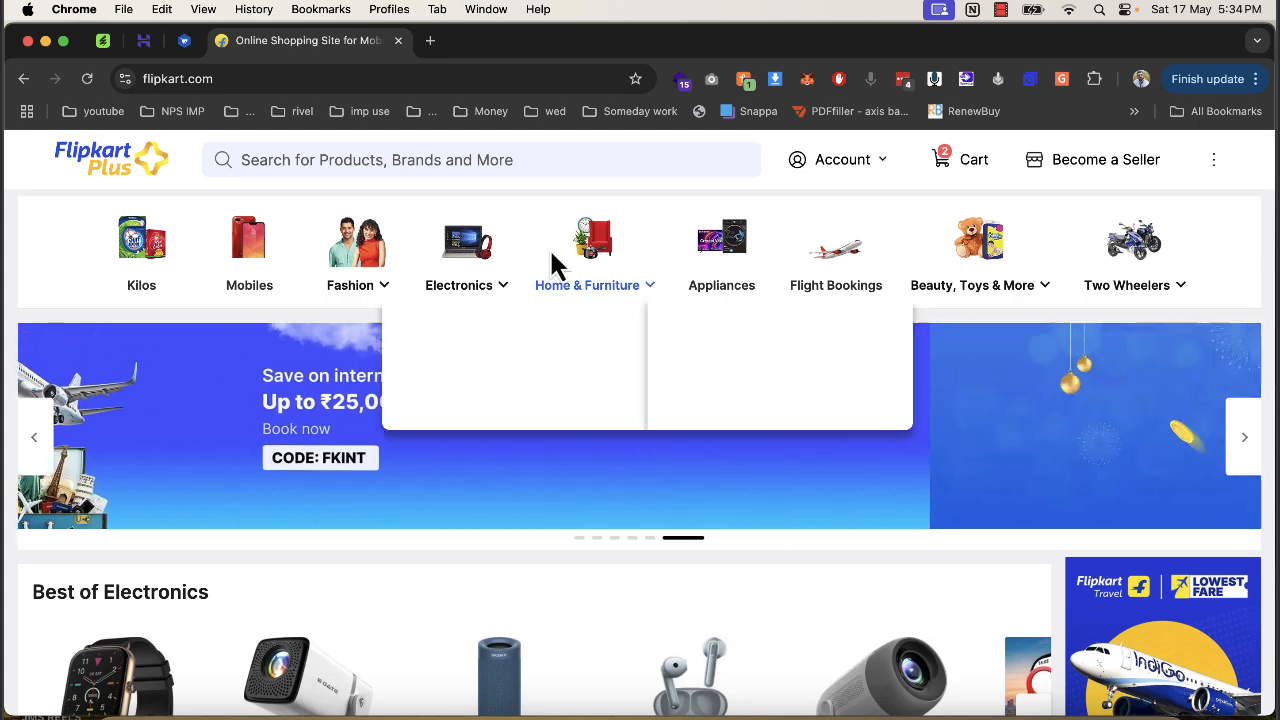
Close the Flipkart tab and look over the storefront's Flash Deal section.
click(398, 42)
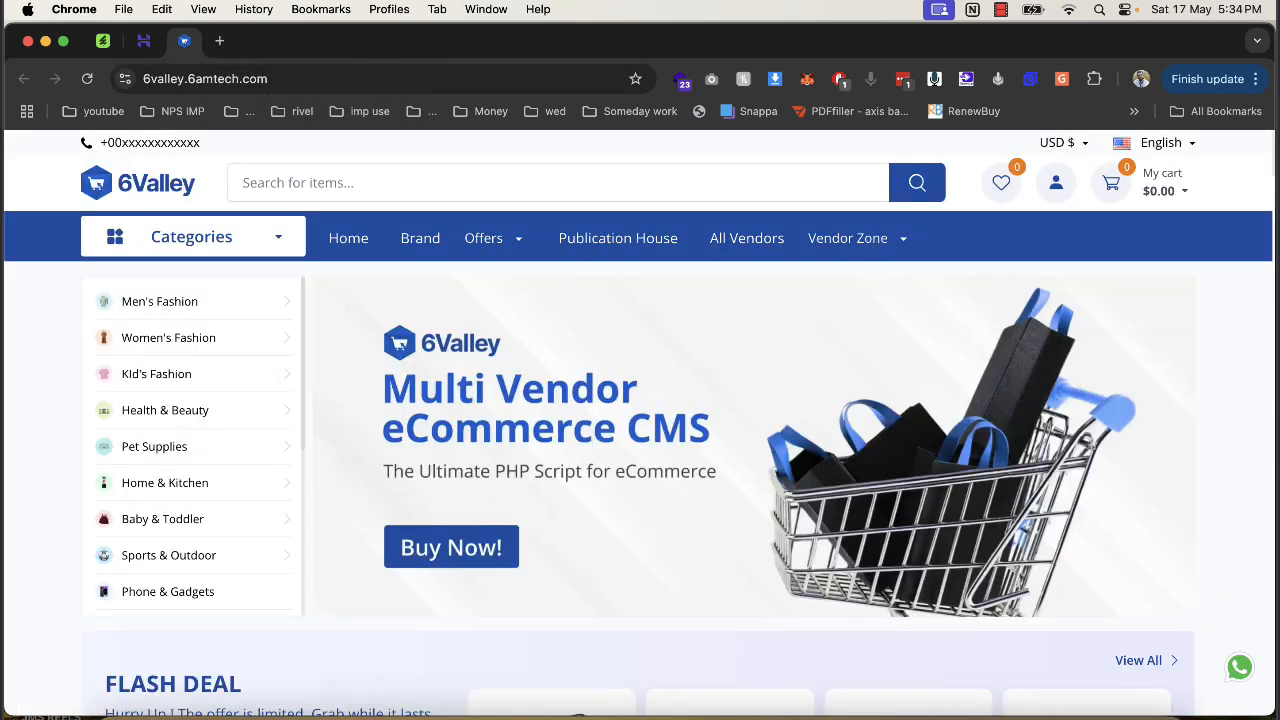
scroll(1160, 477, down, 5)
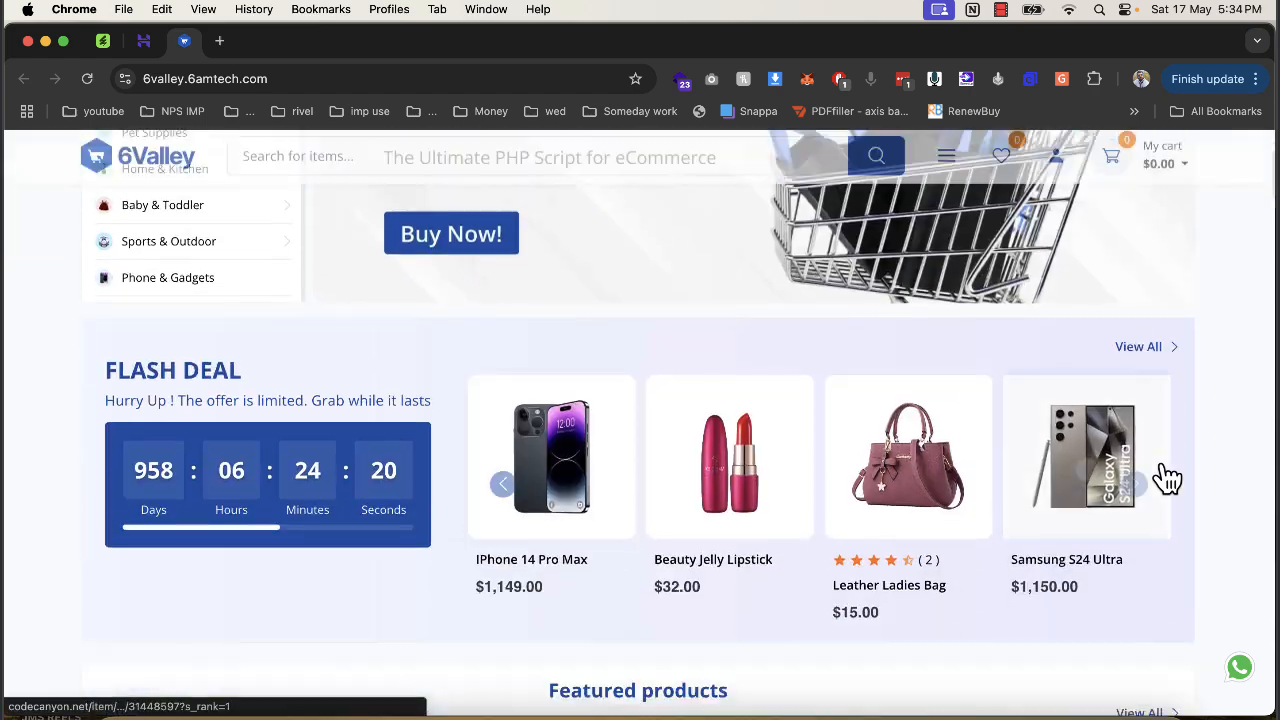
drag(104, 294, 457, 318)
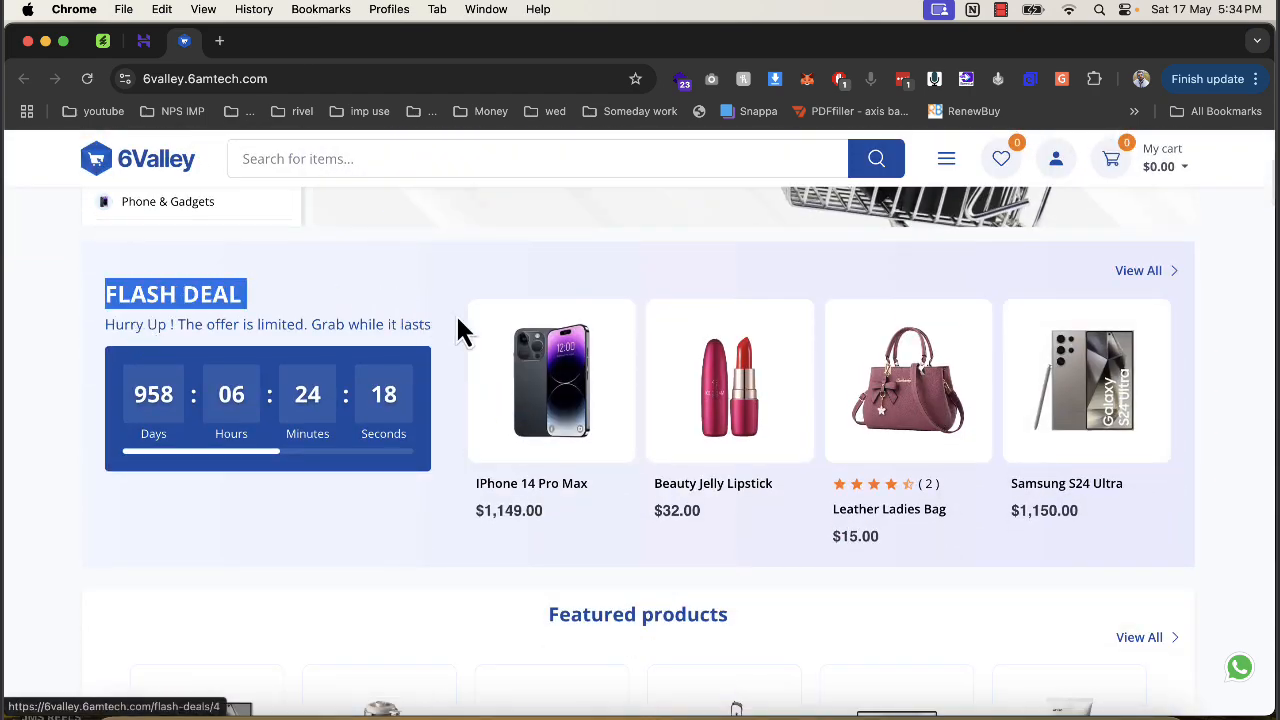
scroll(275, 283, up, 4)
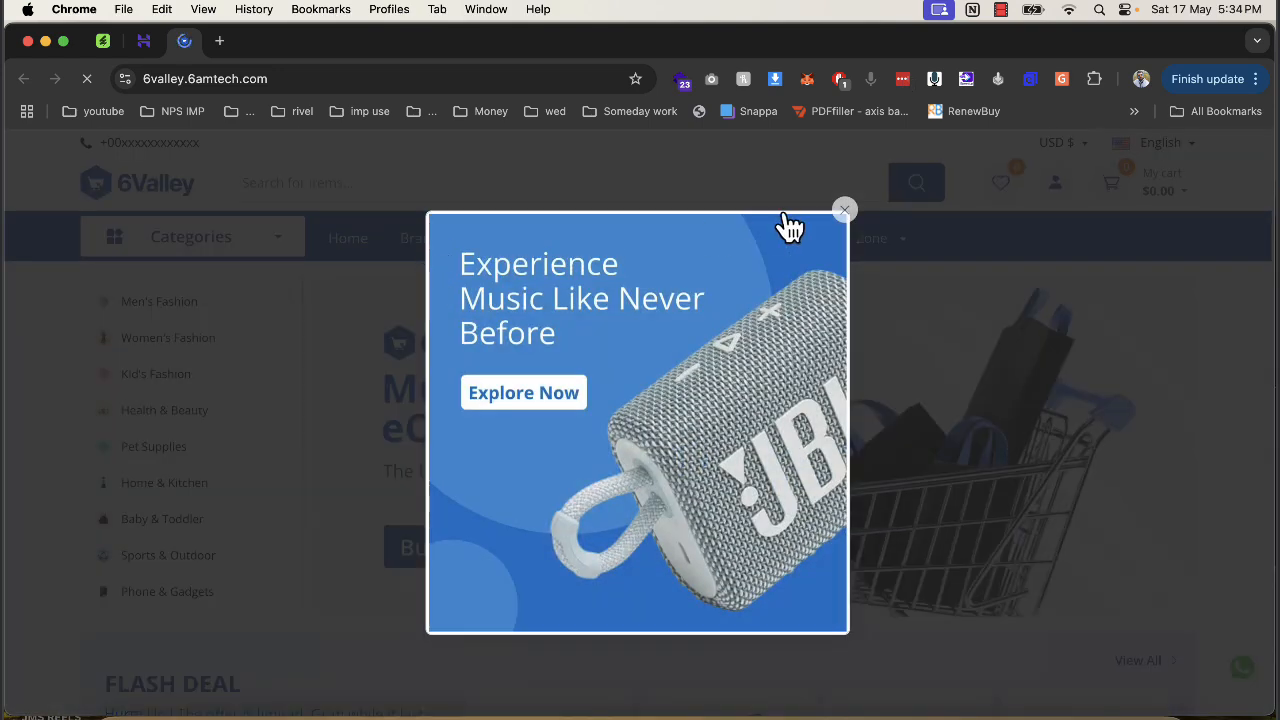
Dismiss the JBL speaker popup and go to All Vendors under Vendor Zone.
click(844, 210)
mouse_move(845, 258)
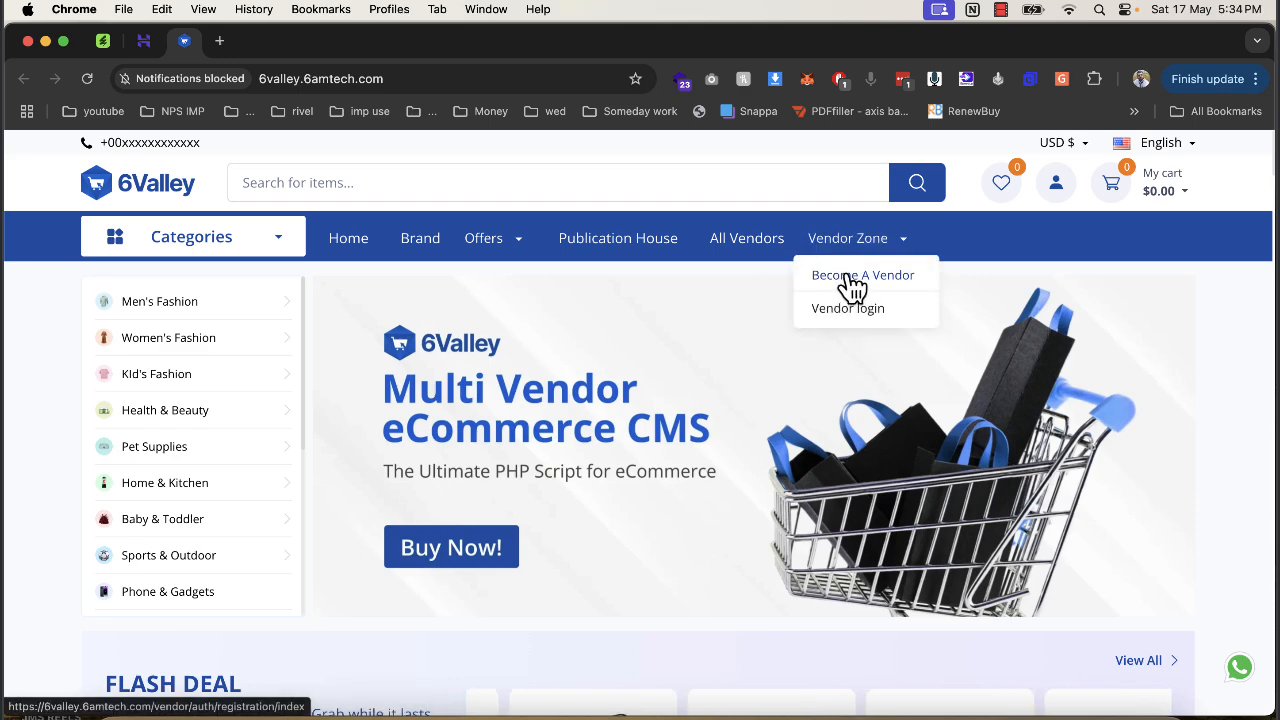
click(743, 252)
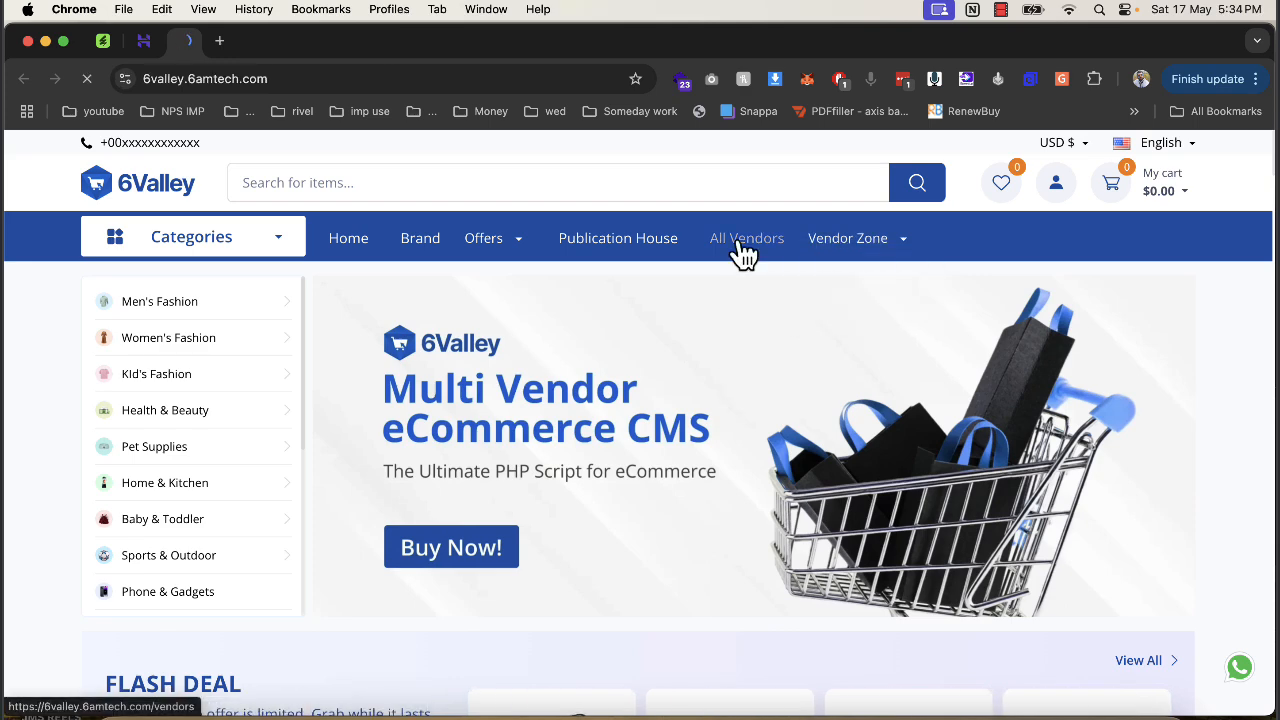
Browse the All Stores vendor list, then return to the storefront home page.
scroll(693, 380, down, 3)
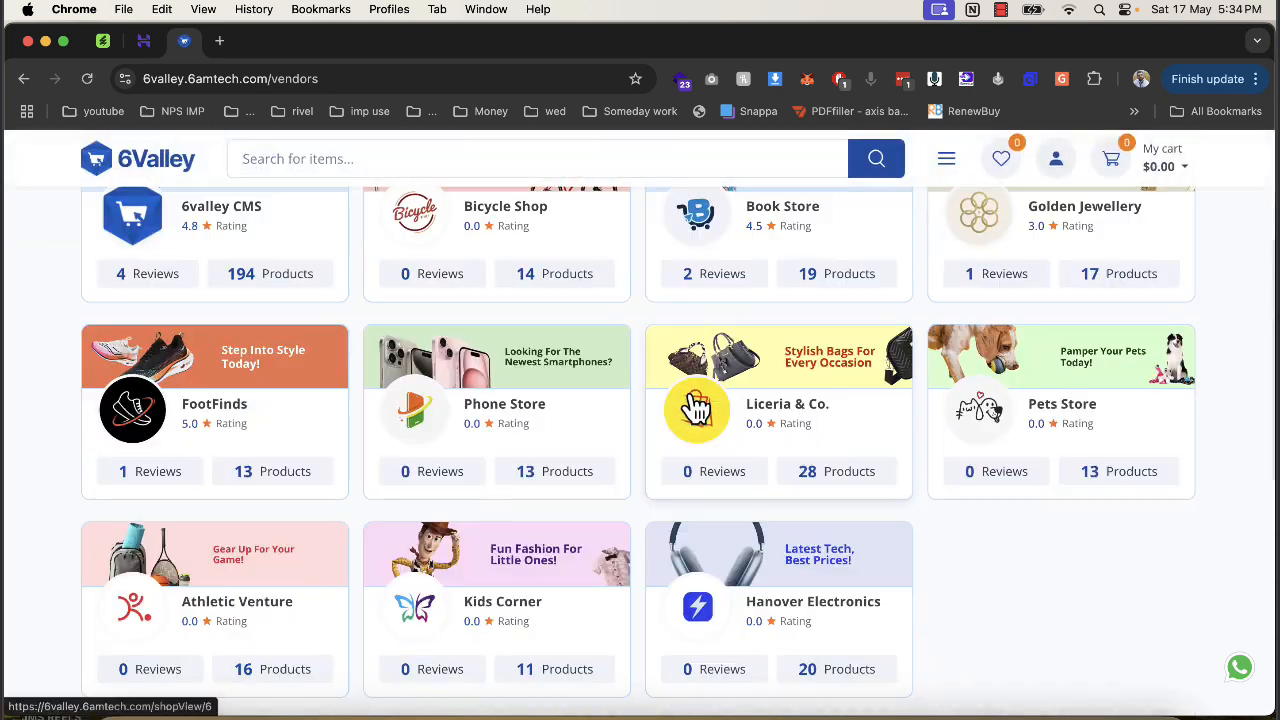
scroll(528, 408, down, 3)
scroll(503, 408, up, 5)
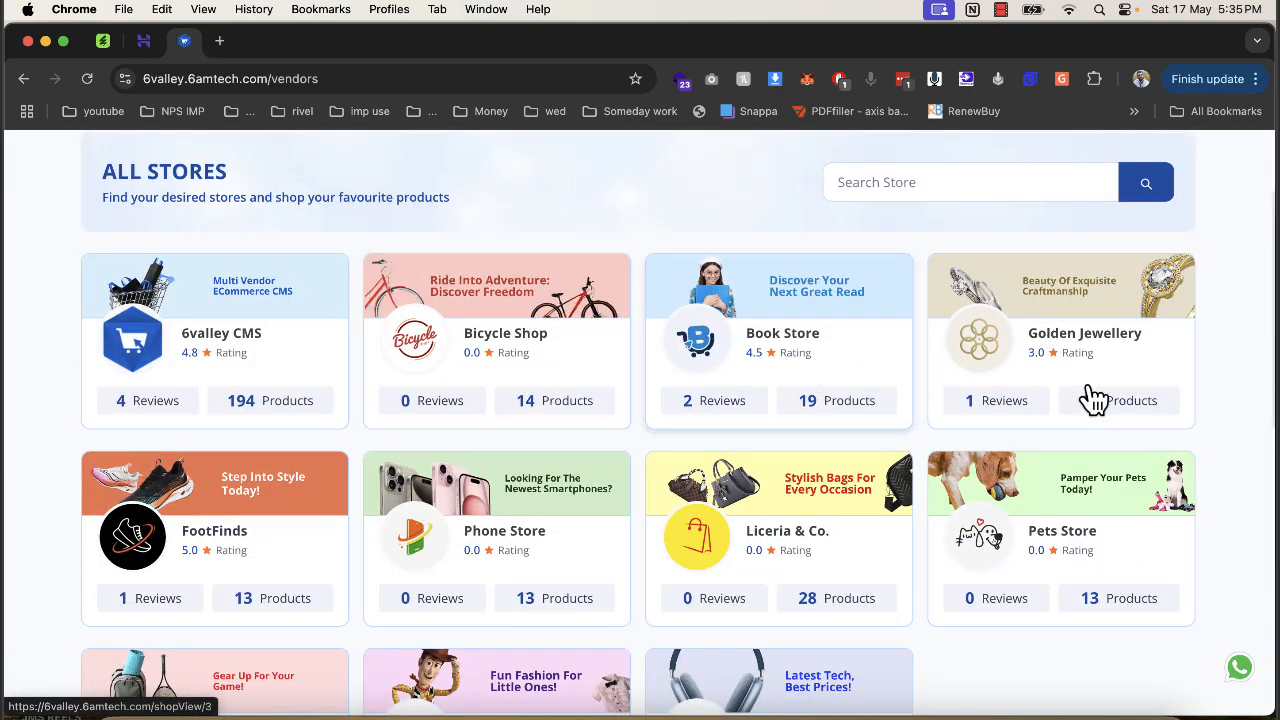
scroll(1094, 400, down, 10)
scroll(634, 440, up, 15)
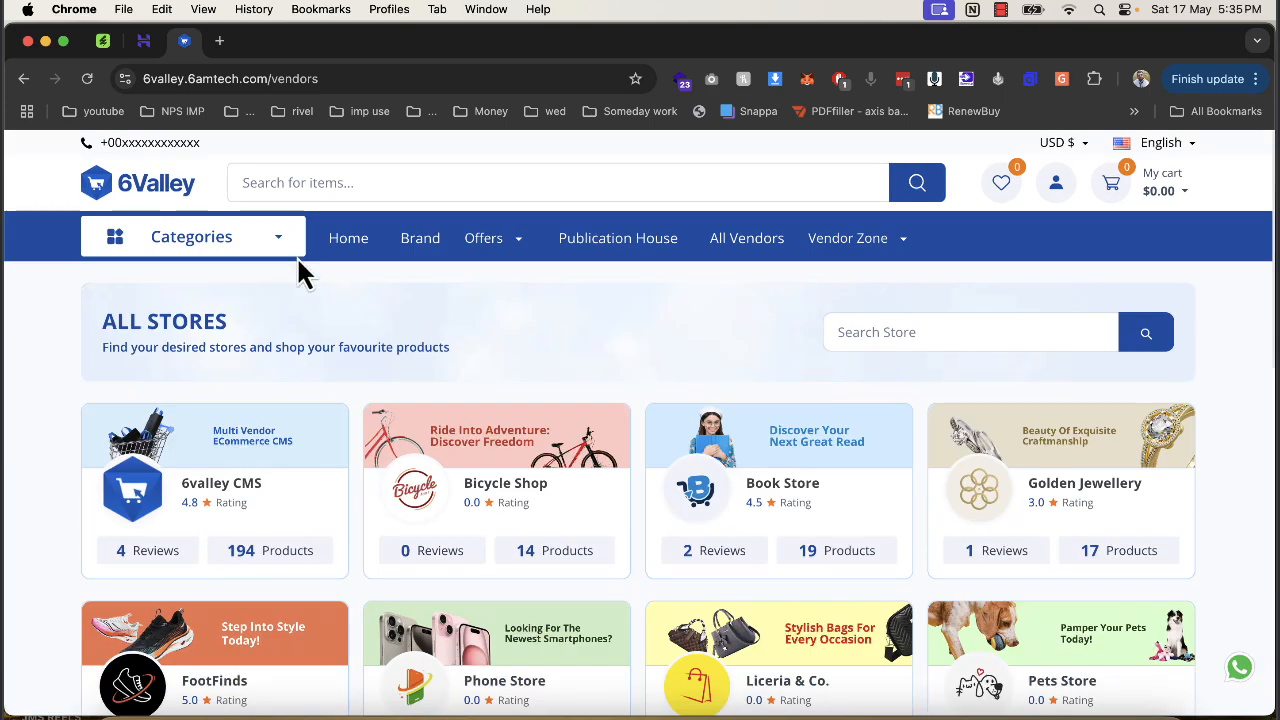
click(572, 453)
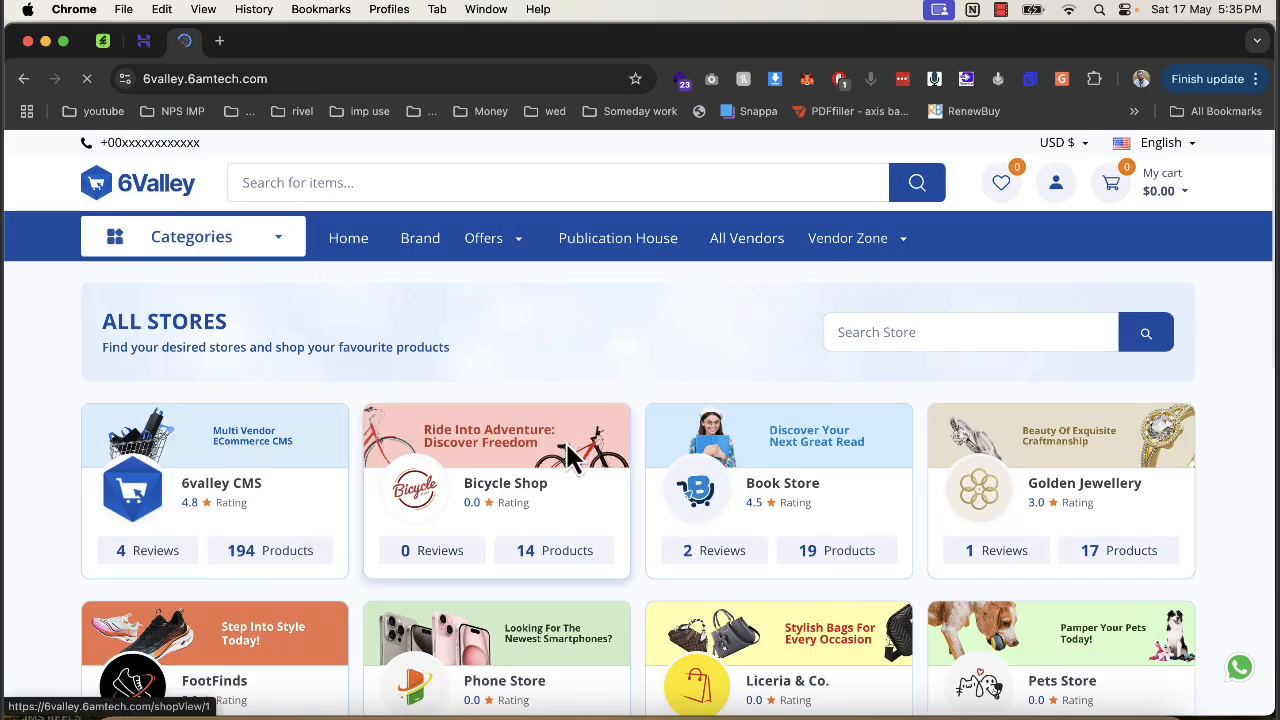
Scroll the home page past Featured Deal and Clearance Sale down to New Arrivals.
scroll(566, 457, down, 10)
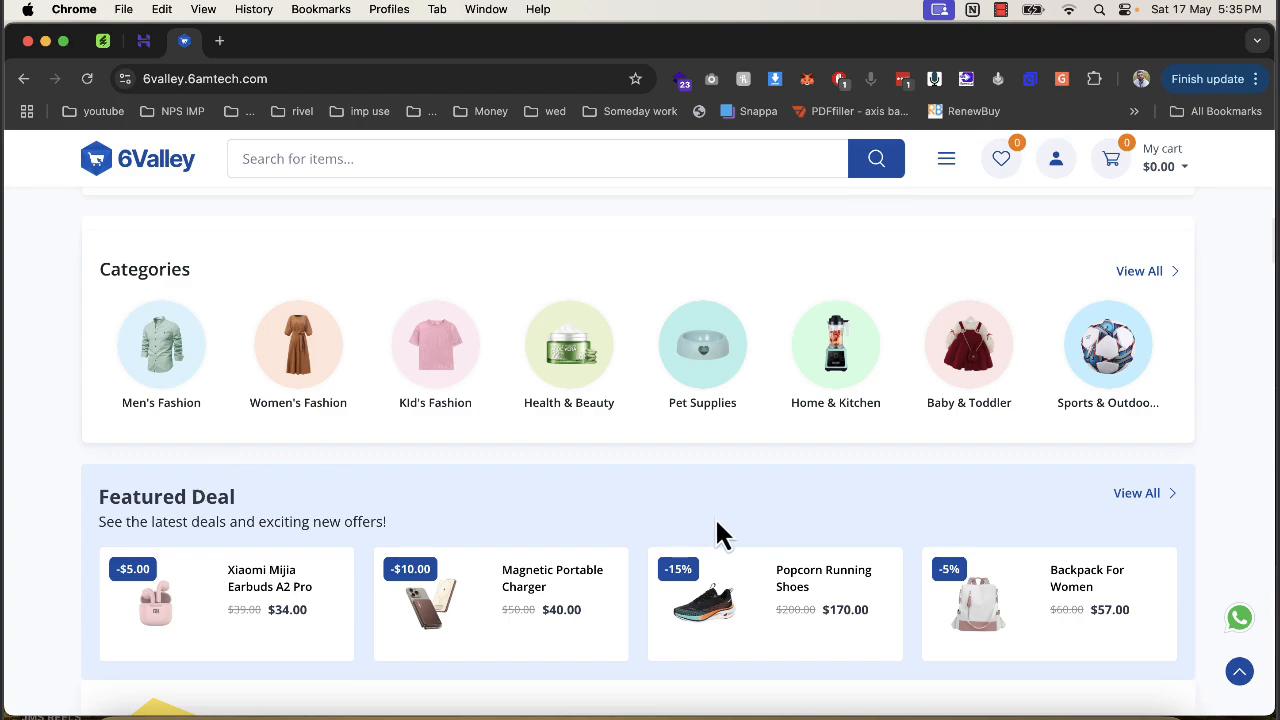
scroll(720, 535, down, 5)
scroll(789, 509, down, 5)
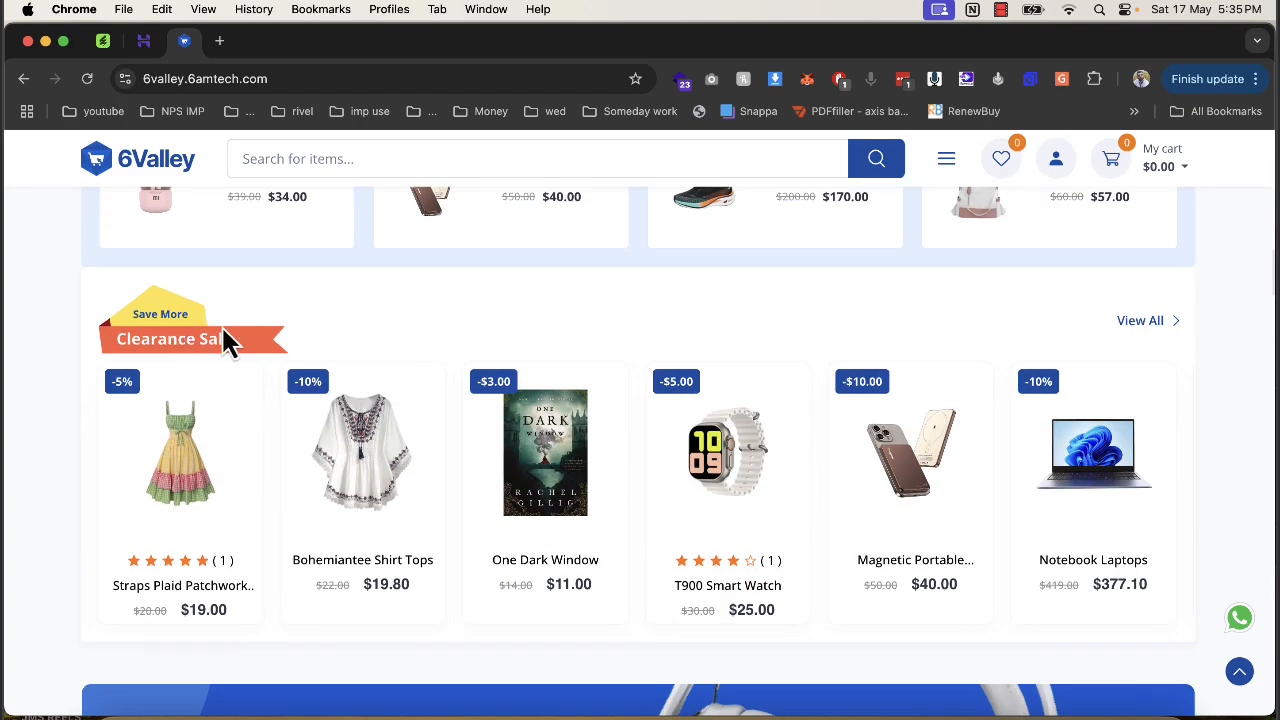
scroll(700, 365, down, 4)
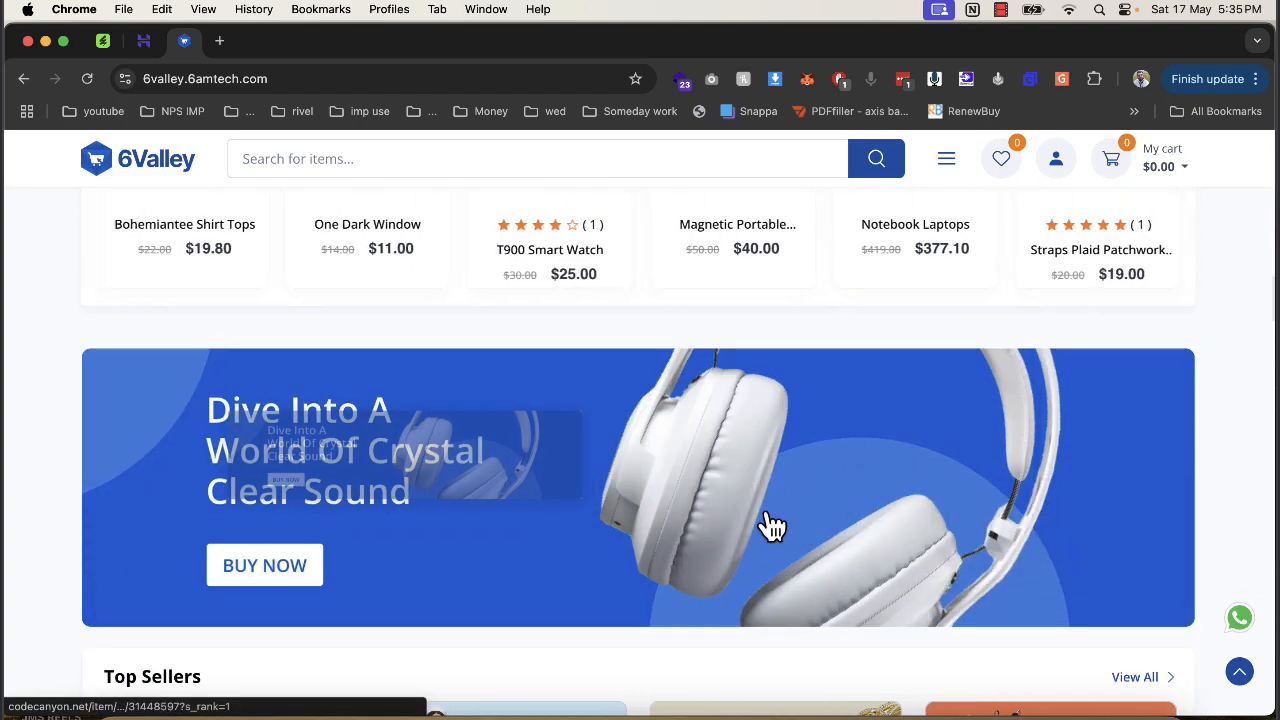
scroll(700, 515, down, 5)
scroll(466, 420, down, 3)
scroll(529, 406, up, 3)
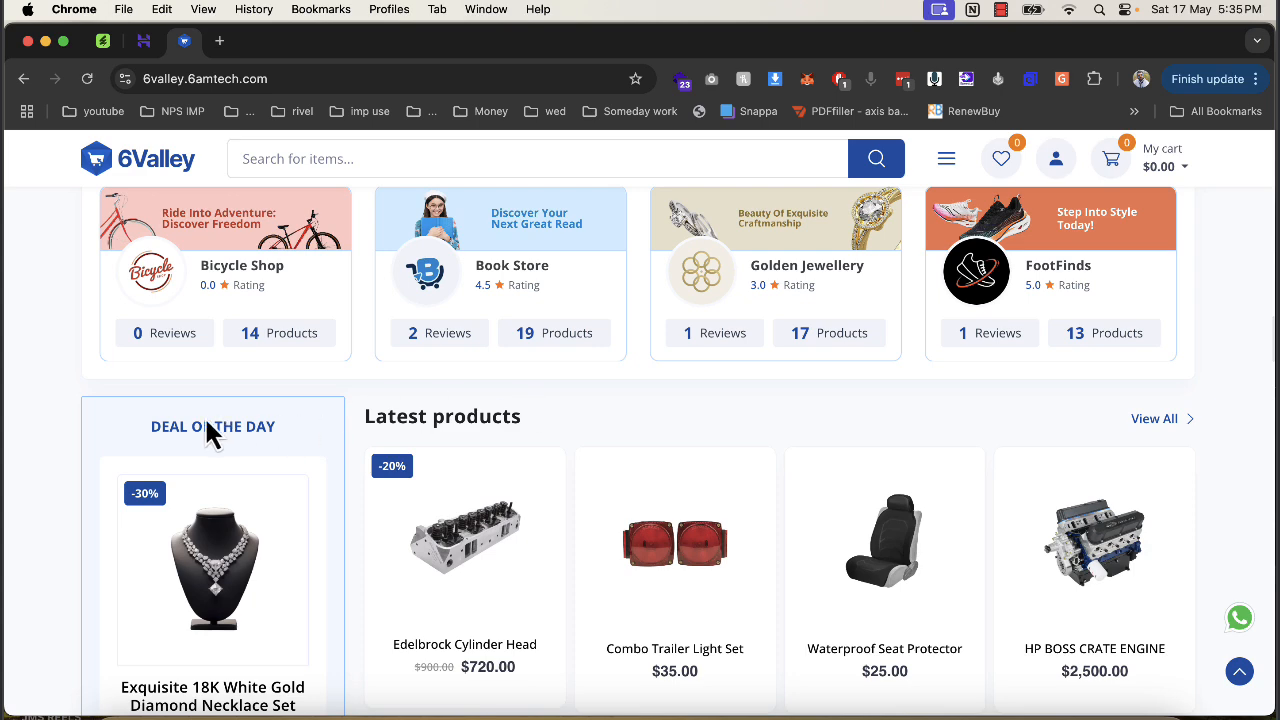
scroll(265, 420, down, 6)
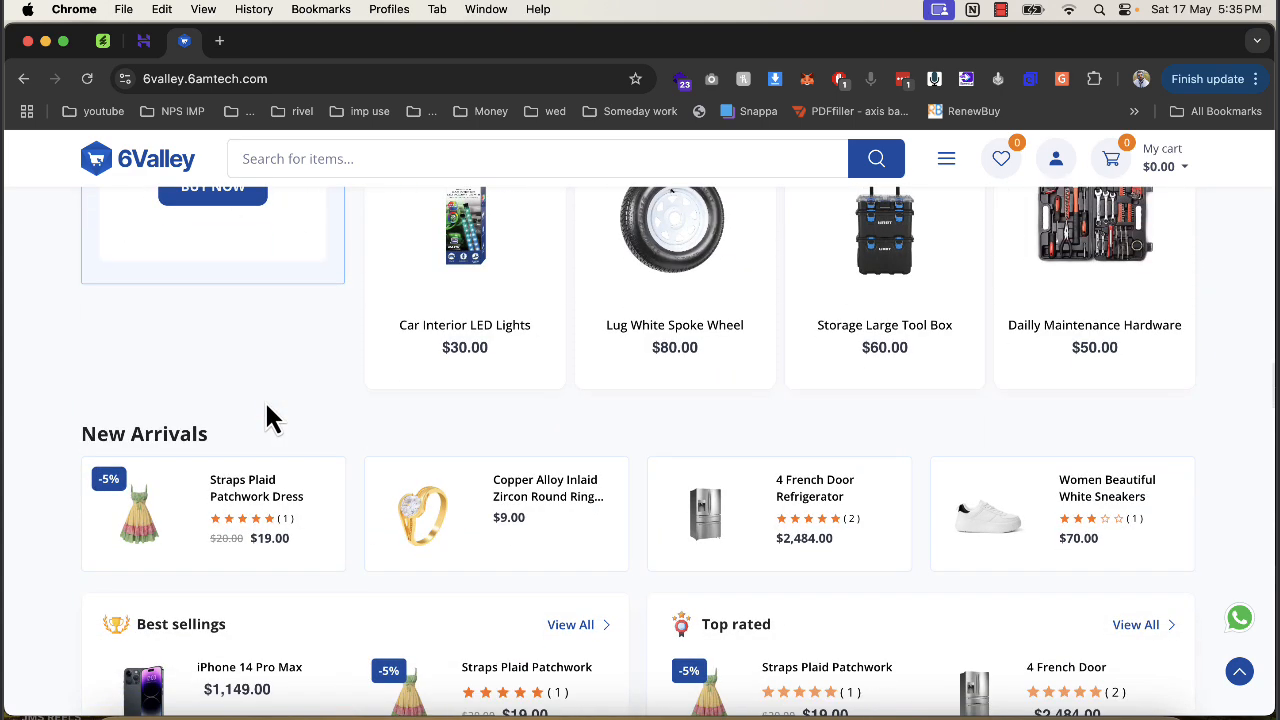
scroll(270, 418, down, 3)
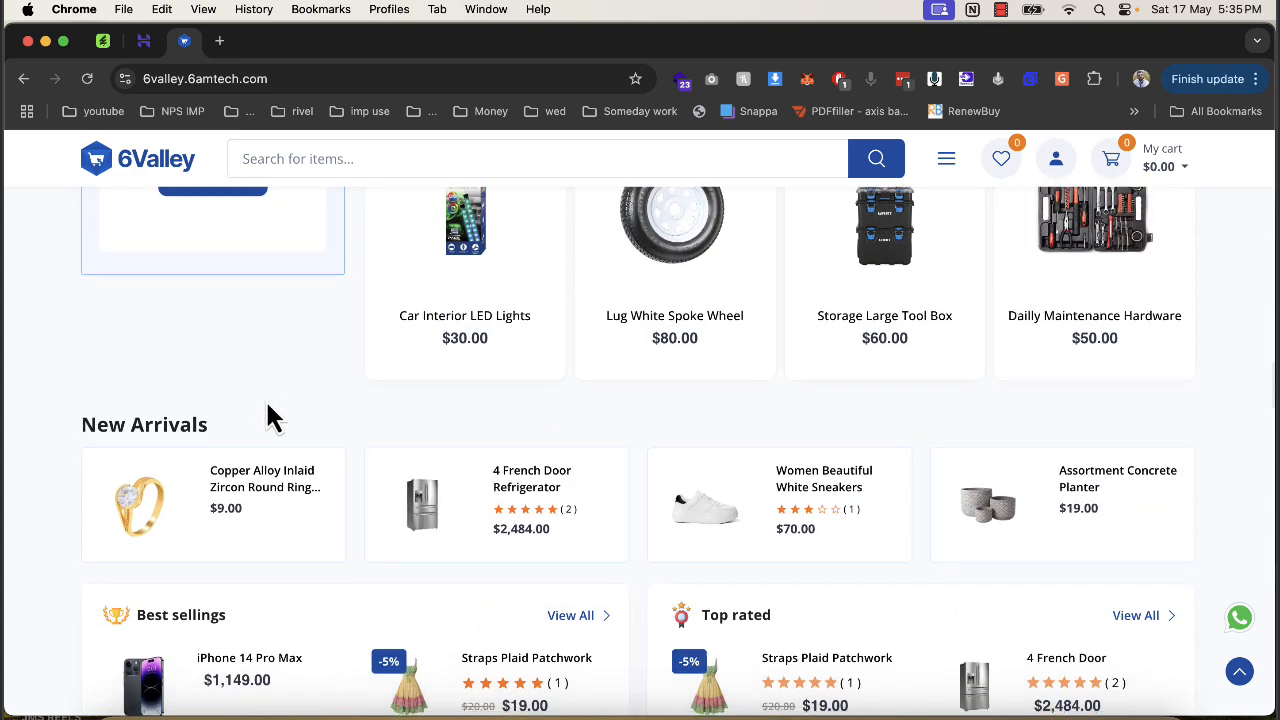
On the CodeCanyon 6Valley item page, highlight parts of the title, including Seller and Admin.
click(103, 40)
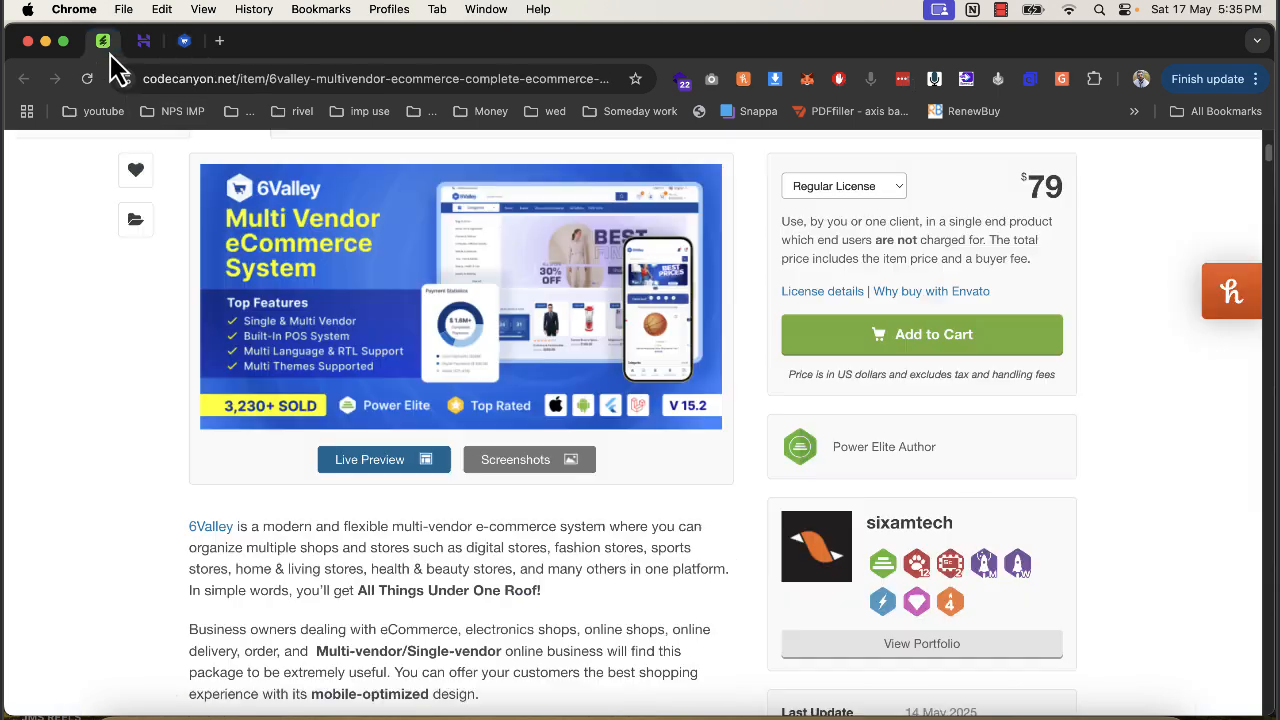
scroll(288, 405, up, 5)
drag(279, 323, 530, 322)
drag(626, 323, 985, 365)
click(303, 338)
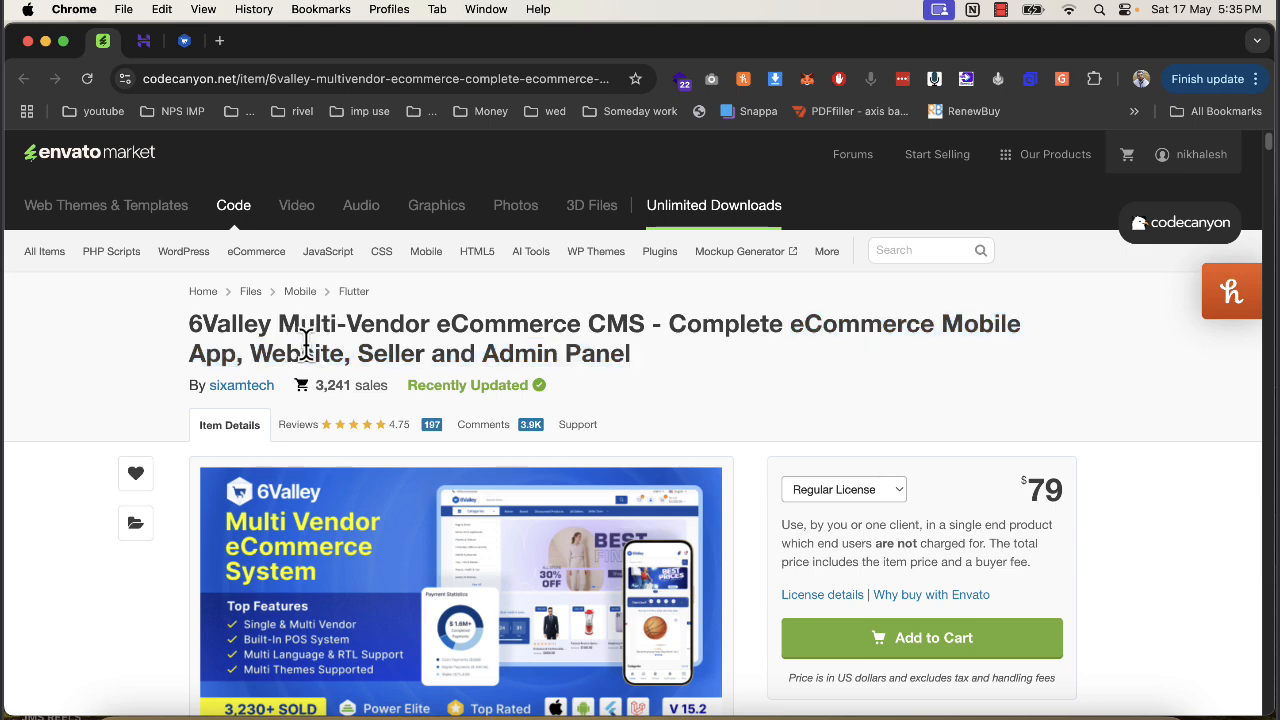
drag(358, 352, 567, 343)
scroll(637, 355, down, 1)
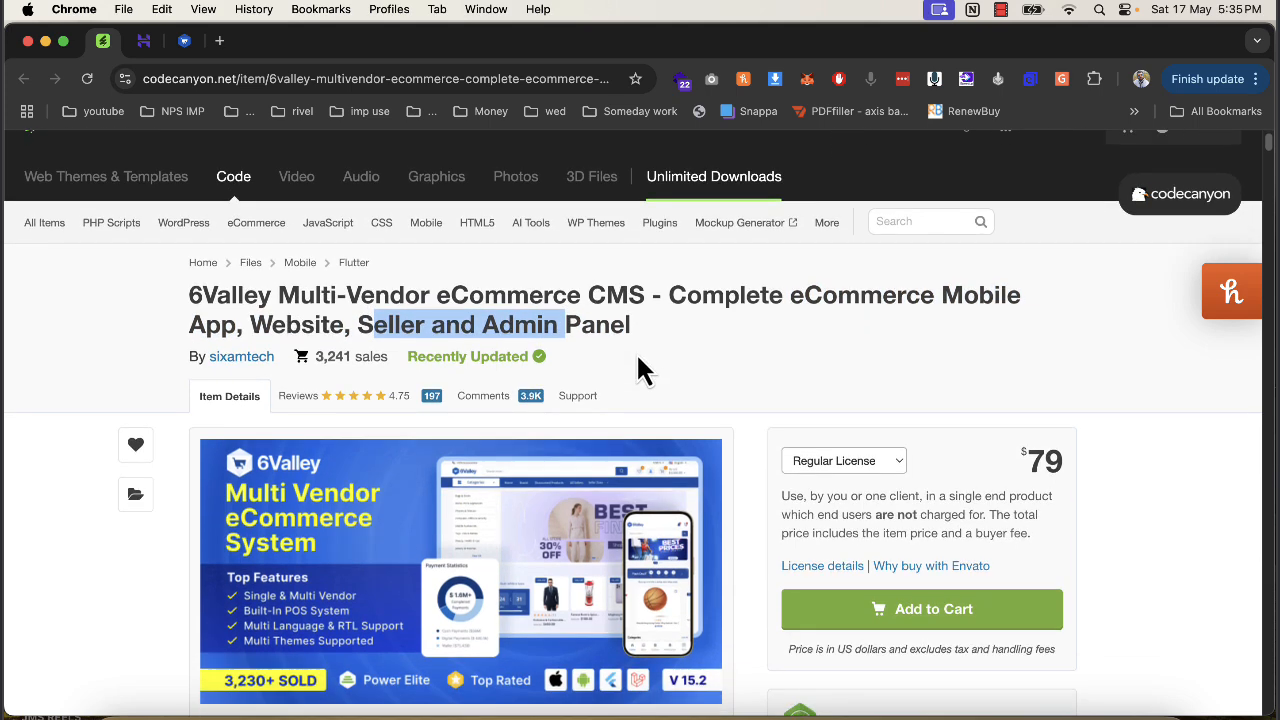
scroll(588, 620, down, 3)
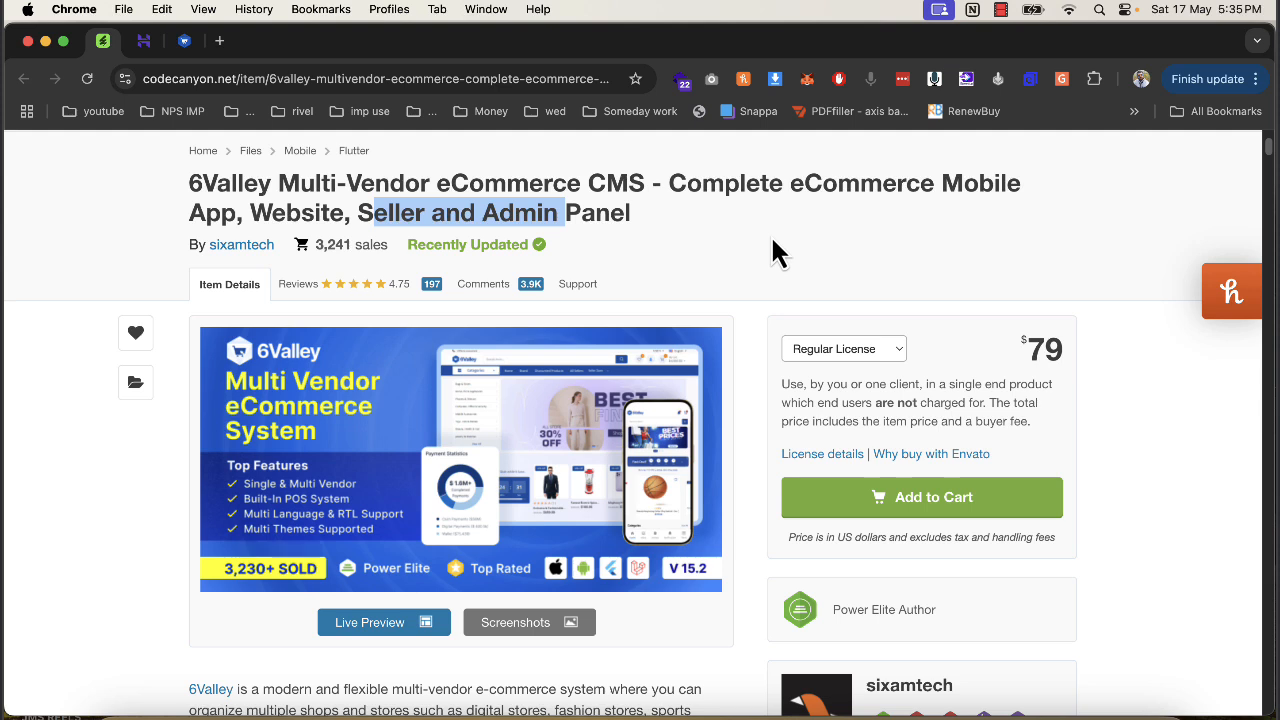
Highlight 'App, Website' and 'Multi-Vendor eCommerce CMS' in the title, then go to the Hostinger dashboard.
click(698, 234)
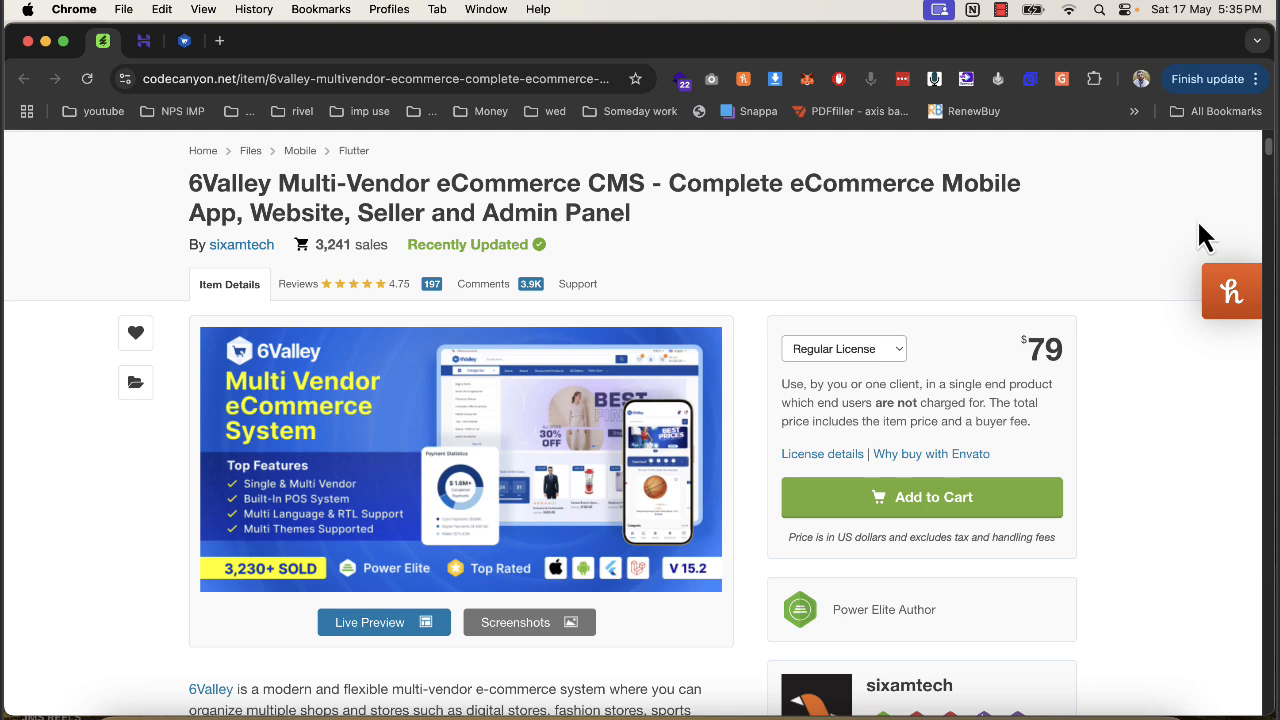
drag(190, 212, 500, 214)
drag(278, 188, 649, 186)
triple_click(633, 242)
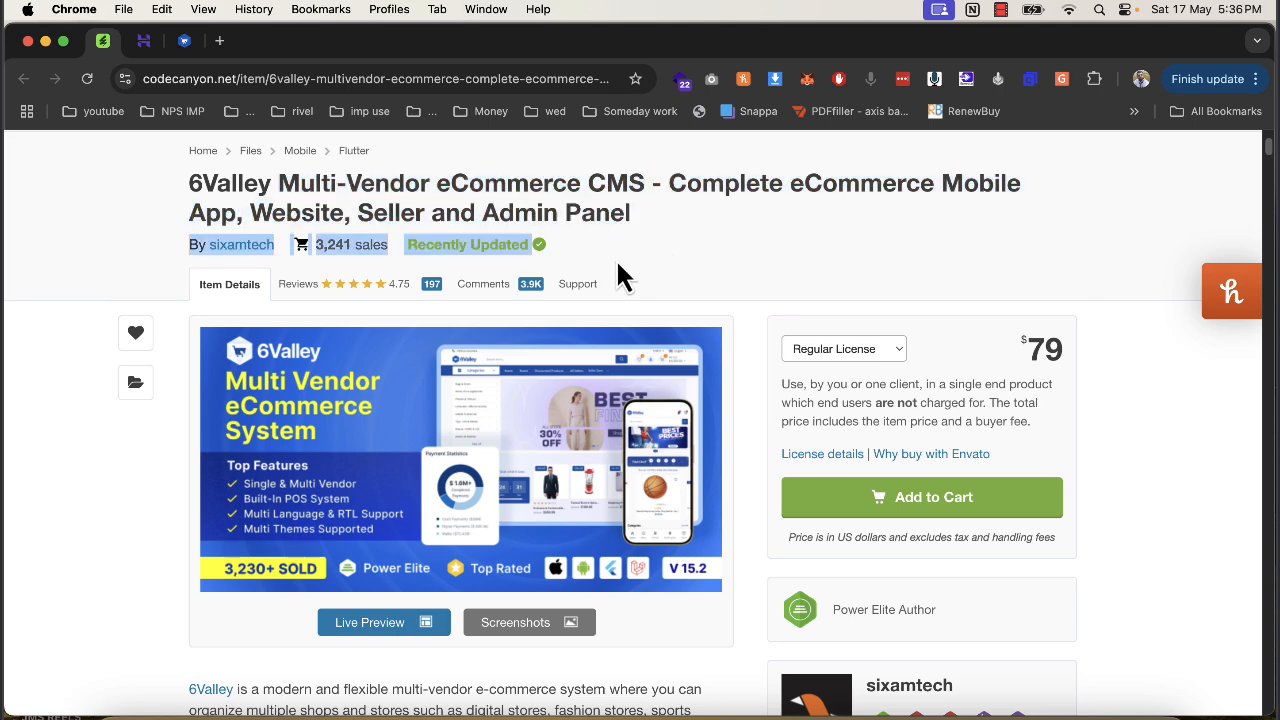
drag(514, 205, 350, 212)
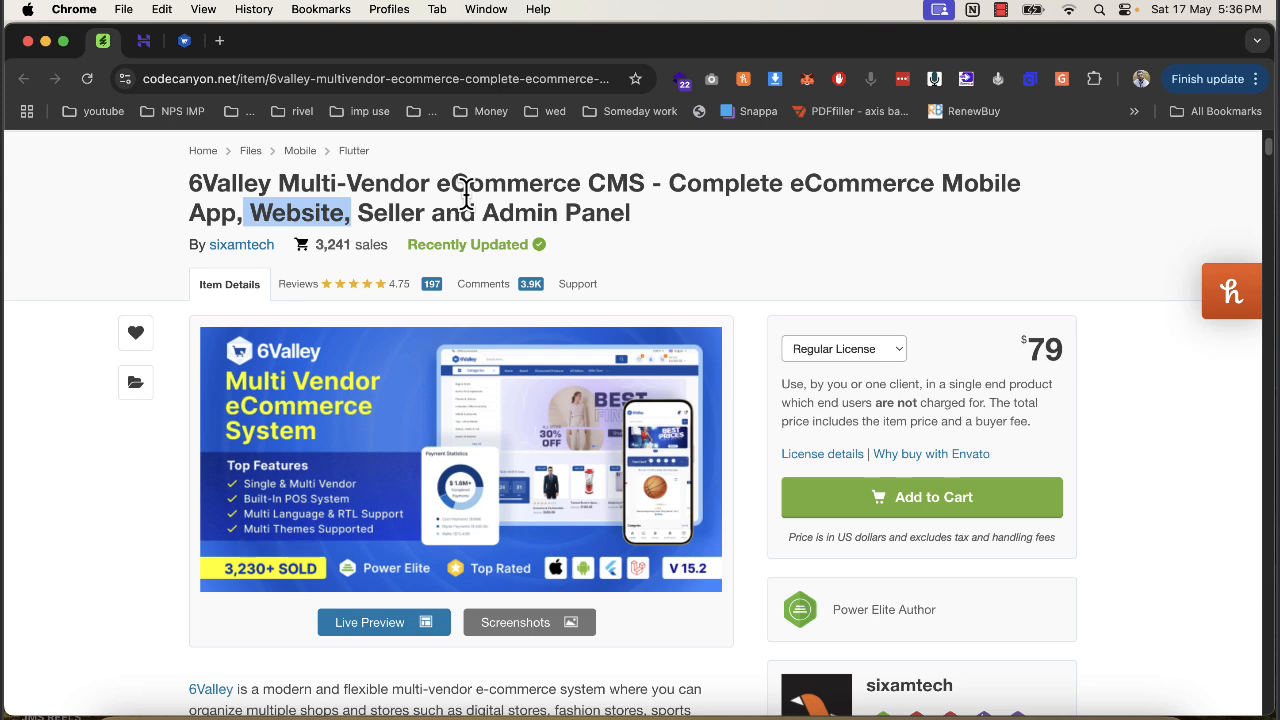
drag(191, 181, 654, 209)
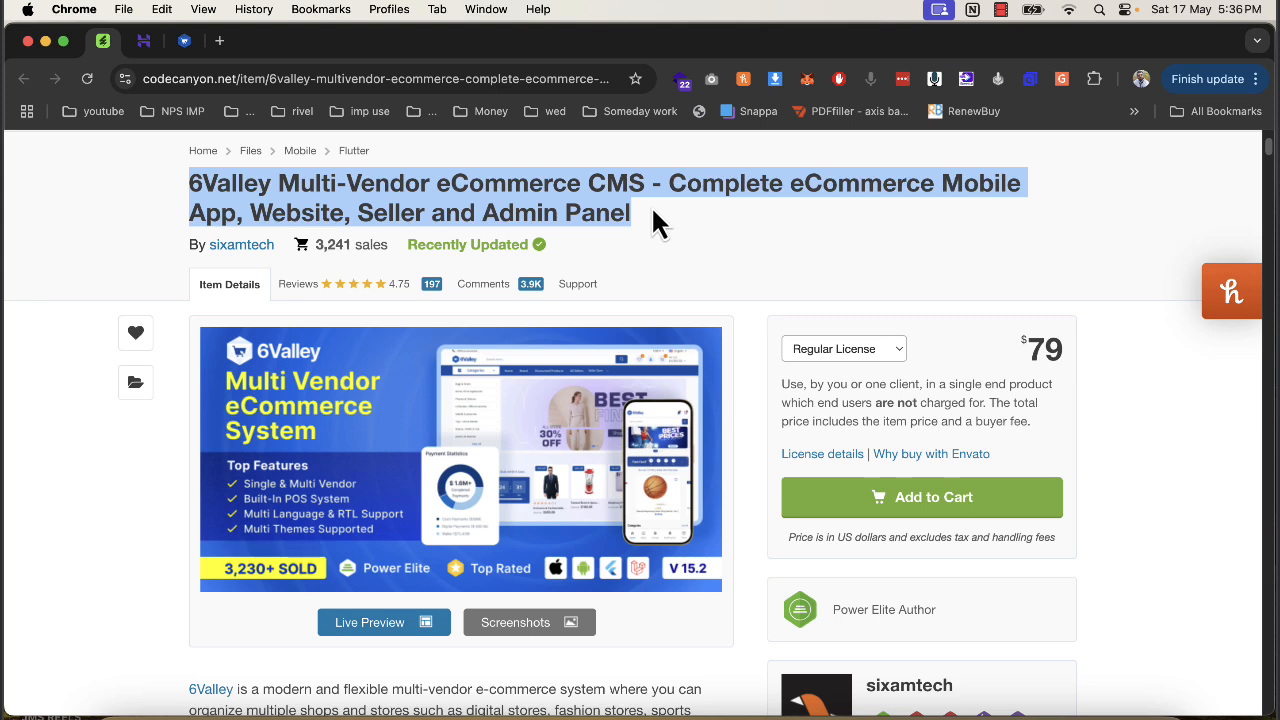
click(605, 212)
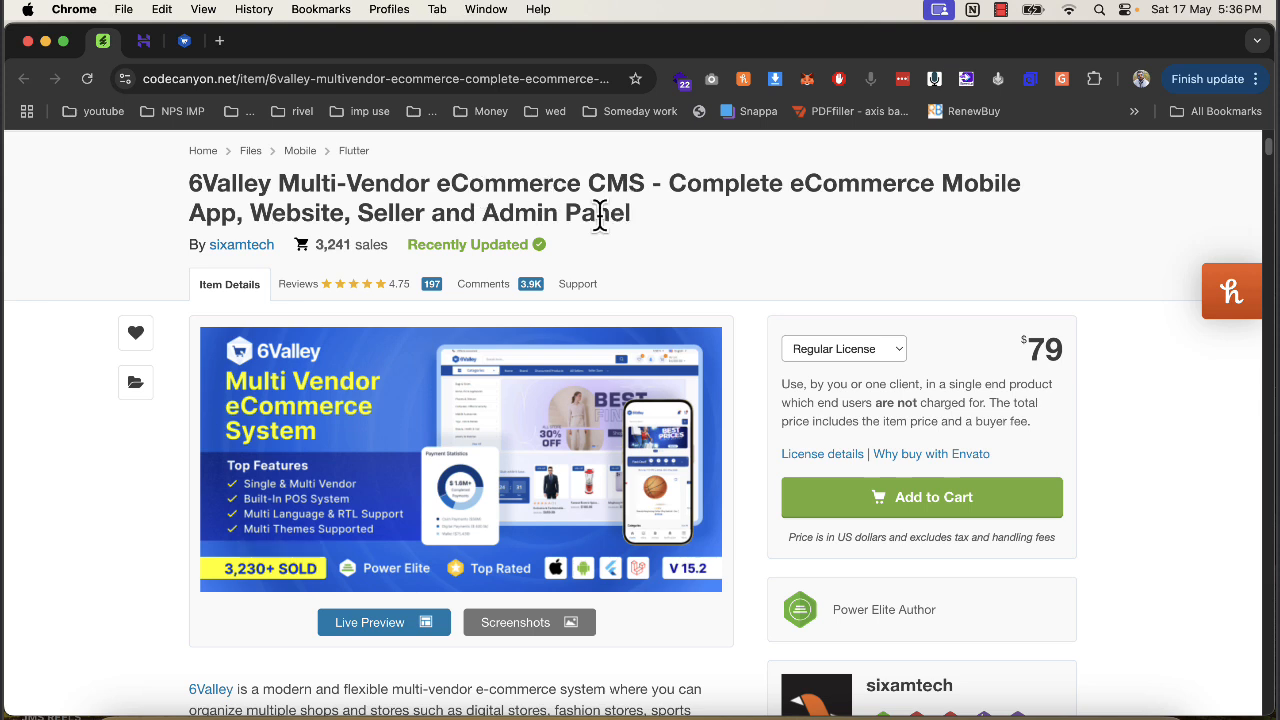
click(145, 40)
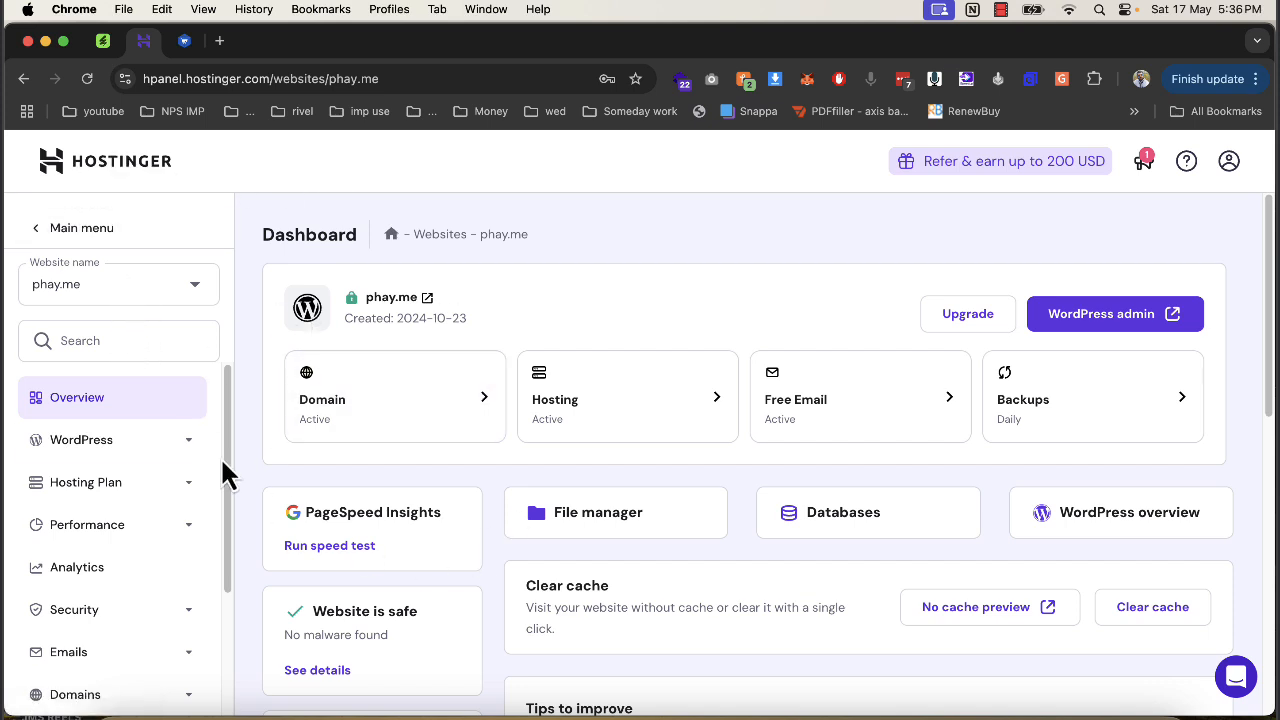
Review the phay.me subdomains list, then return to the dashboard and launch File Manager.
click(120, 694)
scroll(125, 680, down, 3)
click(104, 558)
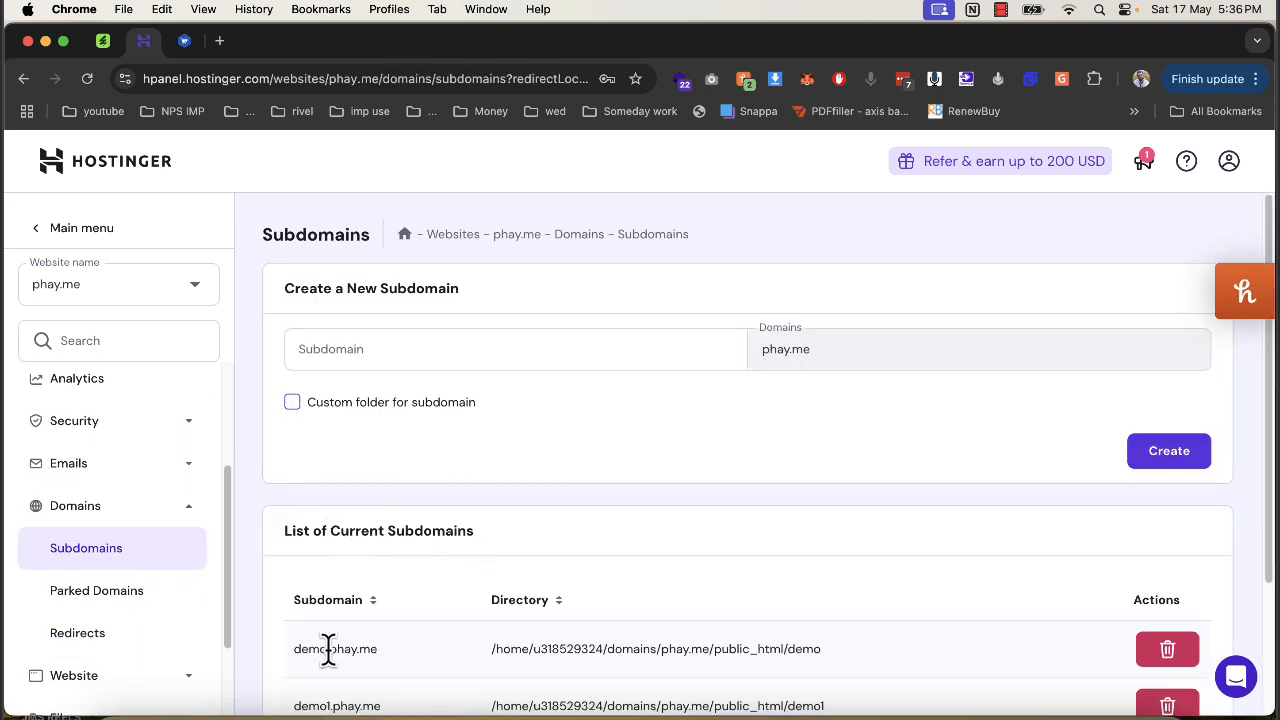
scroll(206, 514, up, 4)
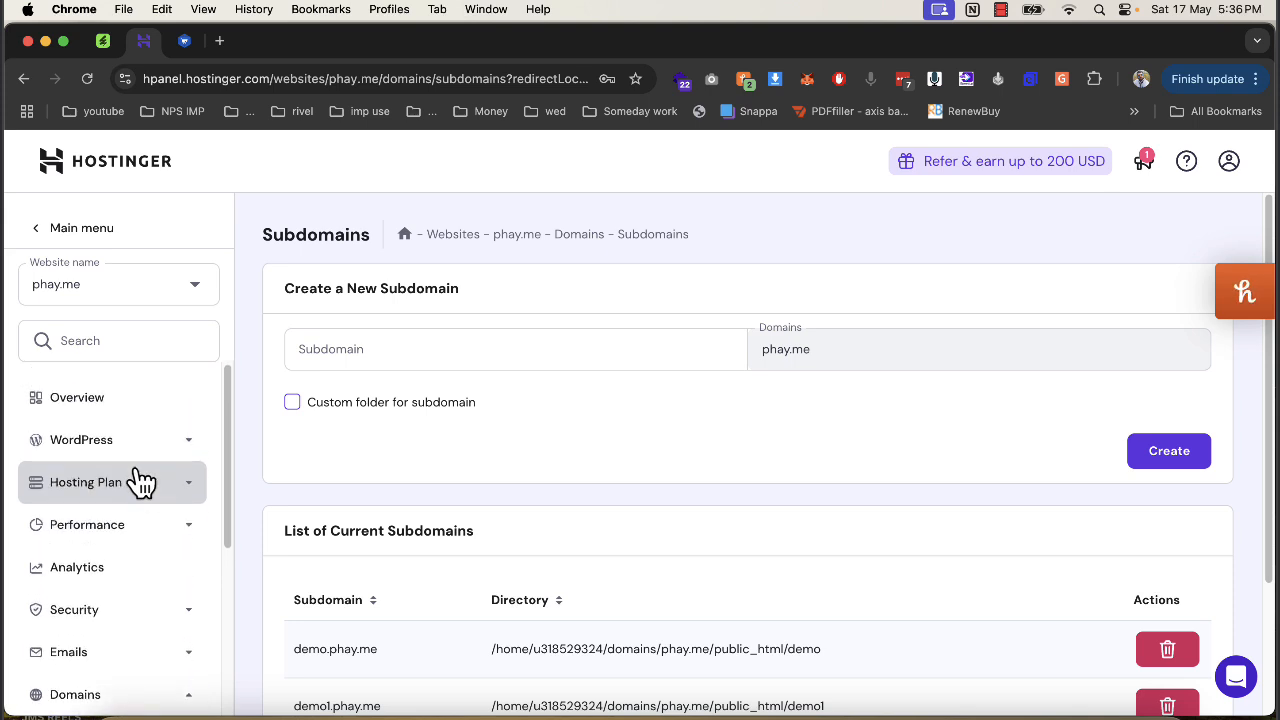
click(24, 78)
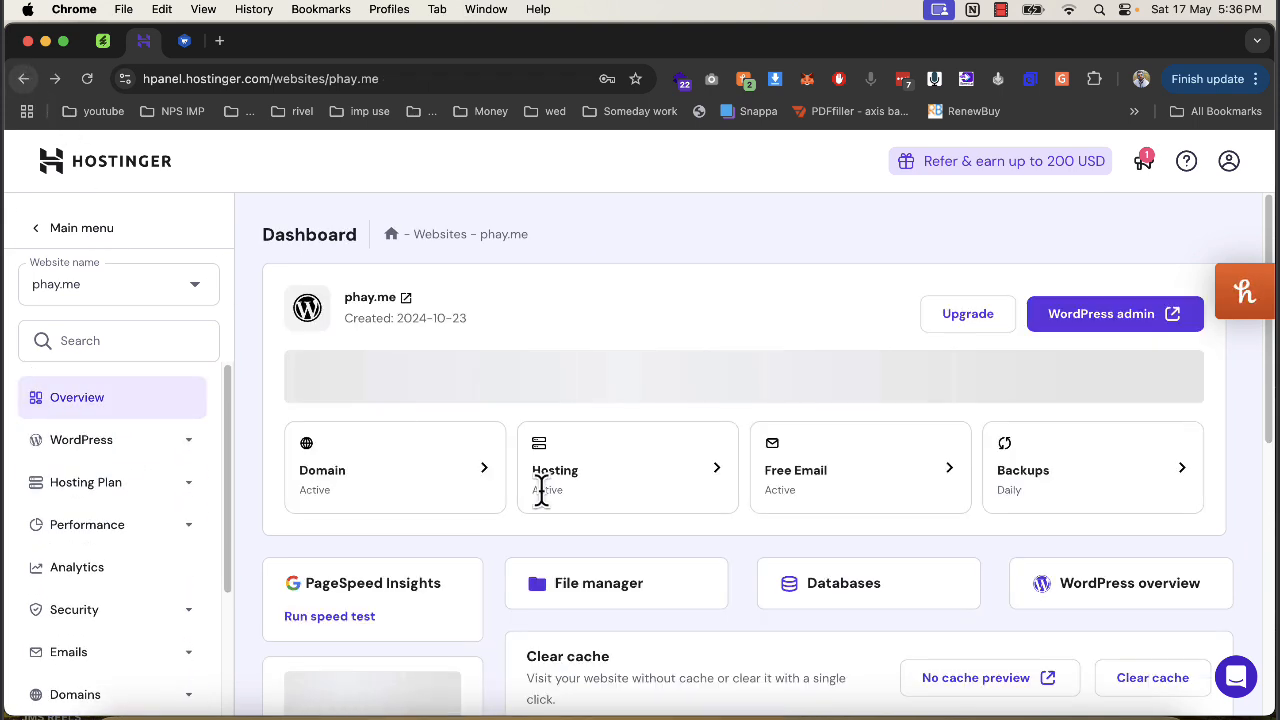
click(597, 512)
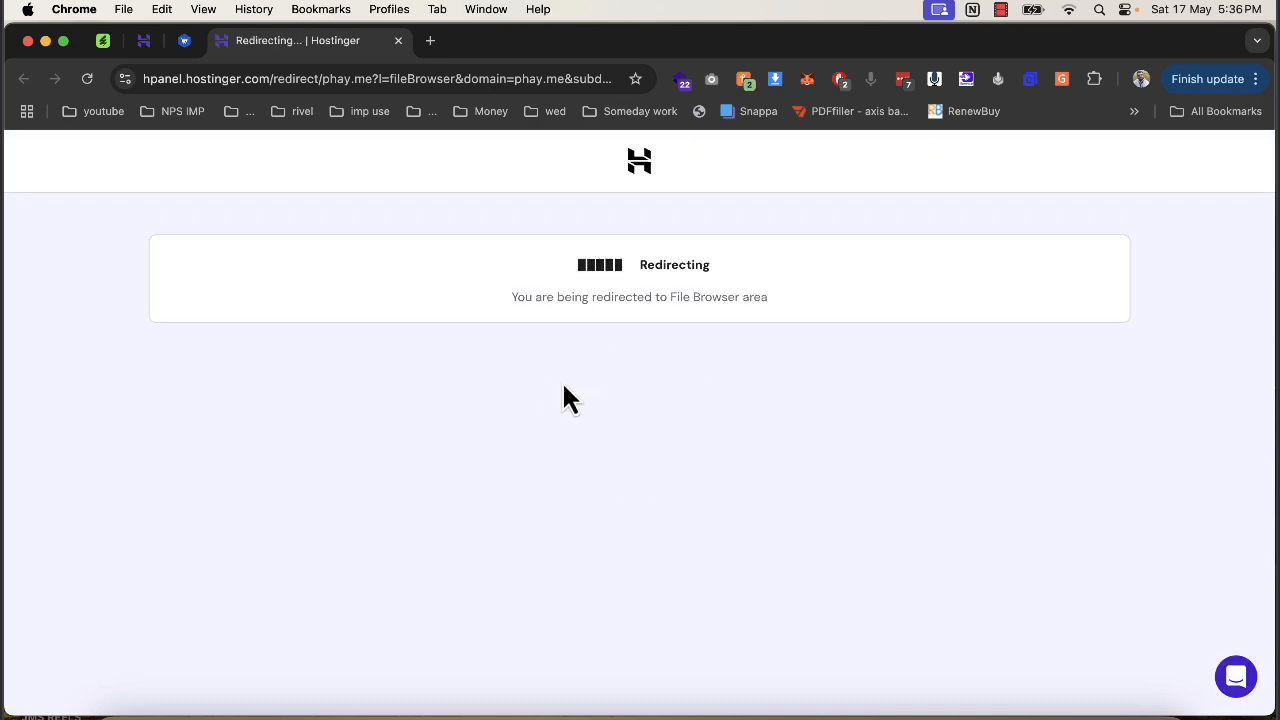
Bring up the 6Valley storefront tab and scroll through the live store.
drag(186, 45, 126, 72)
scroll(432, 335, up, 15)
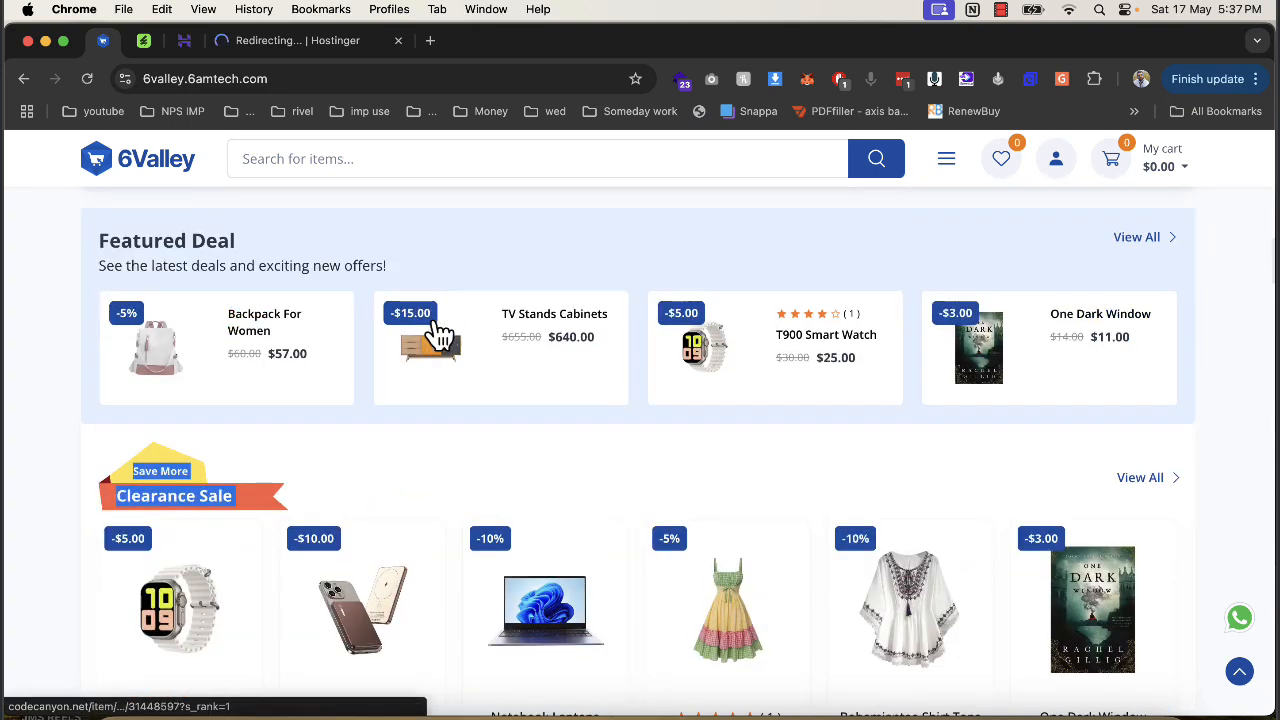
scroll(520, 466, up, 2)
scroll(466, 423, down, 5)
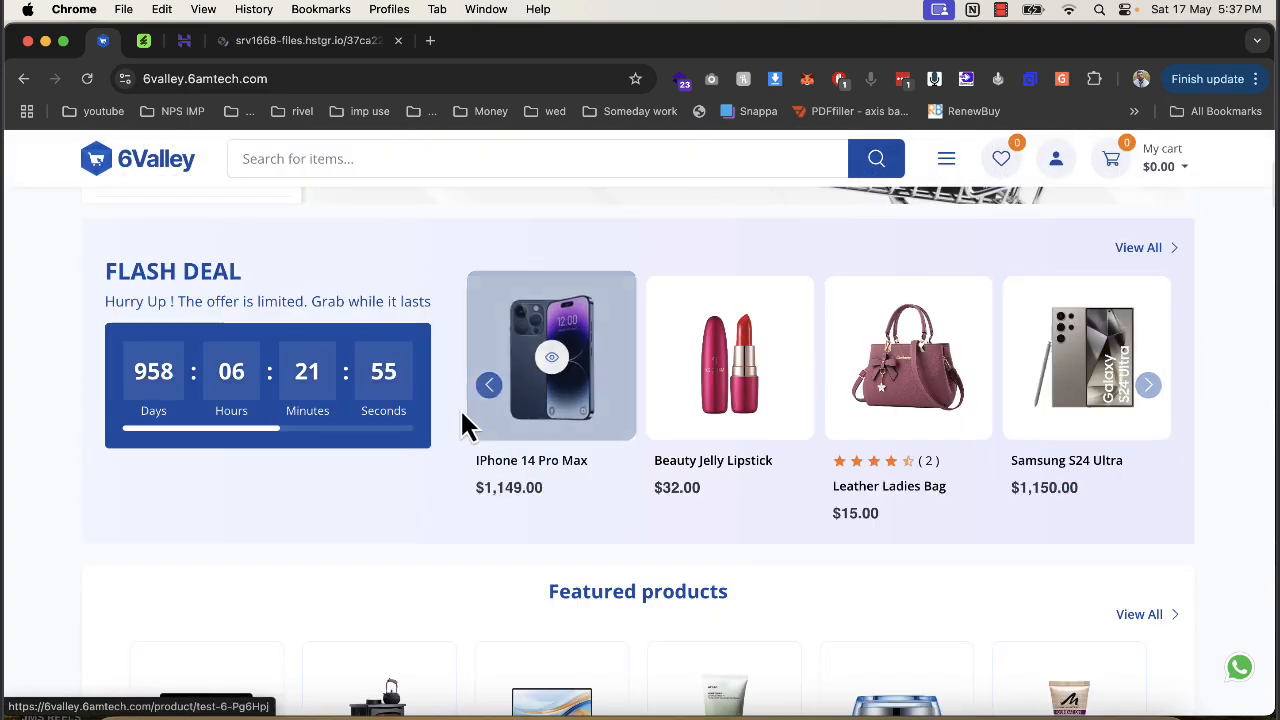
scroll(777, 528, down, 5)
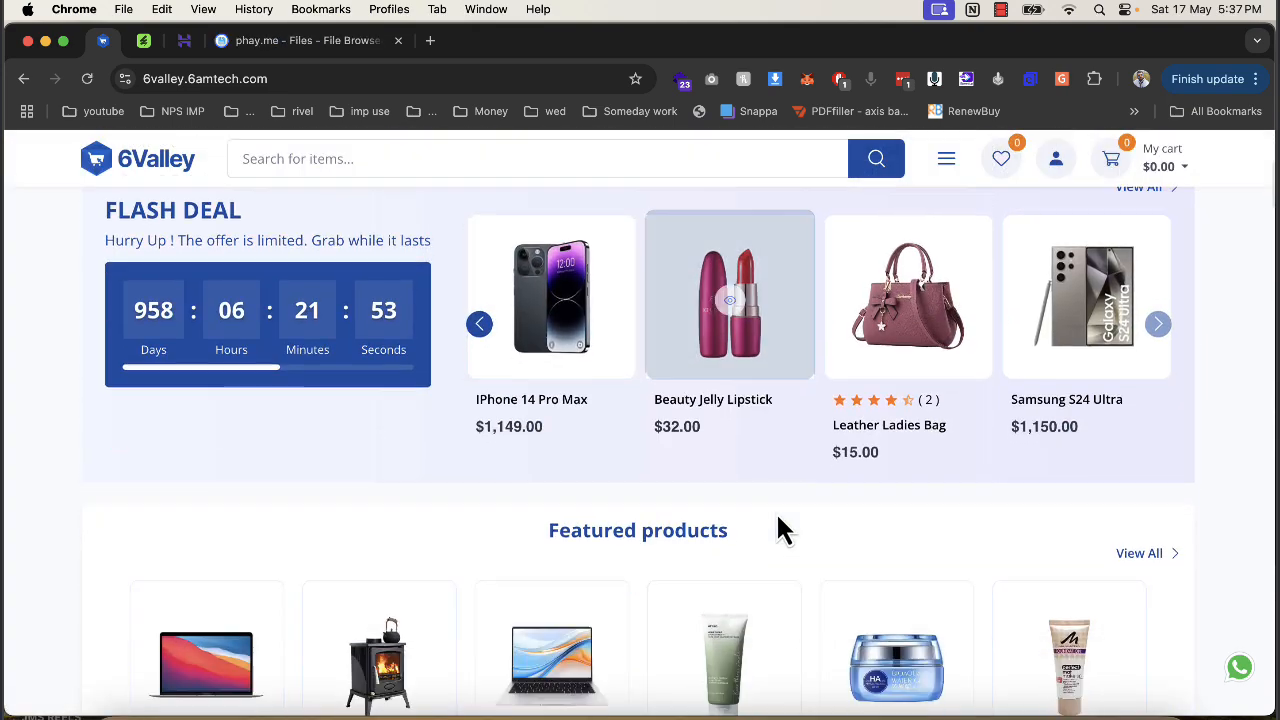
scroll(1097, 434, down, 2)
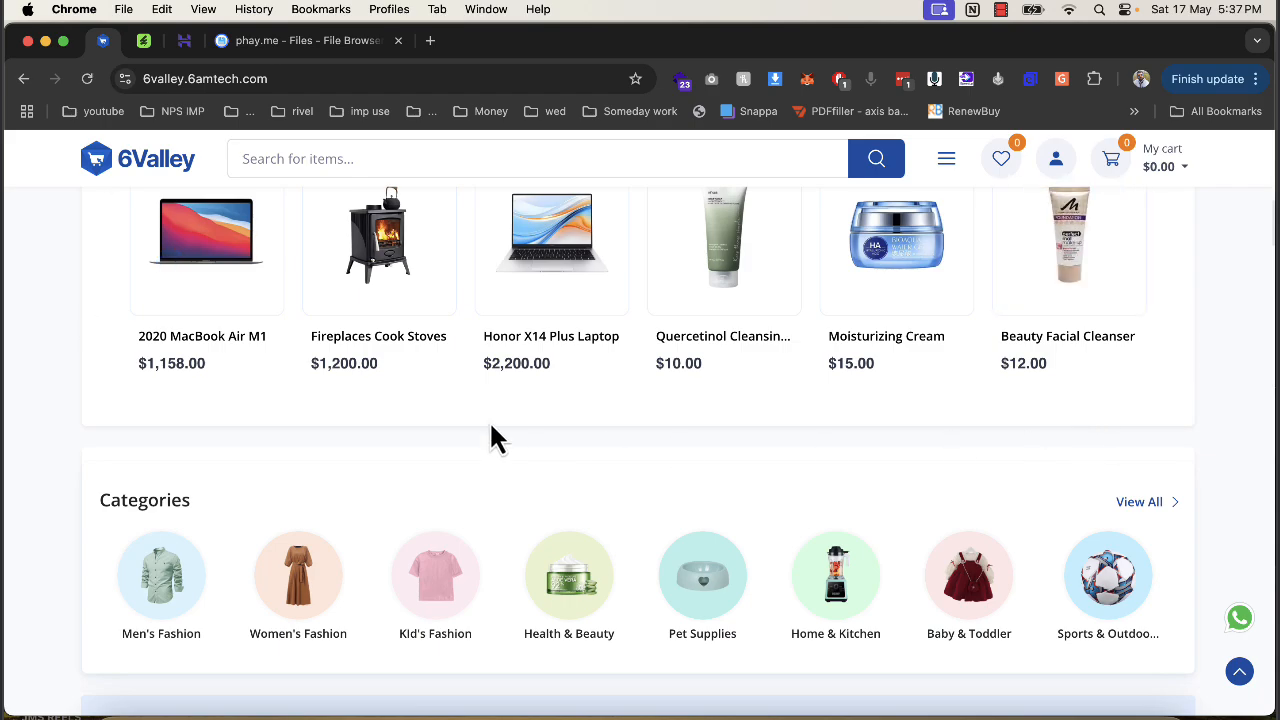
scroll(495, 430, up, 1)
scroll(500, 440, up, 10)
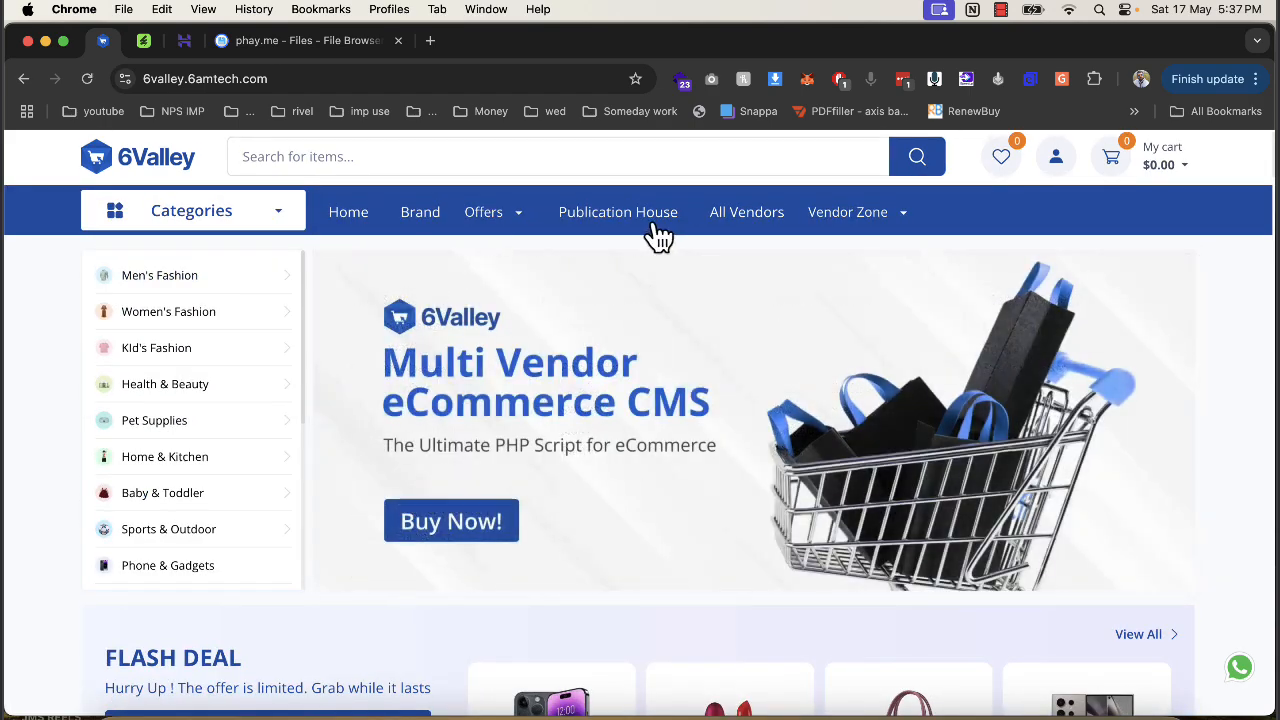
scroll(557, 528, down, 3)
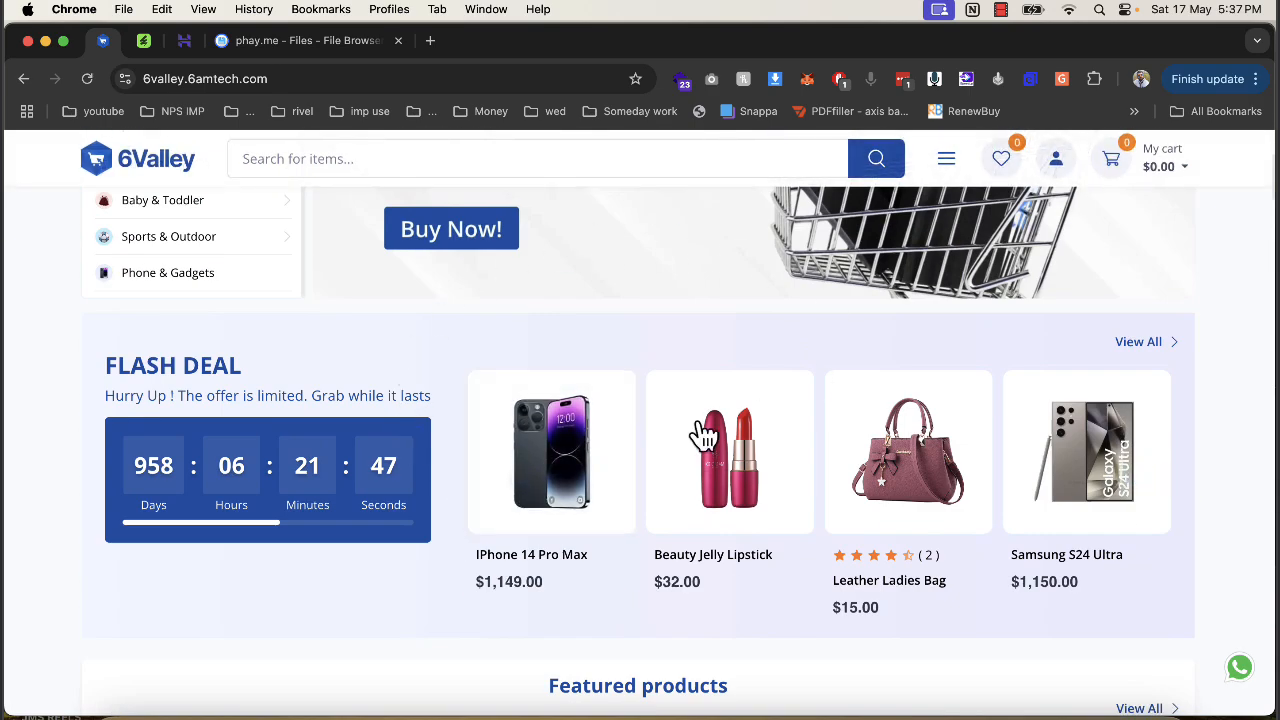
scroll(600, 438, up, 3)
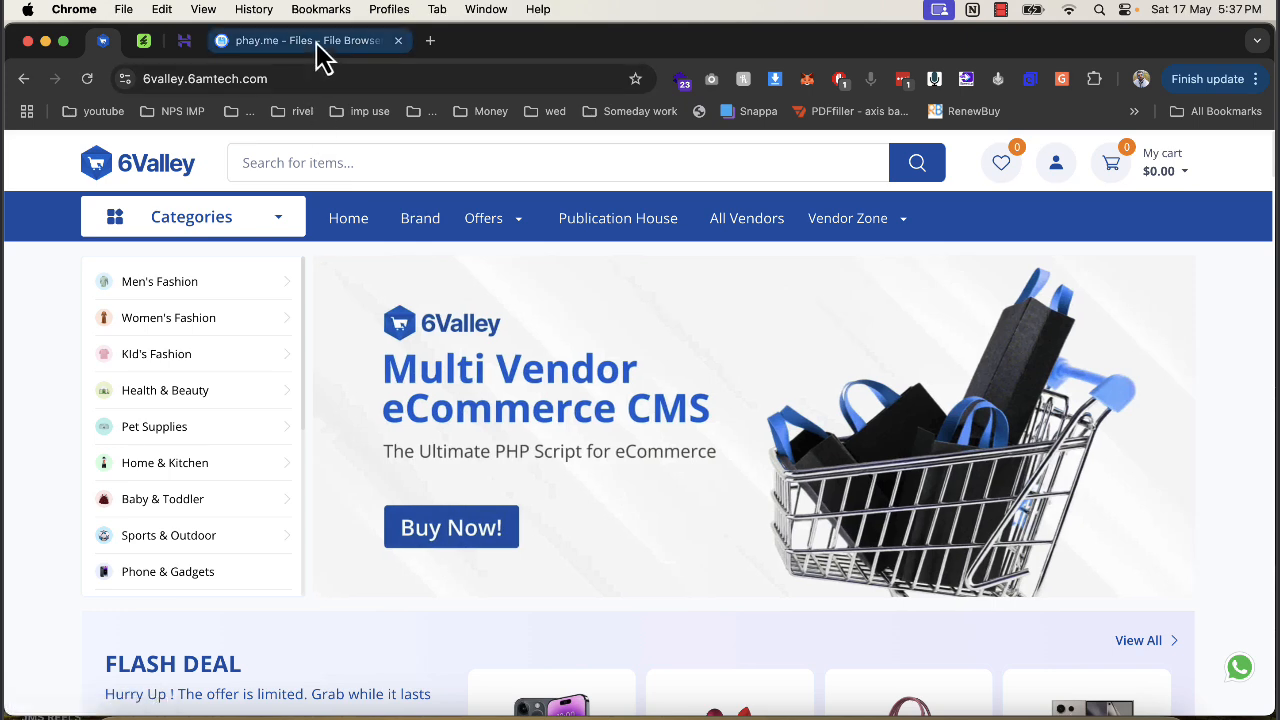
In File Browser, select all 41 items in public_html/demo and delete them permanently.
click(314, 42)
double_click(337, 368)
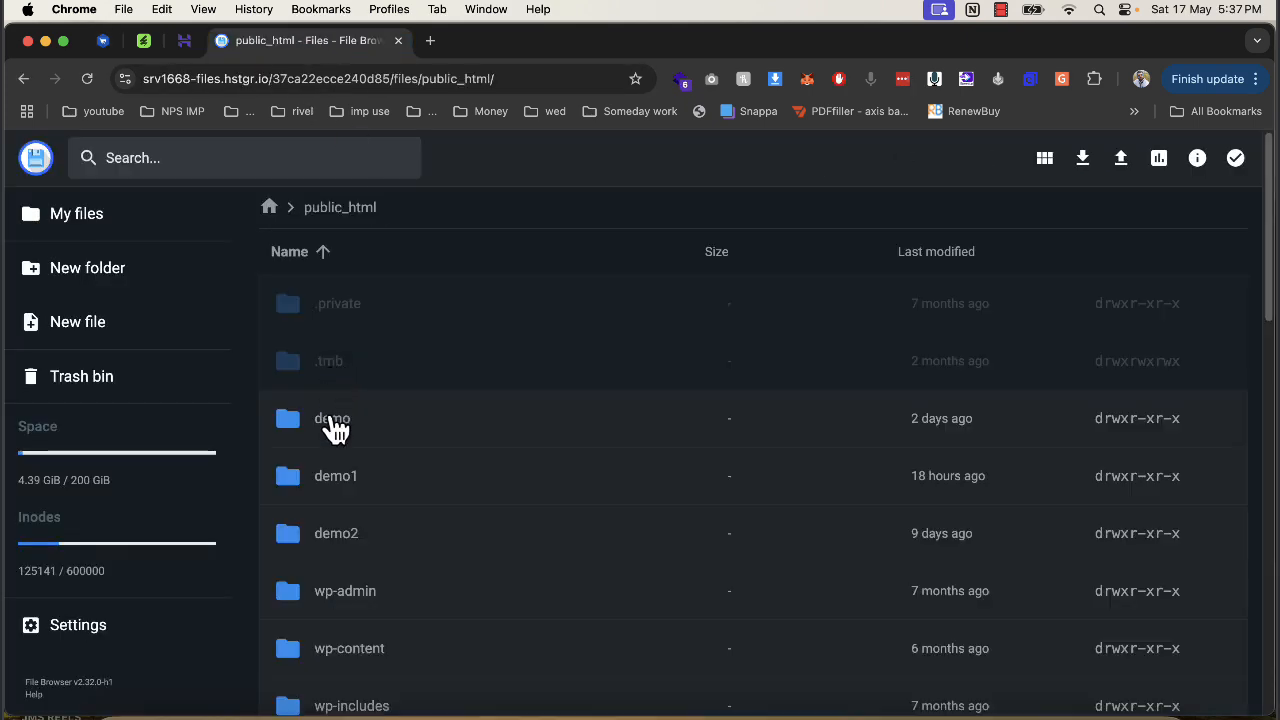
double_click(337, 422)
click(364, 385)
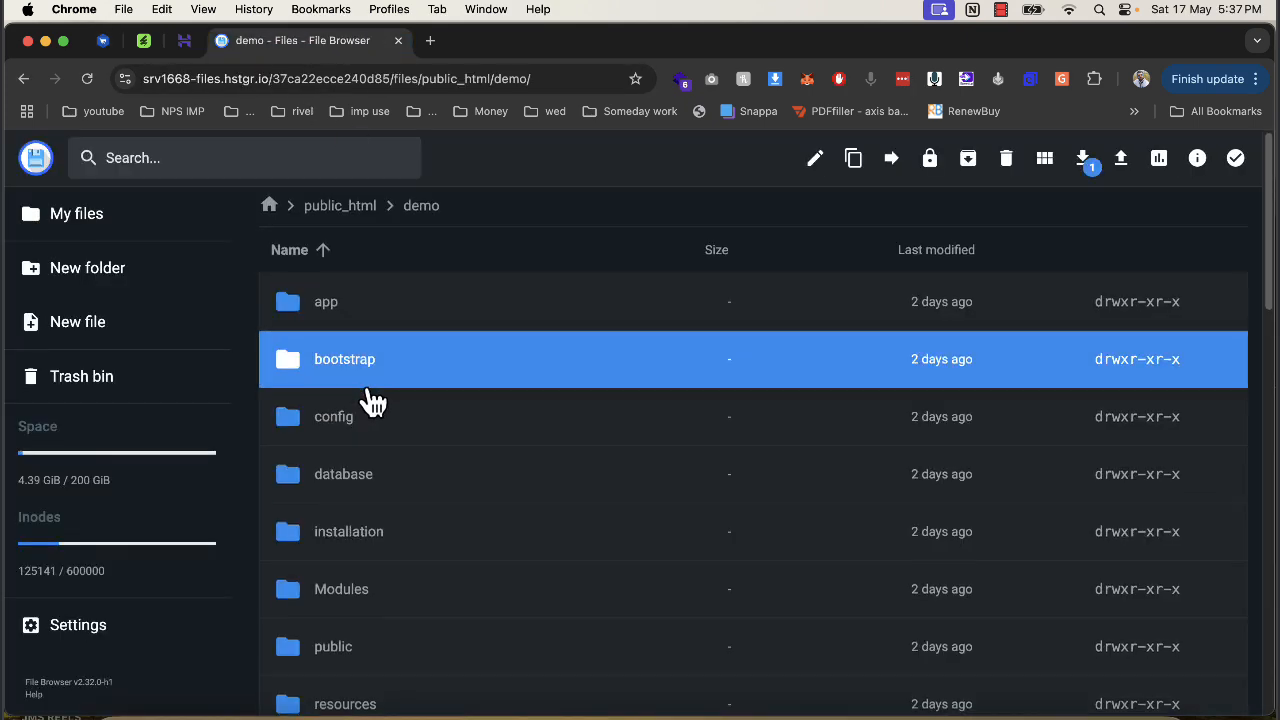
scroll(372, 400, down, 4)
key(super+a)
click(1019, 158)
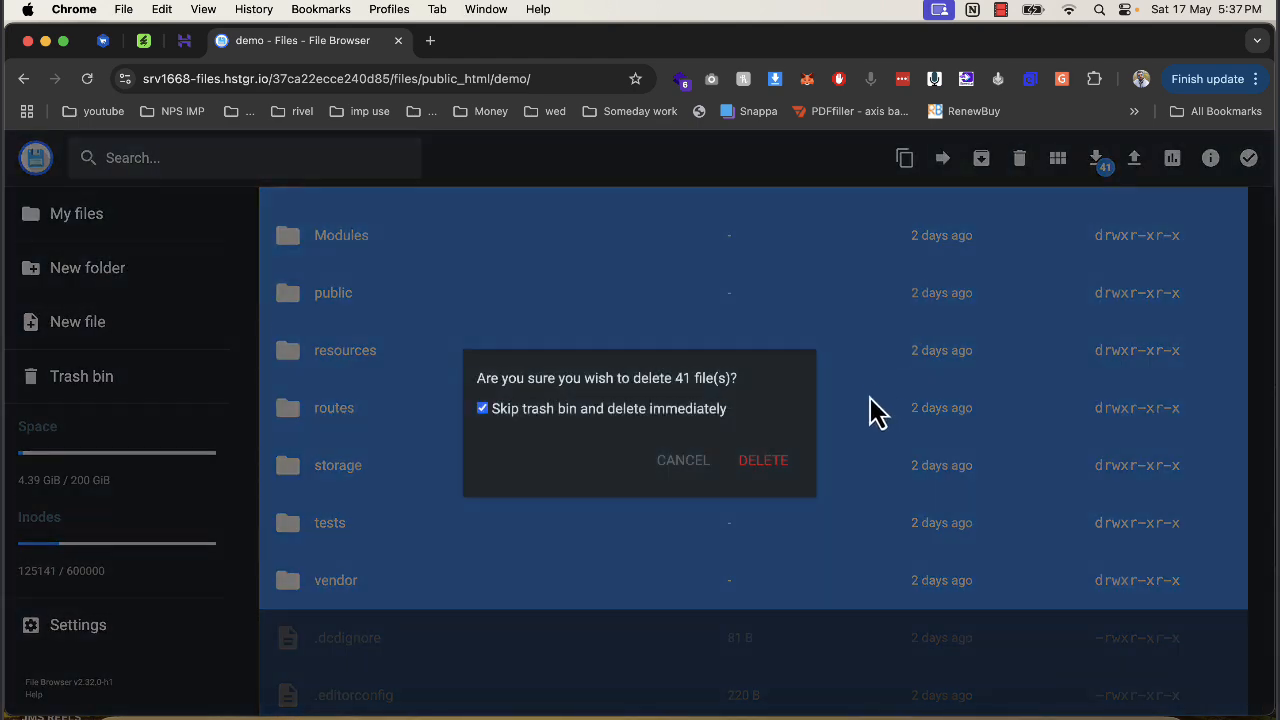
click(763, 460)
Upload the Admin and web new install zip from Downloads/codecanyon into the demo folder, replacing conflicts.
click(128, 712)
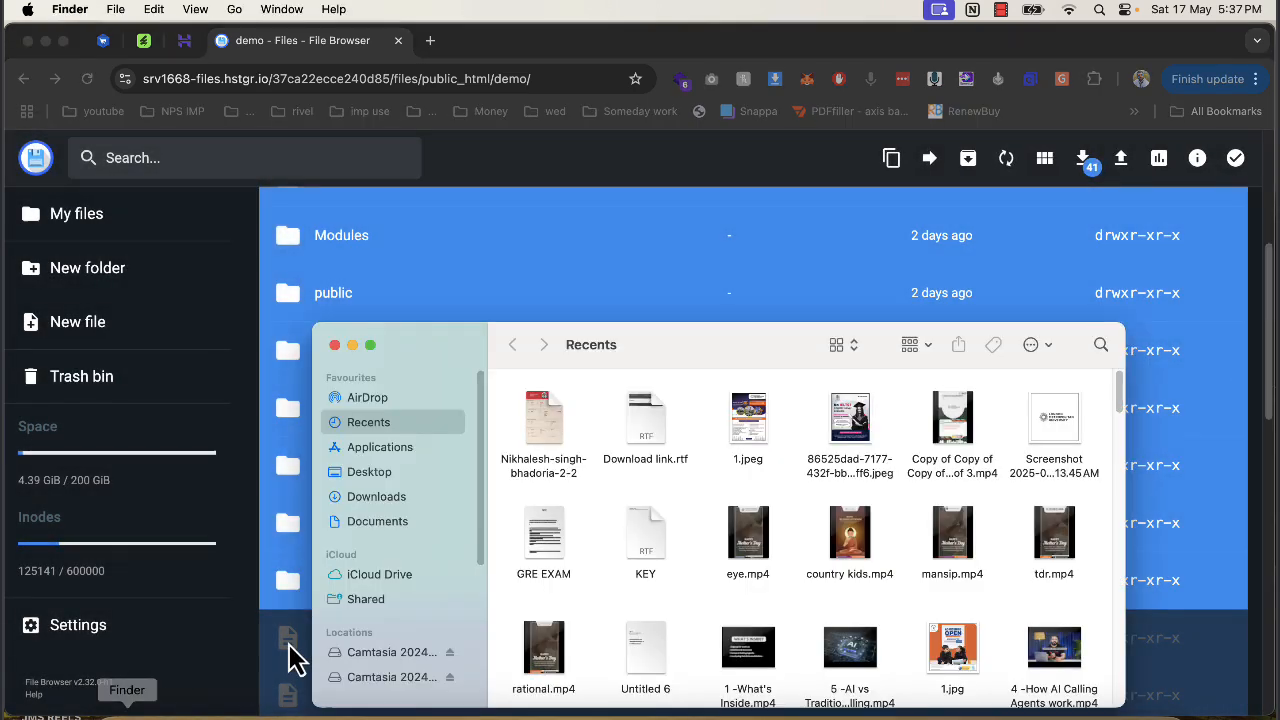
click(390, 497)
double_click(545, 412)
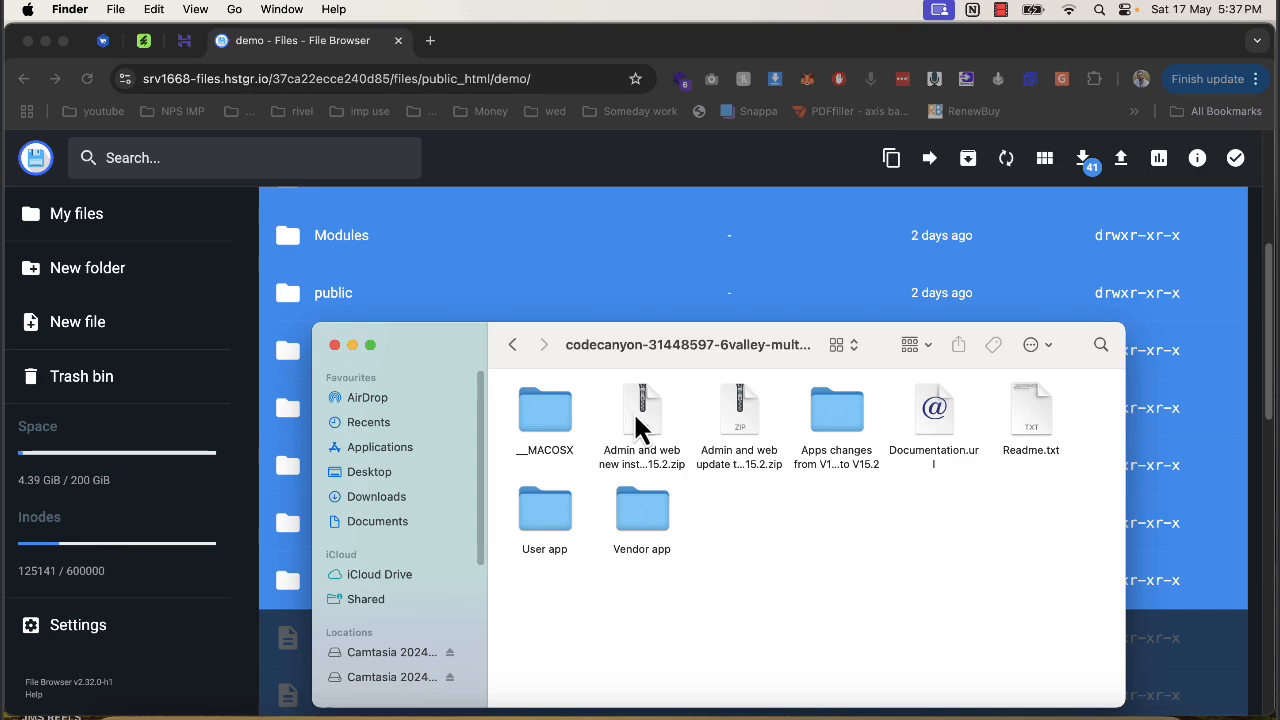
drag(633, 411, 905, 271)
click(758, 490)
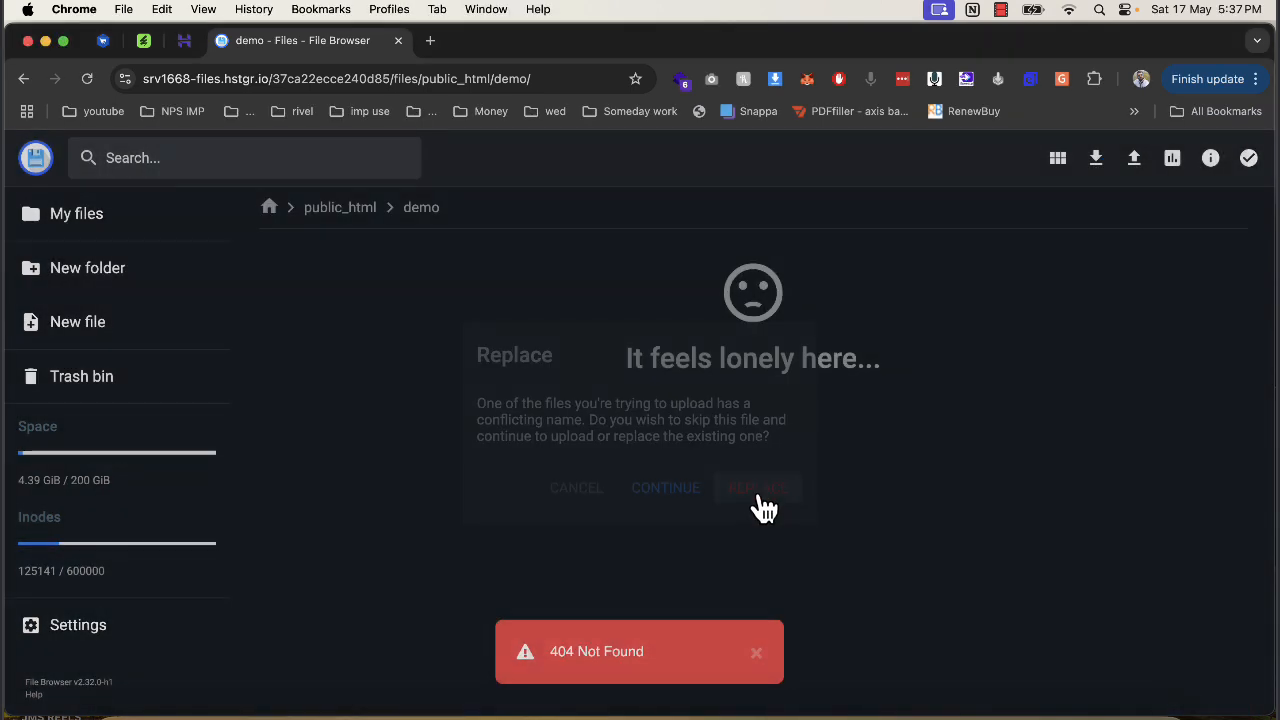
click(126, 706)
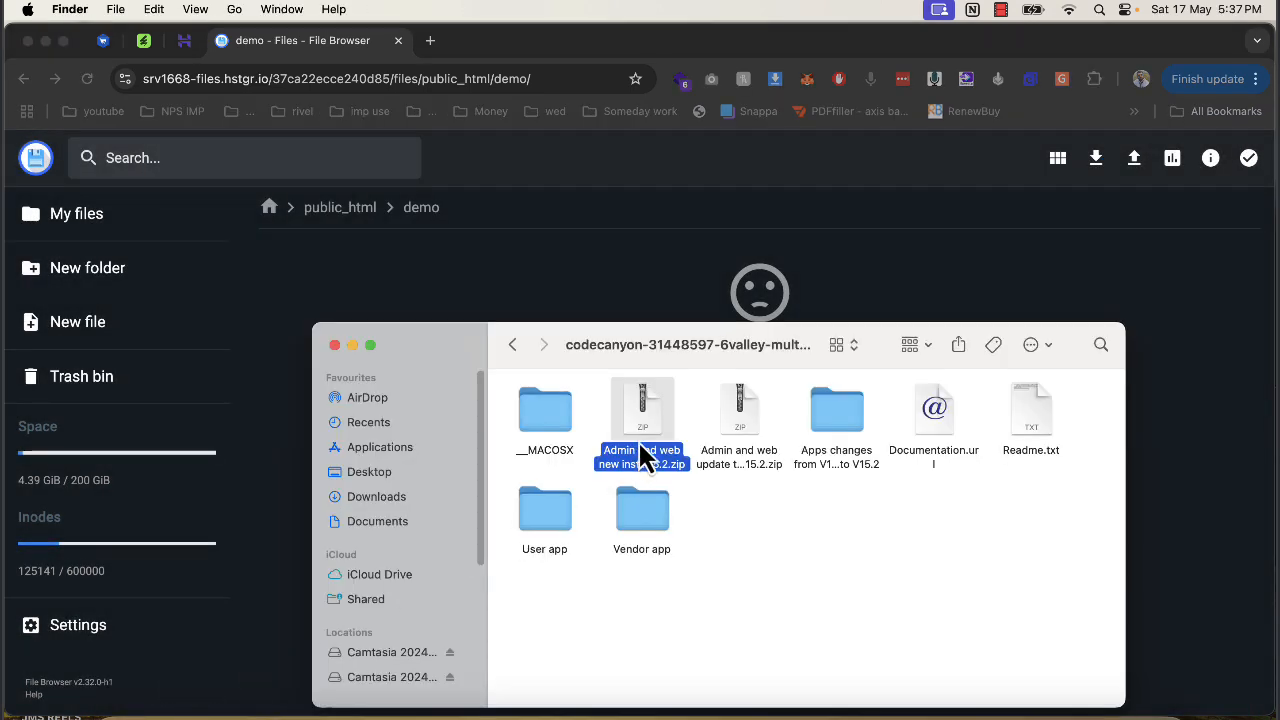
drag(638, 446, 706, 309)
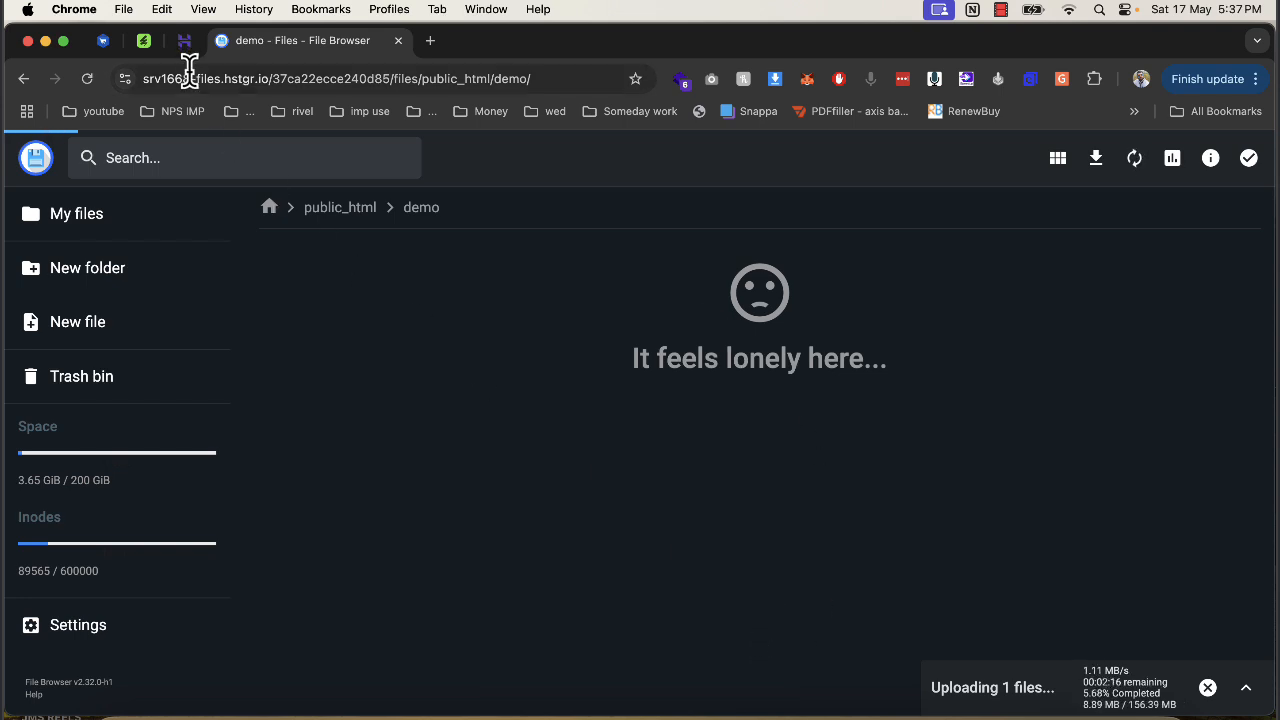
click(184, 42)
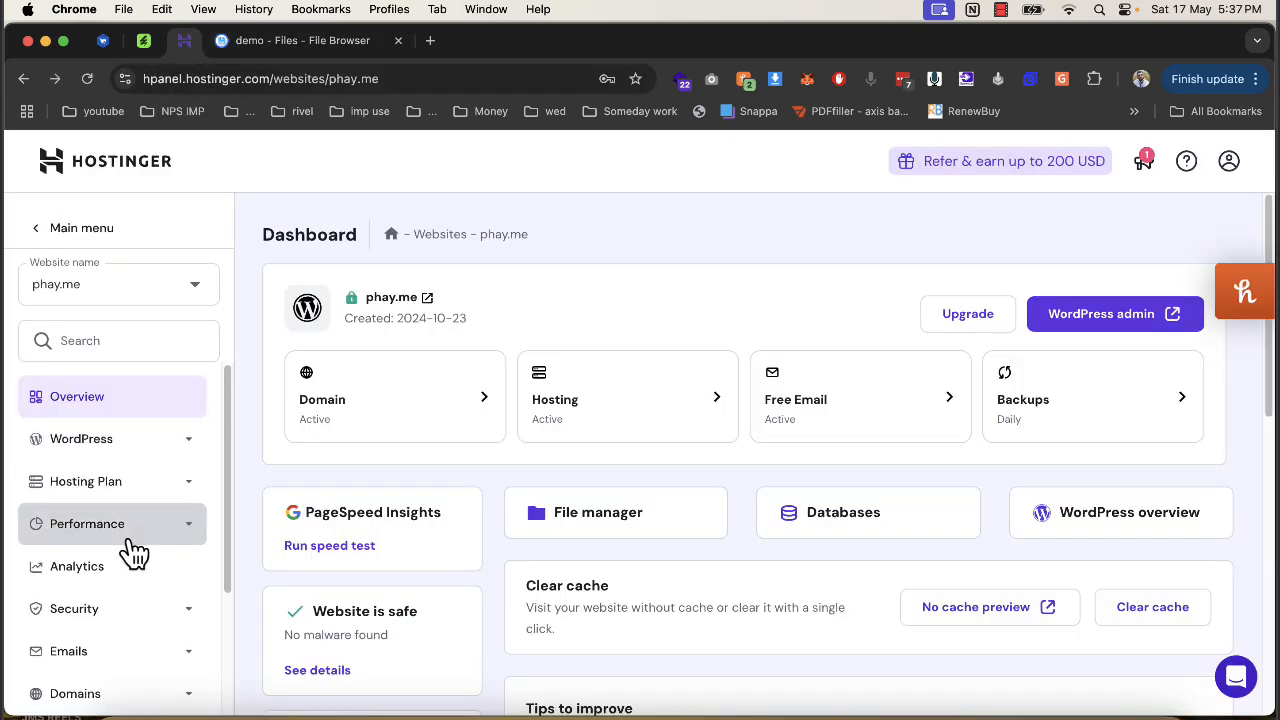
Create a MySQL database and user named demdem with a password, then return to File Browser.
scroll(120, 570, down, 3)
click(98, 652)
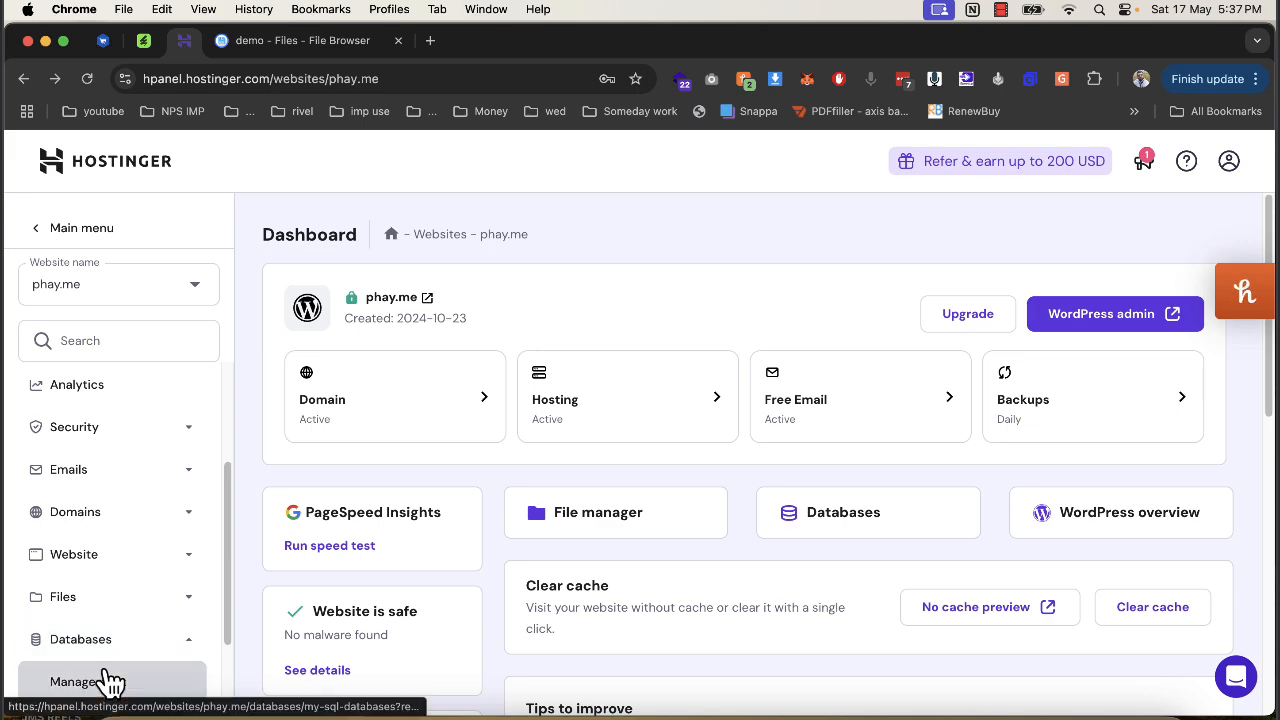
click(105, 681)
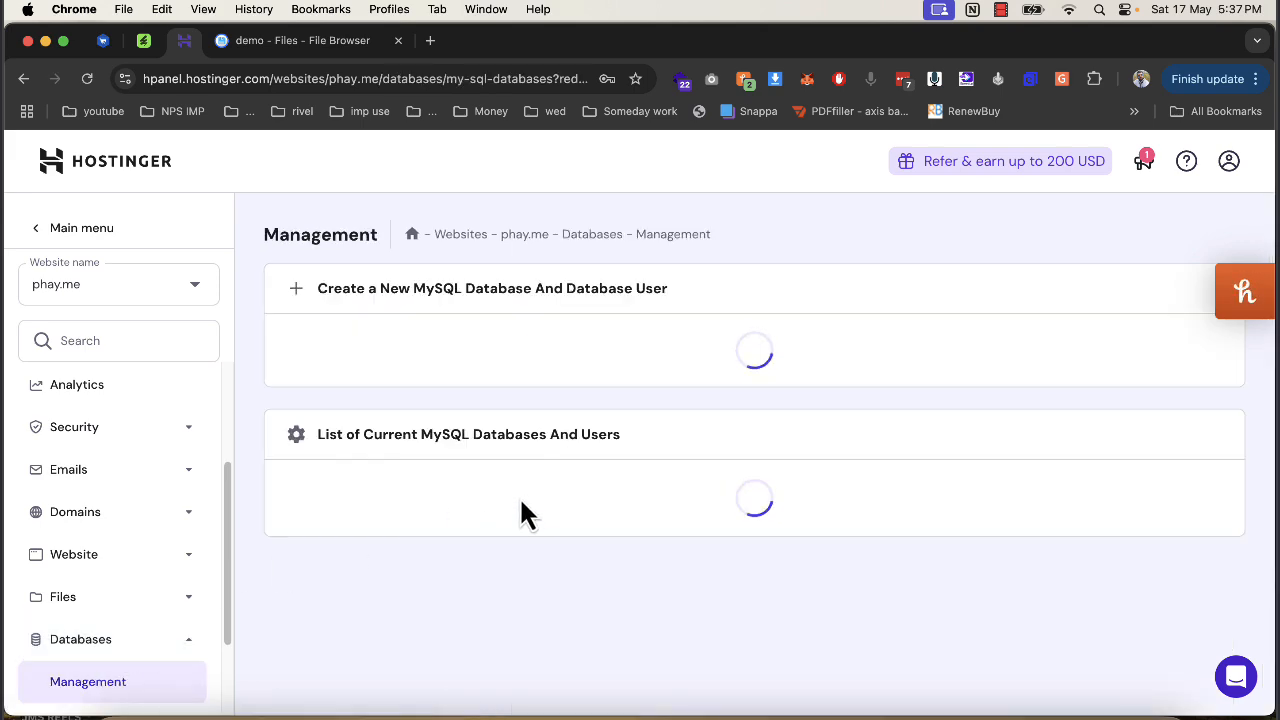
scroll(524, 505, down, 3)
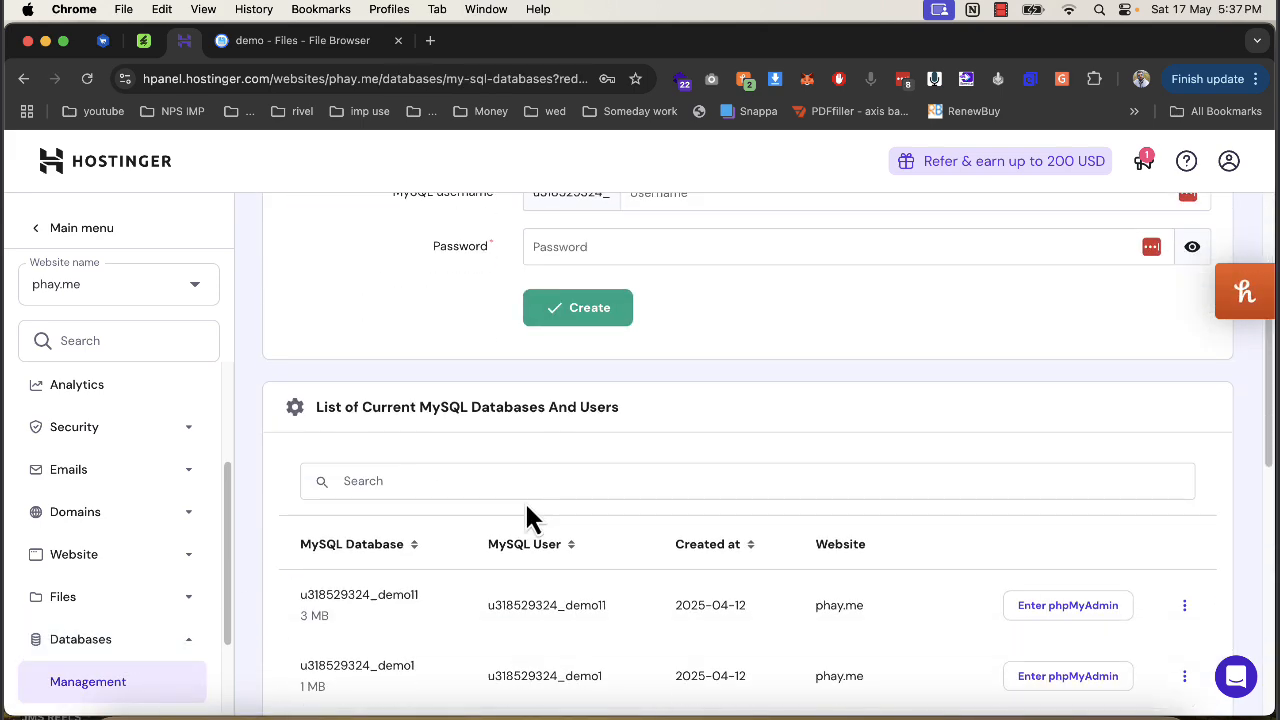
scroll(525, 505, up, 2)
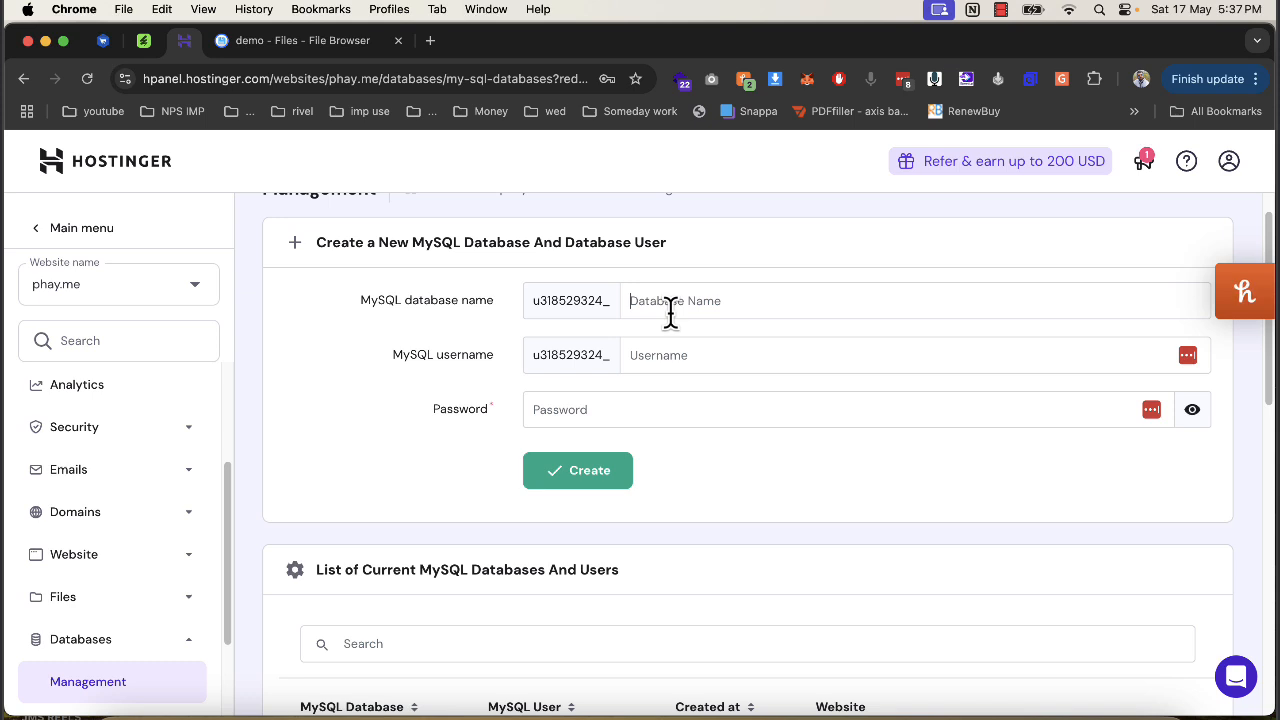
text(demdem)
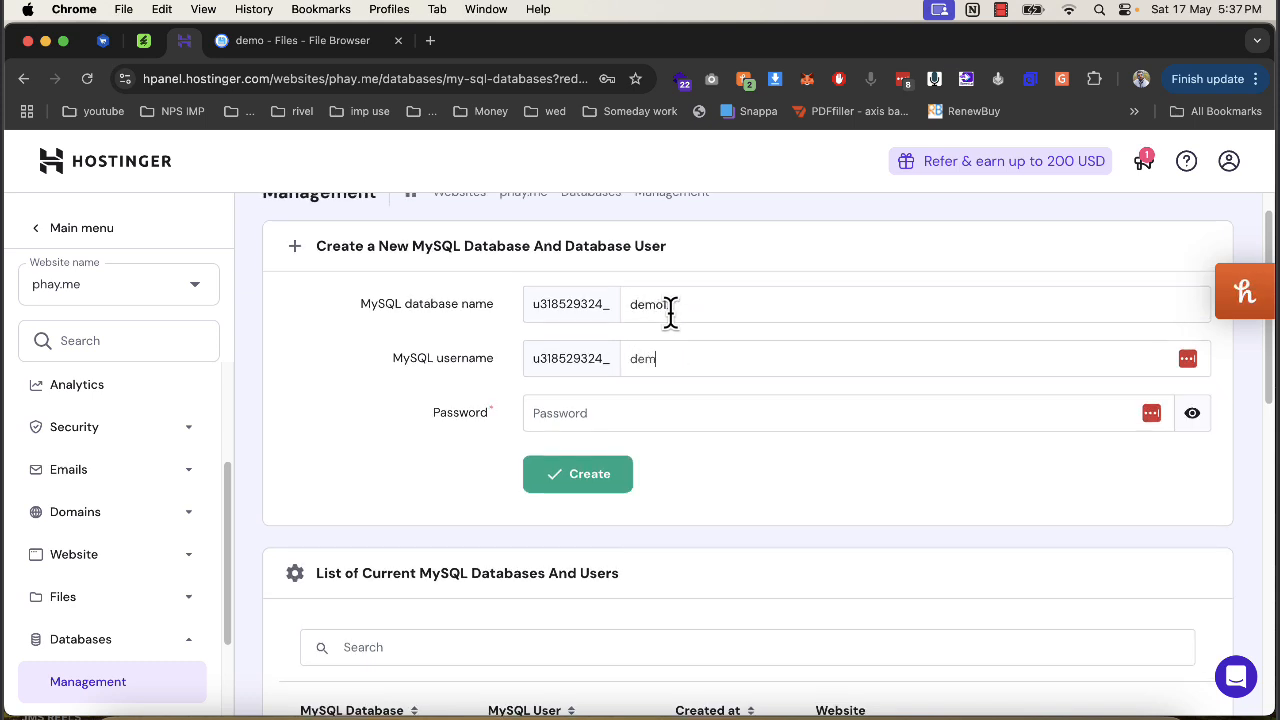
key(Tab)
text(••••)
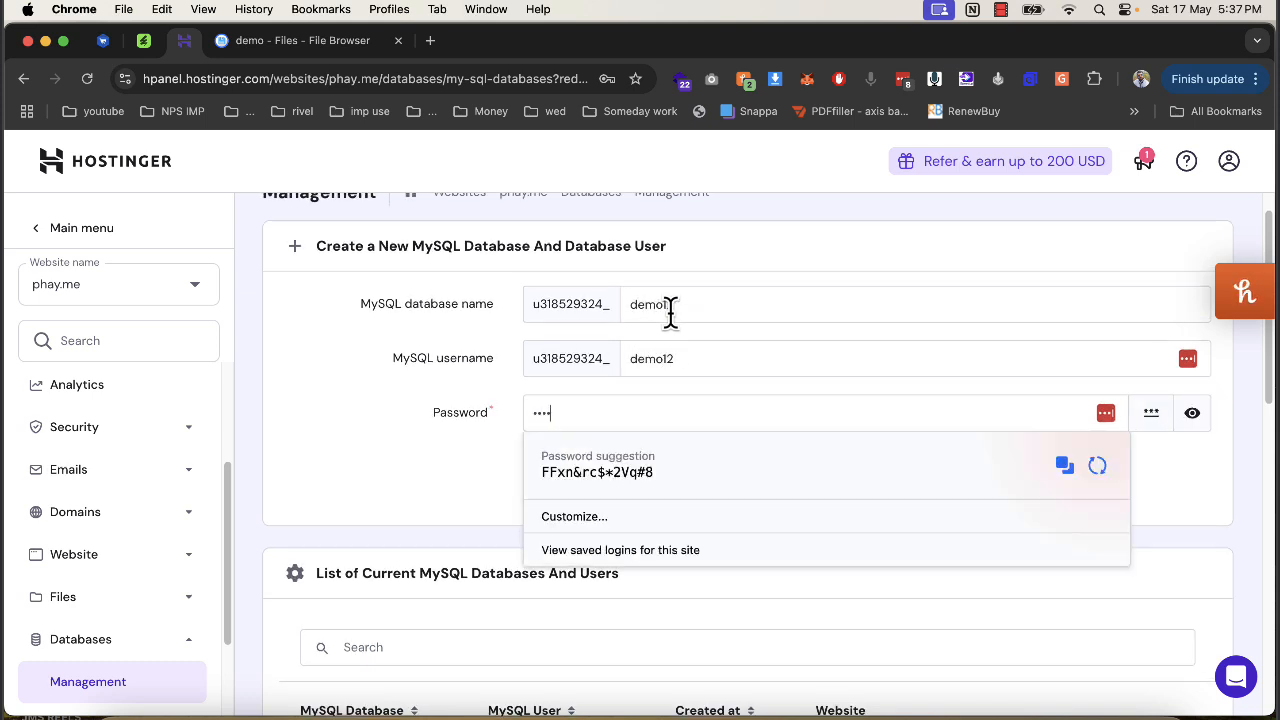
key(Return)
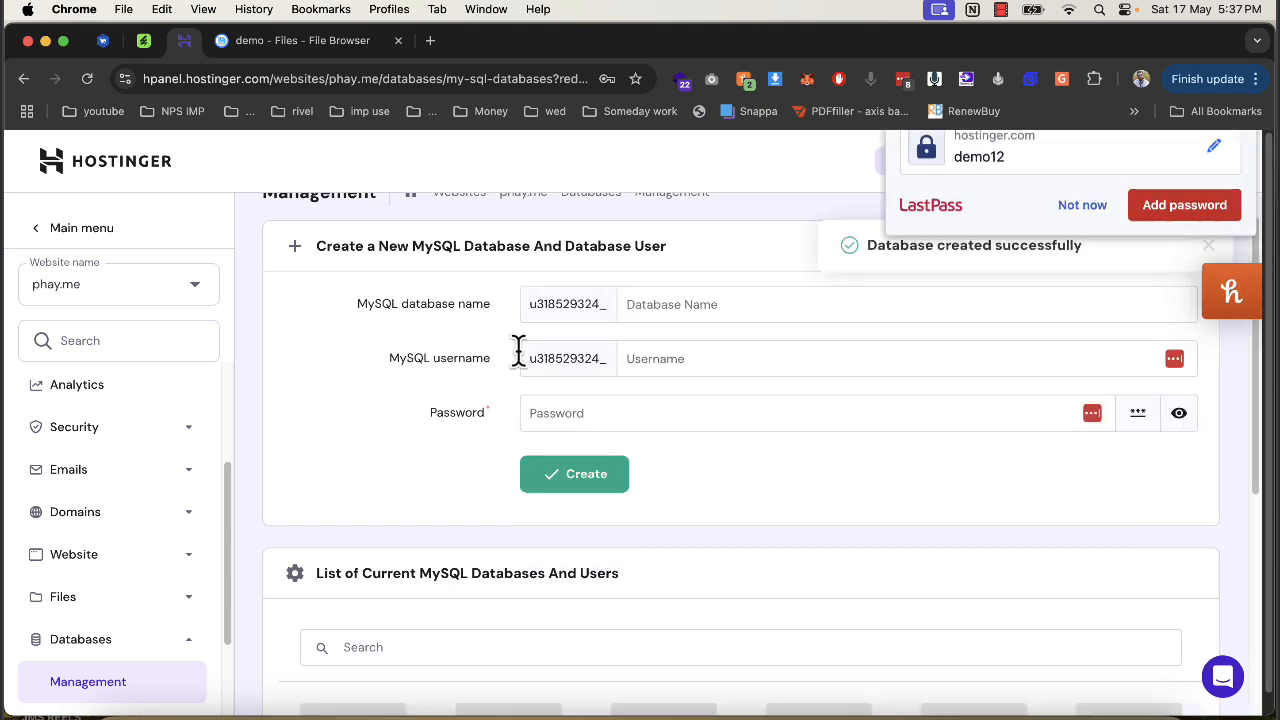
click(320, 40)
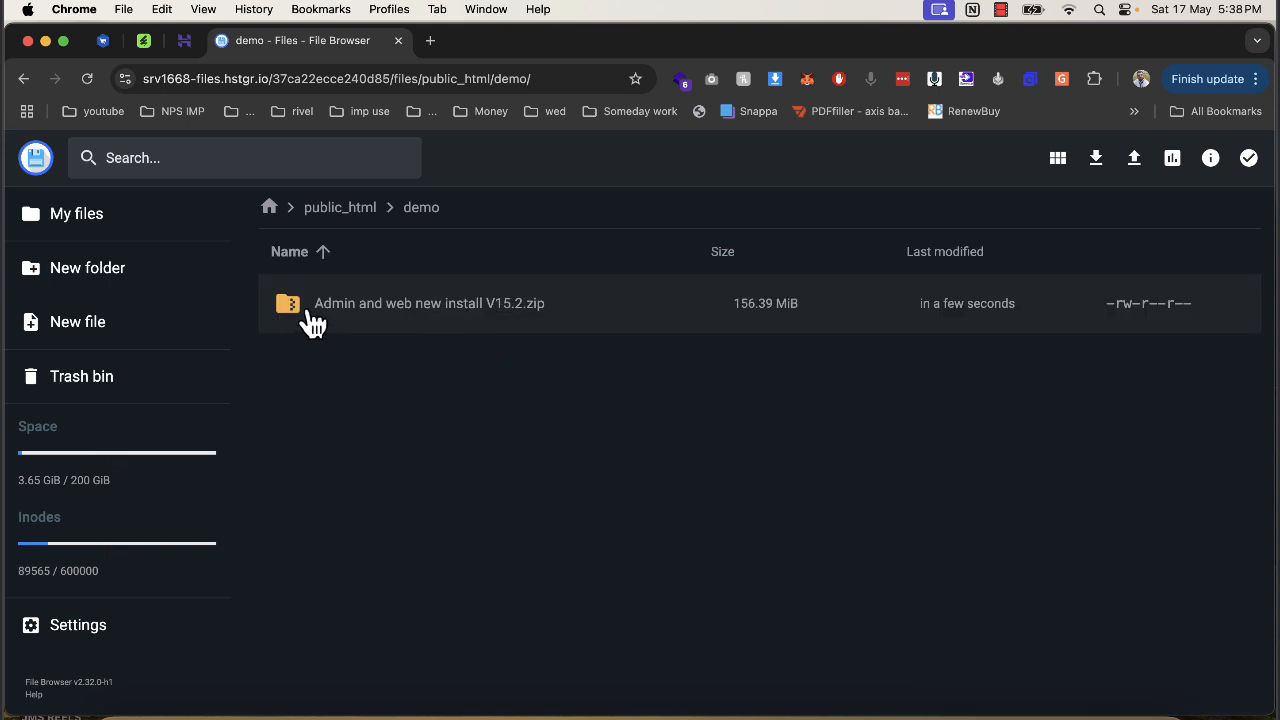
Inspect the User app and Vendor app folders in the codecanyon package in Finder.
click(127, 710)
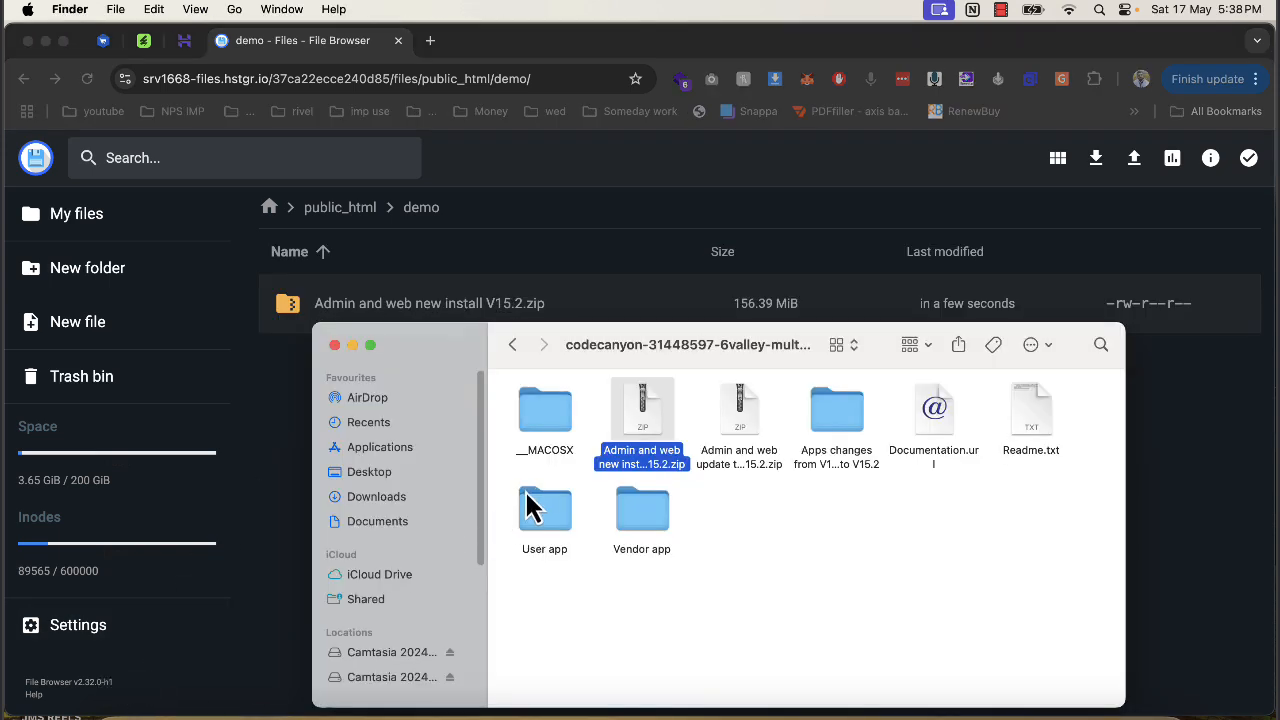
click(543, 510)
double_click(543, 510)
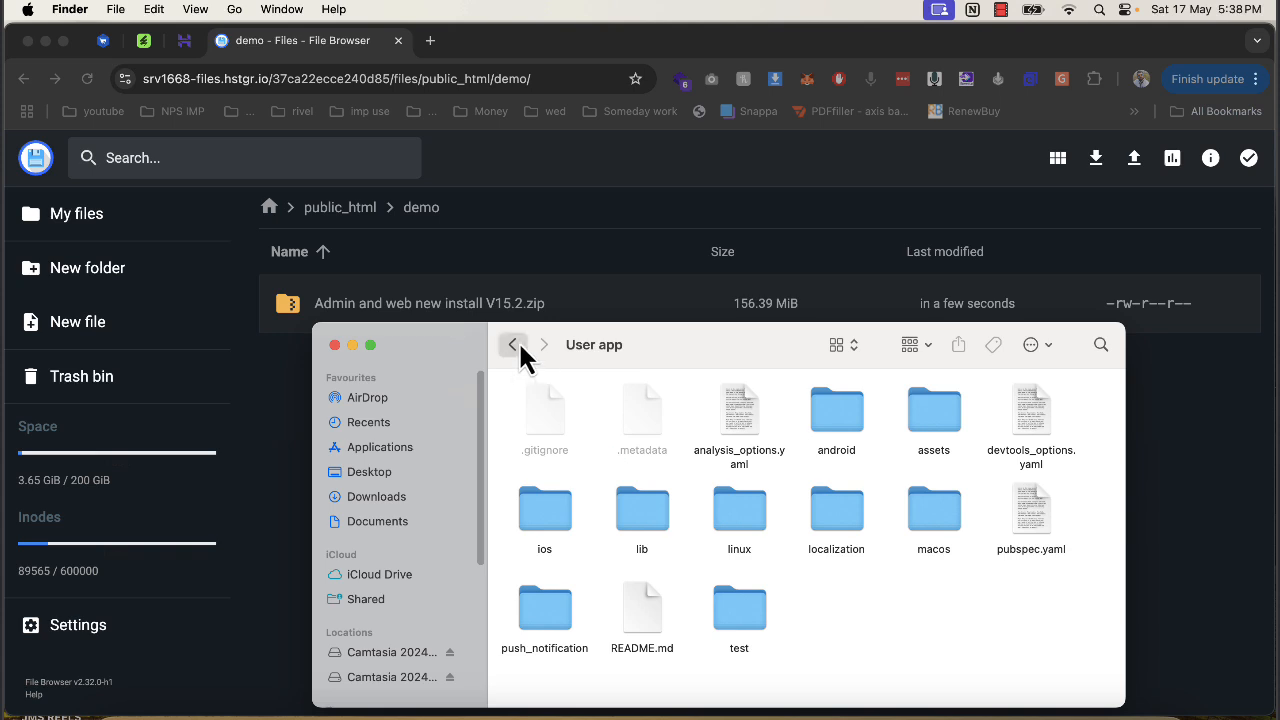
click(513, 344)
double_click(645, 515)
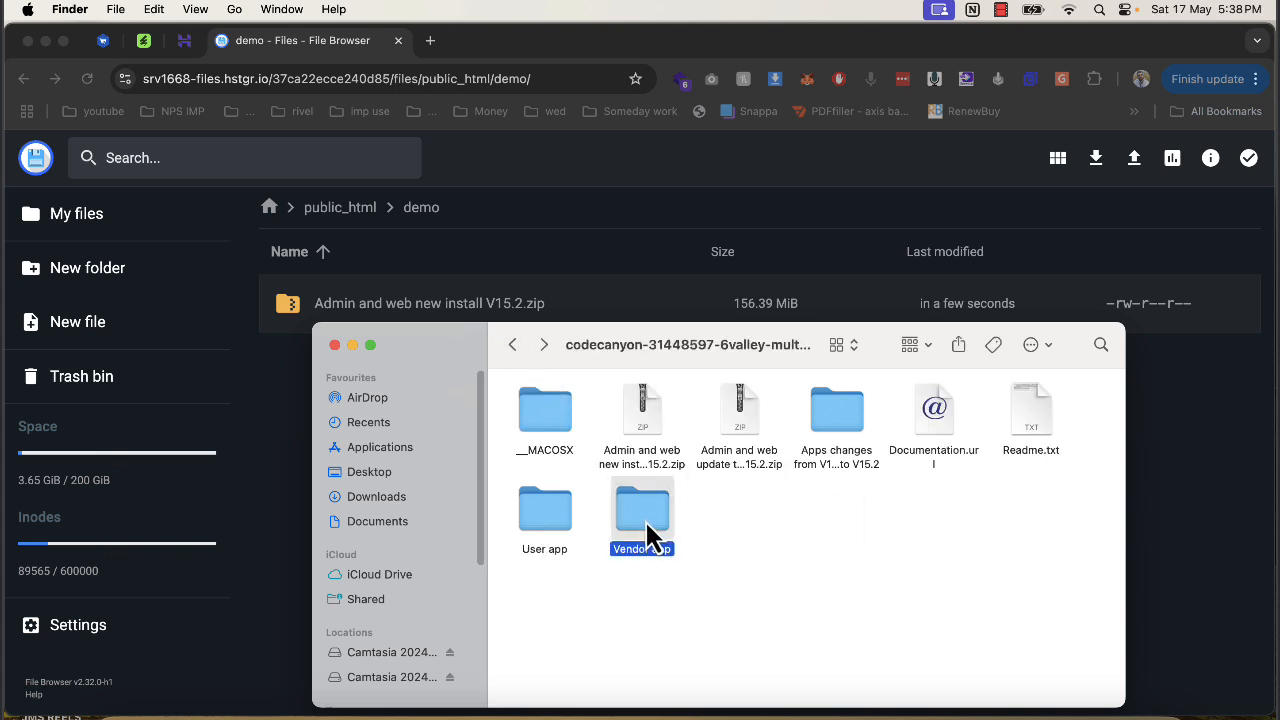
click(519, 342)
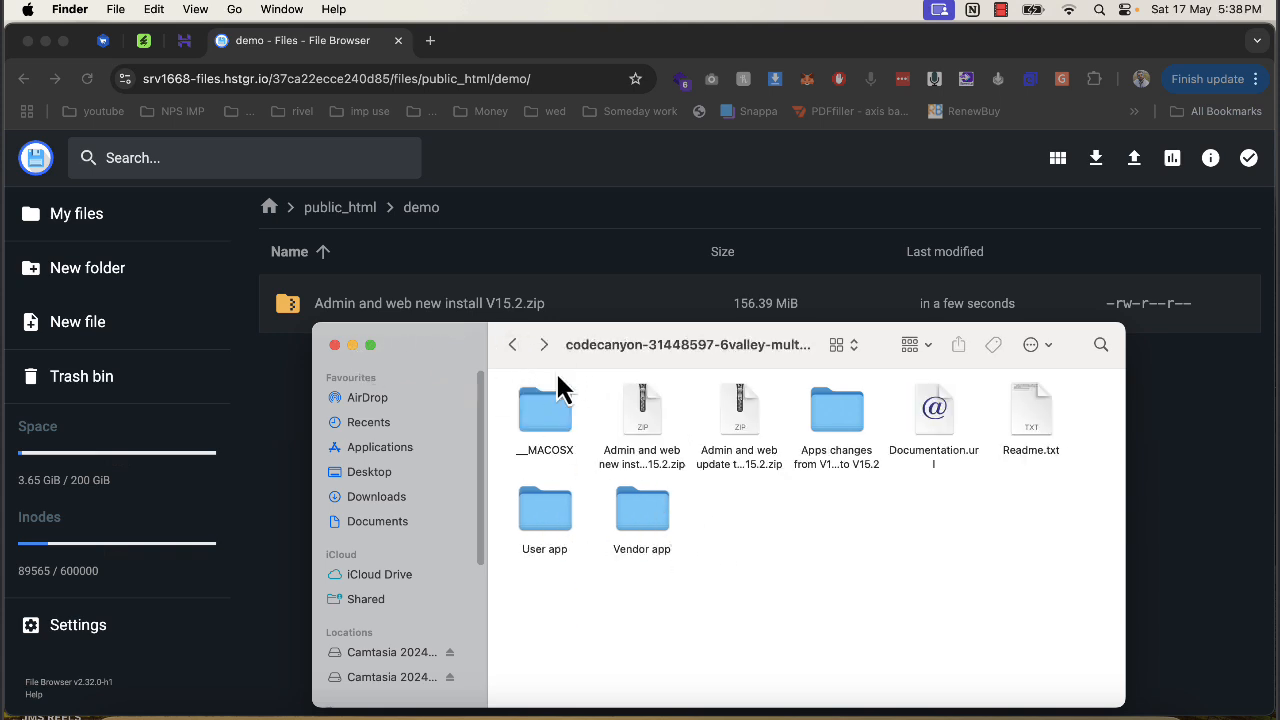
click(335, 345)
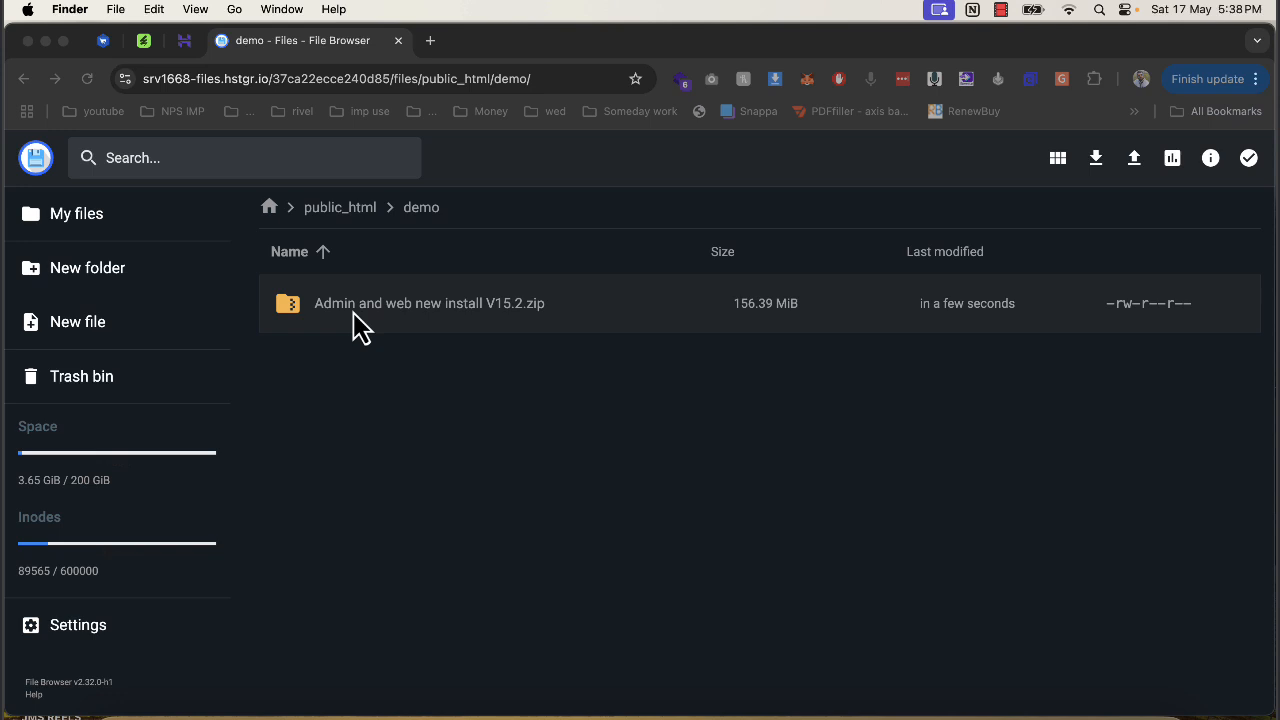
Extract the uploaded 6Valley zip into the demo folder under public_html.
right_click(360, 322)
click(424, 560)
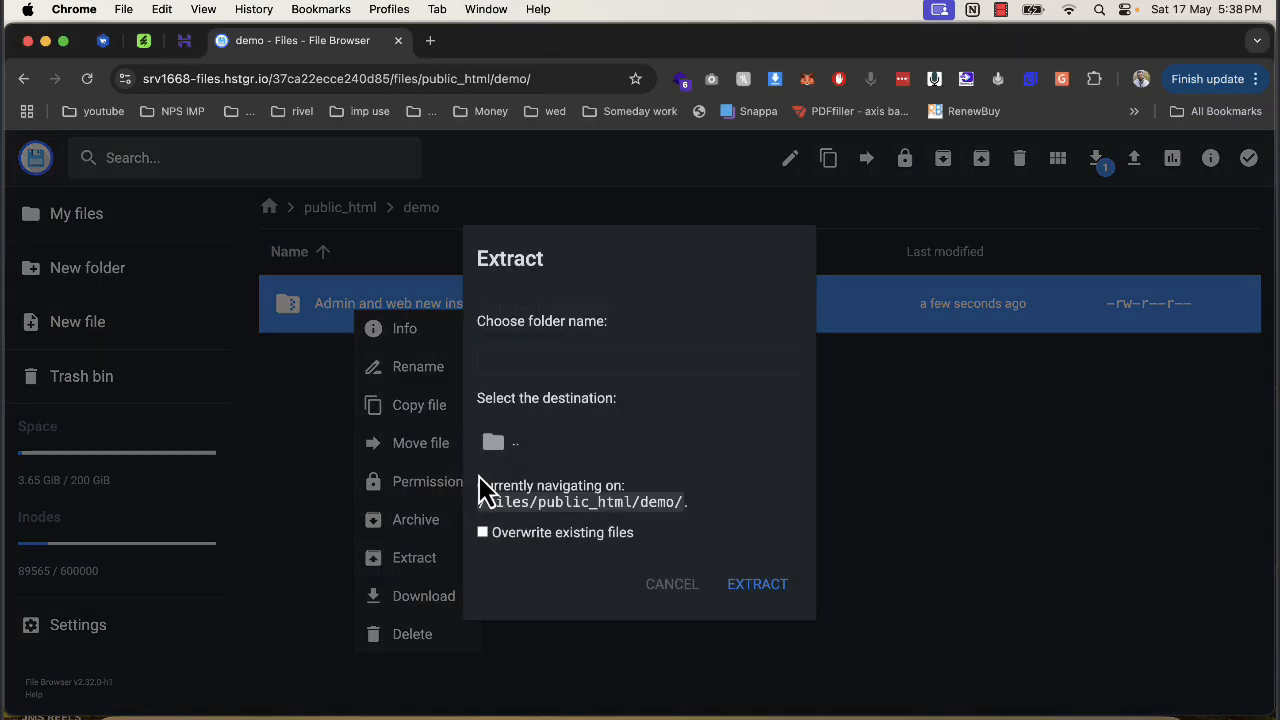
click(595, 362)
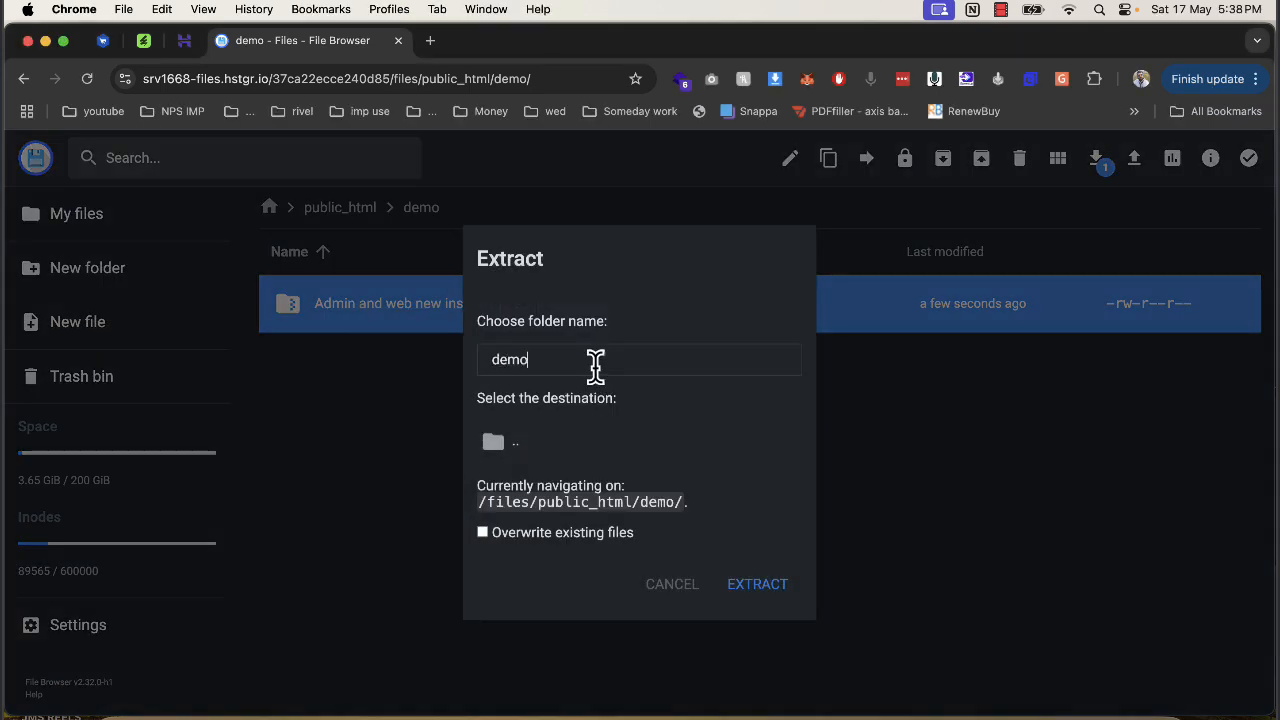
text(demo)
click(572, 448)
click(770, 590)
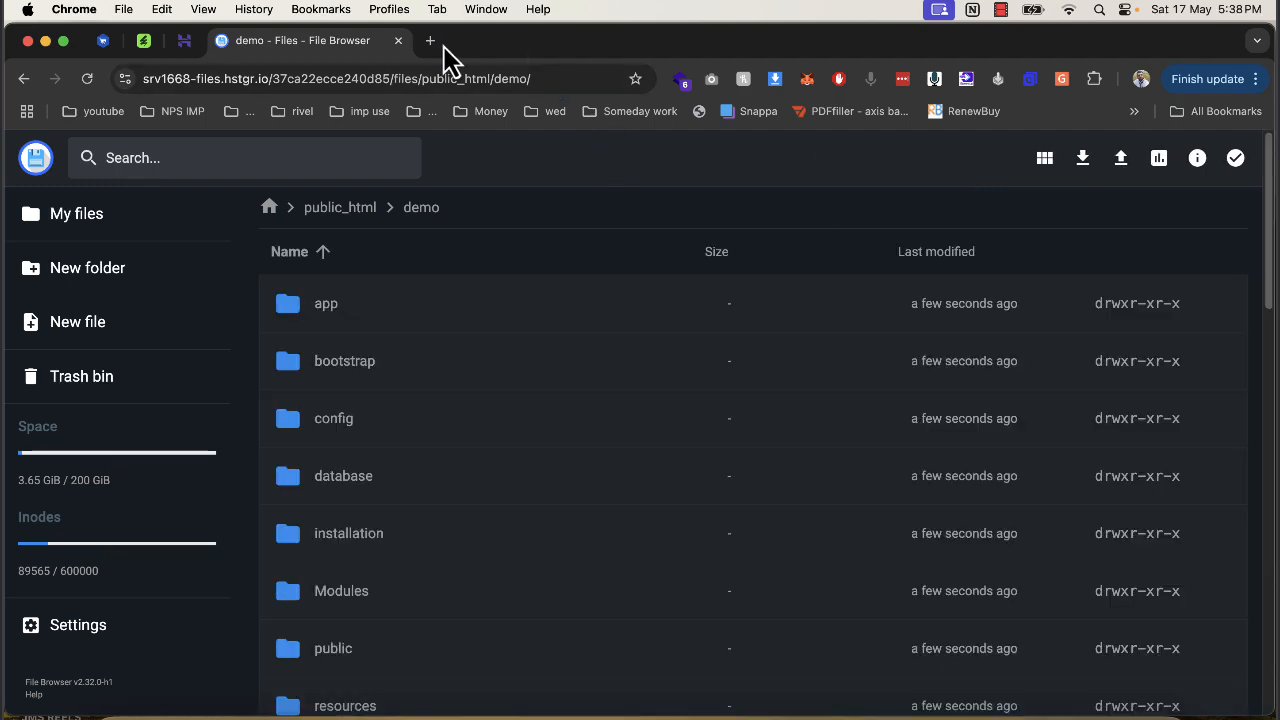
Open demo.phay.me and advance the installer past the permission and purchase information steps.
click(430, 41)
text(demo.phay.me)
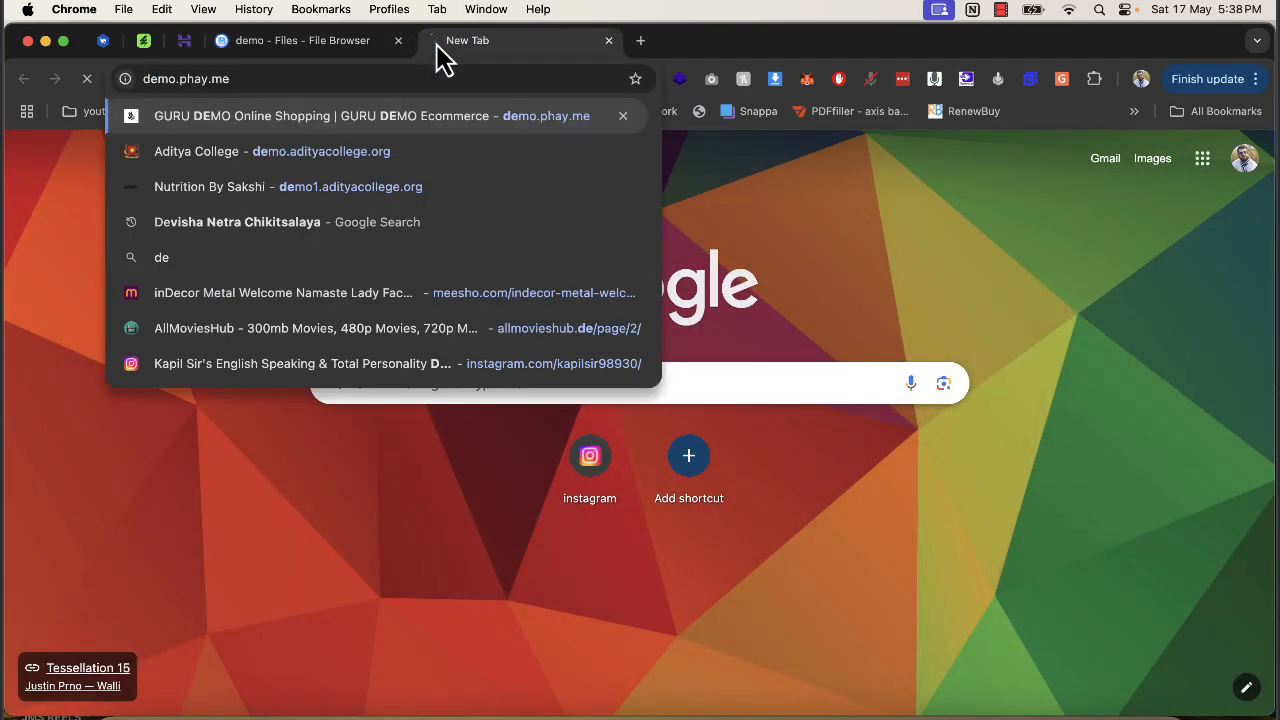
key(Return)
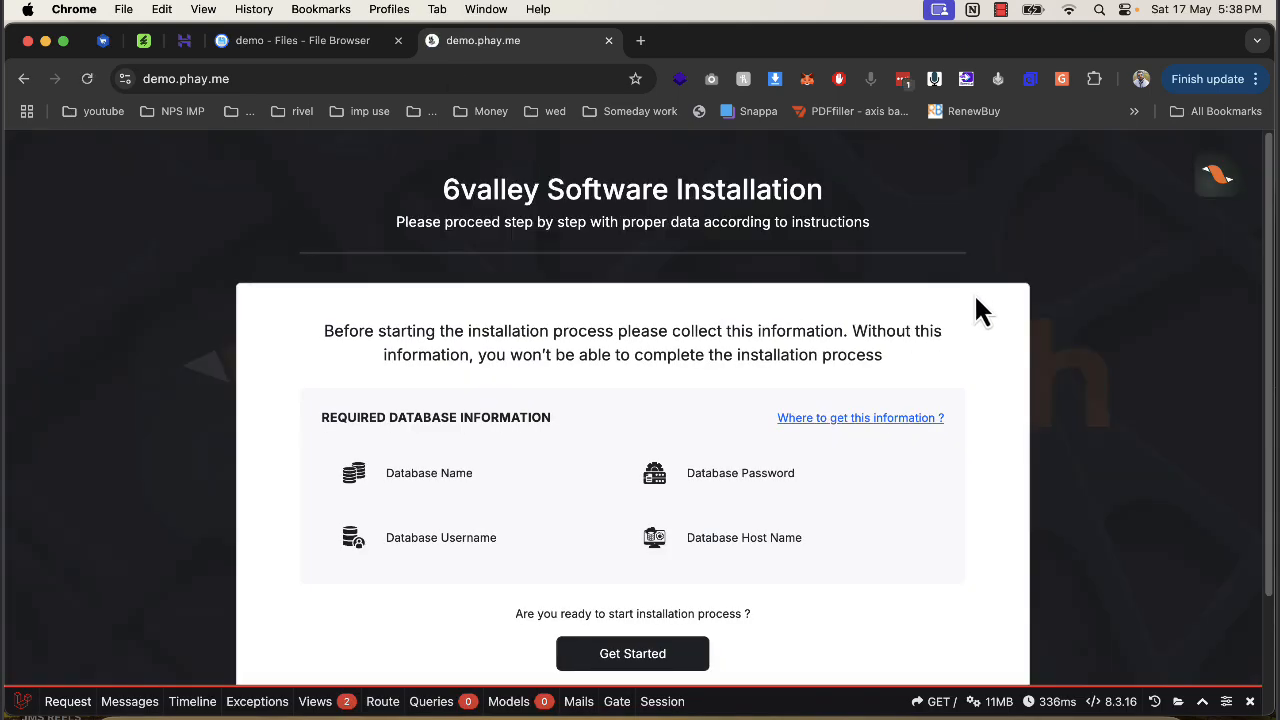
scroll(760, 450, down, 3)
click(664, 538)
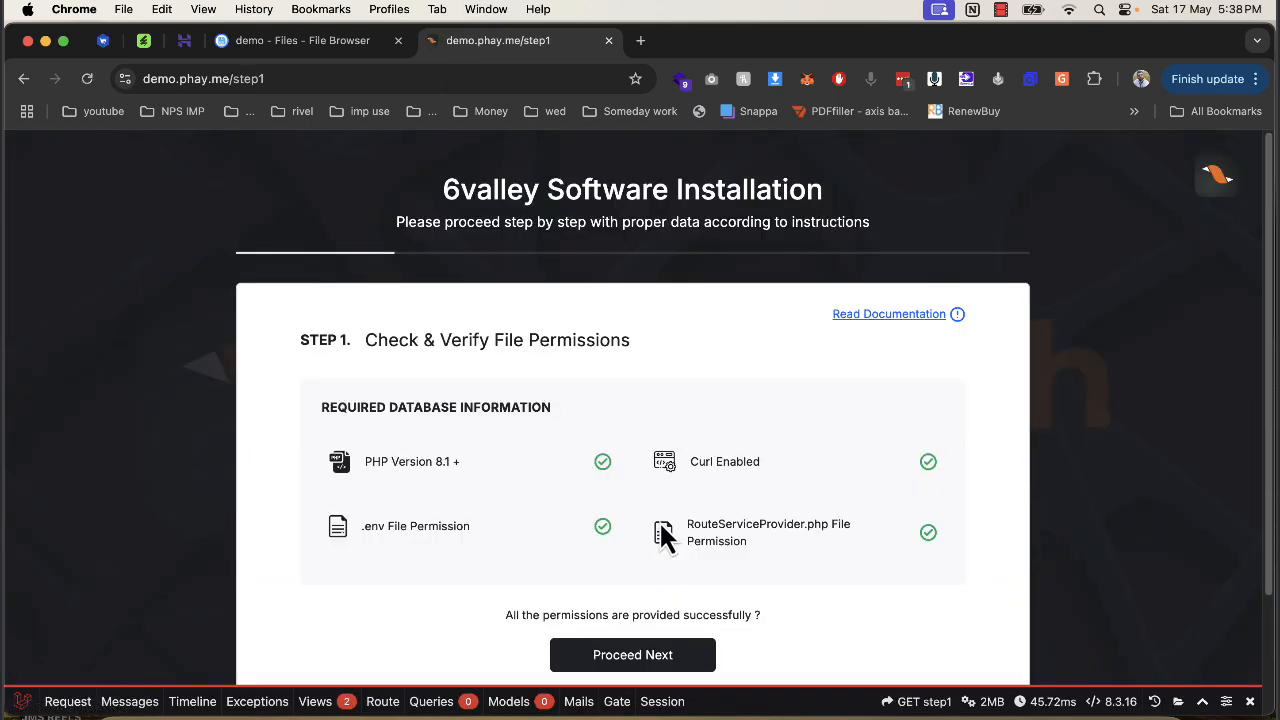
scroll(662, 560, down, 1)
click(668, 630)
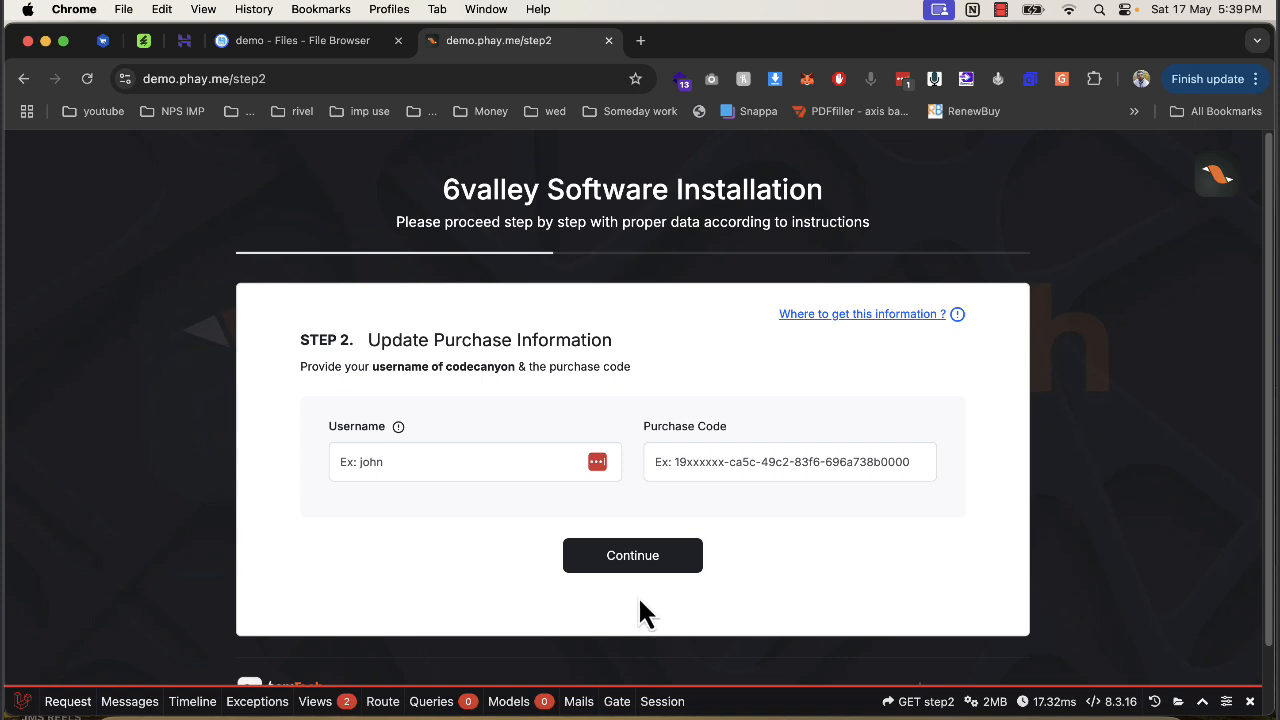
click(680, 552)
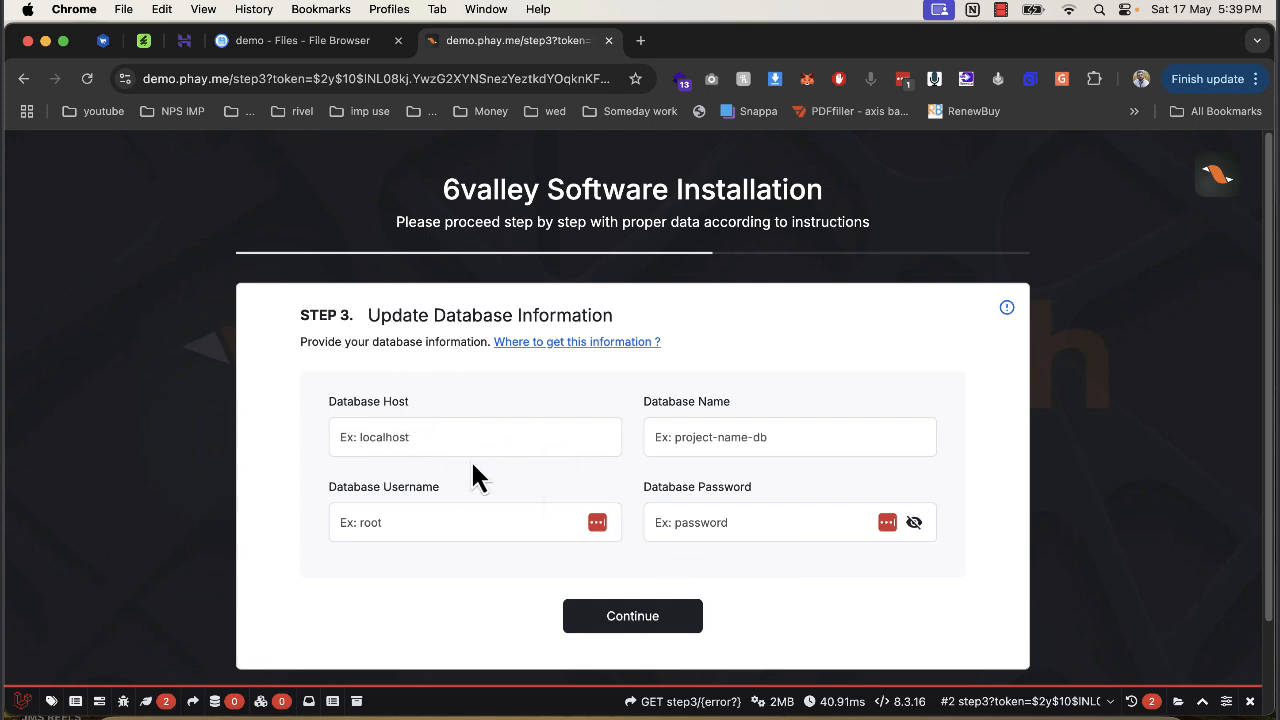
Enter localhost as database host and paste the database name copied from hPanel.
click(414, 437)
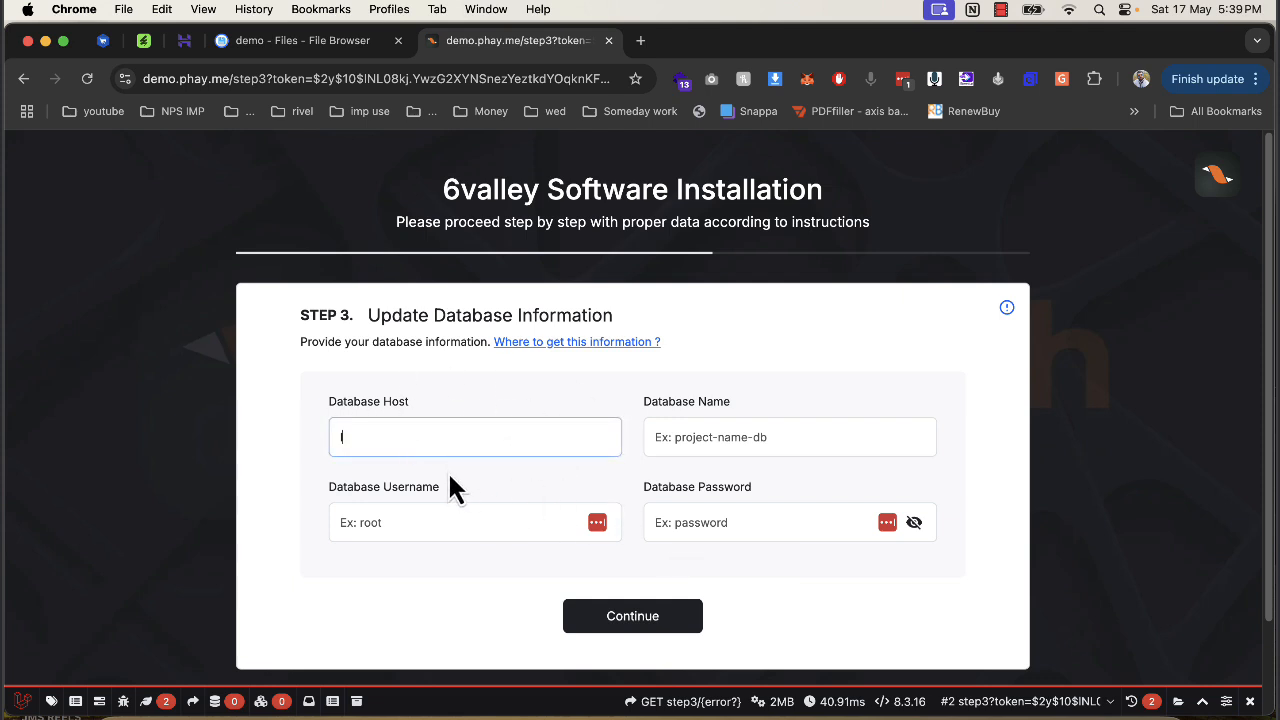
text(localhost)
click(196, 42)
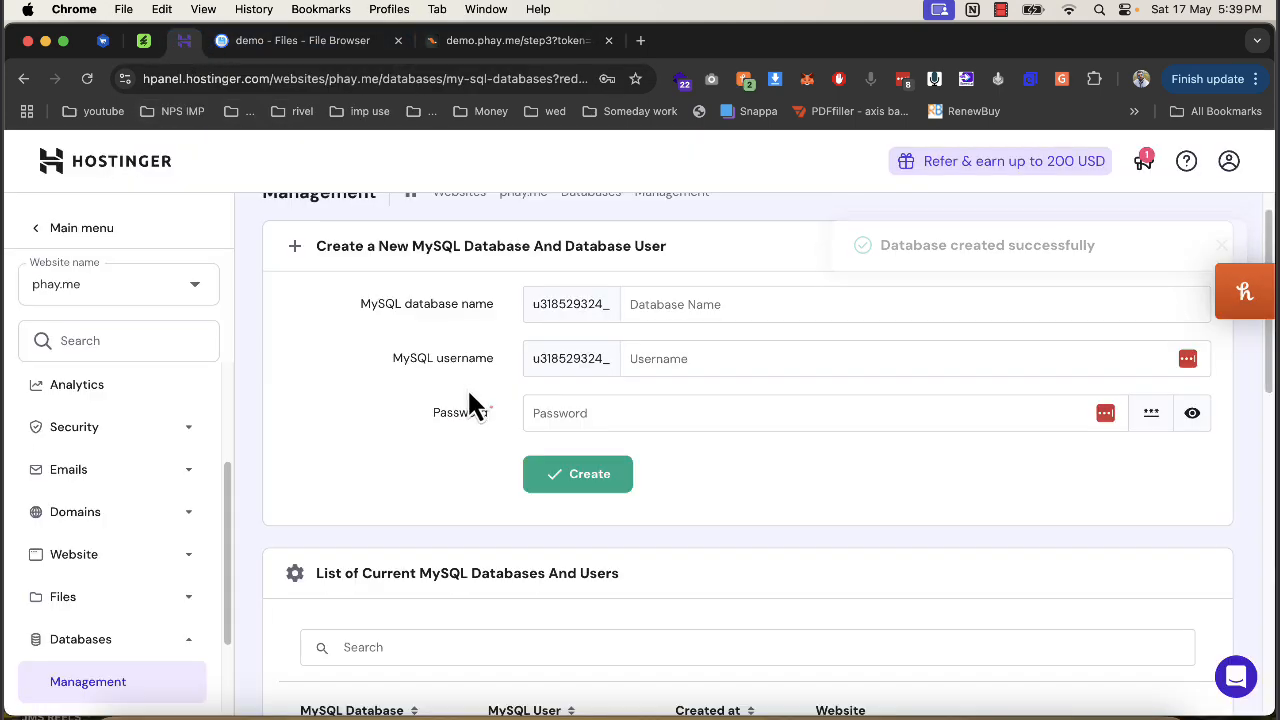
scroll(470, 403, down, 3)
double_click(364, 647)
key(super+c)
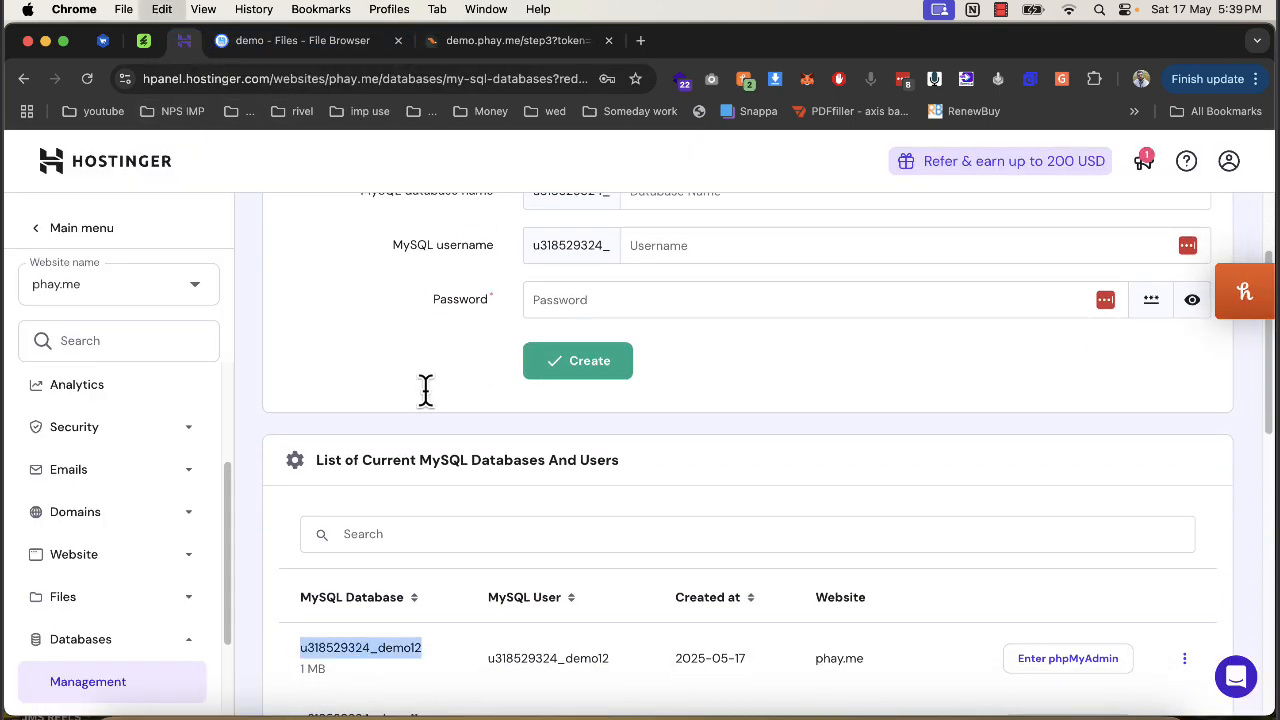
click(514, 44)
click(795, 437)
key(super+v)
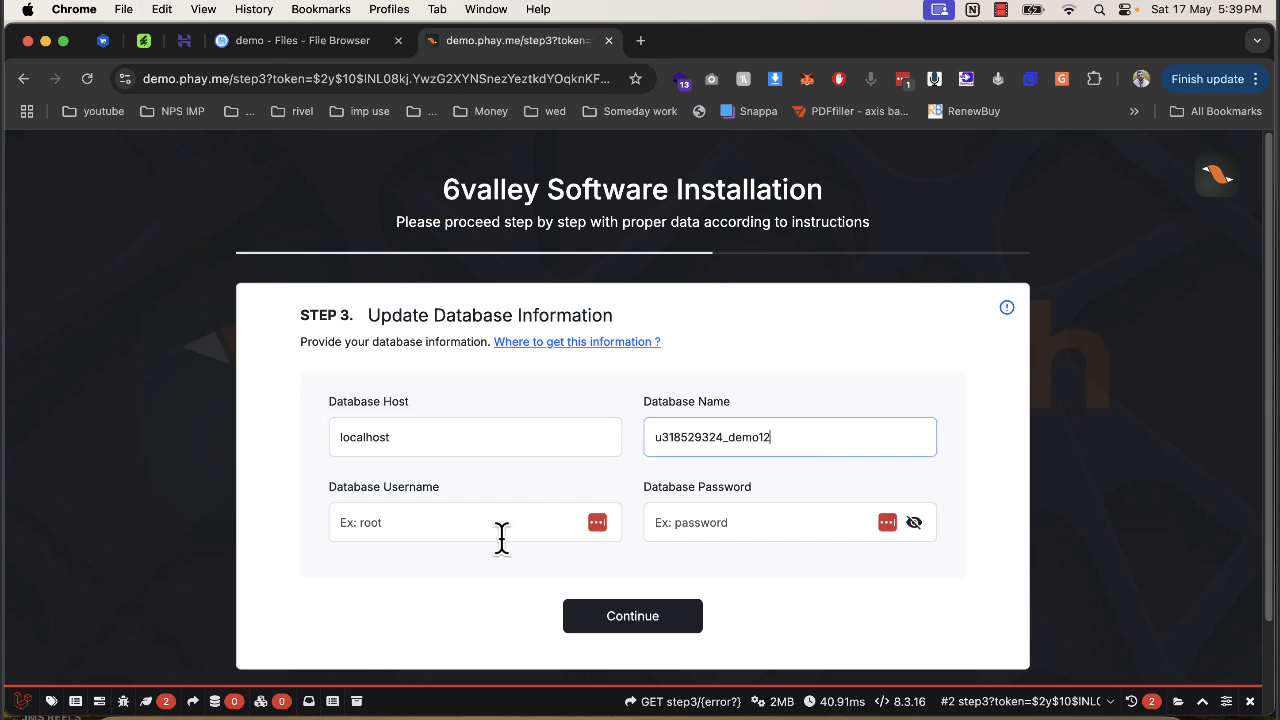
Use the same name as database username, enter the password, and import the database.
click(482, 532)
key(super+v)
click(714, 521)
text(••)
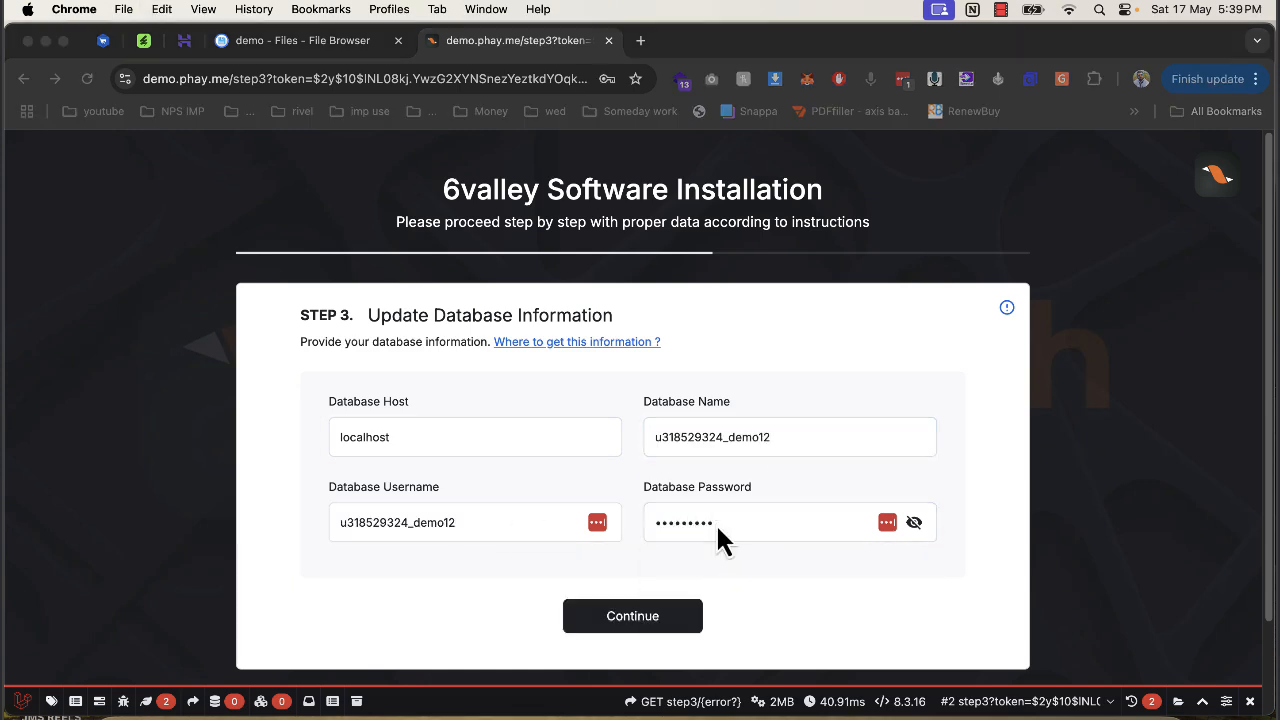
key(Return)
click(624, 411)
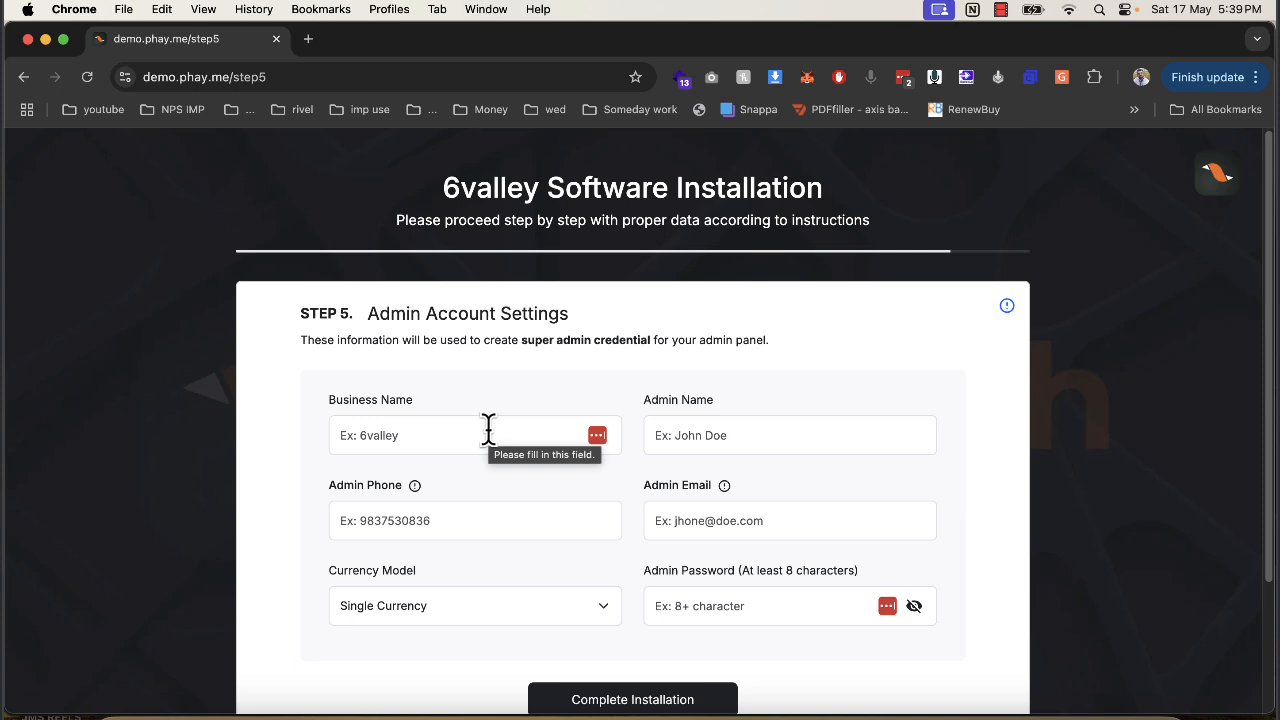
Enter business name demoecom, admin name admin, and the admin's phone number and e-mail.
click(488, 429)
text(demoecom)
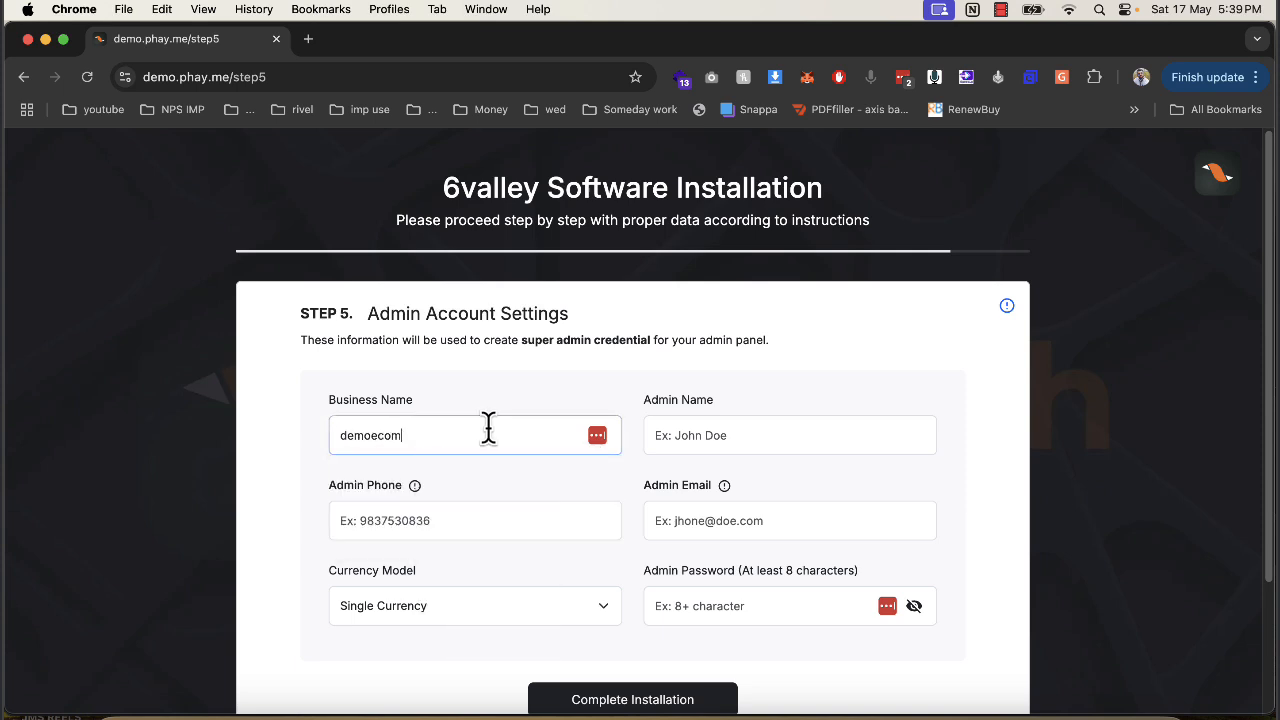
key(Tab)
text(admin)
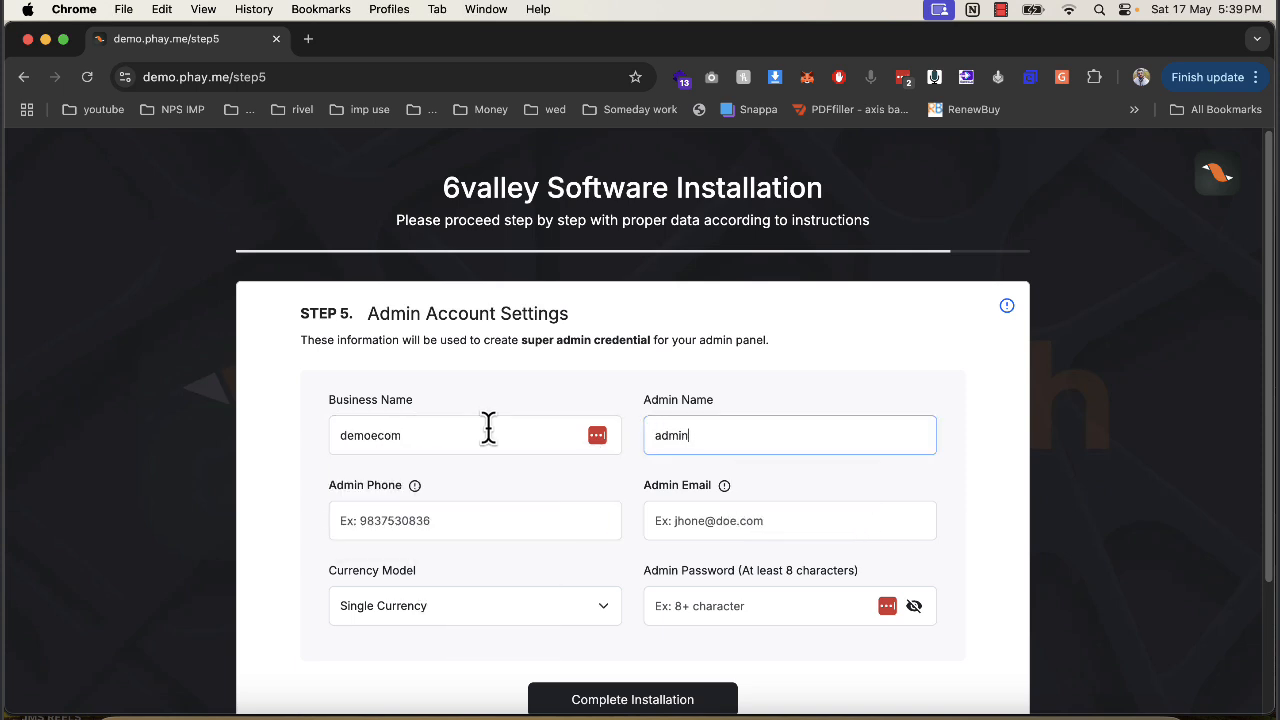
key(Tab)
text(12312312)
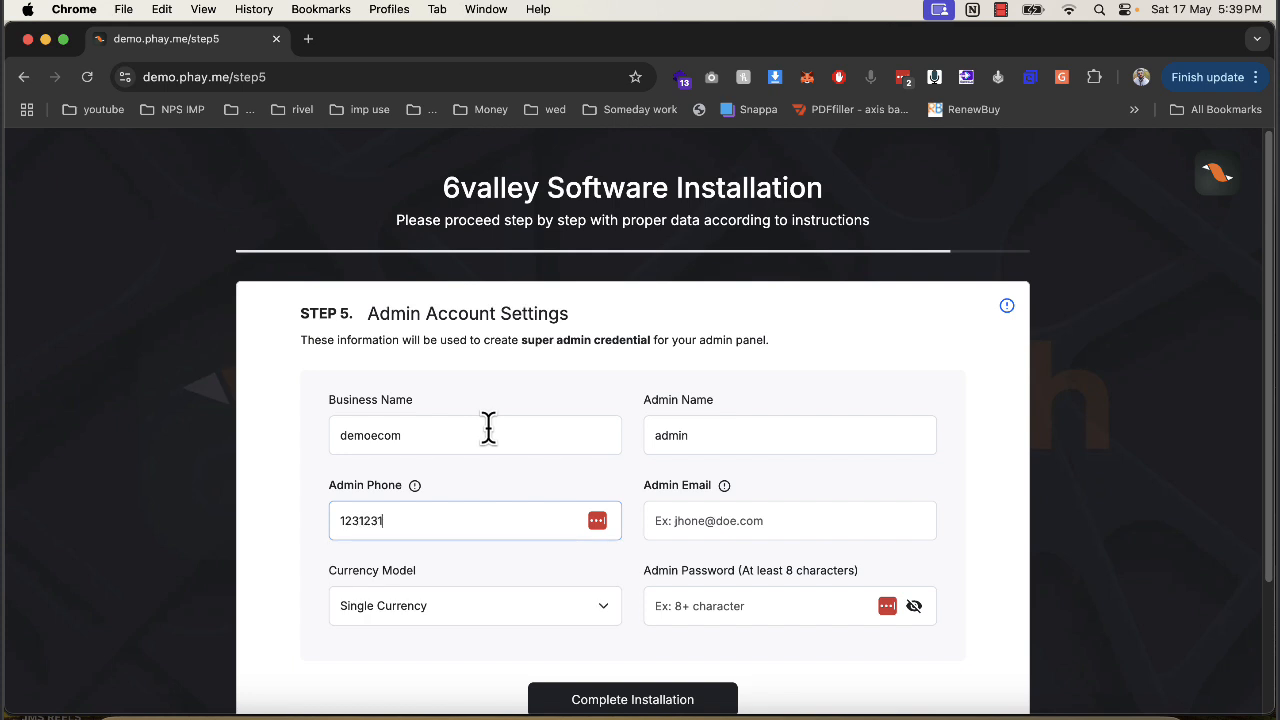
key(Tab)
text(n)
key(Down)
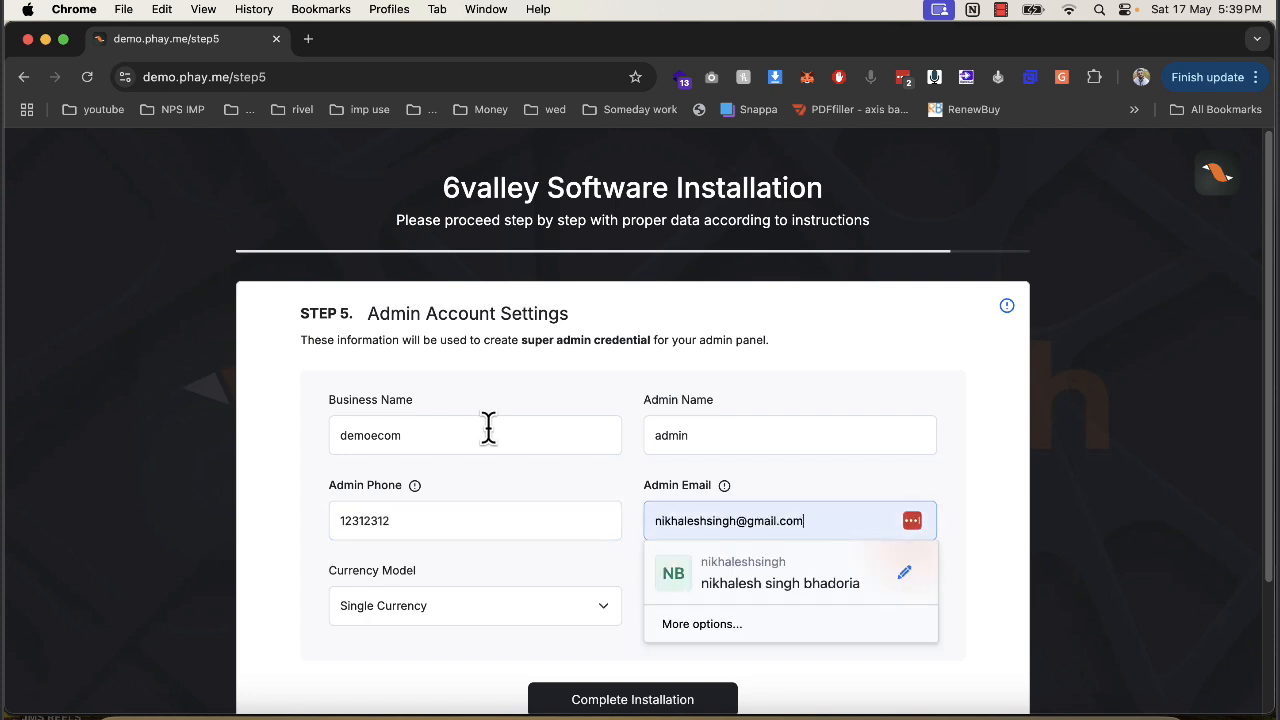
key(Tab)
Keep Single Currency as the currency model and begin entering the admin password.
click(393, 628)
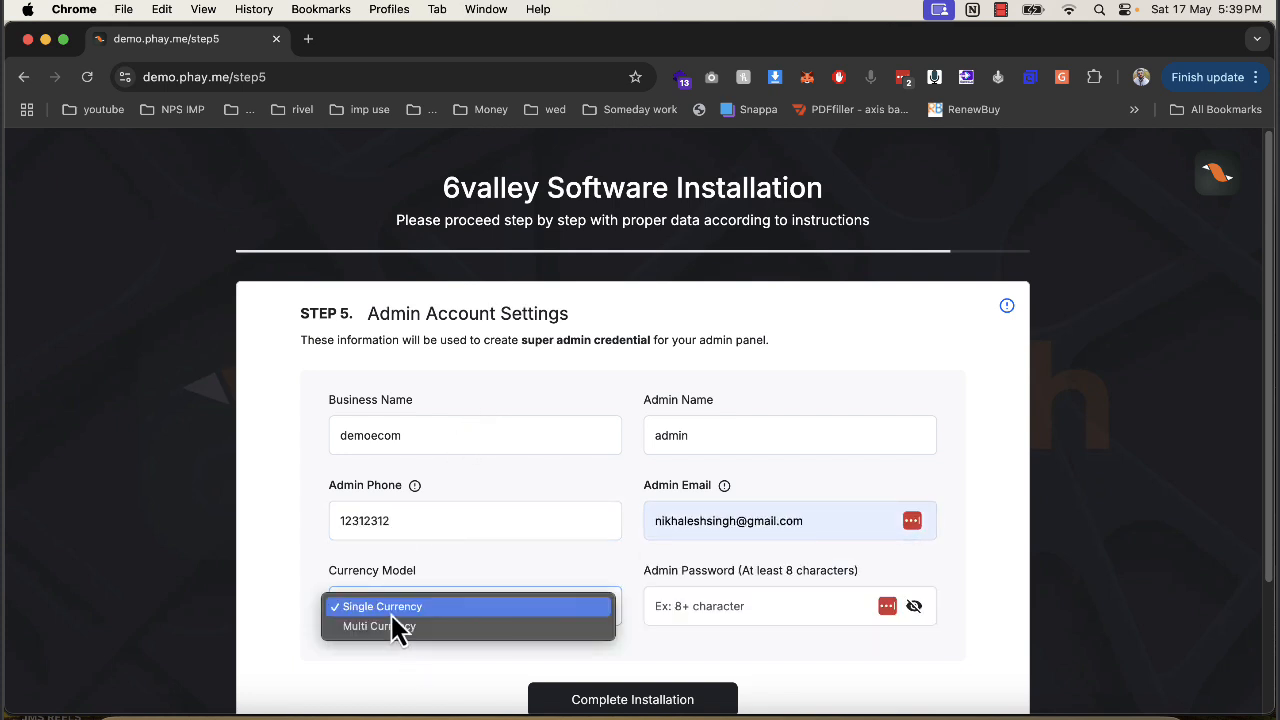
click(503, 550)
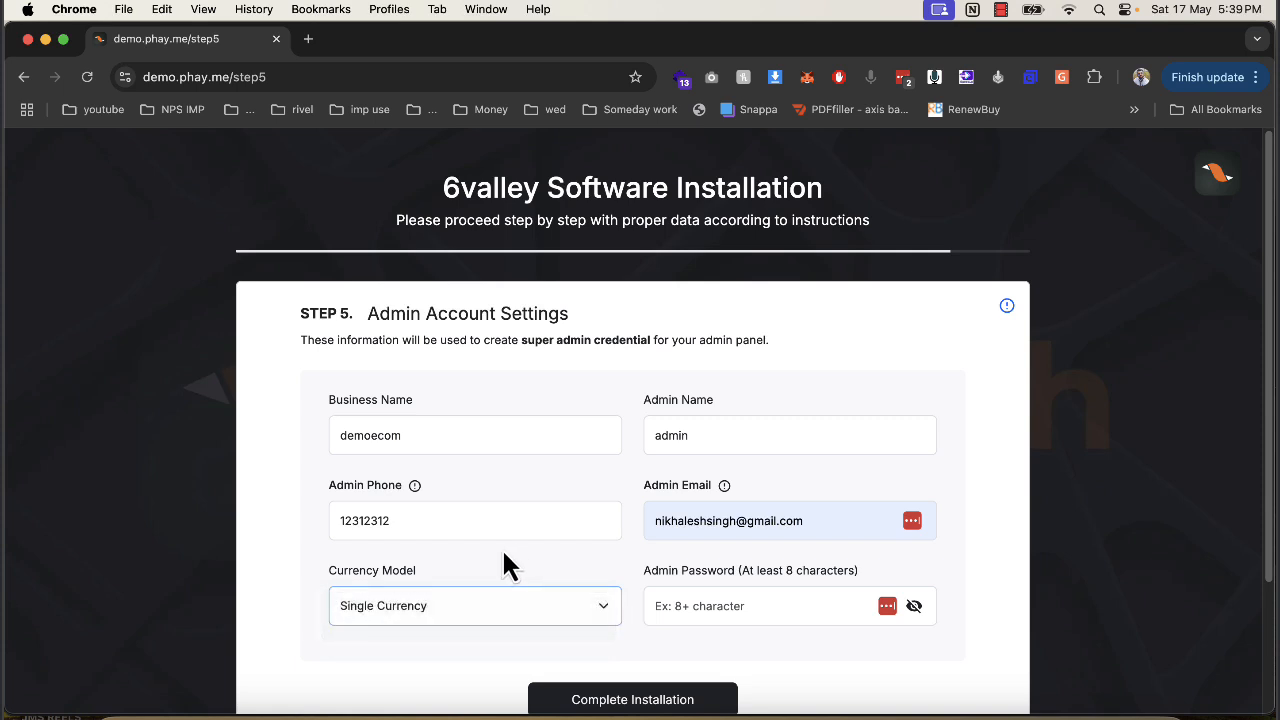
click(702, 606)
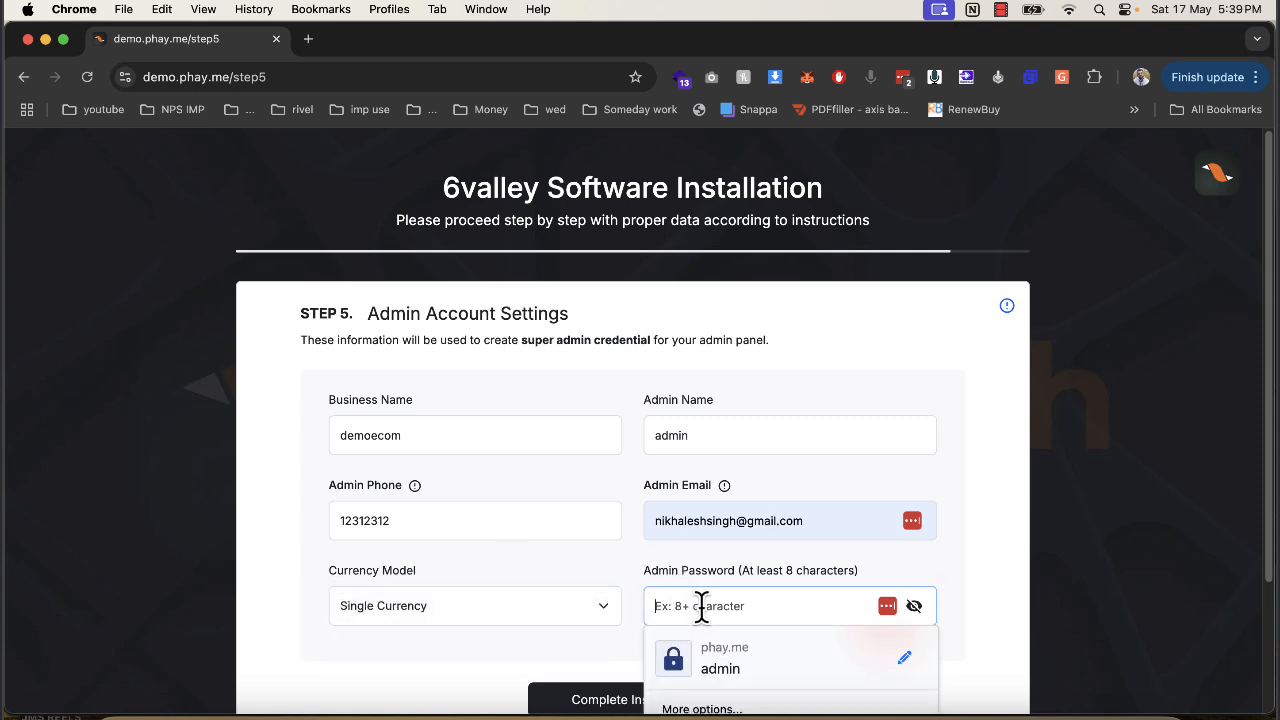
scroll(702, 606, down, 1)
text(a)
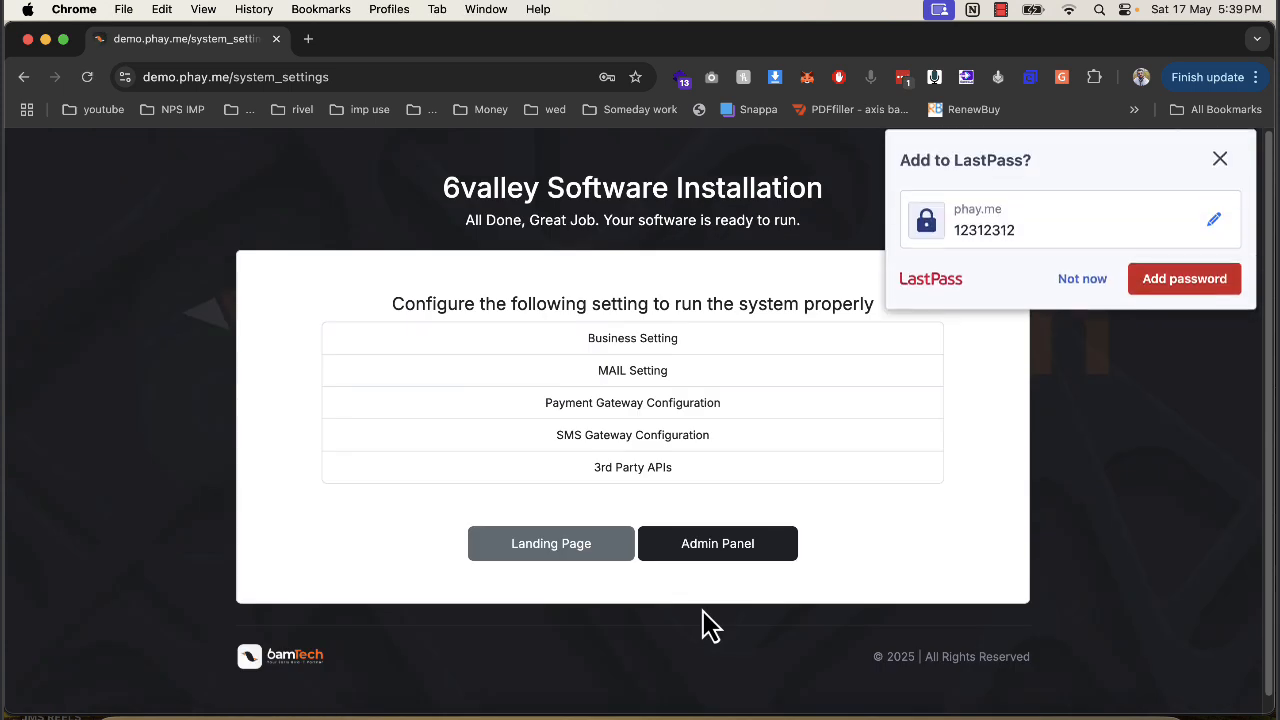
Dismiss the password prompt and open the 3rd Party APIs setting link in a new tab.
click(1082, 286)
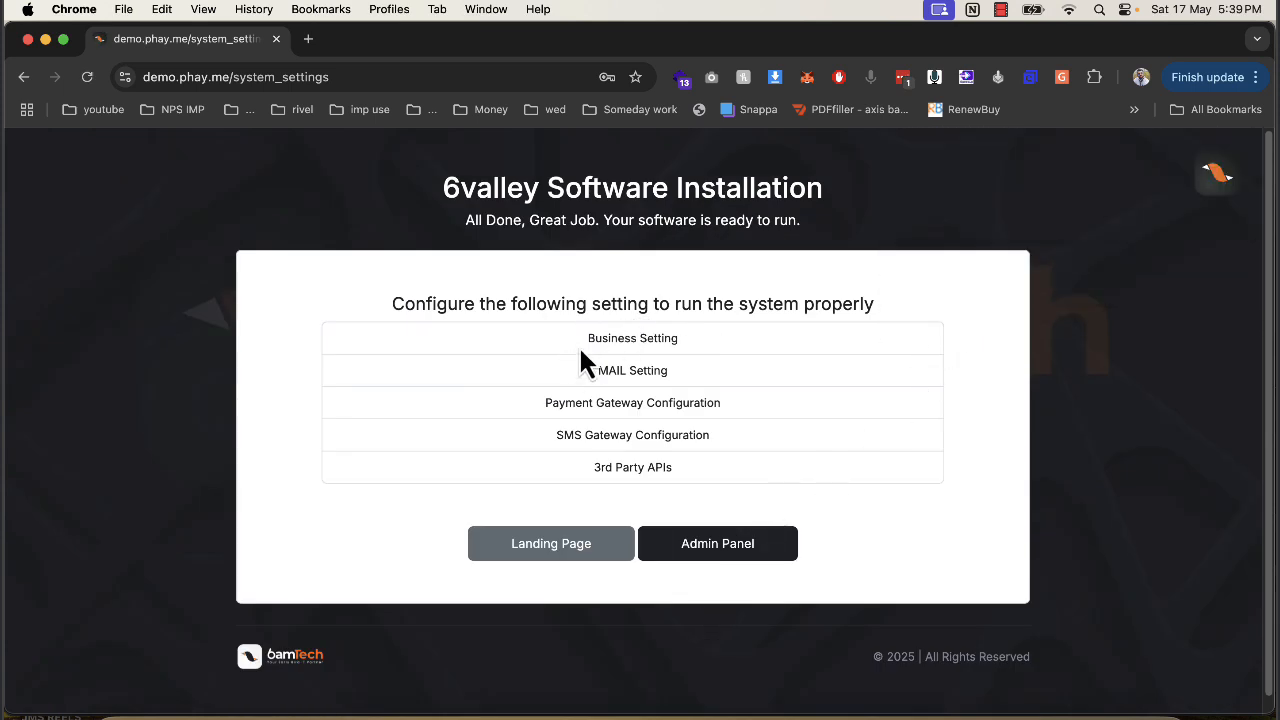
drag(645, 367, 668, 370)
drag(551, 403, 705, 403)
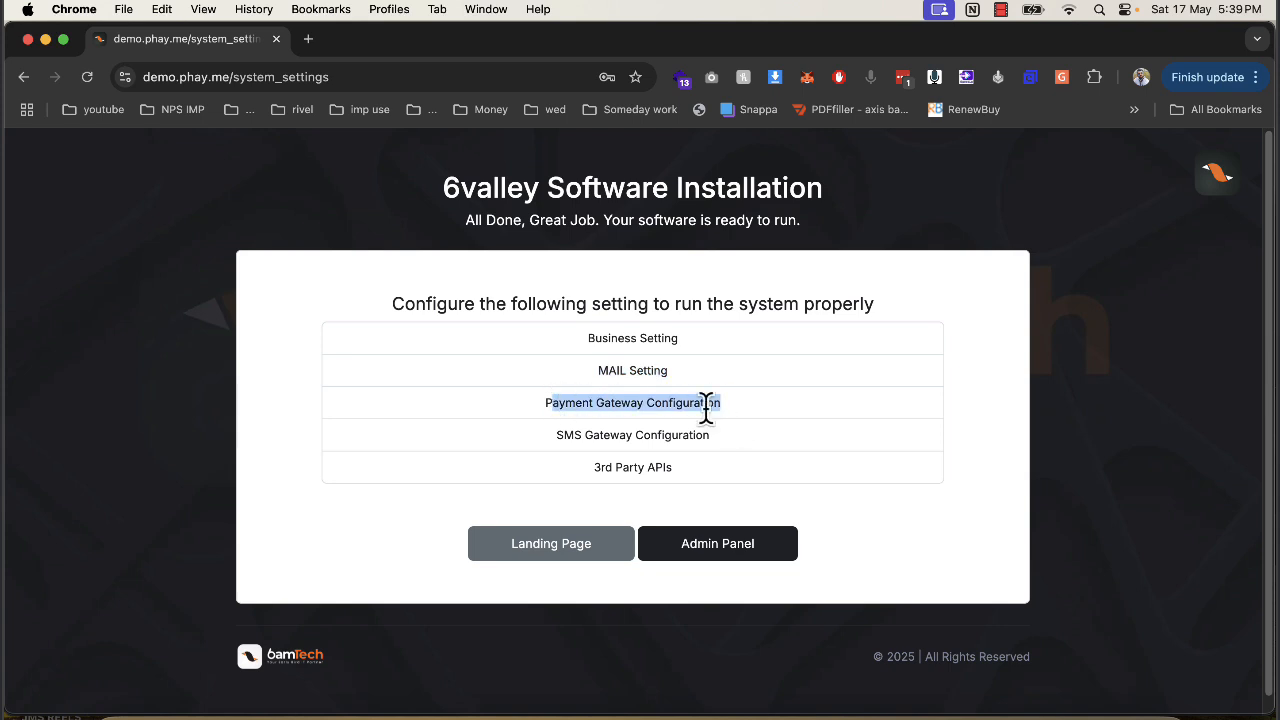
drag(554, 435, 722, 436)
drag(588, 470, 697, 470)
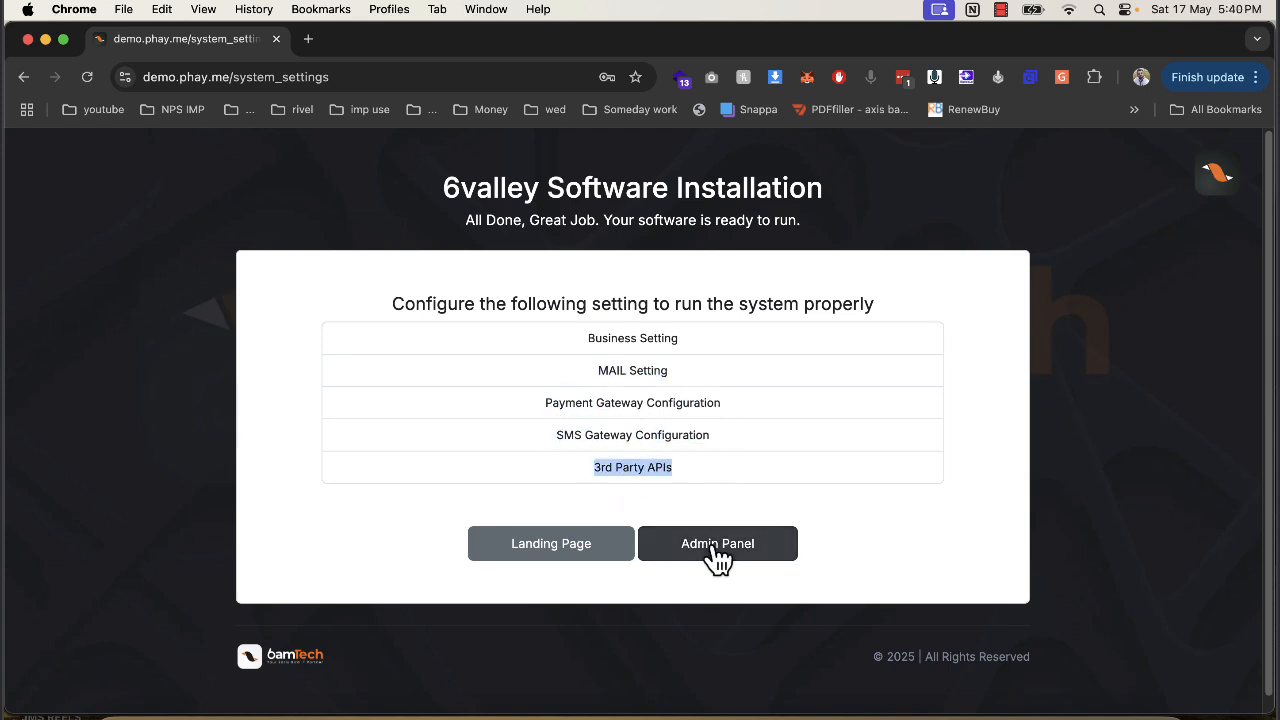
right_click(603, 469)
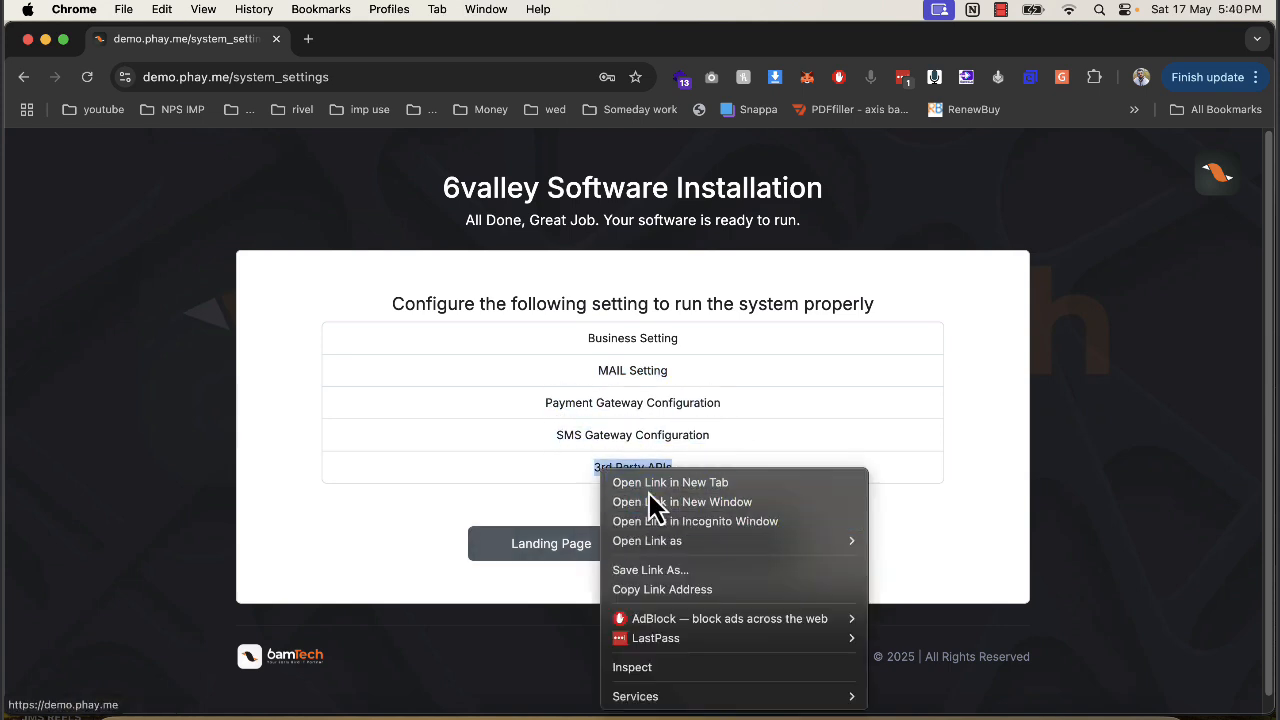
click(645, 484)
Open the admin panel and close the installer and File Browser tabs.
click(710, 547)
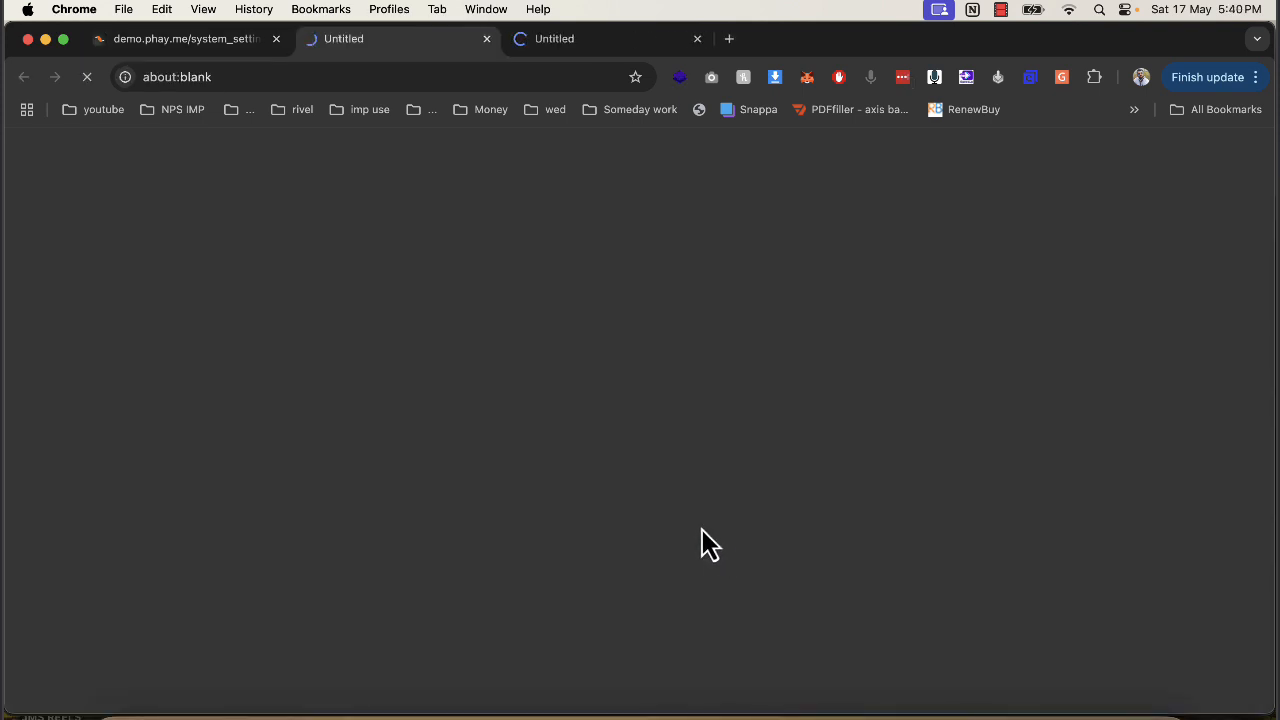
click(276, 38)
drag(597, 42, 617, 126)
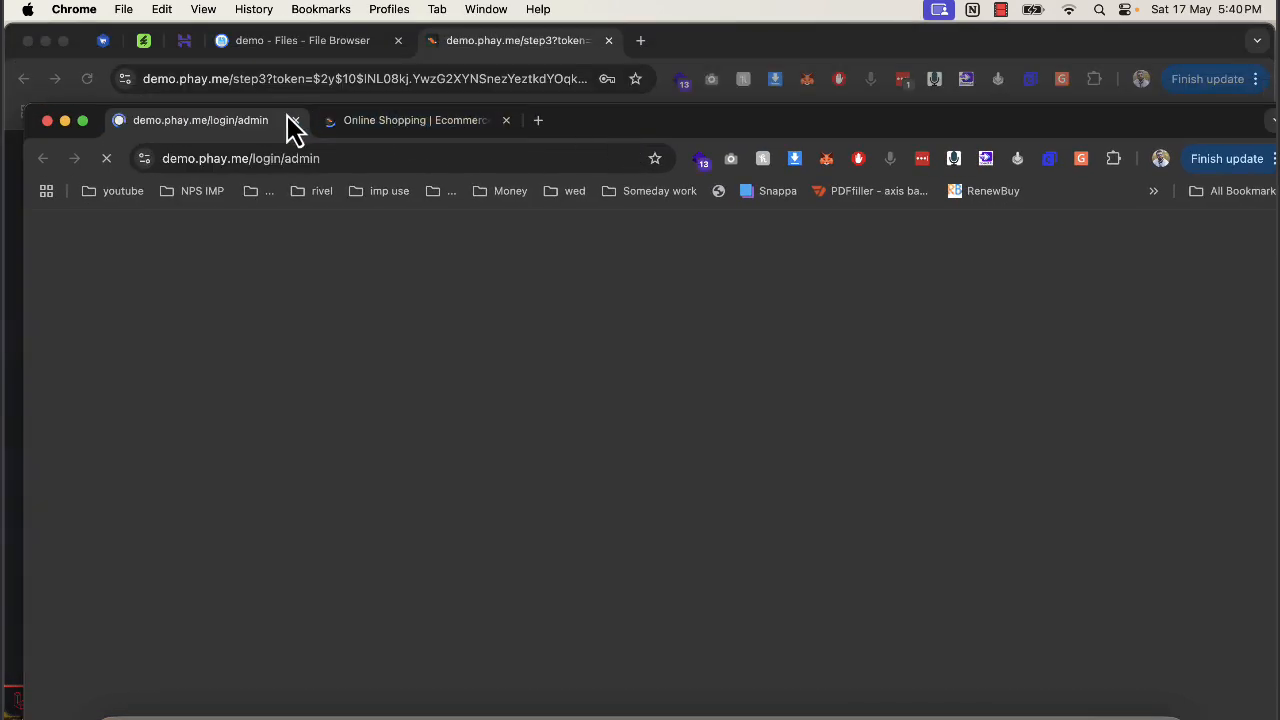
drag(279, 118, 472, 45)
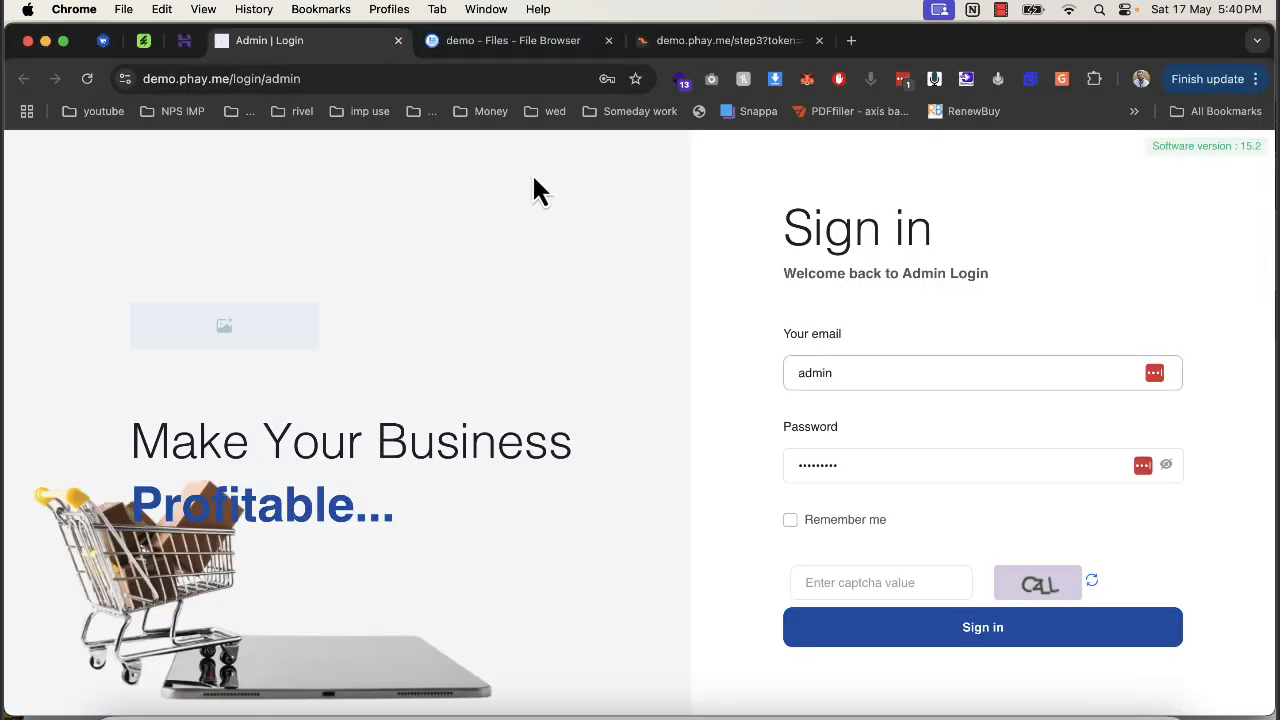
click(592, 45)
click(609, 41)
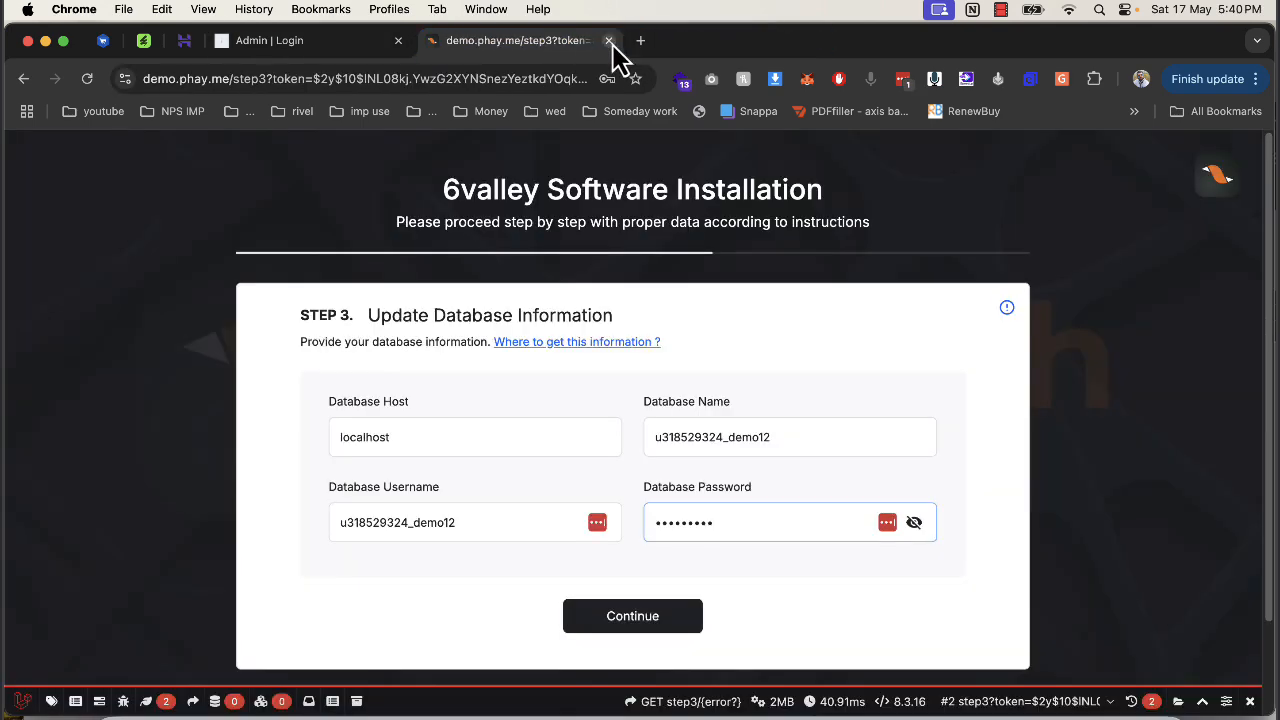
click(609, 41)
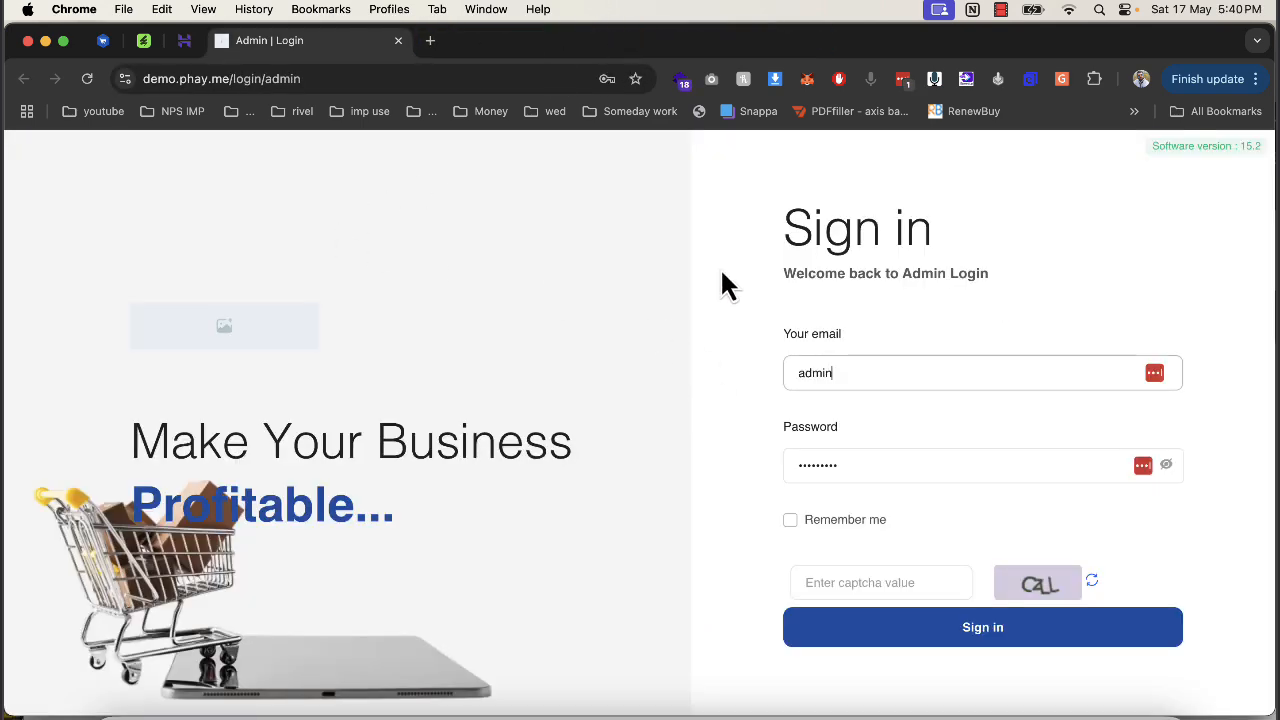
click(431, 41)
text(demo.p)
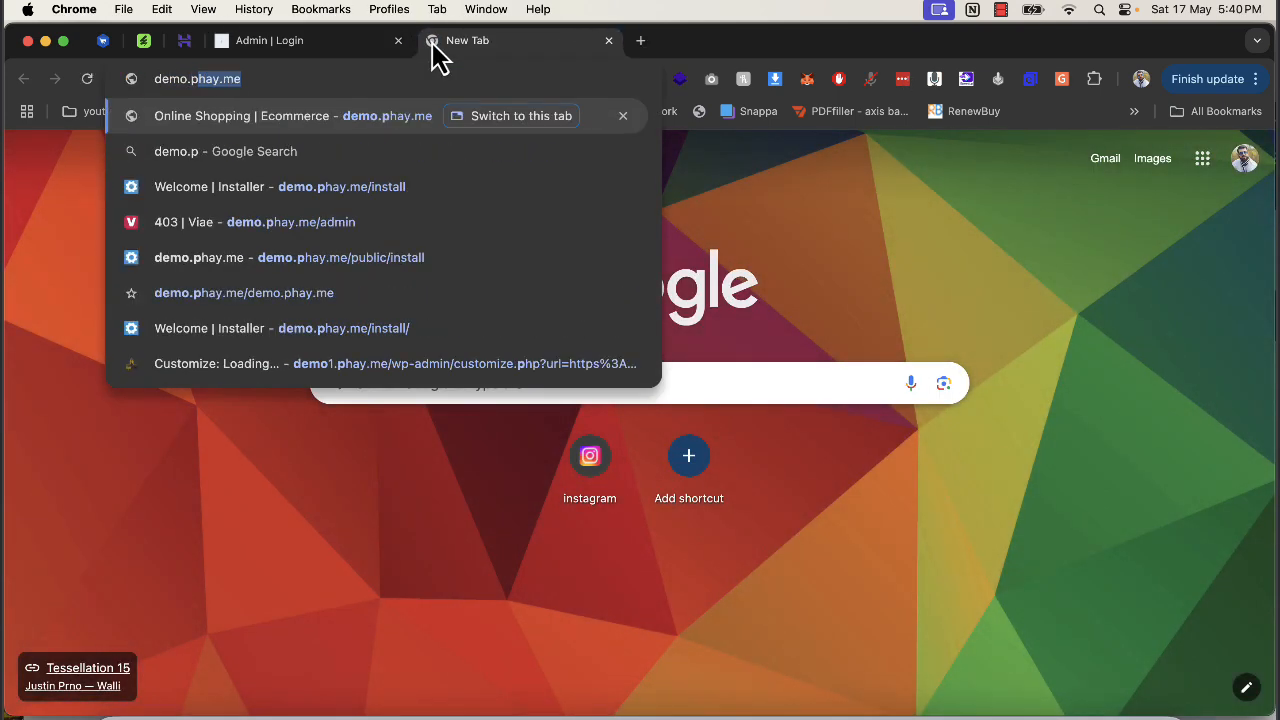
key(Return)
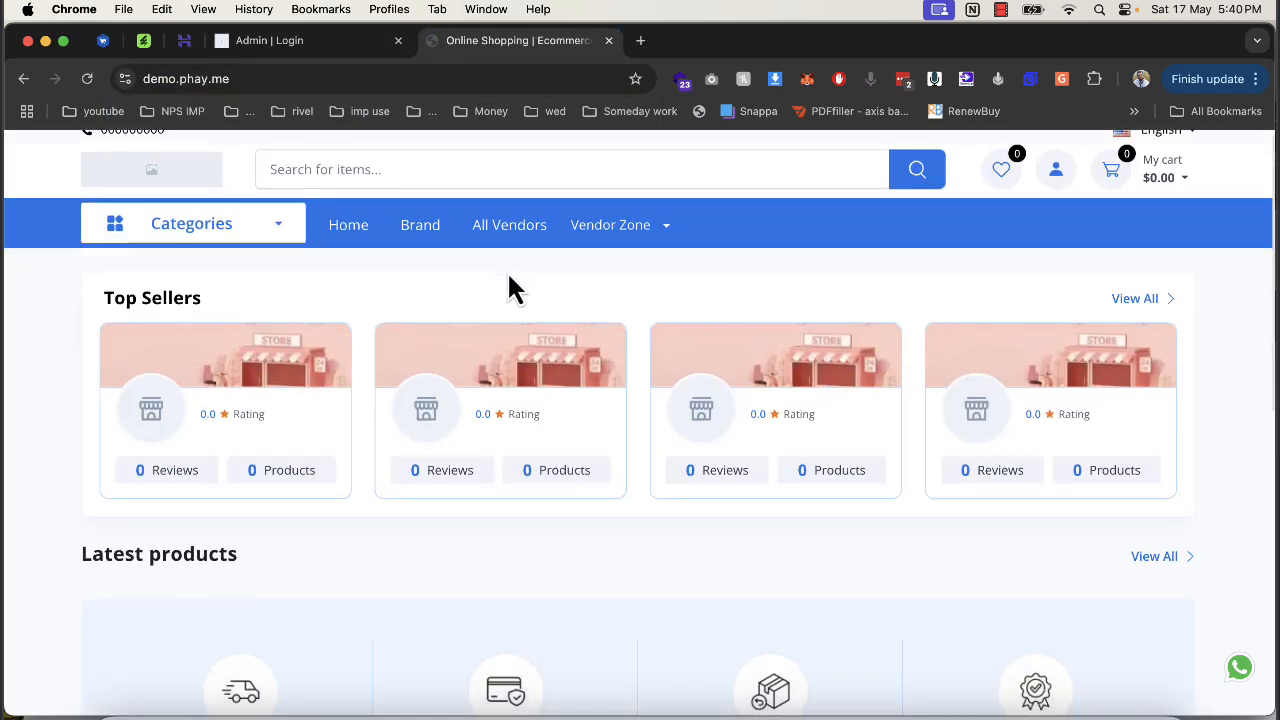
scroll(555, 400, down, 5)
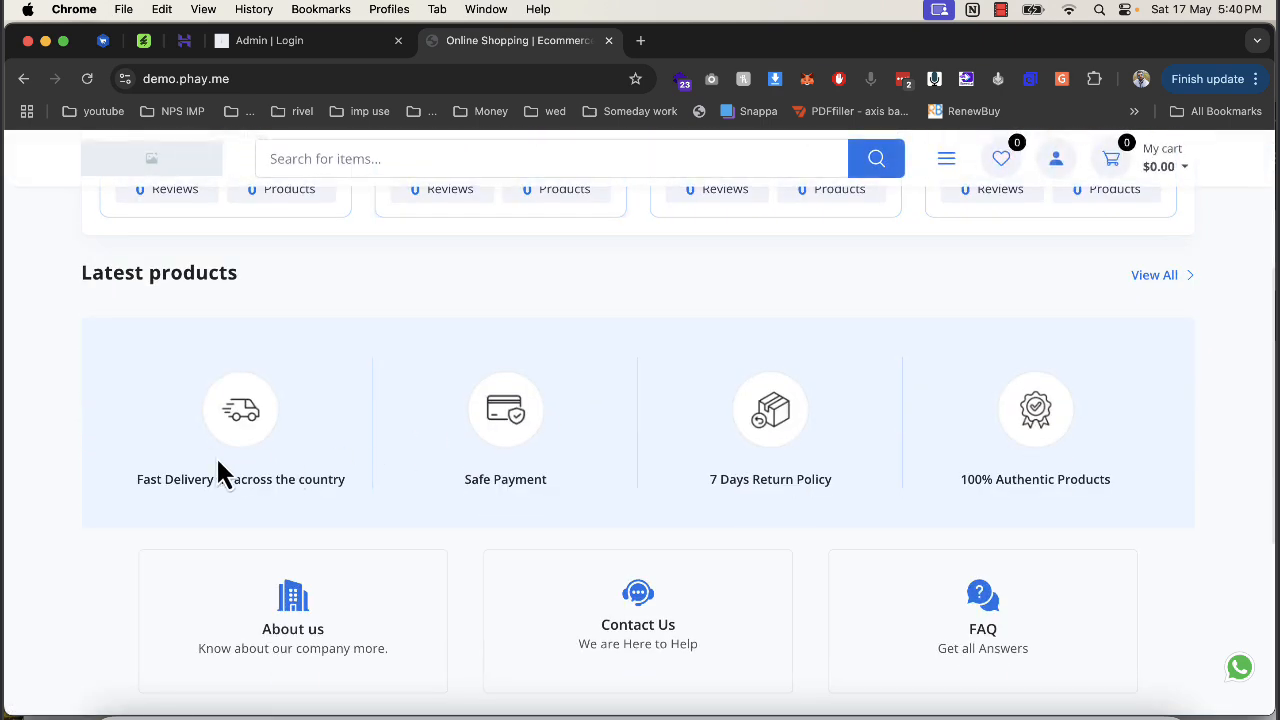
scroll(400, 445, down, 4)
scroll(455, 445, up, 7)
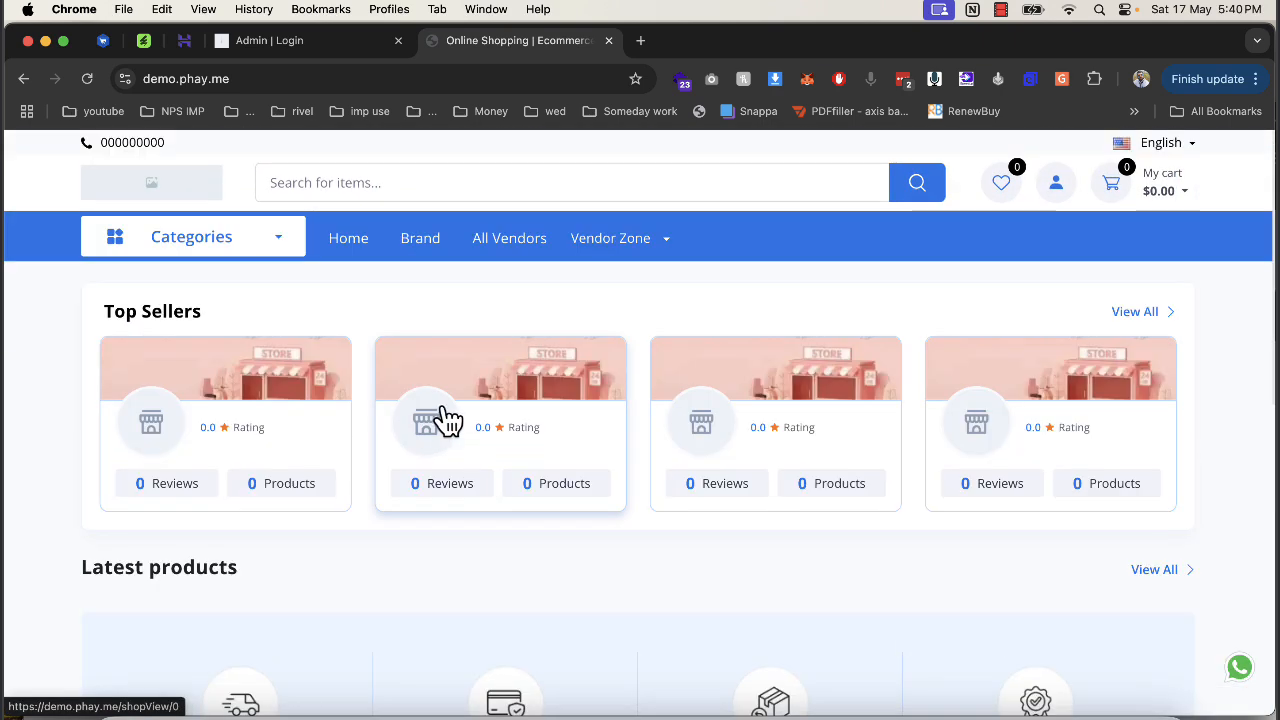
click(191, 255)
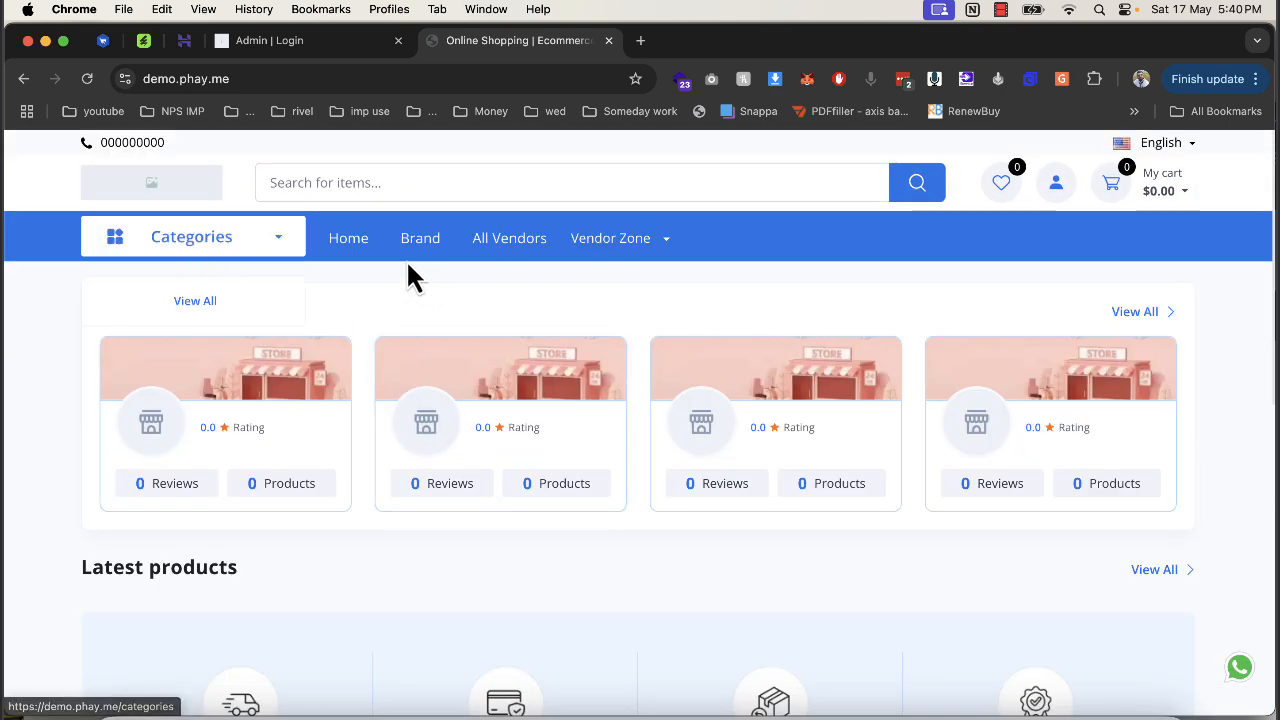
mouse_move(617, 263)
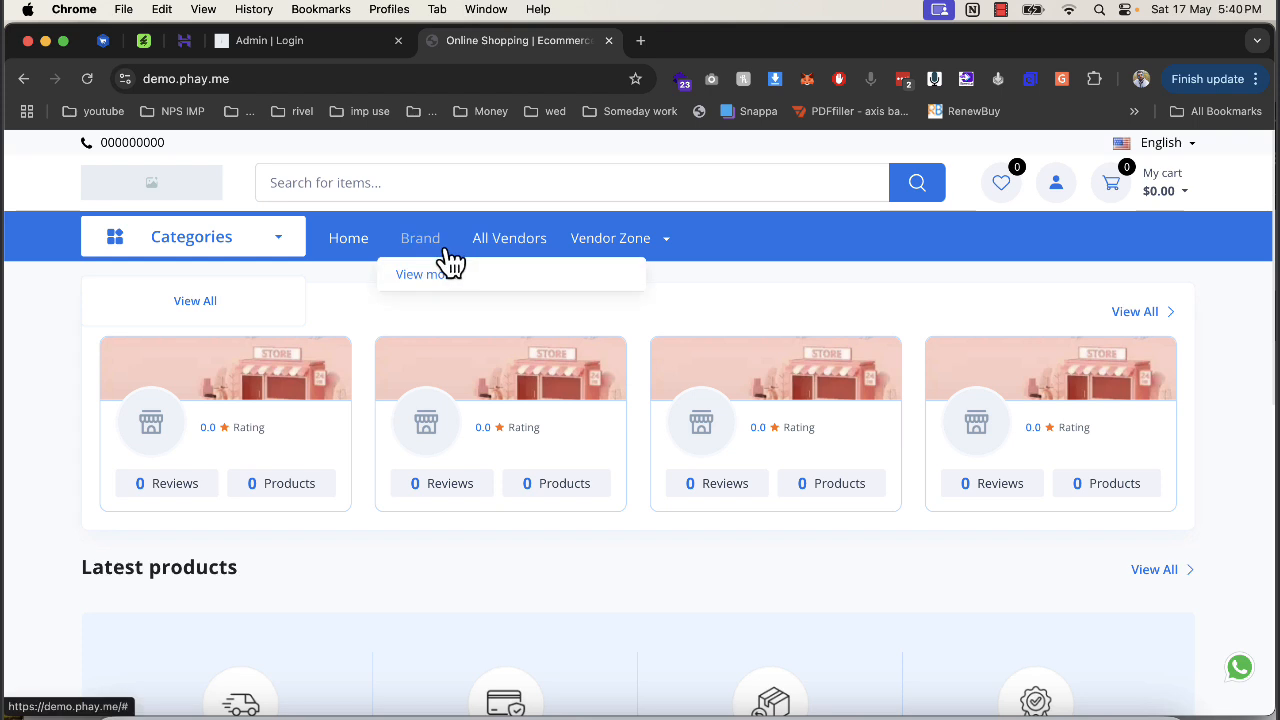
Autofill the saved admin email and password on the Admin | Login page.
click(303, 44)
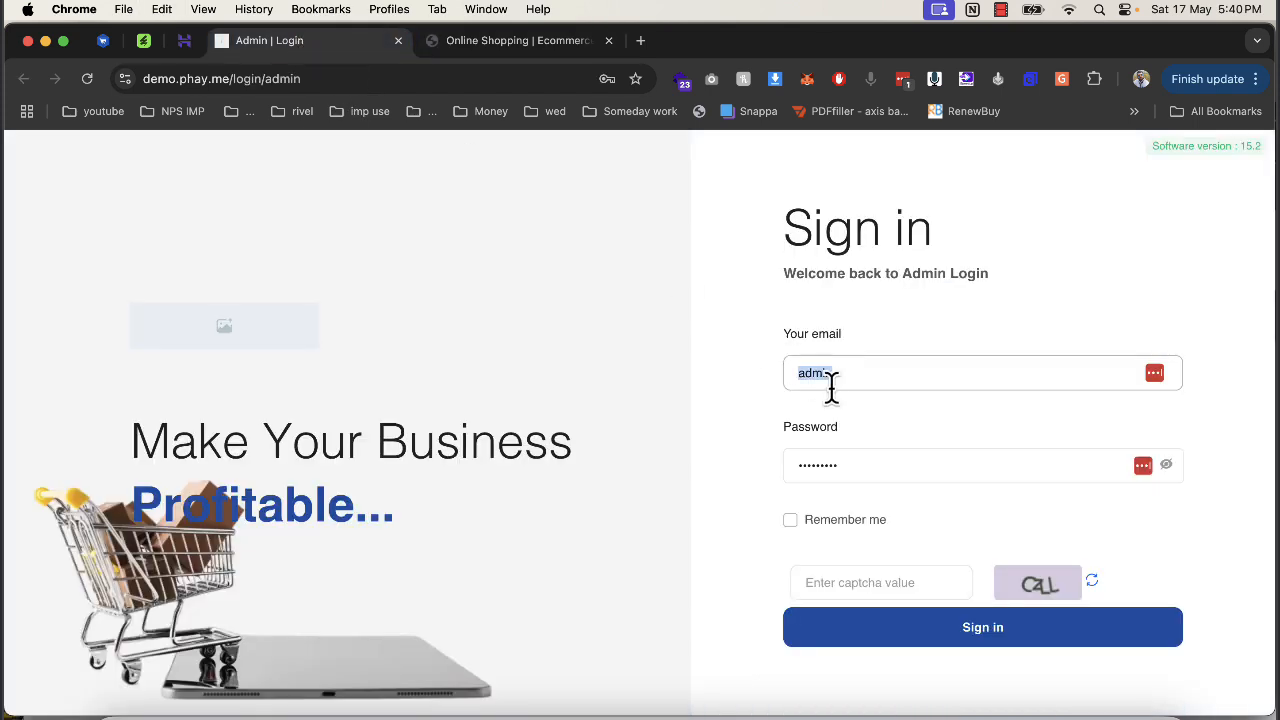
text(n)
key(Down)
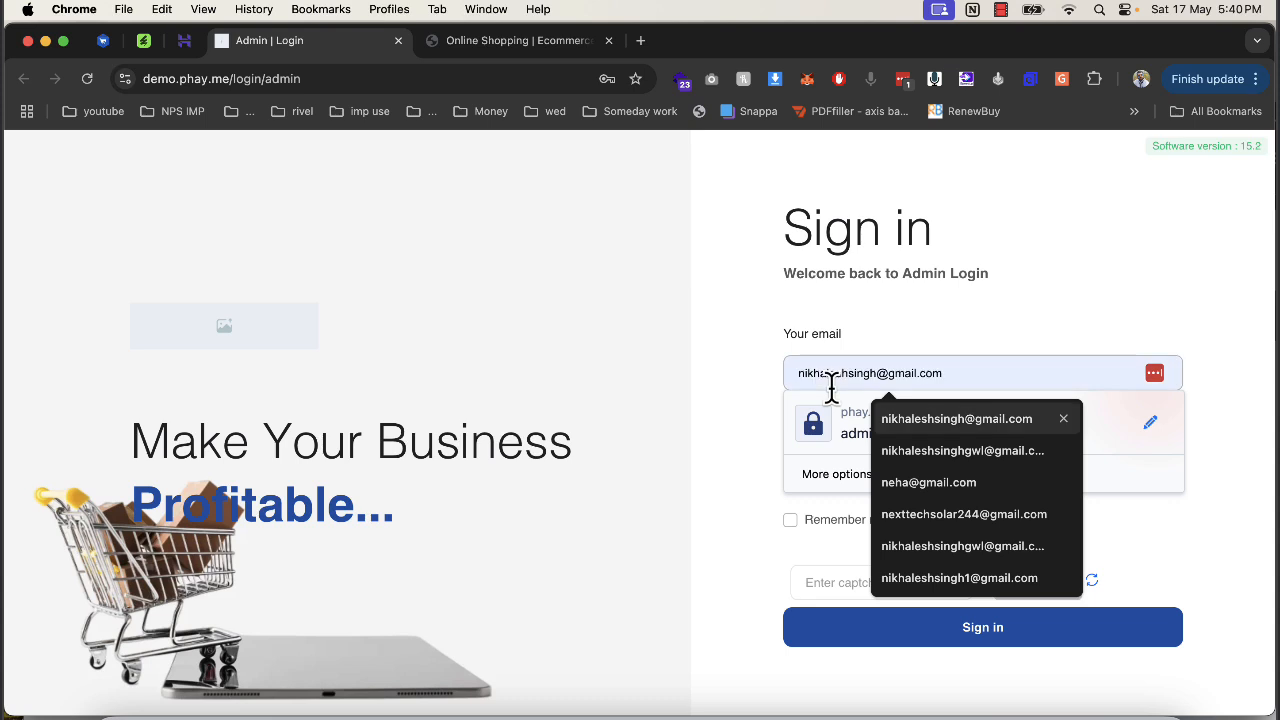
key(Return)
key(Tab)
key(Tab)
text(•)
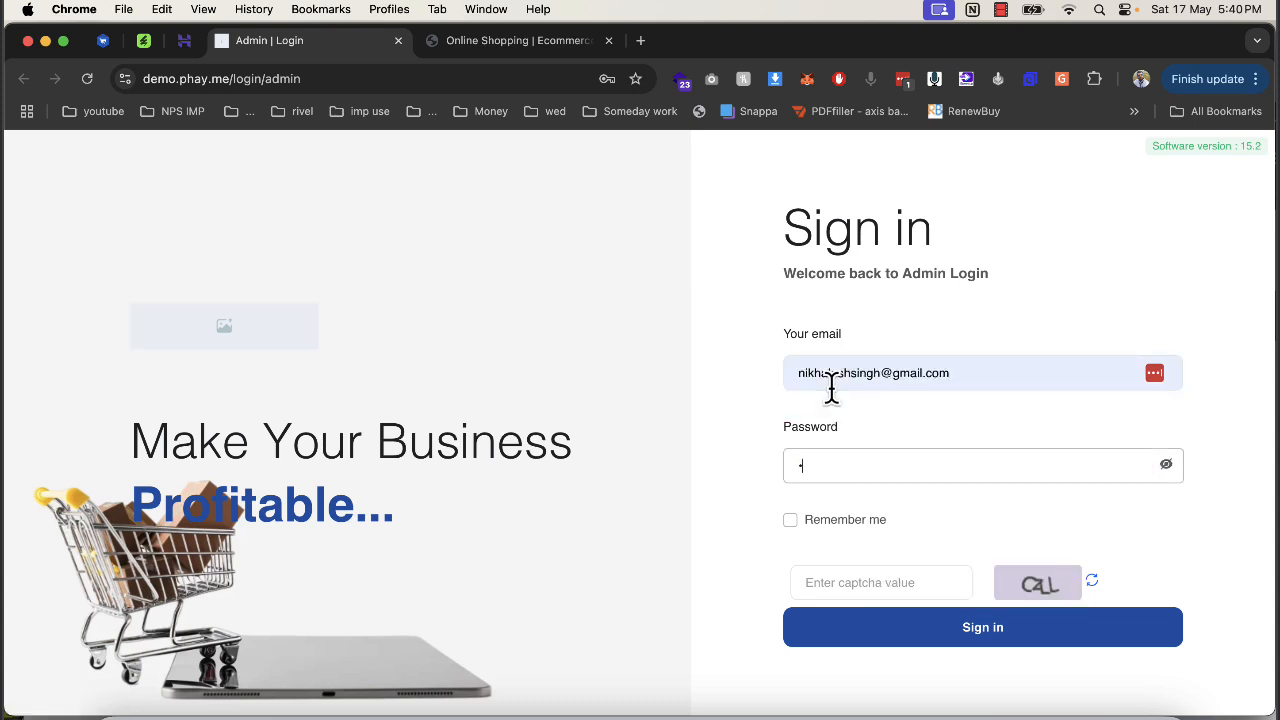
text(••••••••)
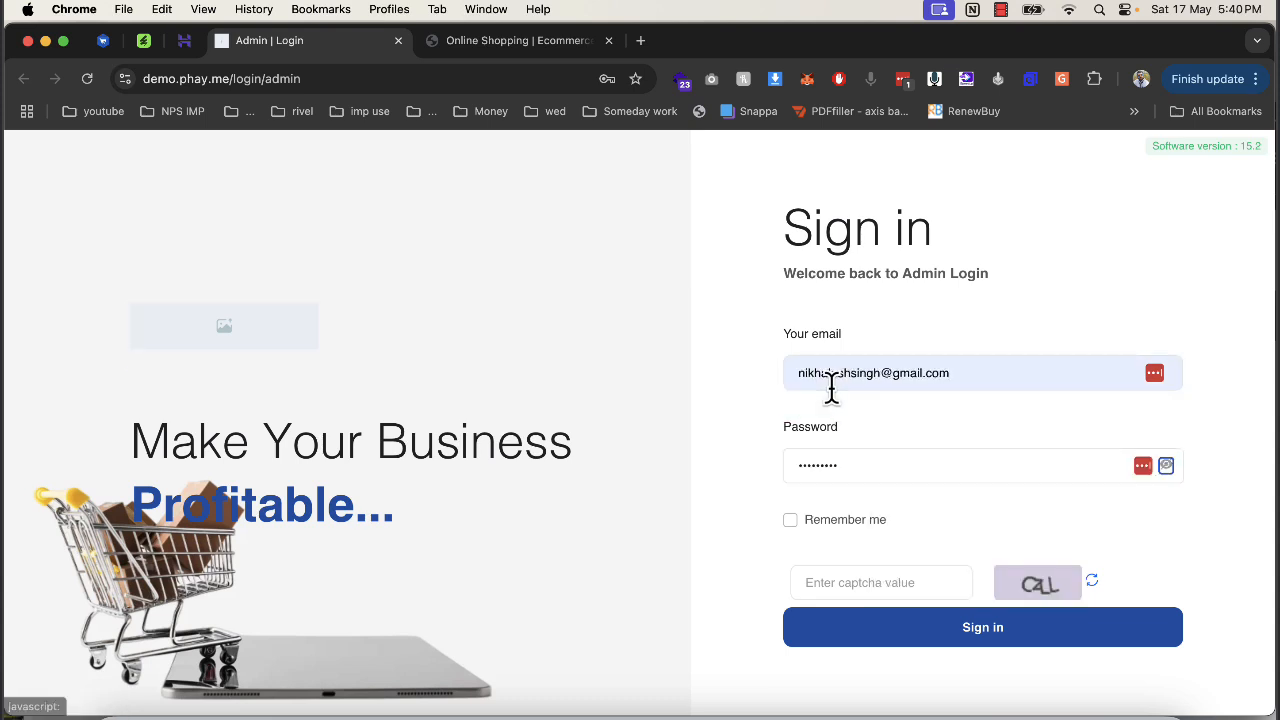
Refresh the captcha, enter jxmS, and sign in.
click(881, 588)
text(C)
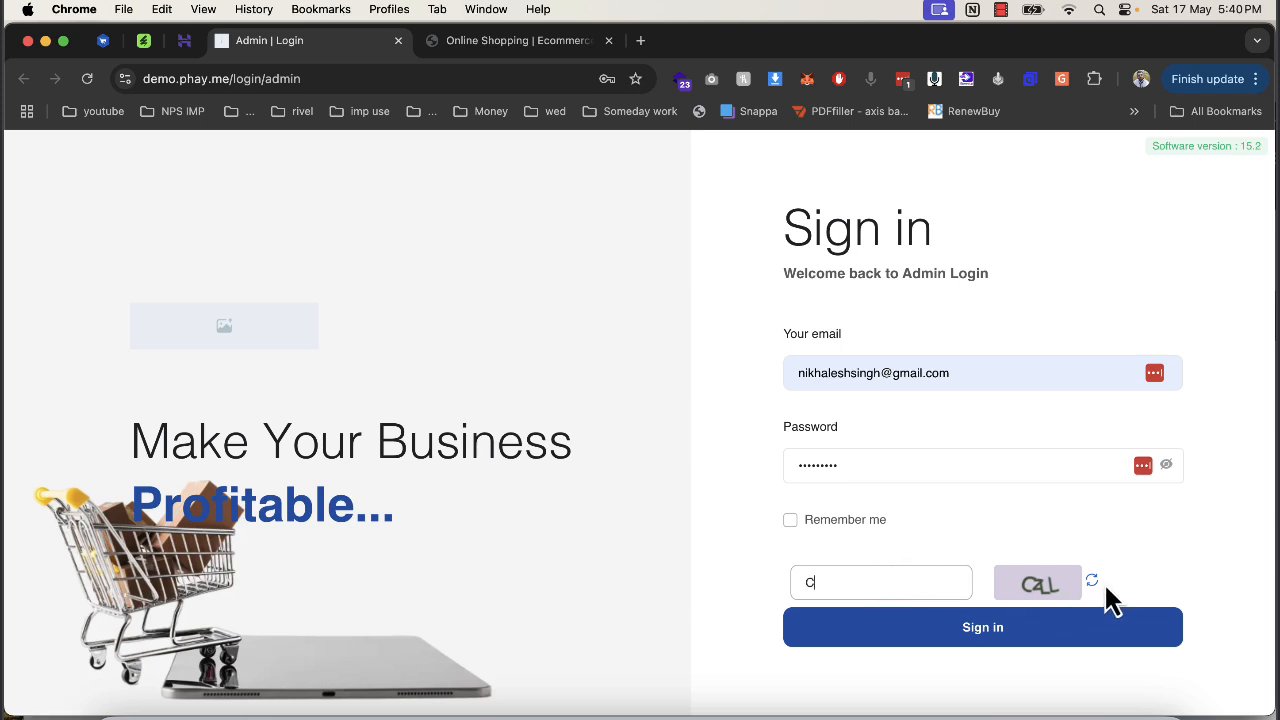
click(1093, 581)
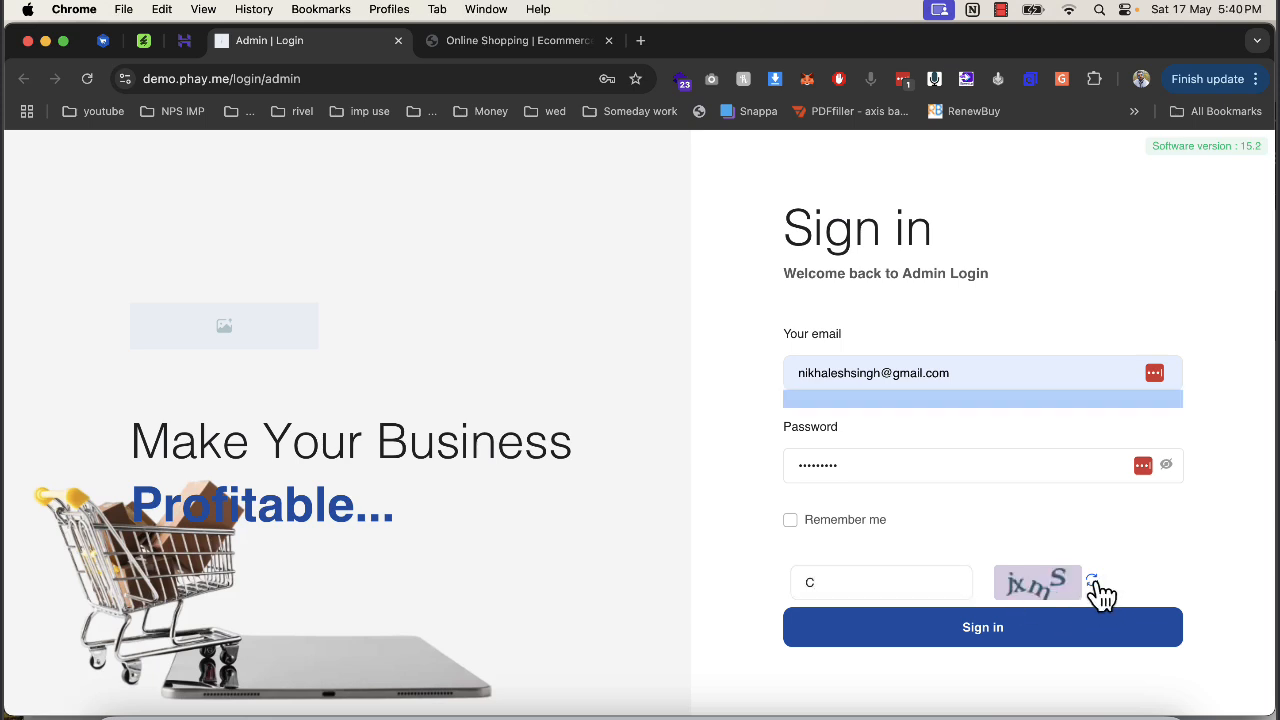
double_click(846, 582)
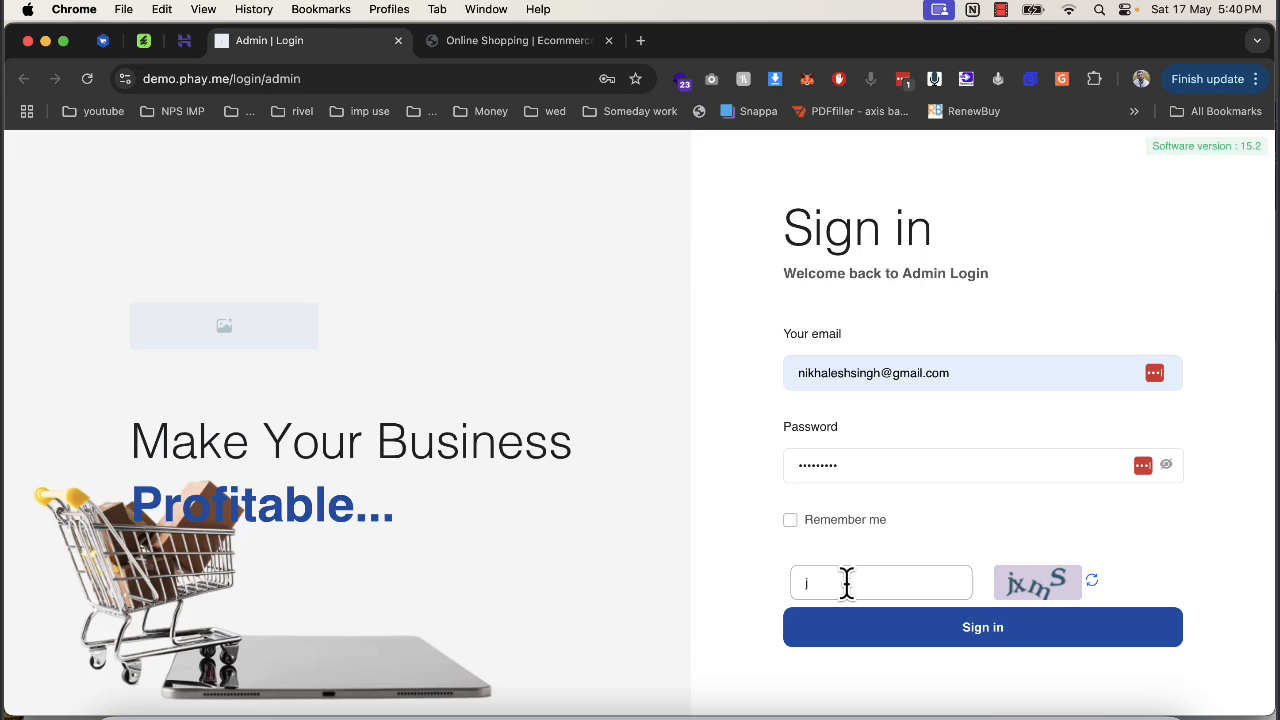
text(jxmS)
click(855, 628)
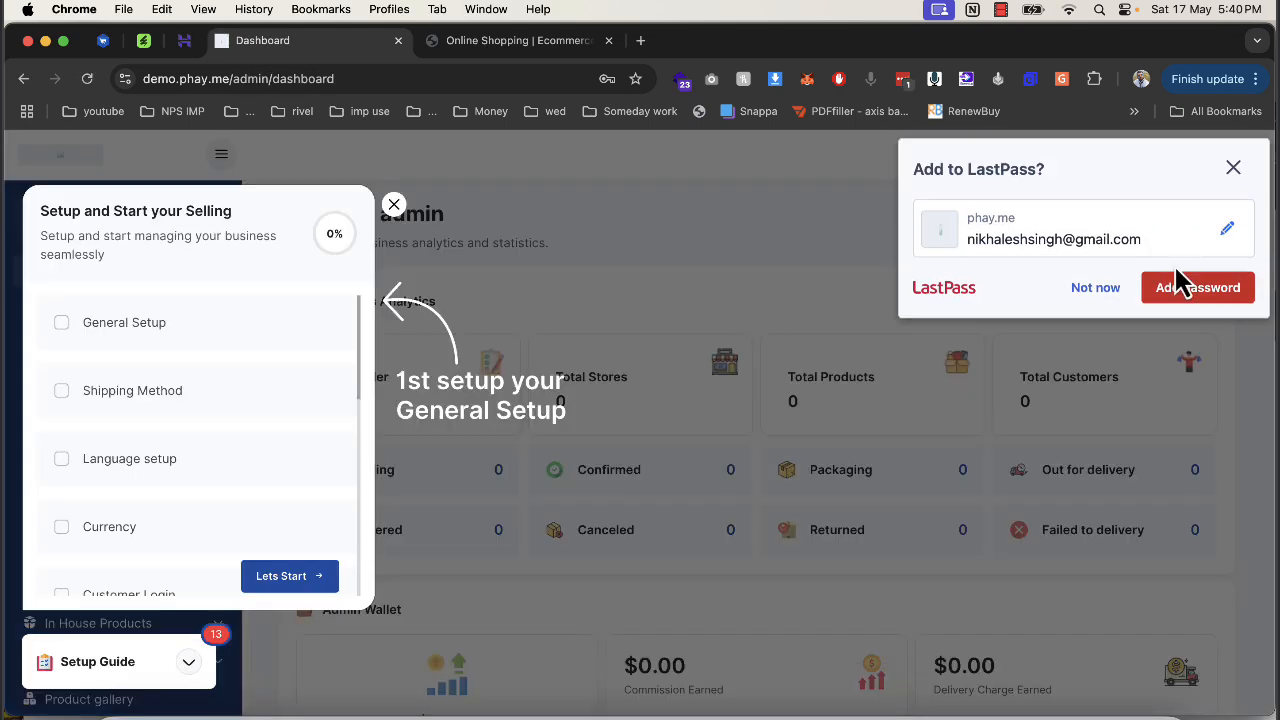
Dismiss the password prompt and go to Language setup in the Setup Guide.
click(1095, 290)
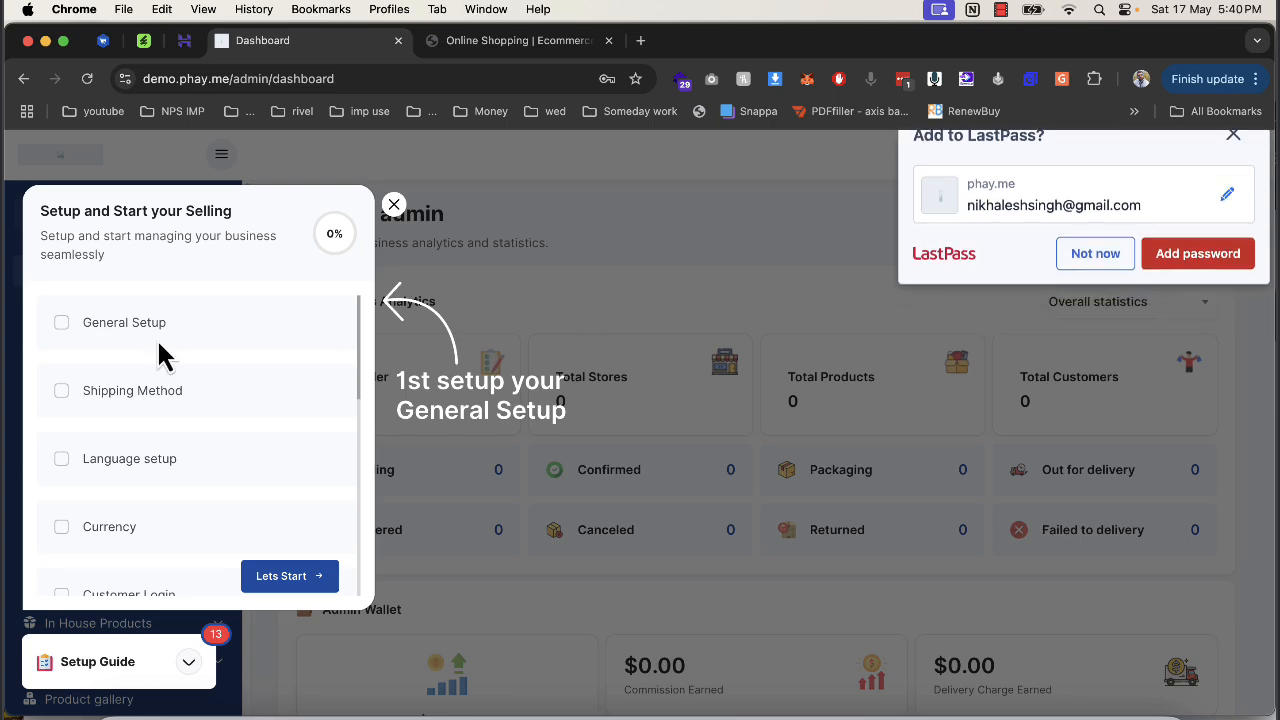
click(133, 334)
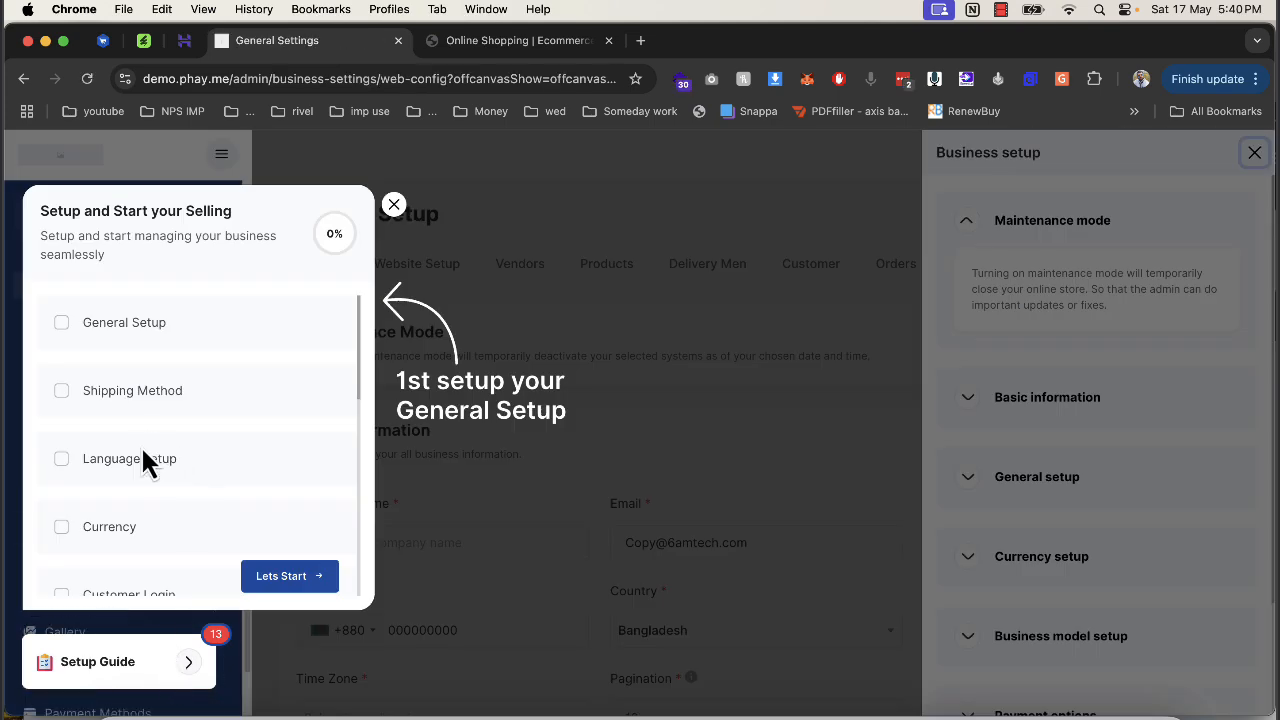
click(143, 457)
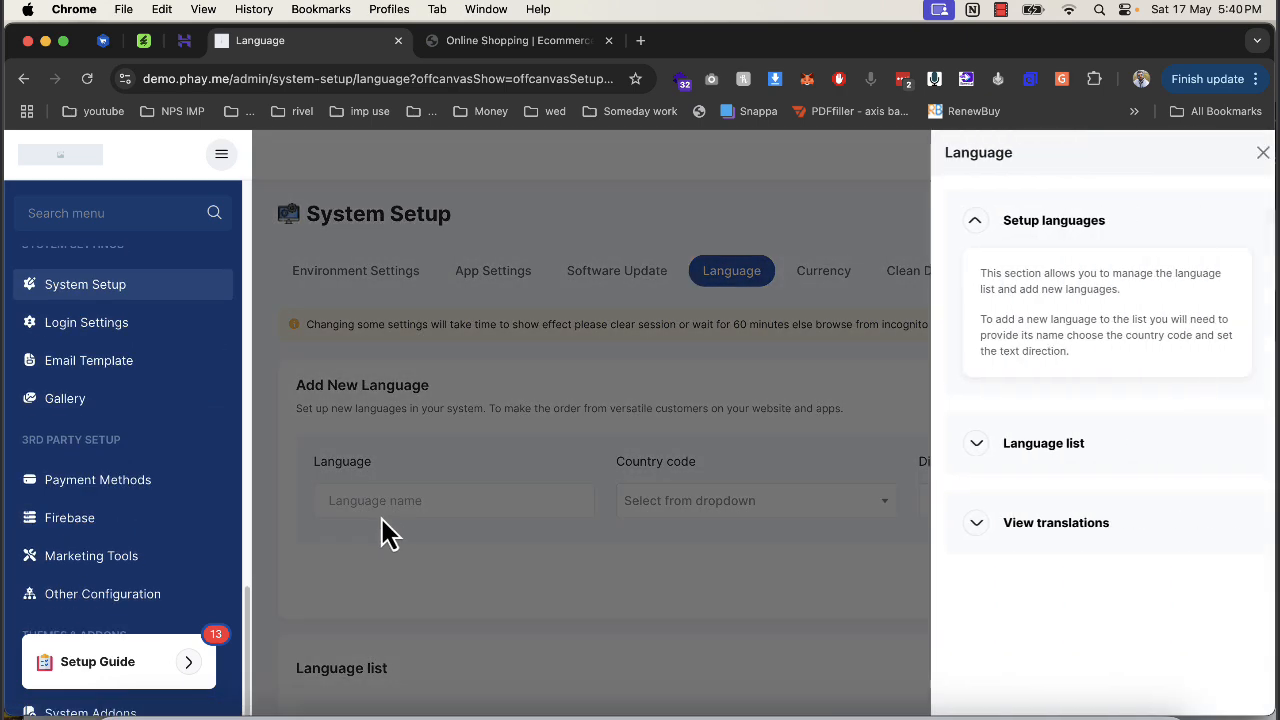
click(923, 329)
Submit a new language named hindi with country code IN.
click(503, 494)
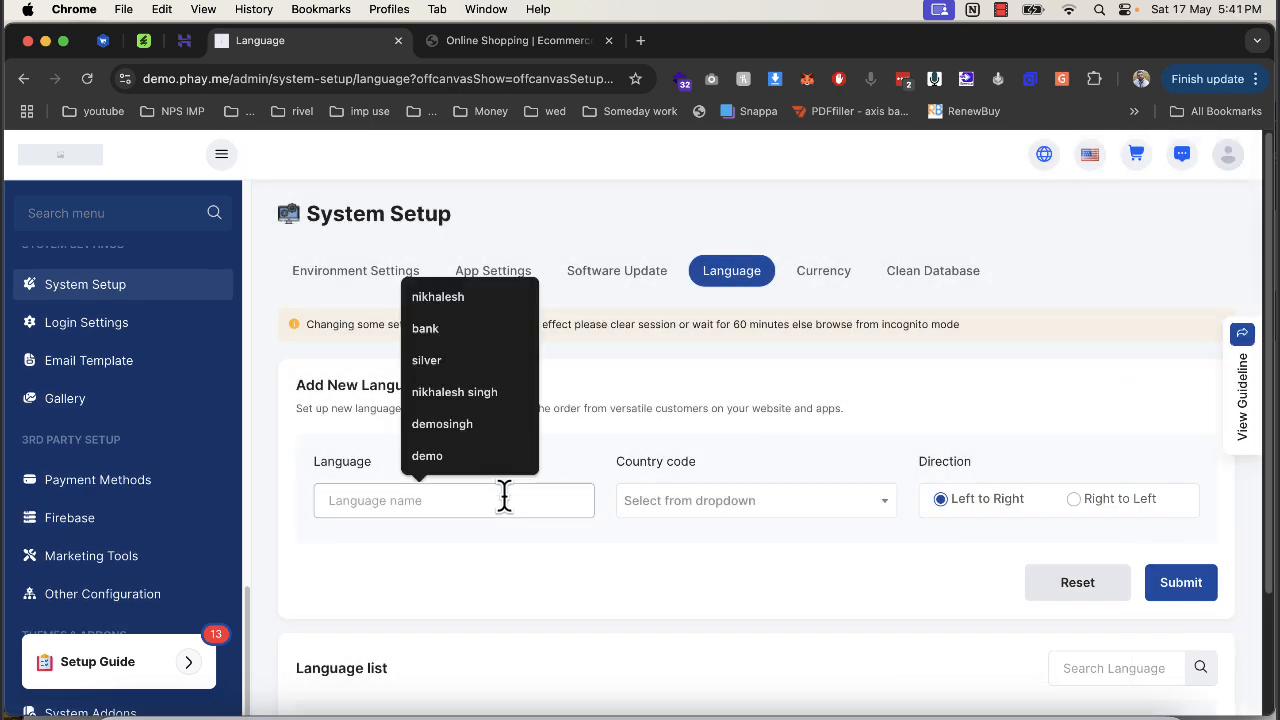
text(hindi)
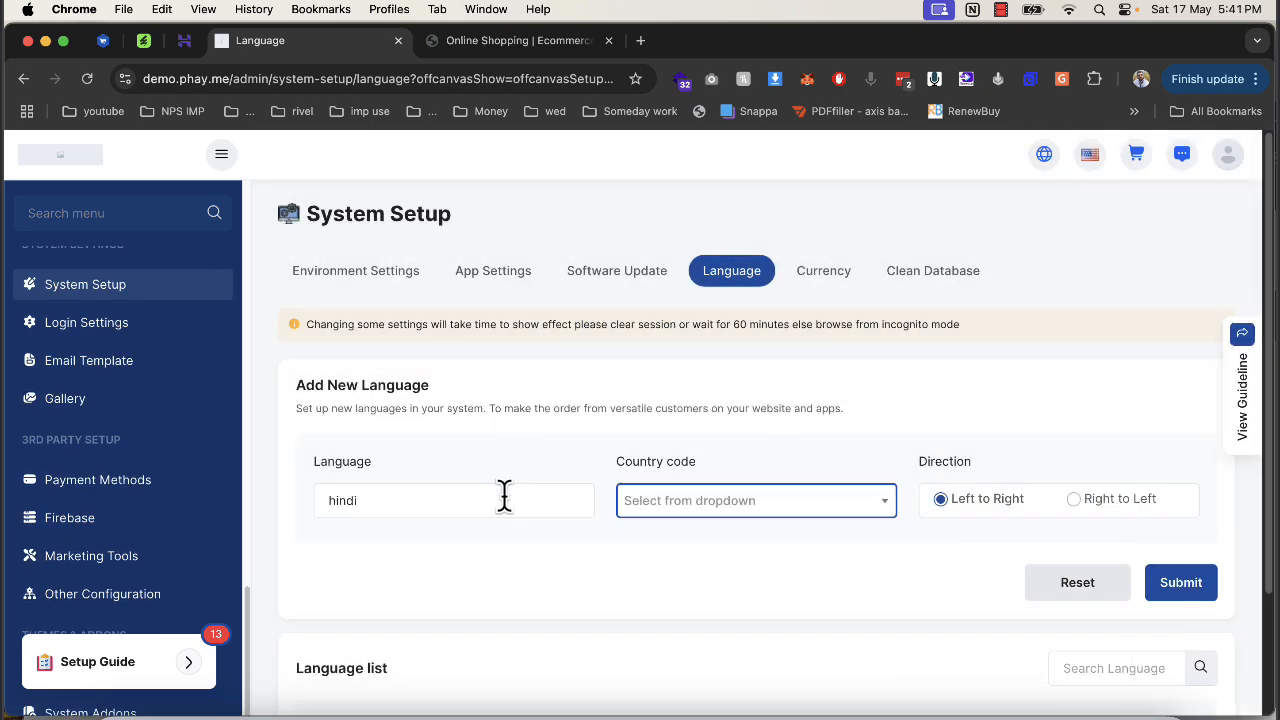
click(648, 510)
text(in)
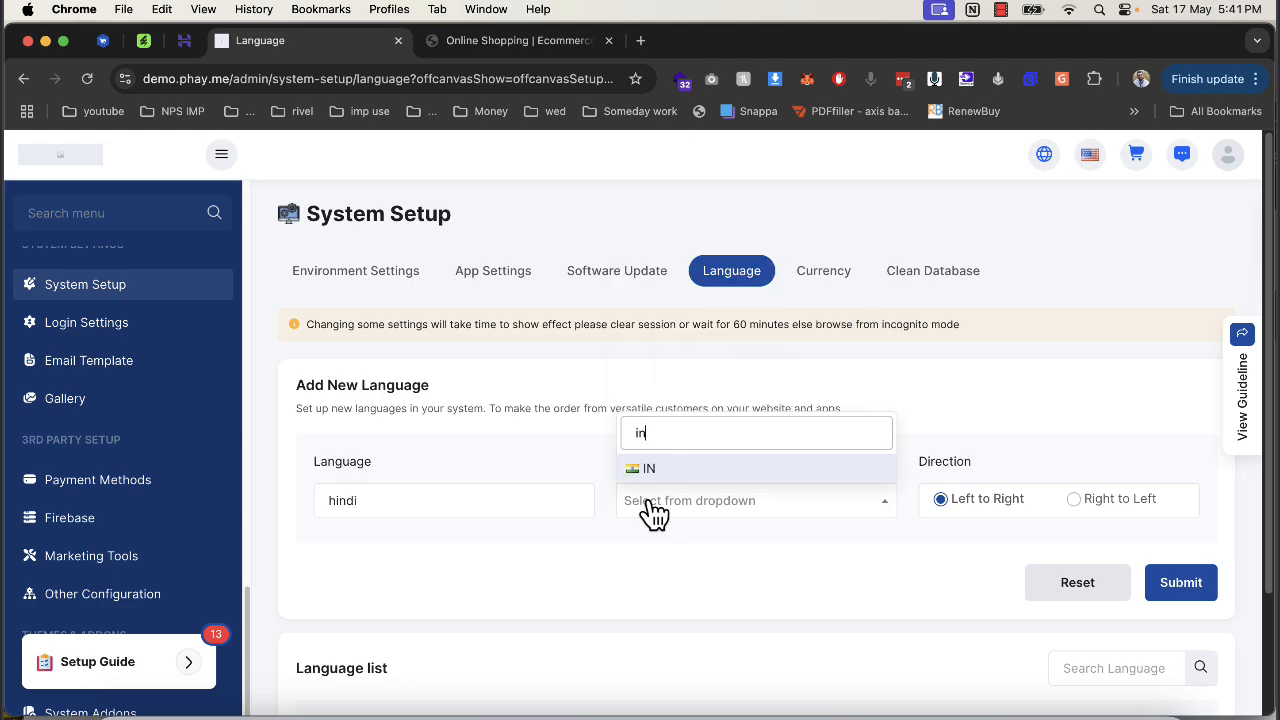
click(676, 476)
click(1199, 594)
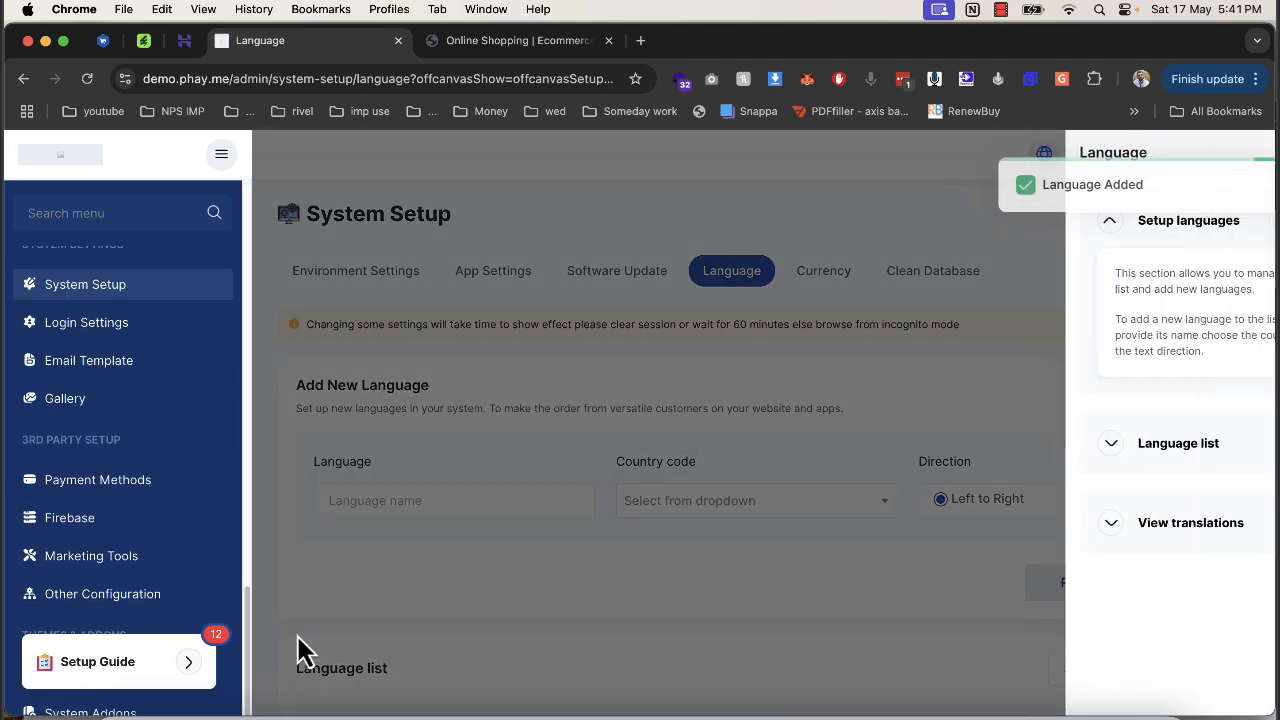
Go to the Shipping Method settings from the setup guide checklist.
click(200, 658)
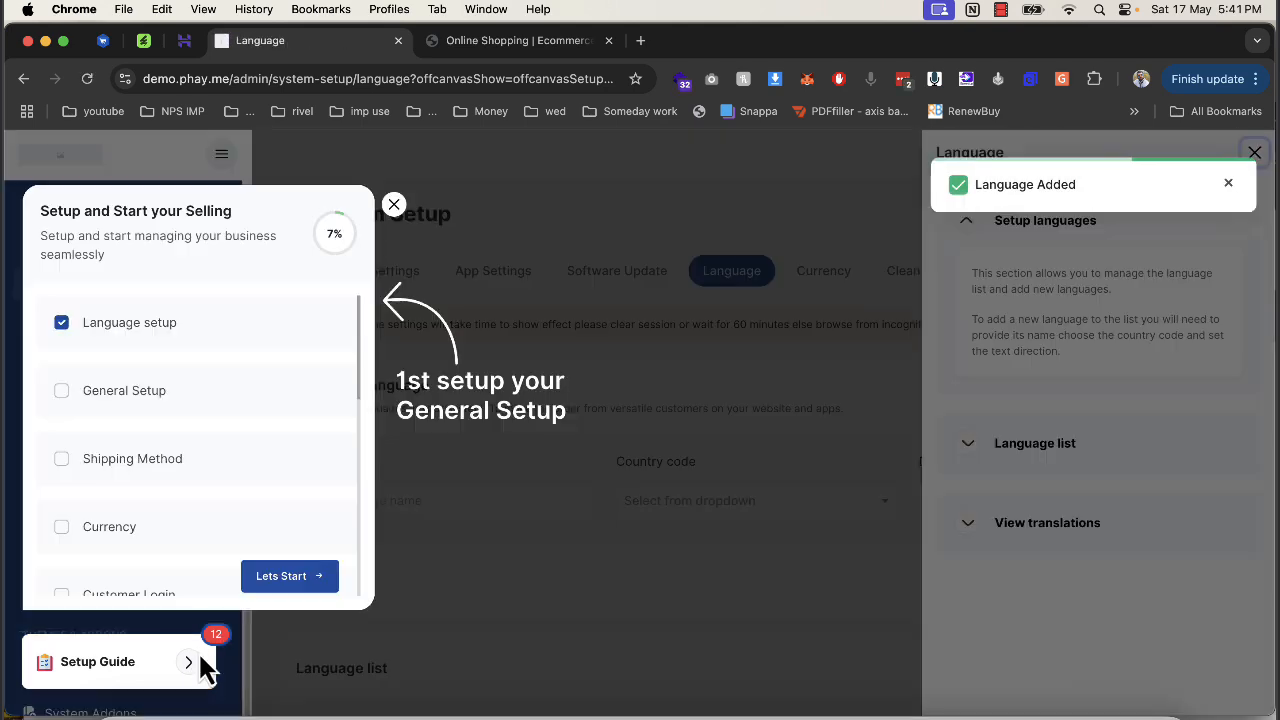
scroll(198, 470, down, 3)
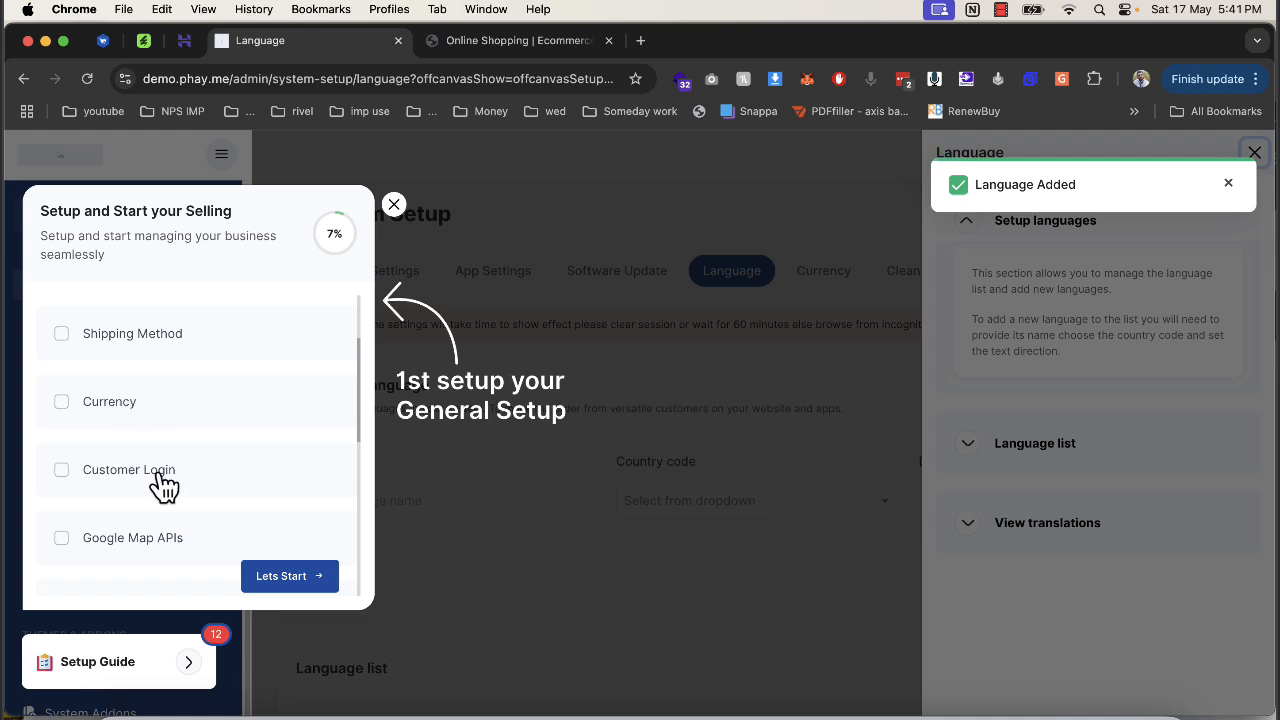
scroll(163, 482, down, 1)
scroll(181, 545, down, 5)
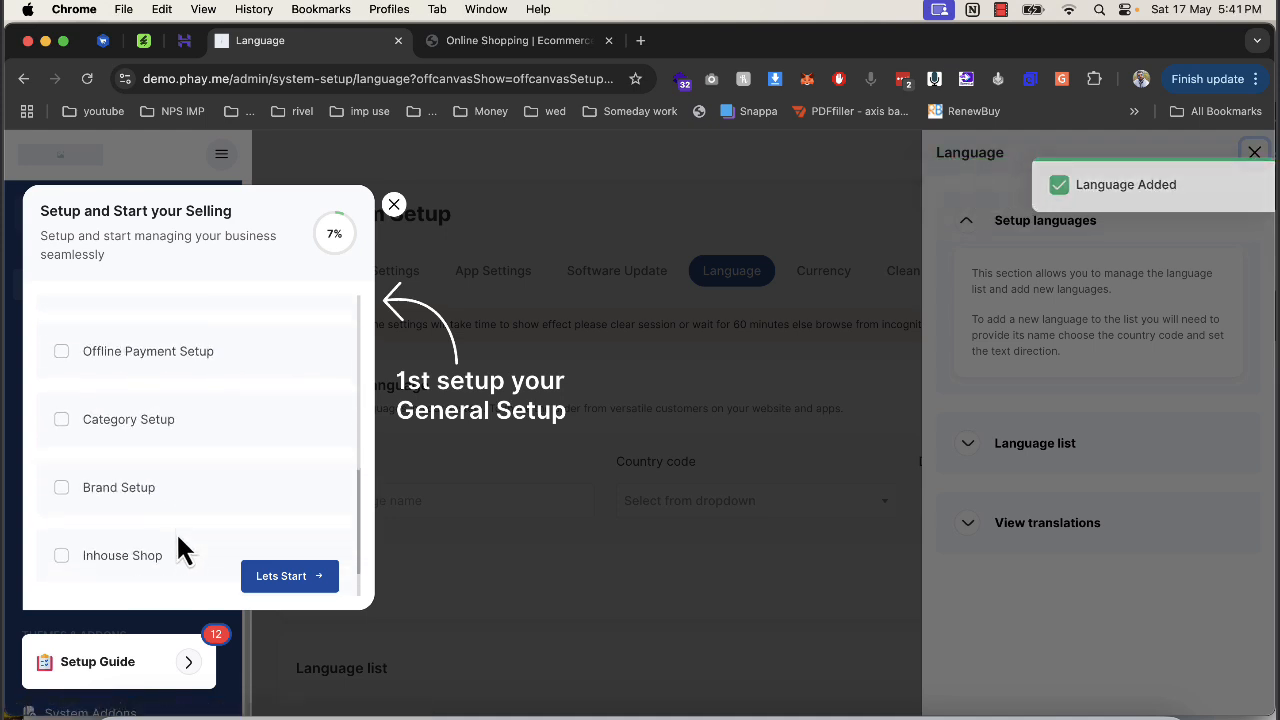
scroll(170, 560, down, 2)
scroll(200, 460, up, 10)
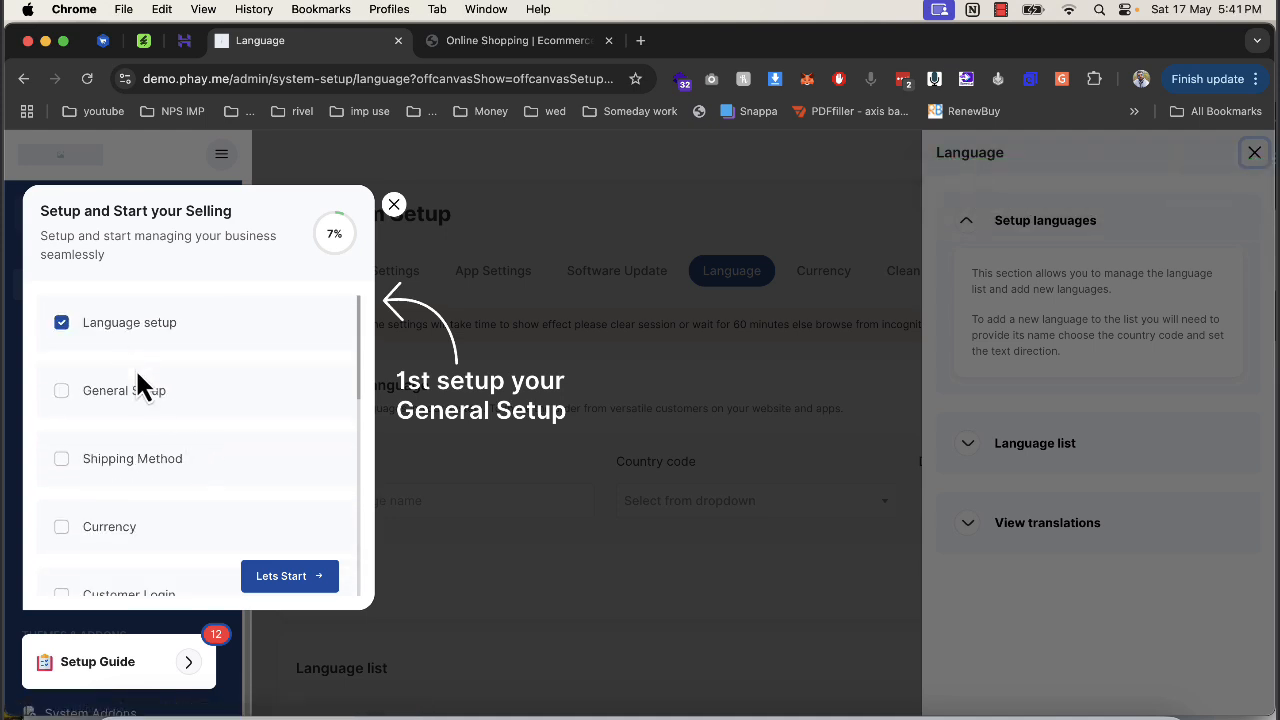
click(142, 478)
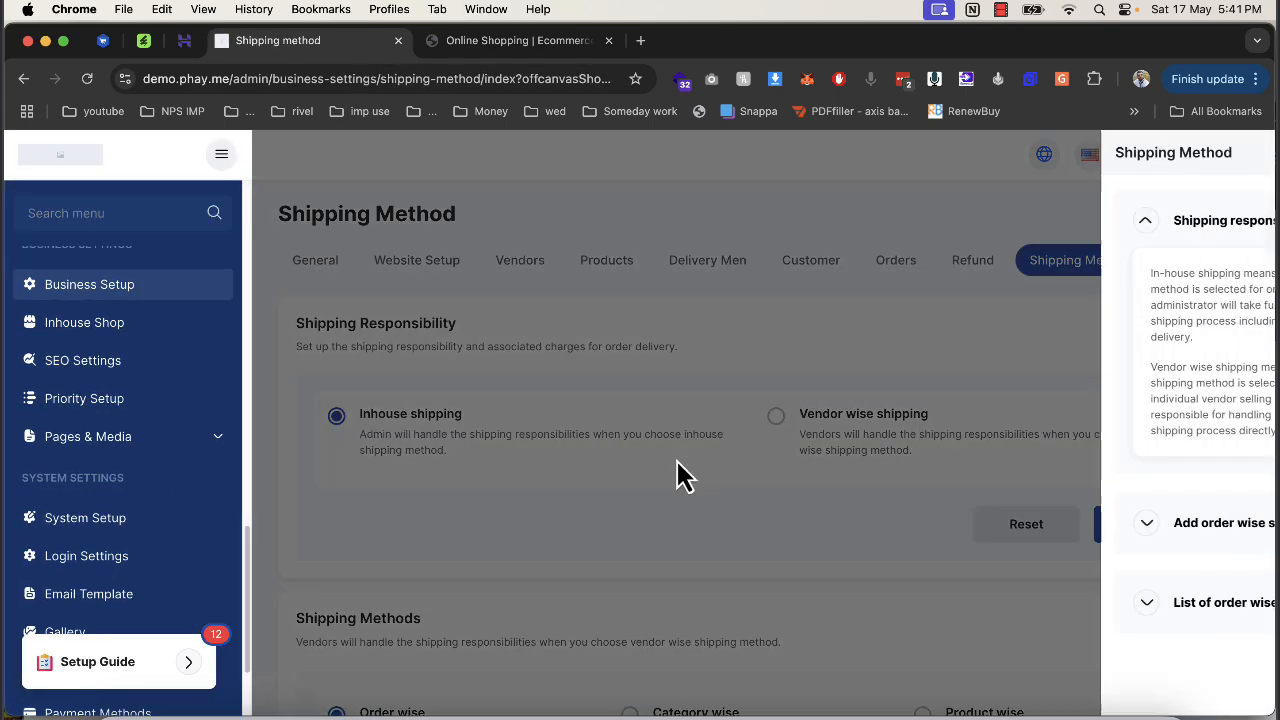
click(880, 492)
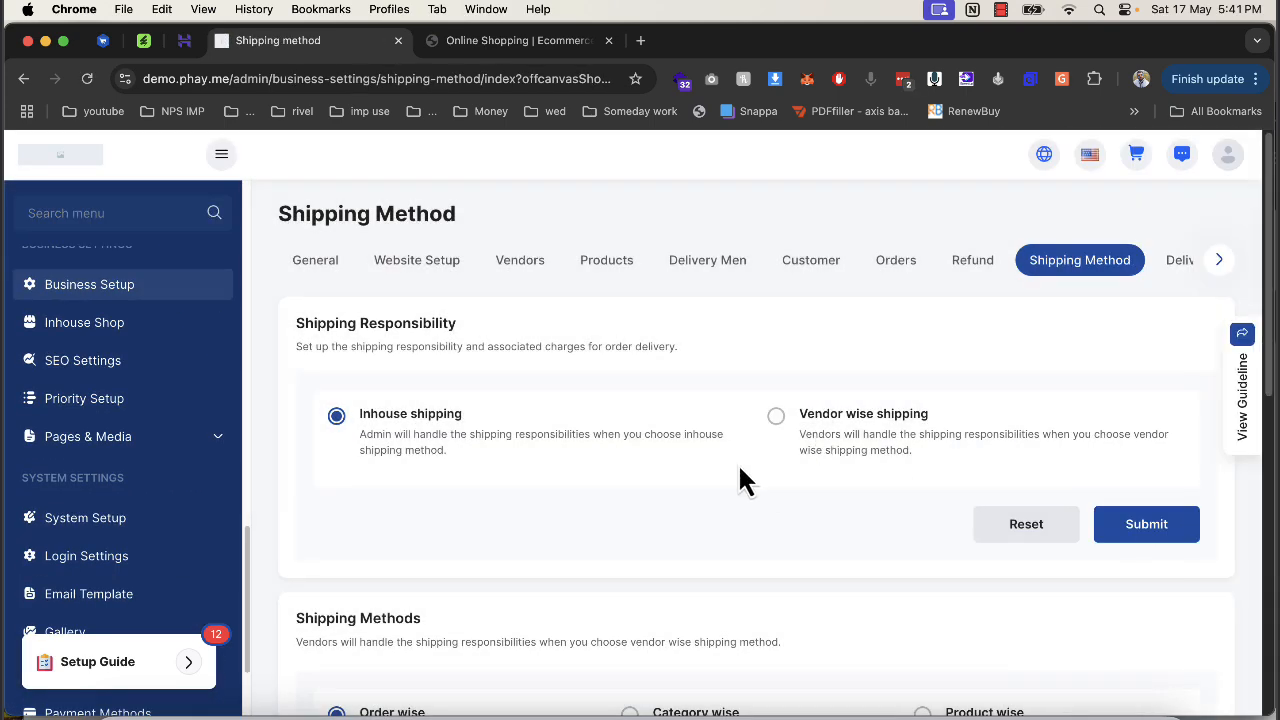
Switch shipping responsibility to Vendor wise, back to Inhouse, and submit.
click(776, 416)
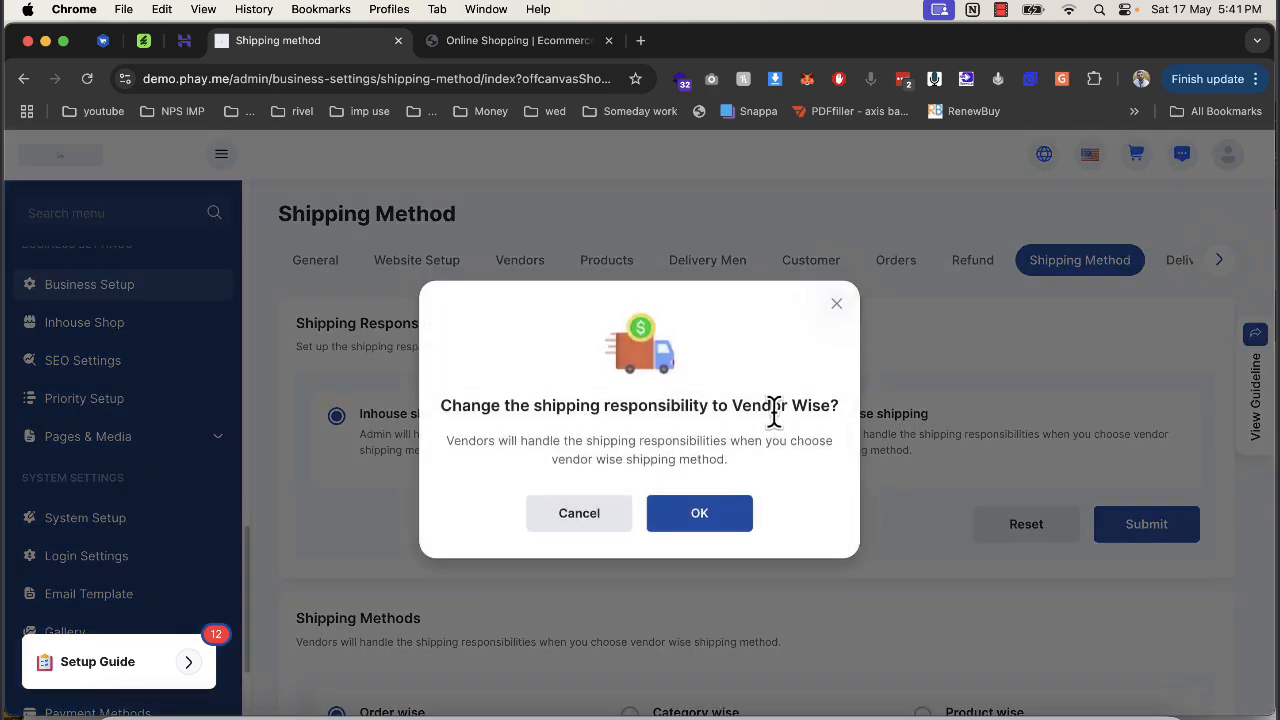
click(705, 521)
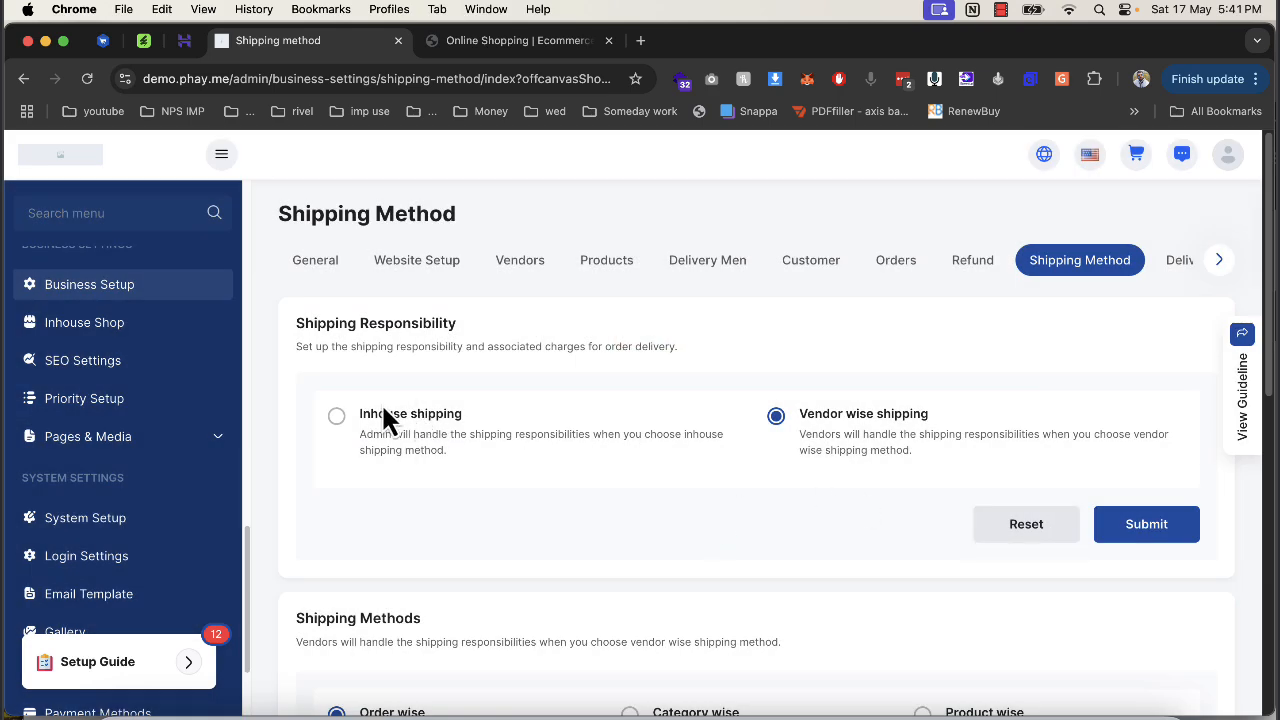
click(336, 418)
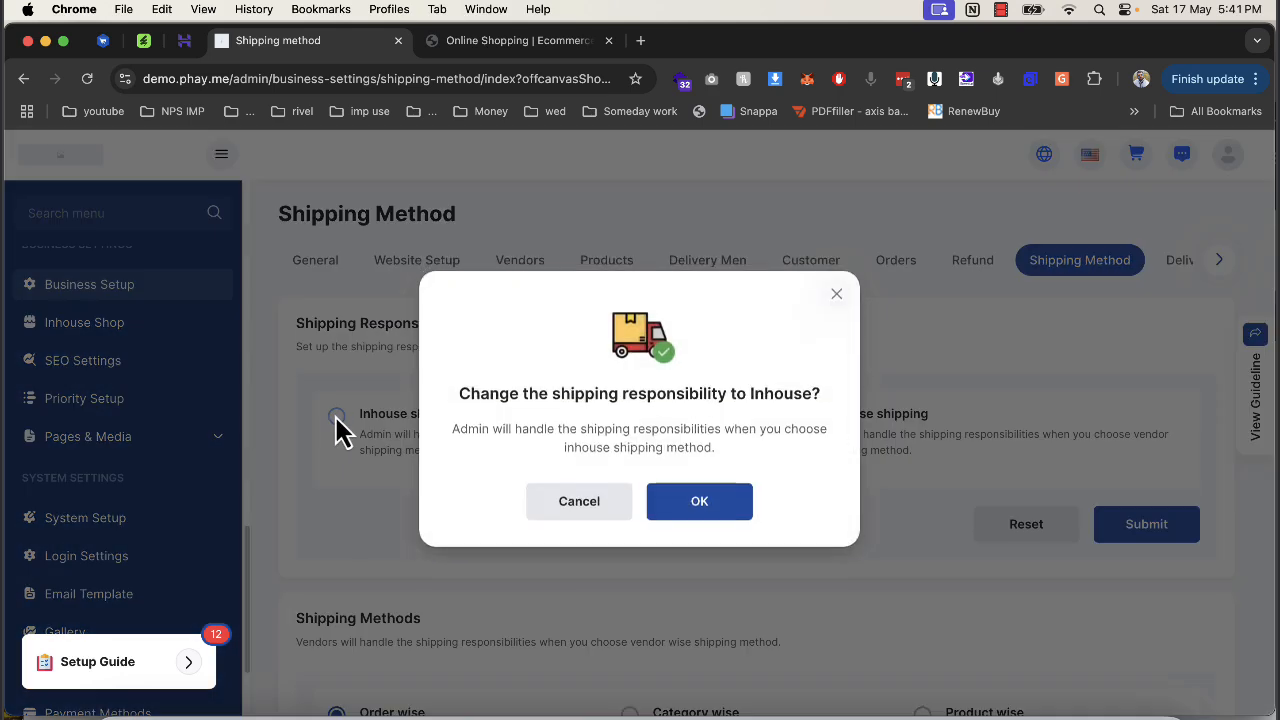
click(654, 514)
click(1112, 535)
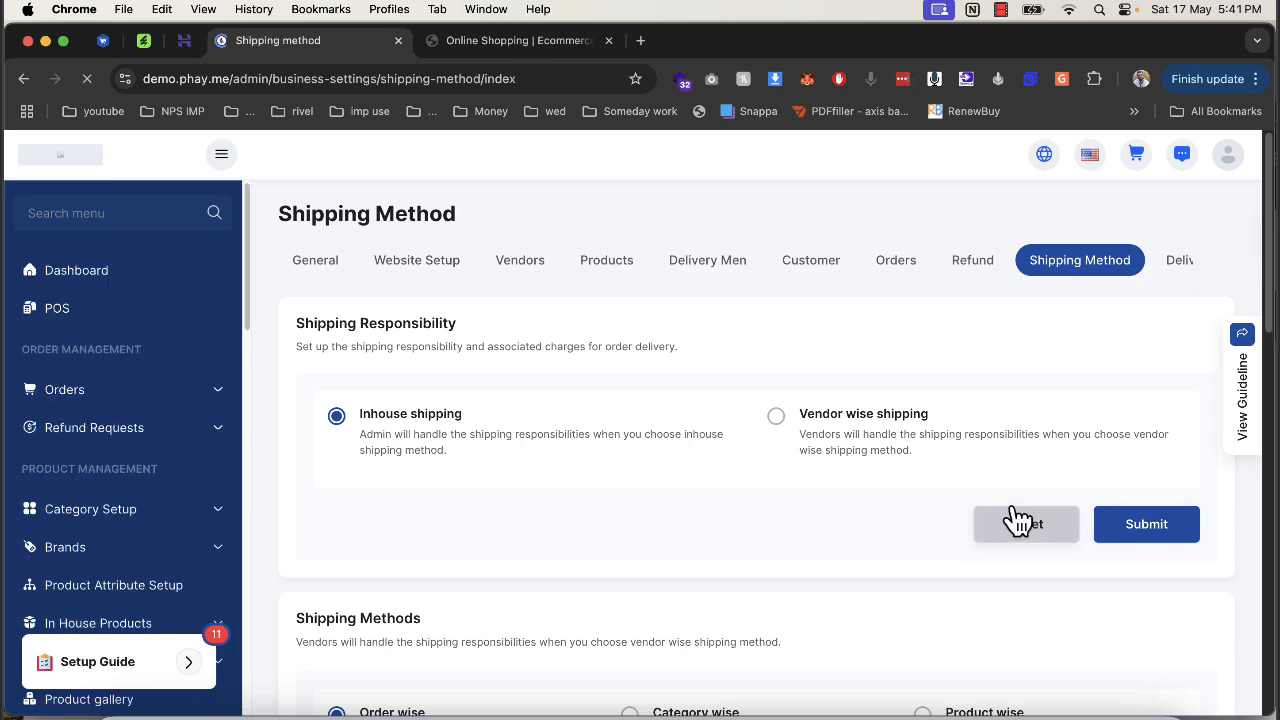
Set the company name to demoecom in the general business settings.
click(311, 274)
scroll(420, 443, down, 3)
click(402, 450)
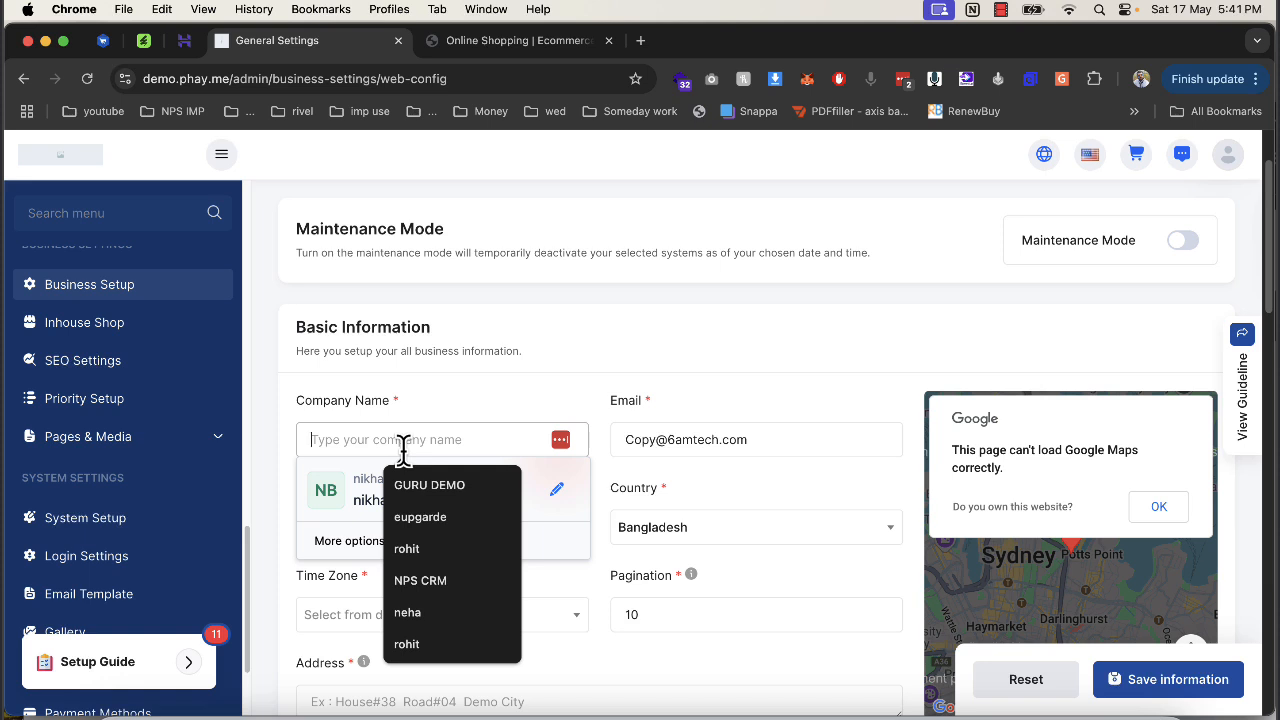
text(demoeco)
text(m)
key(BackSpace)
key(BackSpace)
key(BackSpace)
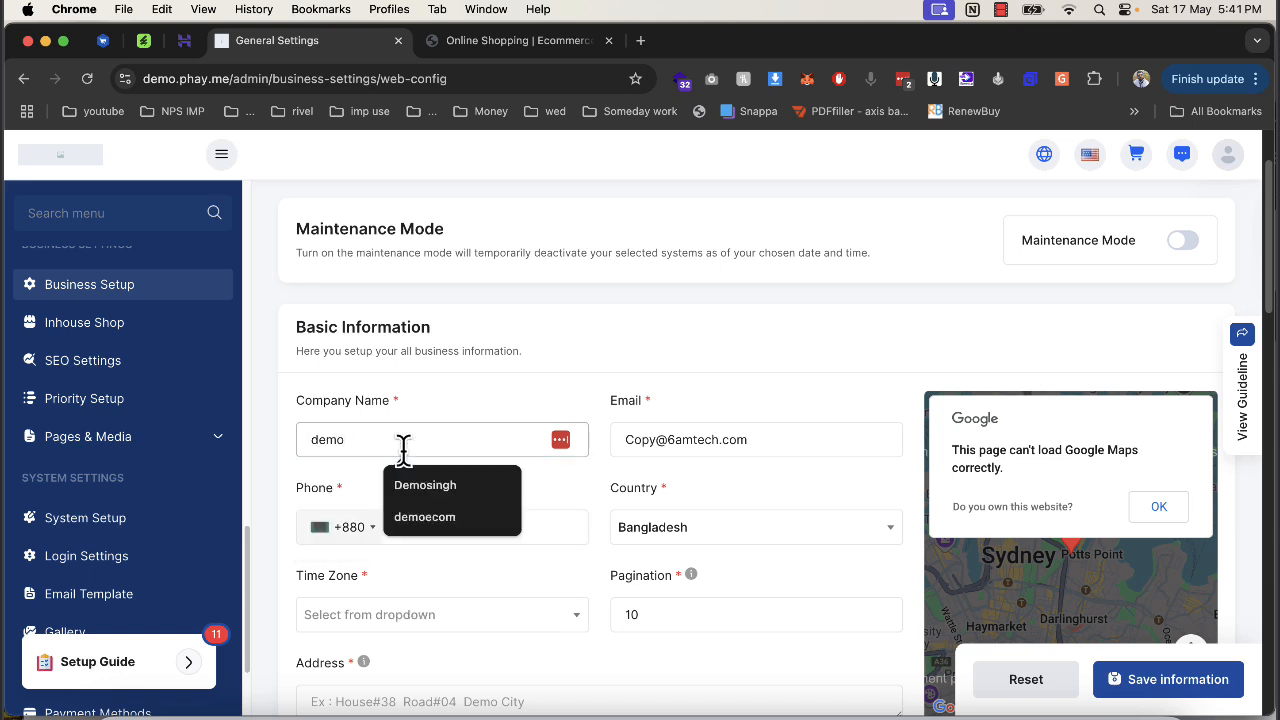
text(ecom)
key(Tab)
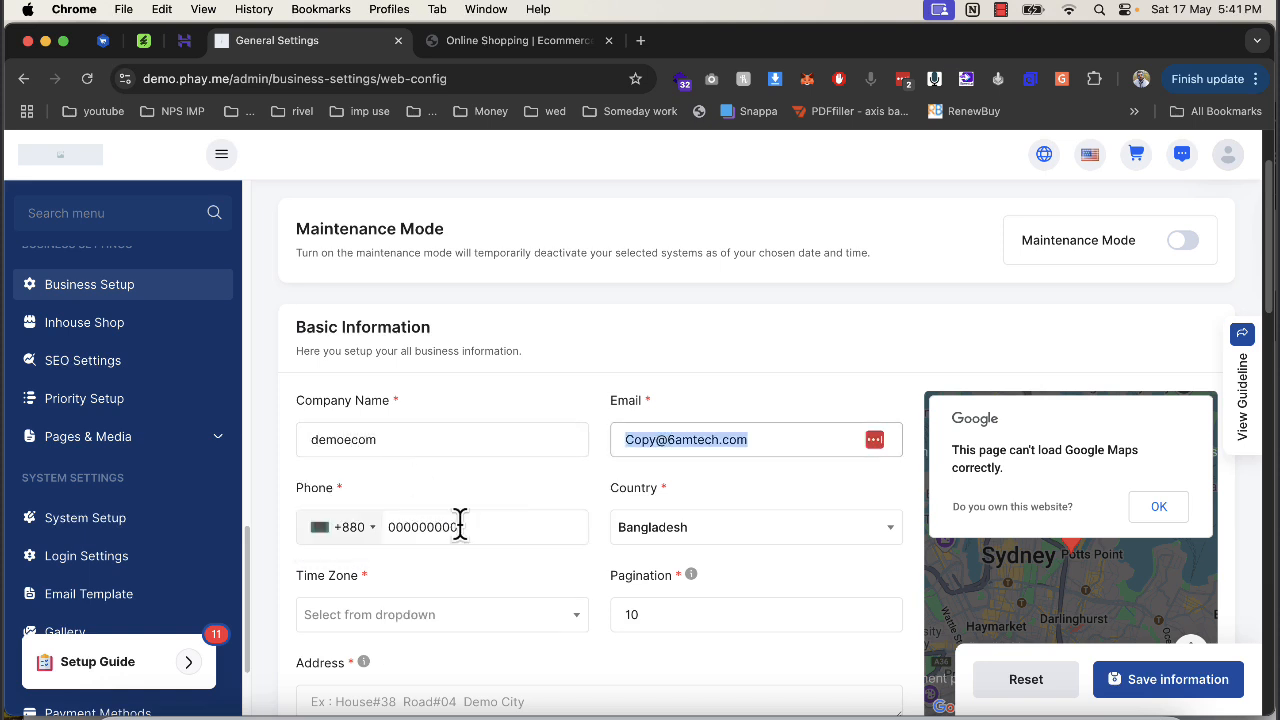
Replace the store's phone number with a new number.
click(503, 528)
text(1231)
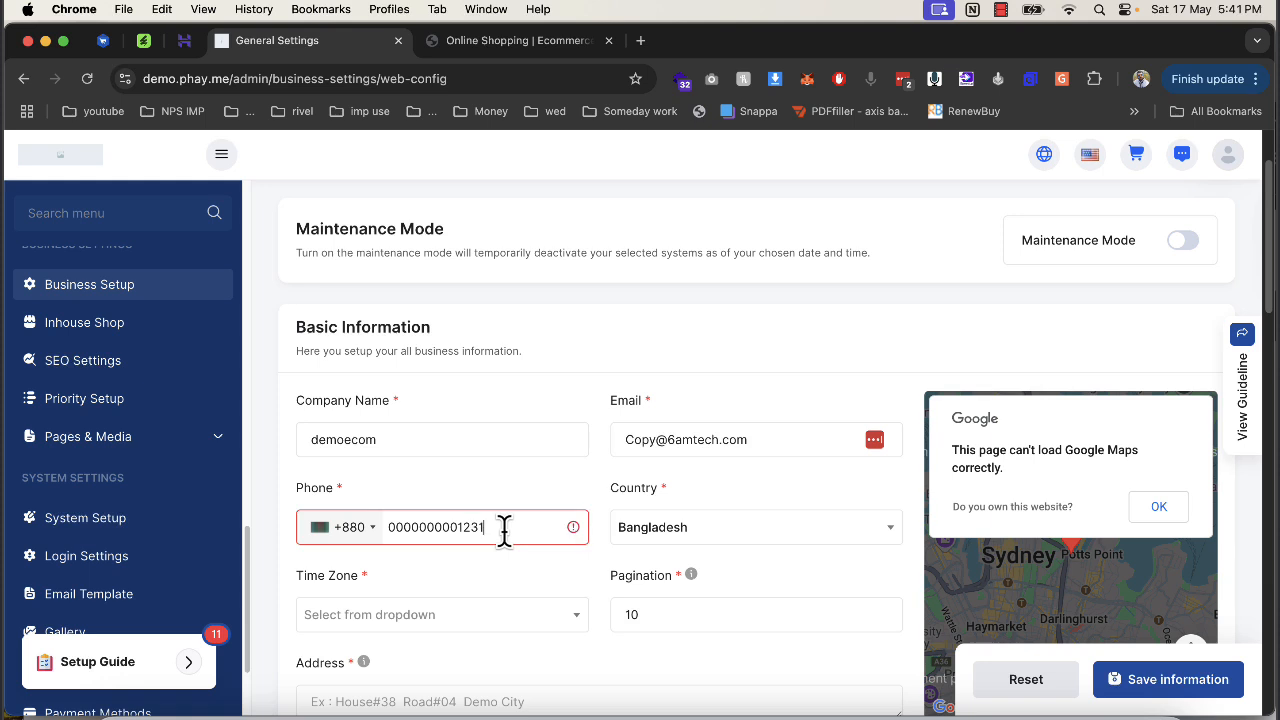
key(BackSpace)
key(BackSpace)
key(BackSpace)
text(12)
double_click(426, 528)
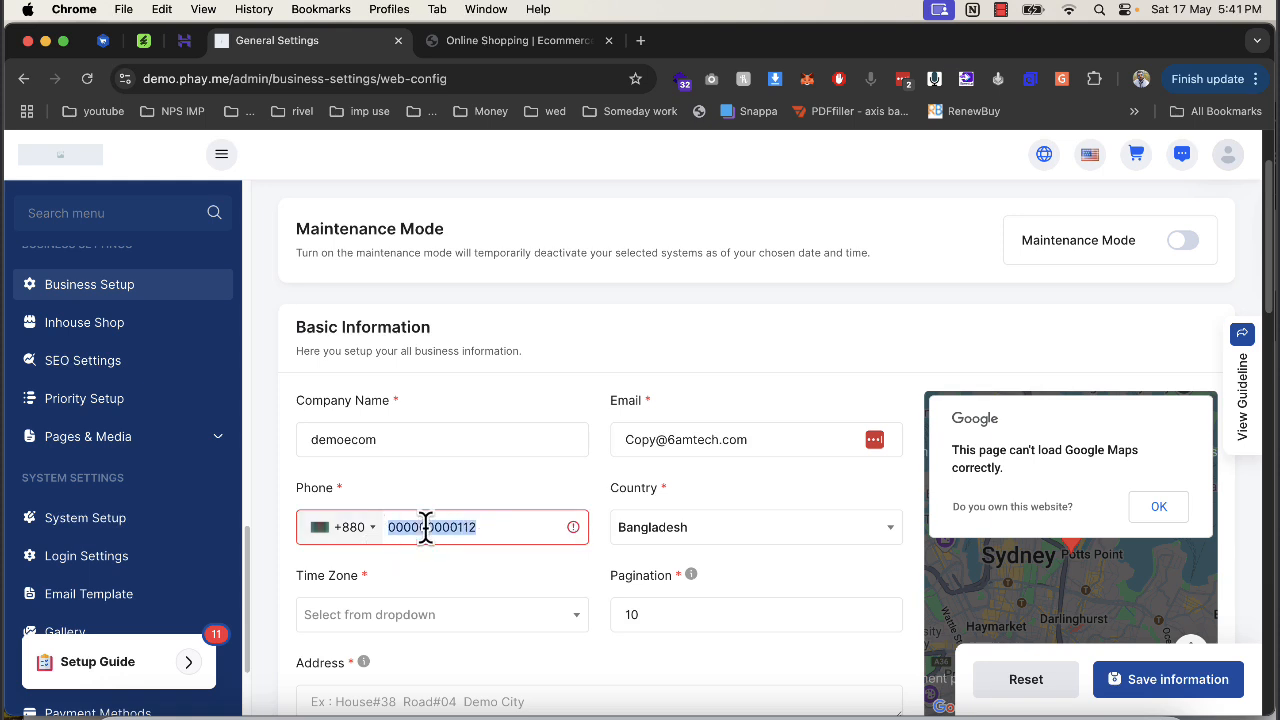
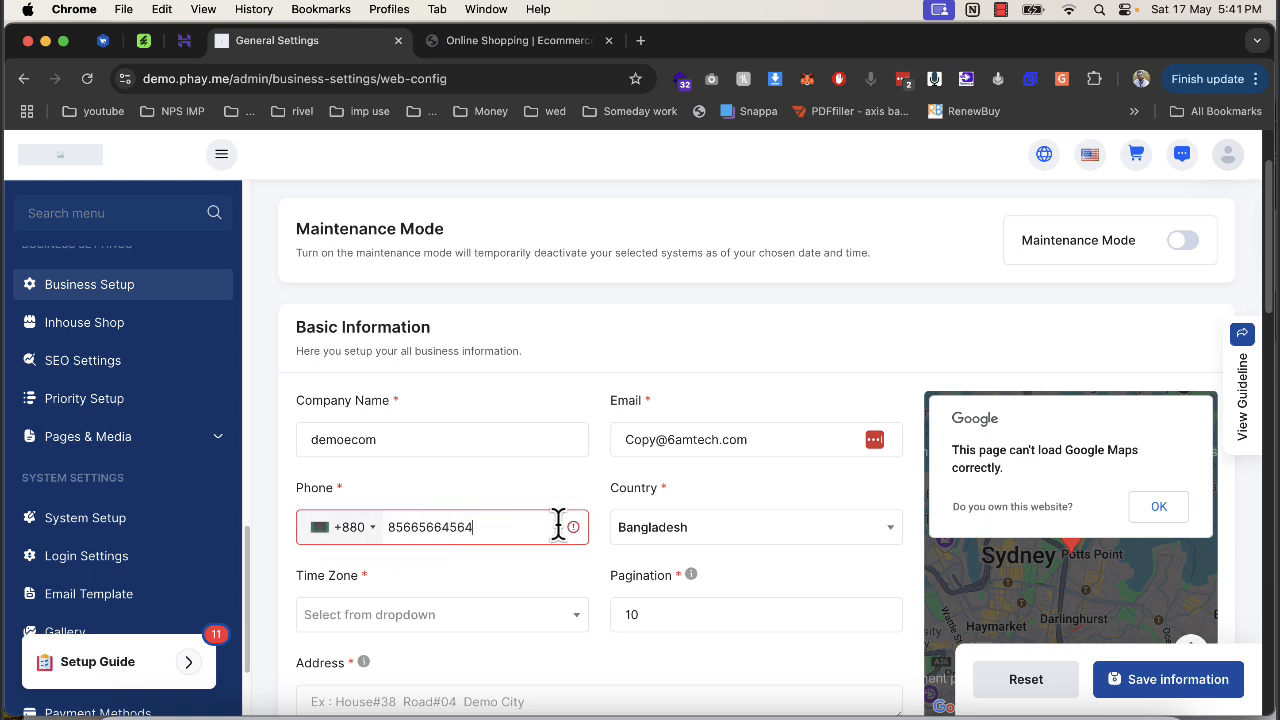
Set country to India, time zone to GMT-12:00, and start entering the business address.
click(643, 528)
text(indi)
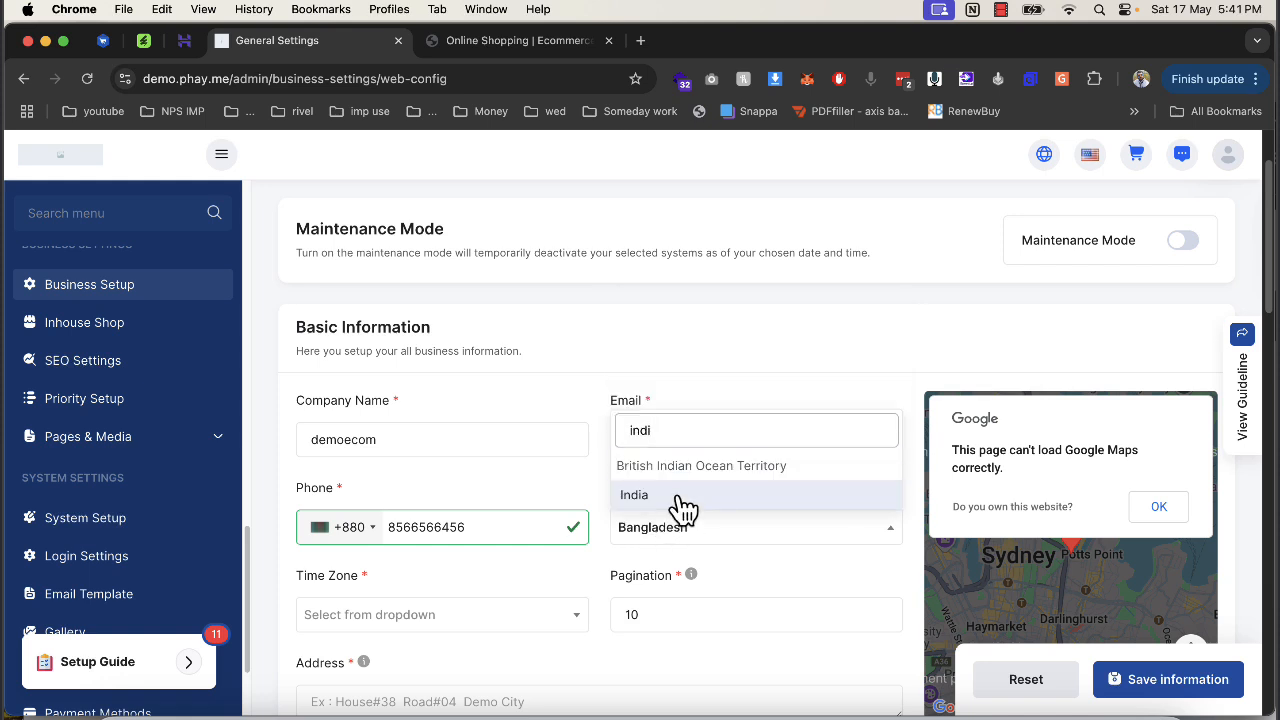
click(677, 497)
click(415, 618)
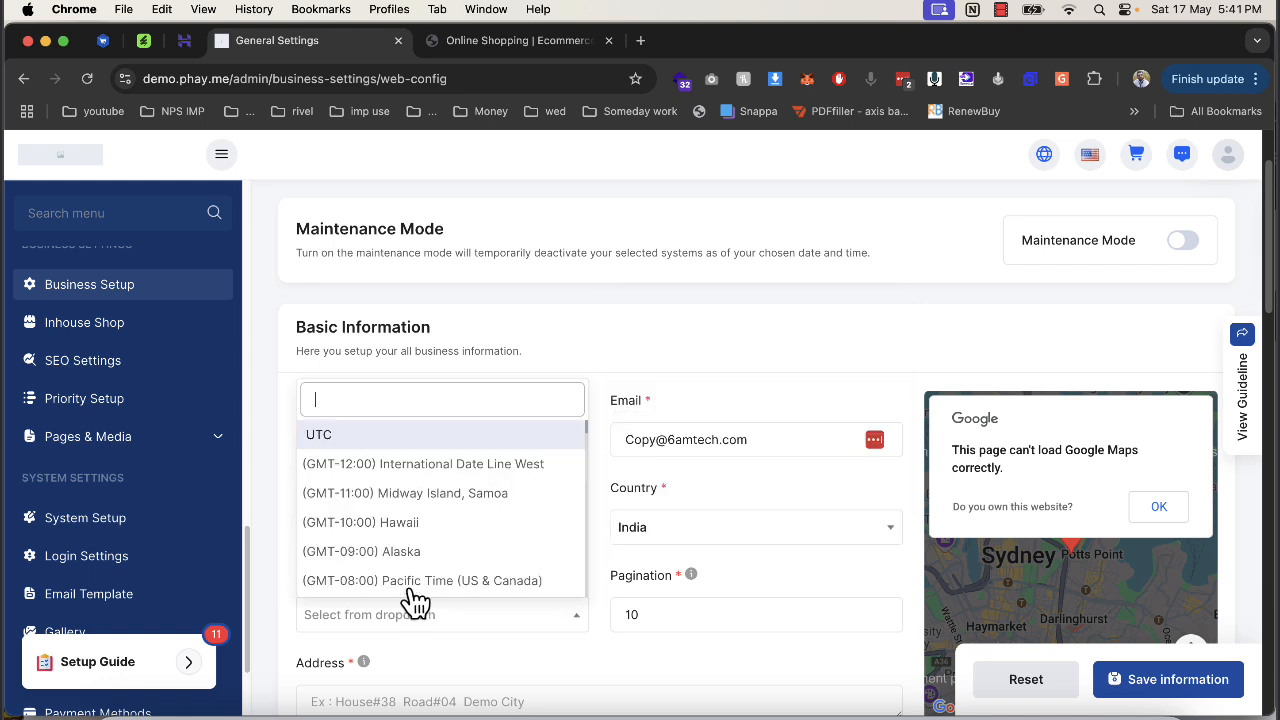
click(414, 480)
scroll(735, 660, down, 5)
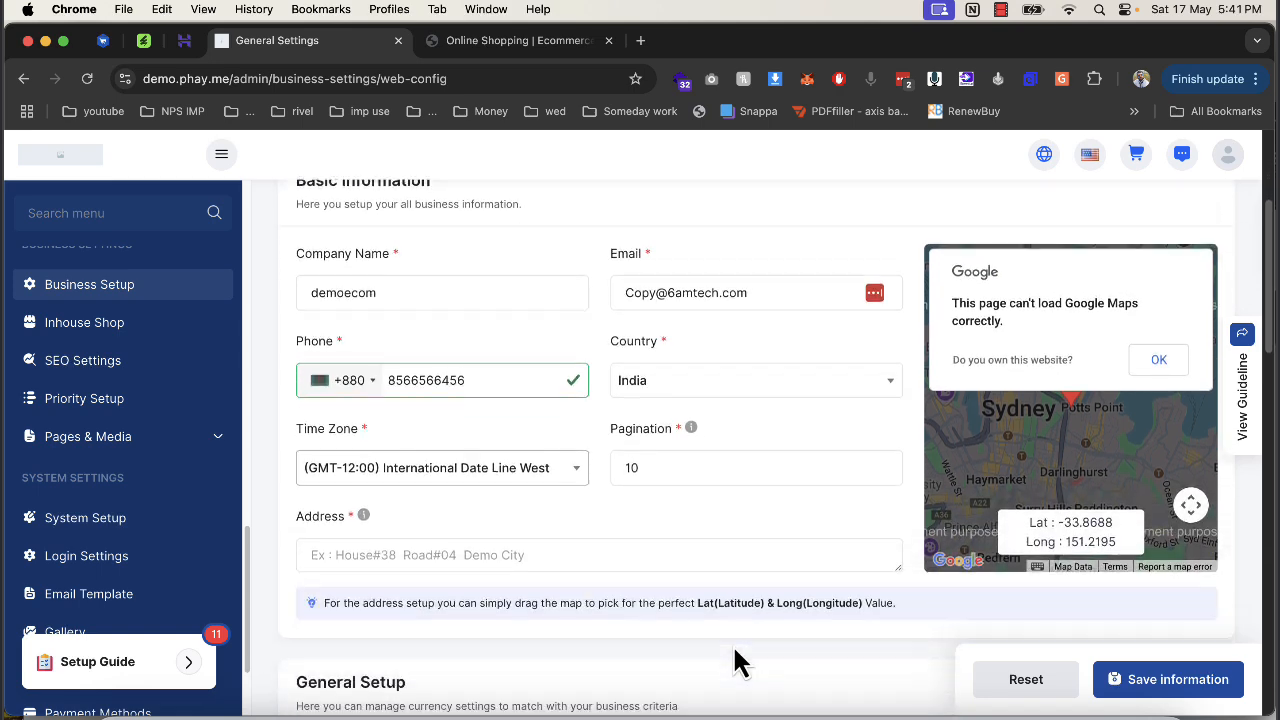
click(575, 471)
text(demo)
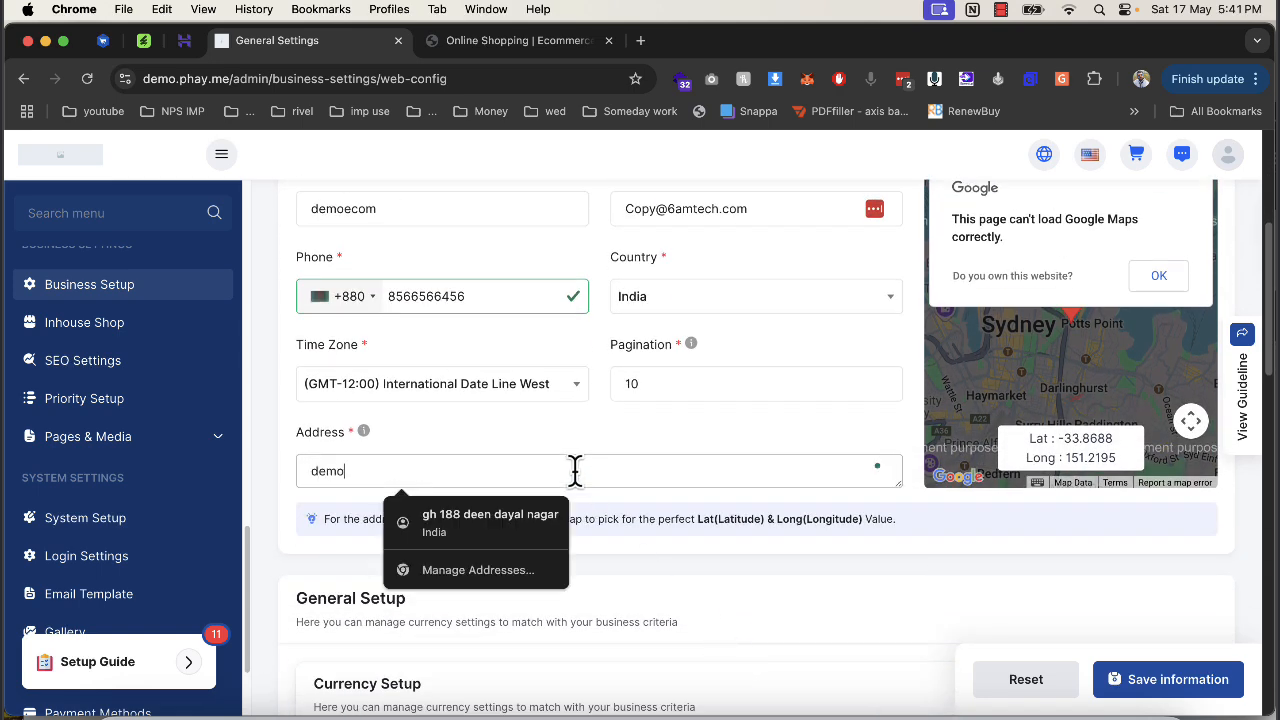
text( city)
Switch the store currency to Indian Rupi.
scroll(575, 471, down, 8)
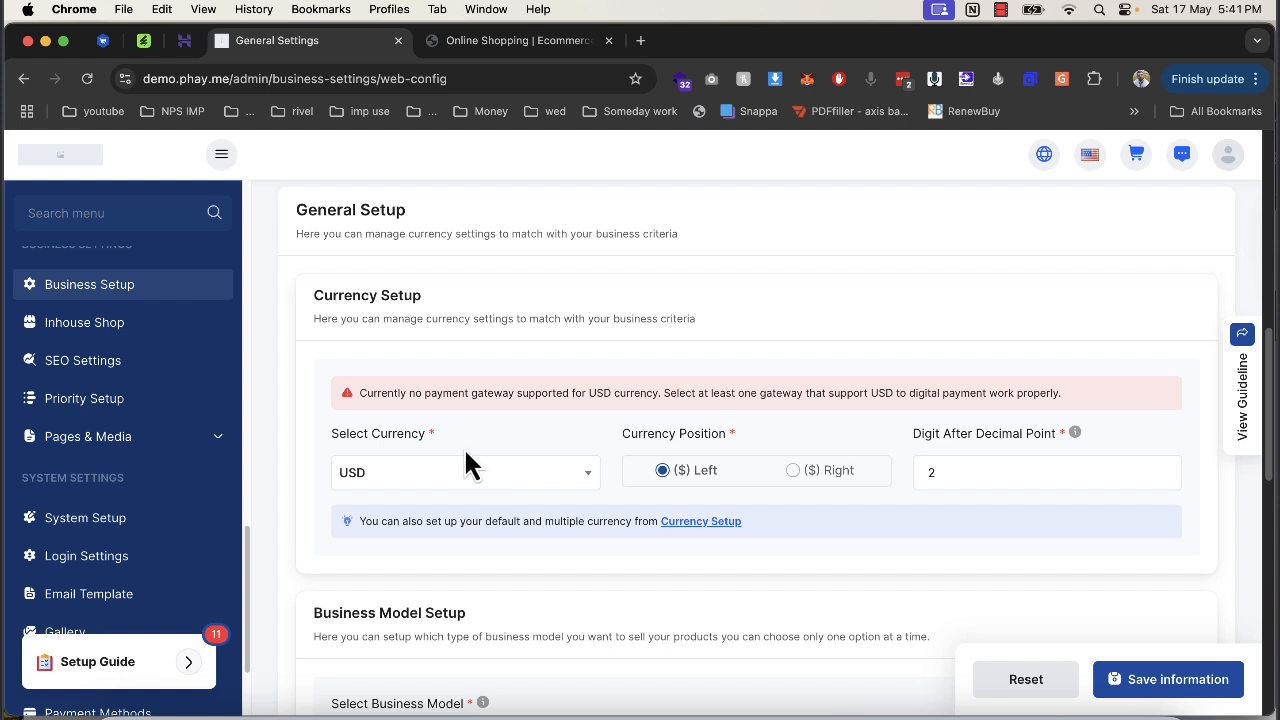
click(529, 482)
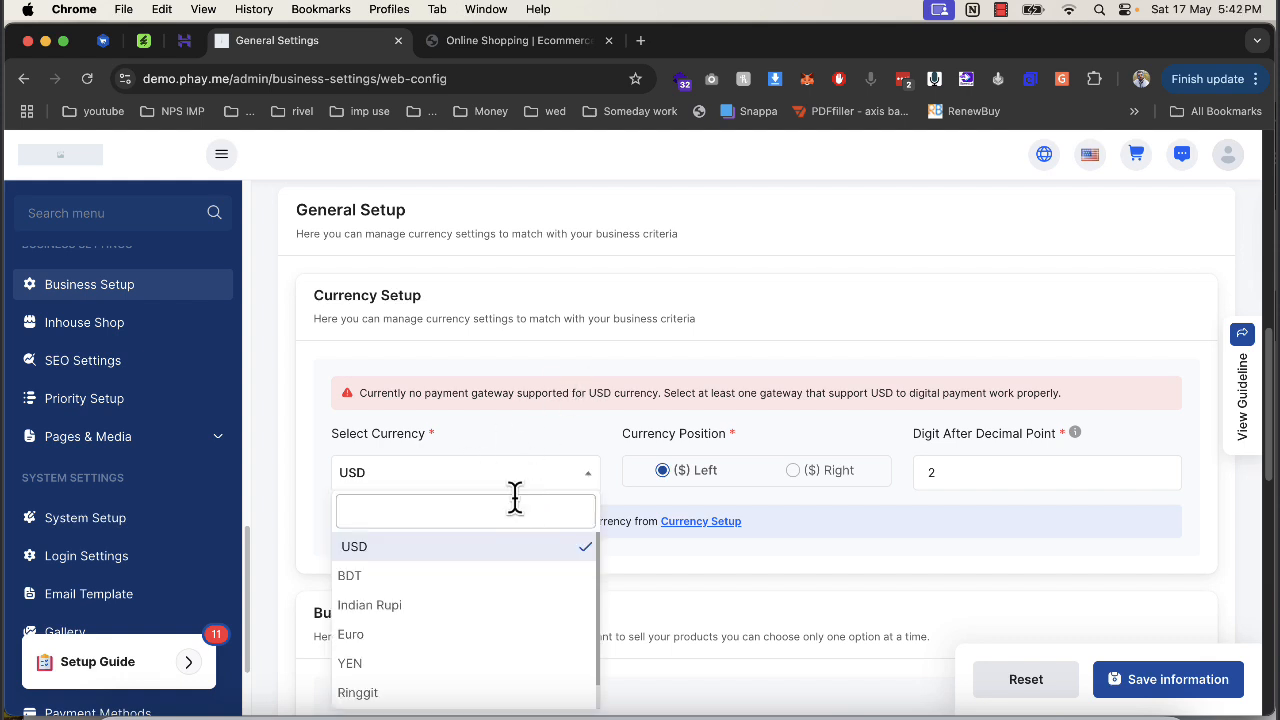
text(in)
click(488, 551)
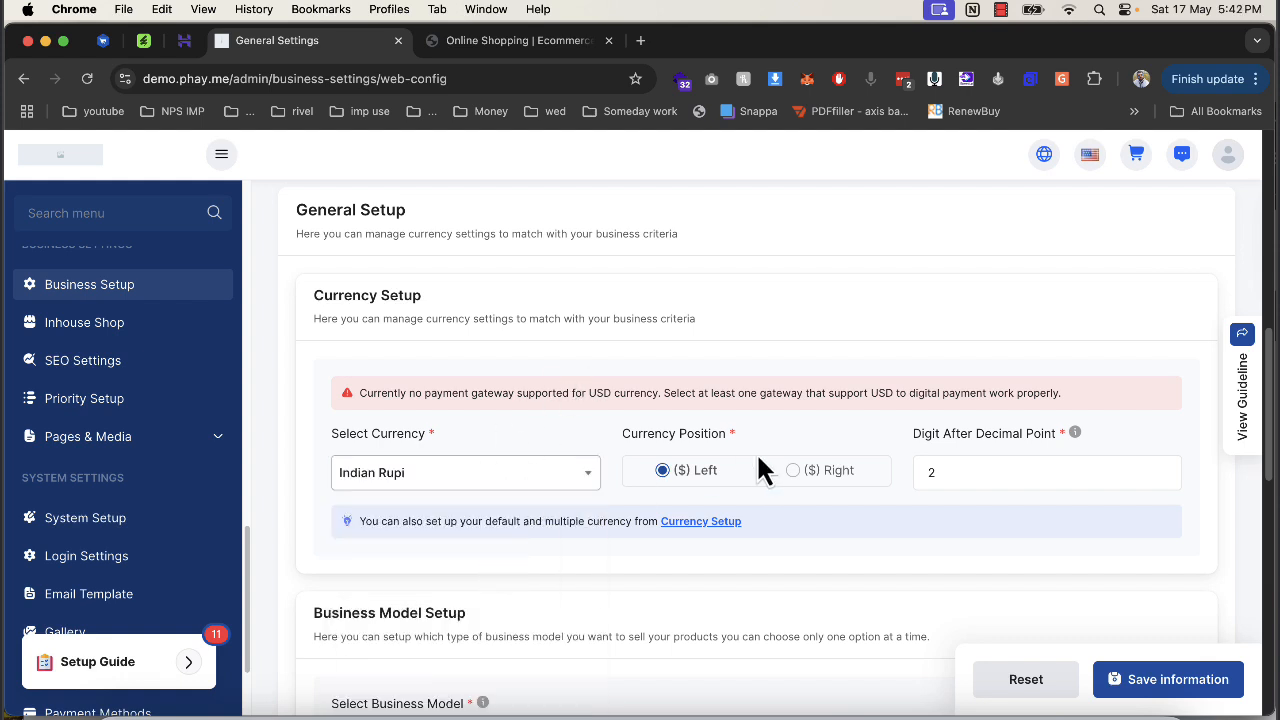
Enter 10 as the Multi Vendor default commission and review the payment options.
scroll(757, 470, down, 4)
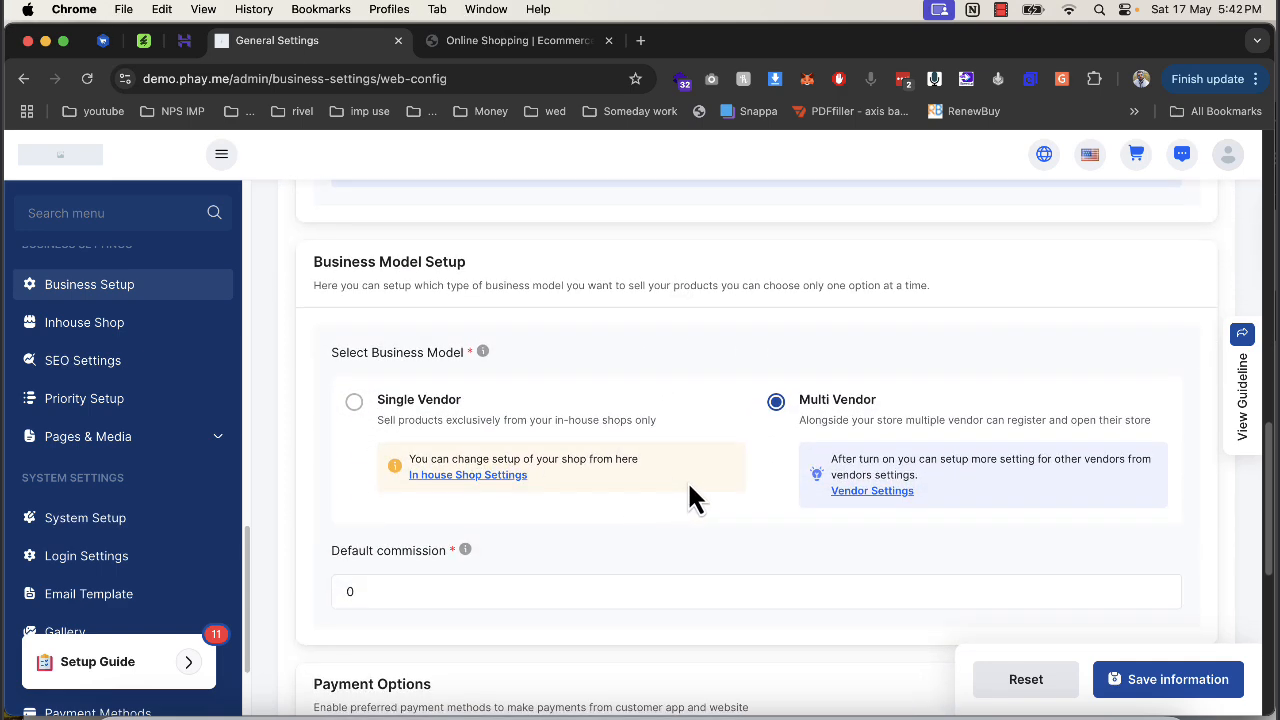
scroll(686, 486, down, 1)
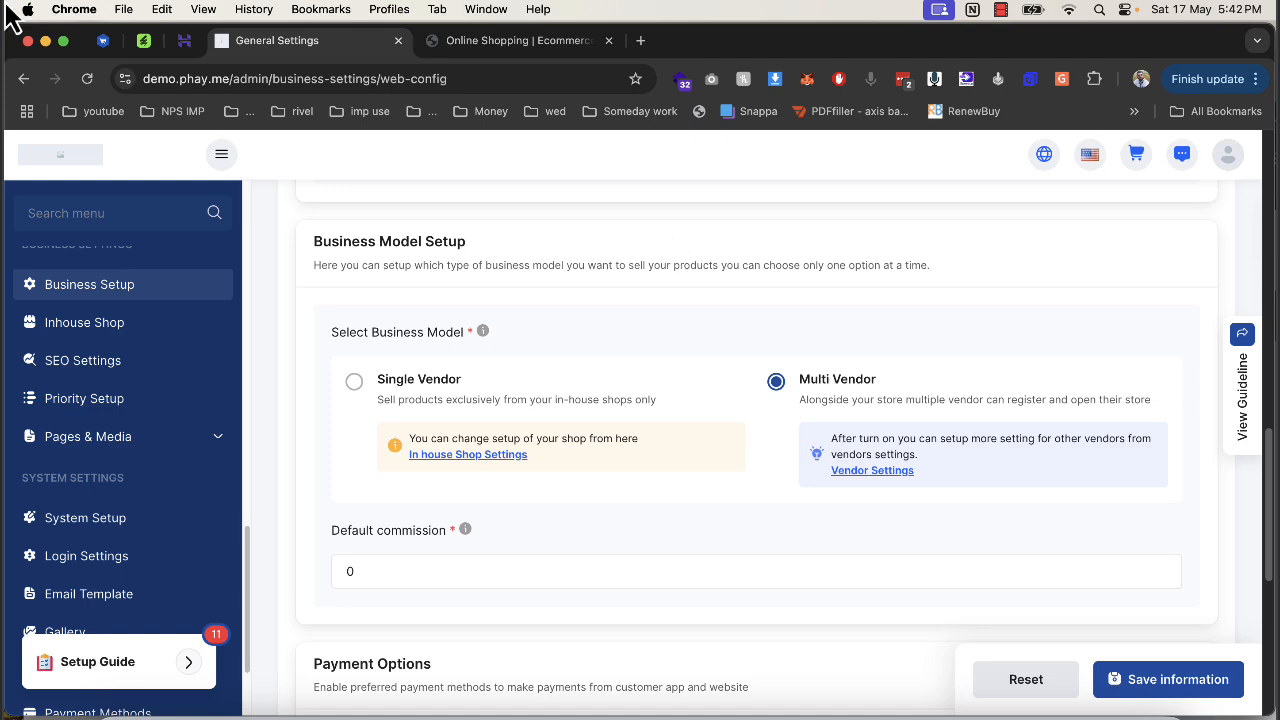
click(386, 565)
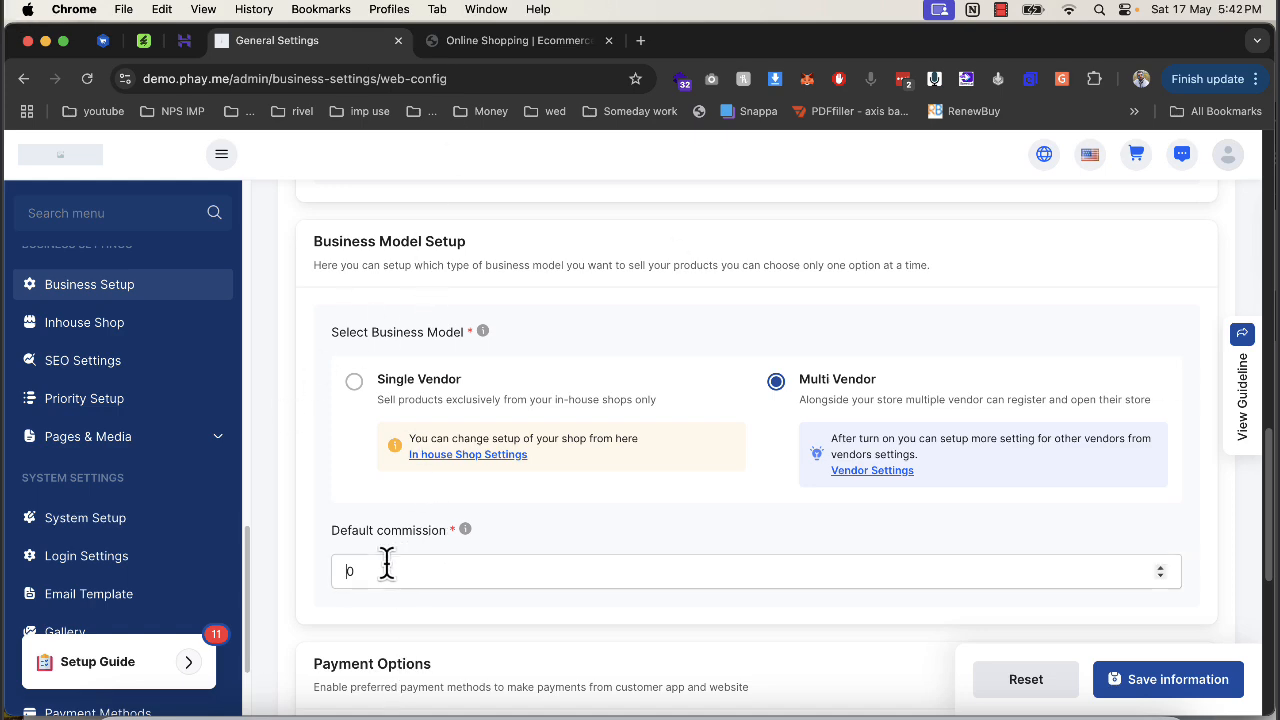
mouse_move(466, 531)
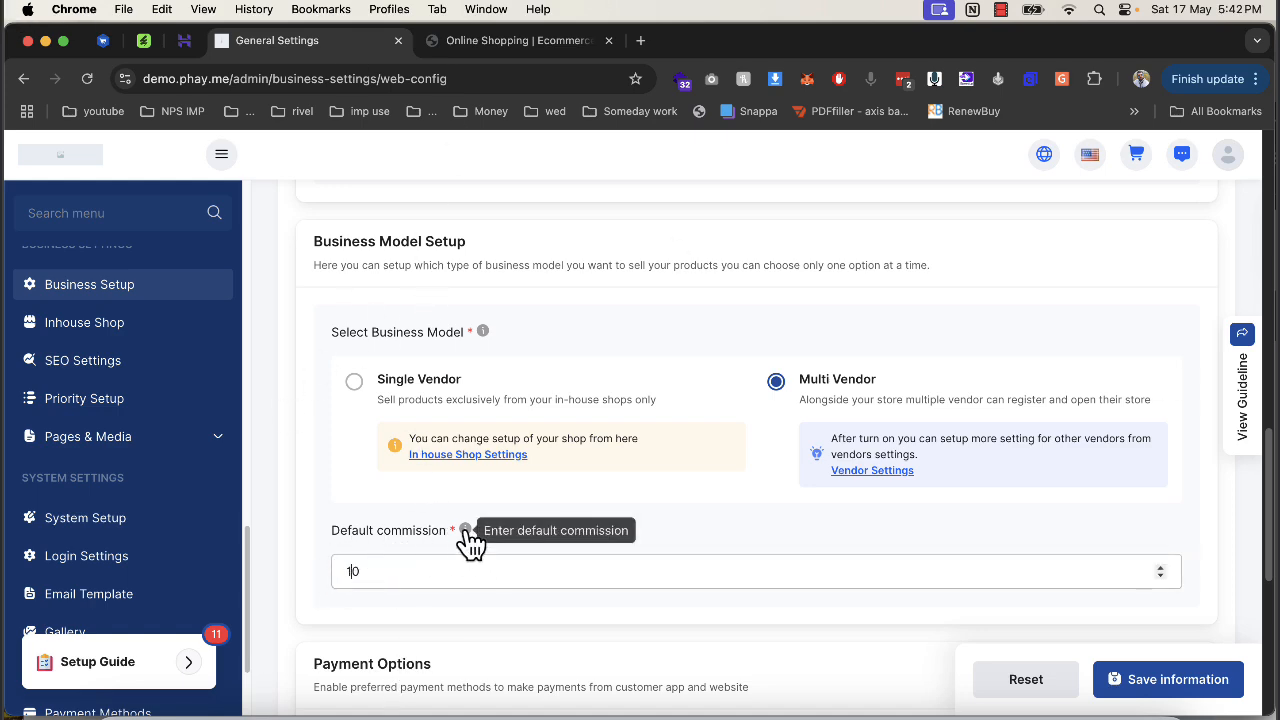
scroll(540, 530, down, 5)
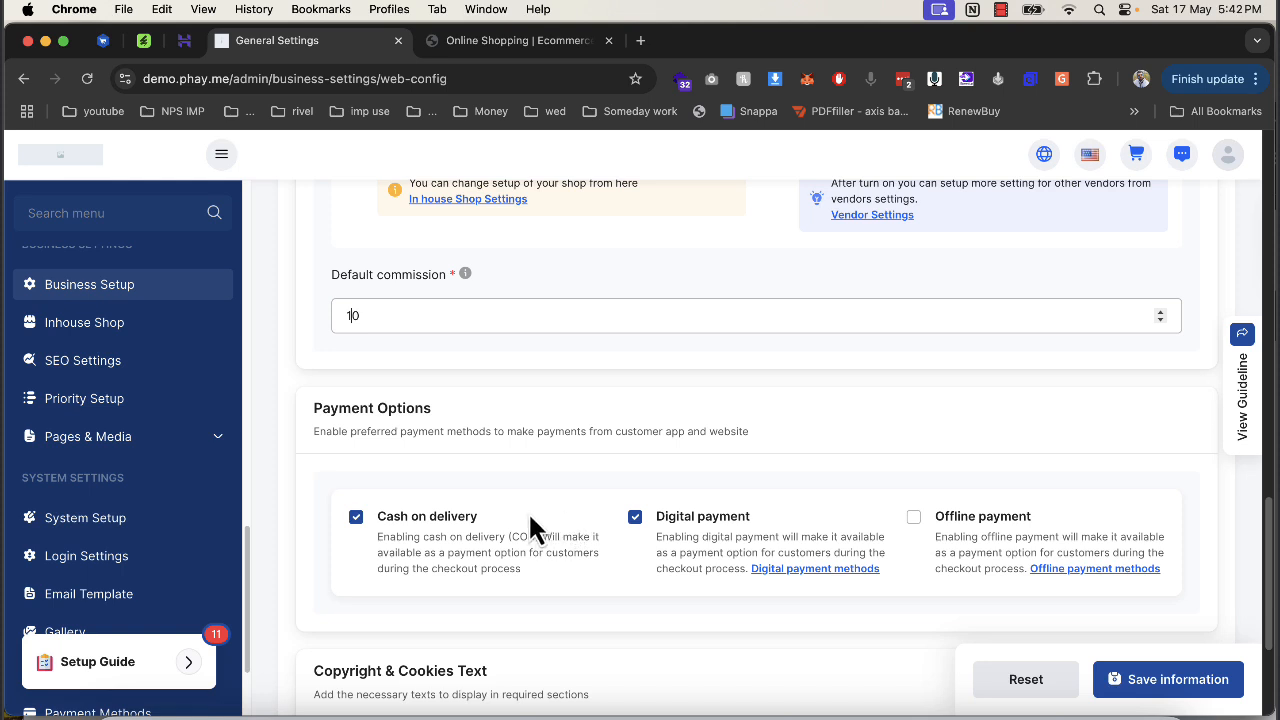
drag(389, 537, 530, 600)
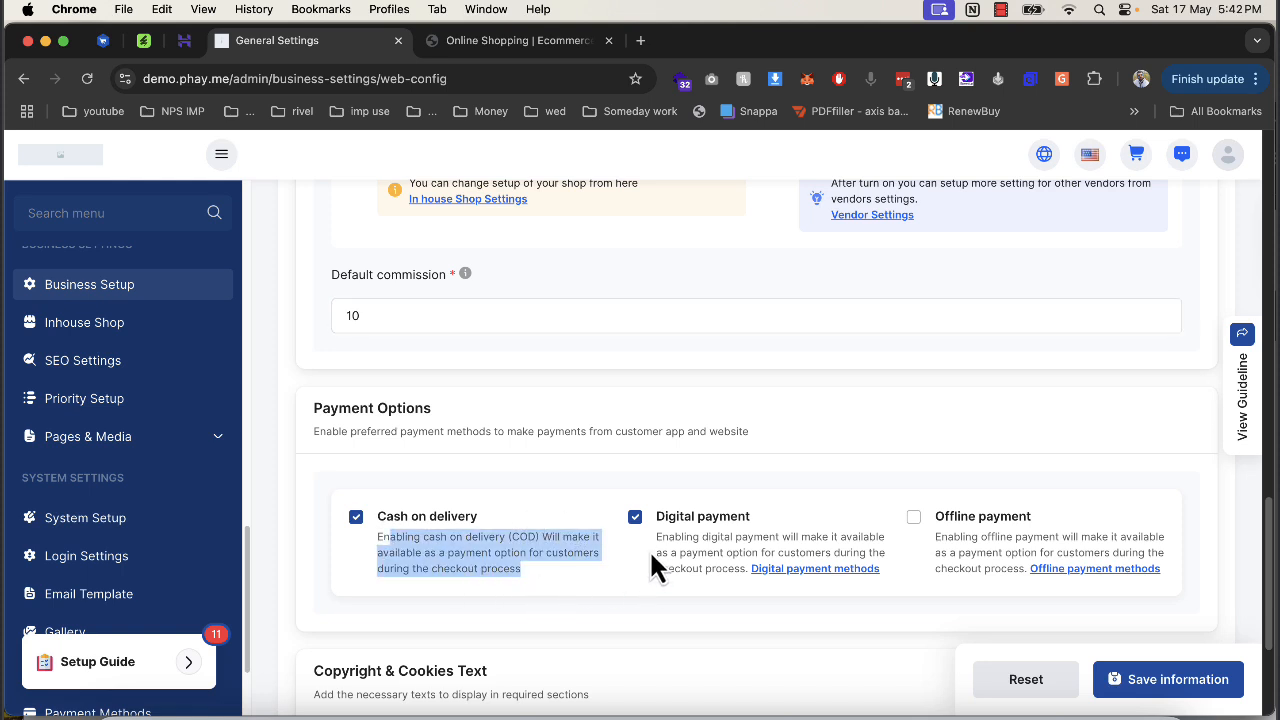
drag(654, 540, 752, 617)
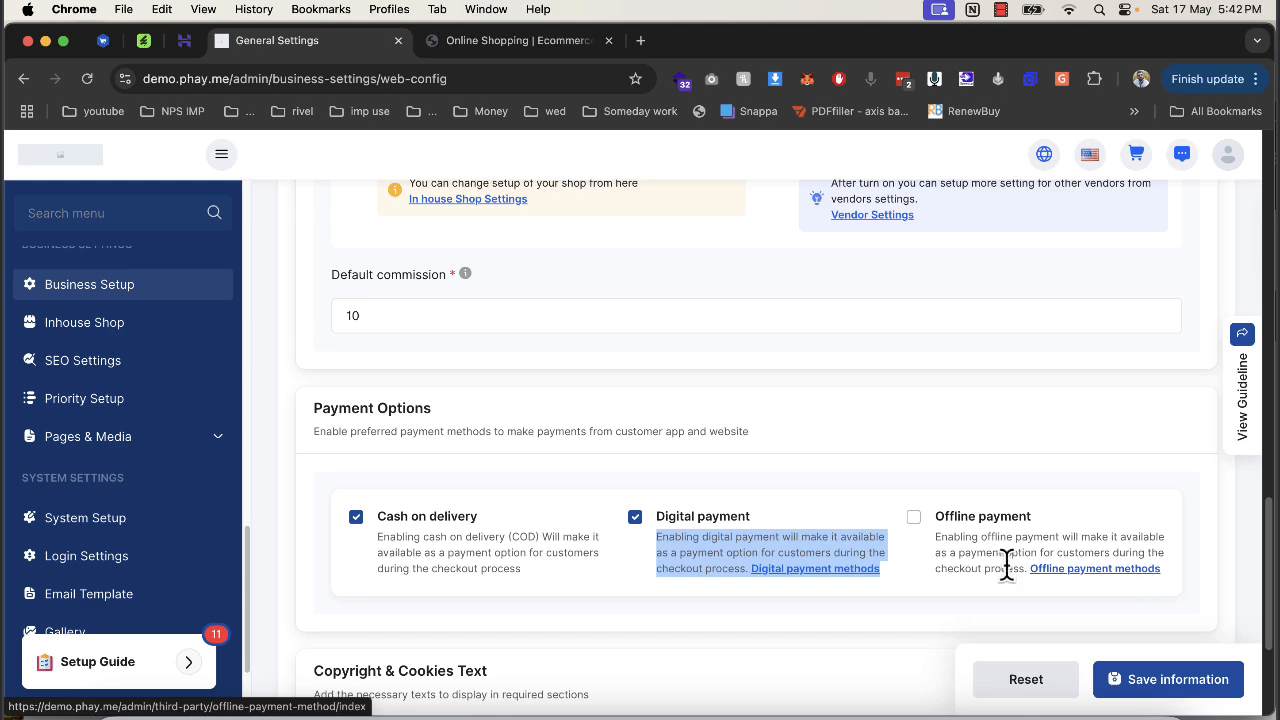
scroll(1005, 563, down, 2)
scroll(966, 574, down, 2)
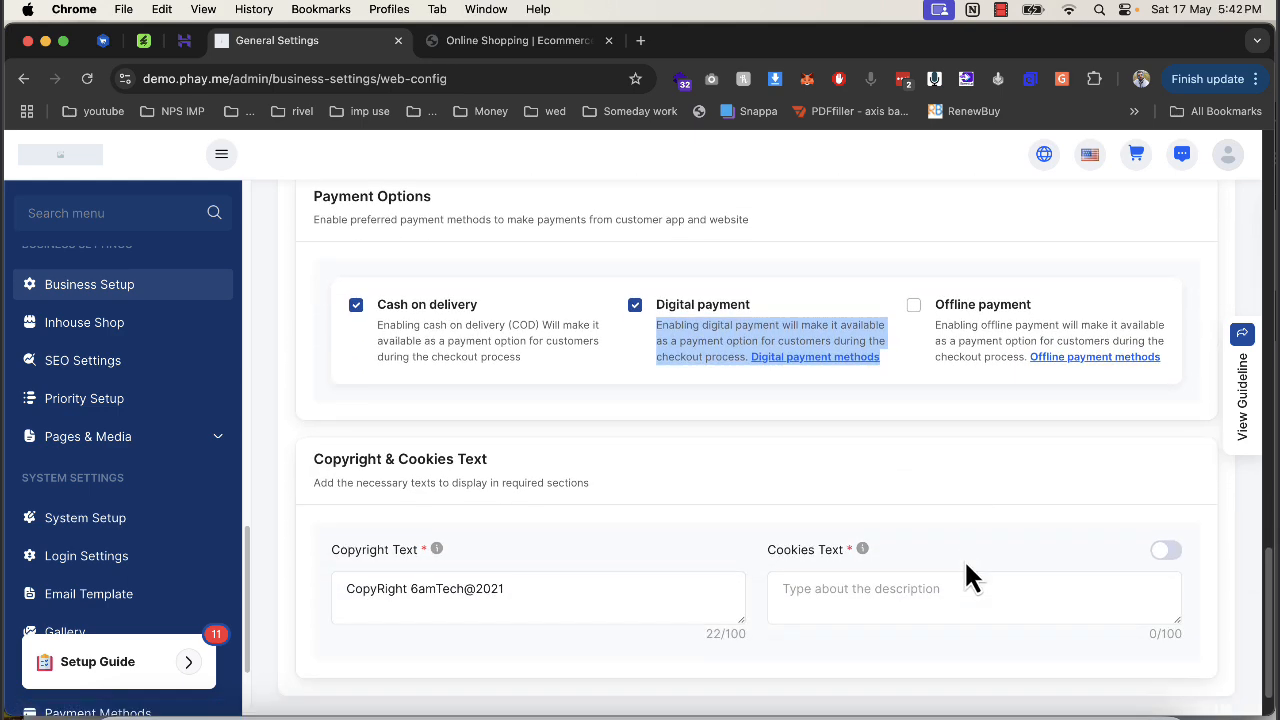
Enter 'asdasd' as the cookies text and try saving the general settings.
click(872, 584)
text(asdasd)
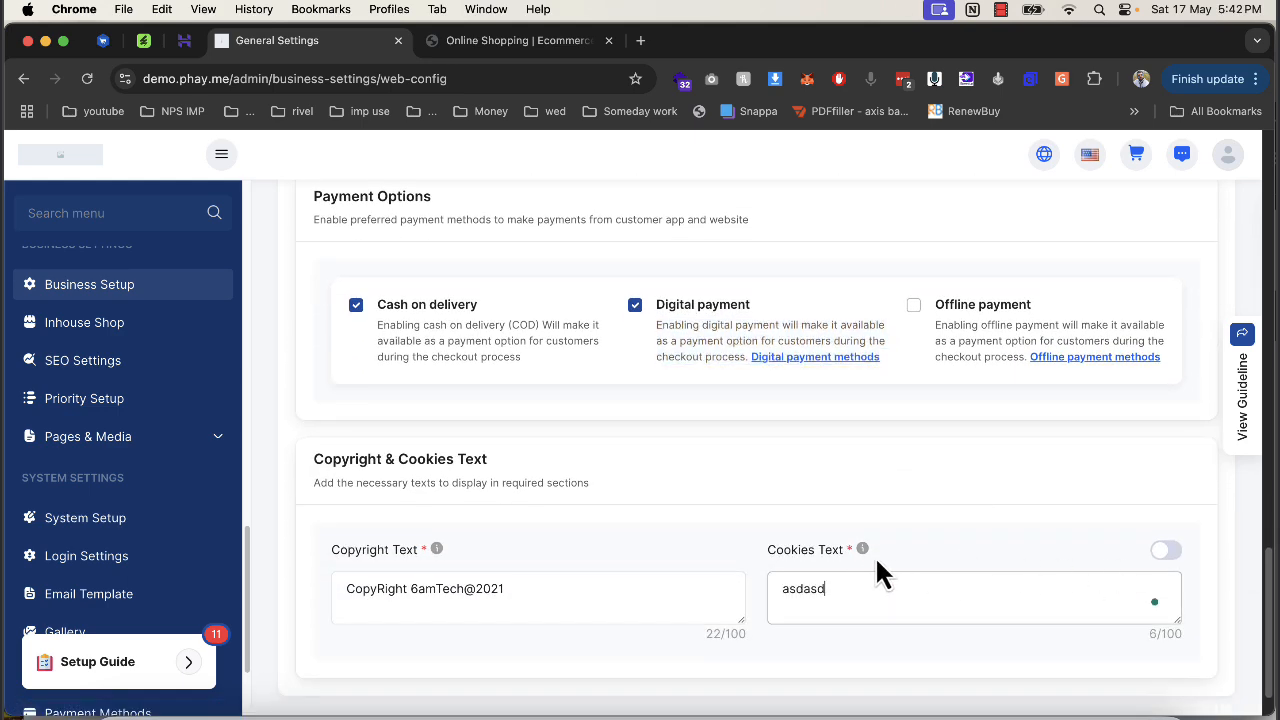
scroll(840, 570, down, 1)
click(1132, 679)
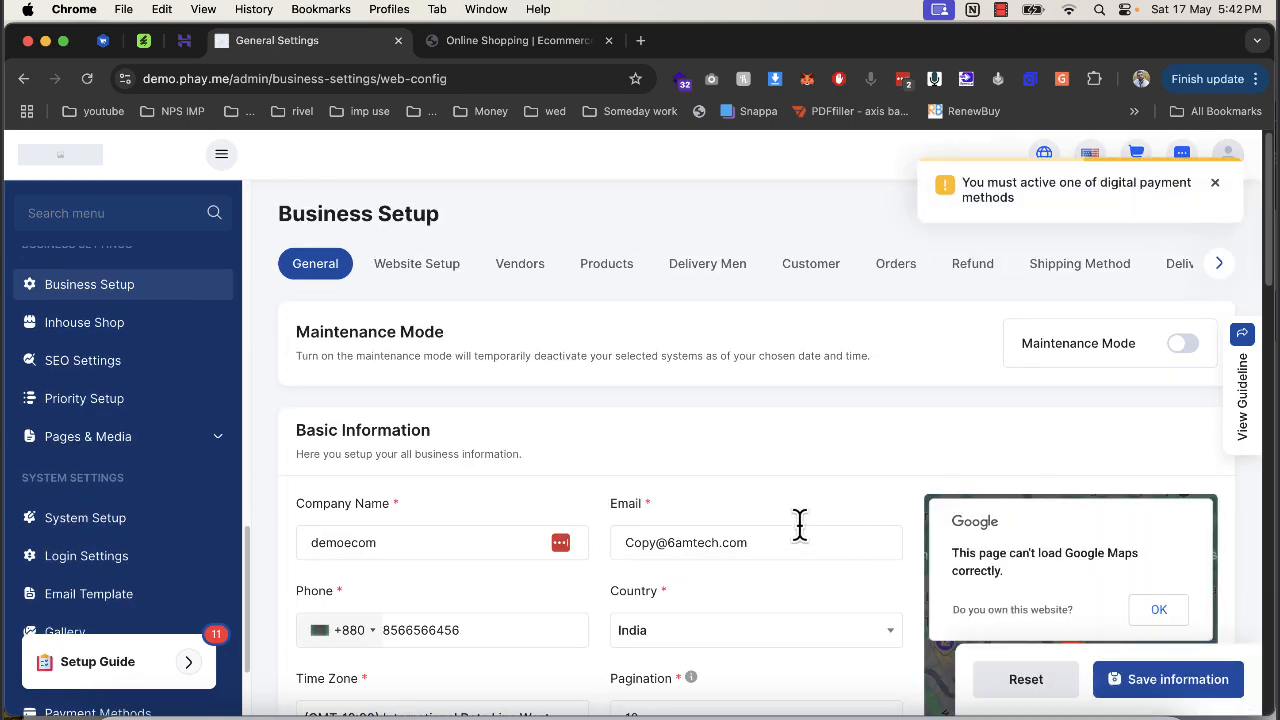
Turn off digital payment and save the general settings successfully.
scroll(800, 524, down, 15)
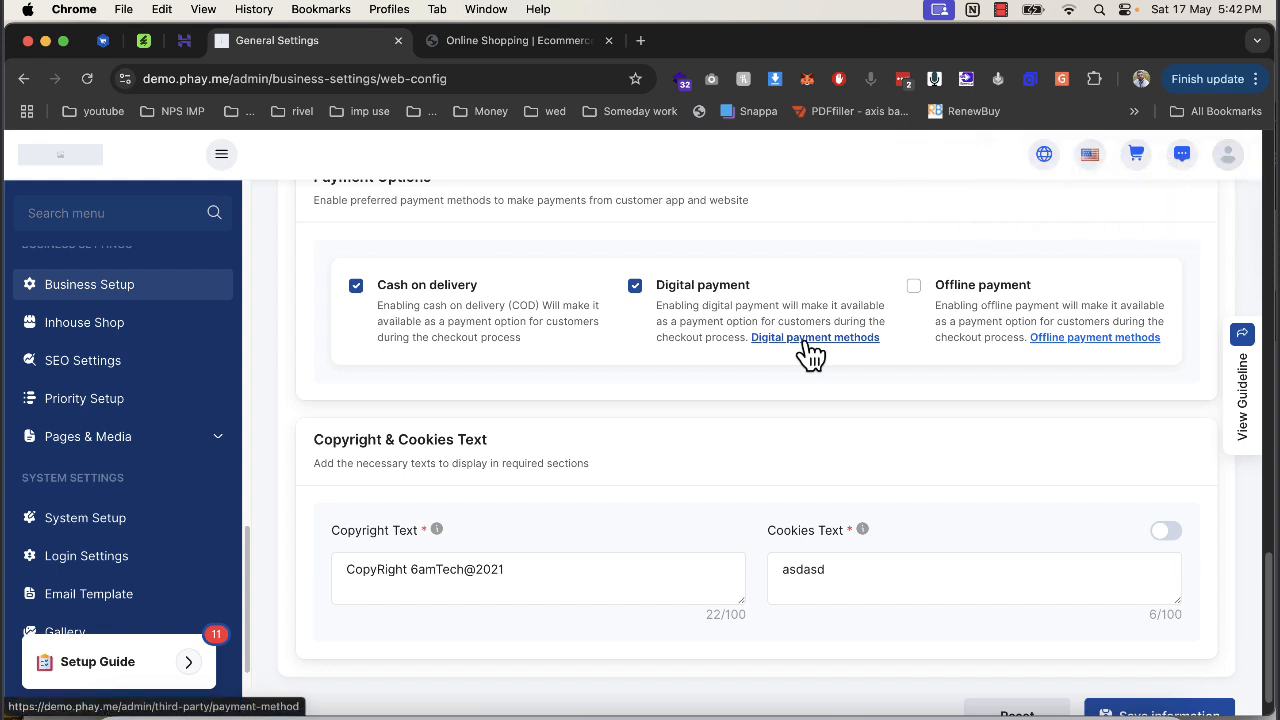
right_click(806, 340)
click(824, 330)
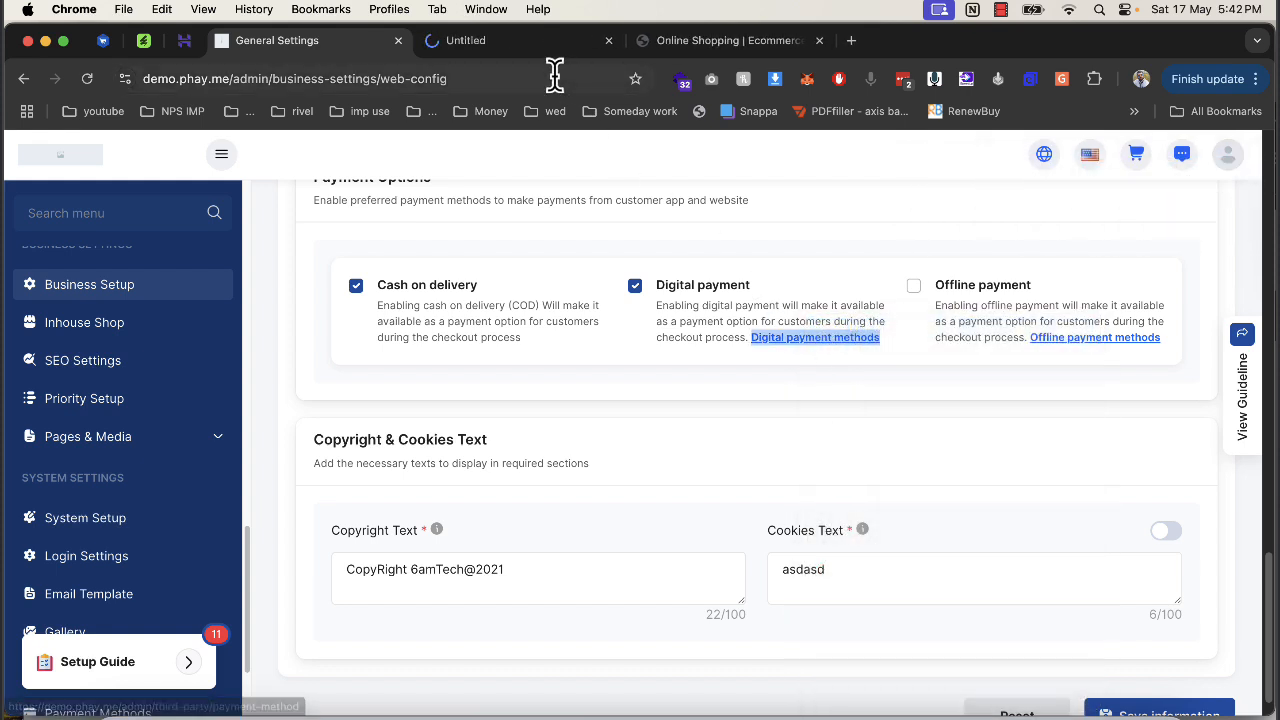
click(635, 286)
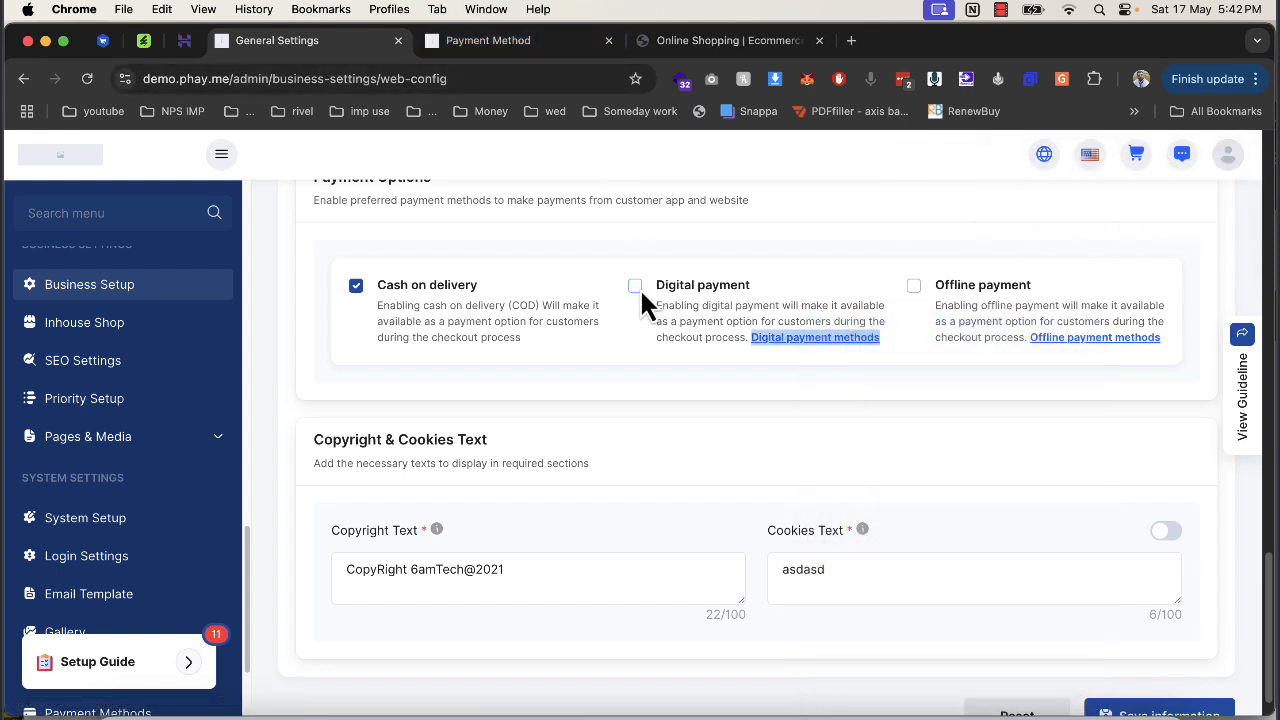
click(608, 41)
scroll(690, 360, up, 10)
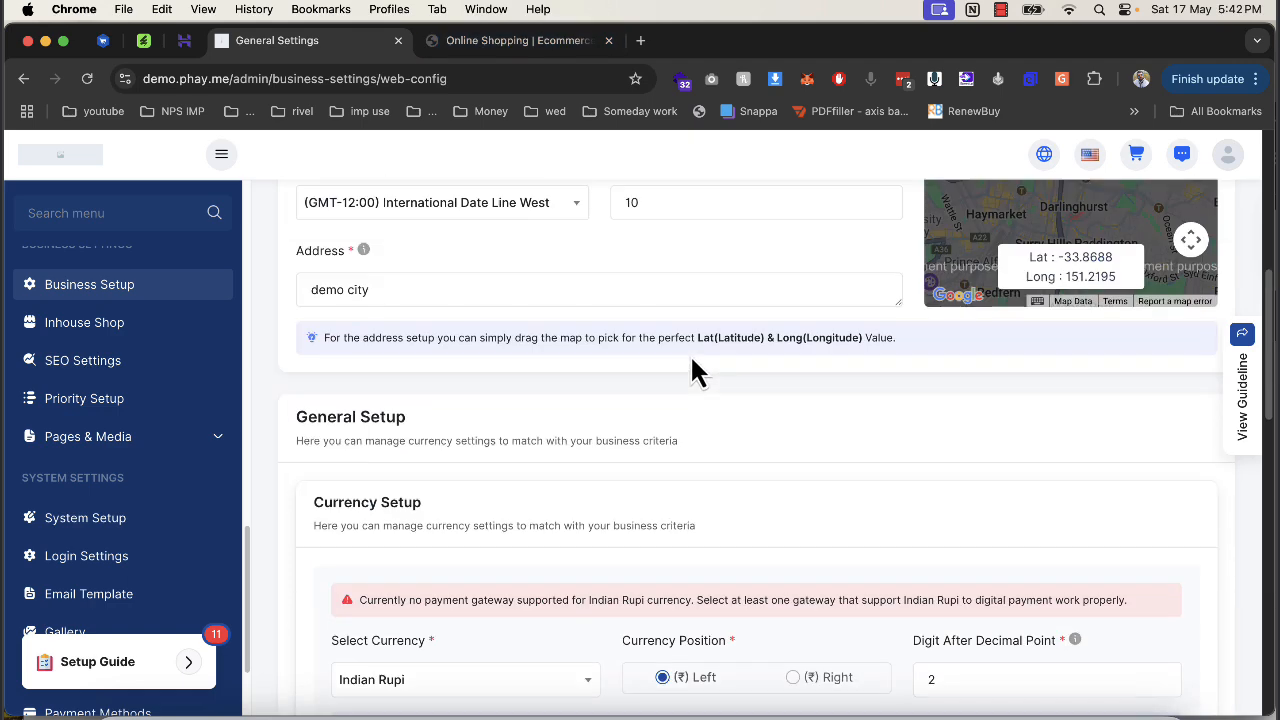
scroll(690, 360, down, 10)
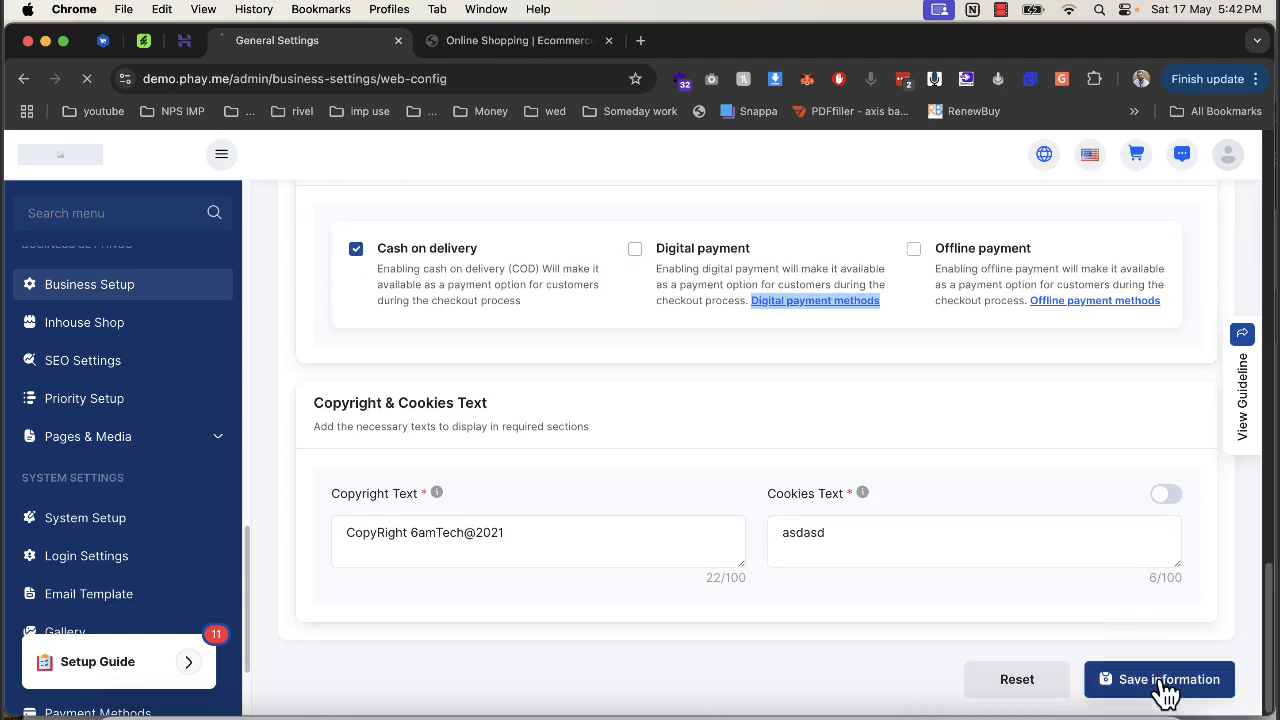
click(1166, 691)
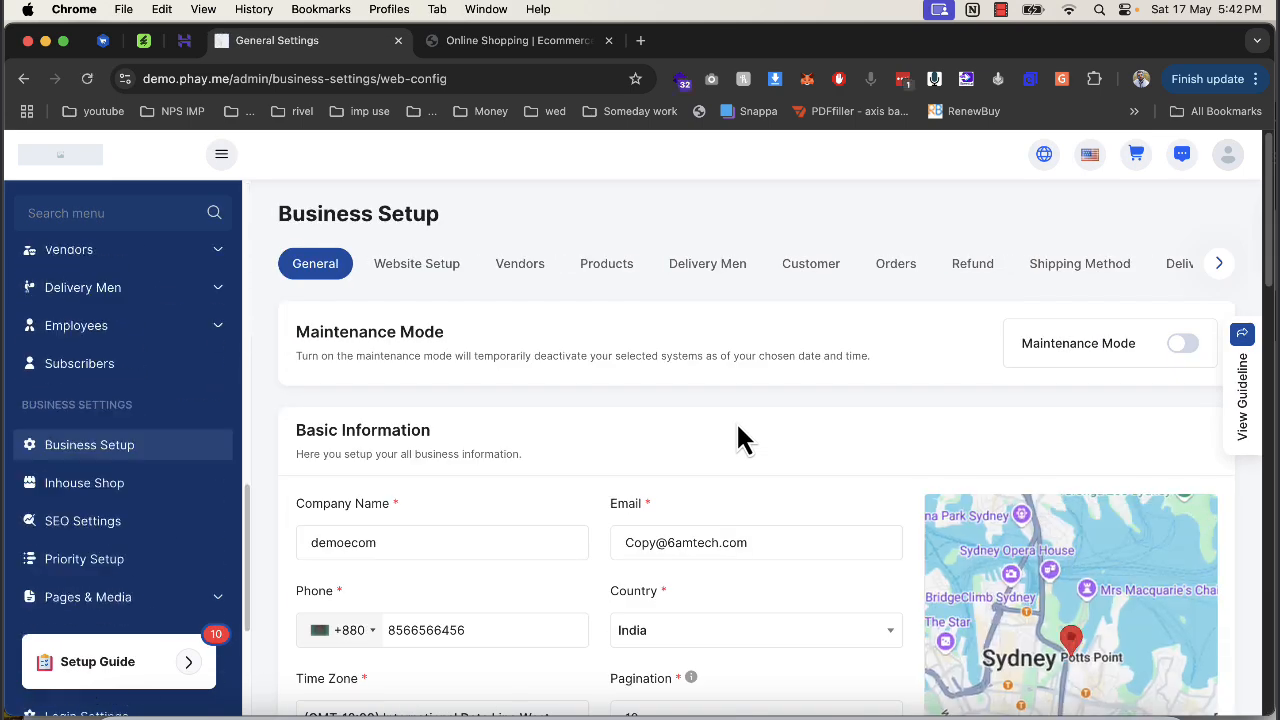
click(215, 682)
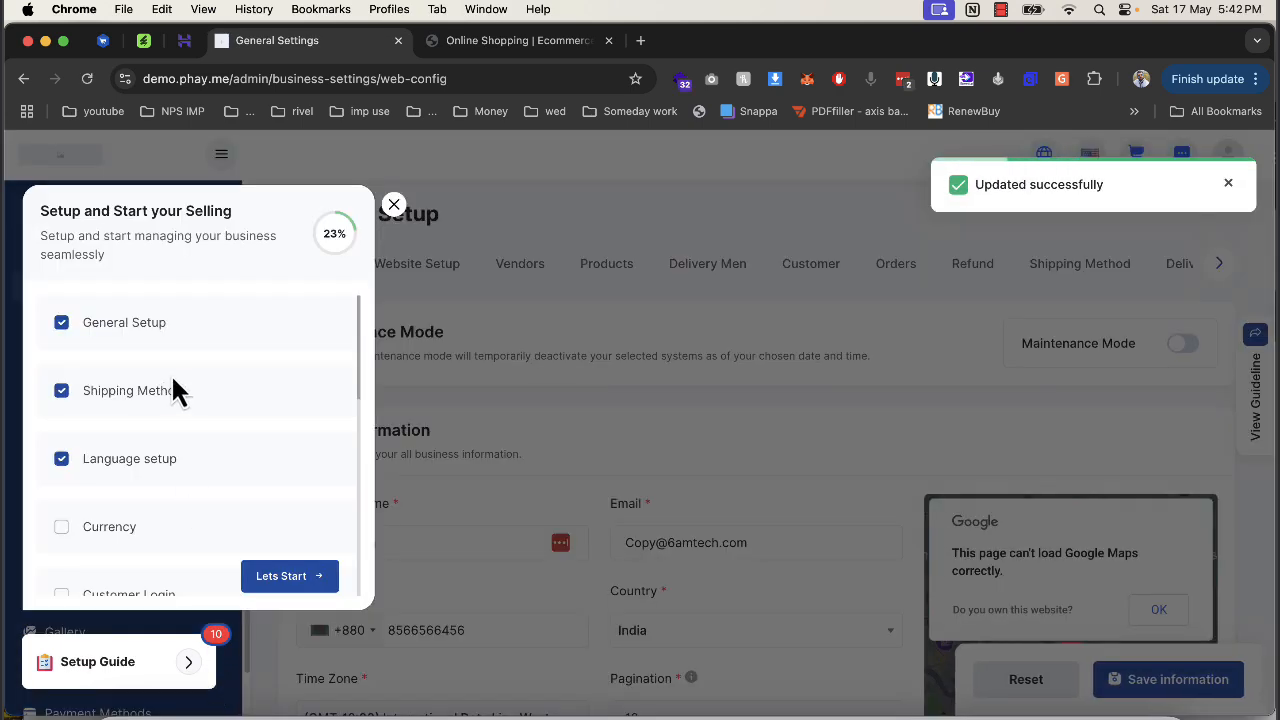
Close the setup guide and go to the Website Setup settings.
click(414, 286)
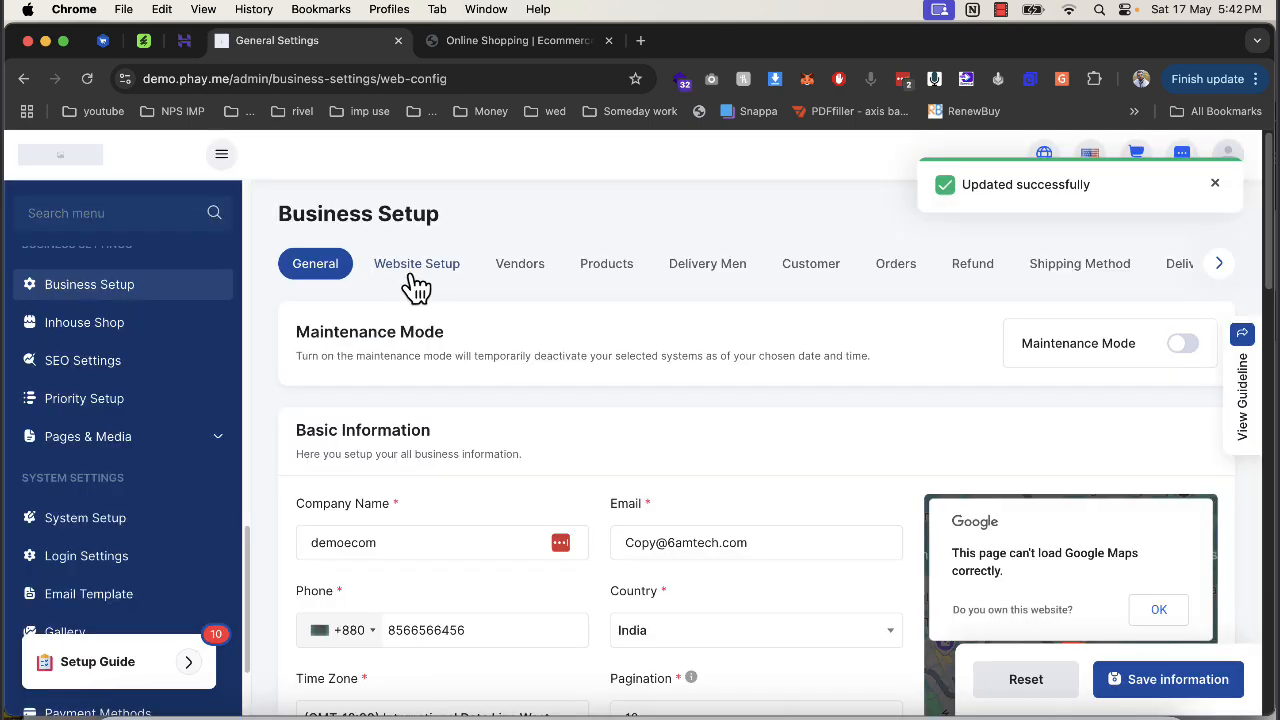
click(416, 285)
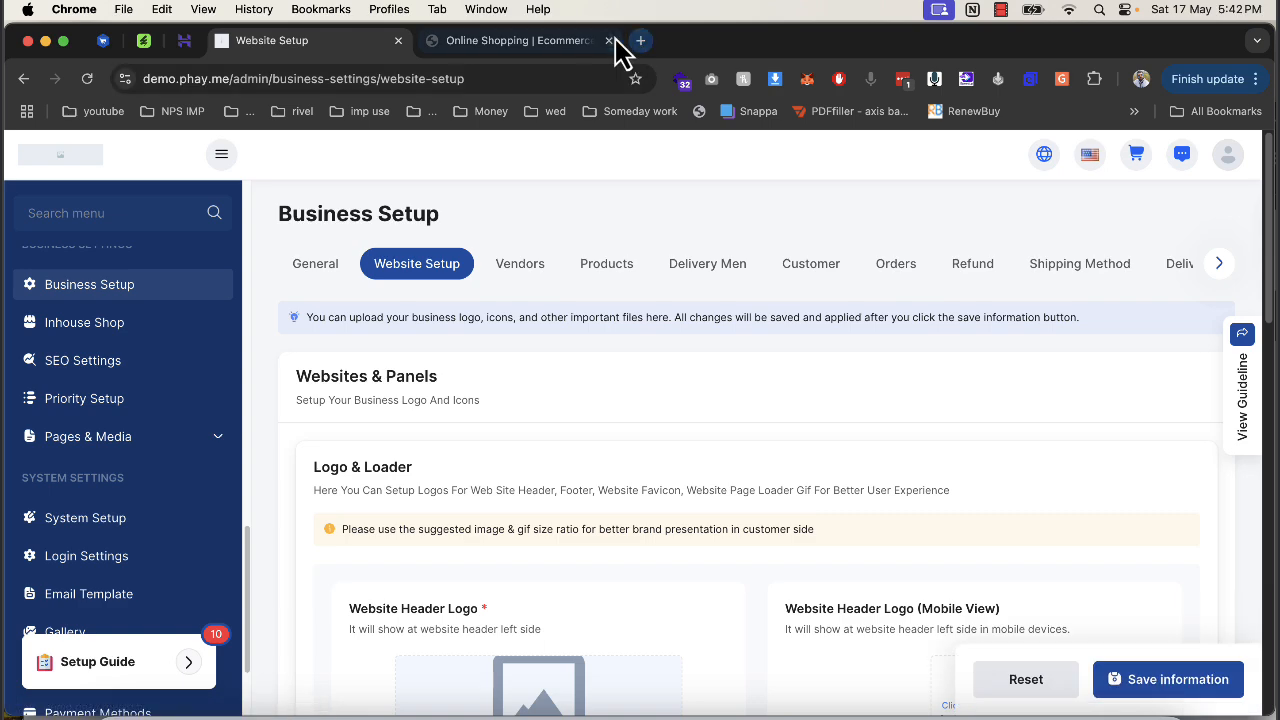
click(608, 41)
scroll(583, 456, down, 3)
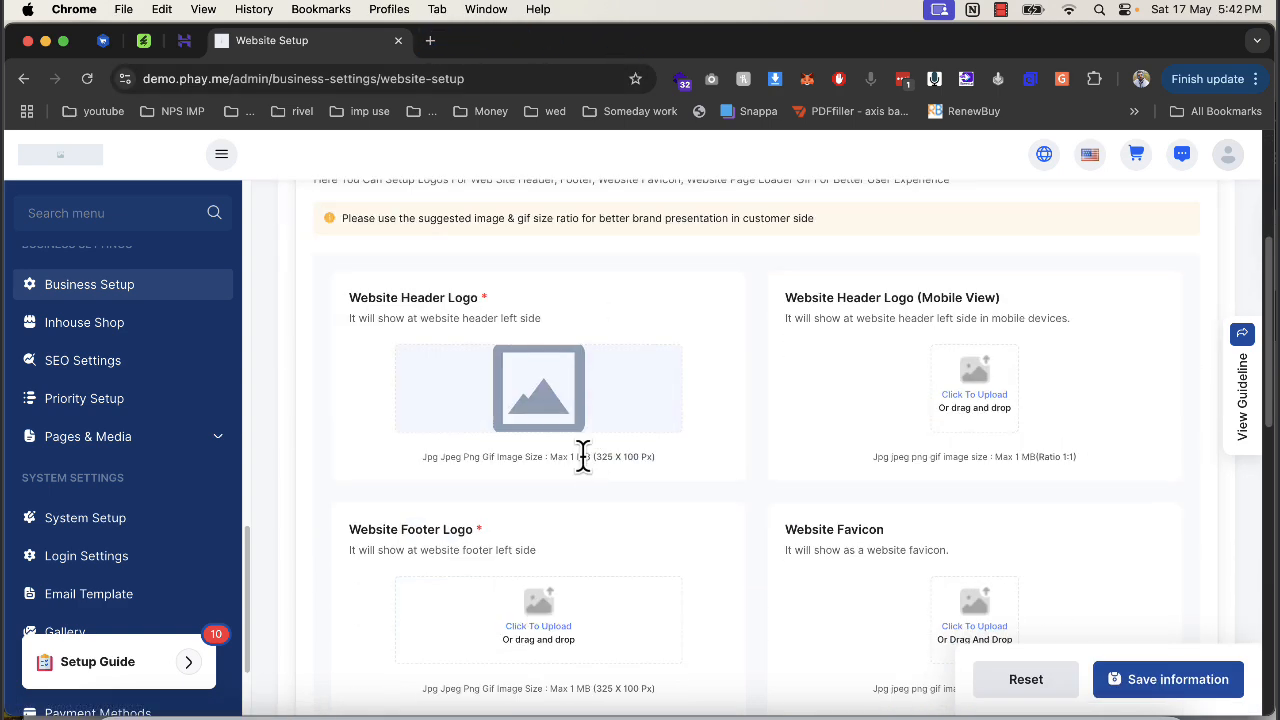
Upload bird-colorful-logo as the header, mobile, and footer logos and favicon.
click(540, 400)
click(400, 264)
scroll(770, 400, down, 10)
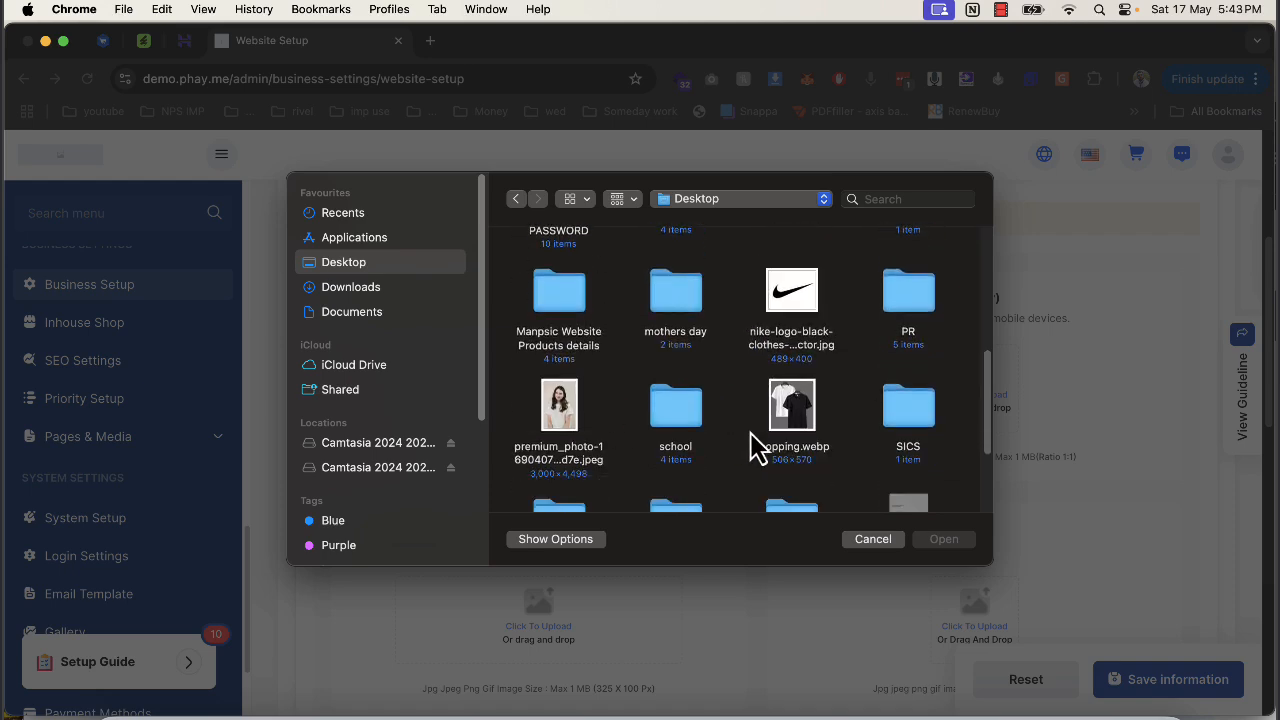
scroll(757, 443, up, 10)
double_click(570, 405)
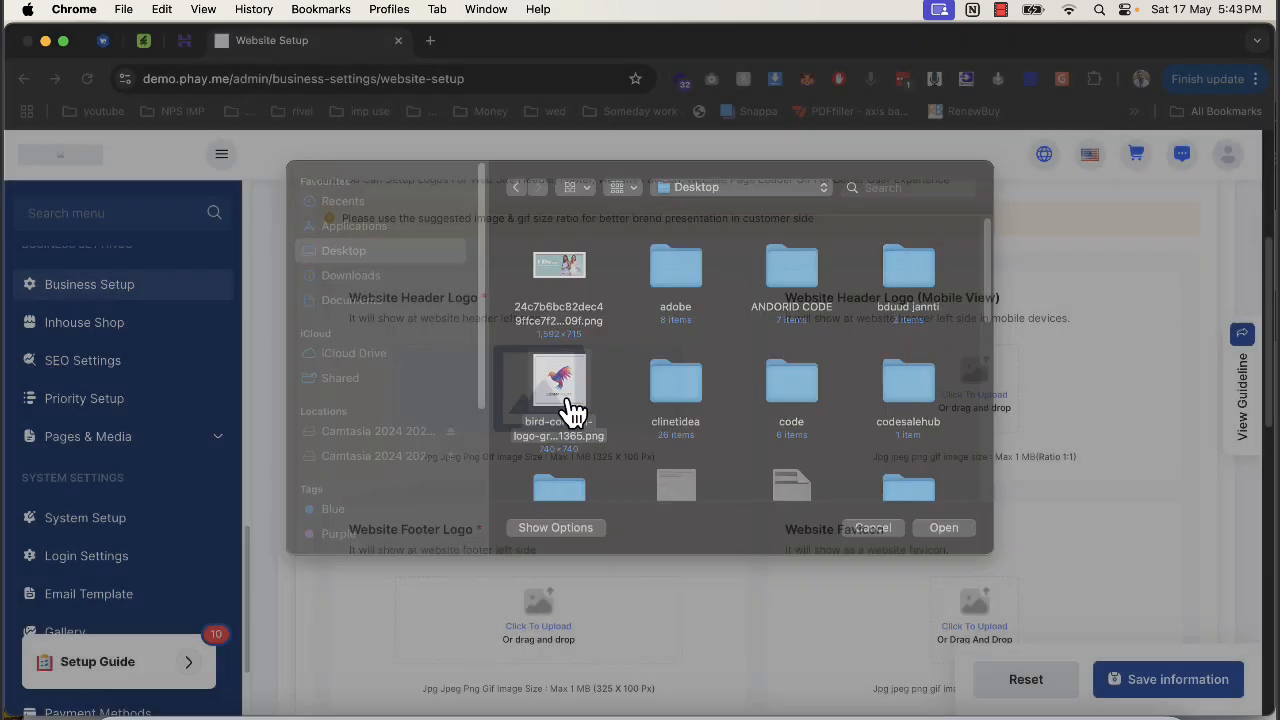
click(974, 395)
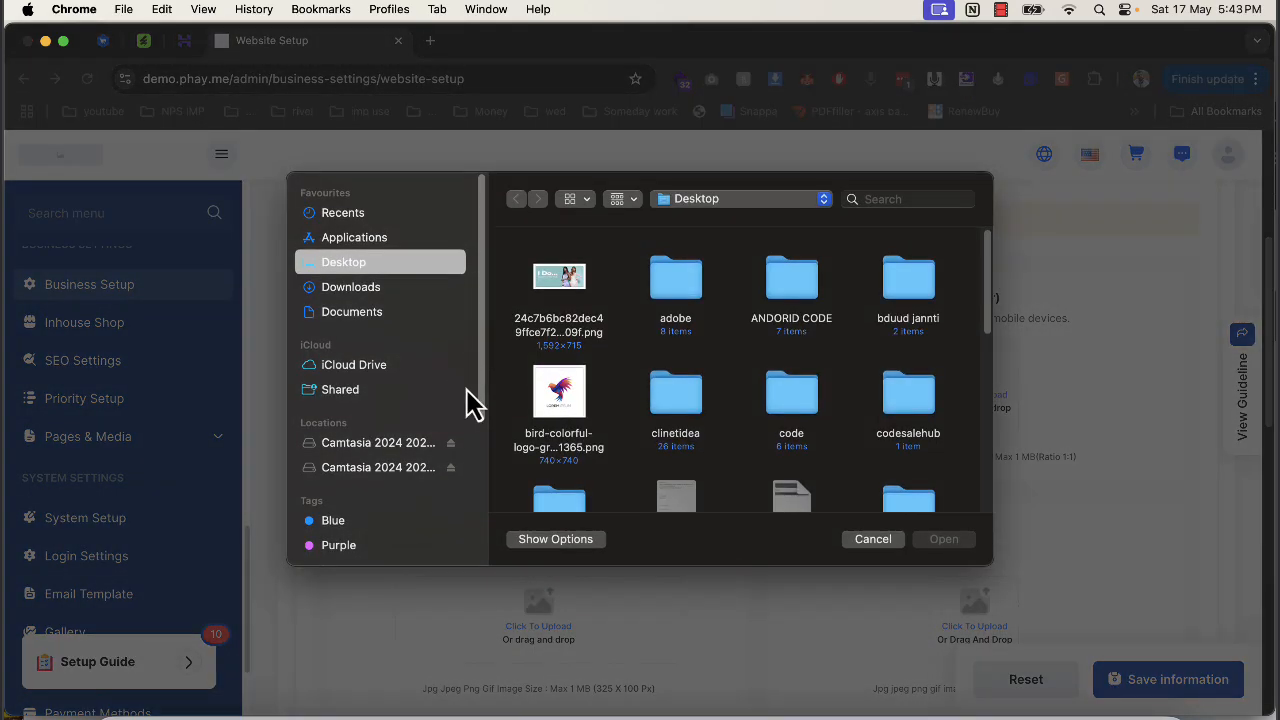
double_click(555, 392)
click(526, 632)
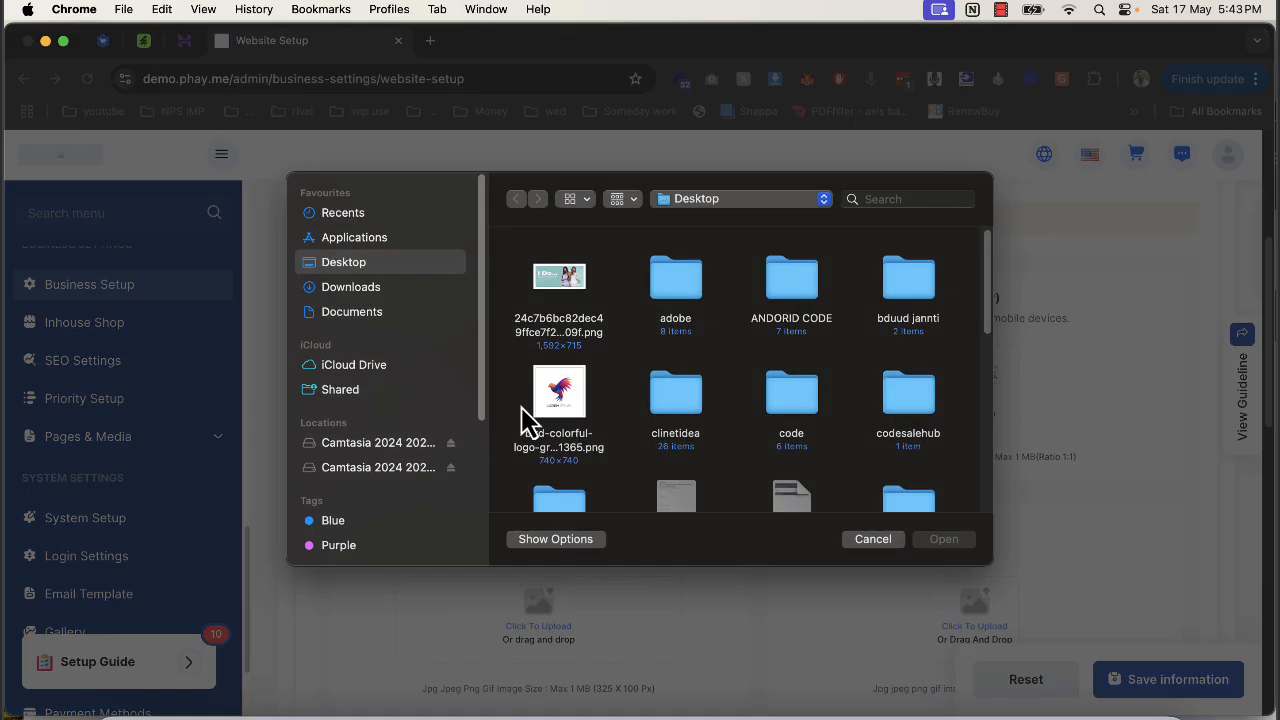
double_click(555, 393)
click(978, 630)
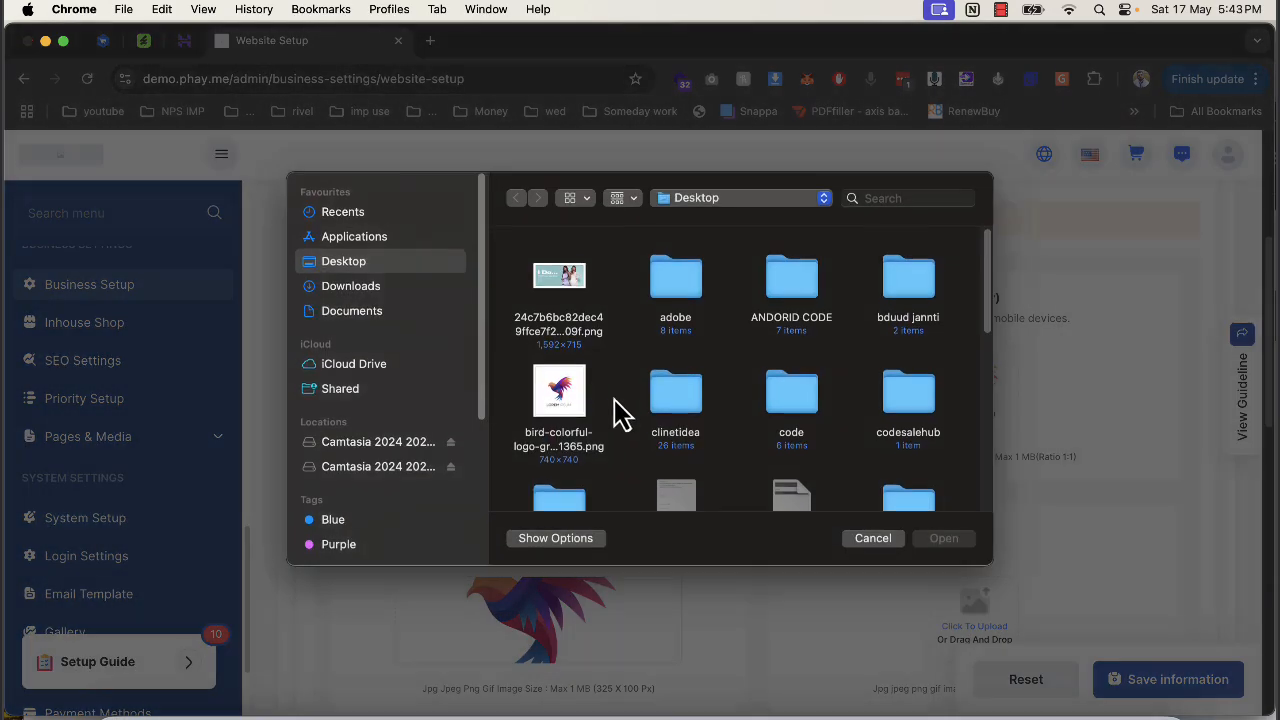
double_click(575, 405)
Set the bird logo as Loading GIF and save, which fails on the web logo file type.
scroll(657, 528, down, 8)
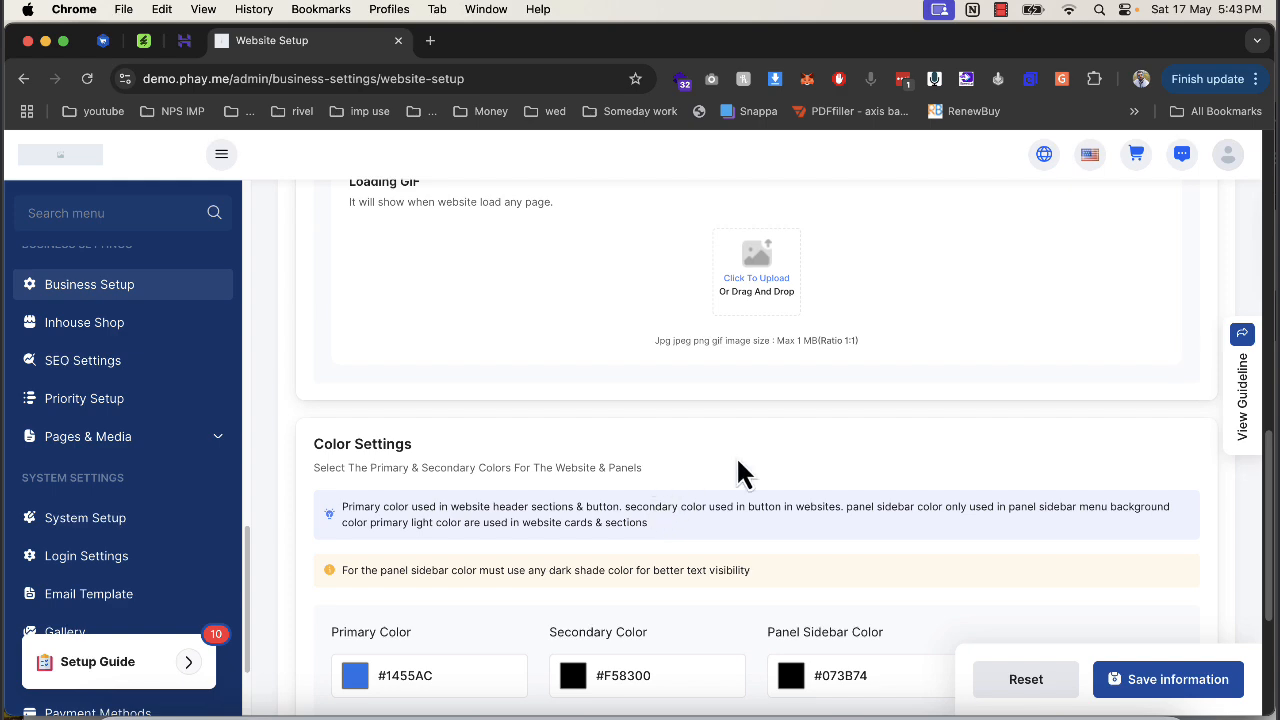
click(785, 305)
double_click(555, 395)
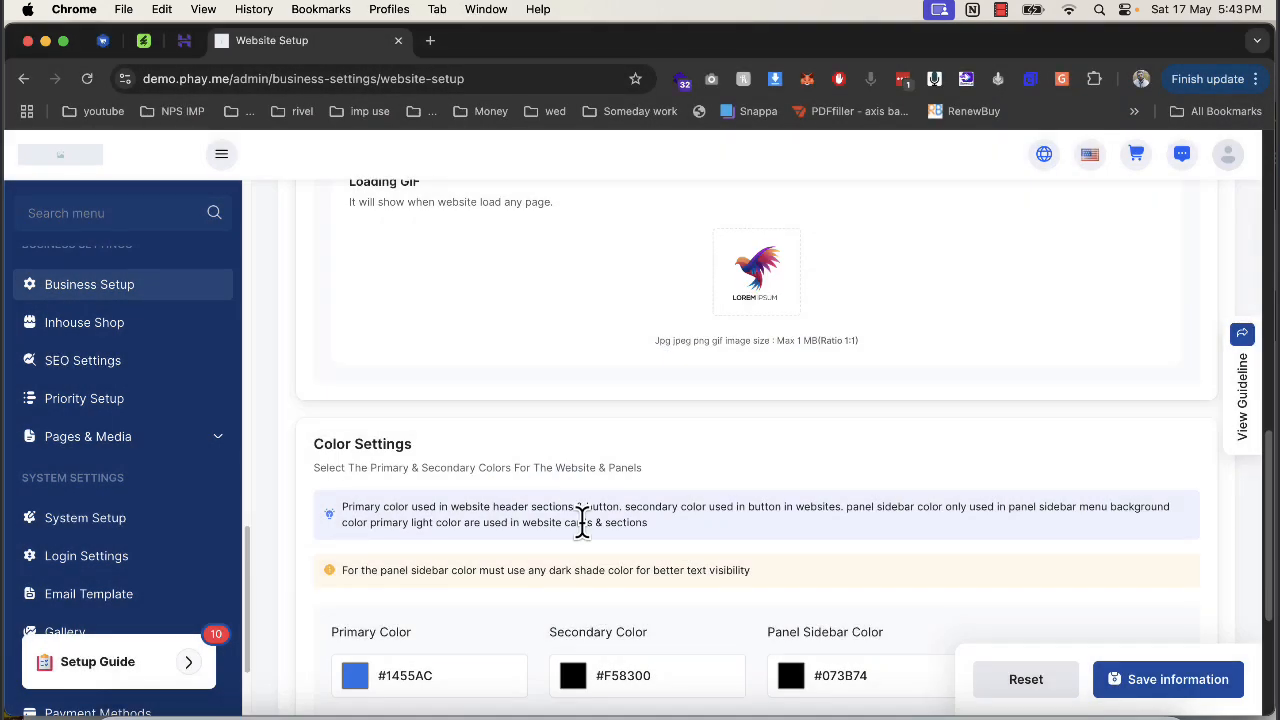
scroll(582, 522, down, 3)
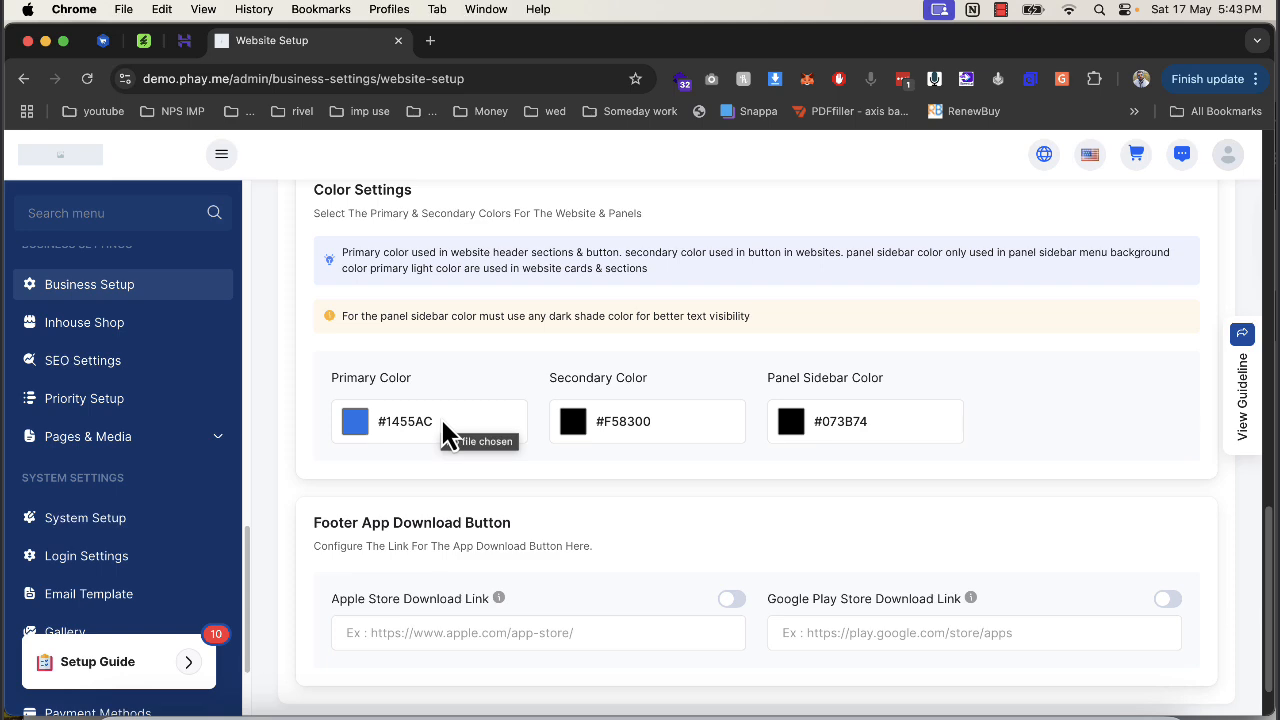
scroll(440, 416, up, 5)
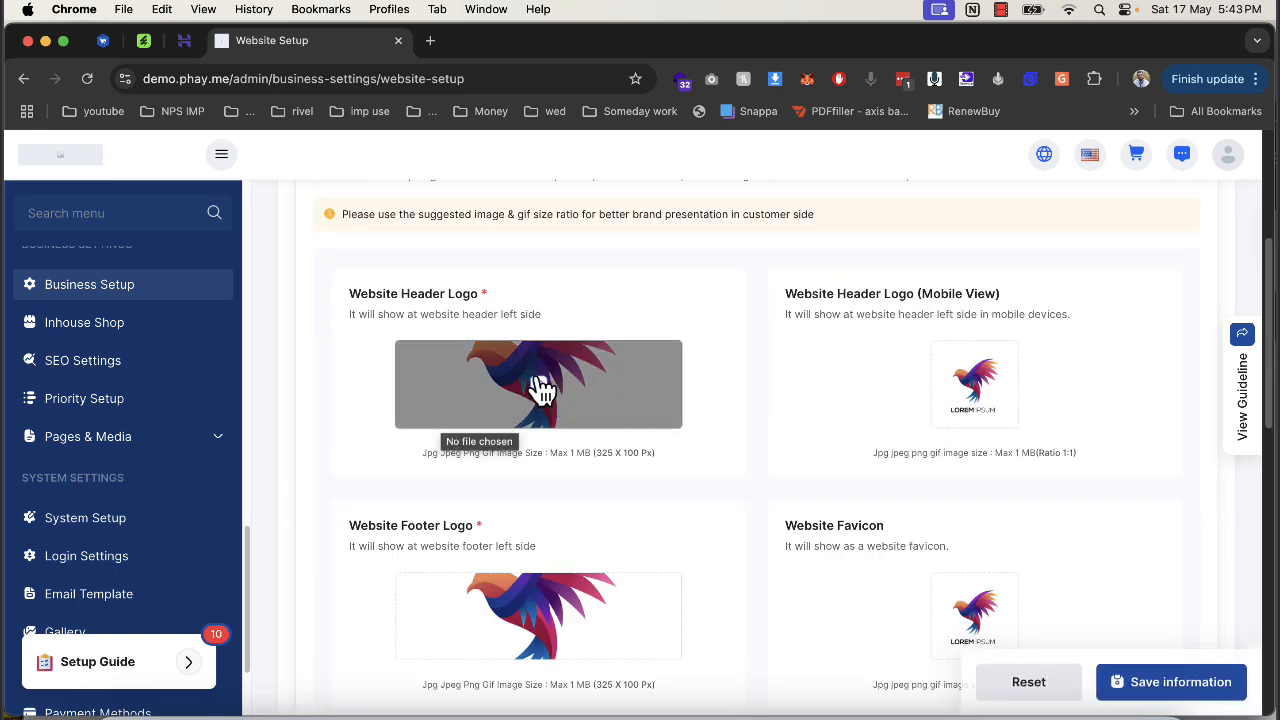
scroll(503, 537, down, 8)
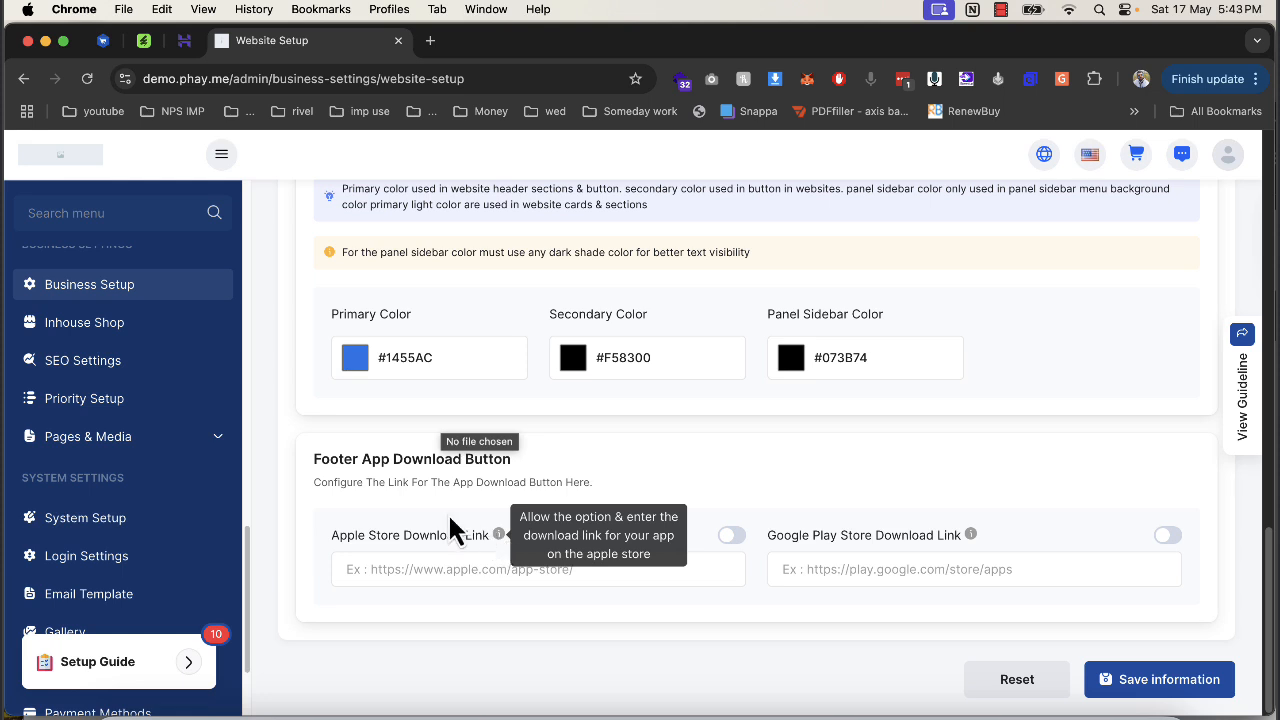
drag(328, 458, 512, 459)
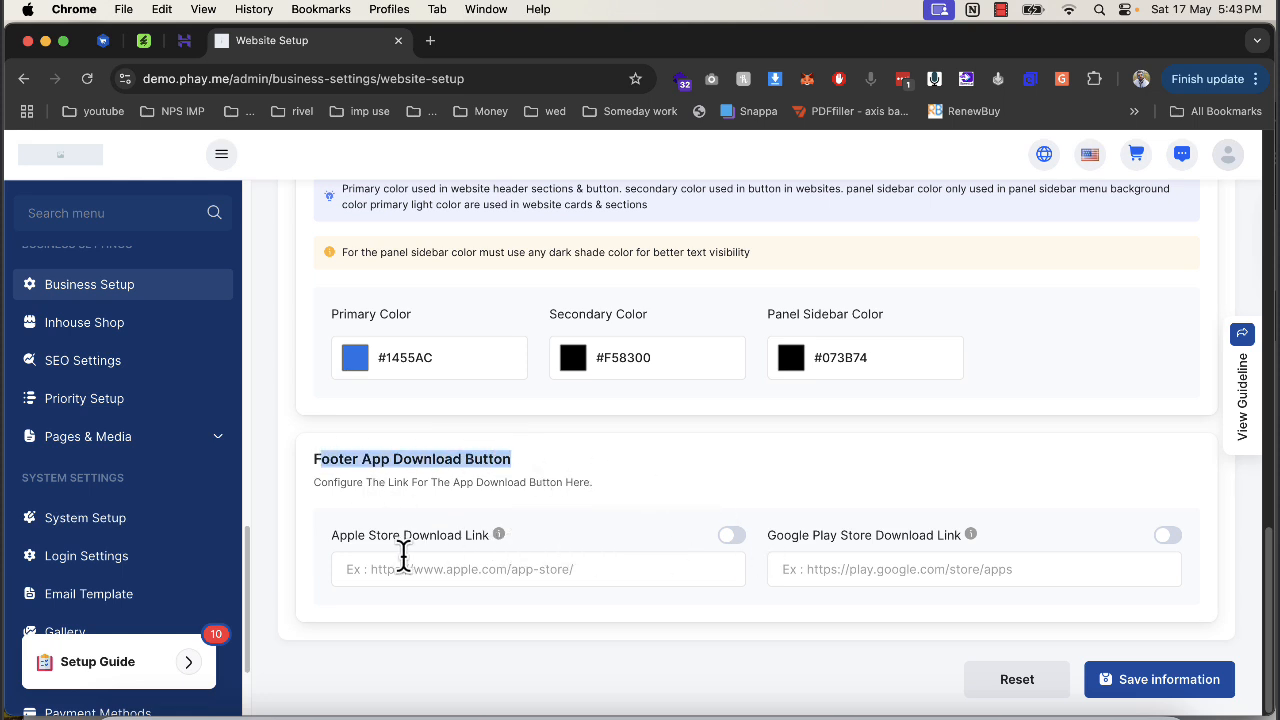
drag(340, 557, 518, 548)
drag(783, 536, 900, 537)
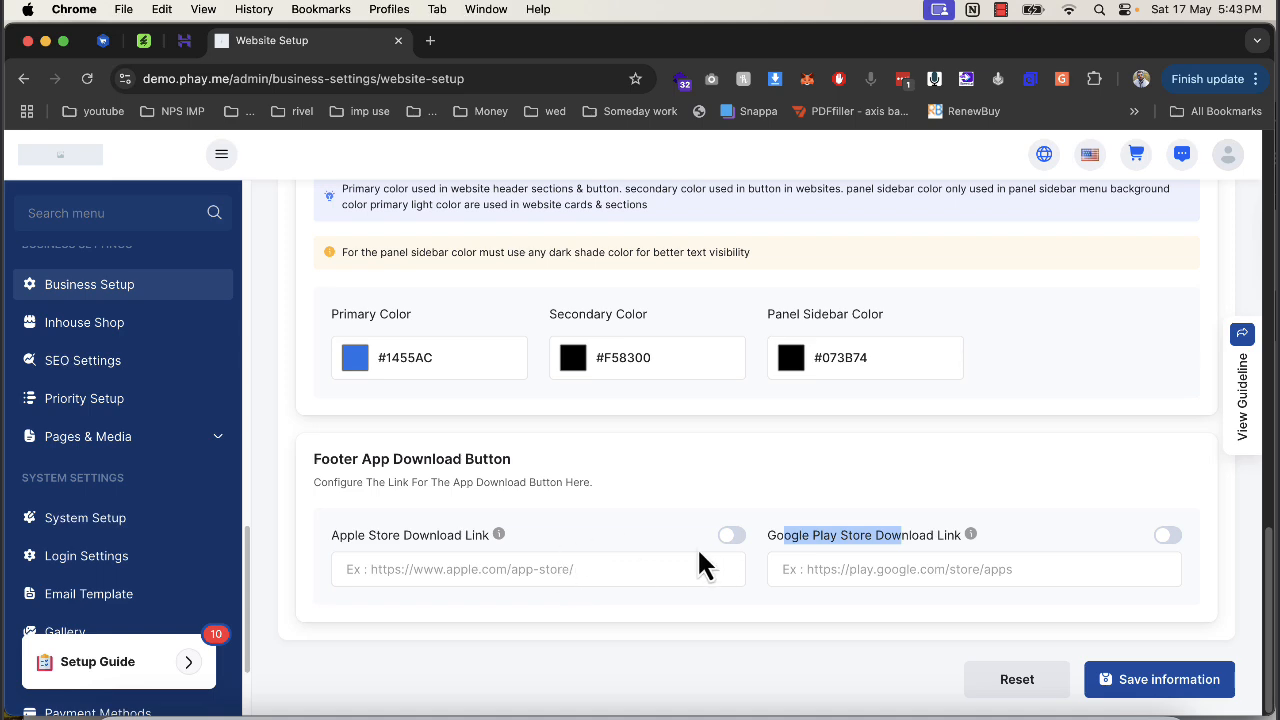
click(1125, 680)
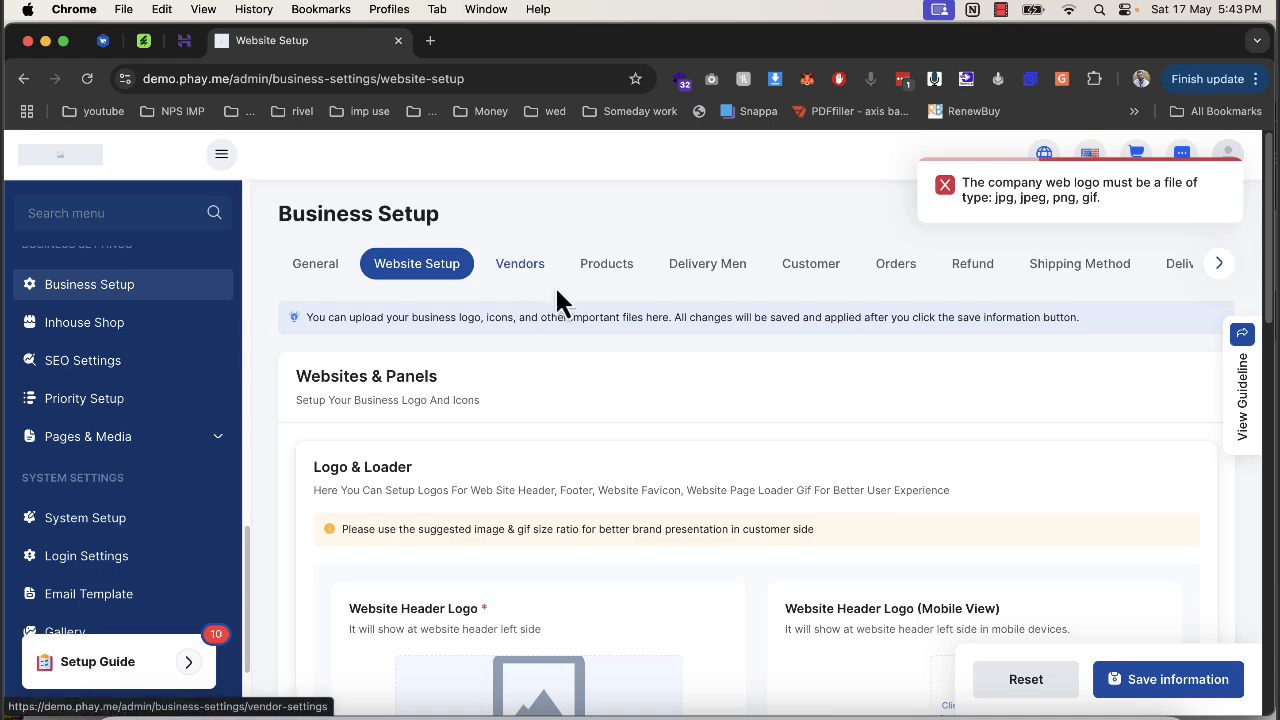
Upload the nike-logo jpg as both the header logo and the mobile view logo.
scroll(714, 404, down, 5)
scroll(707, 404, up, 5)
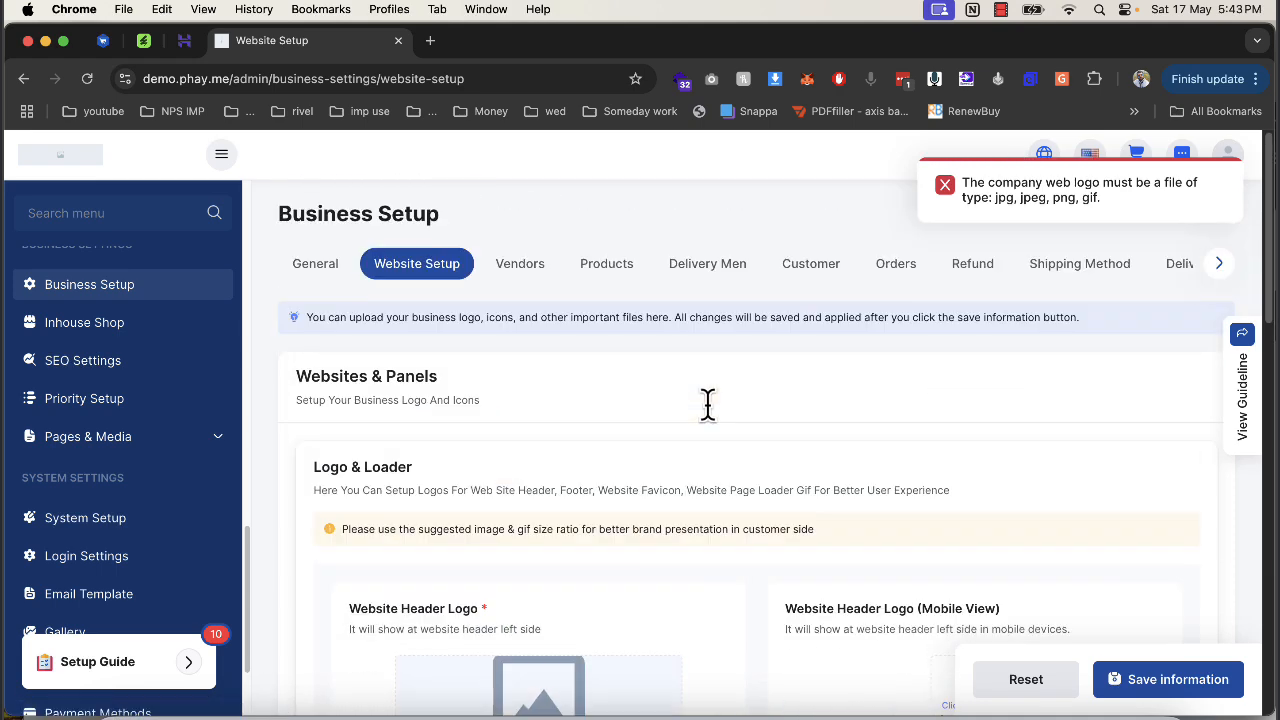
scroll(790, 443, down, 4)
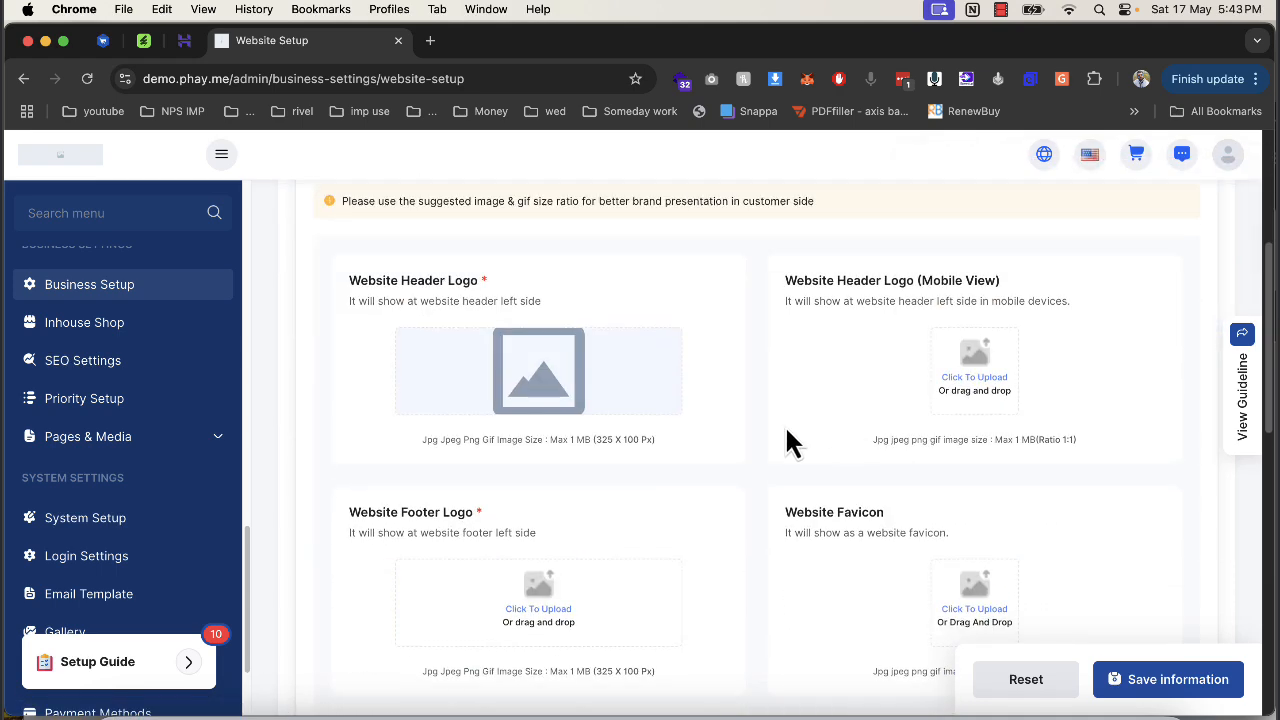
click(541, 380)
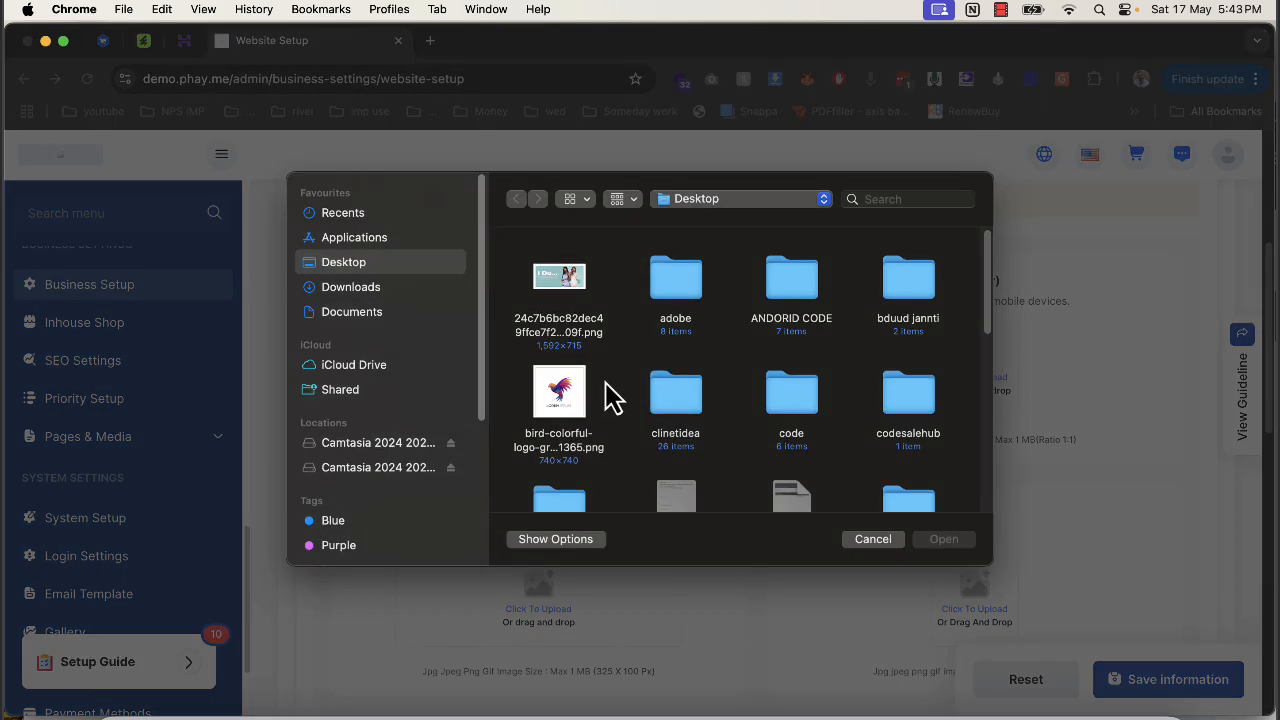
scroll(598, 408, down, 10)
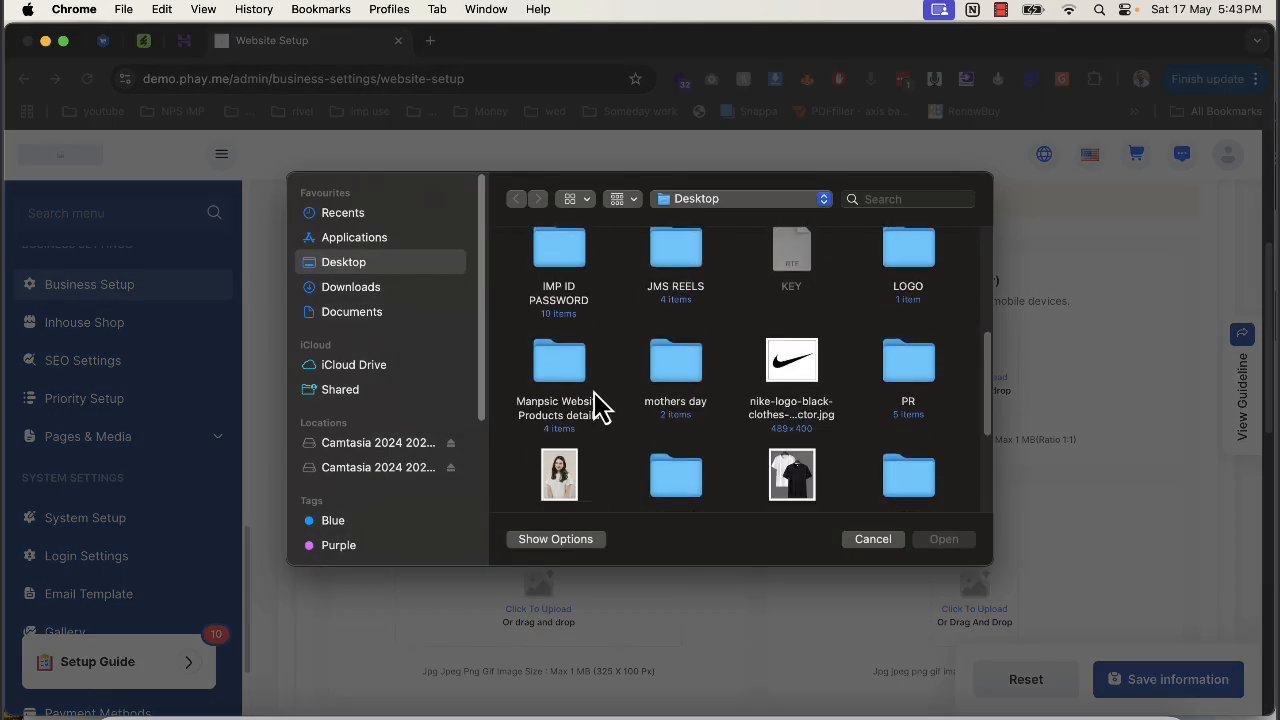
click(791, 272)
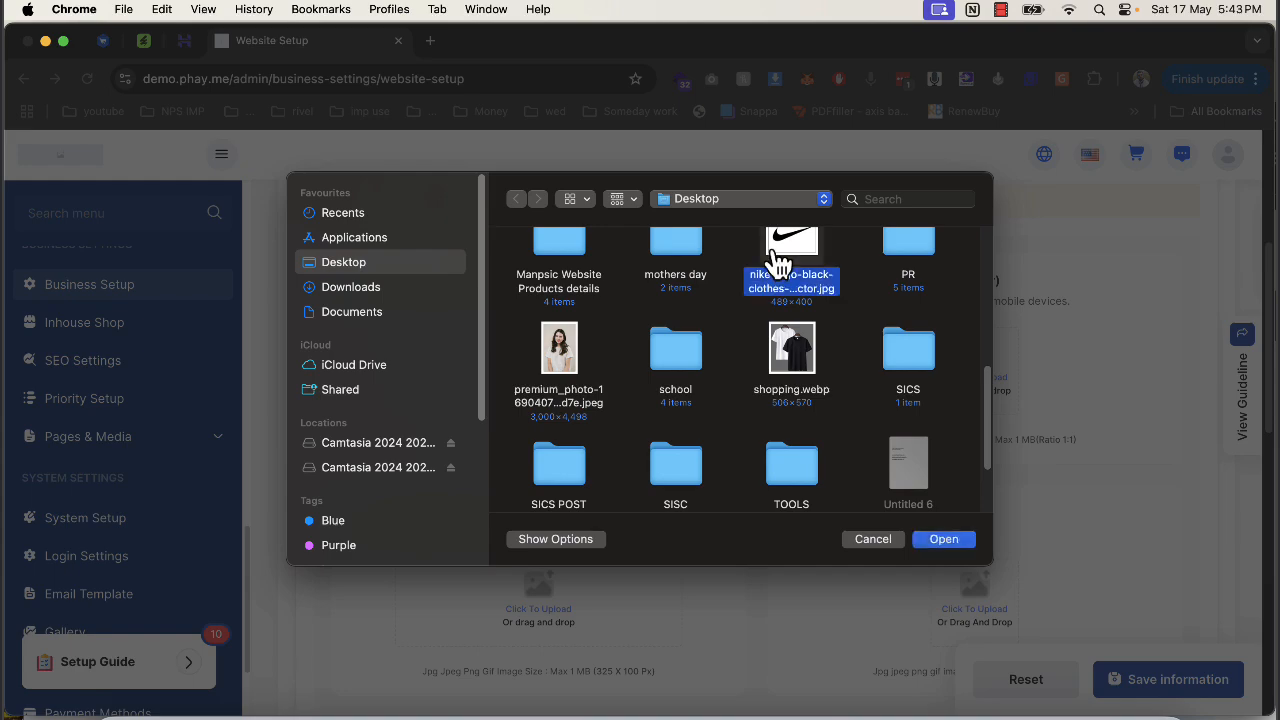
click(943, 539)
click(979, 377)
scroll(780, 405, down, 8)
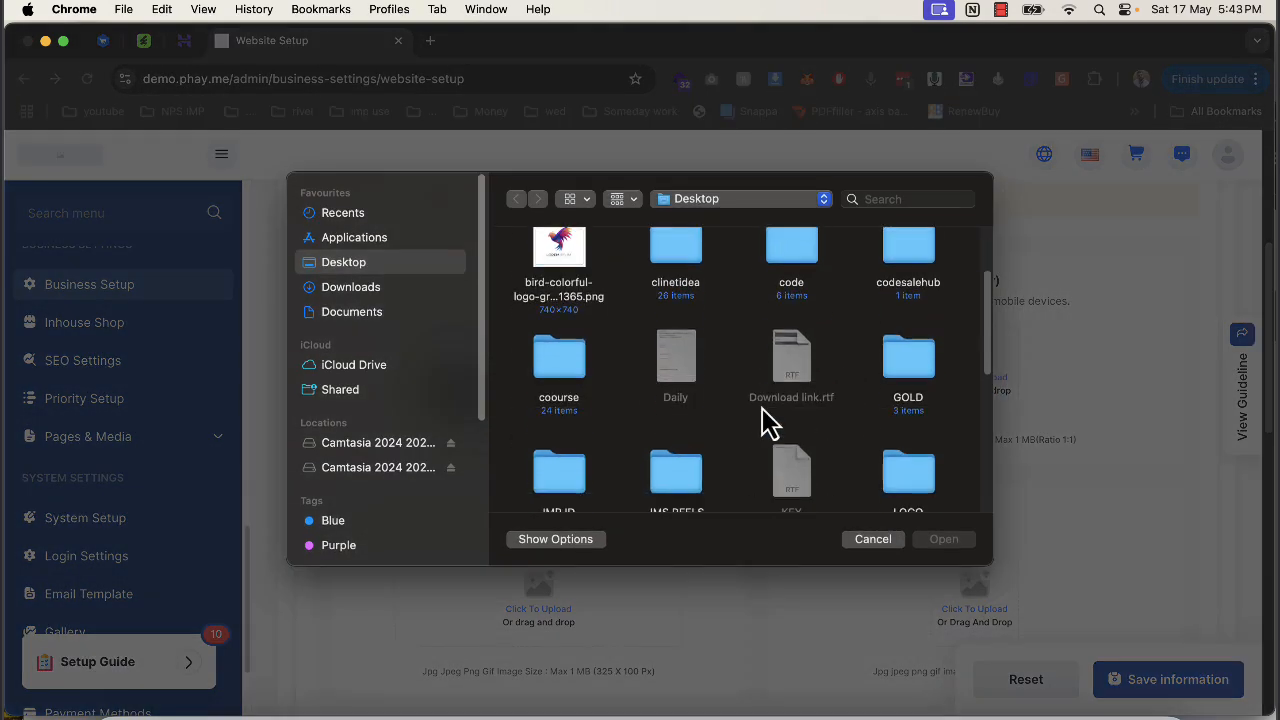
click(791, 430)
double_click(791, 435)
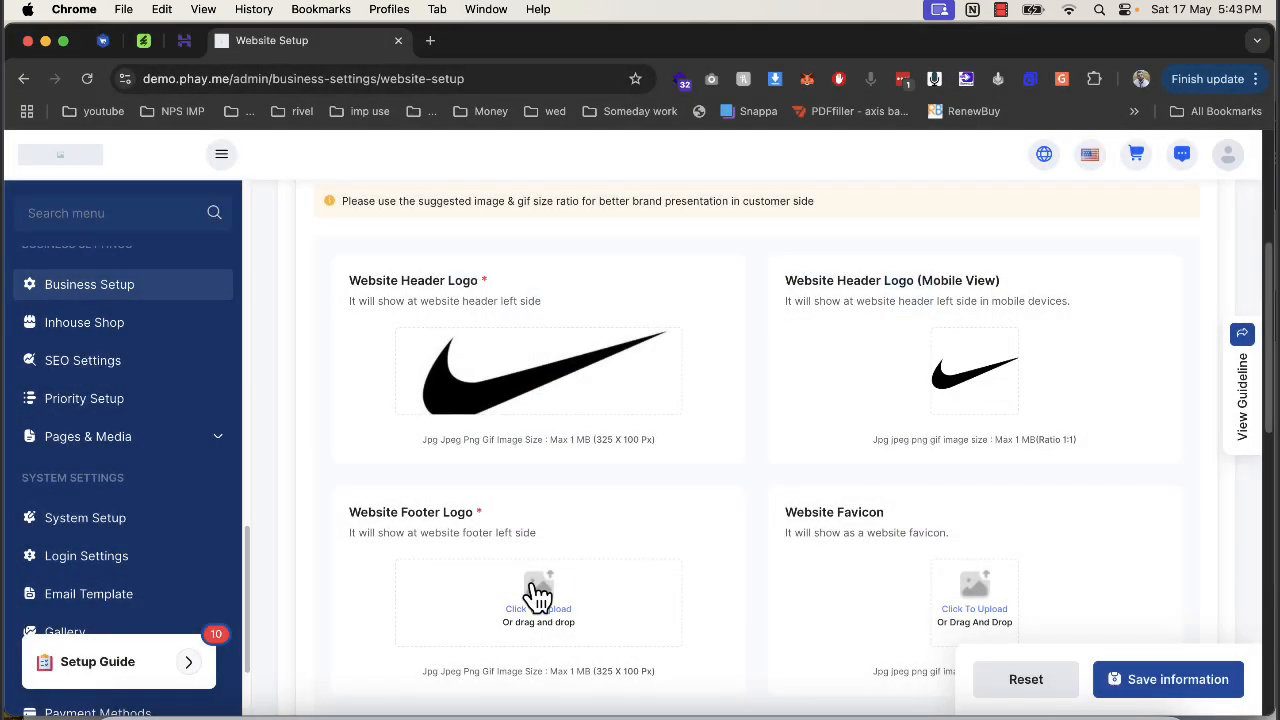
Upload the nike-logo jpg as the footer logo and save the website setup.
click(537, 512)
scroll(780, 410, down, 3)
scroll(790, 405, down, 2)
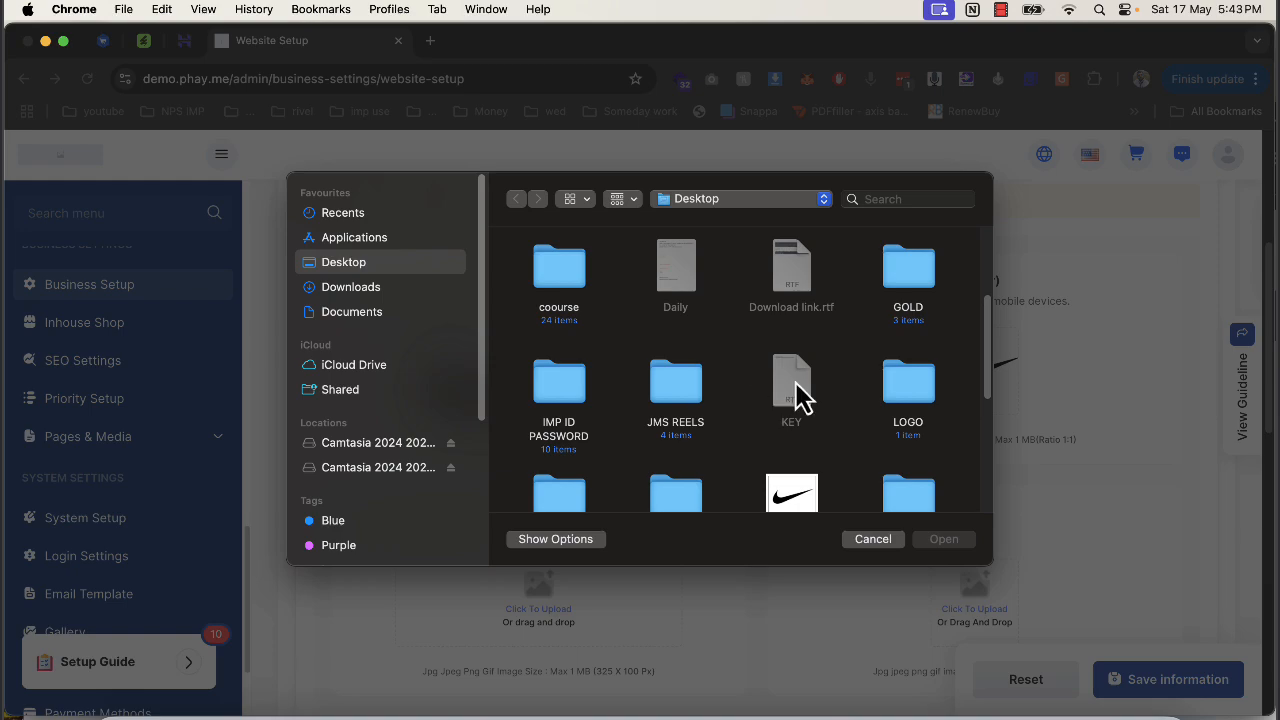
double_click(794, 491)
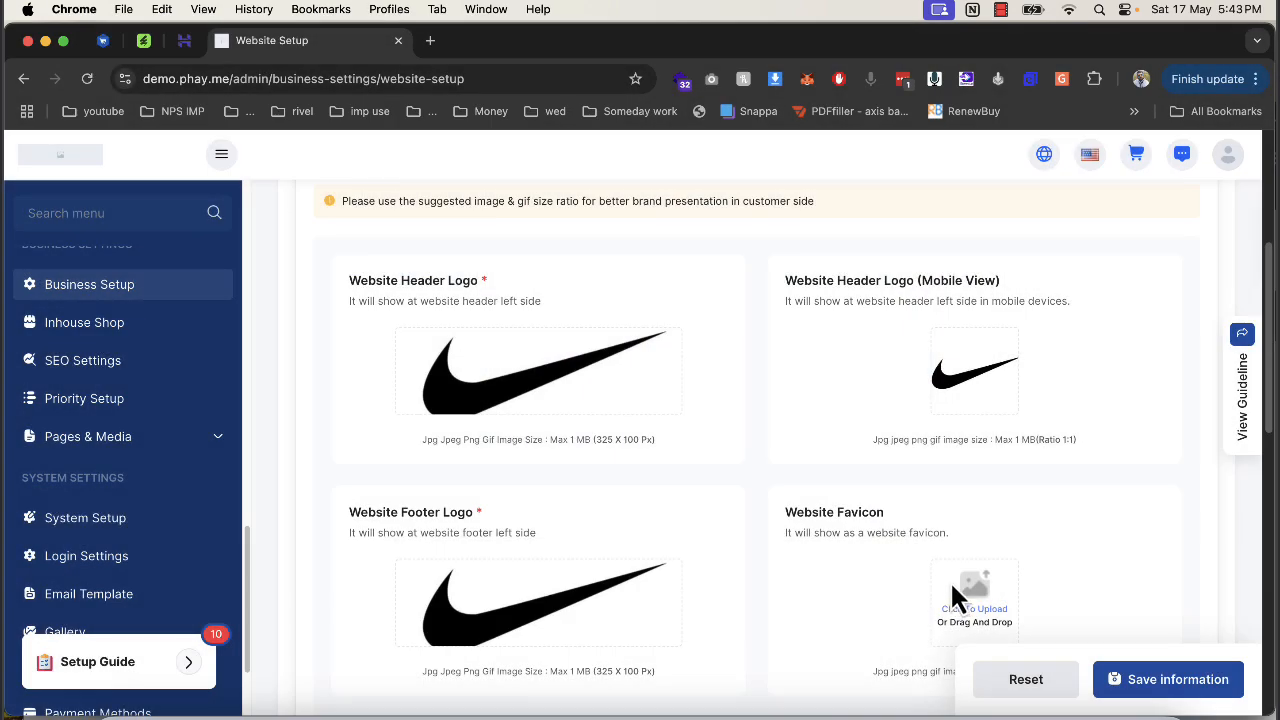
scroll(950, 594, down, 10)
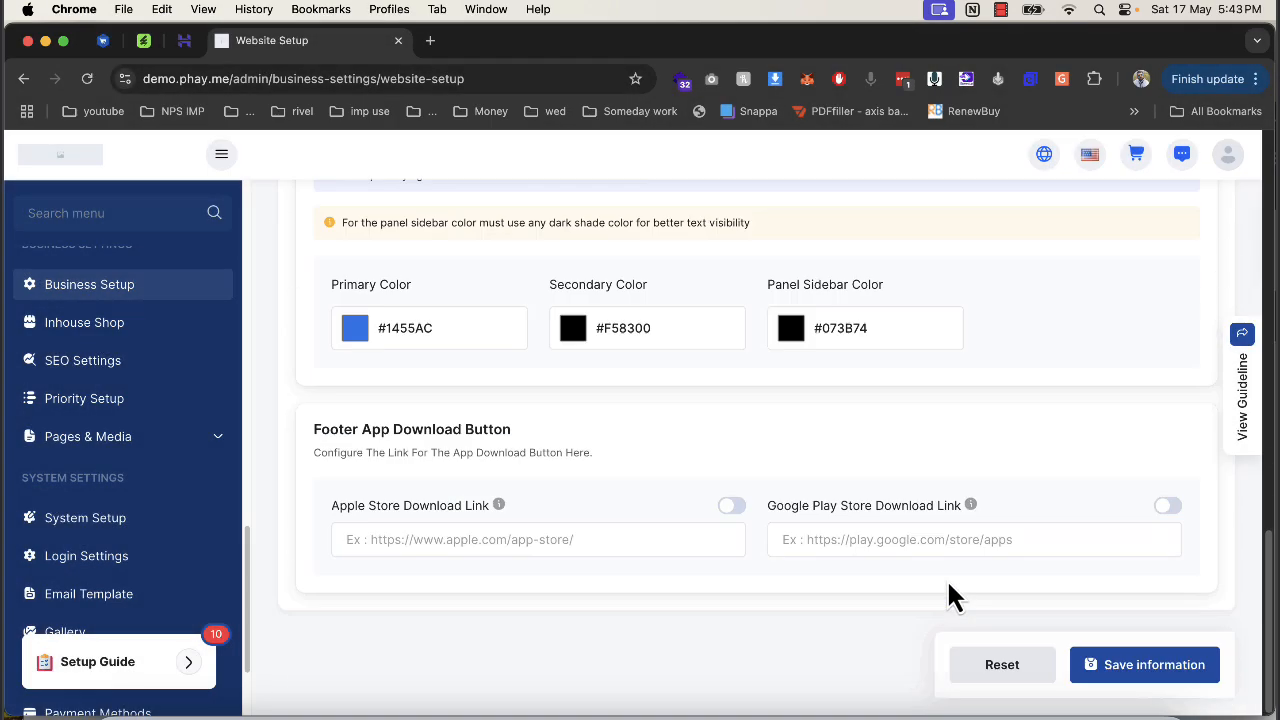
scroll(948, 580, up, 1)
scroll(1206, 685, up, 5)
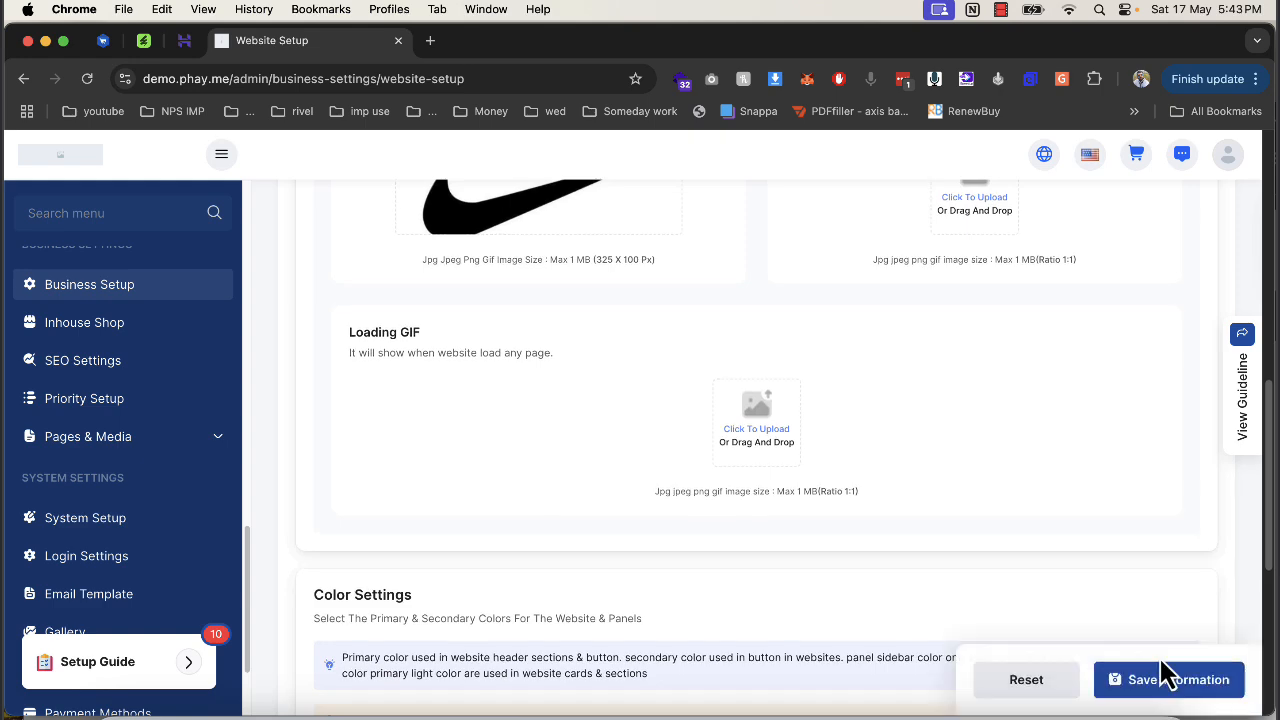
click(1165, 676)
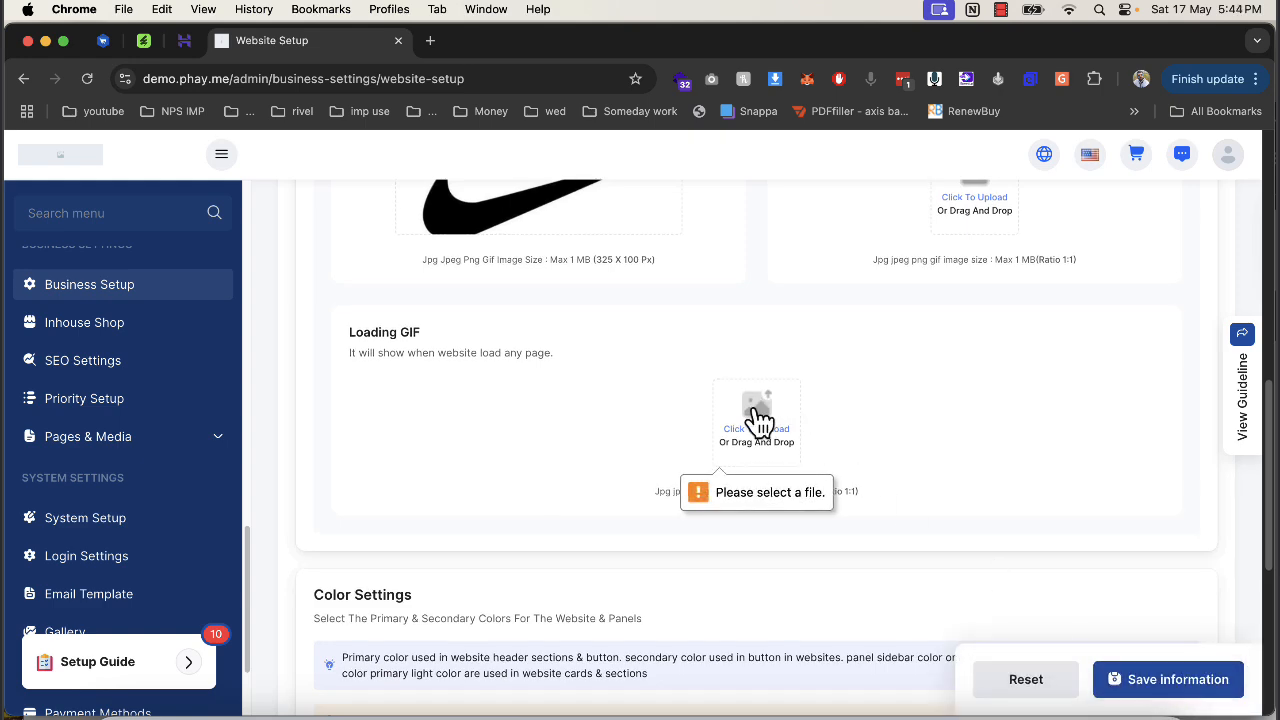
Upload the nike-logo jpg as the Loading GIF and save the website setup again.
click(757, 418)
scroll(751, 423, down, 5)
click(792, 420)
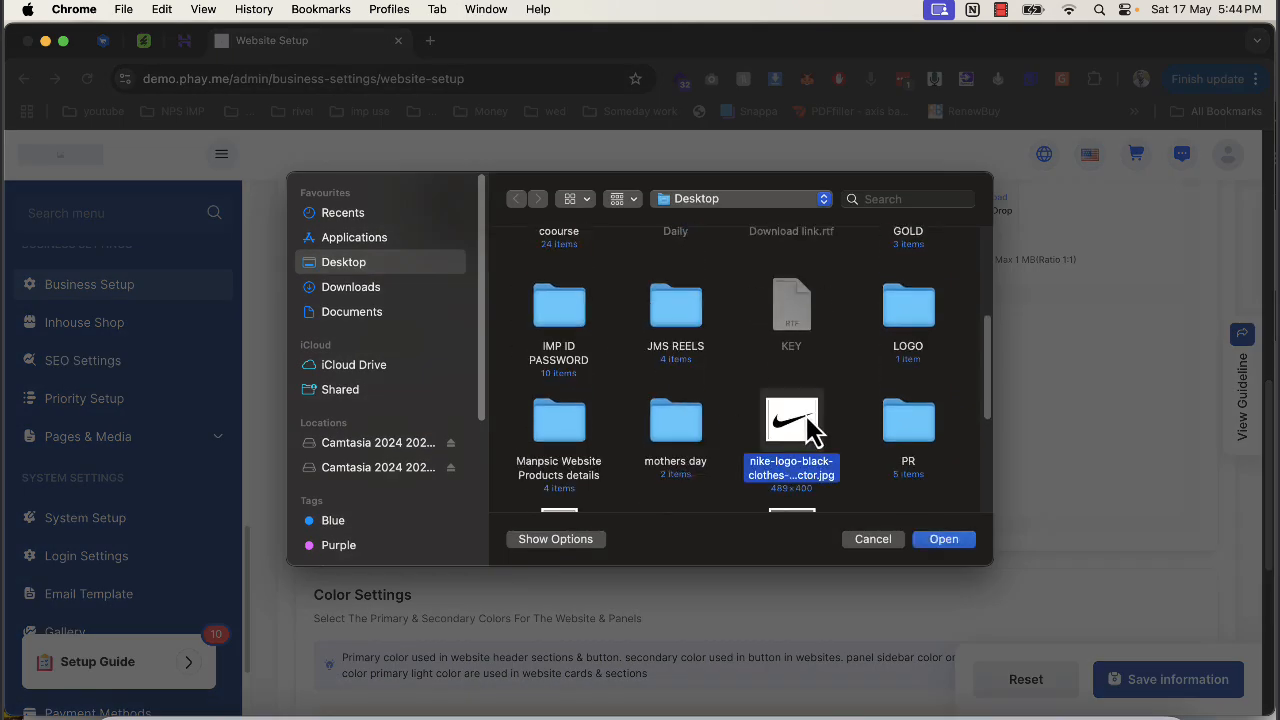
double_click(810, 430)
click(1190, 677)
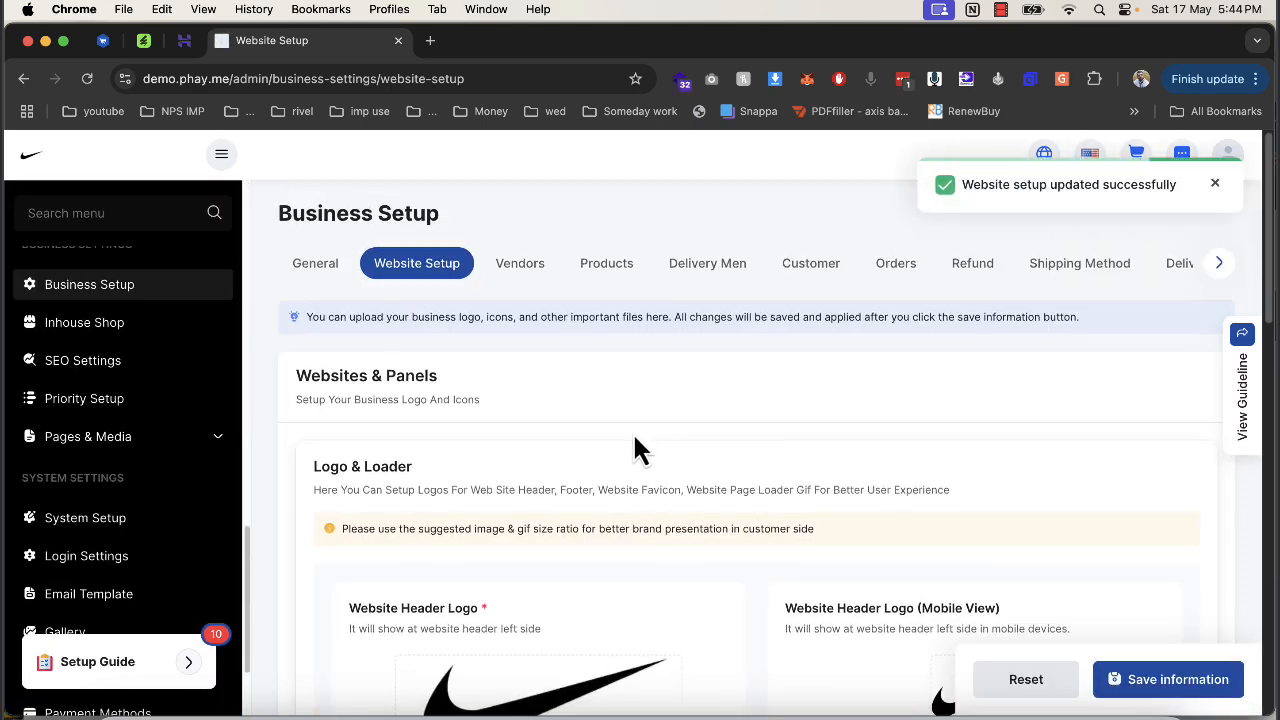
scroll(650, 370, up, 3)
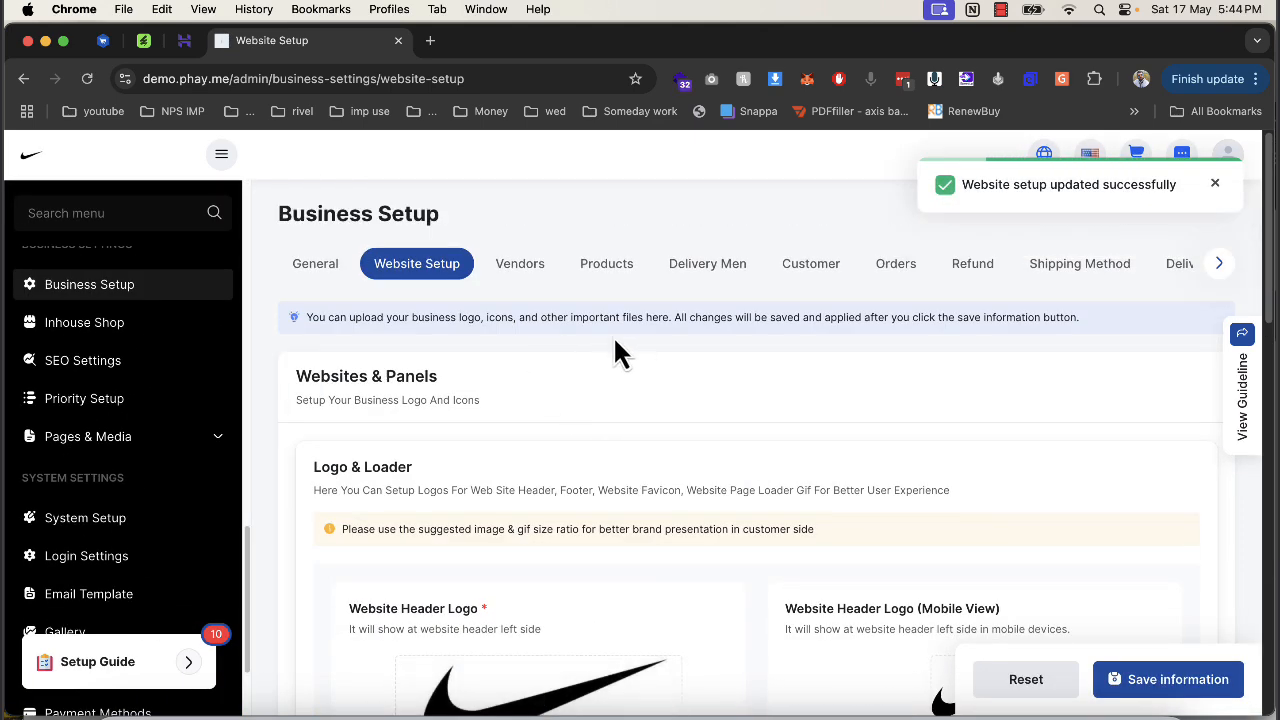
Open the vendor settings and cancel turning on the vendor minimum order amount.
click(518, 272)
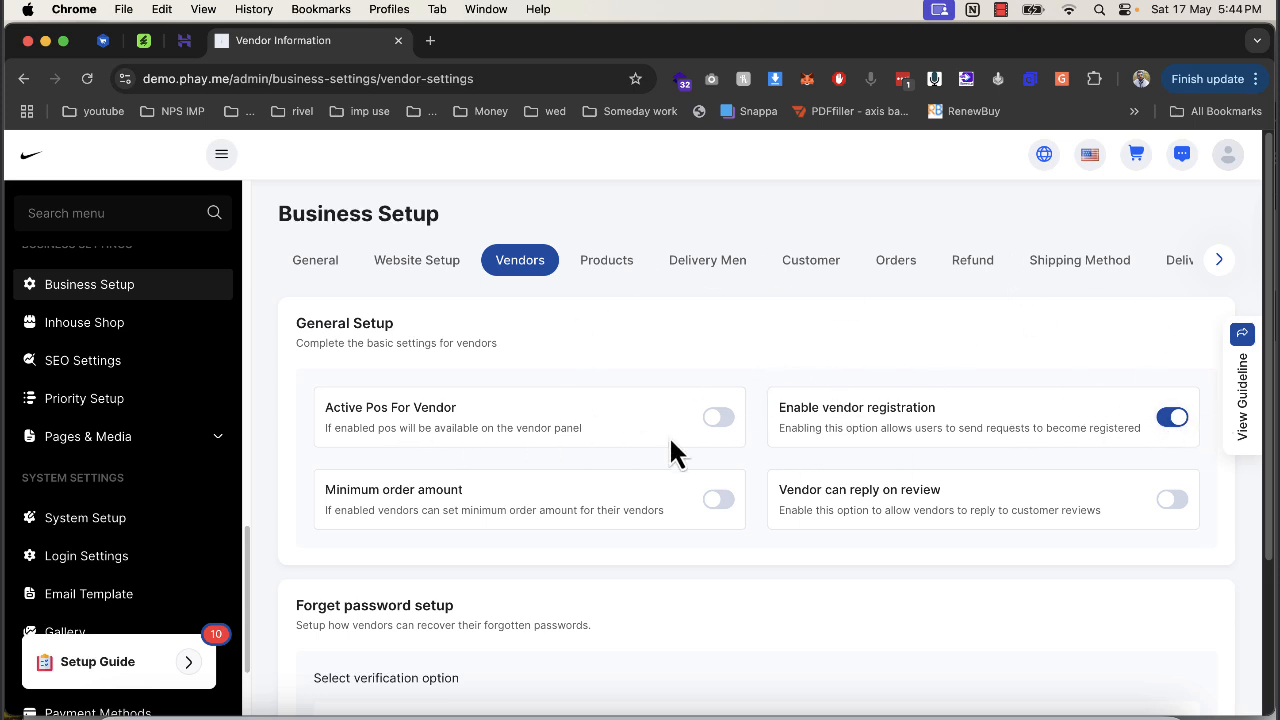
scroll(237, 464, up, 3)
scroll(225, 480, up, 8)
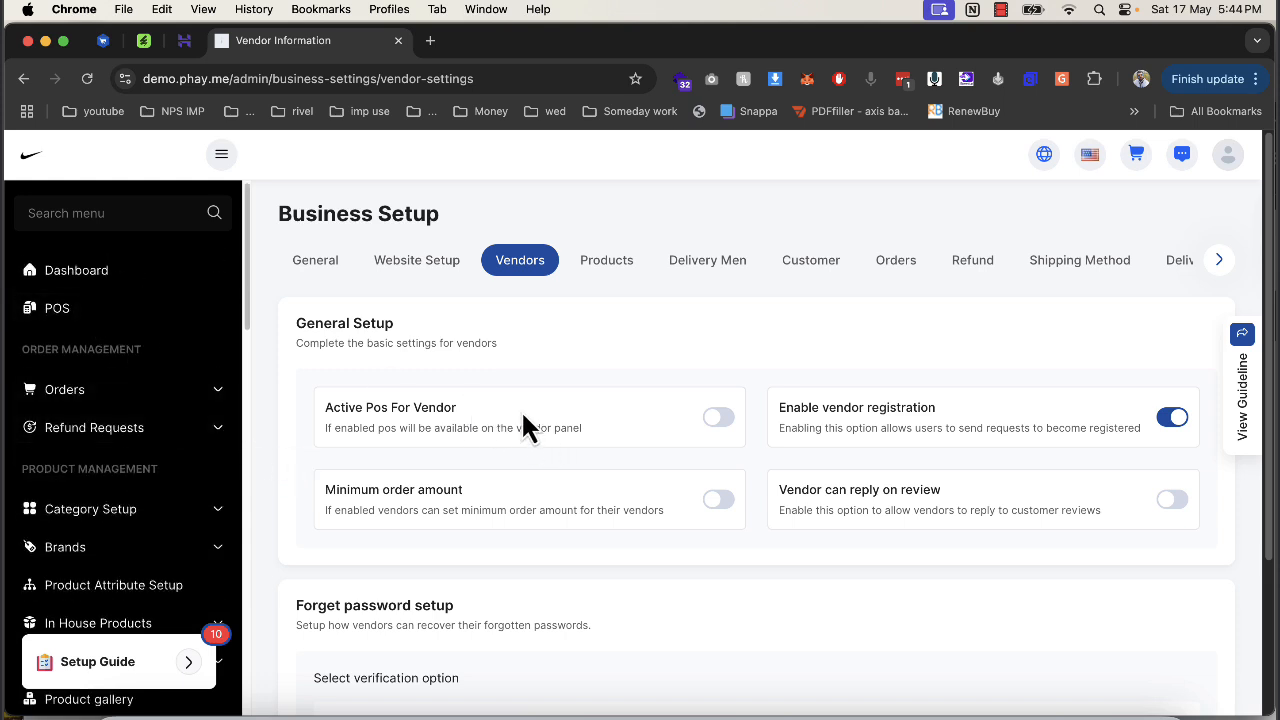
click(718, 507)
click(591, 531)
Save the vendor settings and open the OTP Configuration Page in a new tab.
scroll(1094, 514, down, 3)
scroll(827, 483, down, 2)
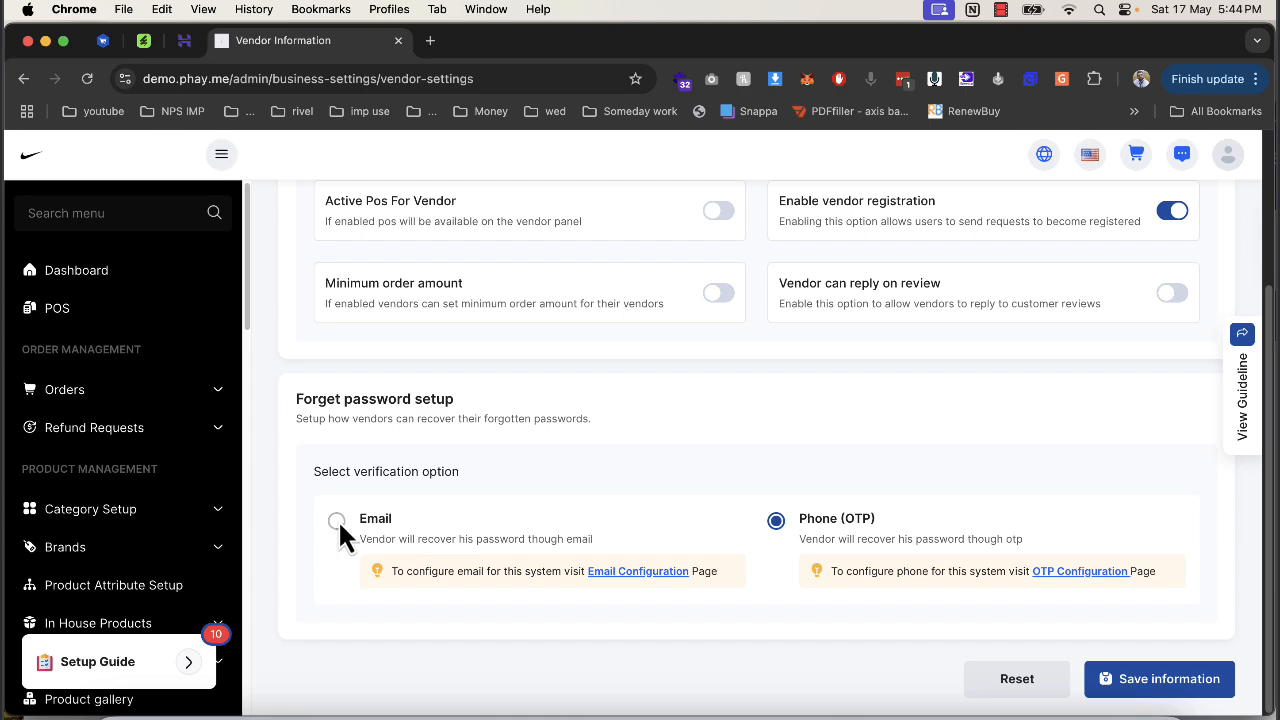
click(1125, 680)
scroll(940, 575, down, 4)
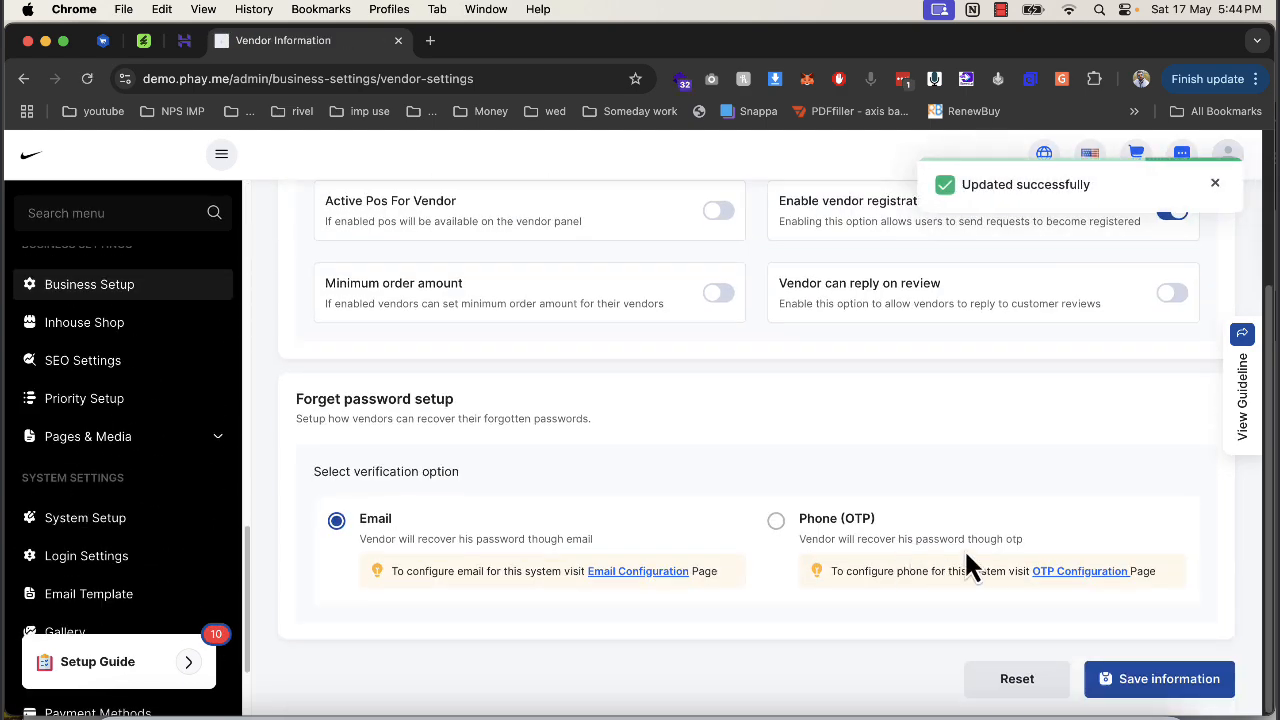
click(1055, 584)
Expand the Msg91 gateway settings form in SMS Module Setup.
scroll(590, 380, down, 2)
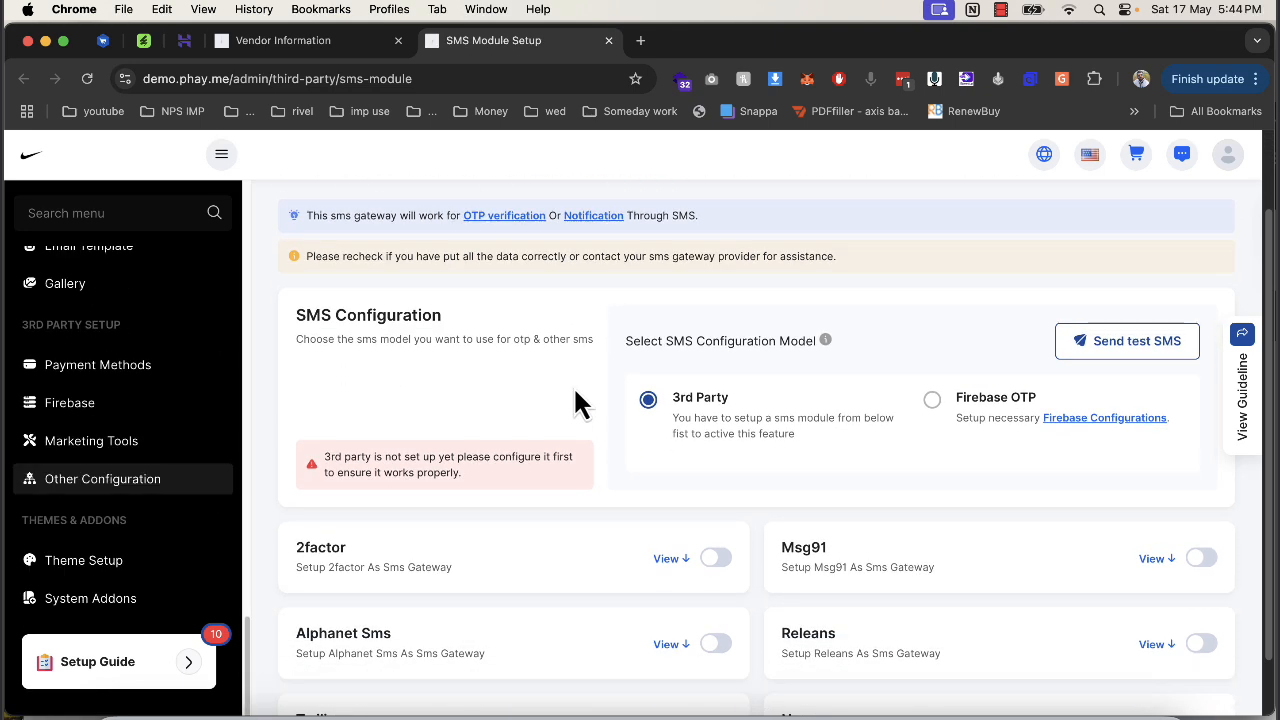
scroll(551, 483, down, 1)
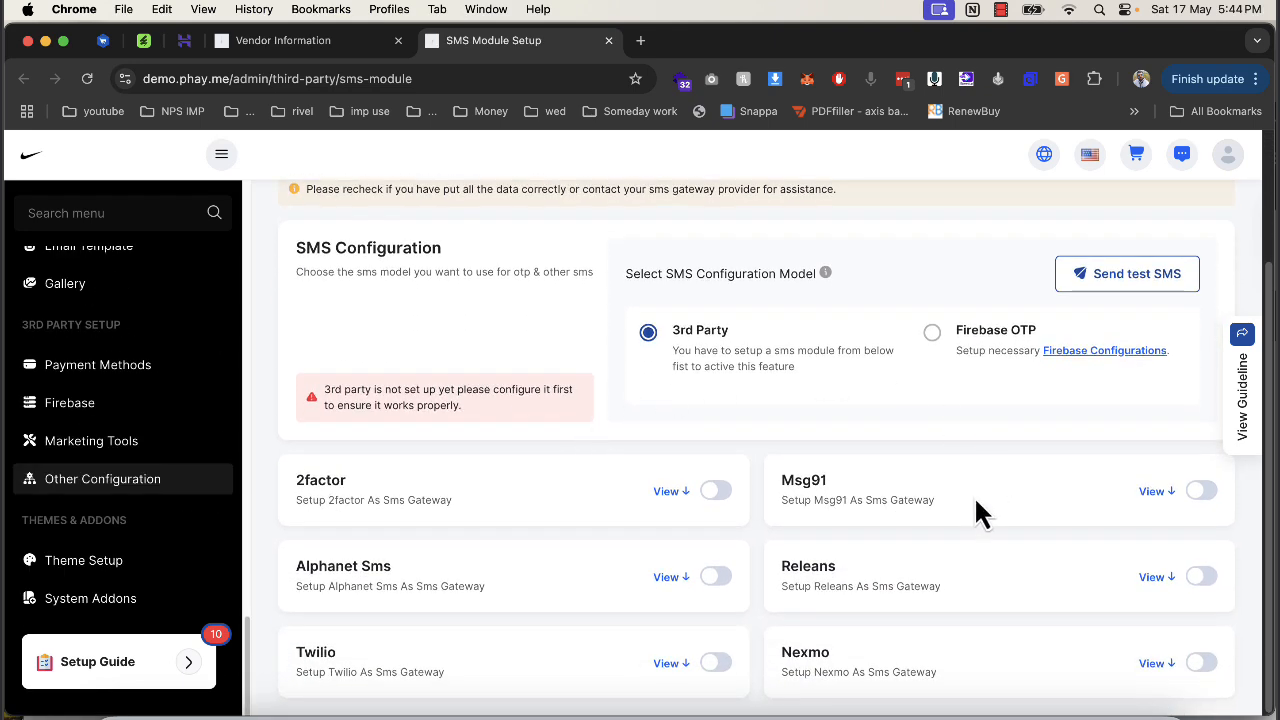
double_click(793, 478)
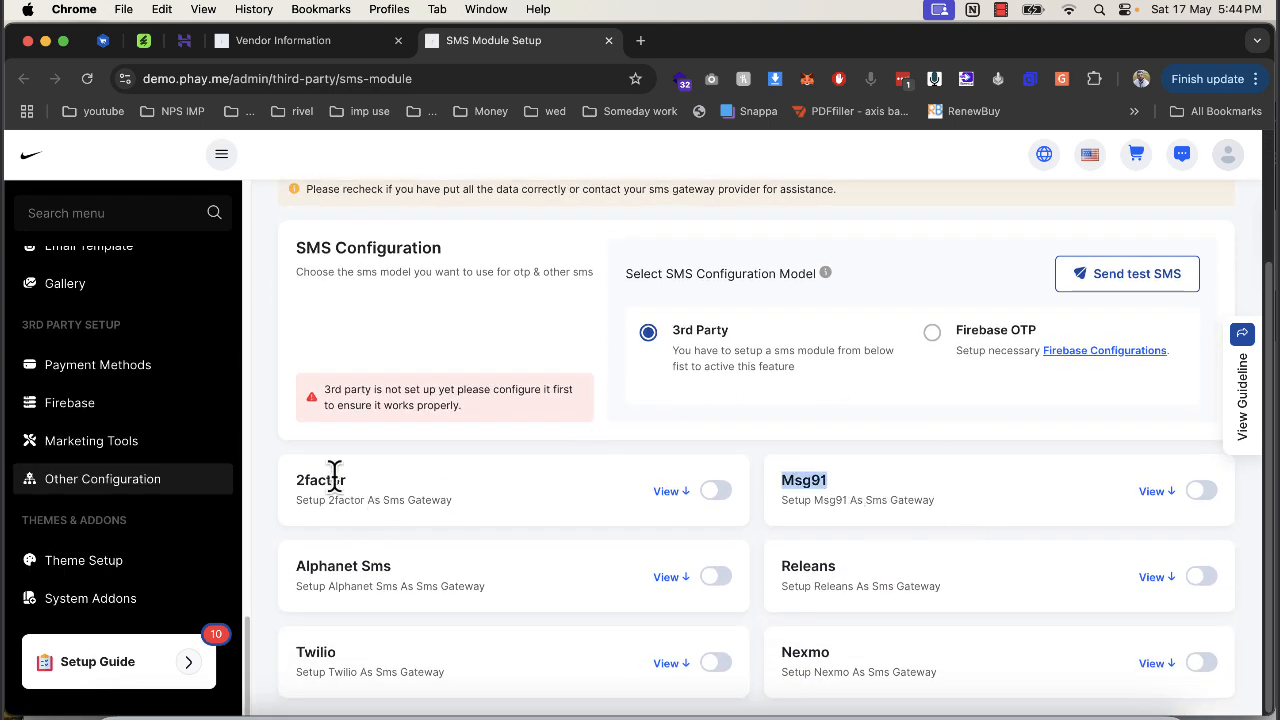
double_click(300, 478)
click(1152, 491)
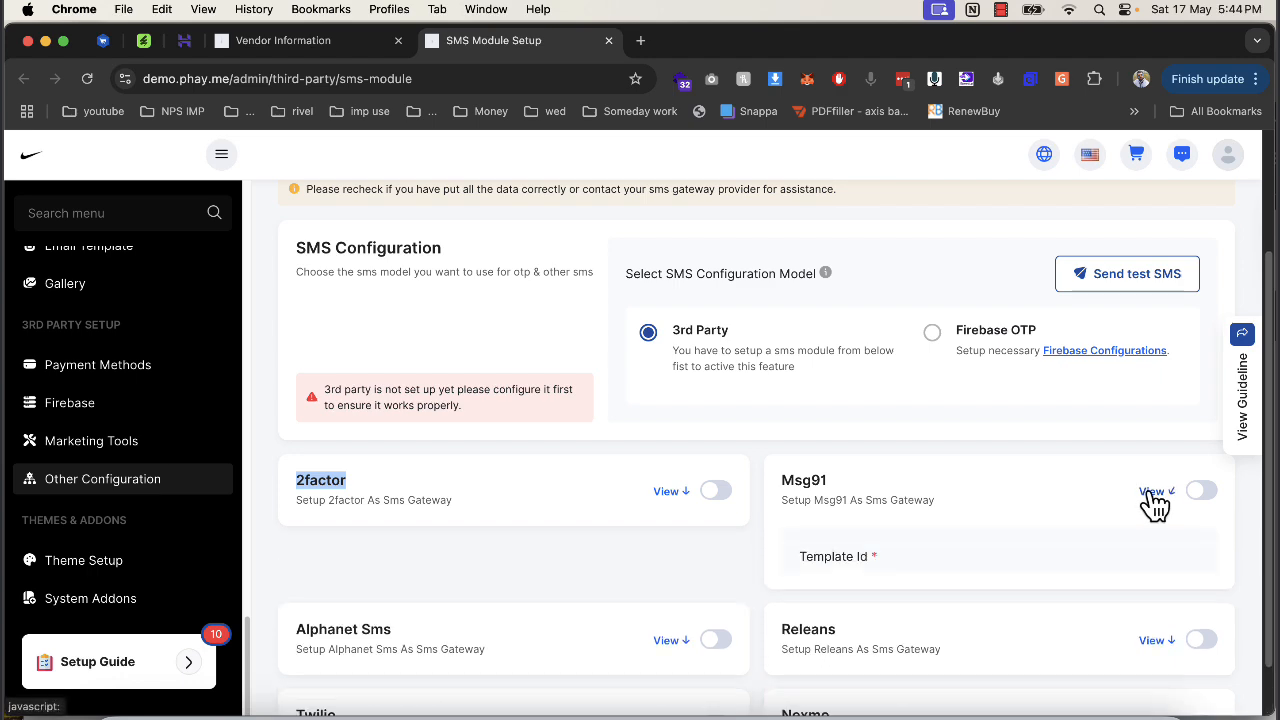
scroll(900, 520, down, 4)
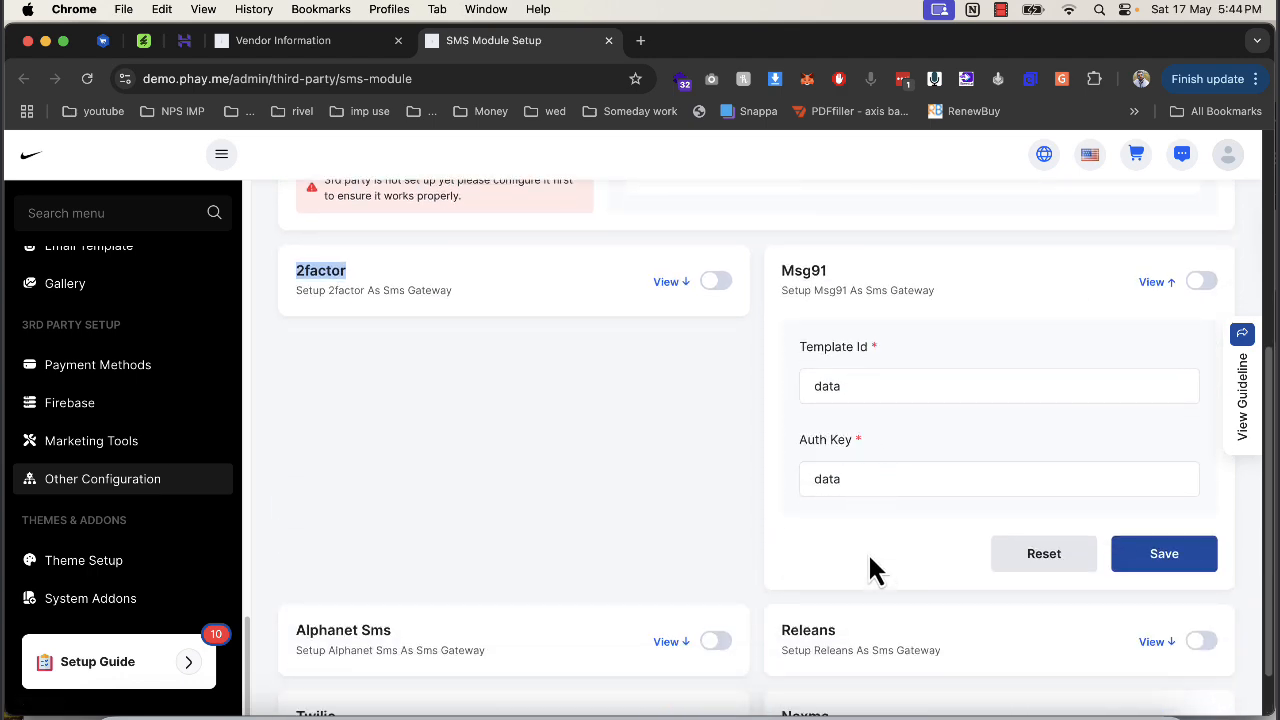
scroll(867, 551, up, 7)
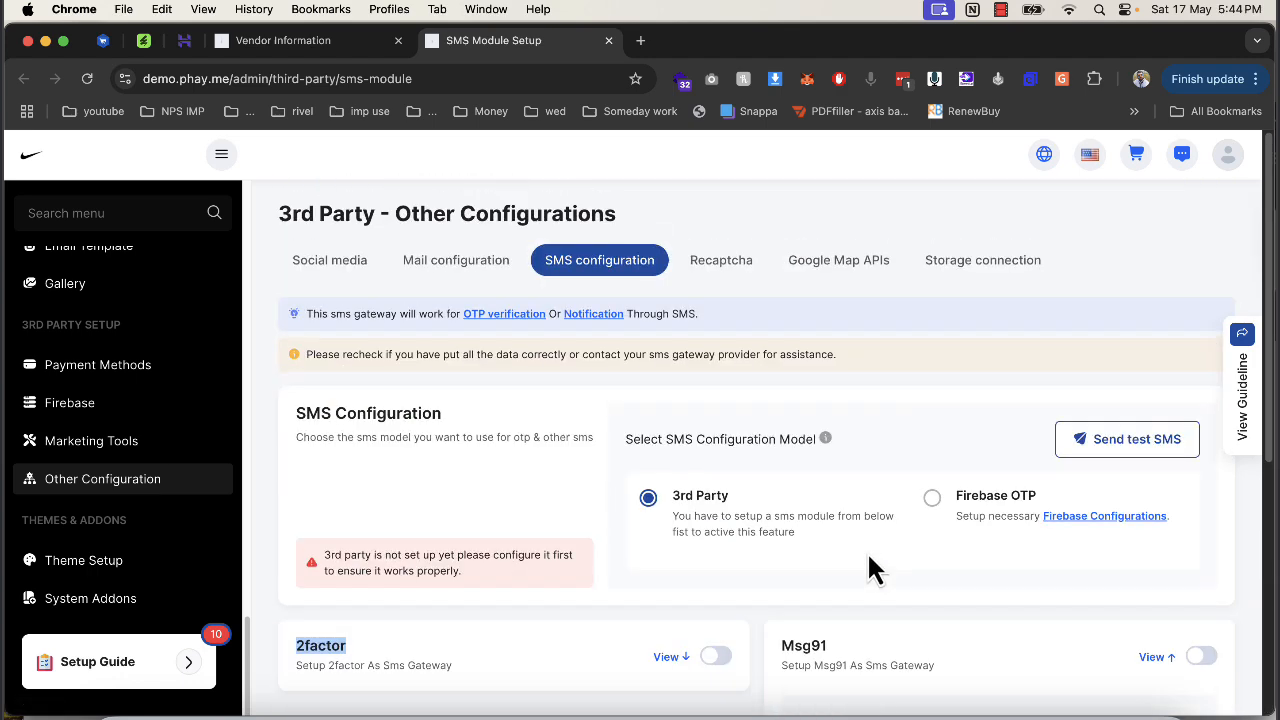
Switch the SMS configuration model to Firebase OTP, then close the SMS setup tab.
click(931, 499)
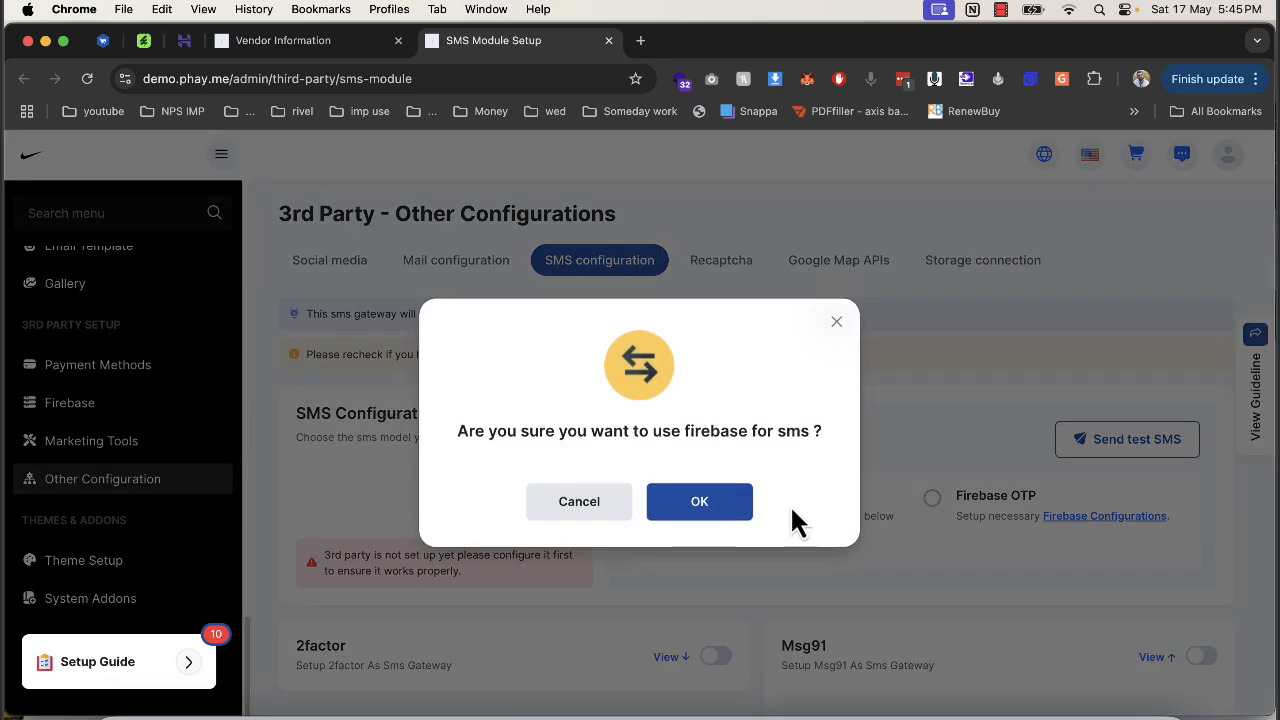
click(735, 505)
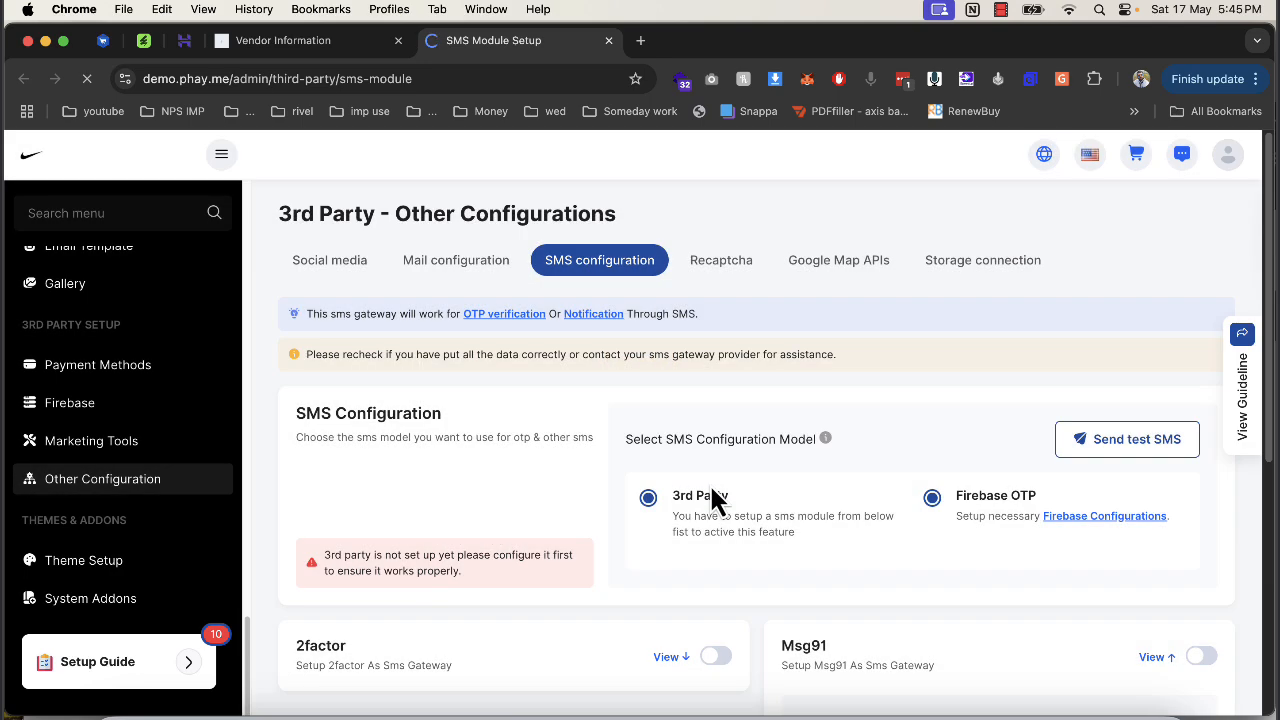
click(608, 40)
scroll(668, 378, up, 2)
scroll(741, 403, down, 2)
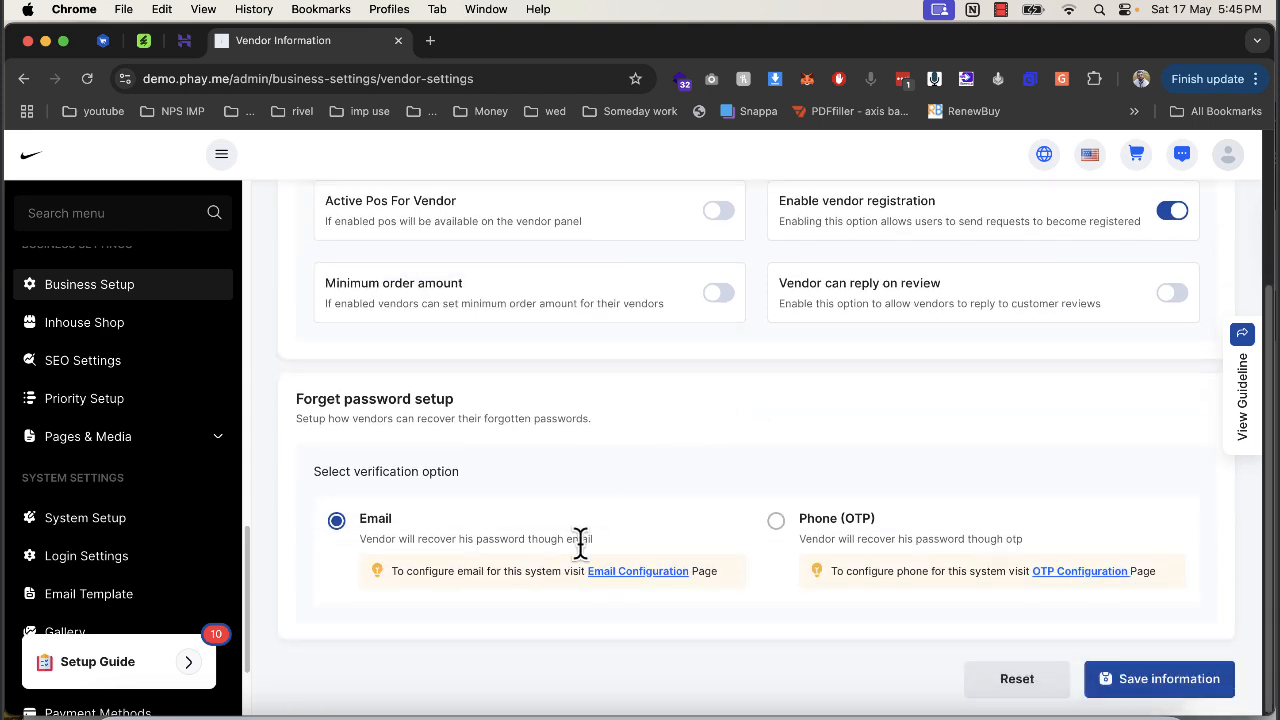
Open 6Valley's Email Configuration in a new tab and switch to the Hostinger hPanel tab.
click(640, 572)
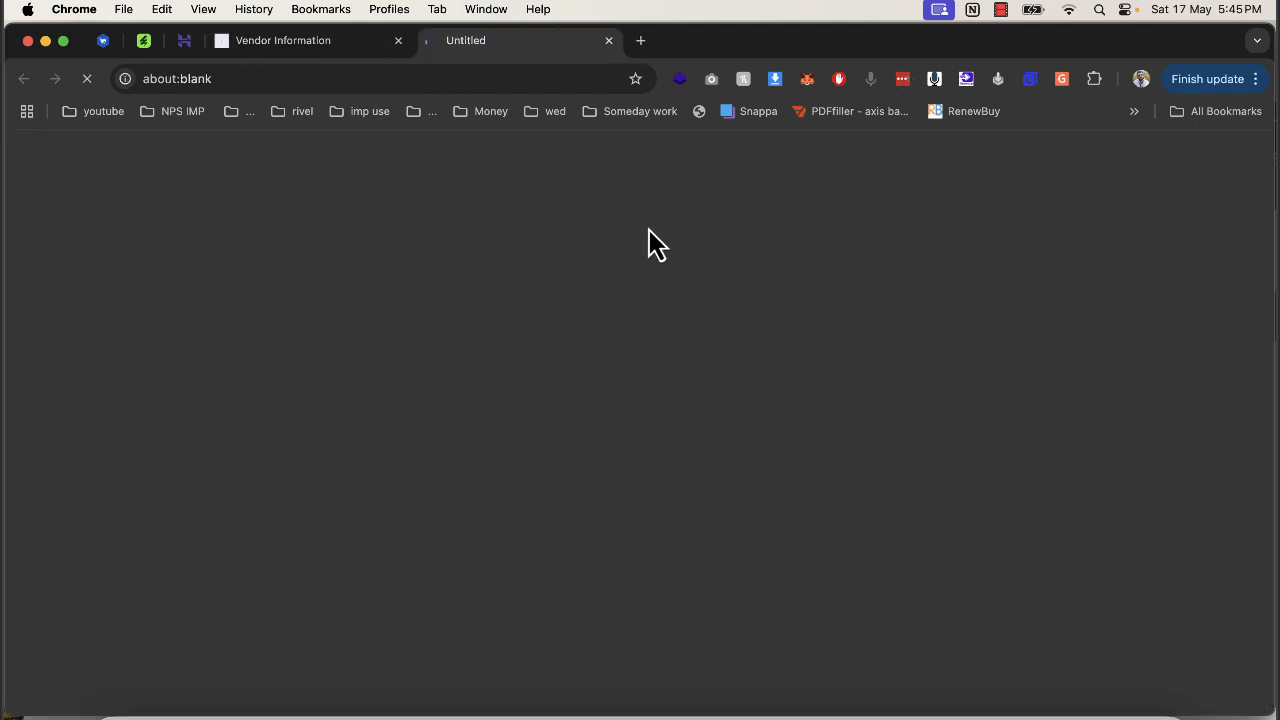
click(184, 40)
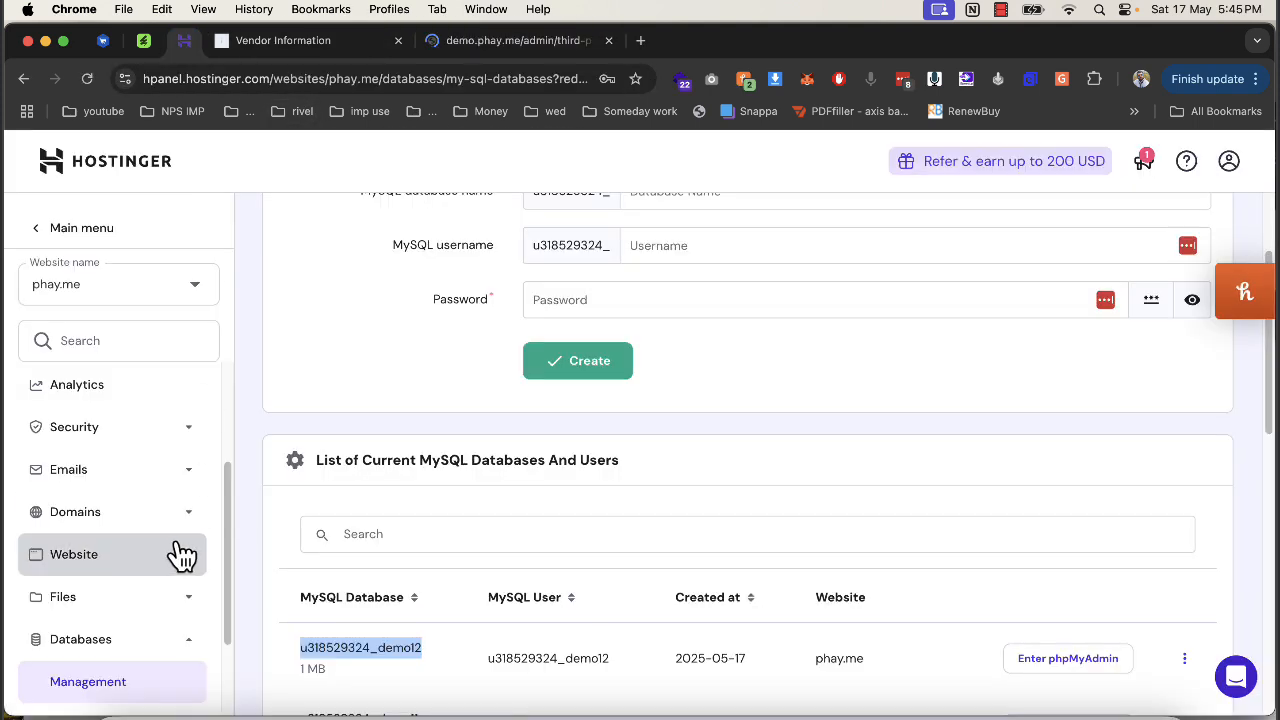
scroll(176, 554, down, 3)
scroll(107, 460, up, 3)
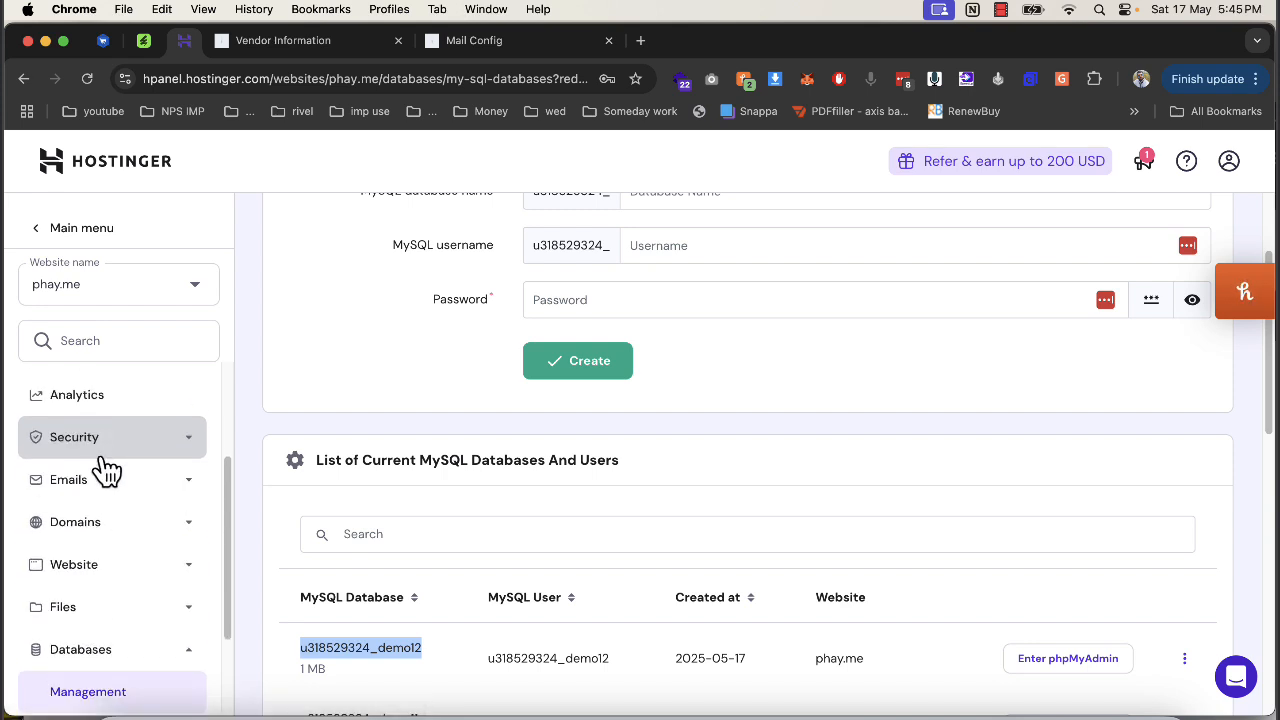
Navigate hPanel's Emails to the phay.me Connect Apps & Devices settings.
click(107, 479)
click(100, 523)
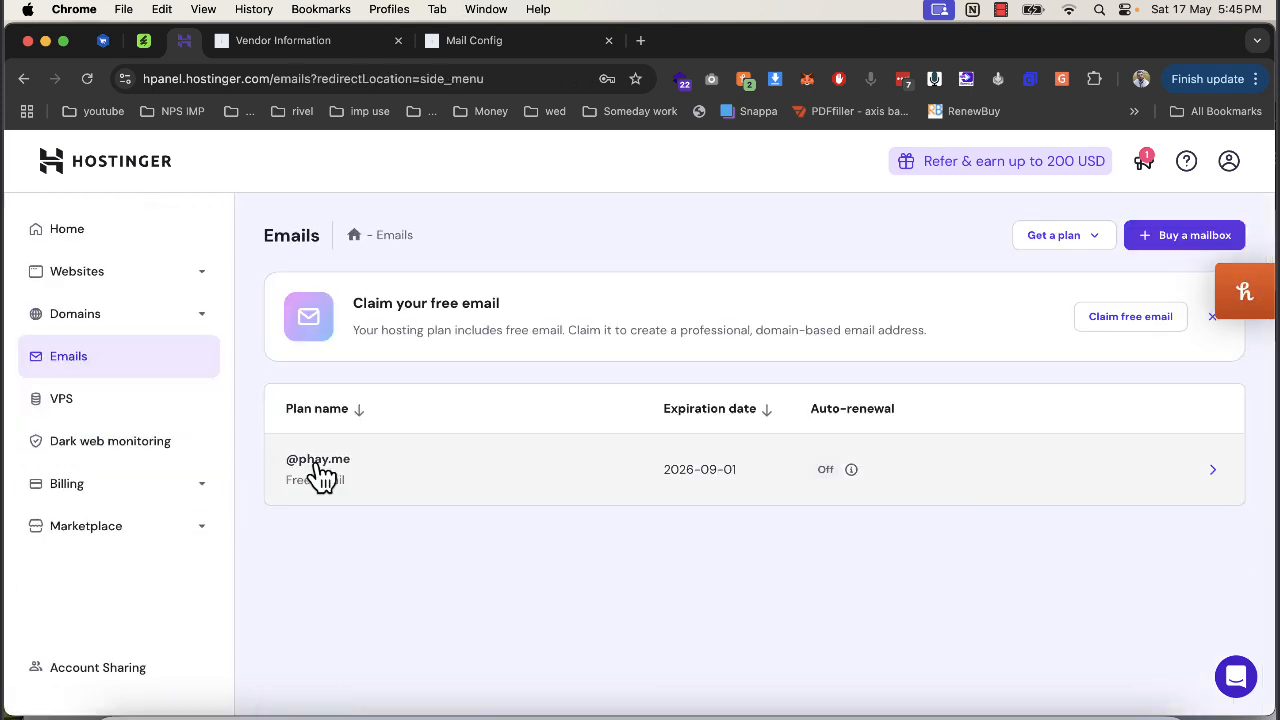
click(305, 472)
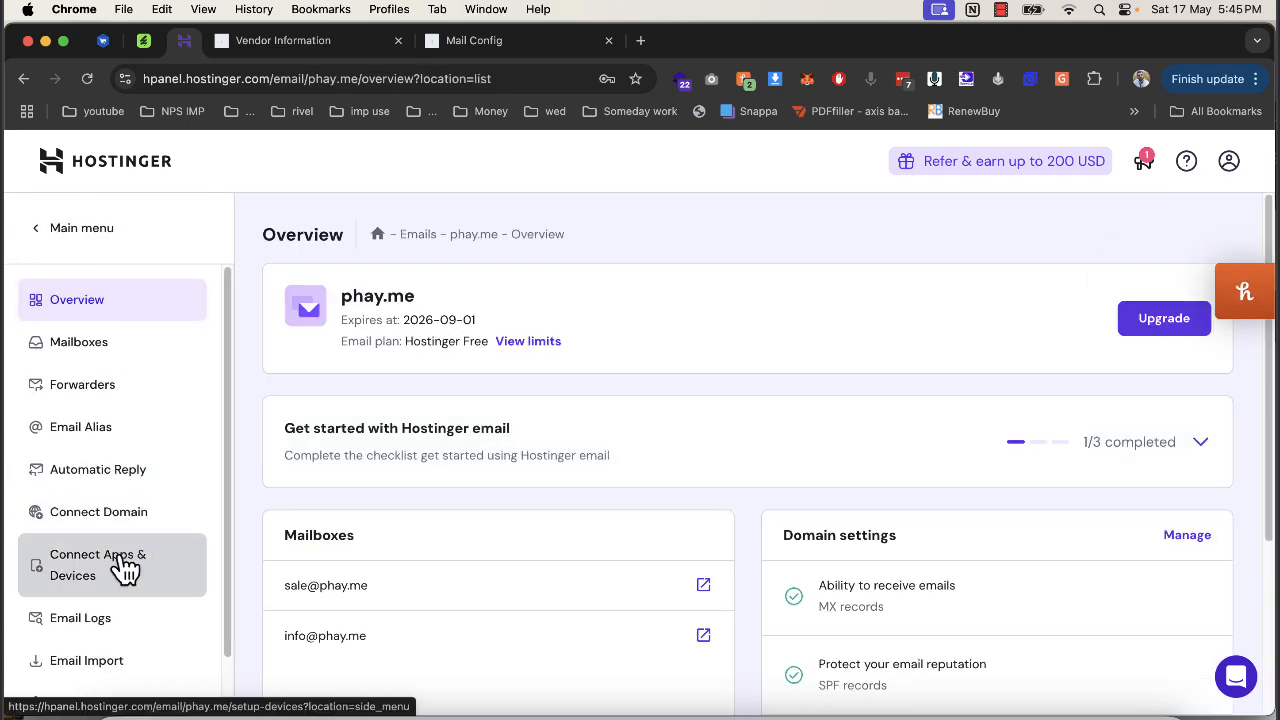
click(125, 567)
scroll(571, 594, down, 3)
Back on 6Valley's mail configuration, expand and review the SMTP mail configuration form.
click(500, 42)
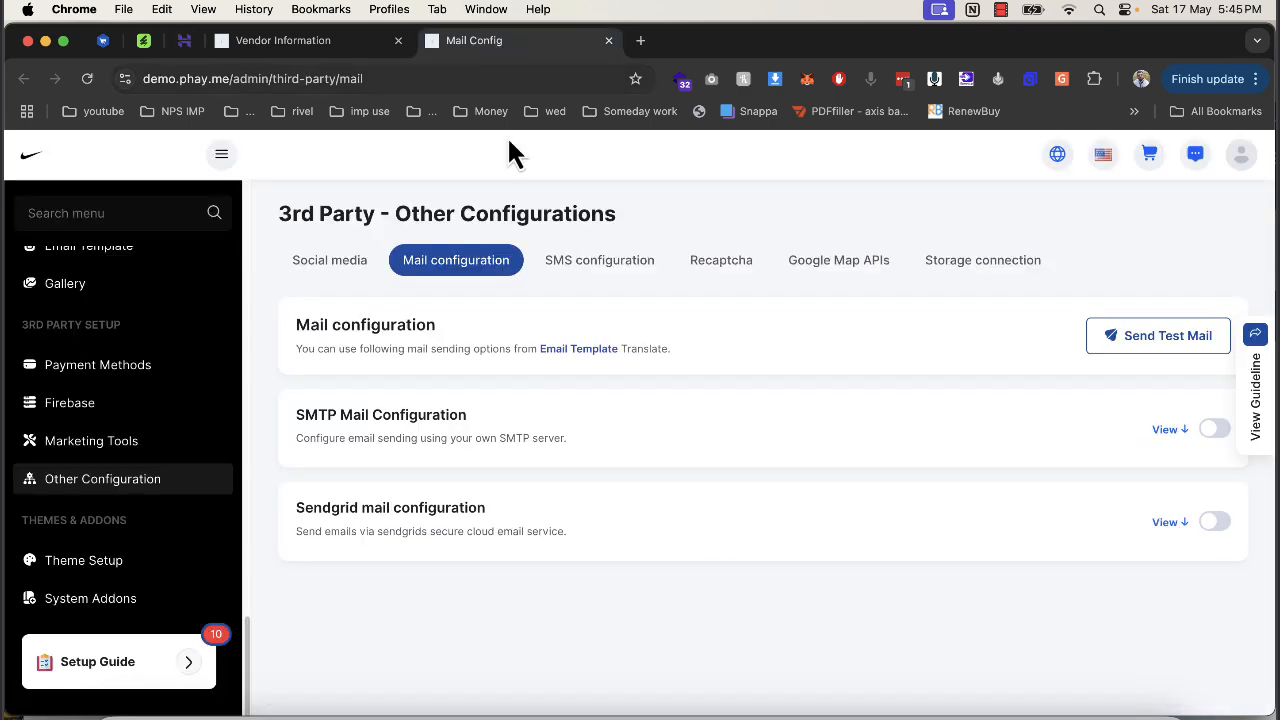
click(1167, 430)
scroll(767, 441, down, 3)
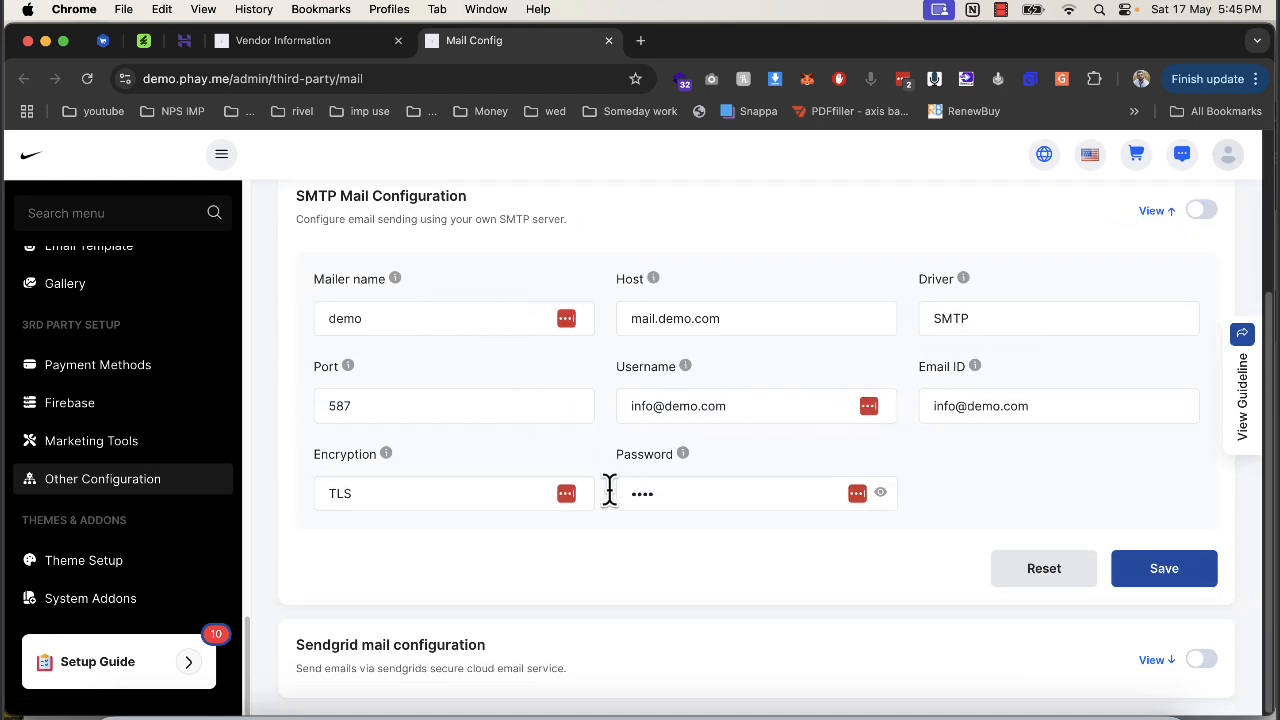
scroll(171, 434, up, 5)
scroll(608, 403, up, 3)
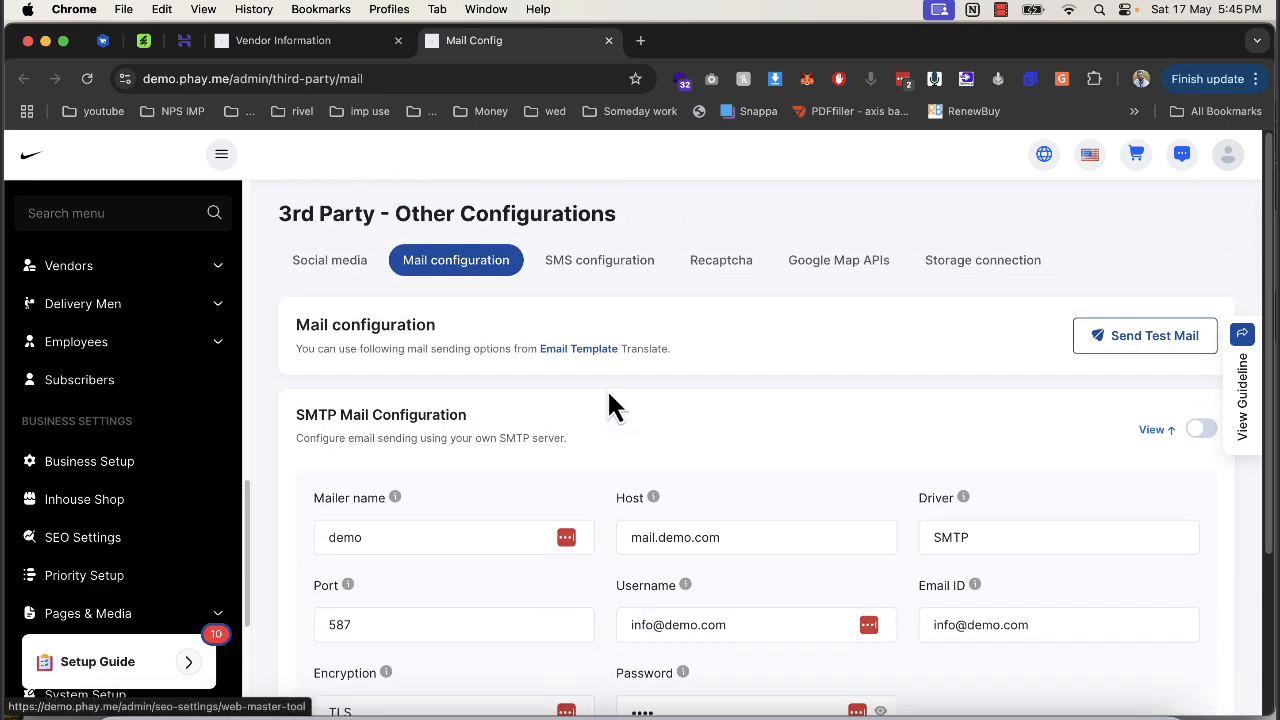
Open the Social media configuration and the setup guide checklist, choosing General Setup.
click(340, 272)
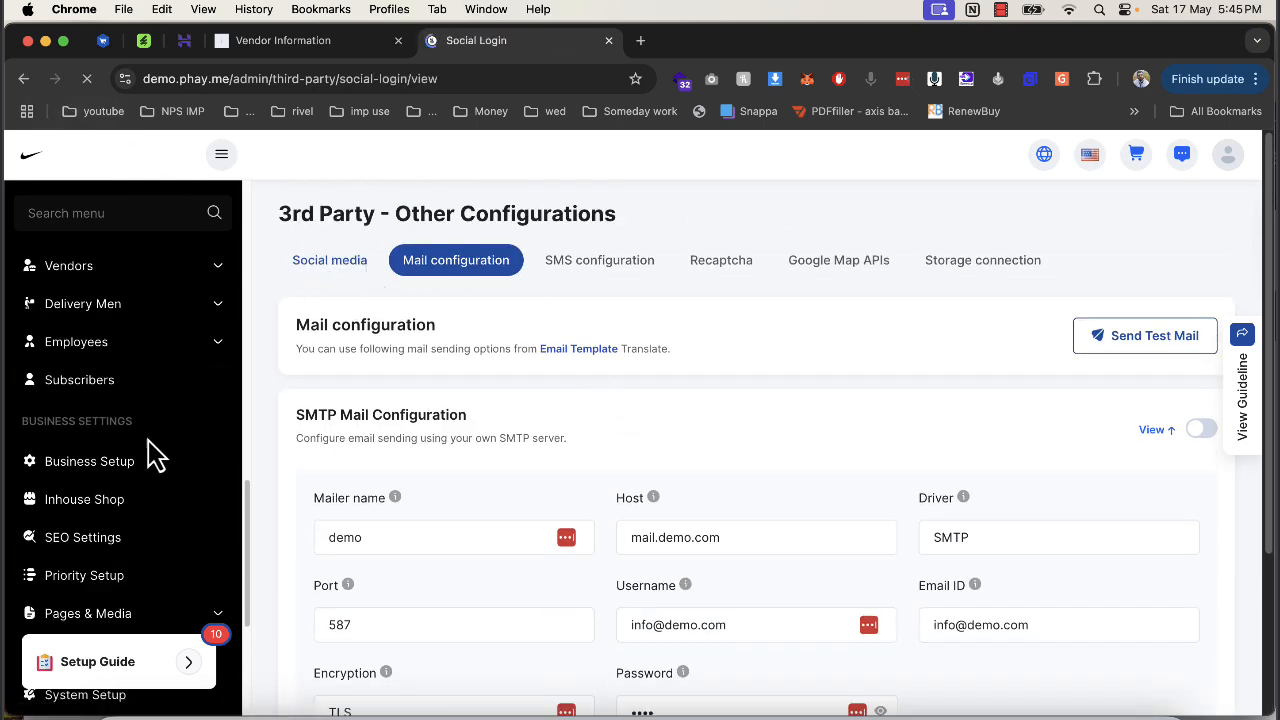
click(123, 664)
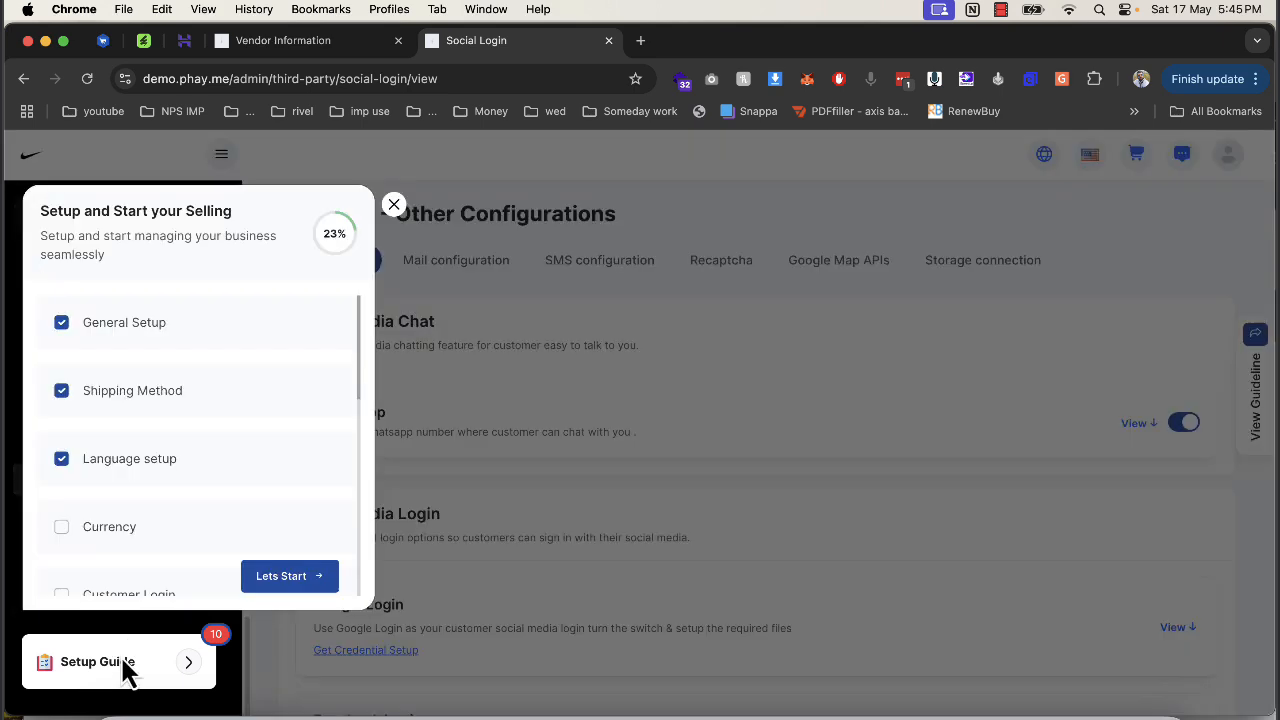
click(88, 330)
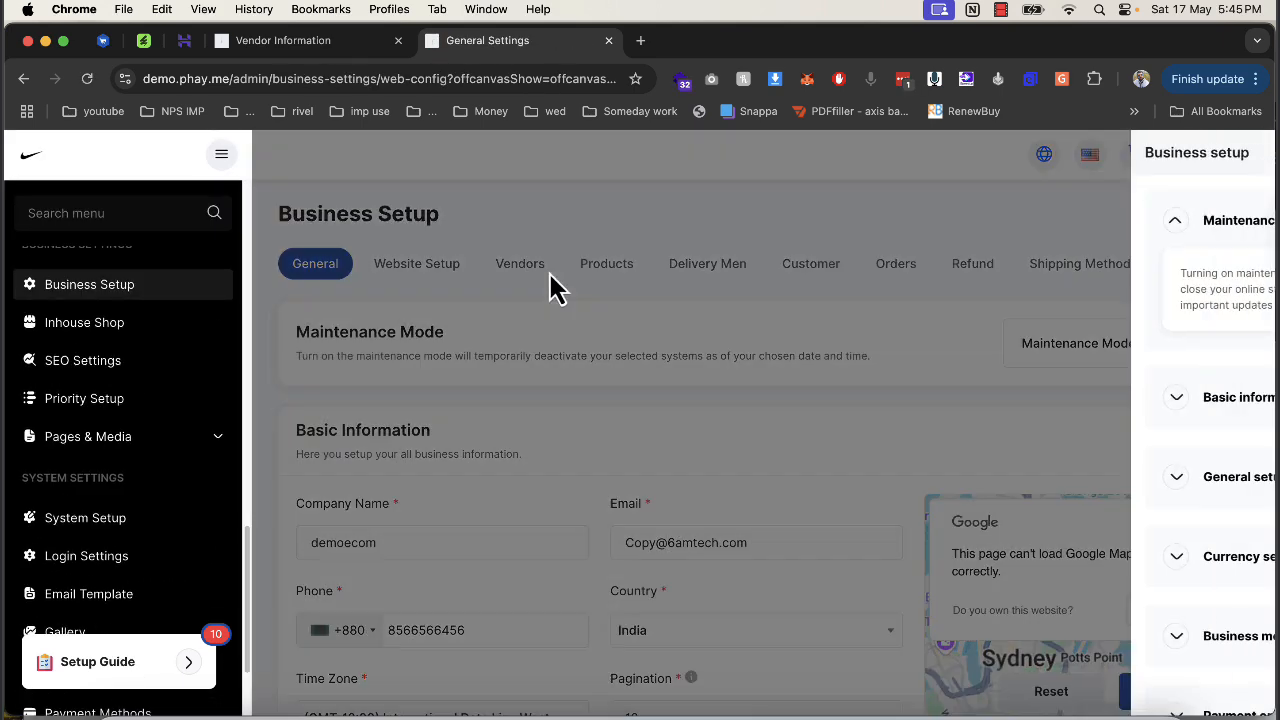
Dismiss the guideline panel and move through the Vendors tab to the Products settings.
click(548, 273)
click(521, 267)
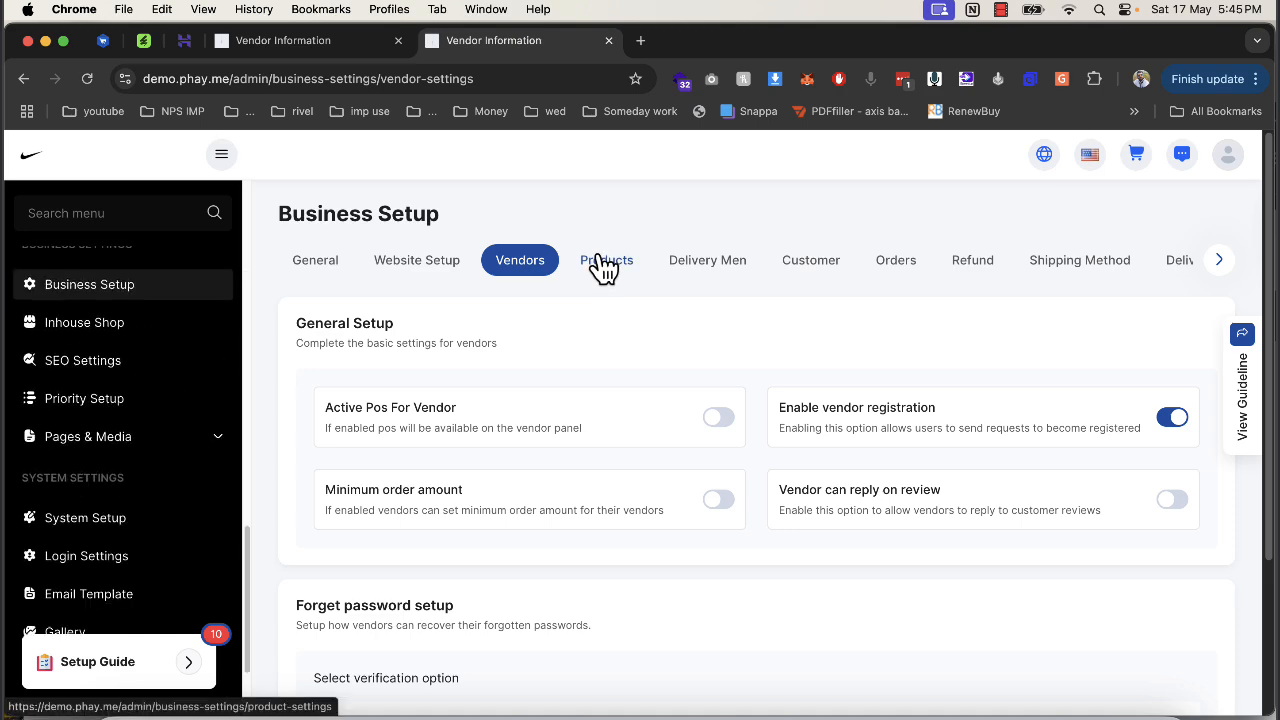
click(598, 268)
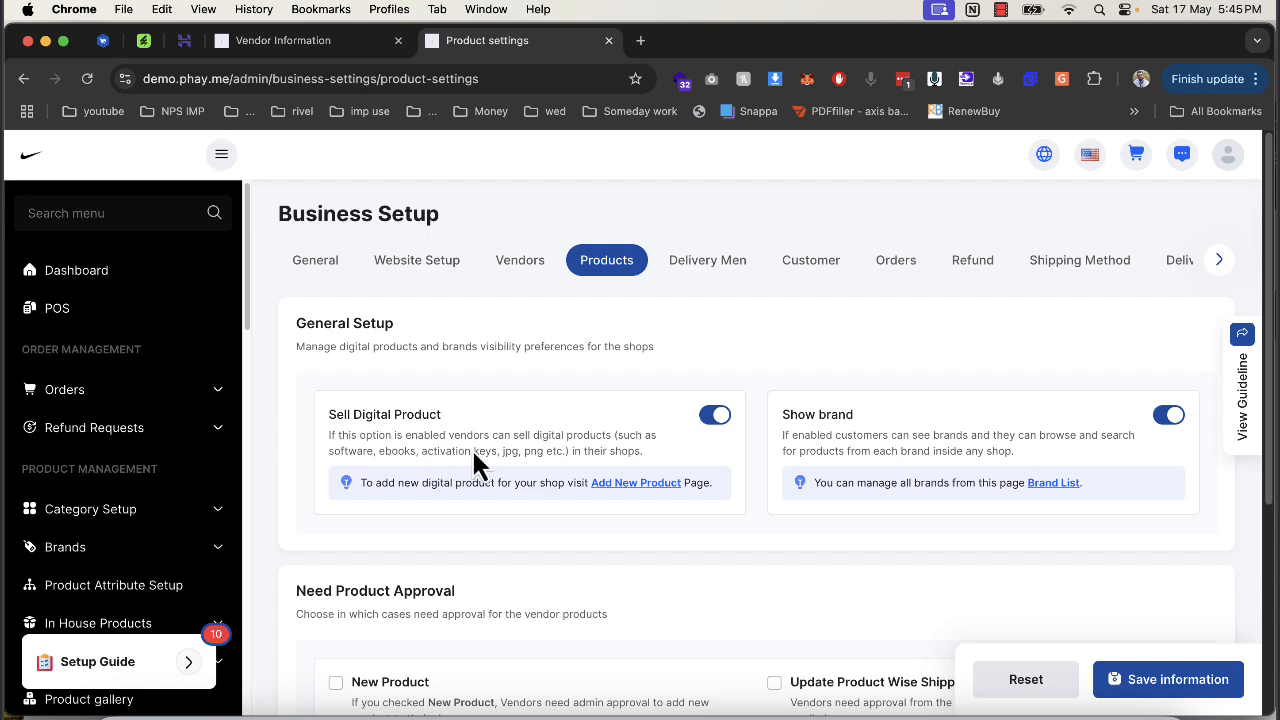
Save Products settings with no product approval required and re-order level at 10.
scroll(678, 445, down, 3)
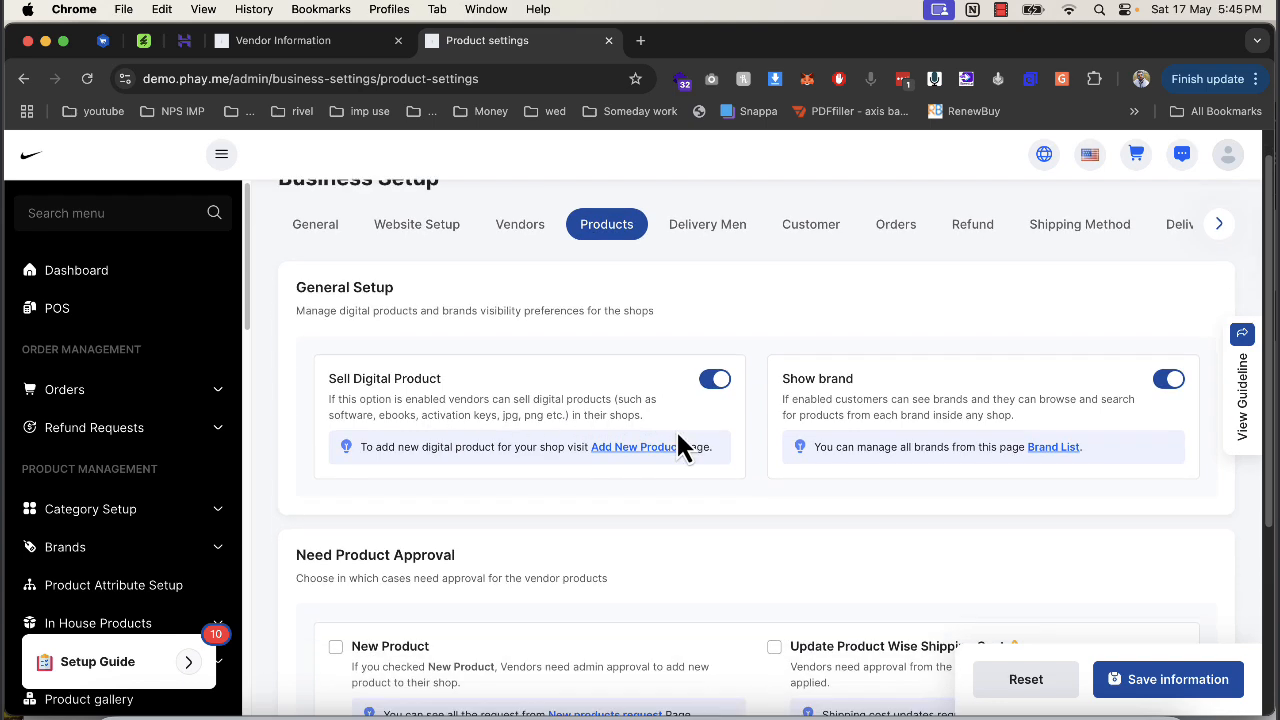
scroll(770, 420, down, 2)
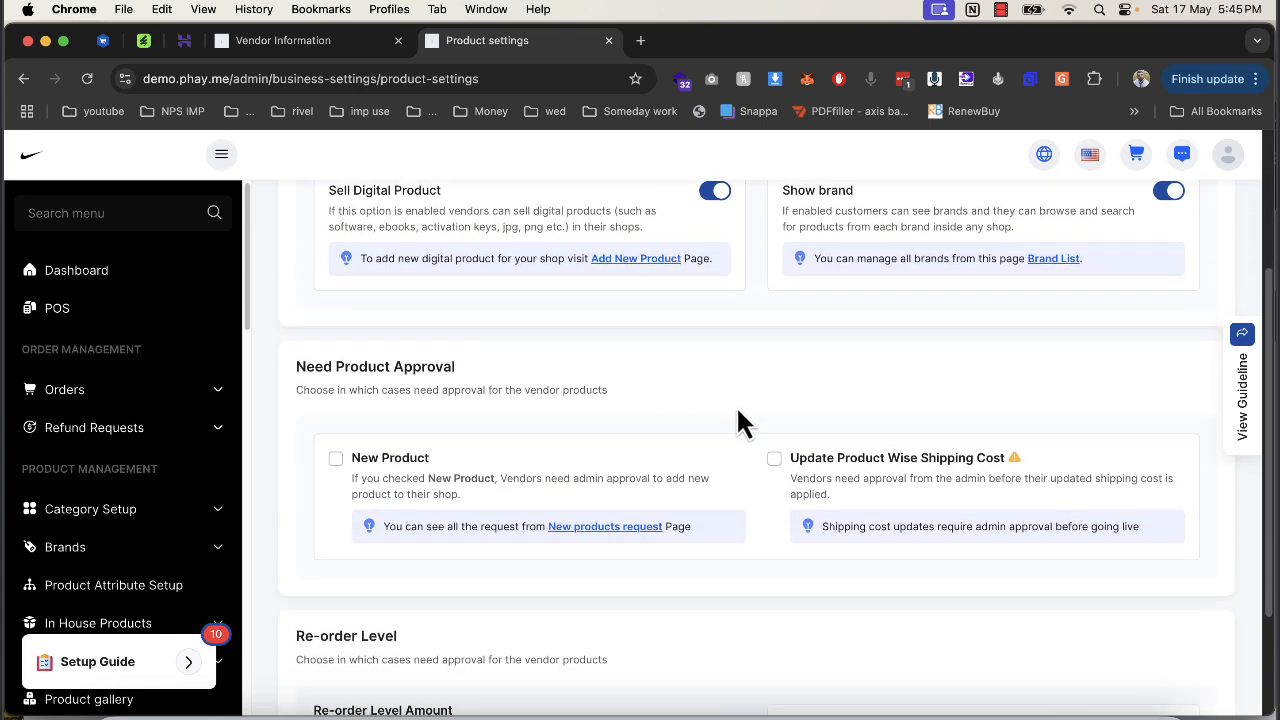
drag(311, 370, 473, 370)
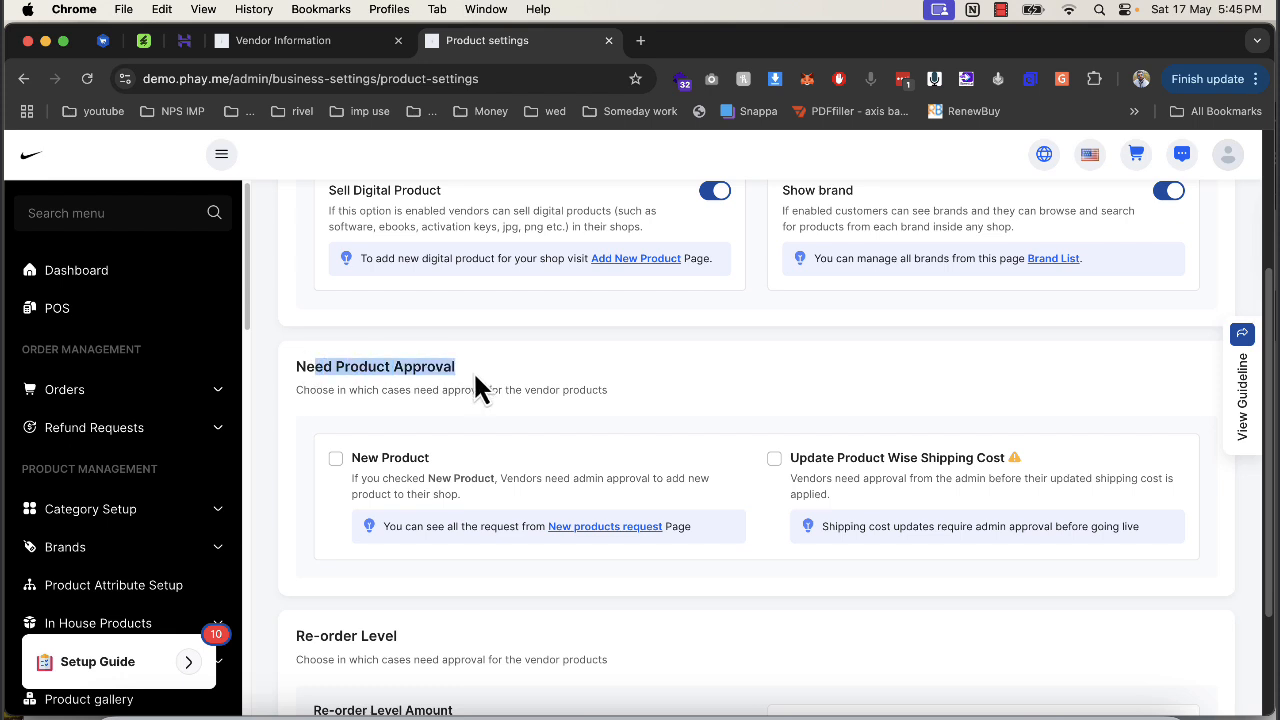
drag(364, 478, 540, 480)
click(536, 479)
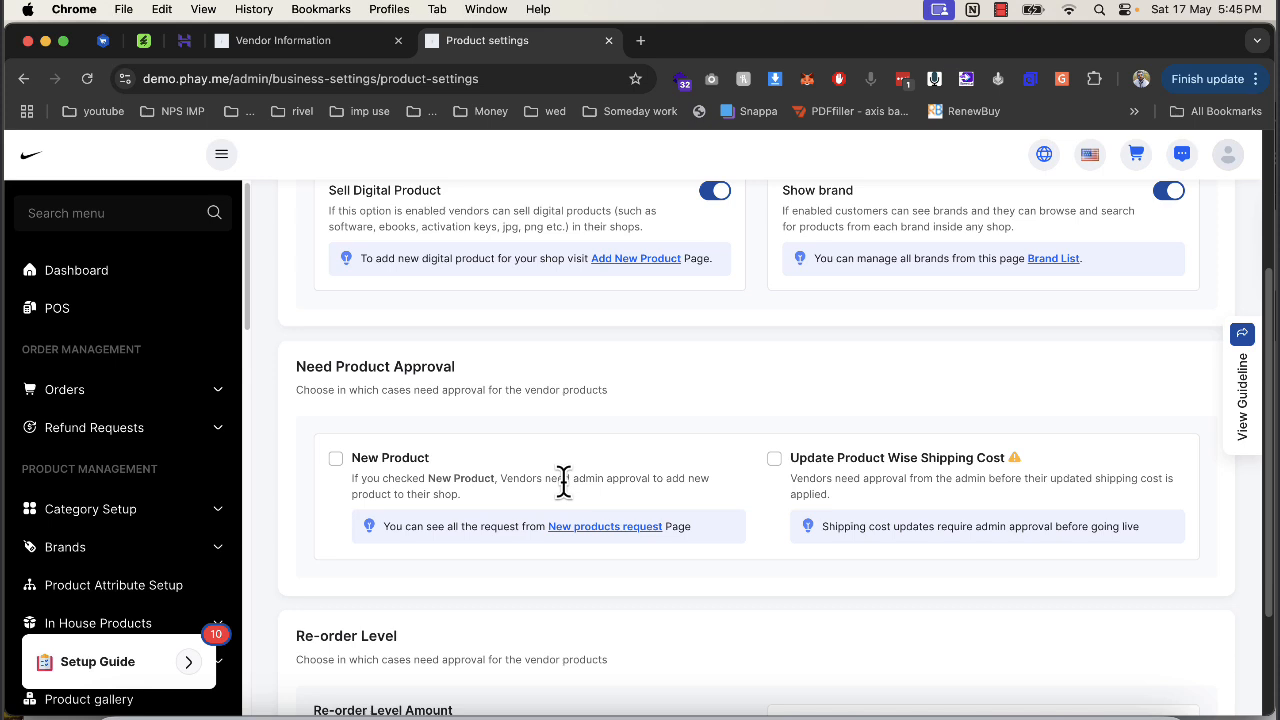
drag(446, 494, 360, 480)
scroll(775, 515, down, 3)
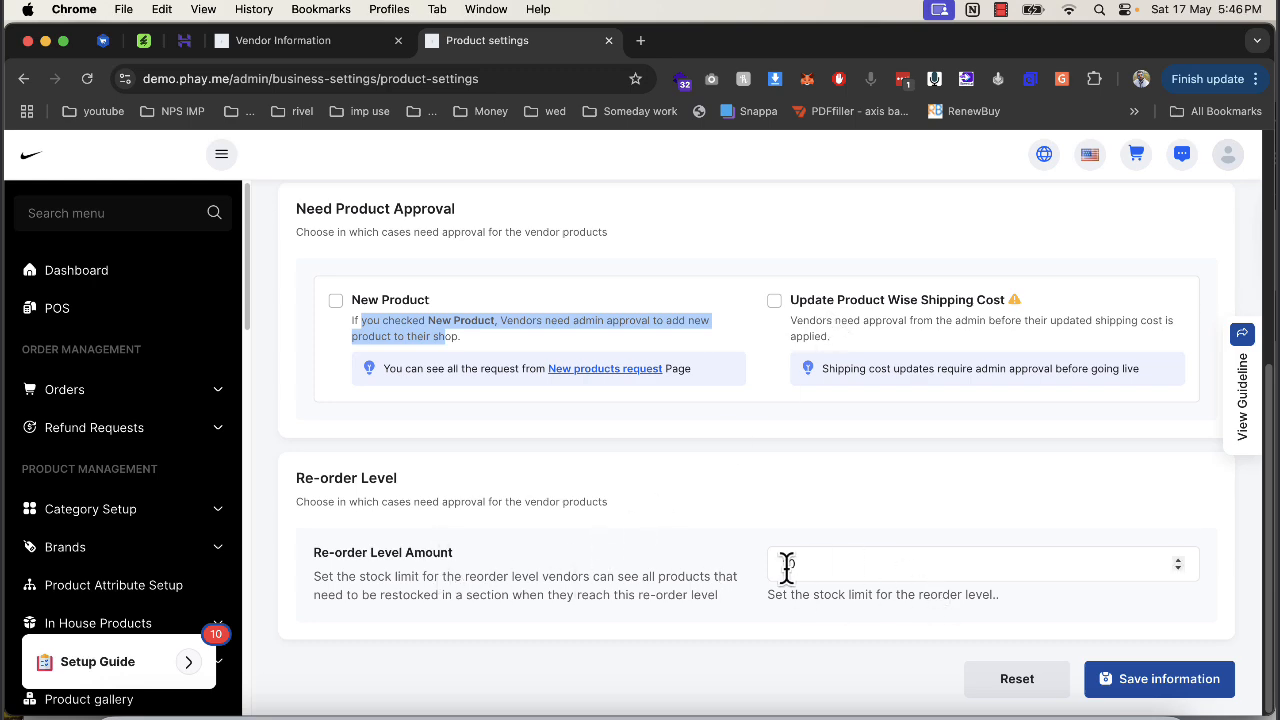
click(1136, 681)
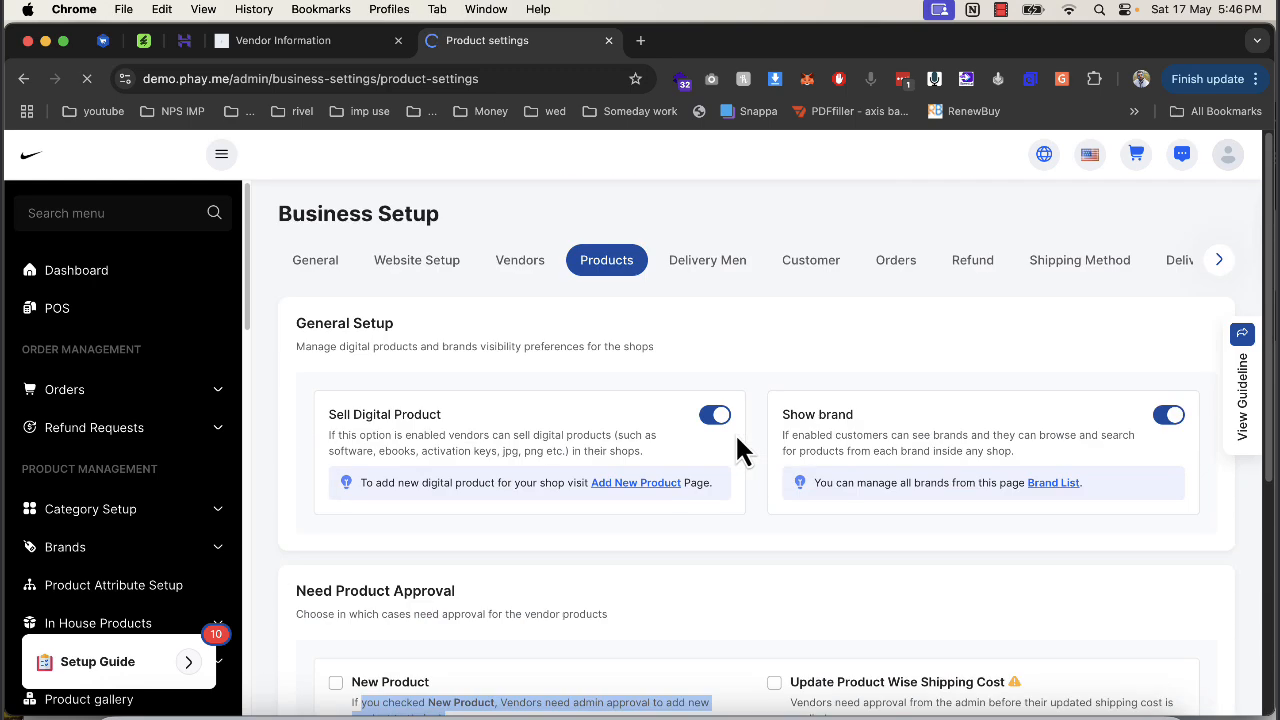
Save the Delivery Men settings with password recovery by email.
click(709, 280)
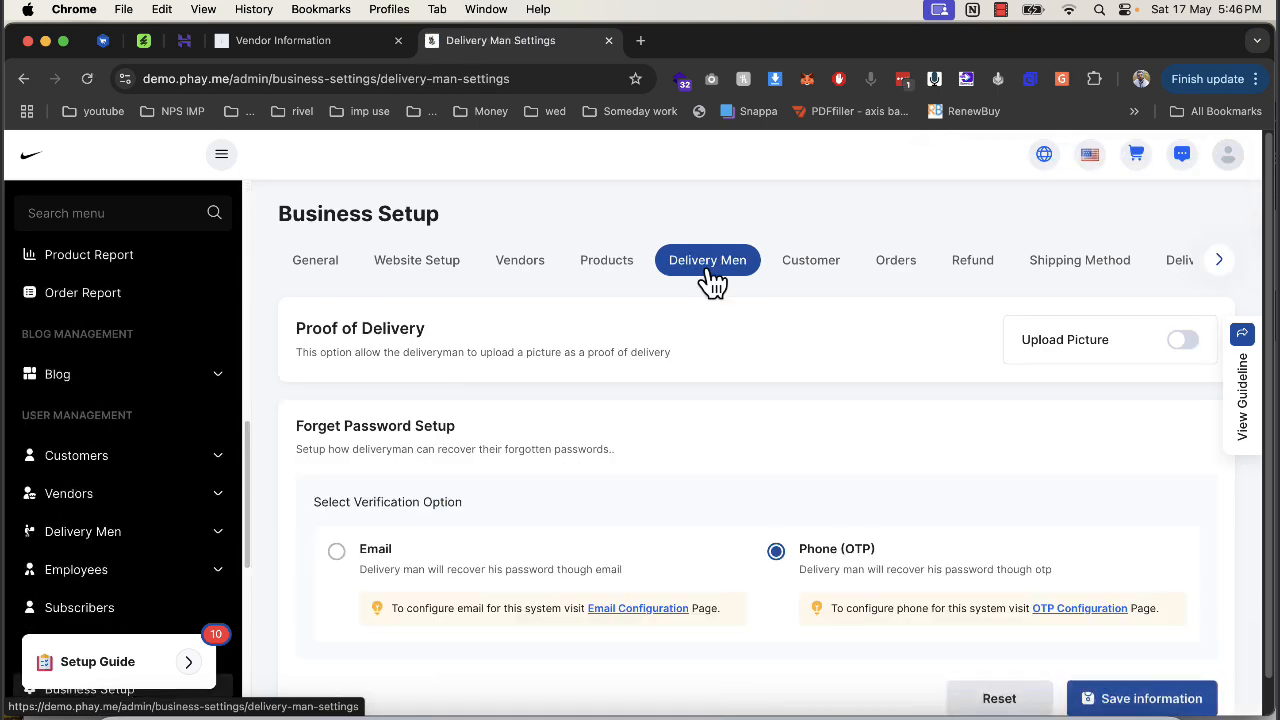
scroll(495, 470, down, 1)
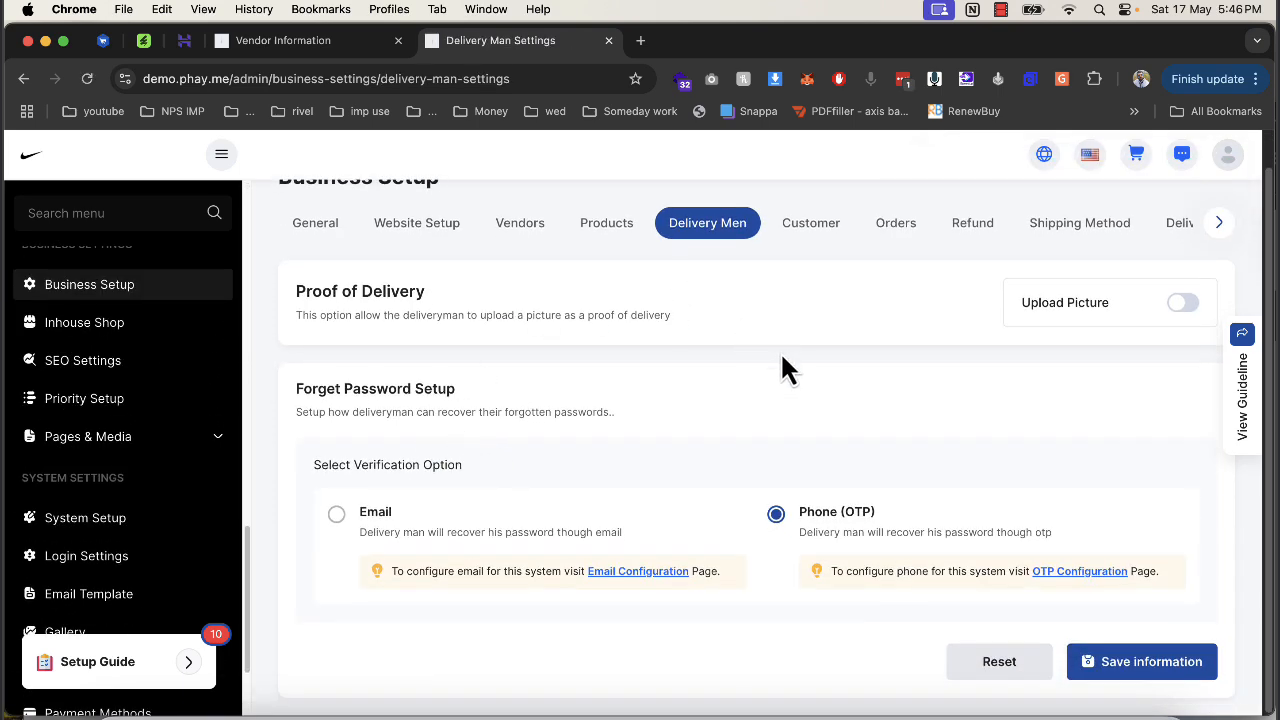
drag(321, 315, 398, 305)
click(1151, 663)
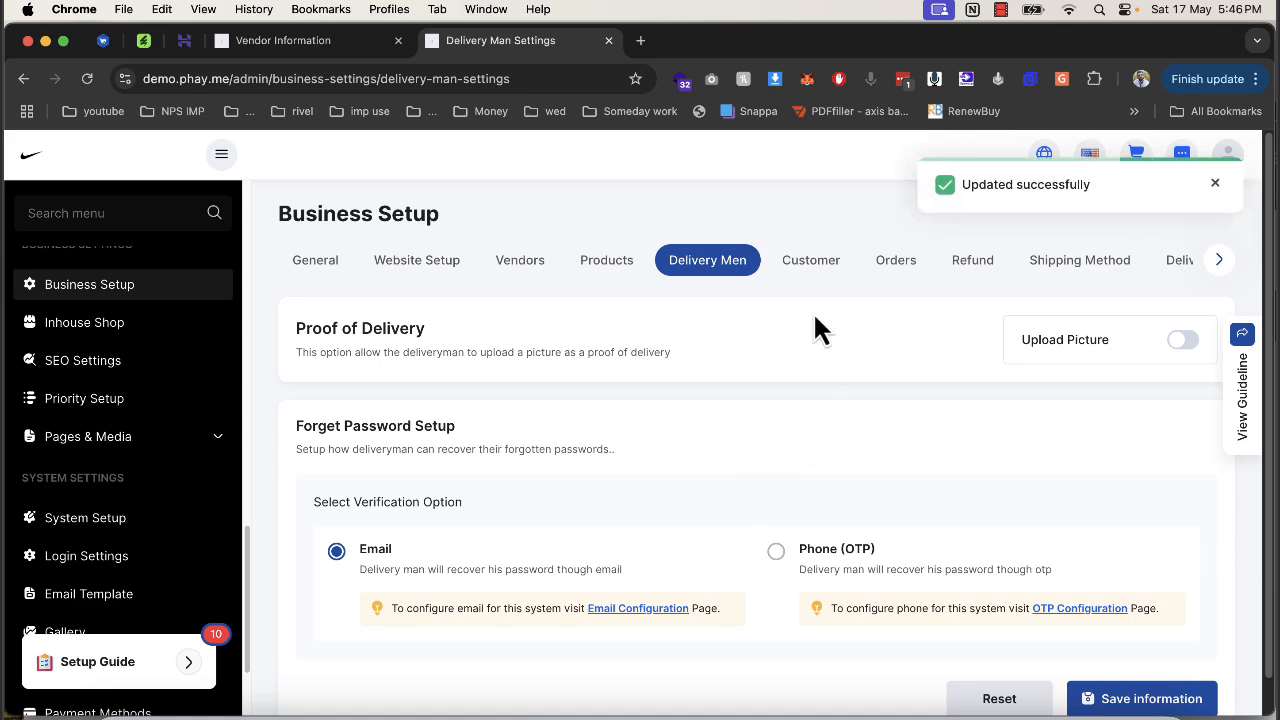
Open the Customer settings section of Business Setup.
scroll(694, 363, down, 1)
scroll(715, 390, up, 1)
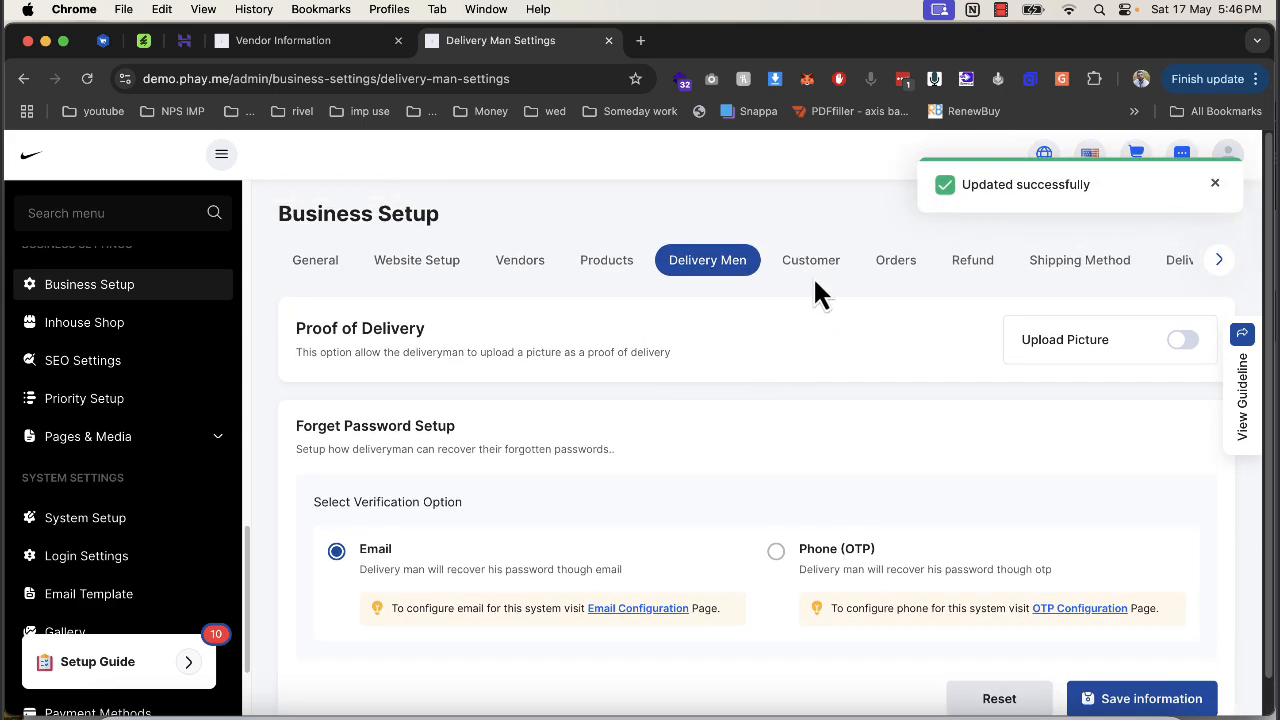
click(815, 272)
scroll(137, 563, down, 10)
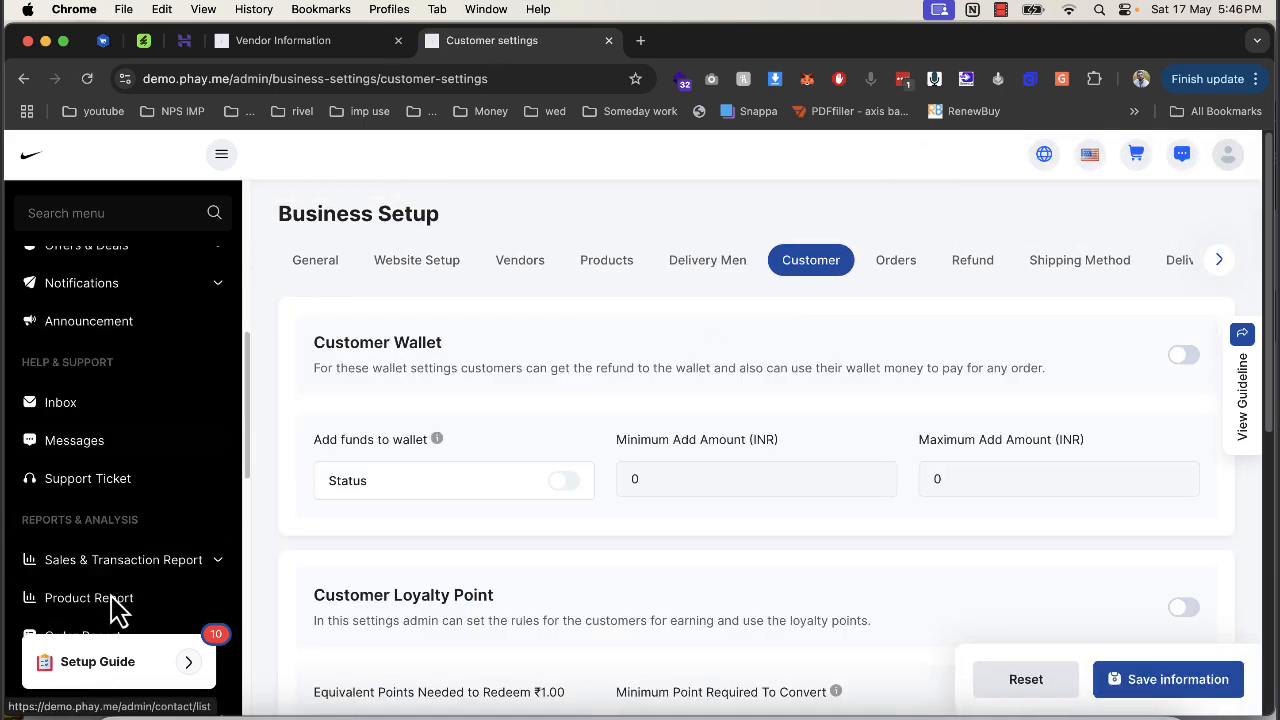
Toggle Customer Wallet on and then back off, confirming each change.
scroll(132, 565, down, 6)
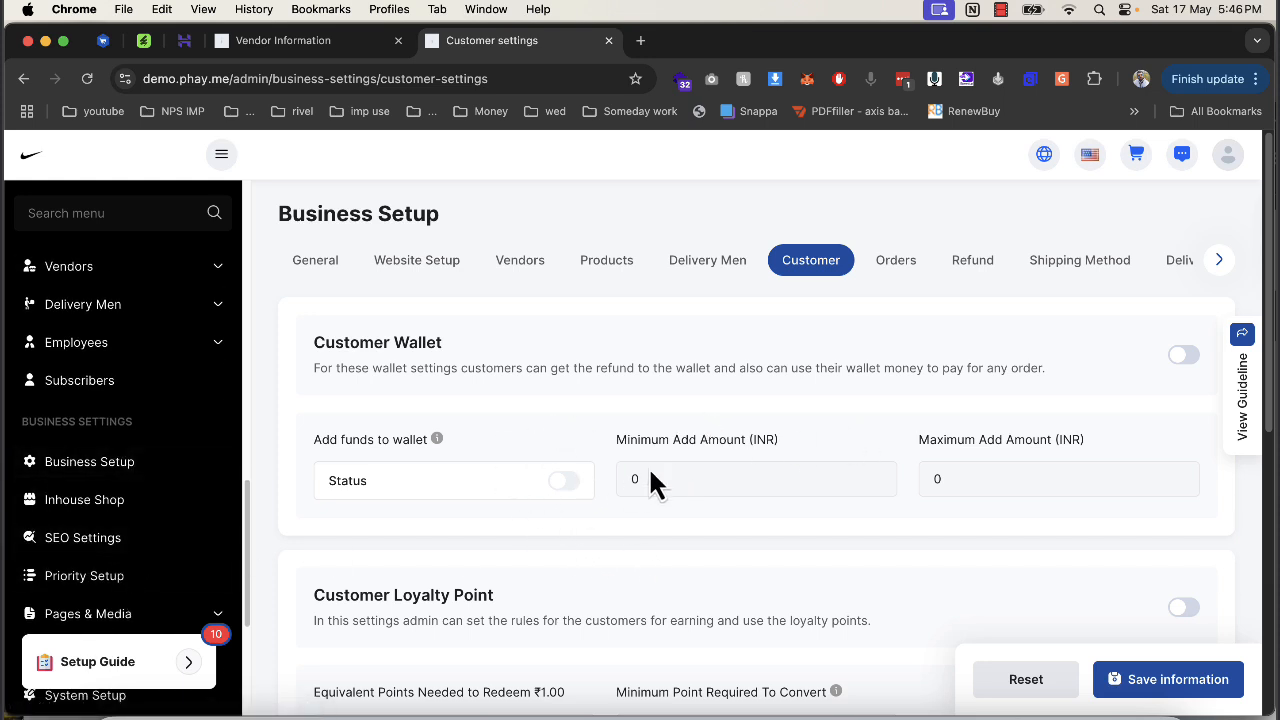
scroll(648, 466, down, 2)
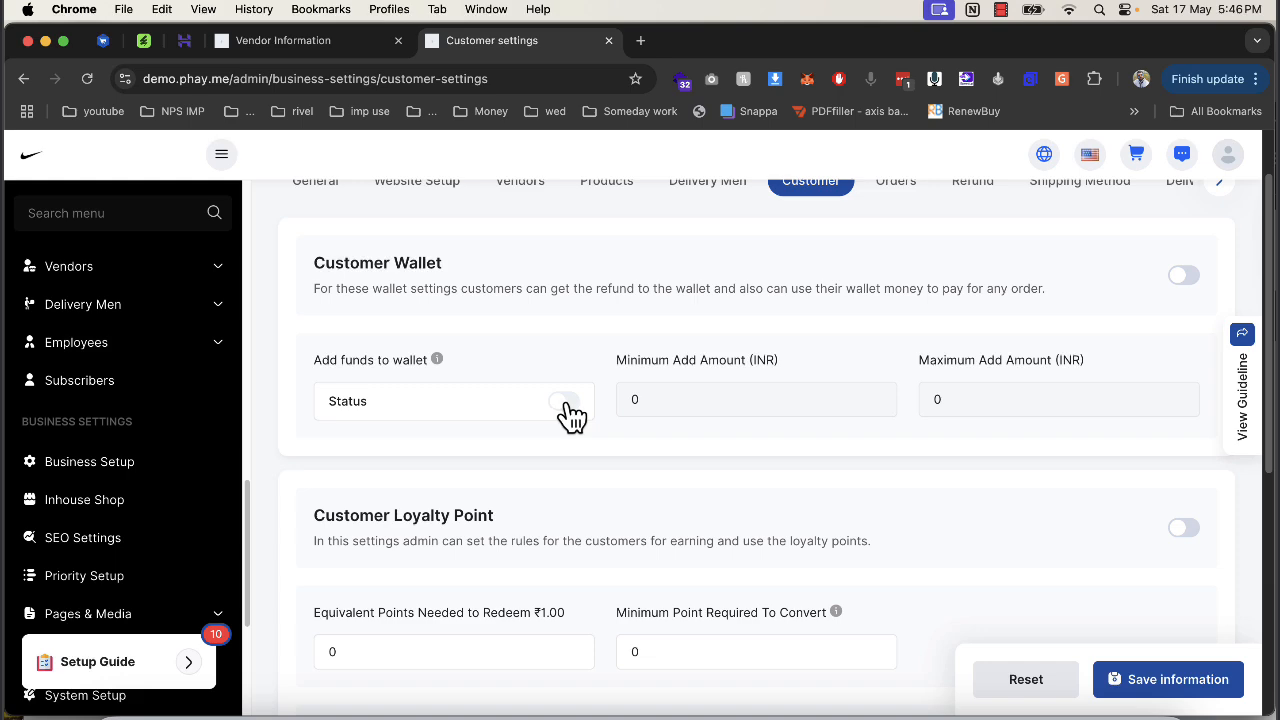
click(1178, 278)
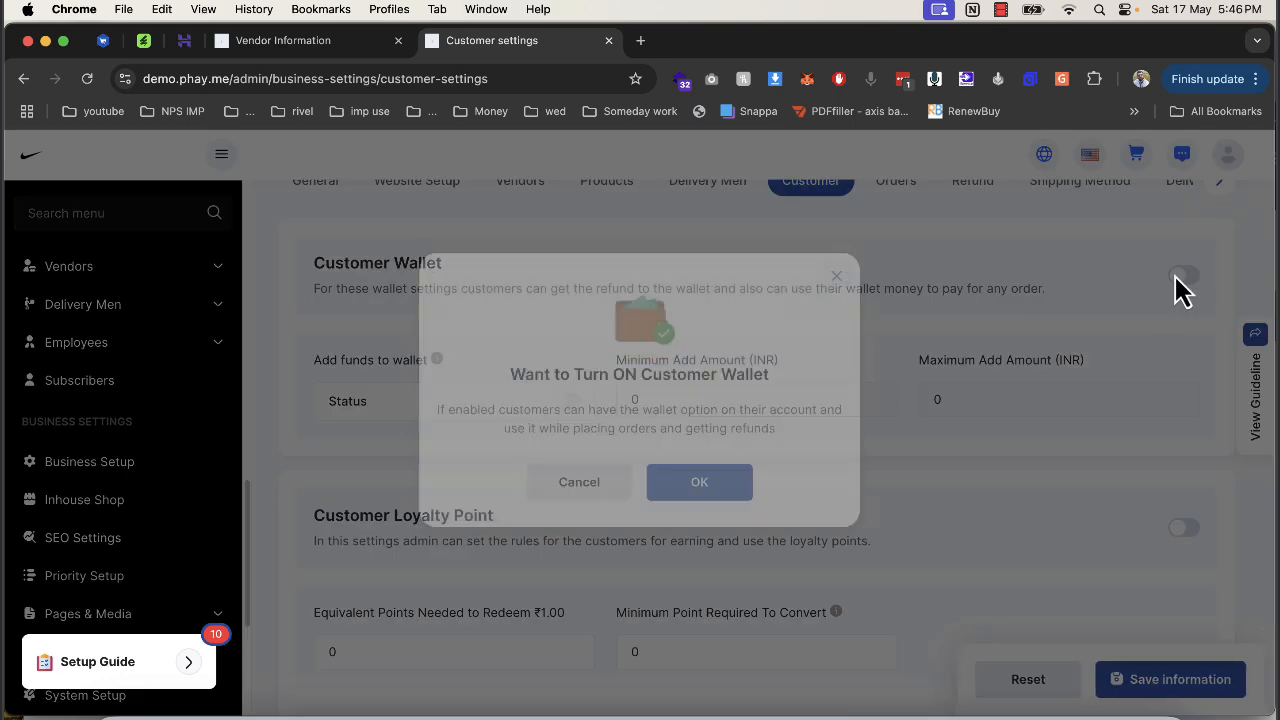
click(697, 515)
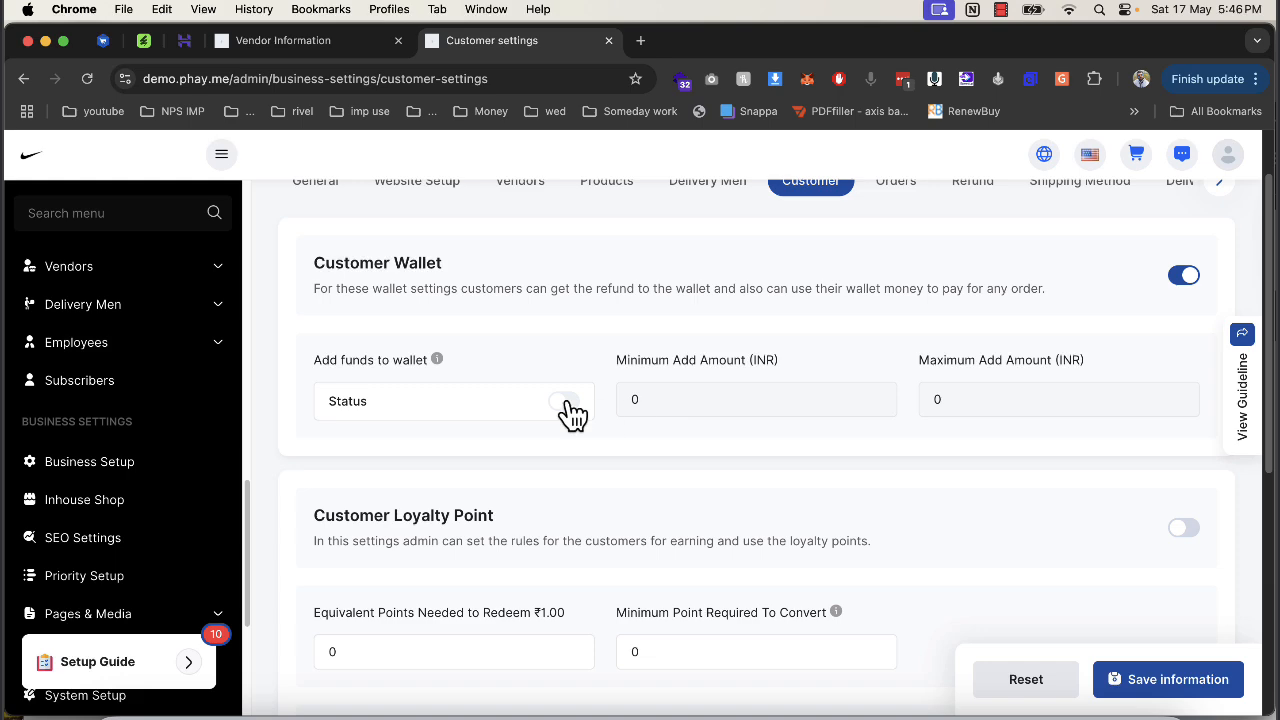
click(1184, 280)
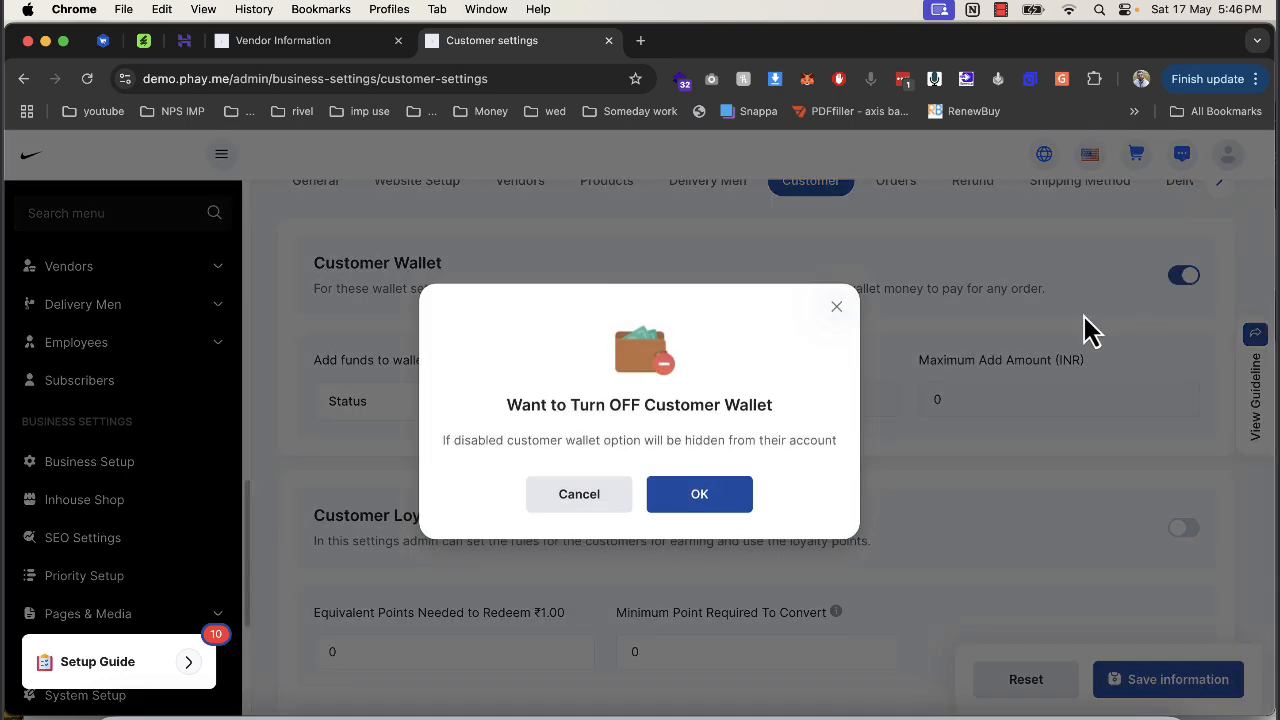
click(735, 515)
Try saving the customer settings, which fails on the loyalty point exchange rate.
scroll(733, 515, down, 2)
scroll(731, 515, down, 5)
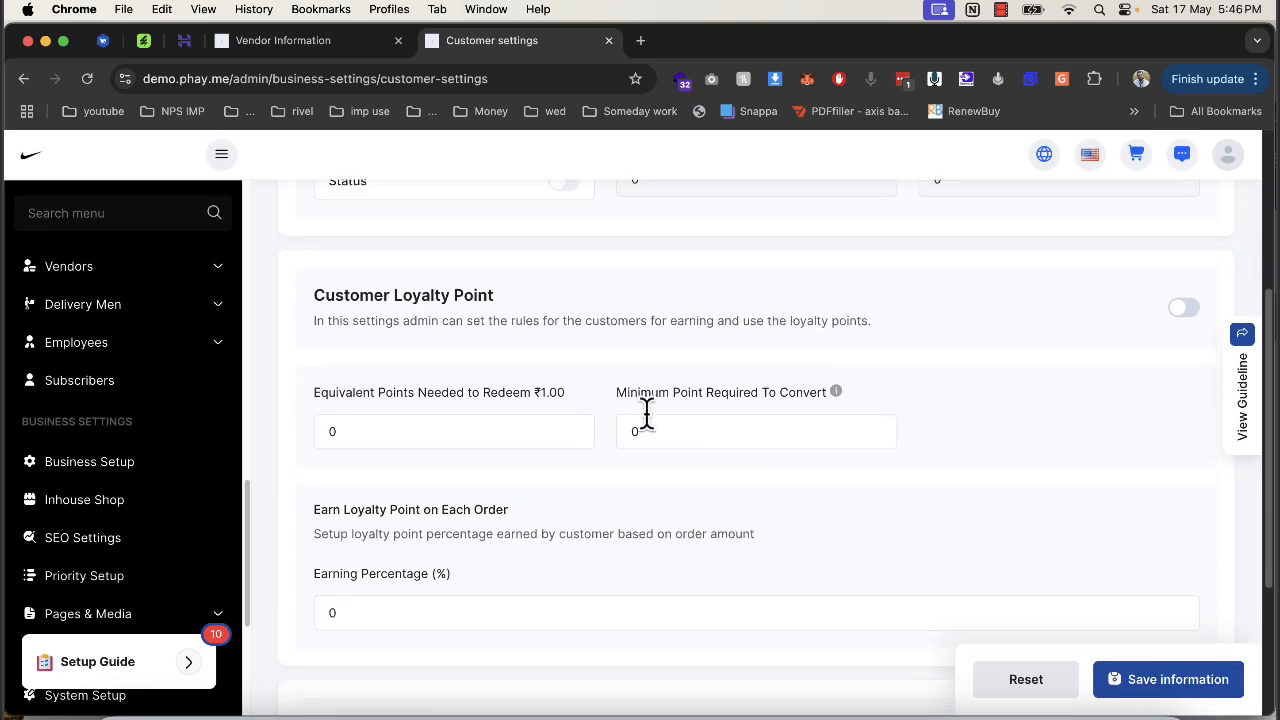
scroll(602, 503, down, 2)
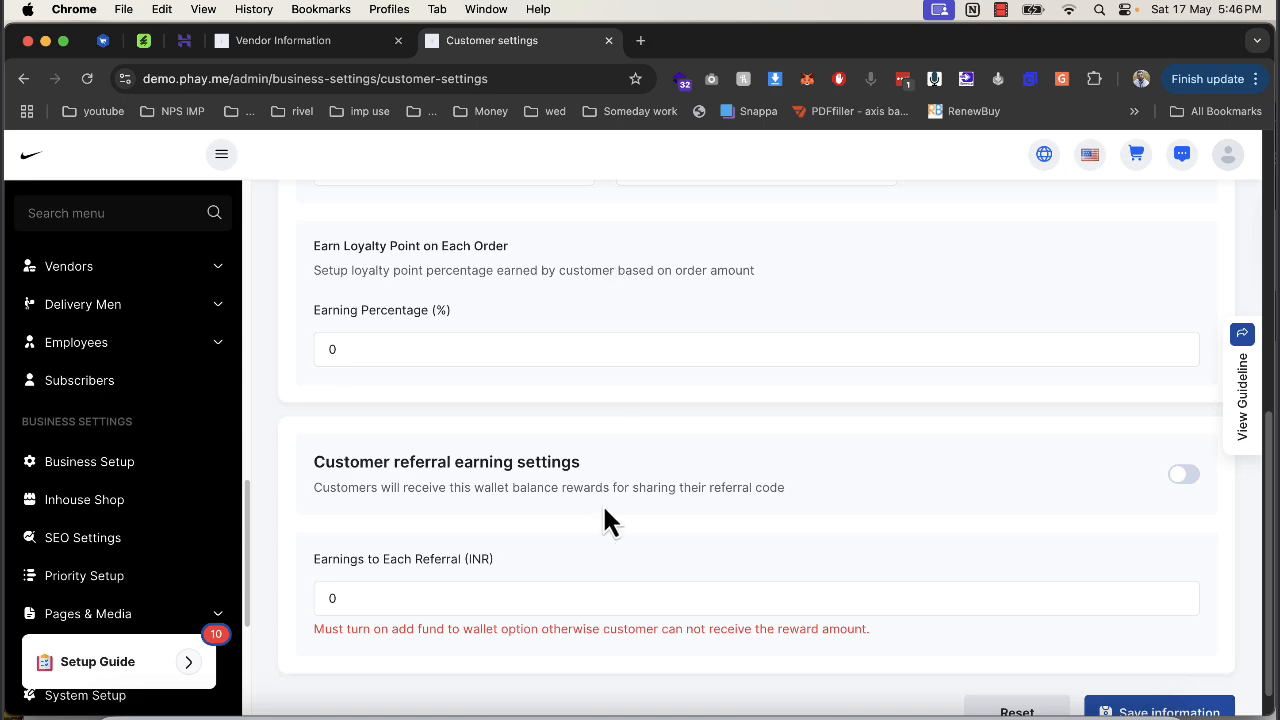
click(1117, 701)
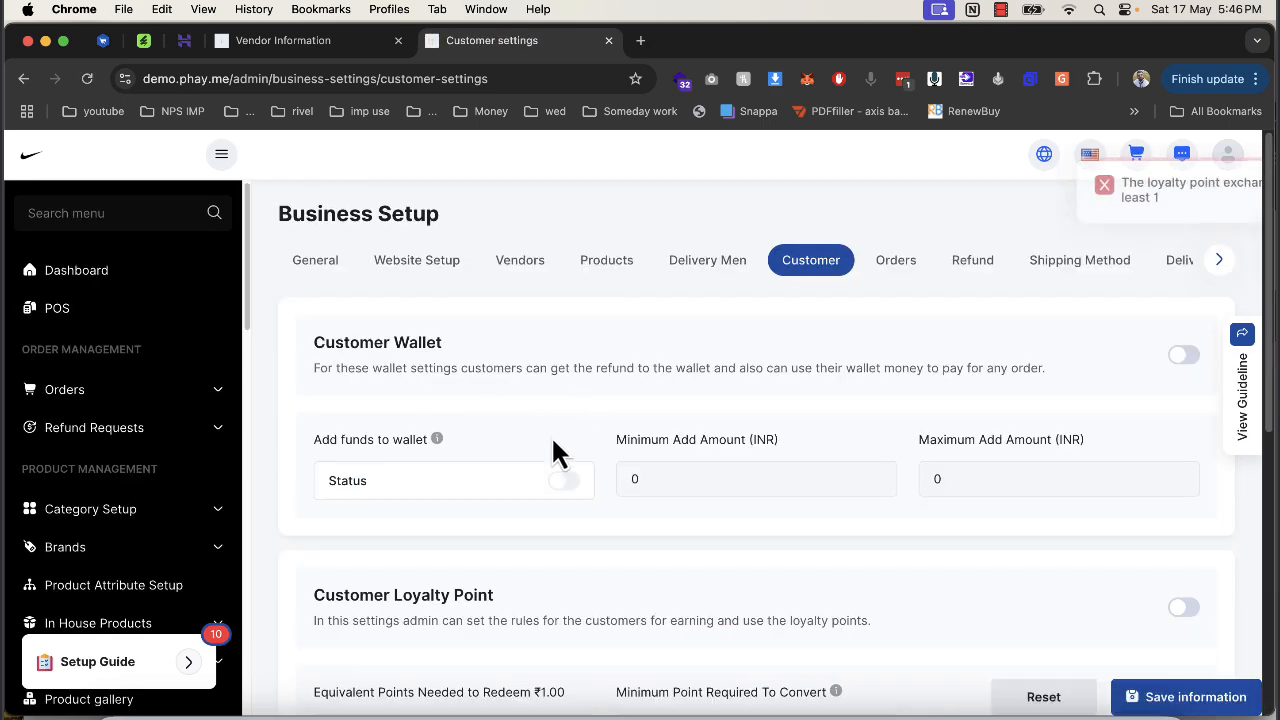
Turn on Customer Loyalty Point and confirm the change.
scroll(551, 435, down, 3)
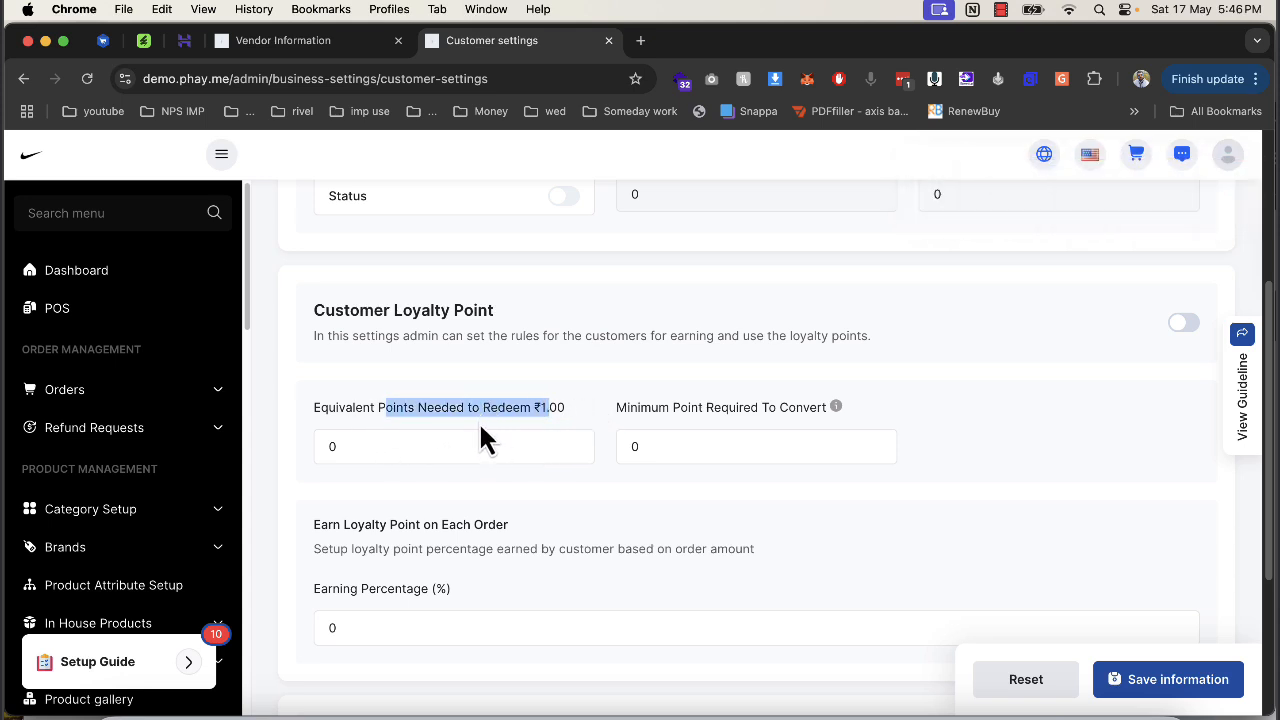
click(380, 443)
double_click(334, 447)
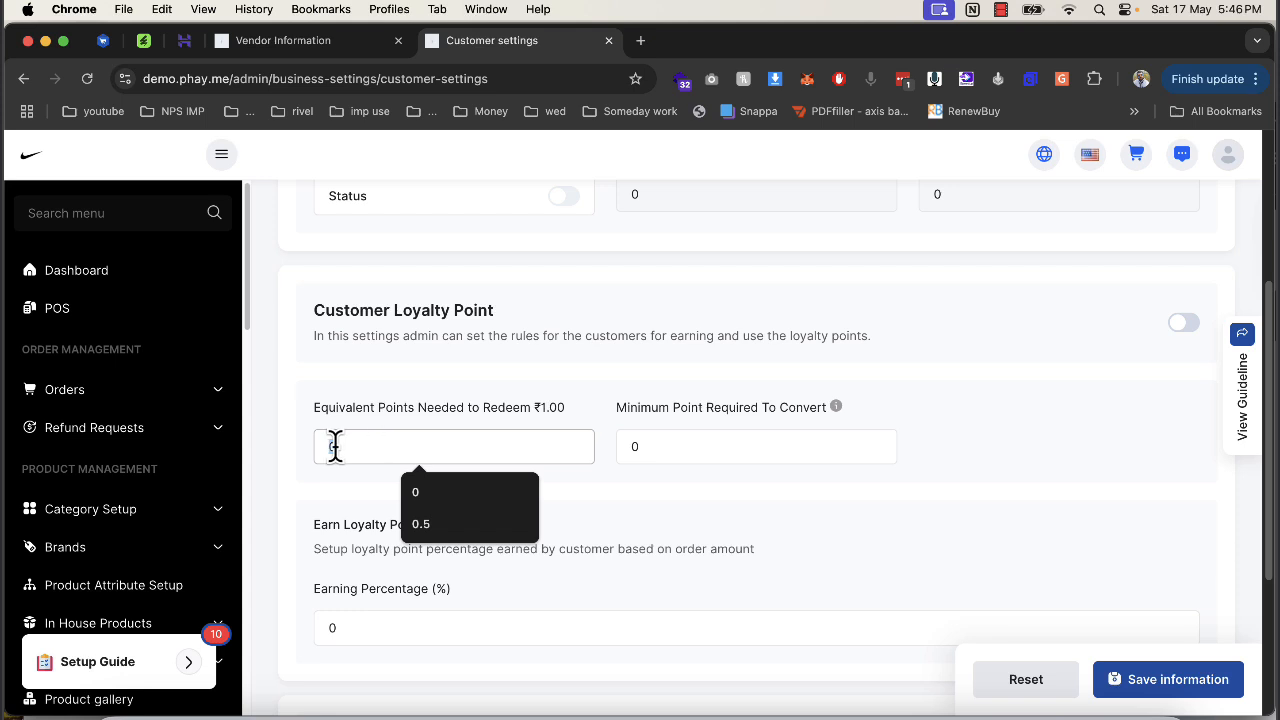
drag(541, 407, 572, 408)
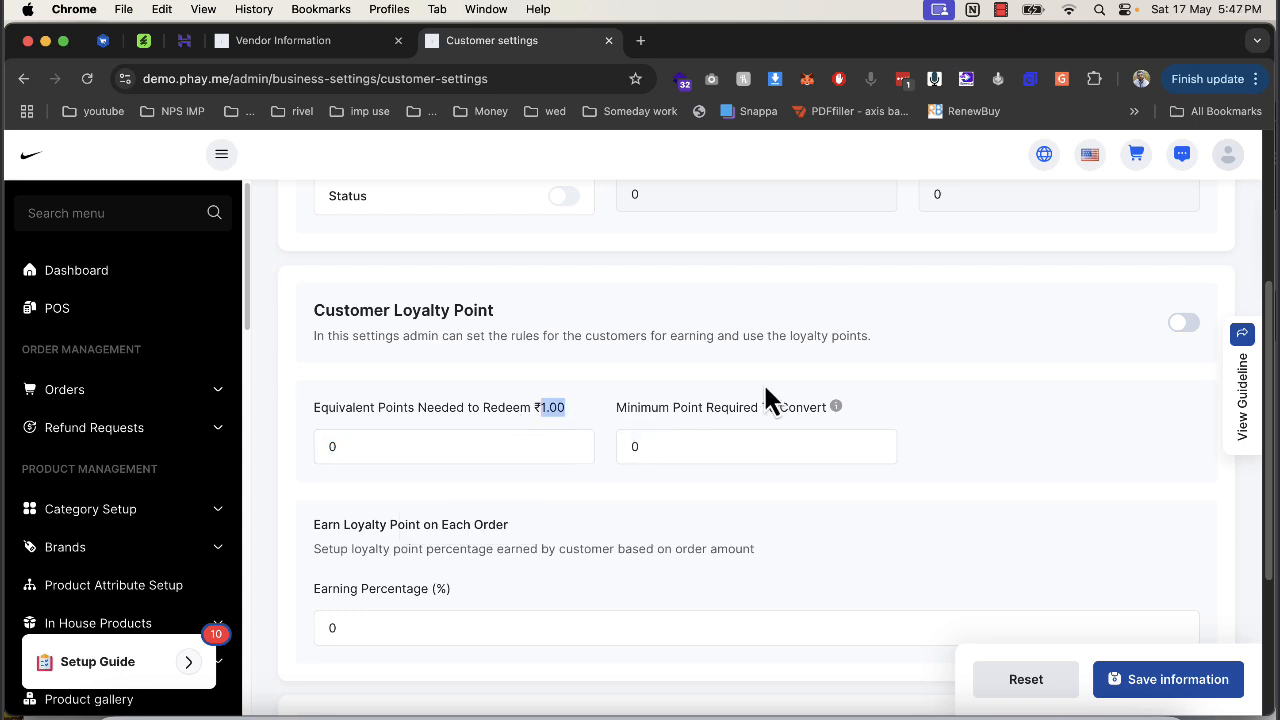
scroll(693, 421, down, 2)
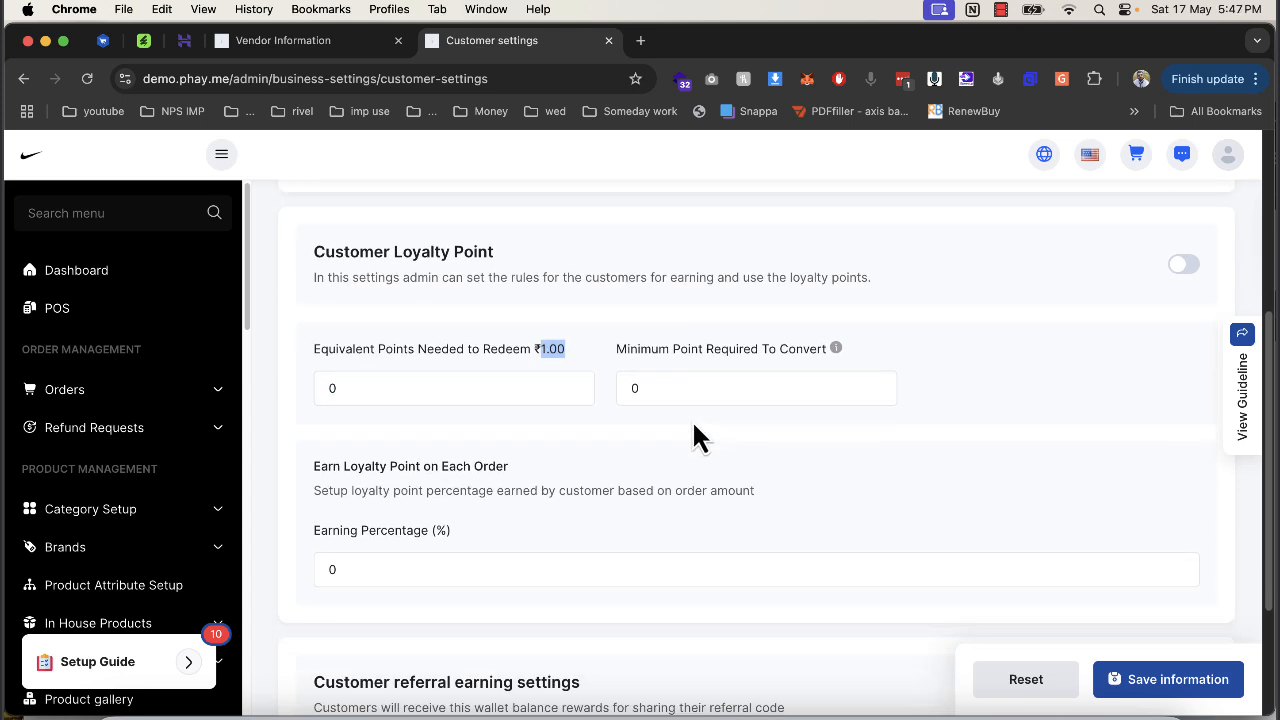
drag(314, 536, 402, 548)
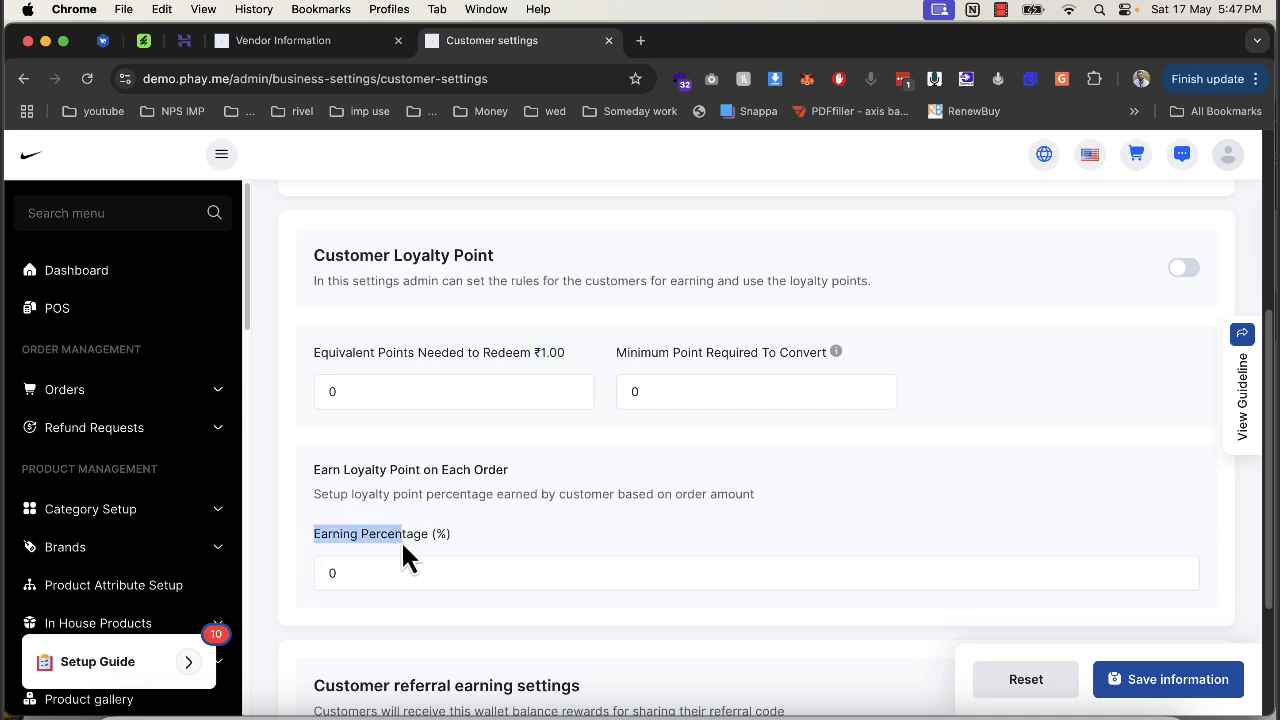
click(1205, 282)
click(1203, 282)
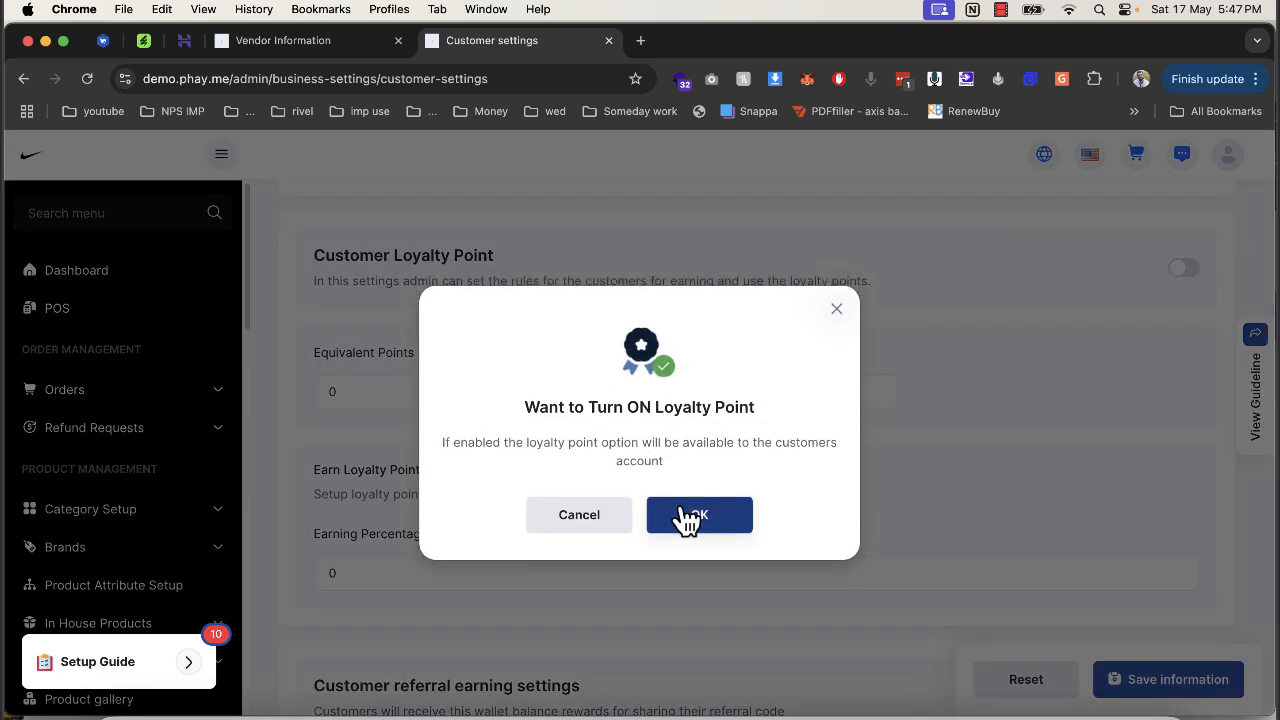
click(683, 517)
Set 1 point per ₹1.00, 100 minimum points to convert and 10% earning, and save.
double_click(318, 391)
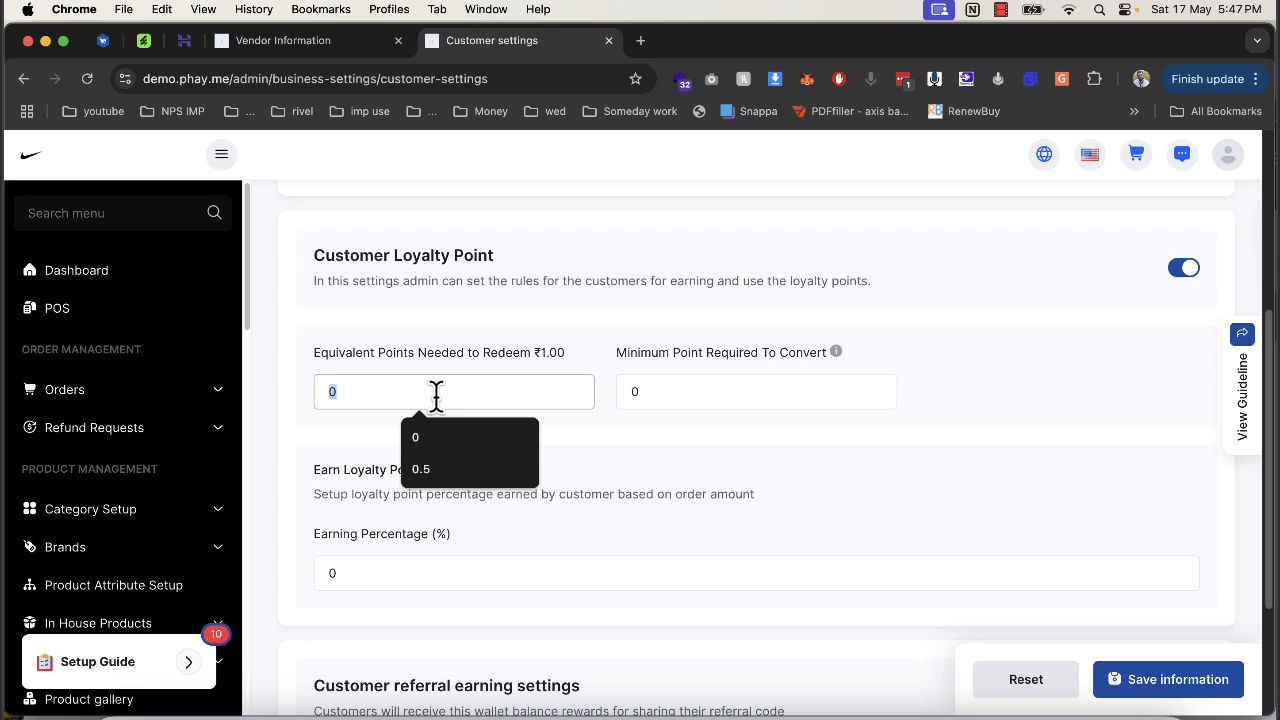
text(1)
drag(660, 392, 627, 390)
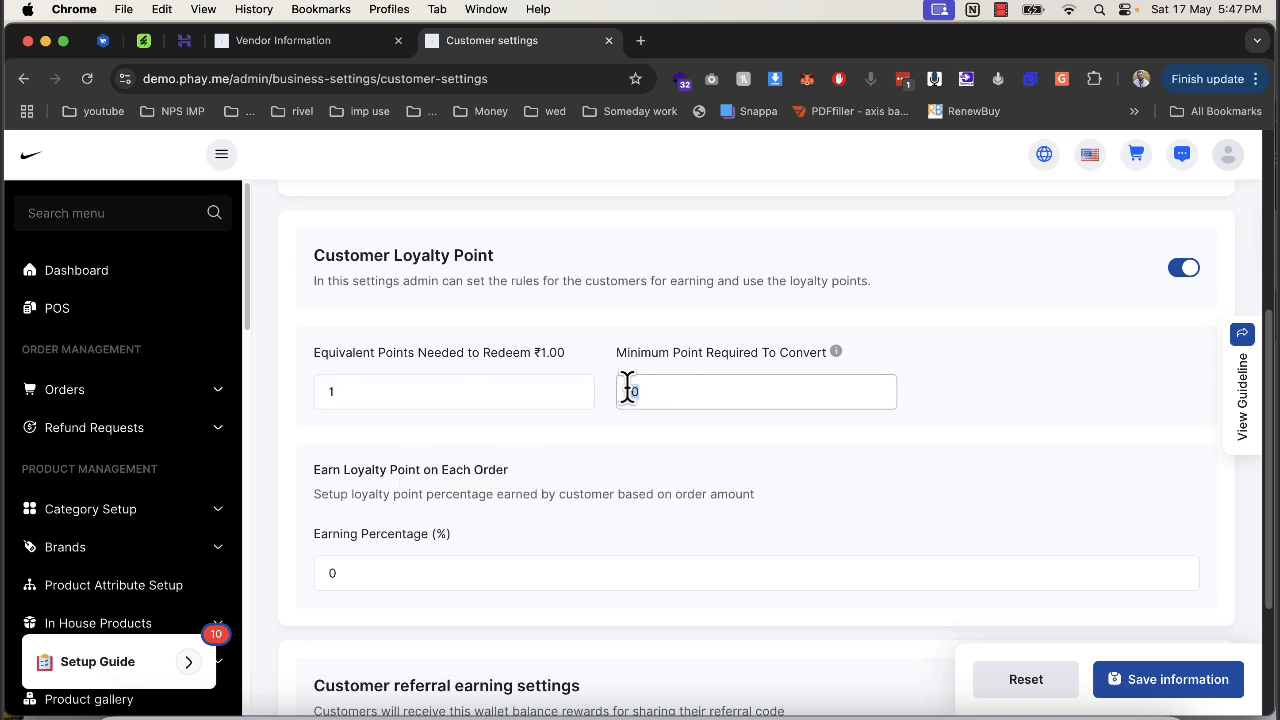
text(100)
key(Tab)
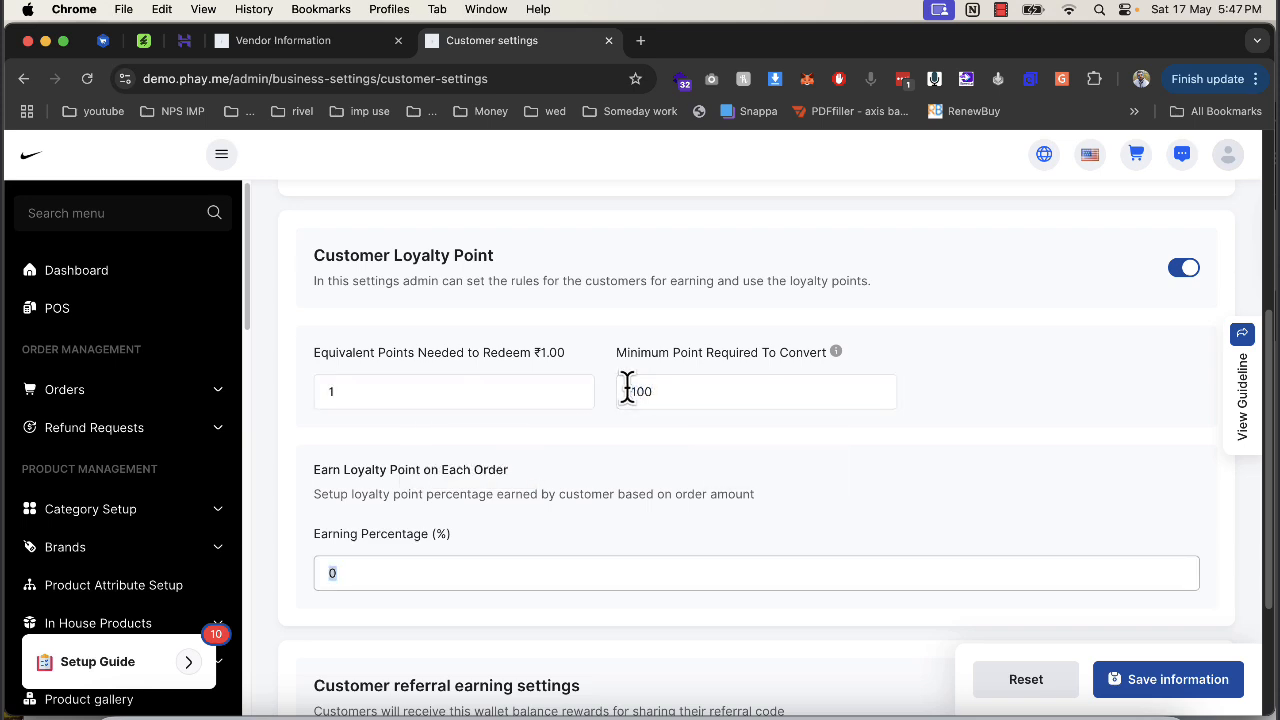
text(10)
click(1185, 684)
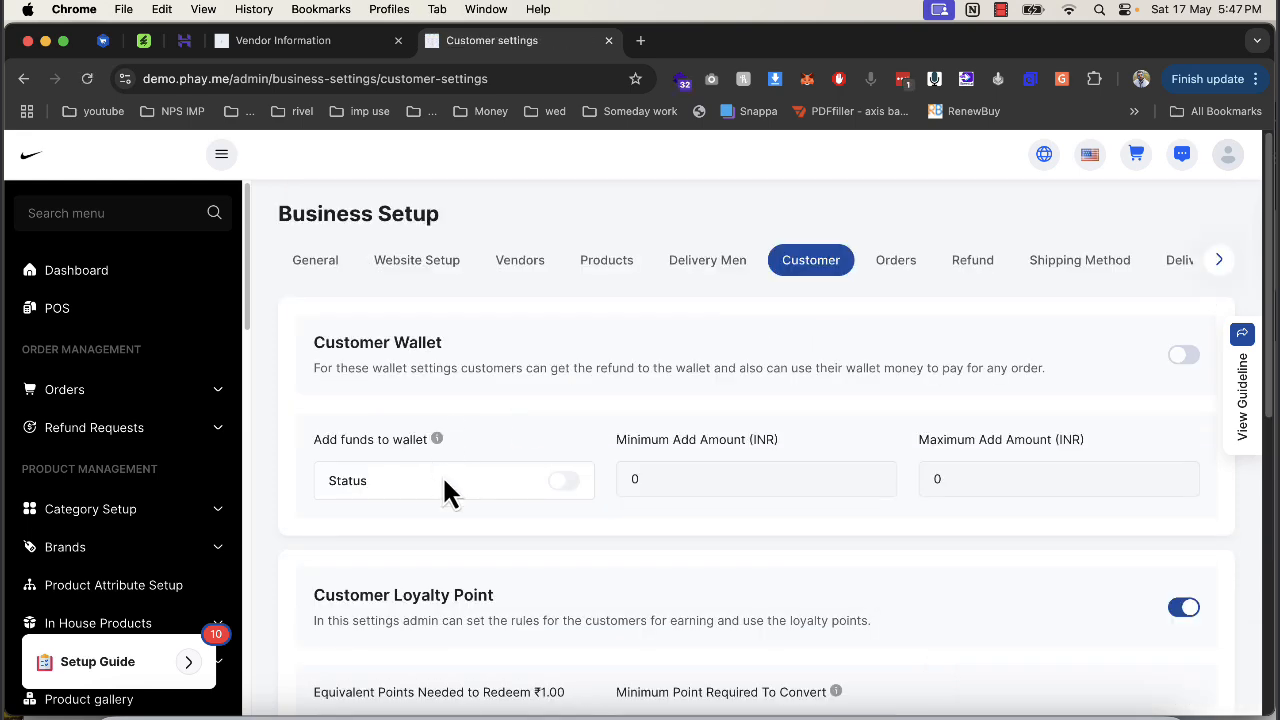
Open the Orders settings section of Business Setup.
scroll(447, 490, down, 5)
click(370, 322)
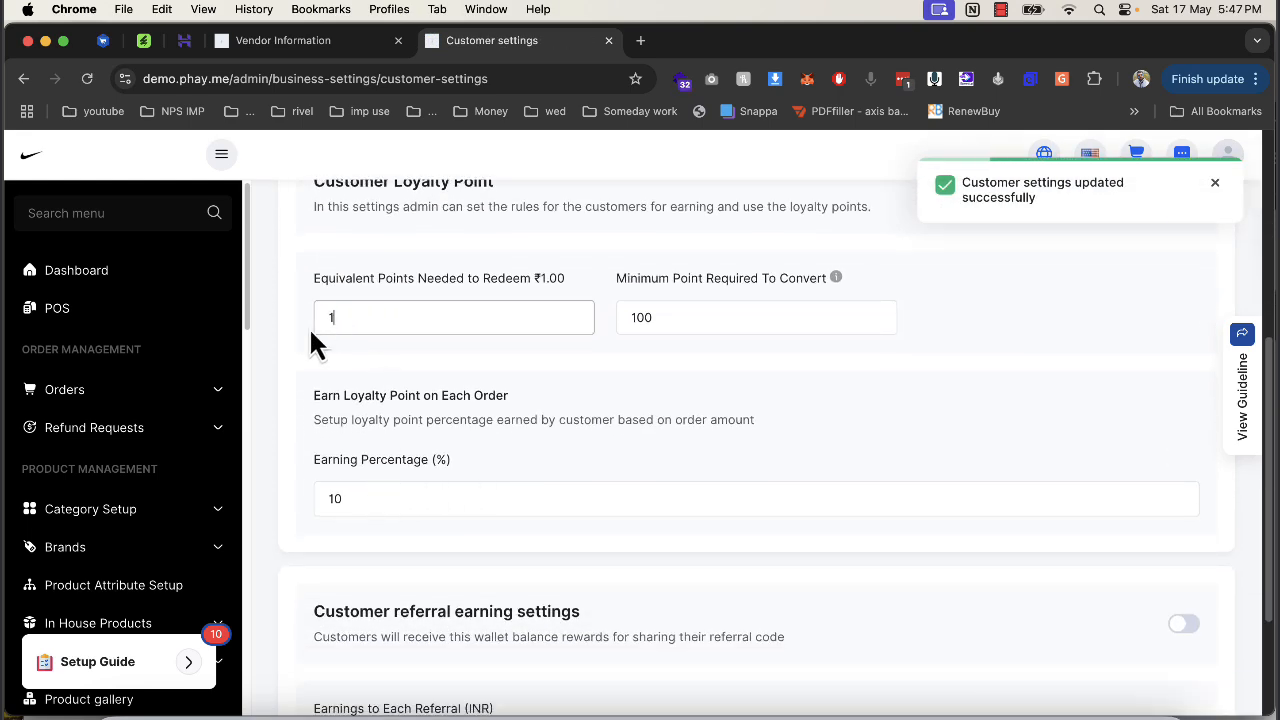
click(340, 490)
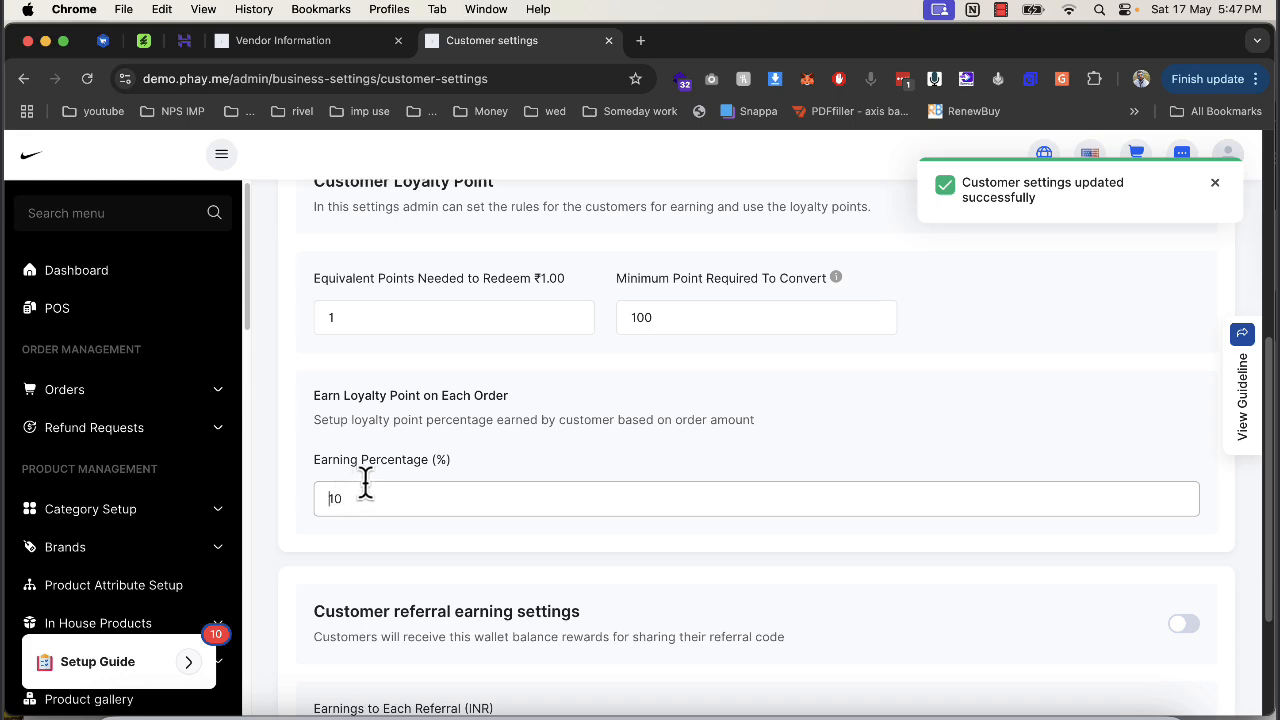
scroll(411, 500, up, 5)
scroll(450, 500, down, 6)
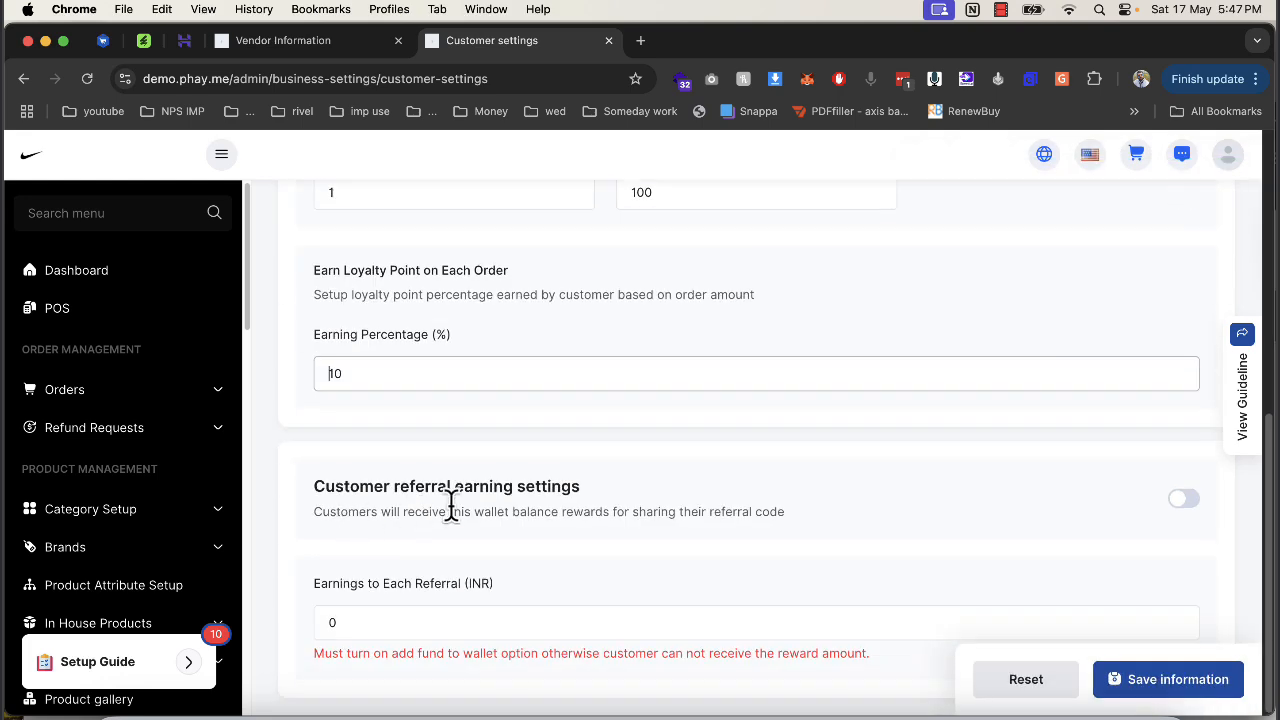
scroll(641, 503, up, 10)
click(878, 262)
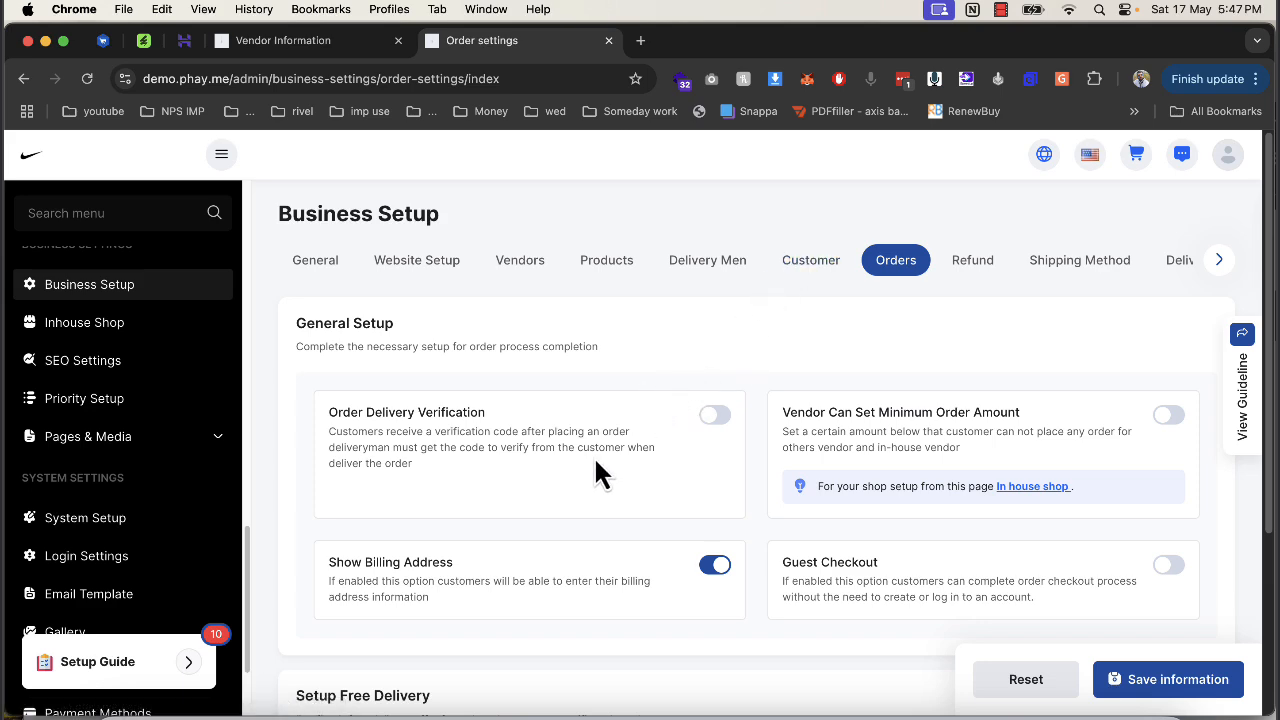
Turn on guest checkout and save it, leaving order delivery verification off.
click(519, 457)
click(573, 520)
click(1168, 568)
click(1160, 683)
Enable free delivery under admin responsibility, save it, and go to the Refund setup.
scroll(740, 385, down, 3)
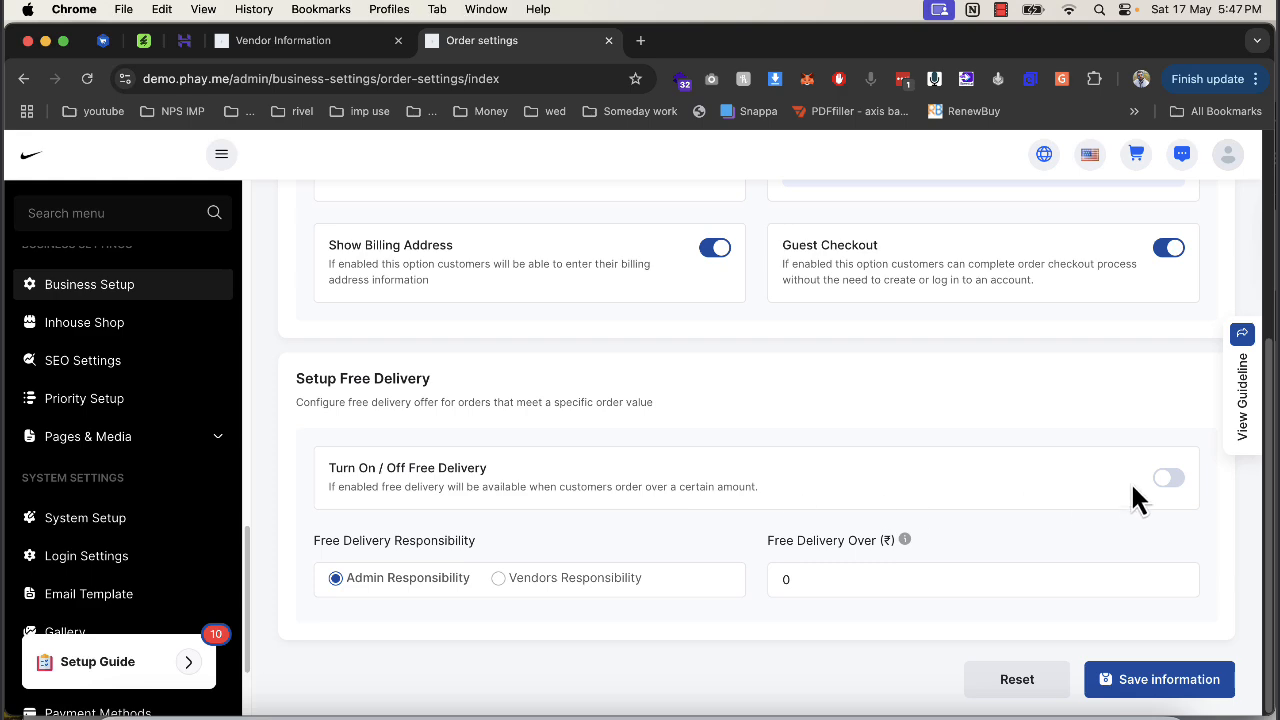
click(1168, 479)
click(731, 508)
click(1140, 680)
scroll(887, 603, down, 5)
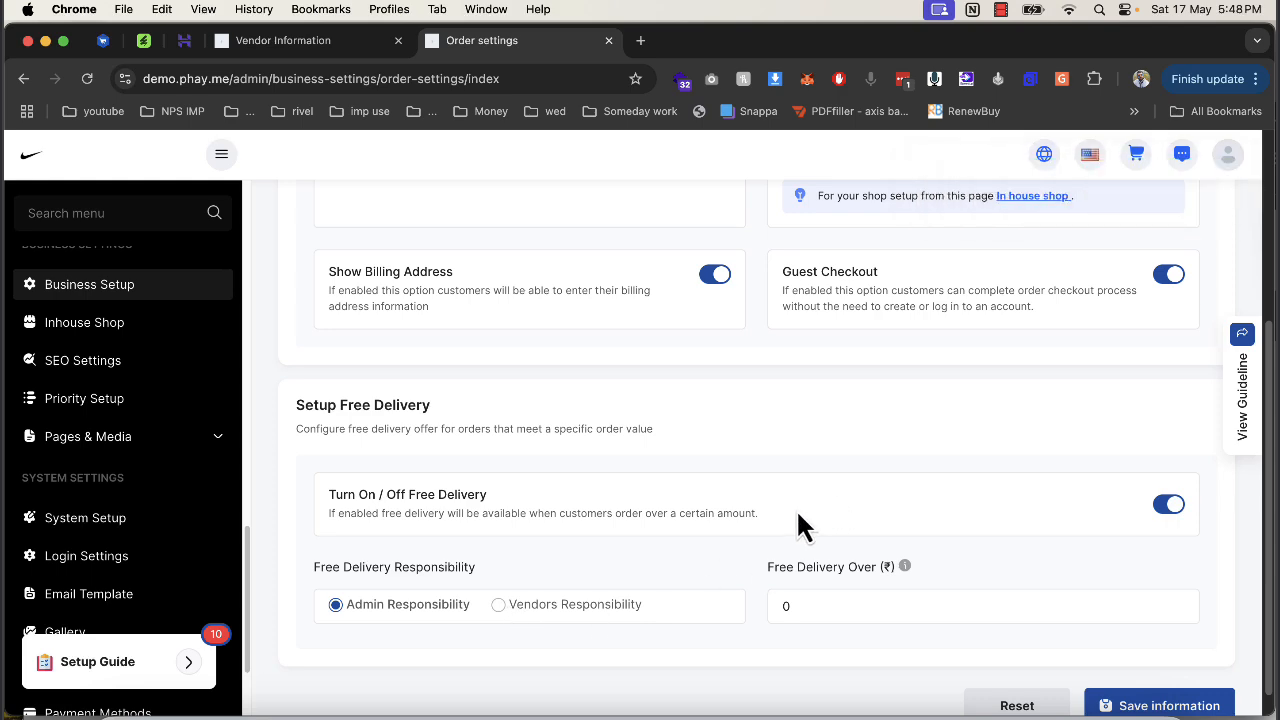
scroll(800, 523, up, 5)
click(978, 264)
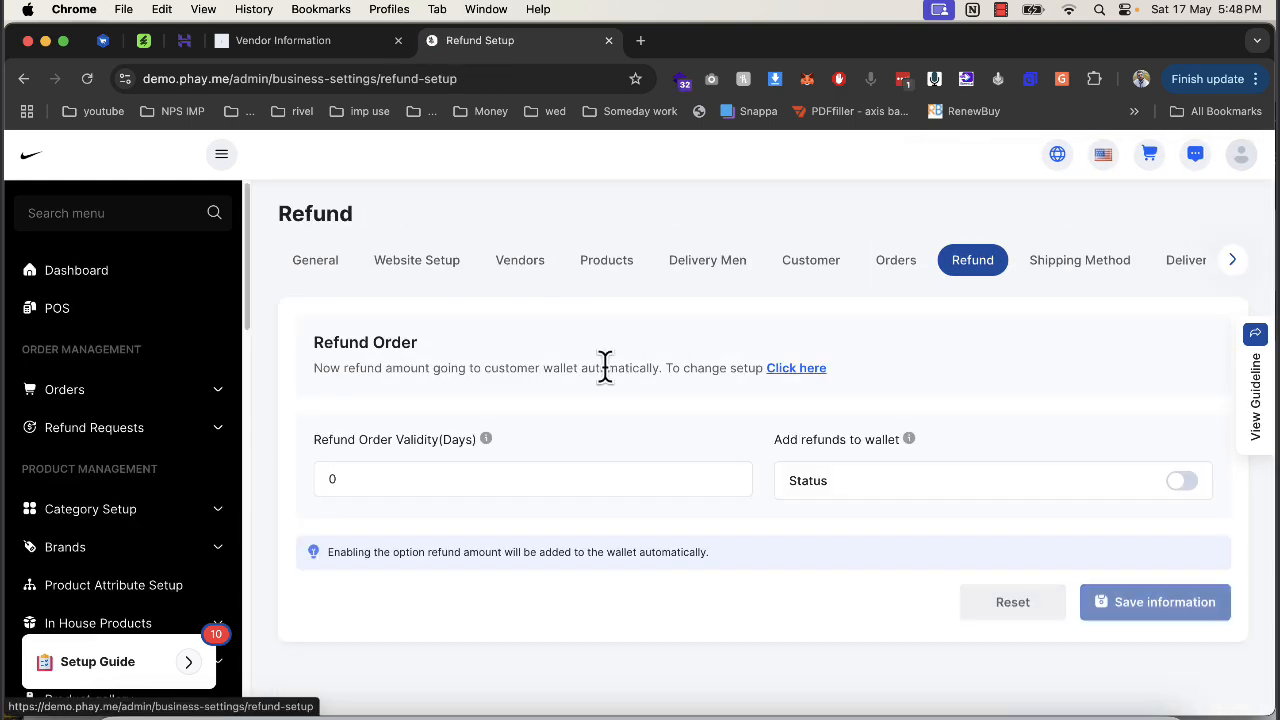
Change Refund Order Validity (Days) to 15 and save the information.
double_click(530, 478)
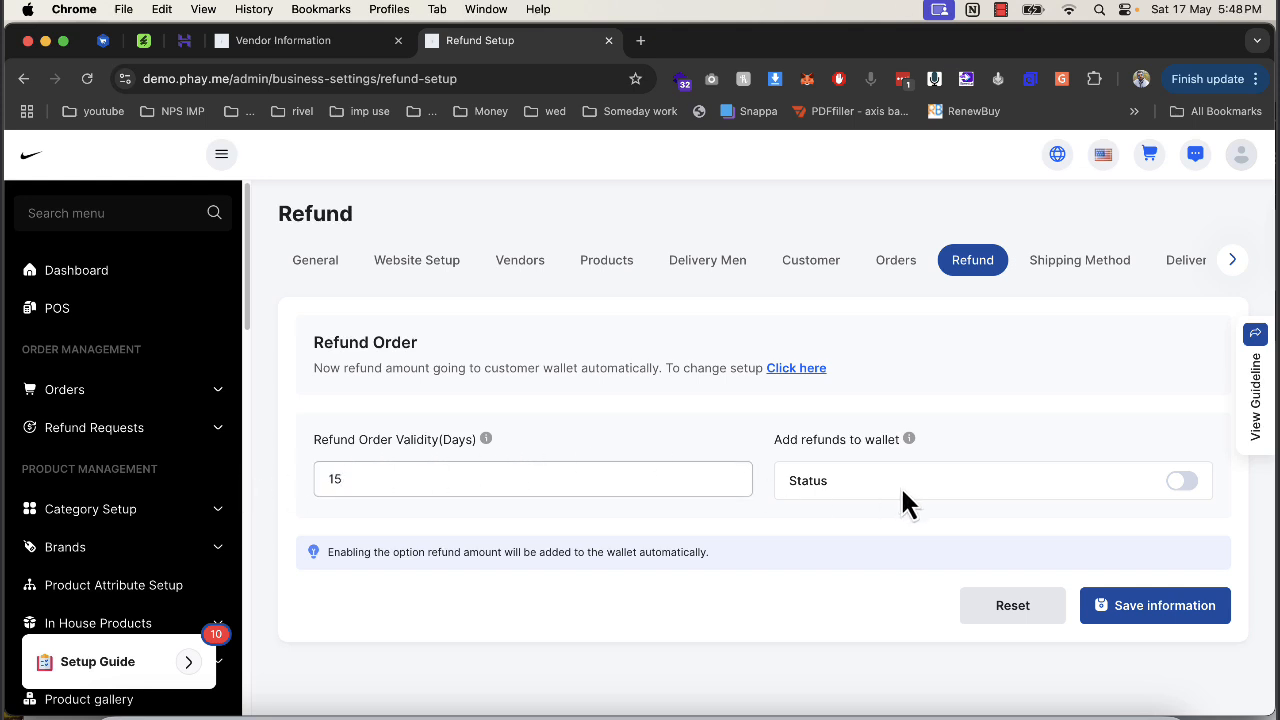
click(1160, 607)
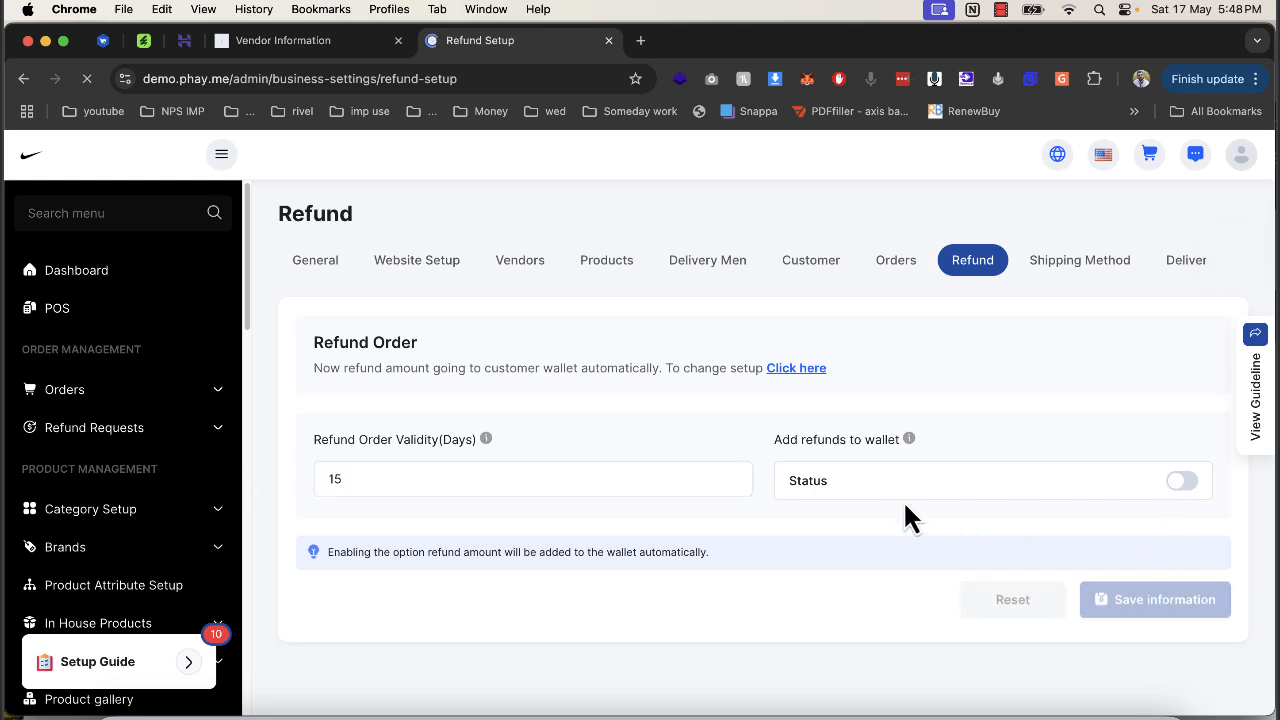
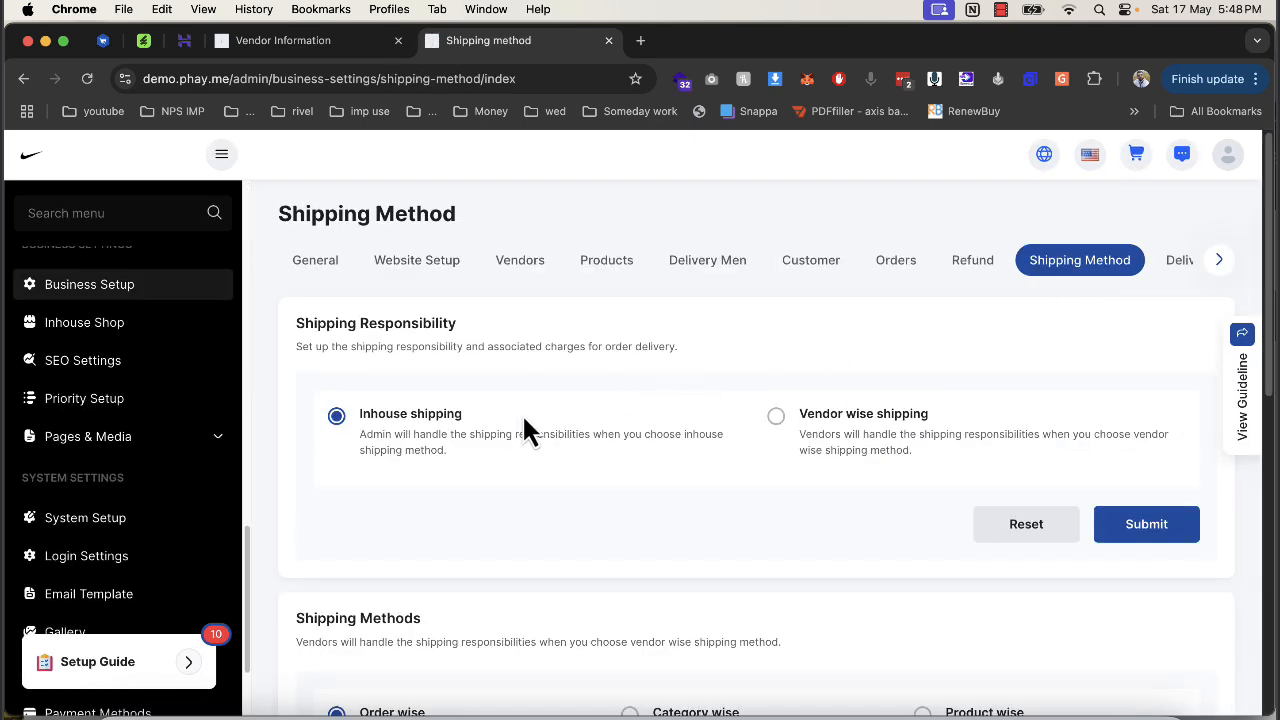
Read through the shipping method descriptions, including Order wise and Category wise.
drag(362, 430, 526, 466)
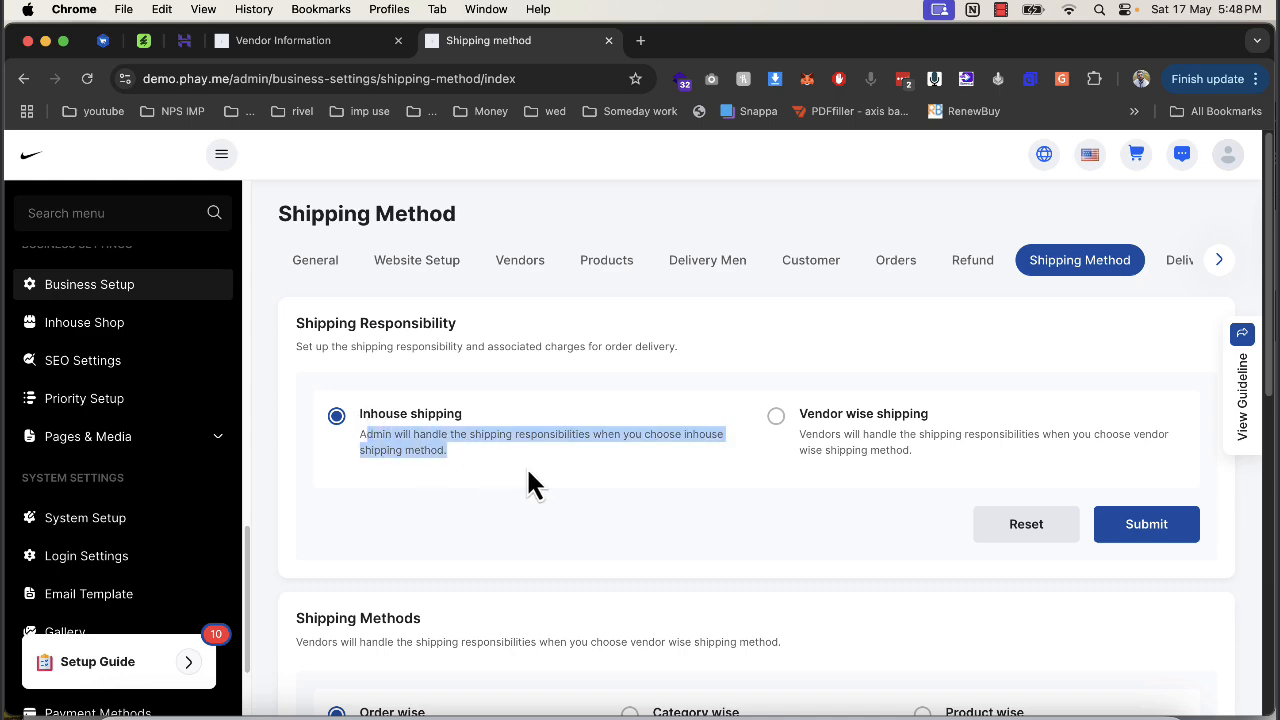
click(714, 465)
scroll(665, 470, down, 2)
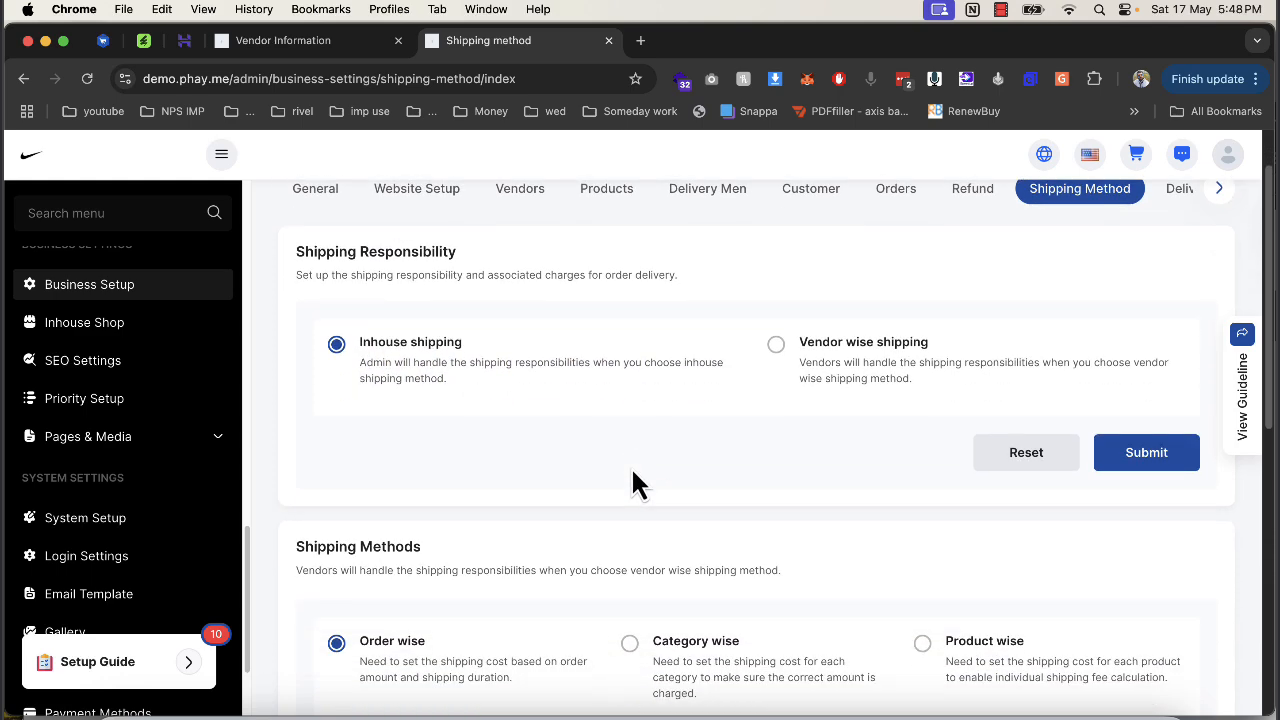
scroll(632, 470, down, 5)
drag(381, 396, 643, 421)
click(430, 335)
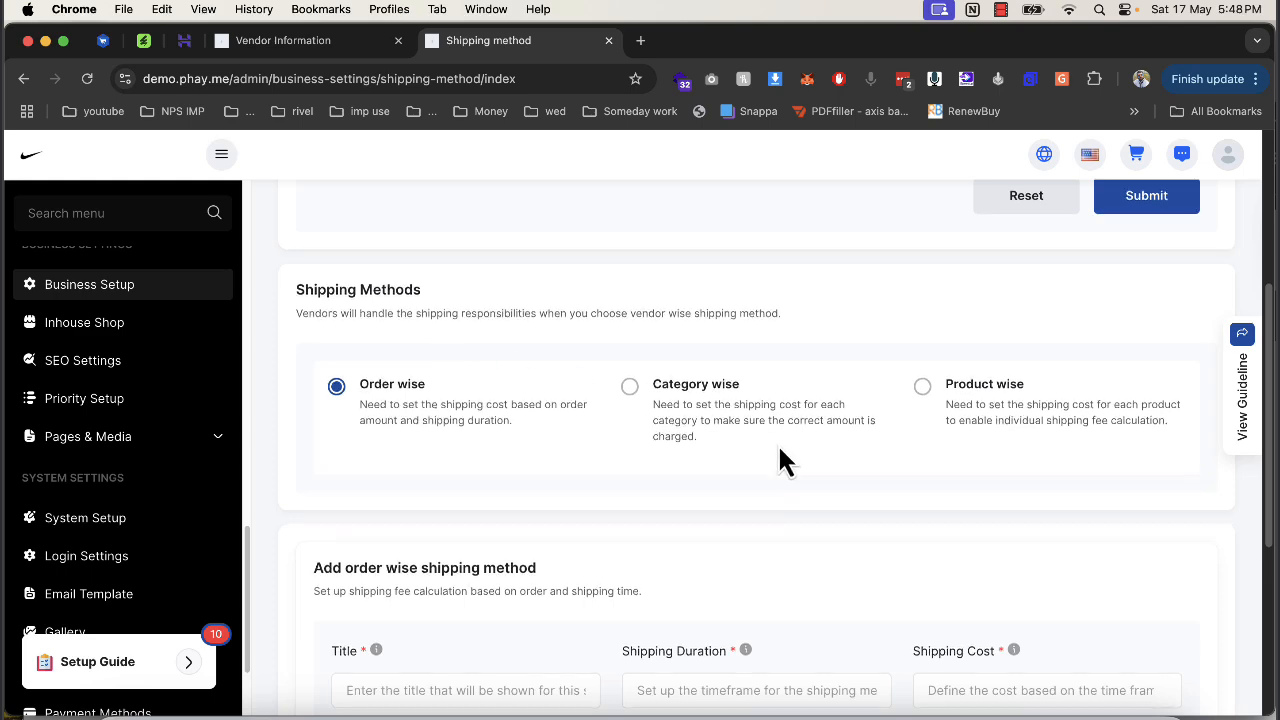
scroll(465, 462, down, 3)
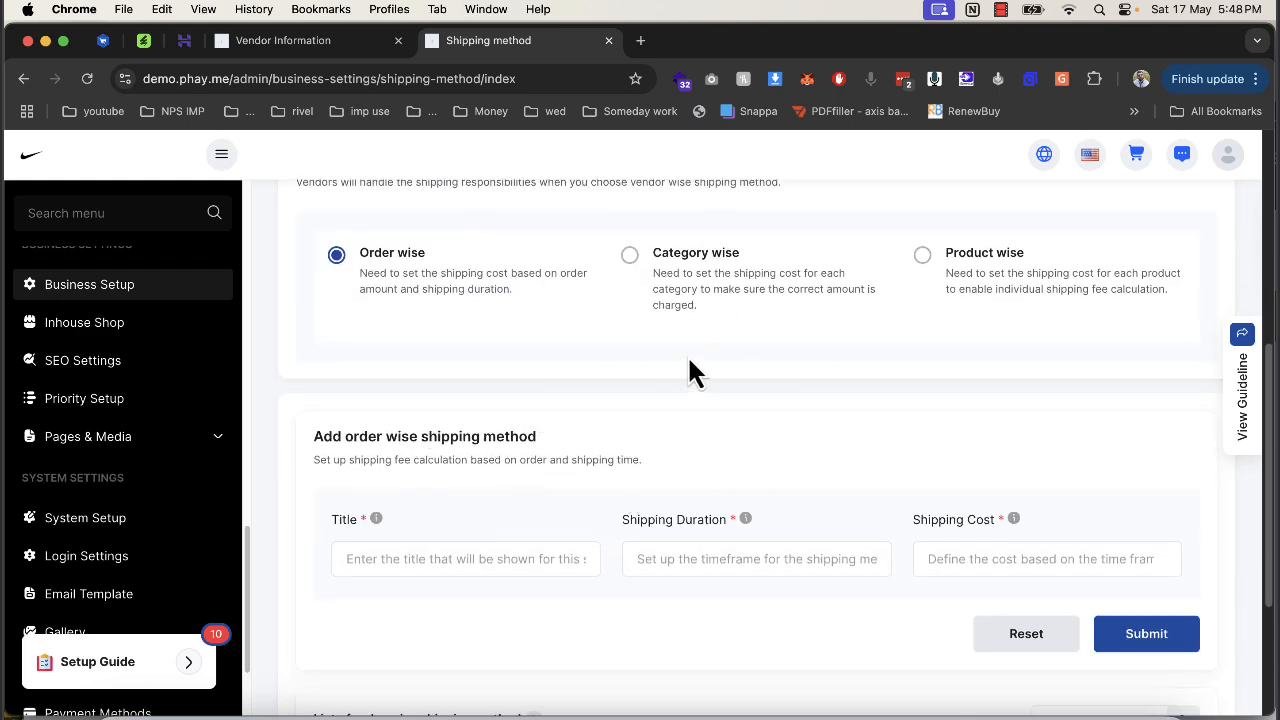
scroll(502, 543, down, 5)
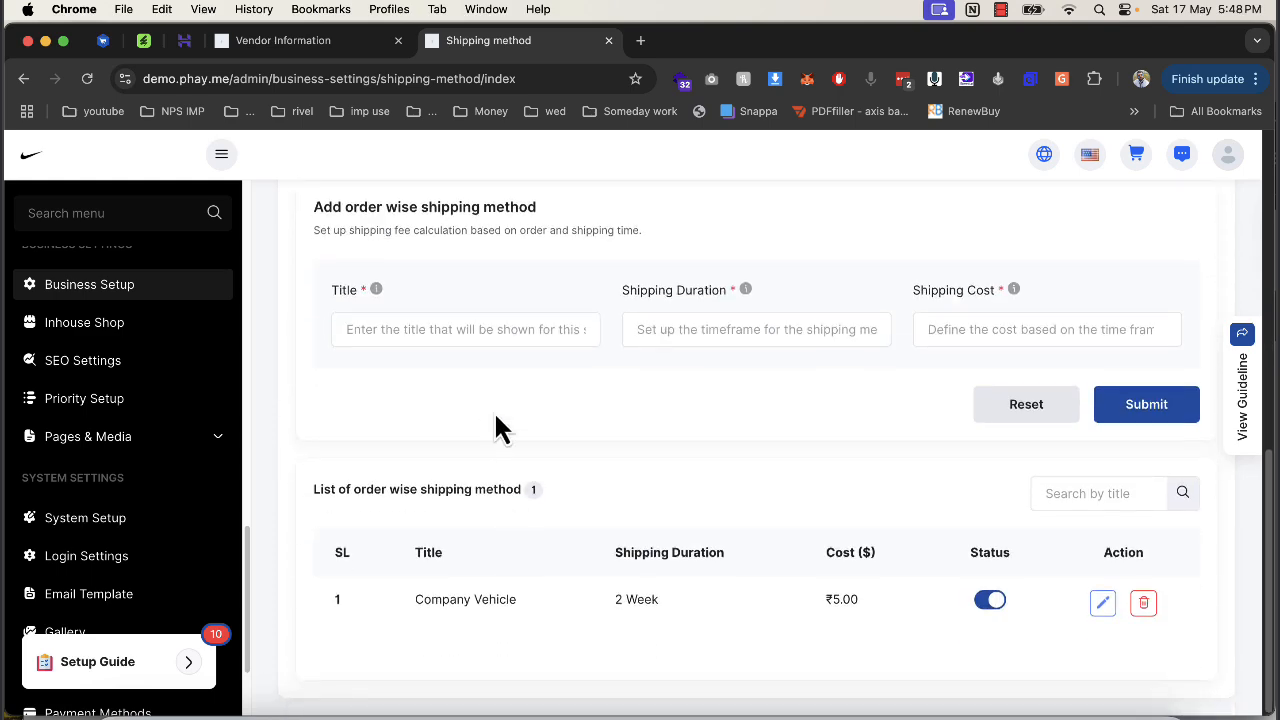
Submit an order-wise shipping method titled dtc, with duration 5 and cost 30.
click(491, 336)
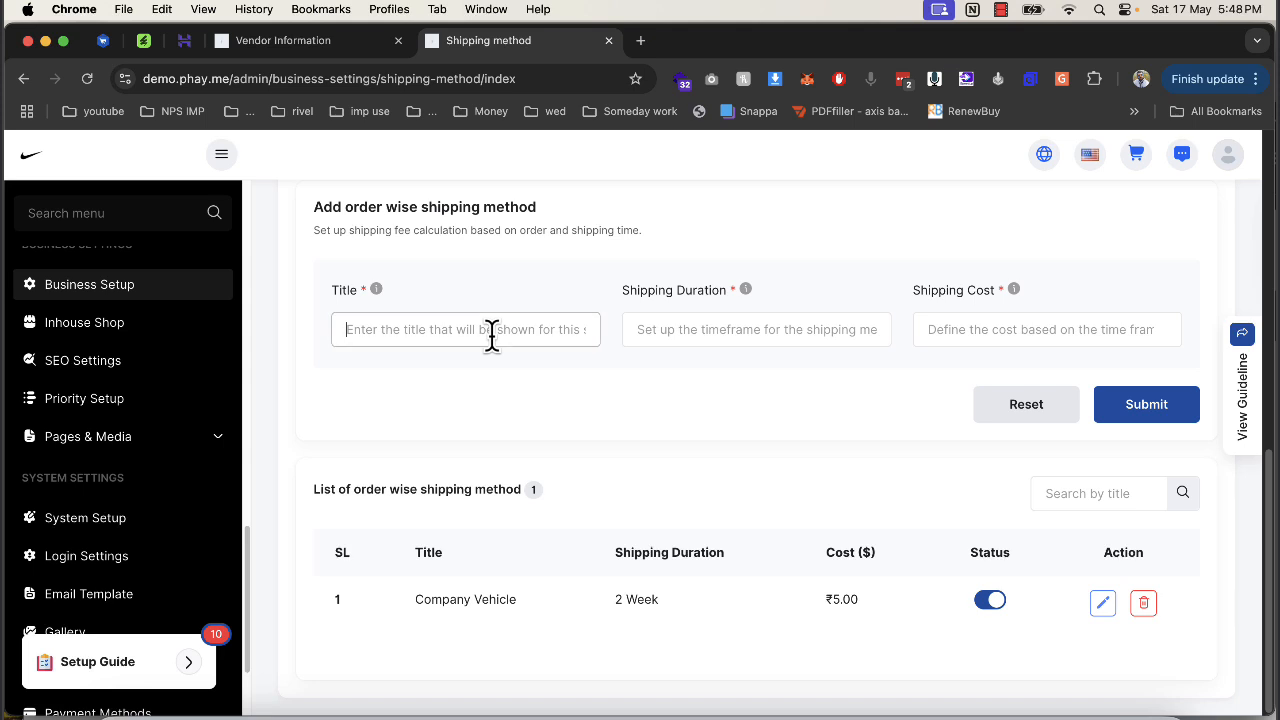
text(dtc)
click(678, 341)
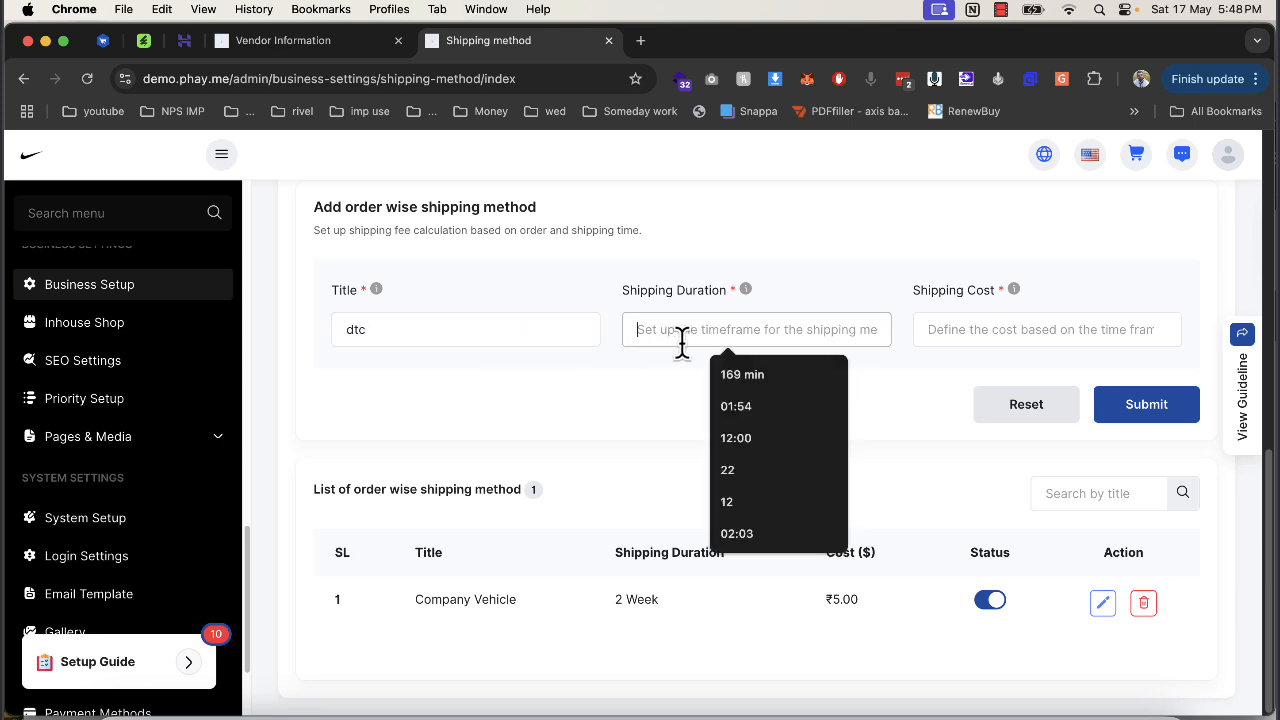
text(5)
key(Tab)
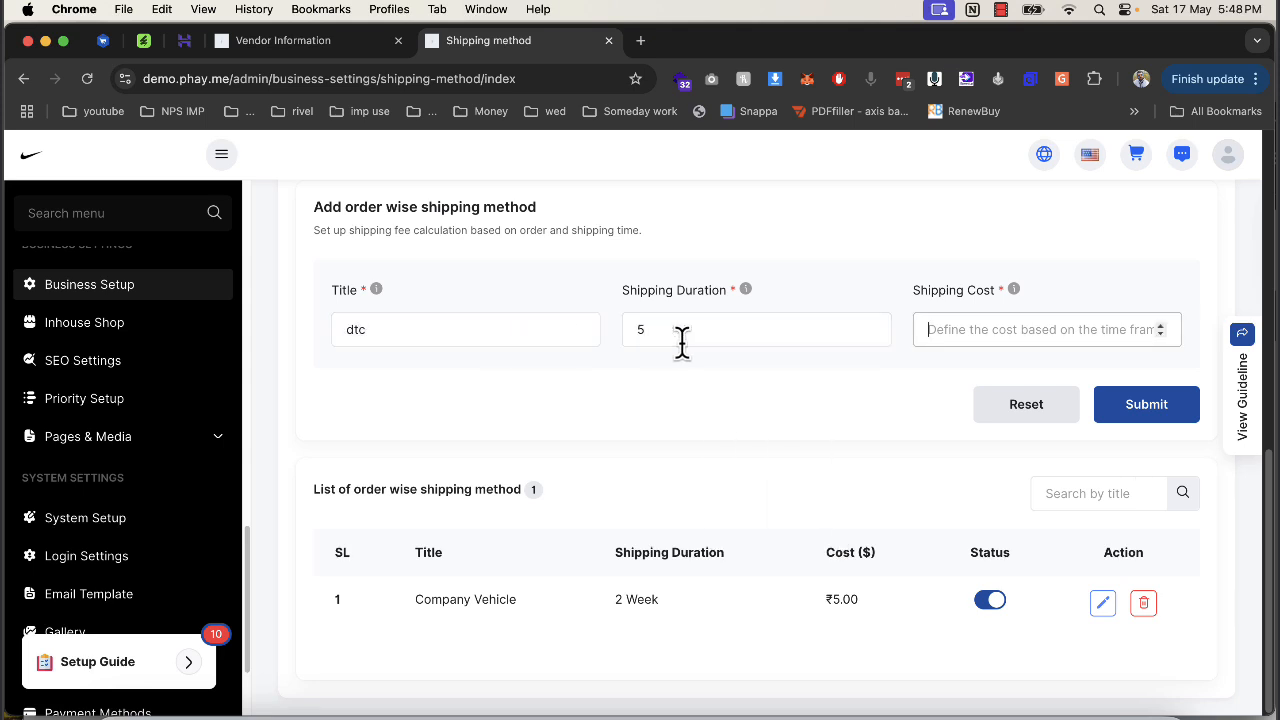
text(30)
click(1148, 408)
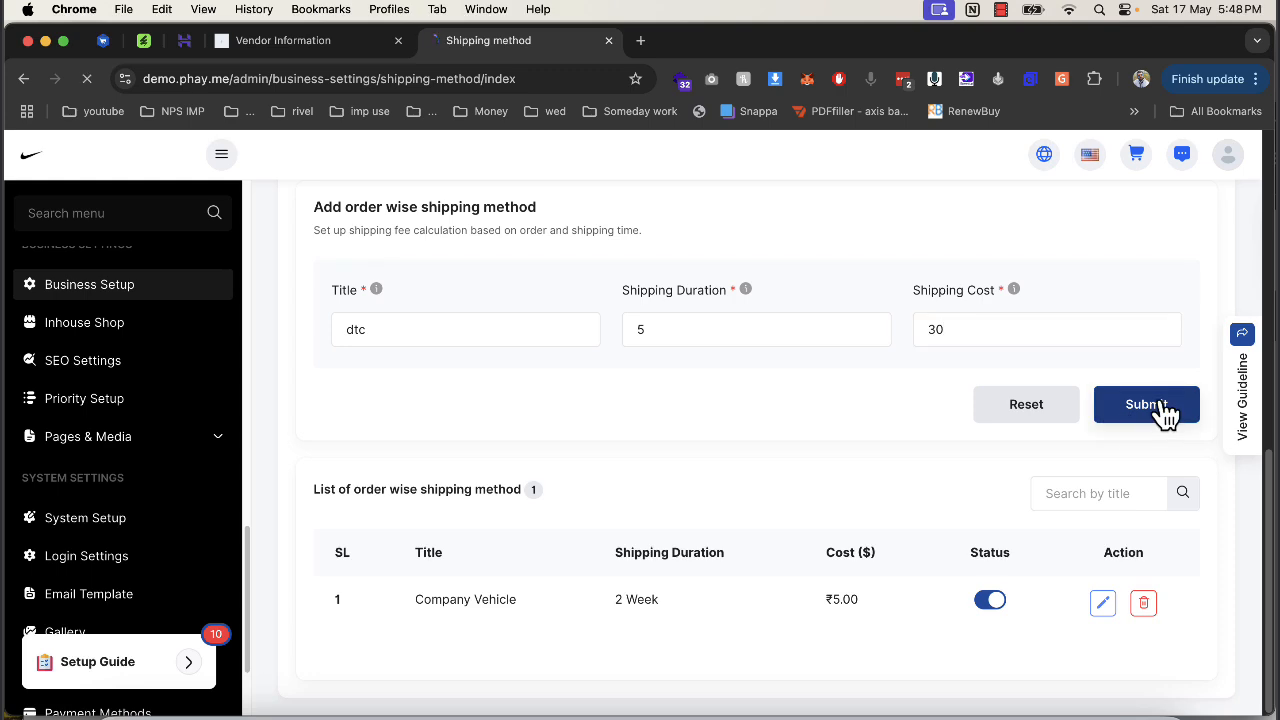
Check that dtc with cost 30.00 now appears below Company Vehicle in the list.
scroll(1008, 480, down, 10)
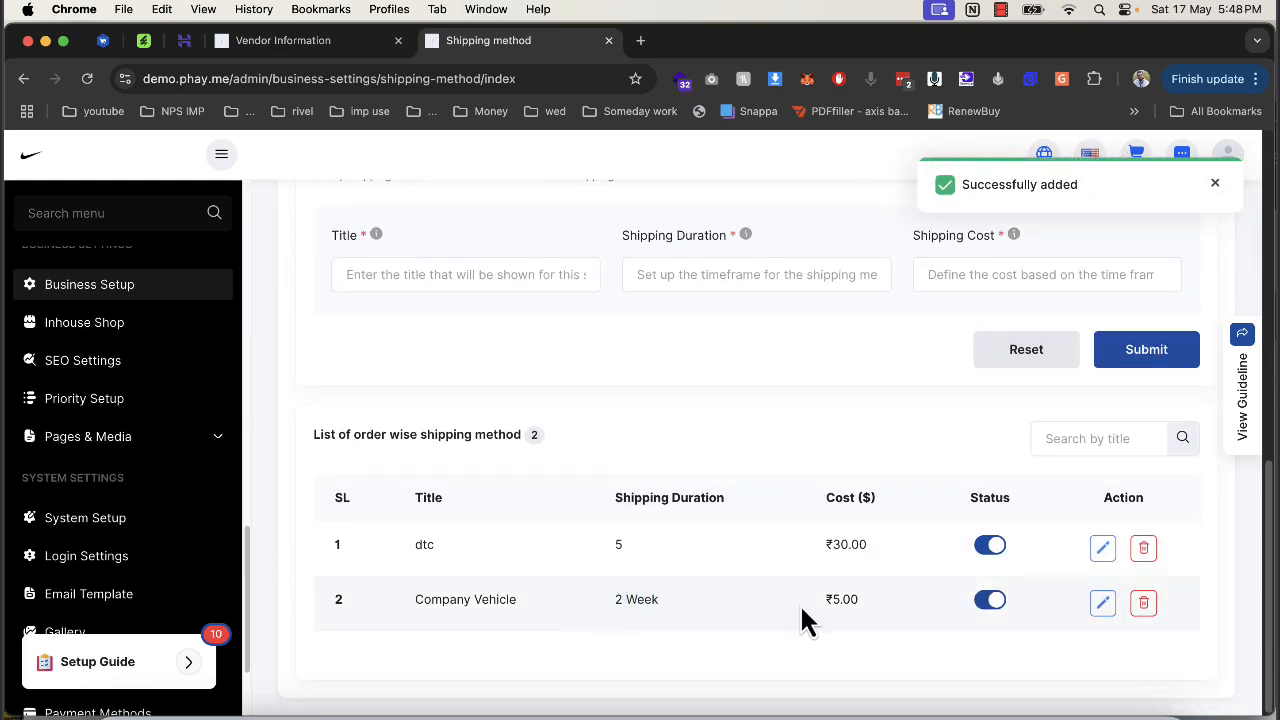
drag(820, 604, 870, 604)
drag(425, 557, 548, 575)
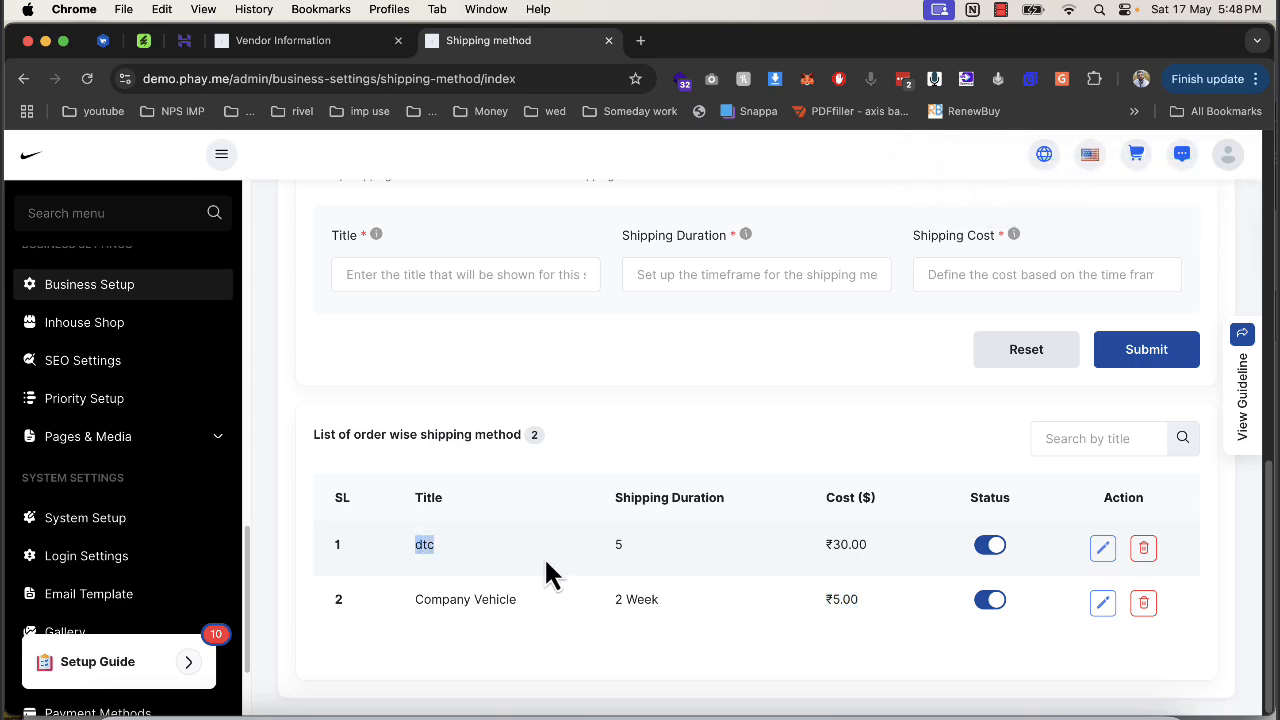
drag(840, 550, 929, 566)
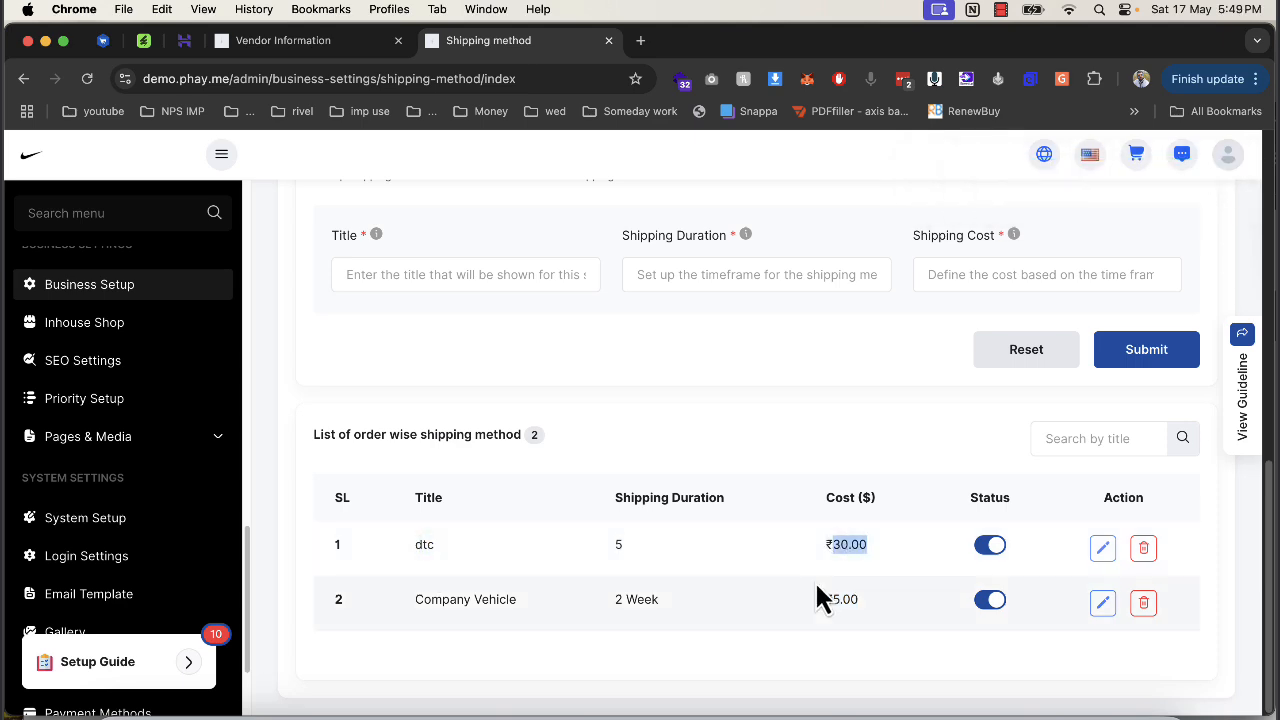
scroll(818, 597, up, 10)
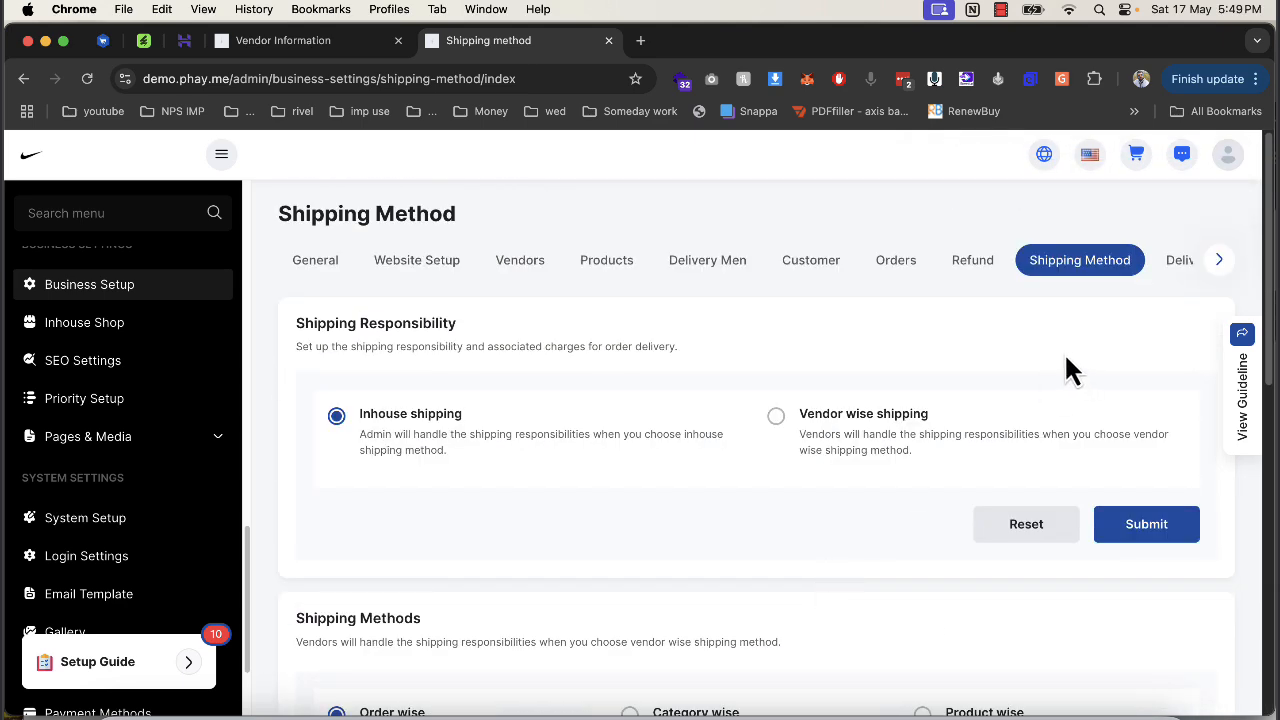
Look over the Delivery Restriction settings for countries and ZIP codes.
click(1170, 268)
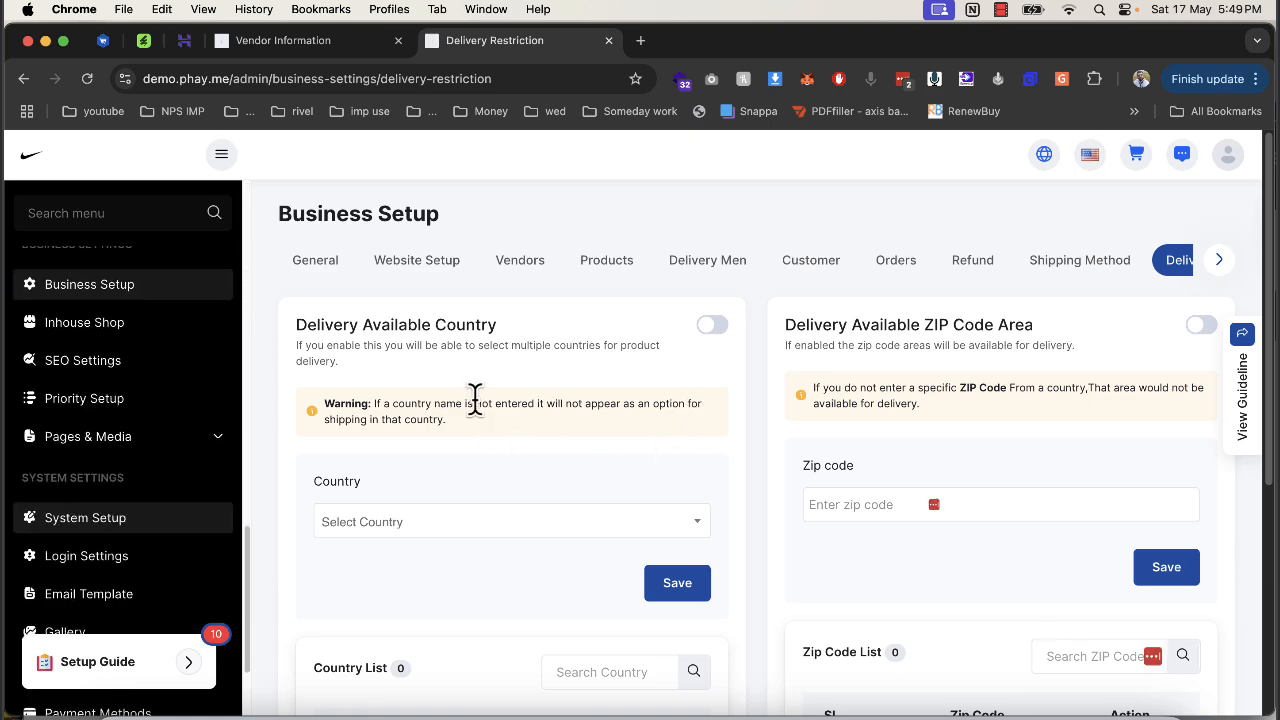
scroll(668, 428, down, 5)
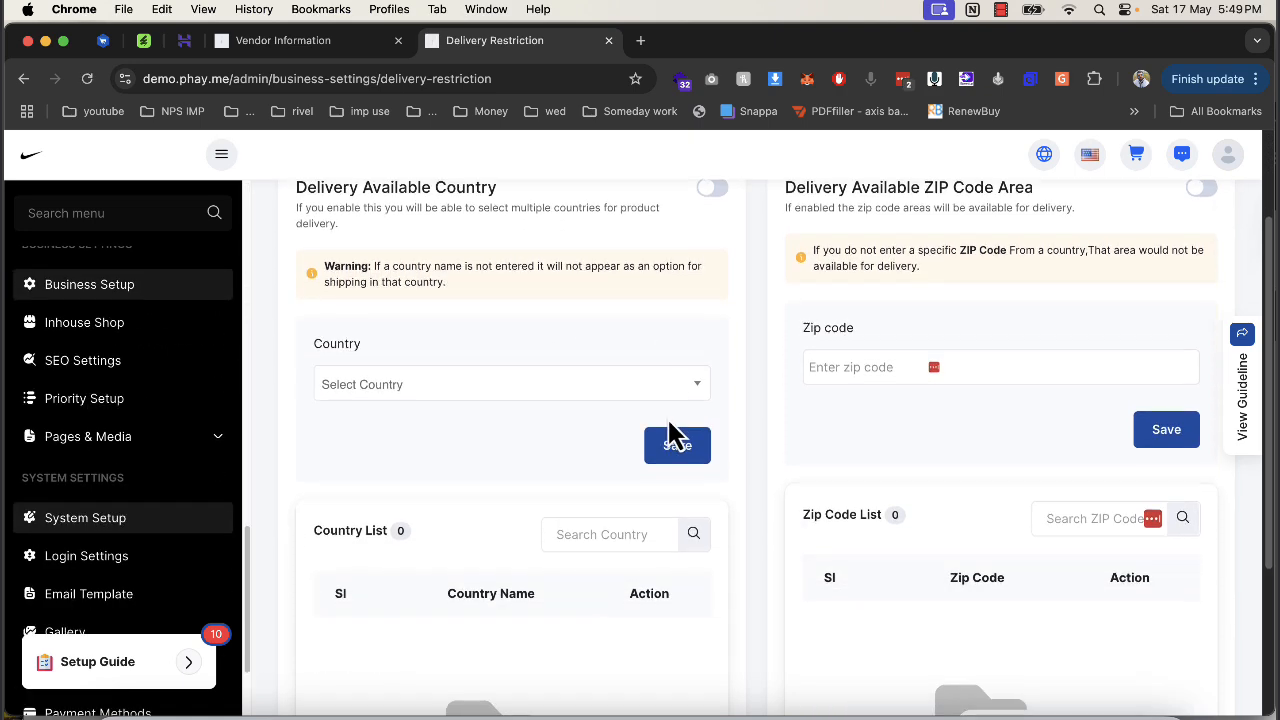
scroll(672, 433, up, 5)
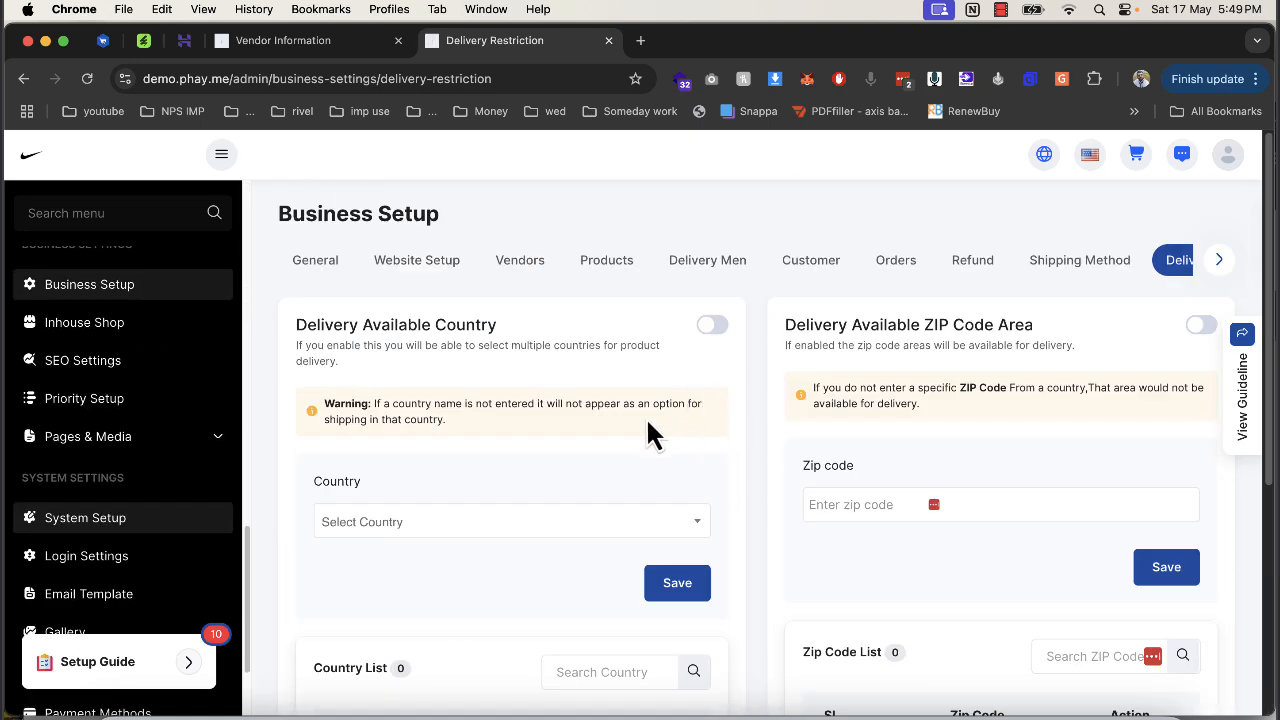
Scroll the Business Setup tabs right and open the Invoice settings.
click(1238, 278)
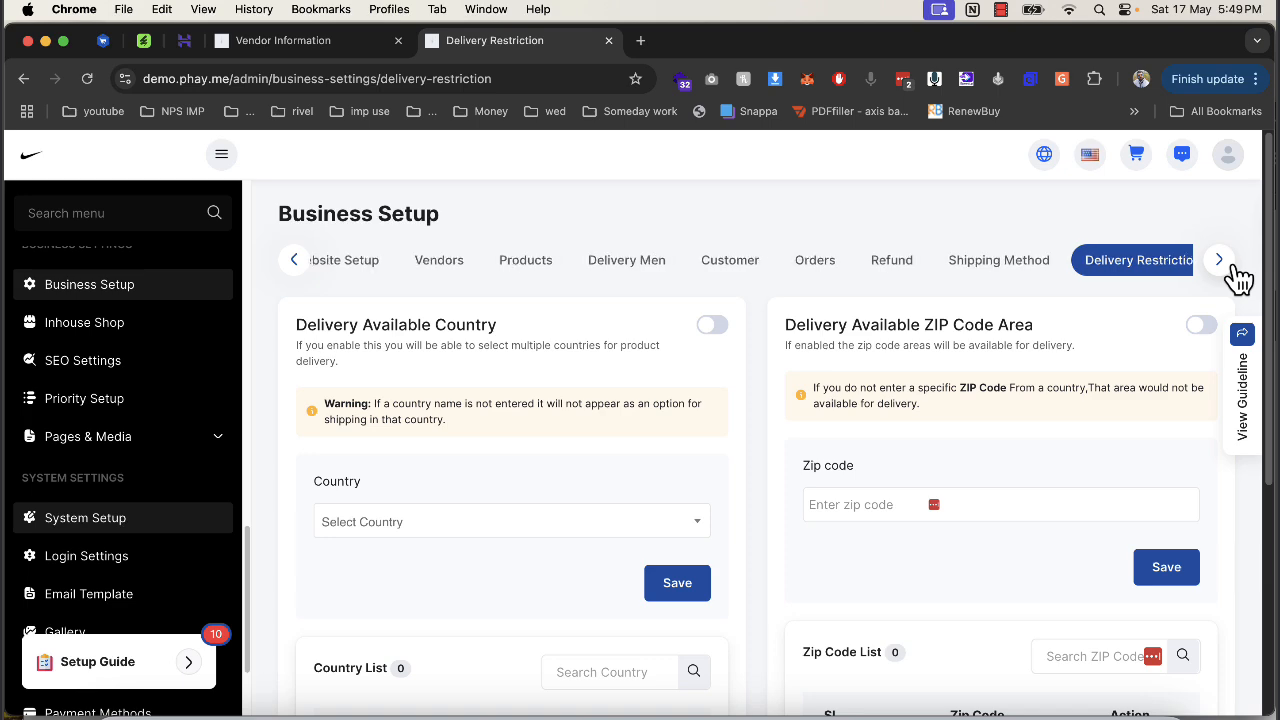
click(1238, 278)
double_click(1238, 280)
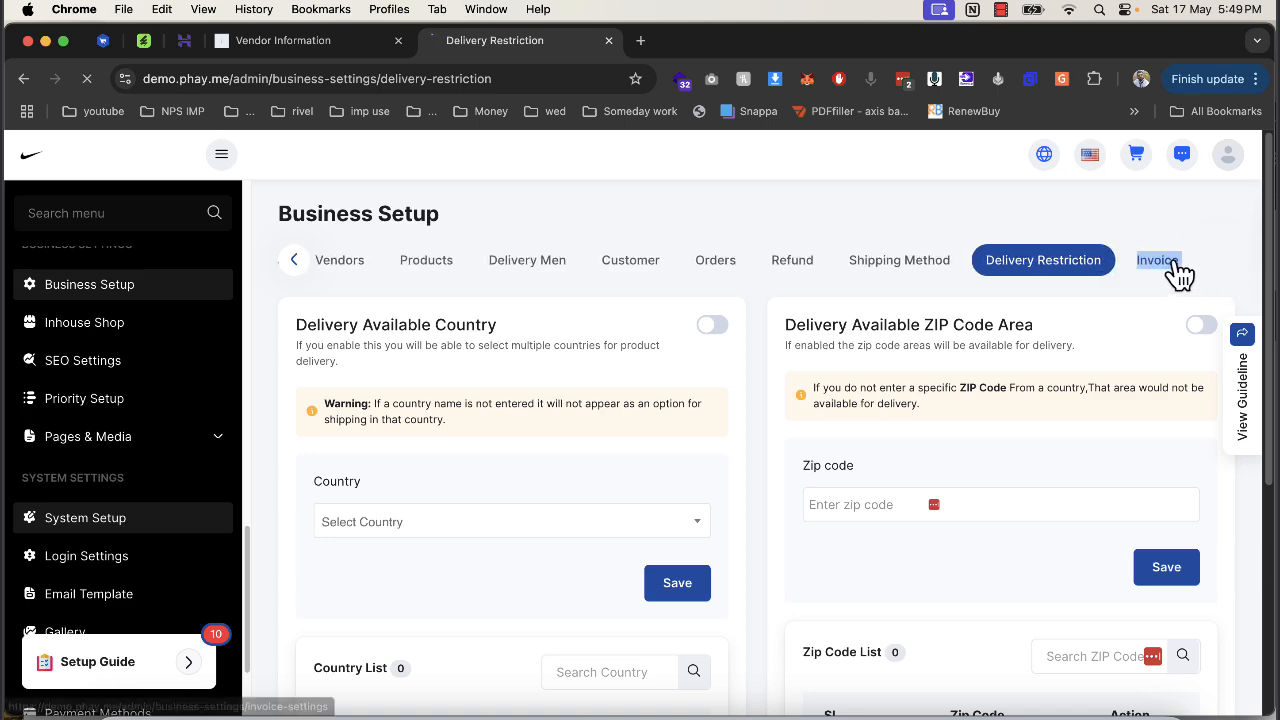
click(1167, 264)
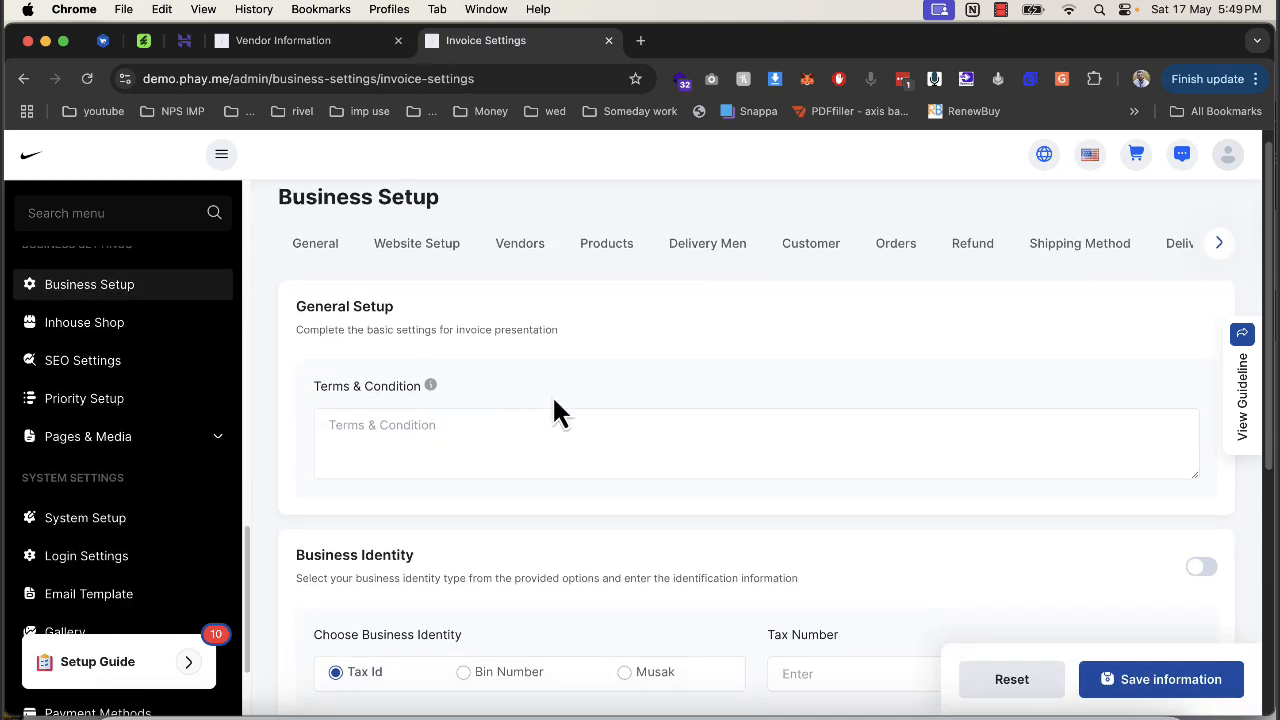
Keep Use Current Logo for invoices and save the Invoice settings.
click(327, 432)
scroll(540, 440, down, 3)
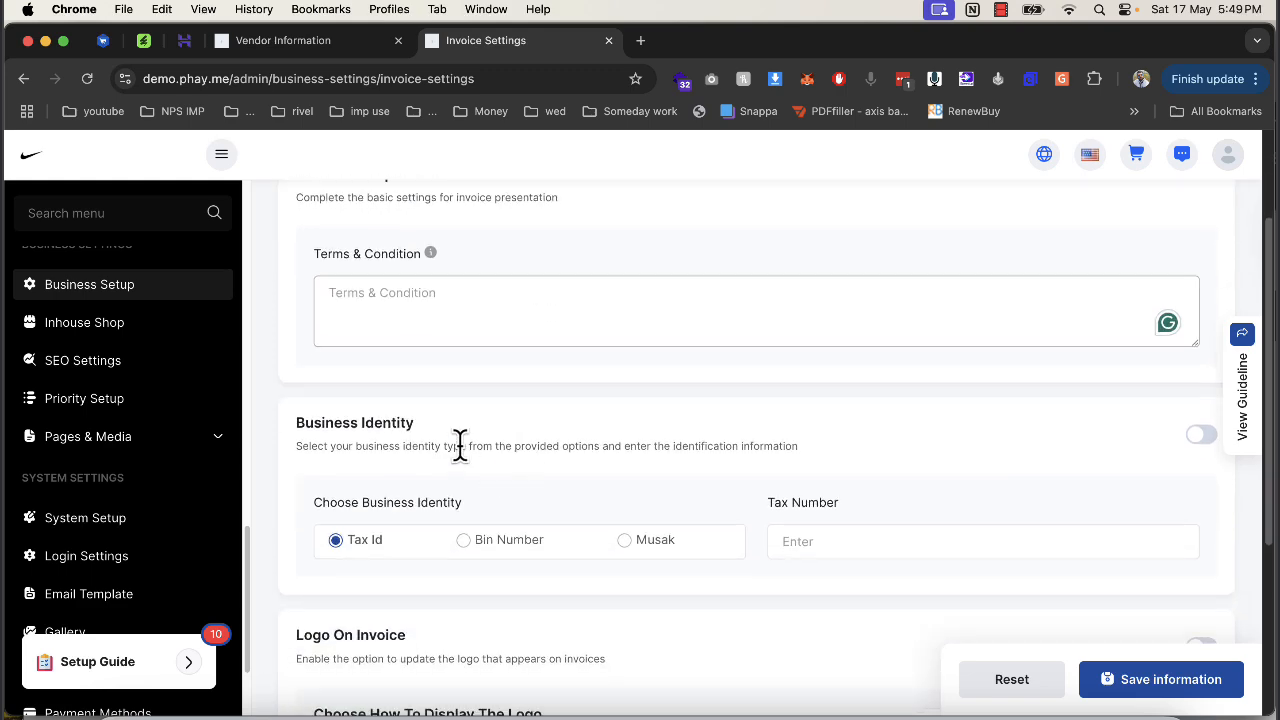
scroll(470, 420, down, 3)
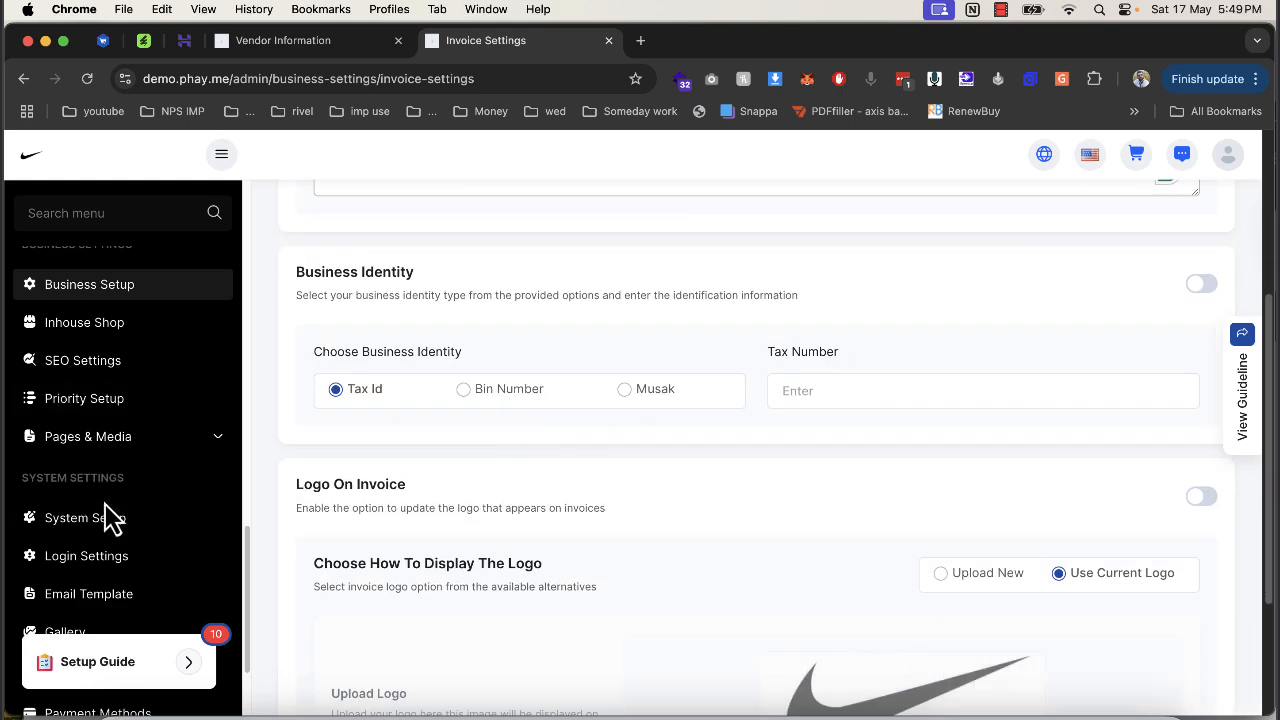
scroll(113, 517, down, 2)
scroll(420, 492, down, 4)
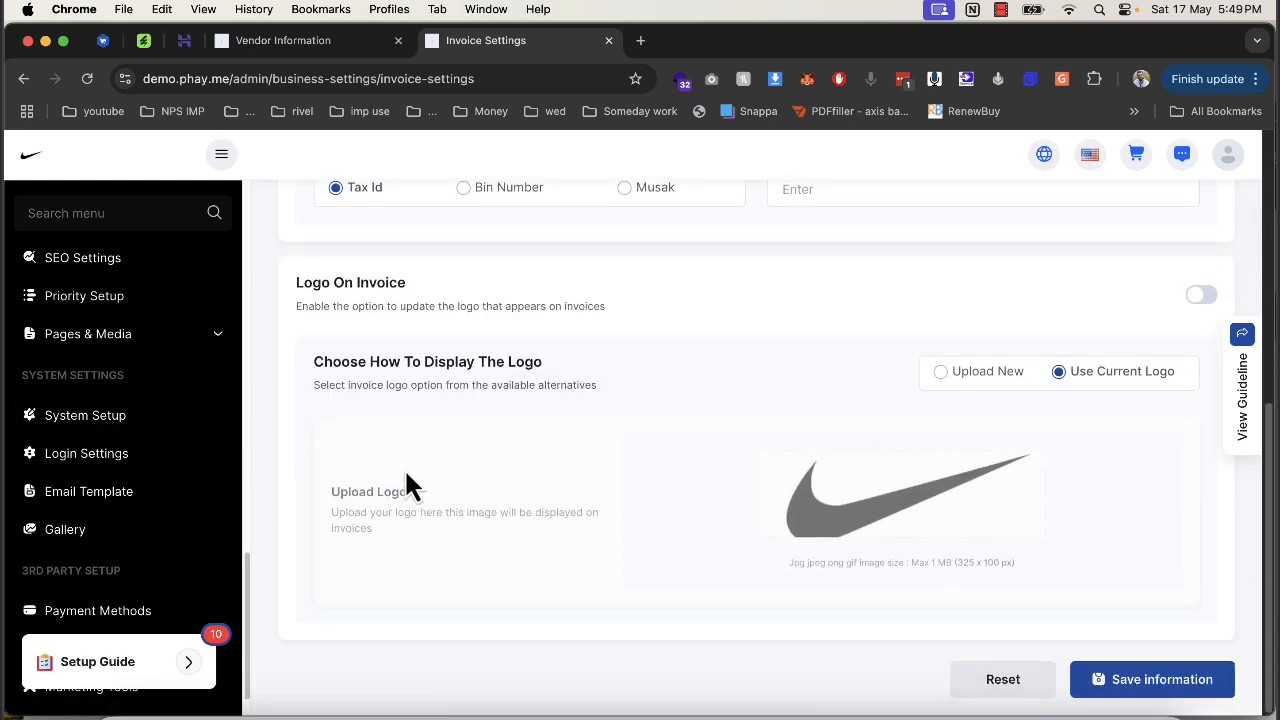
double_click(919, 524)
click(1110, 679)
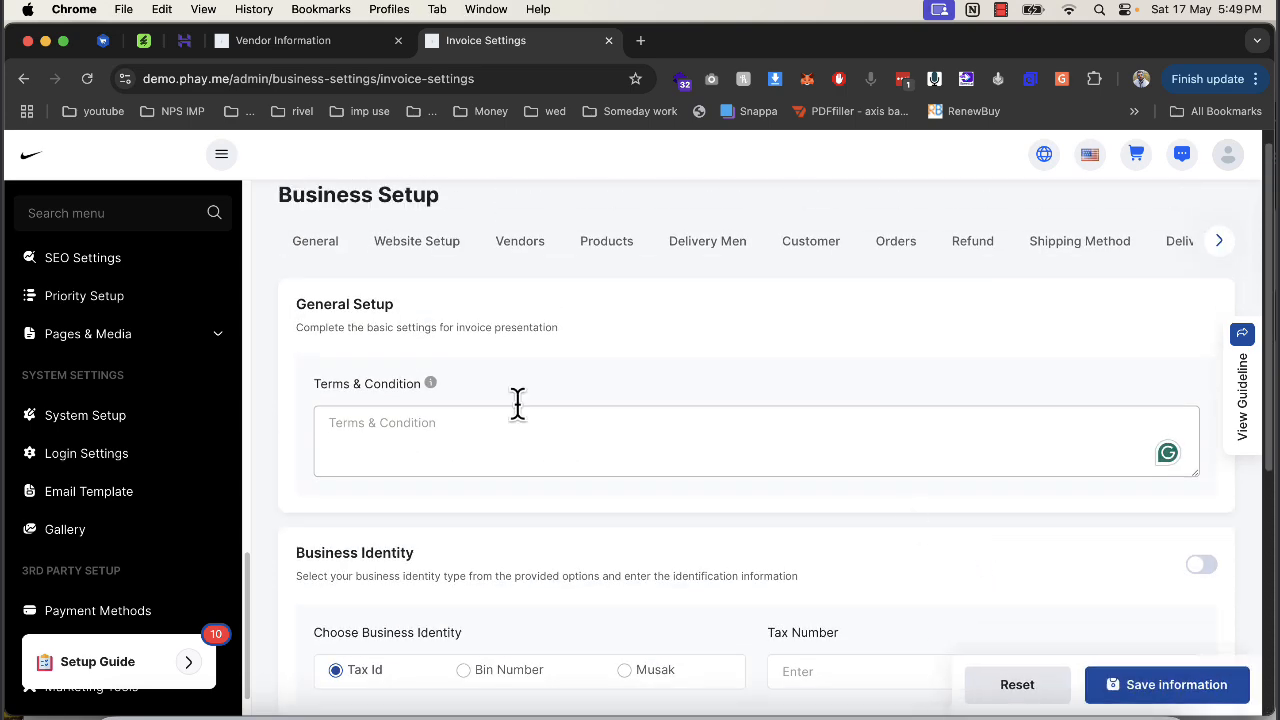
scroll(150, 420, up, 15)
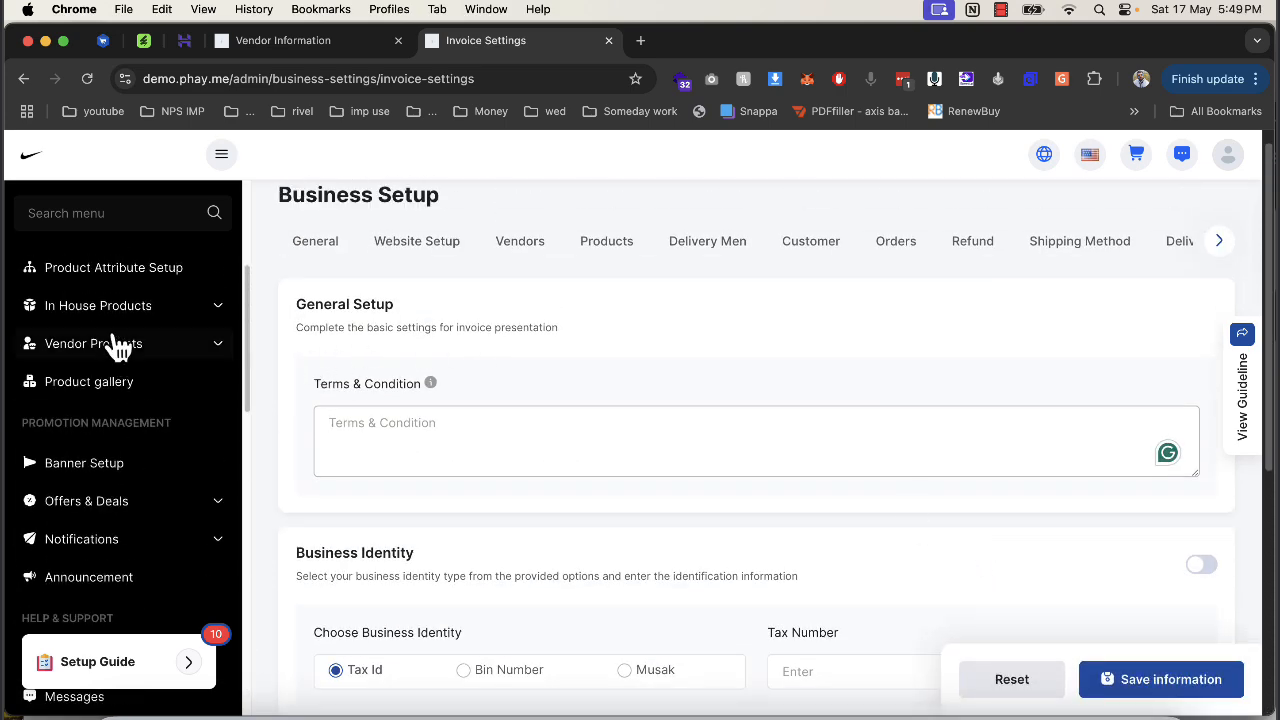
Visit the Dashboard and the POS page, then expand Category Setup in the sidebar.
click(112, 285)
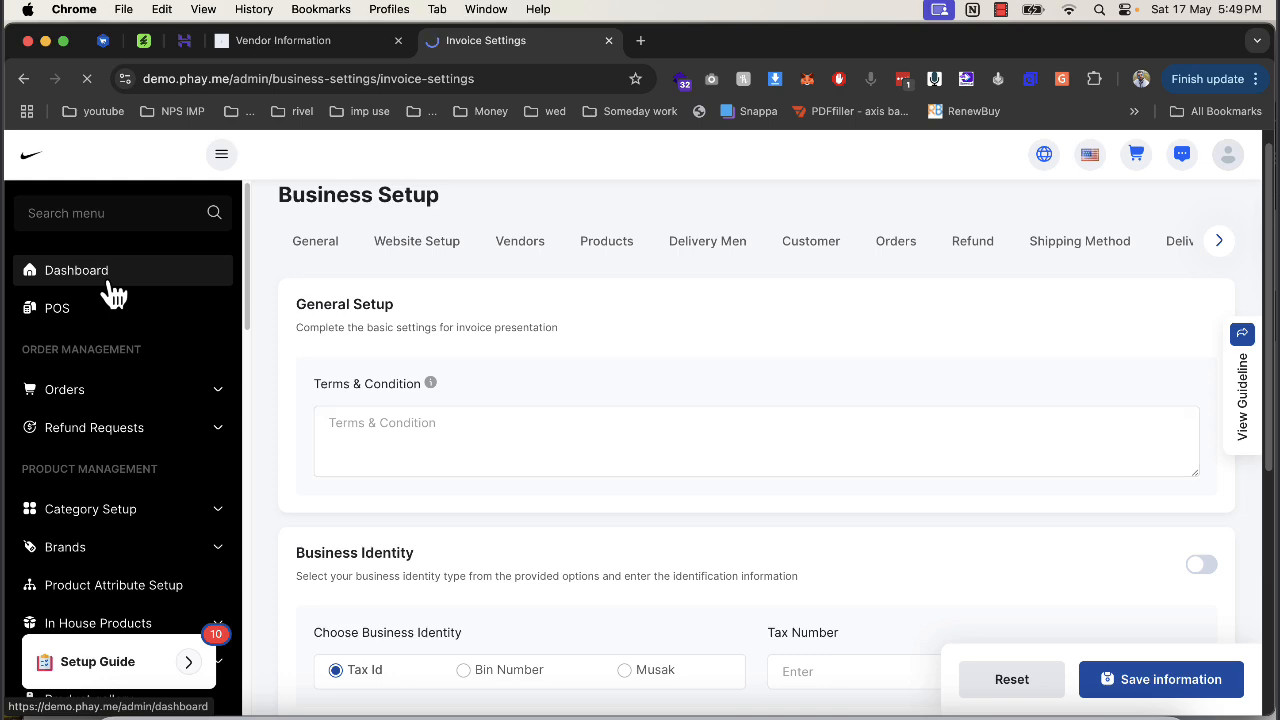
scroll(386, 371, down, 5)
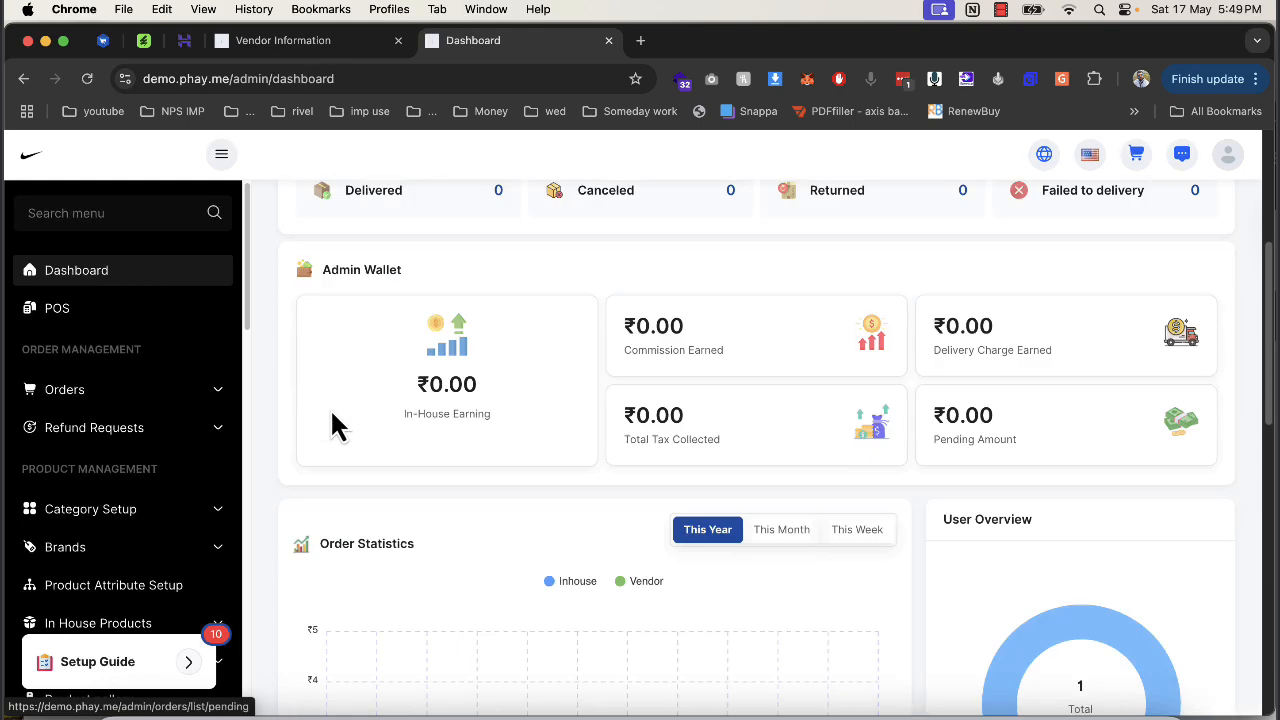
scroll(883, 500, down, 7)
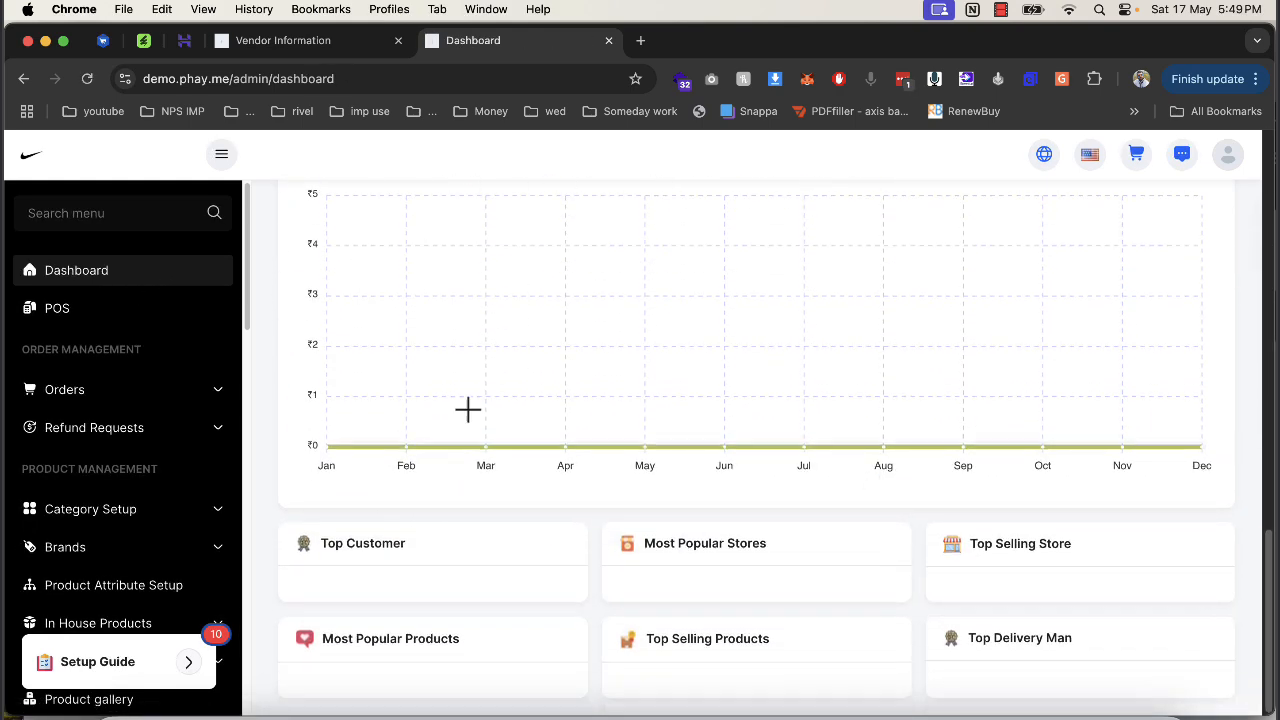
scroll(468, 409, up, 7)
click(118, 314)
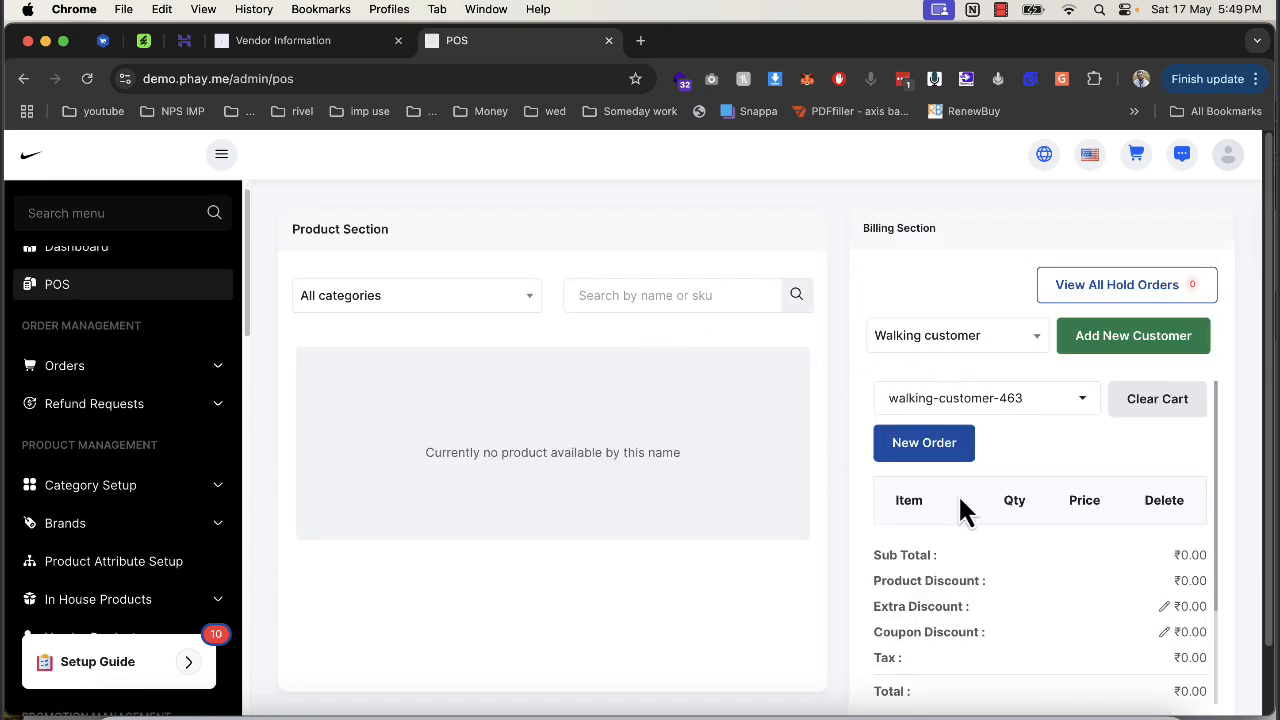
scroll(92, 366, up, 1)
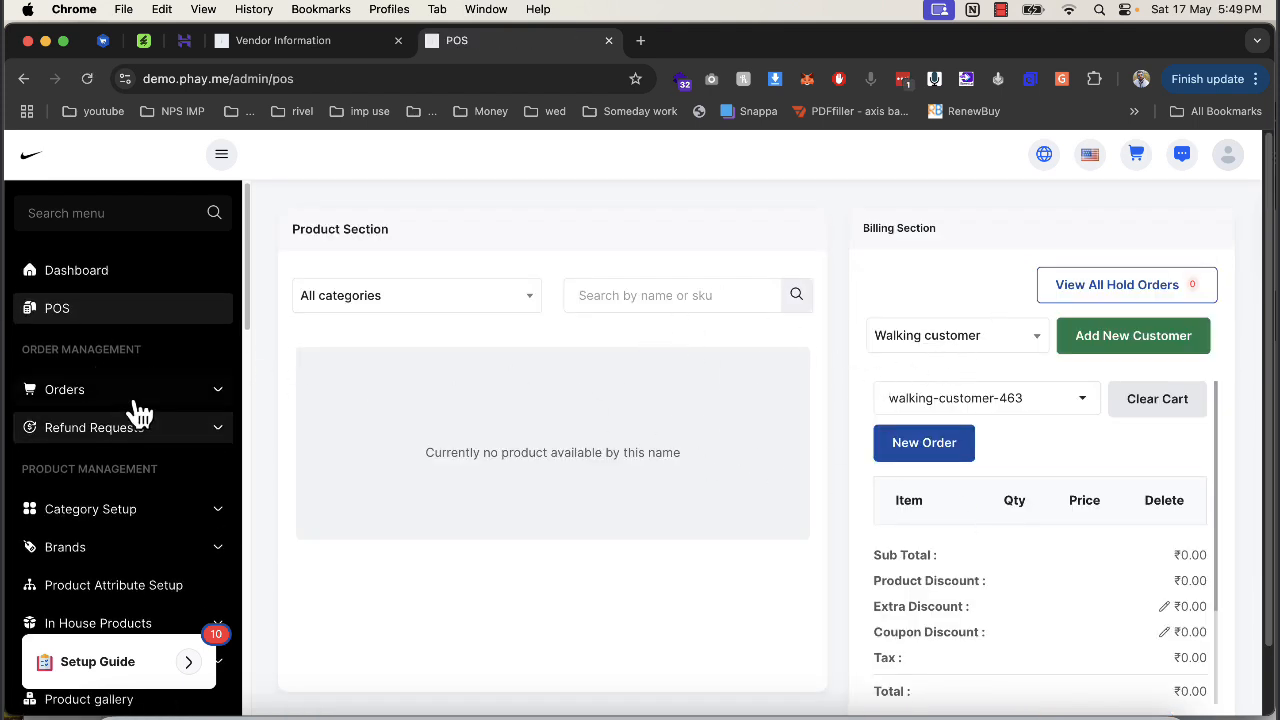
click(130, 513)
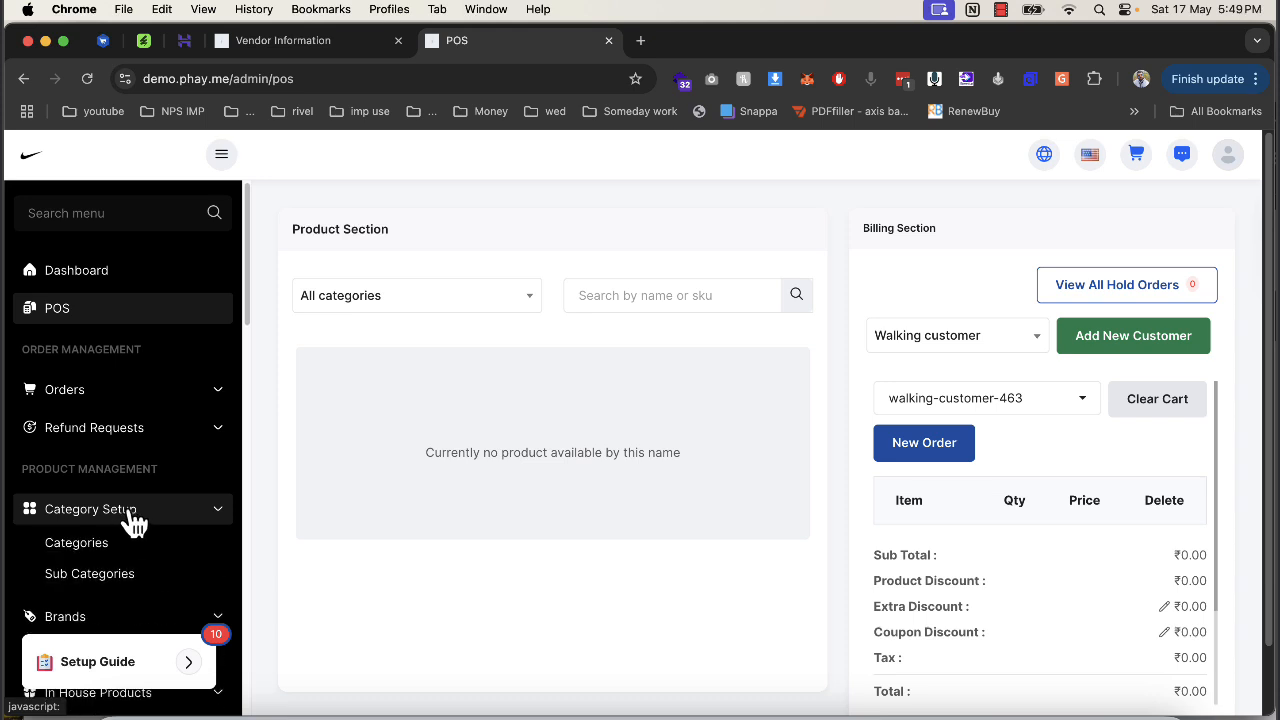
Submit category 'mens wear' with a shopping.webp logo and no priority, getting the priority-required error.
click(138, 519)
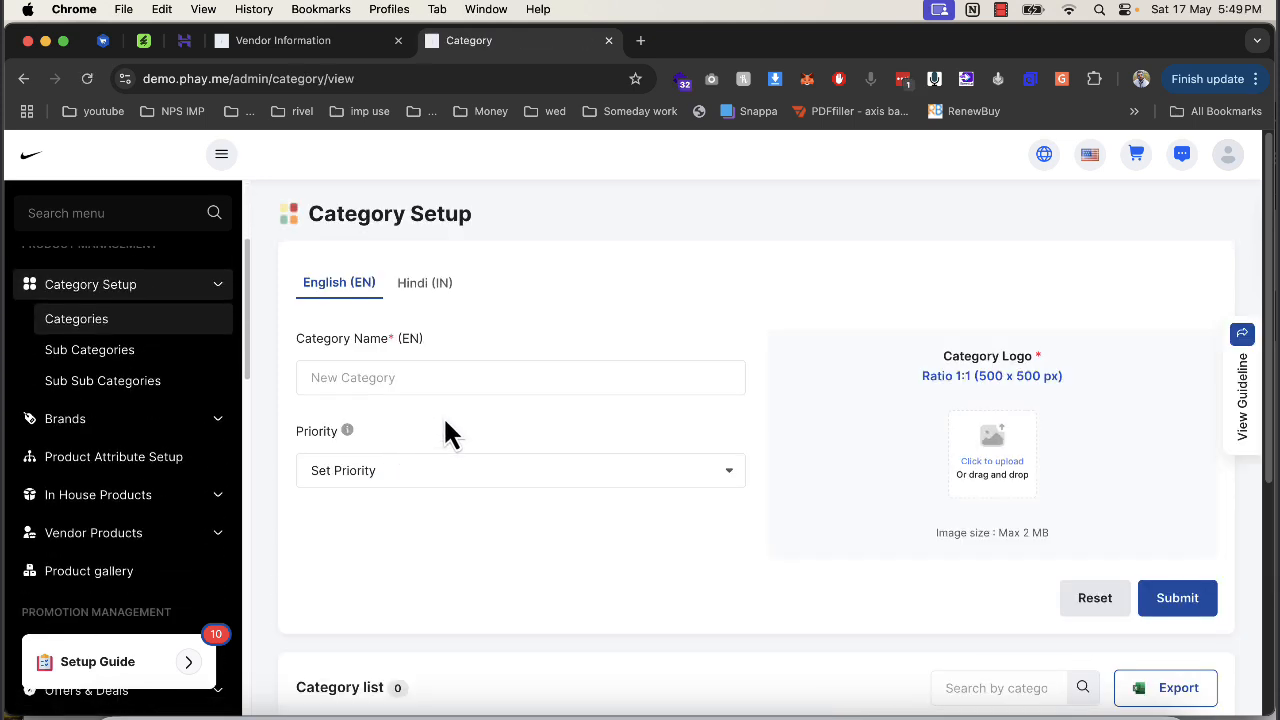
click(440, 378)
text(mens wear)
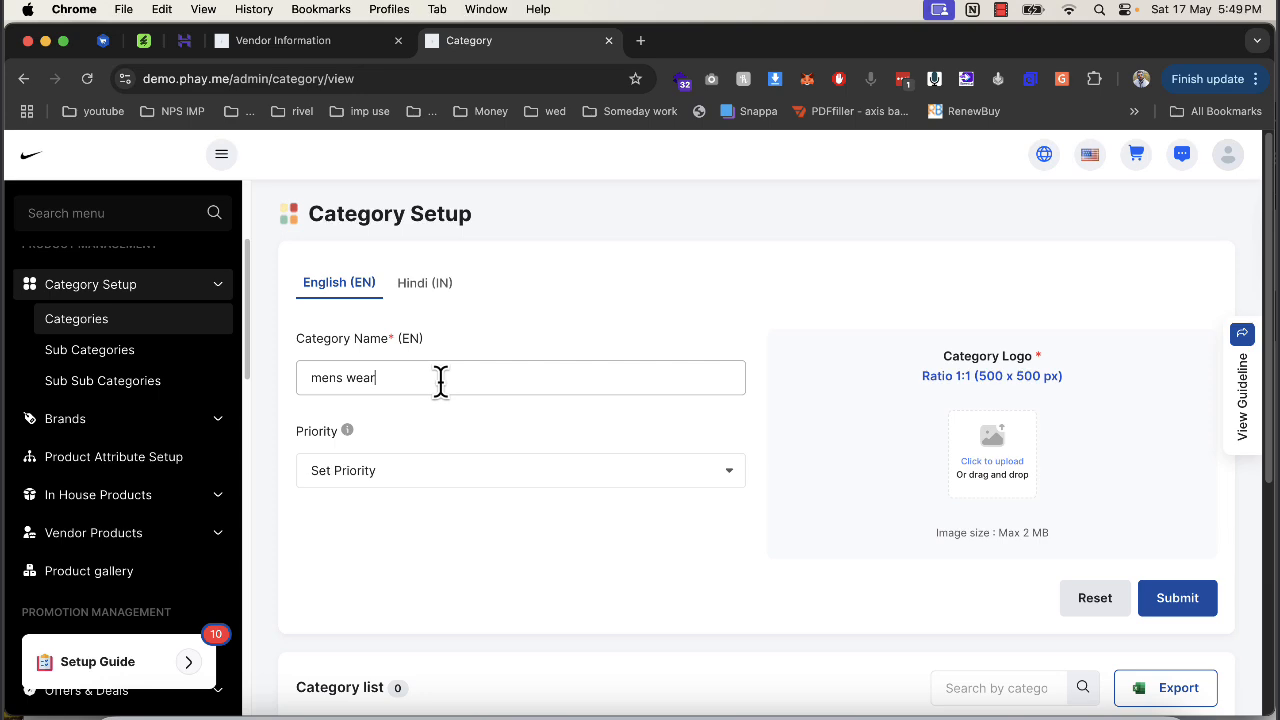
key(super+a)
key(super+c)
click(985, 447)
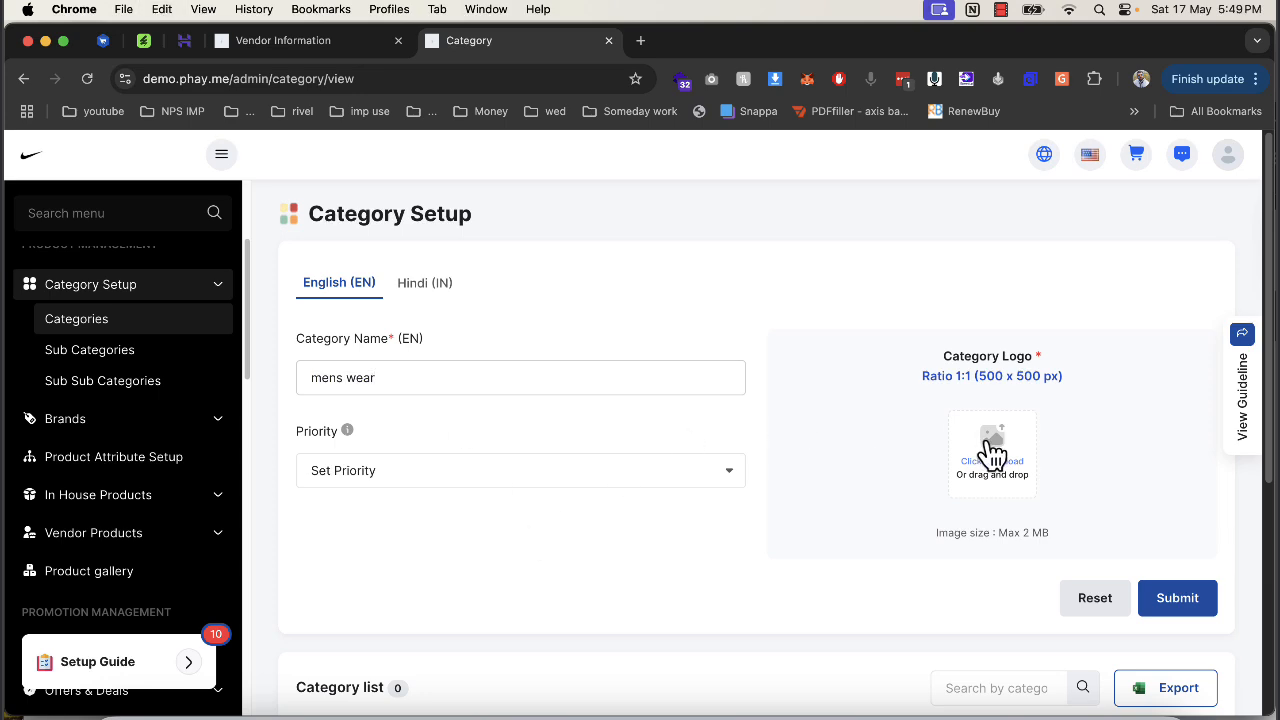
scroll(568, 430, down, 3)
scroll(590, 435, down, 3)
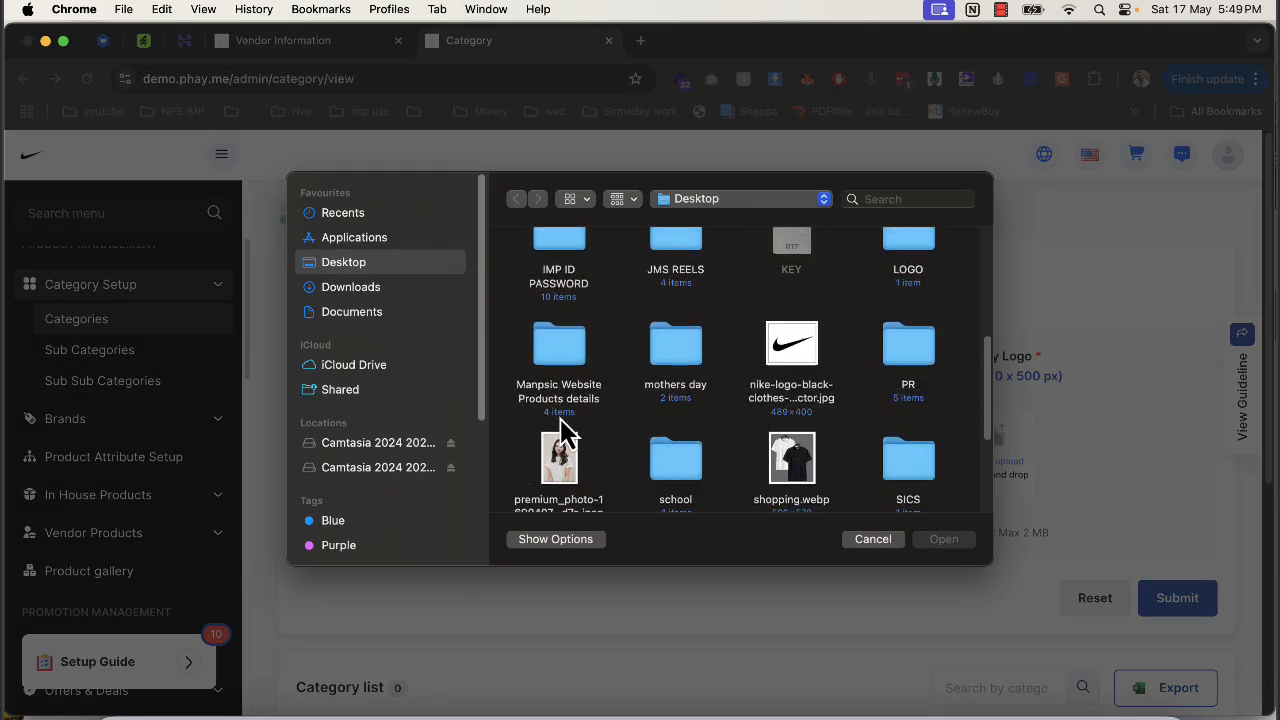
double_click(791, 452)
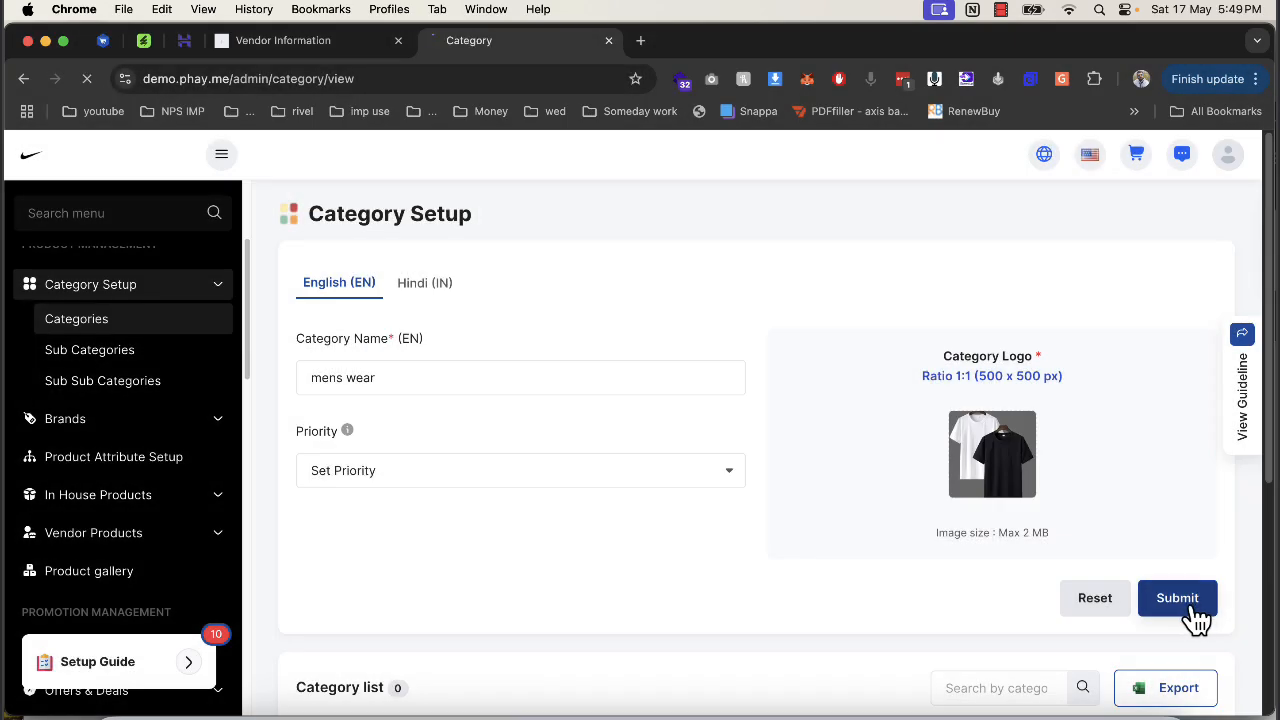
click(1192, 607)
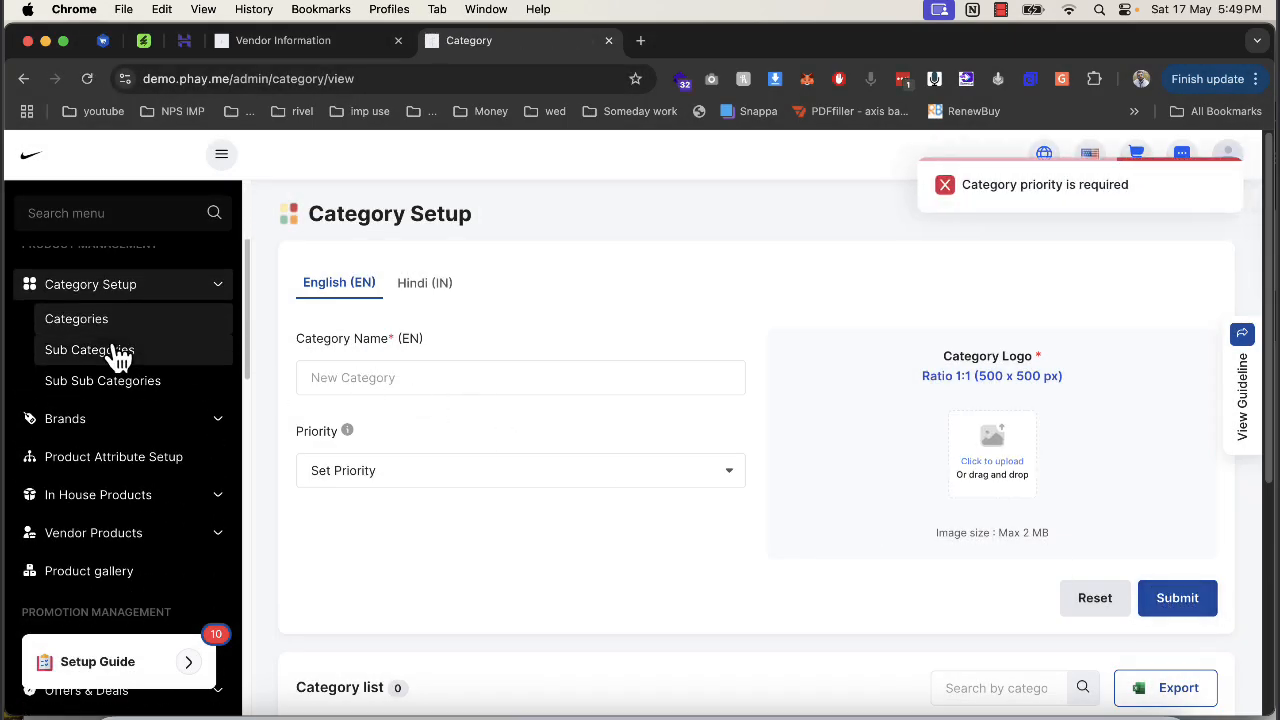
Name the sub category Shirt, set priority 0, and open the main category list.
click(409, 375)
text(sh)
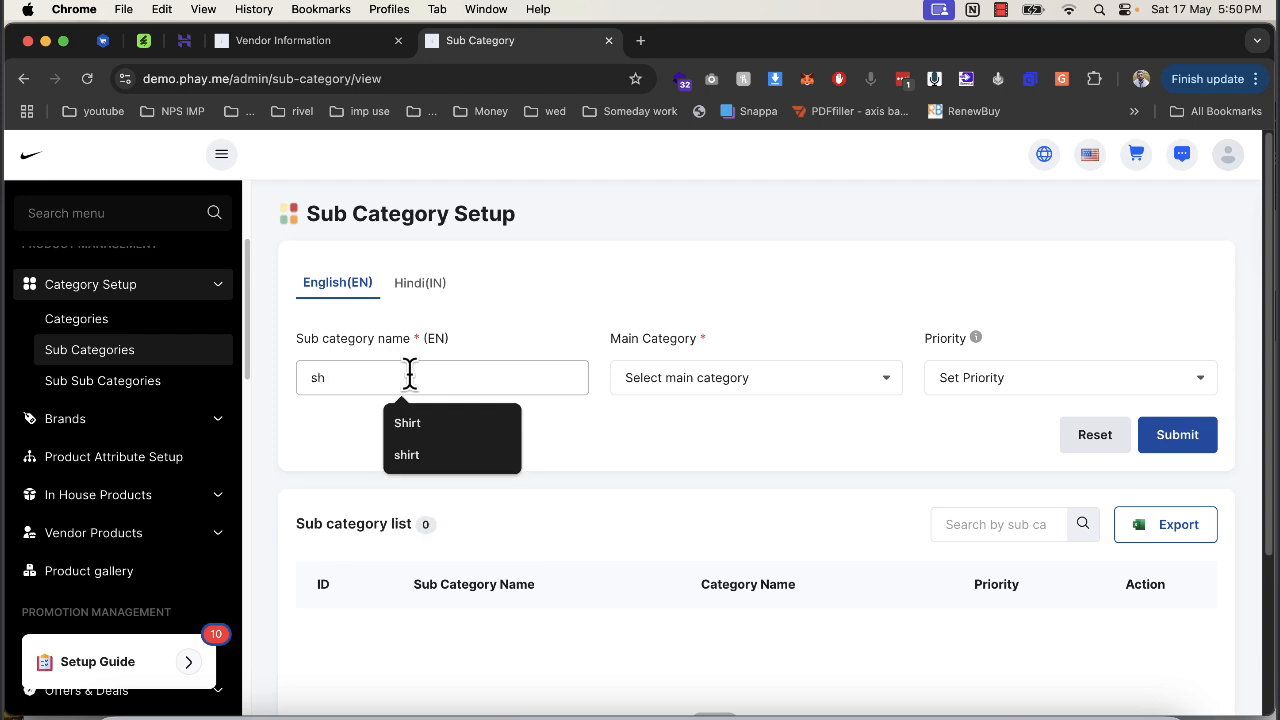
key(Down)
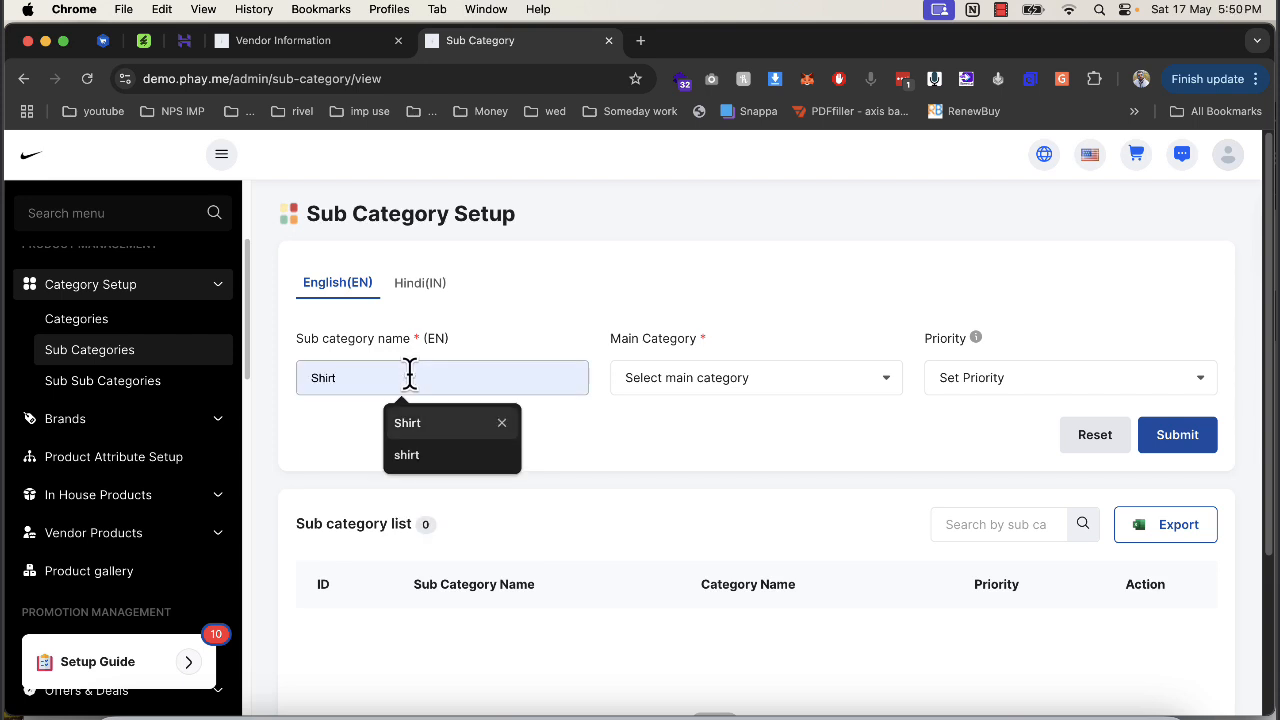
key(Return)
click(718, 389)
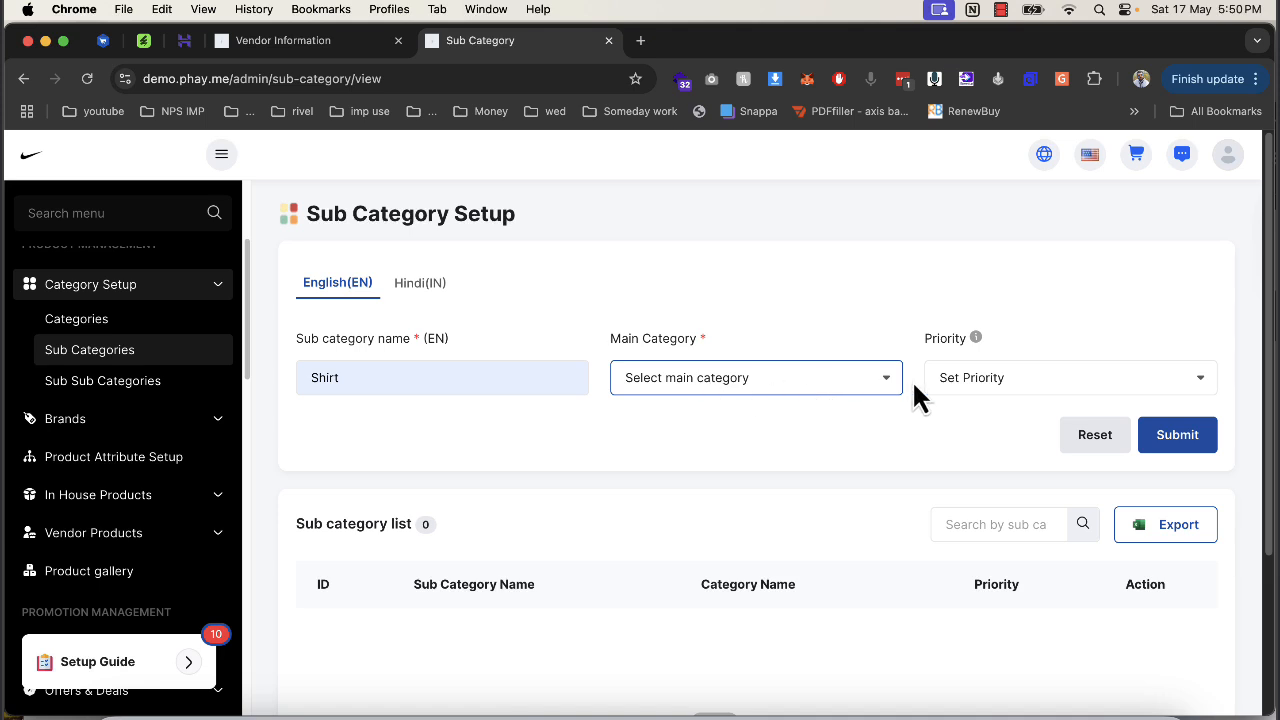
click(972, 383)
click(940, 402)
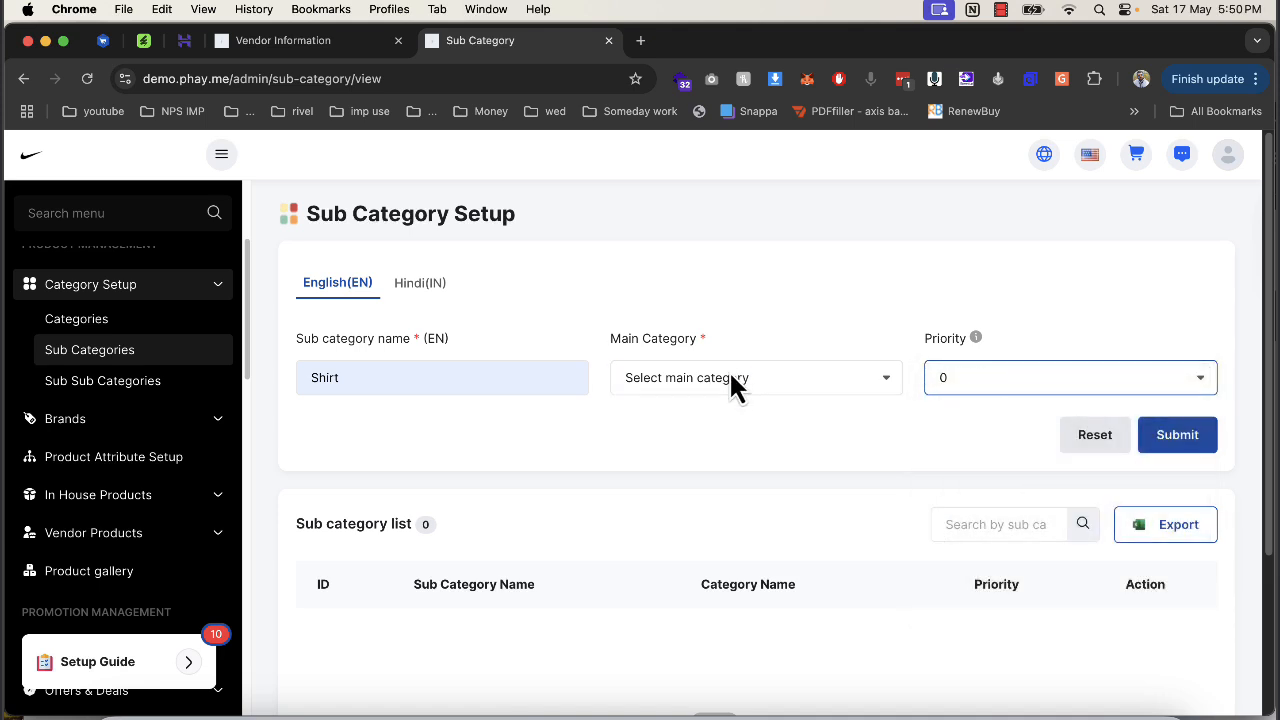
click(731, 386)
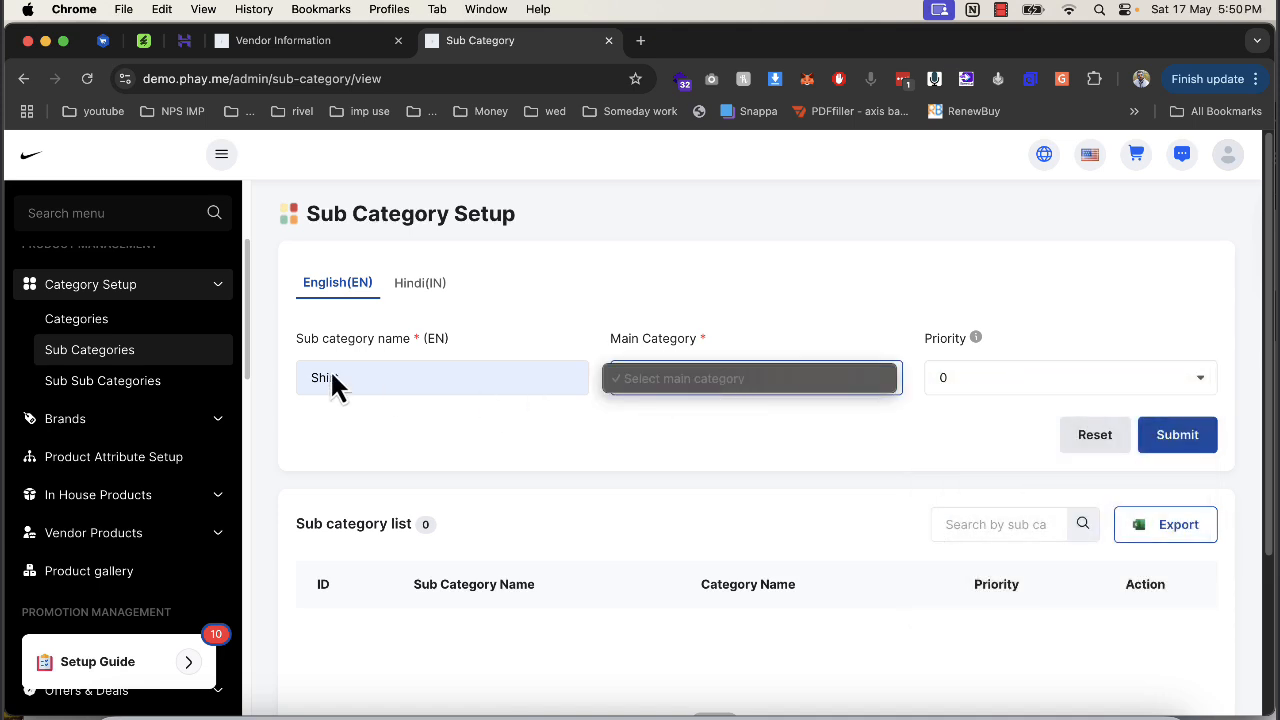
Enter 'mens wear' as the category name with priority 0.
click(95, 320)
scroll(532, 492, down, 5)
scroll(519, 484, up, 5)
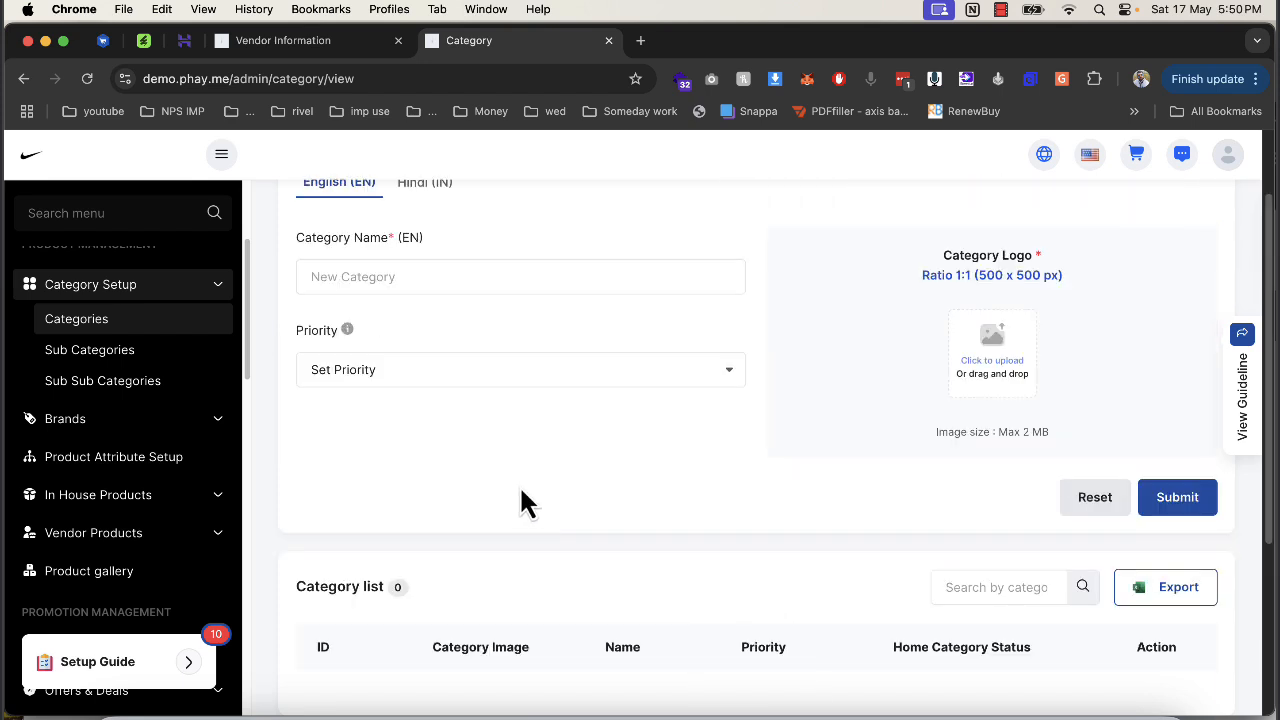
click(430, 374)
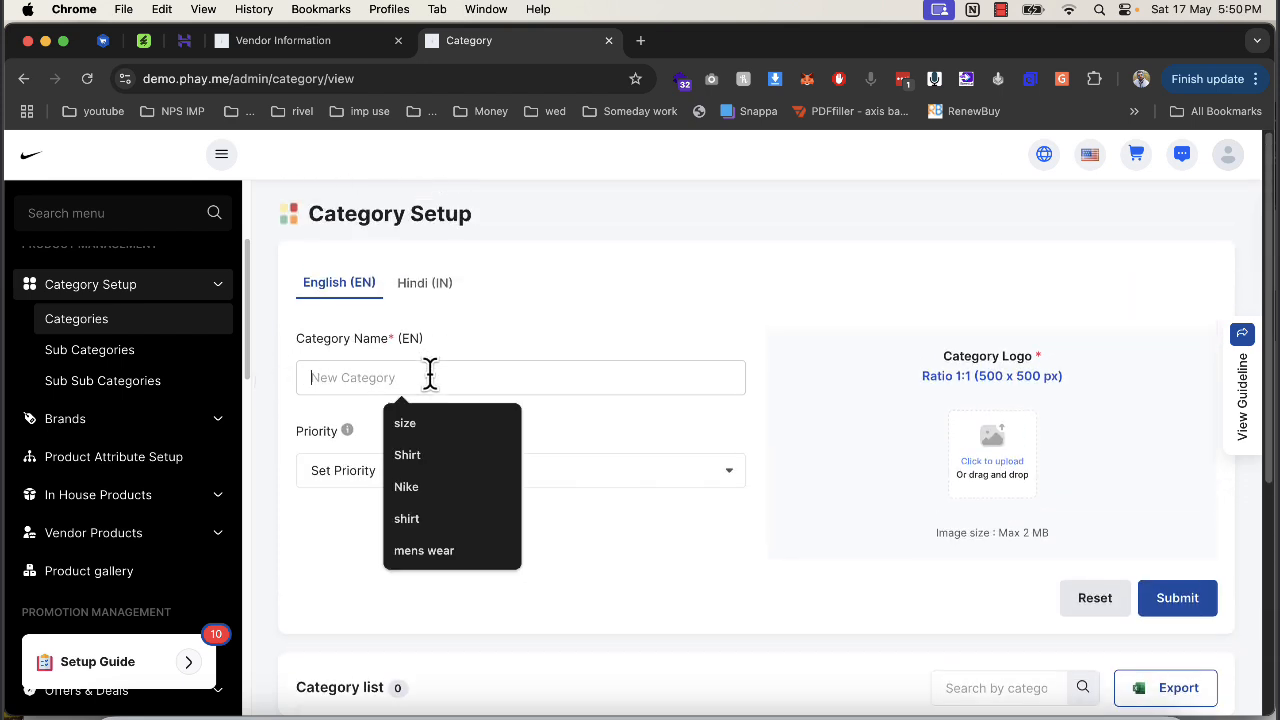
key(super+v)
click(499, 480)
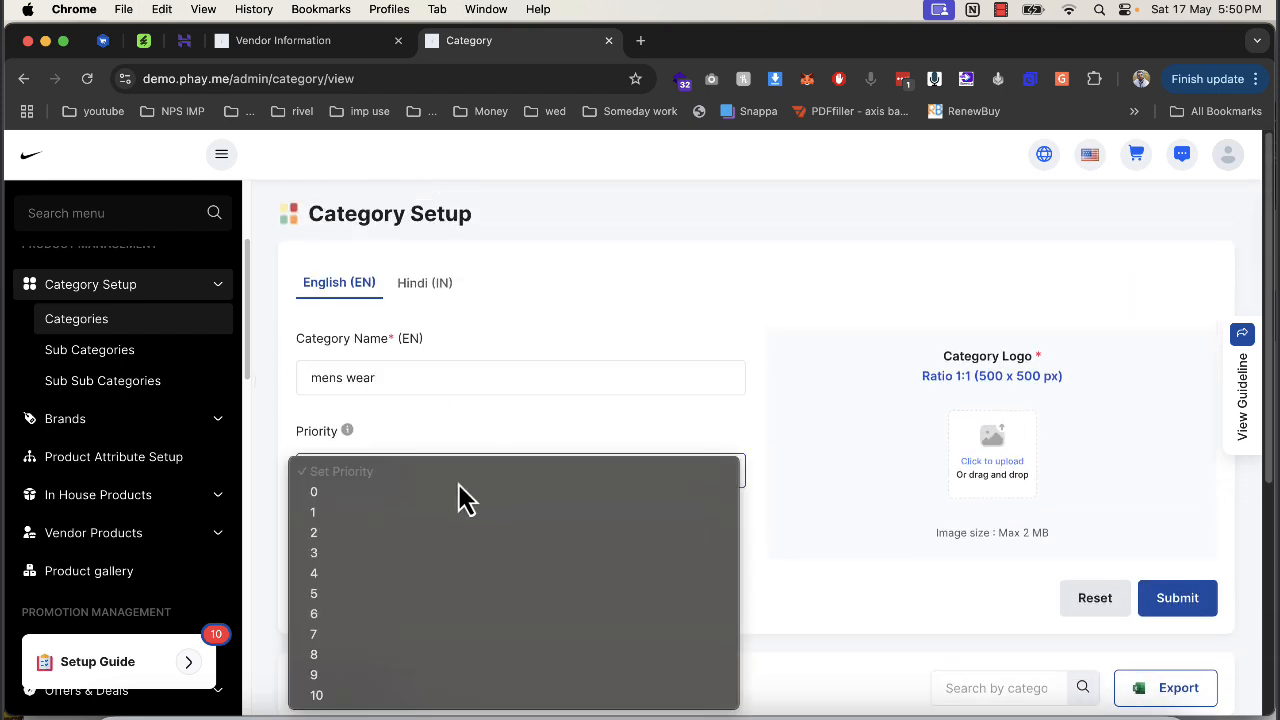
click(443, 494)
Add the Nike logo, save the category, and return to Sub Categories.
click(993, 452)
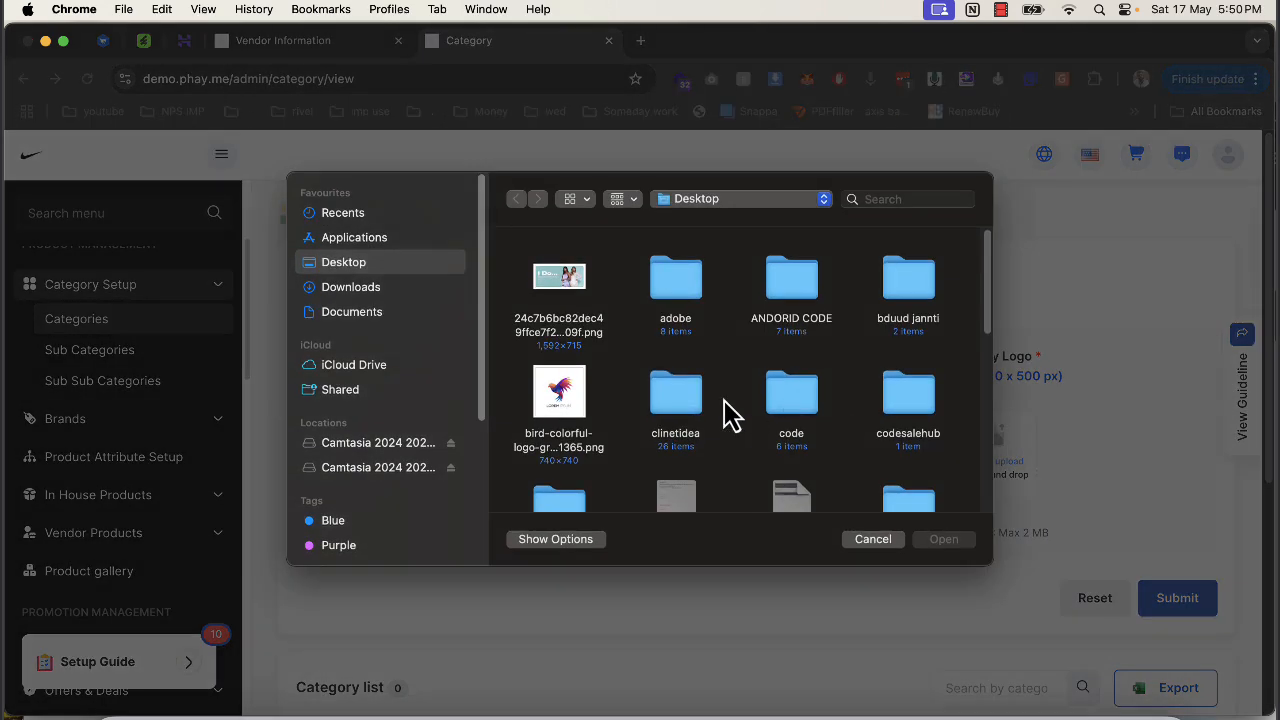
scroll(700, 430, down, 5)
double_click(790, 500)
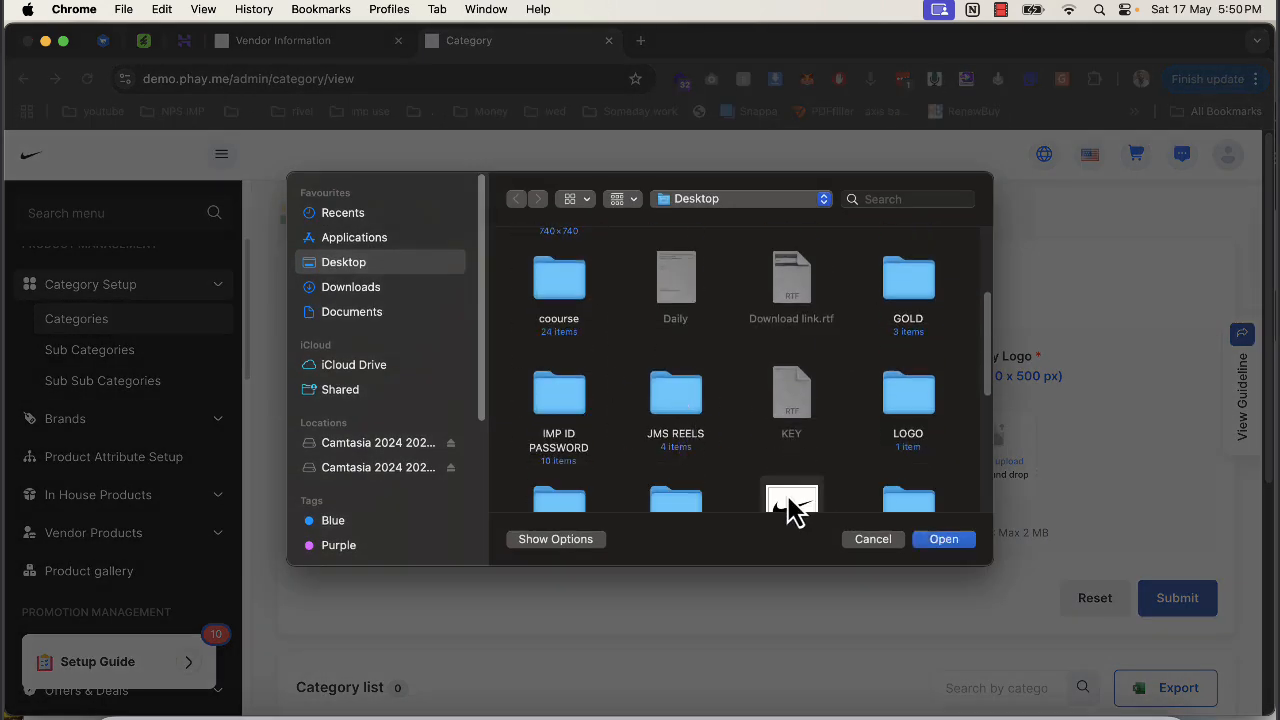
click(1180, 605)
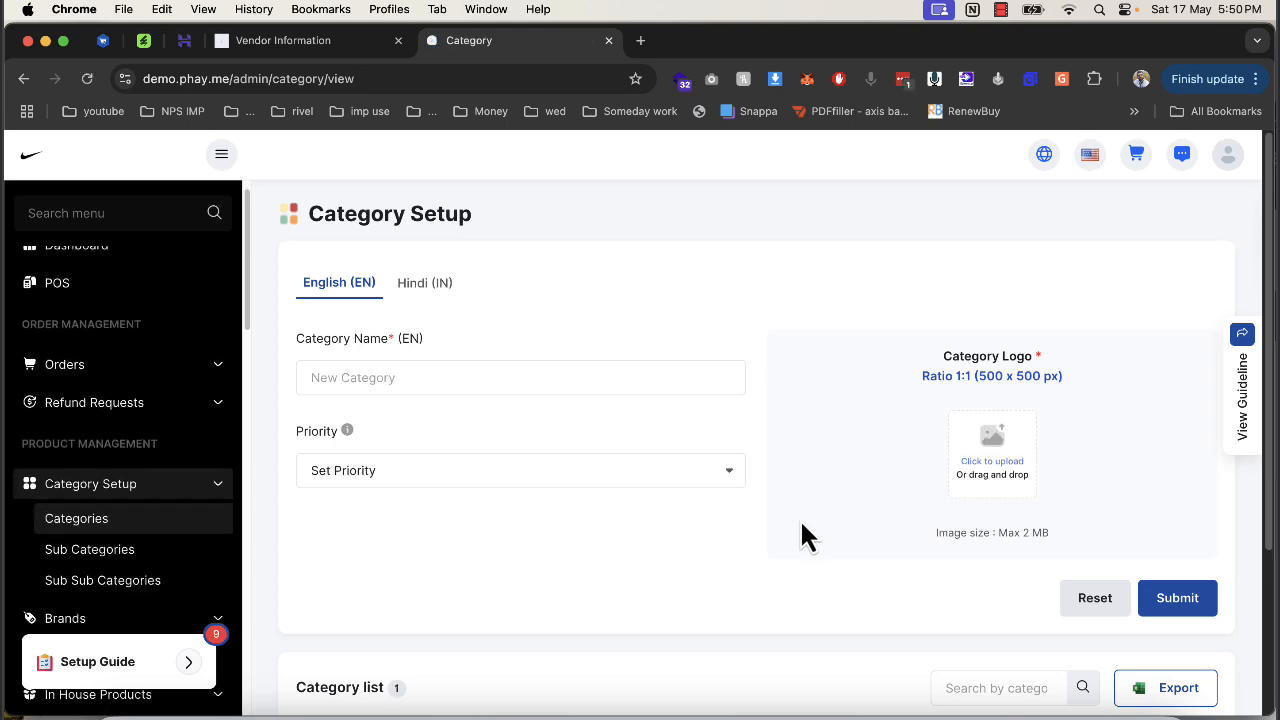
scroll(660, 545, down, 5)
scroll(618, 601, up, 5)
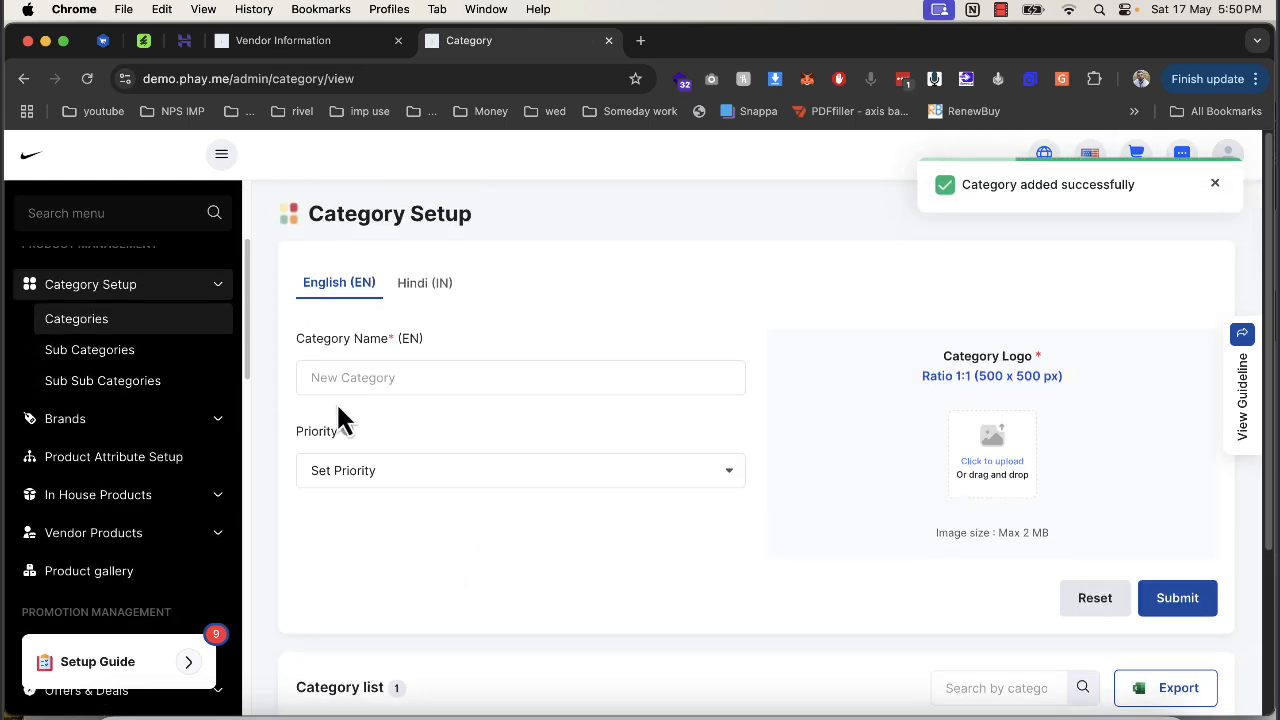
click(110, 350)
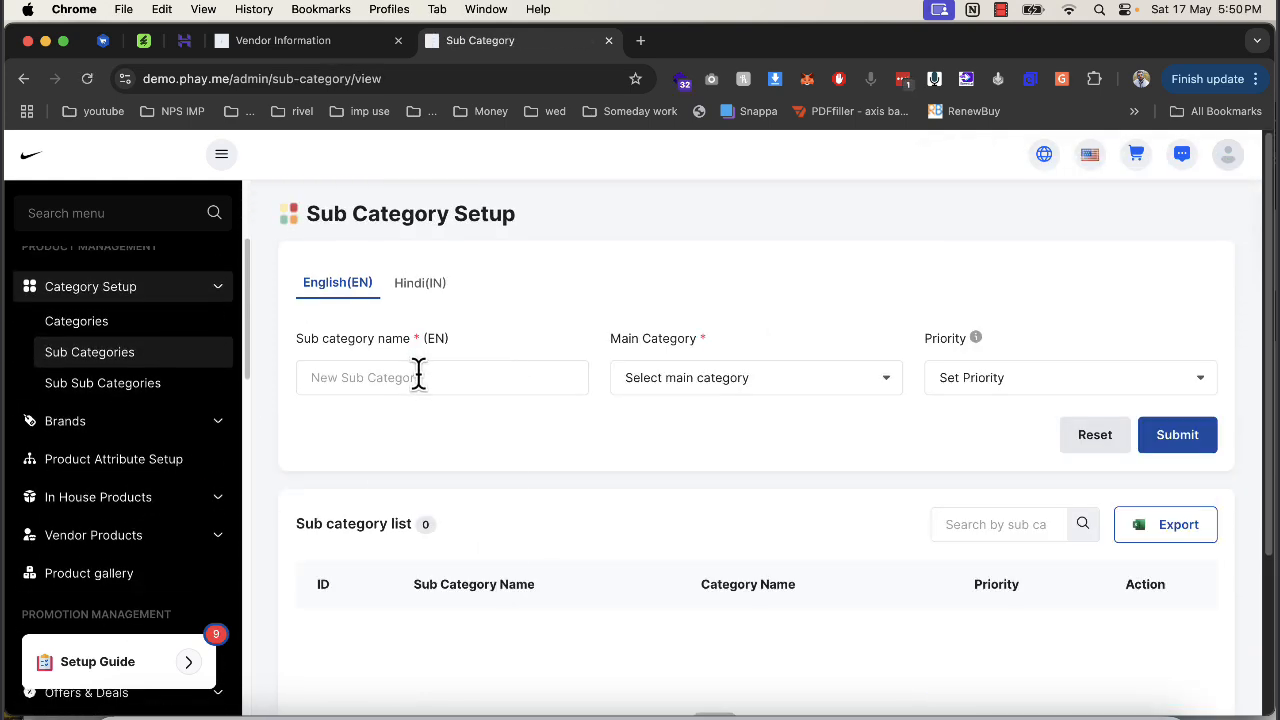
Save sub category Shirt under mens wear with priority 1.
click(500, 376)
click(457, 483)
click(750, 390)
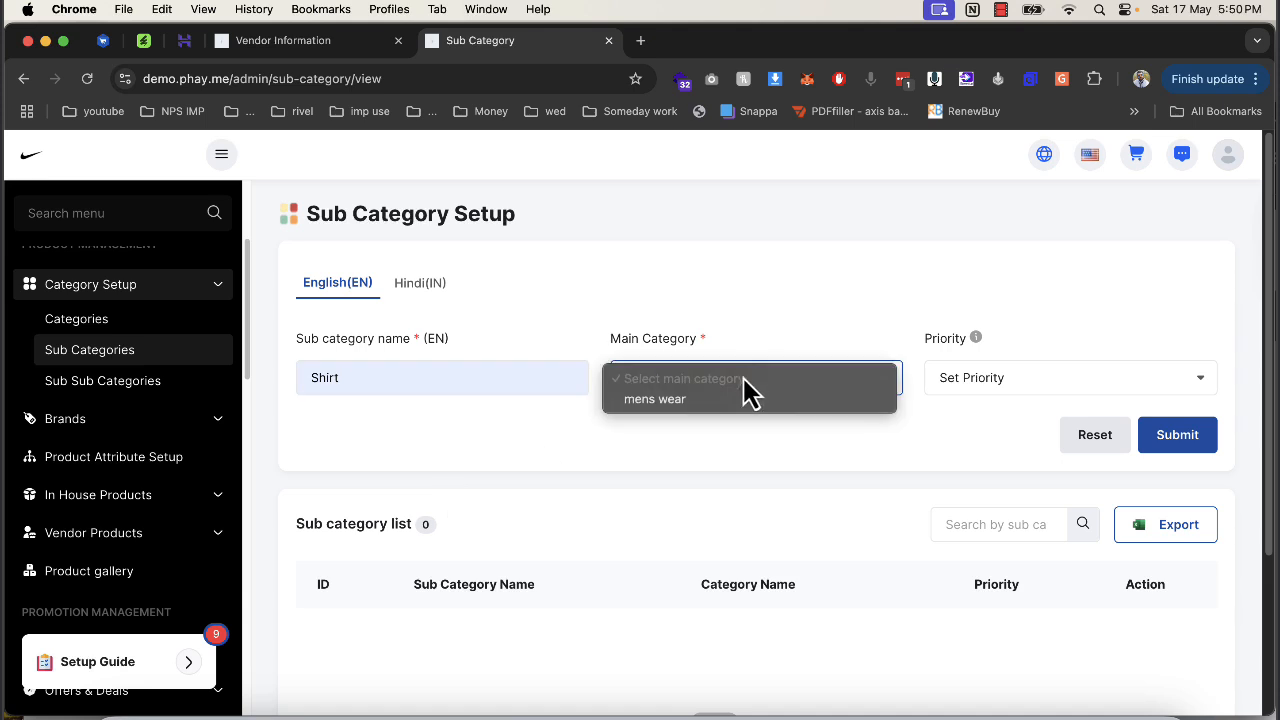
click(791, 406)
click(1003, 383)
click(985, 420)
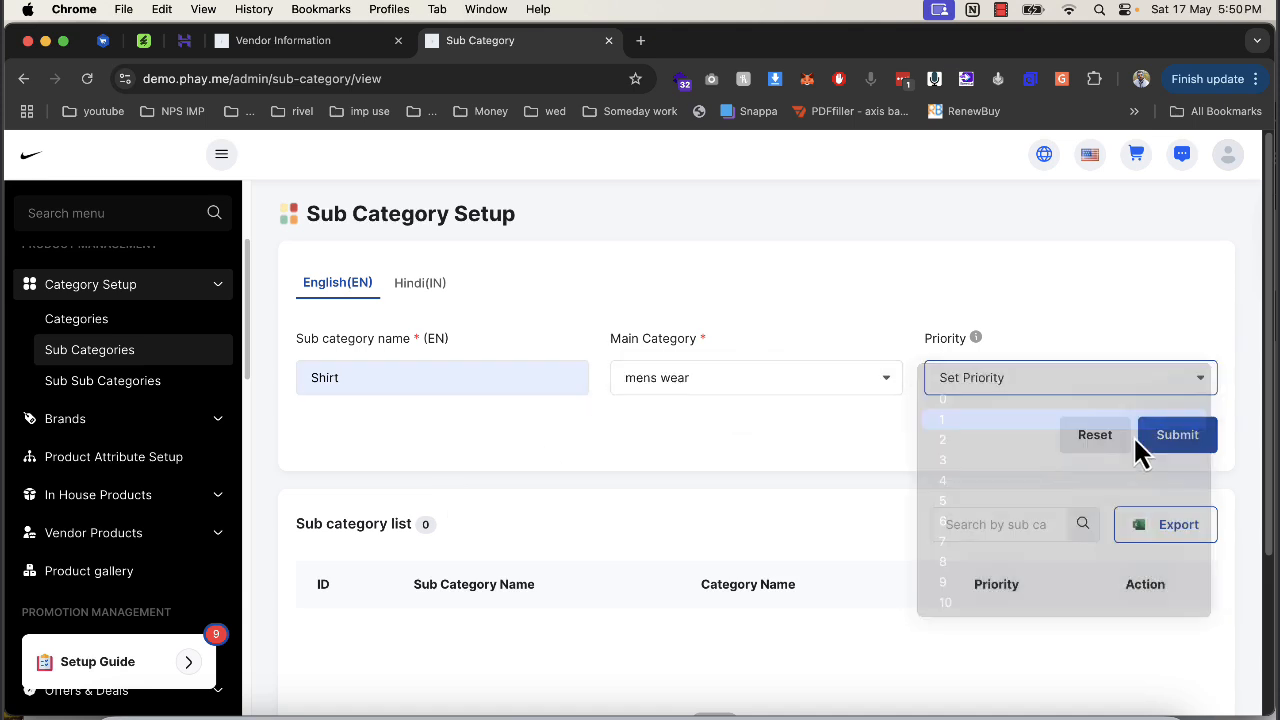
click(1205, 455)
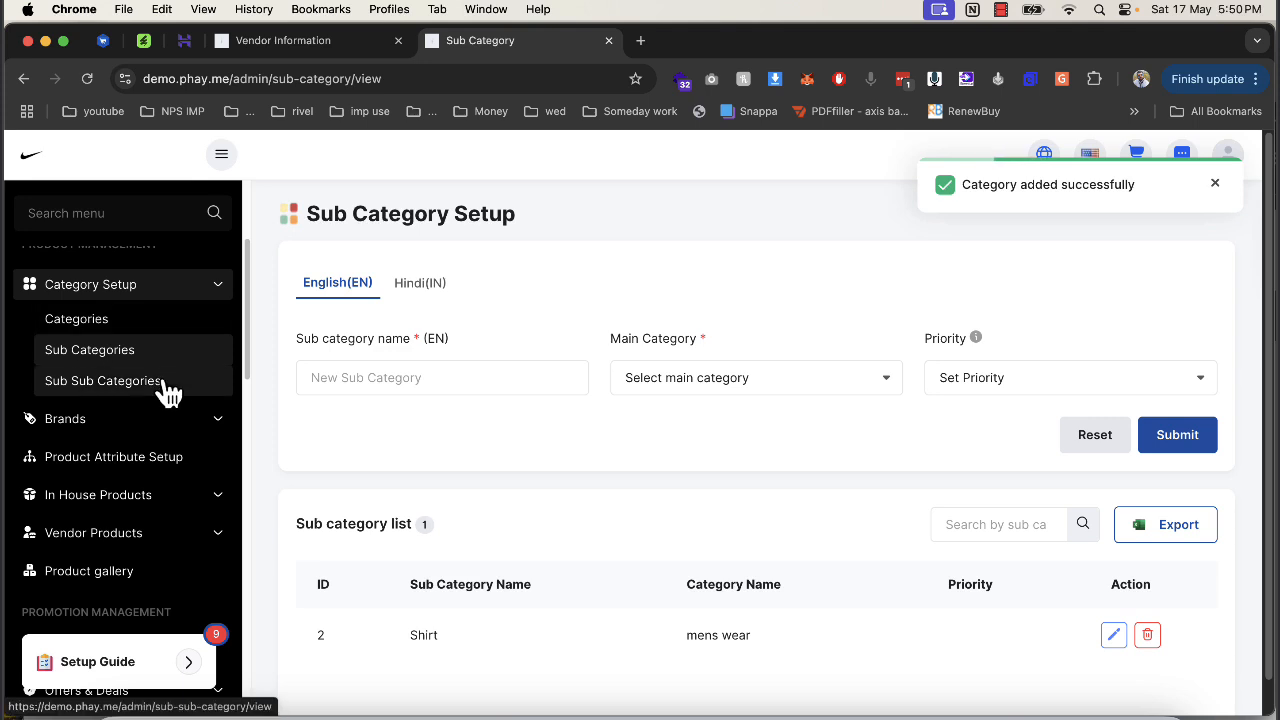
Pick mens wear and Shirt in Sub Sub Category setup, then open the Add Brand form.
click(168, 378)
click(659, 467)
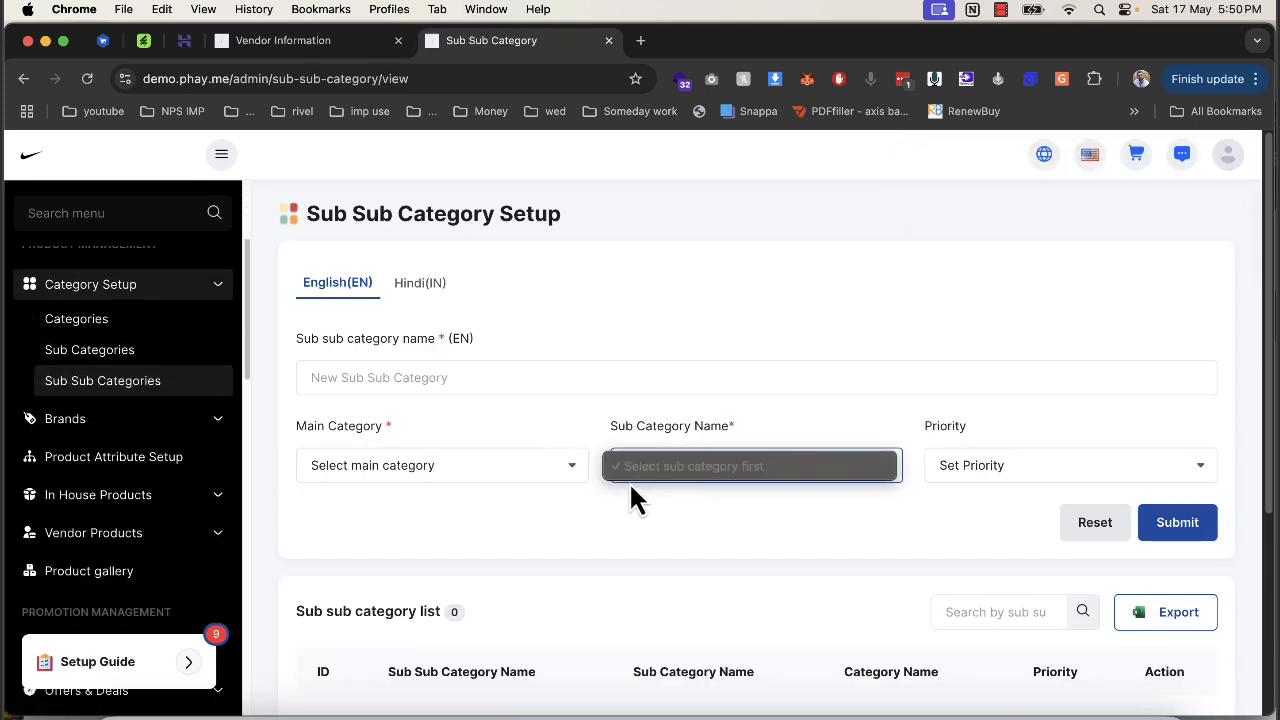
click(489, 468)
click(459, 487)
click(664, 468)
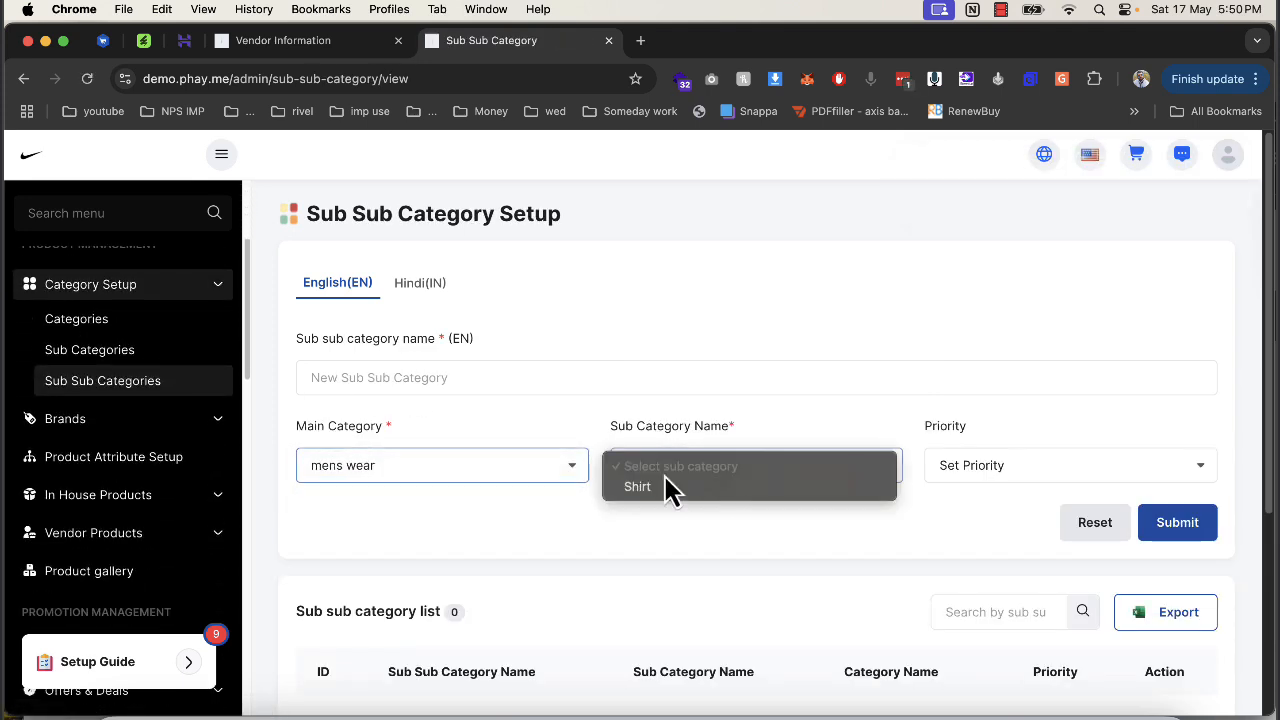
click(671, 492)
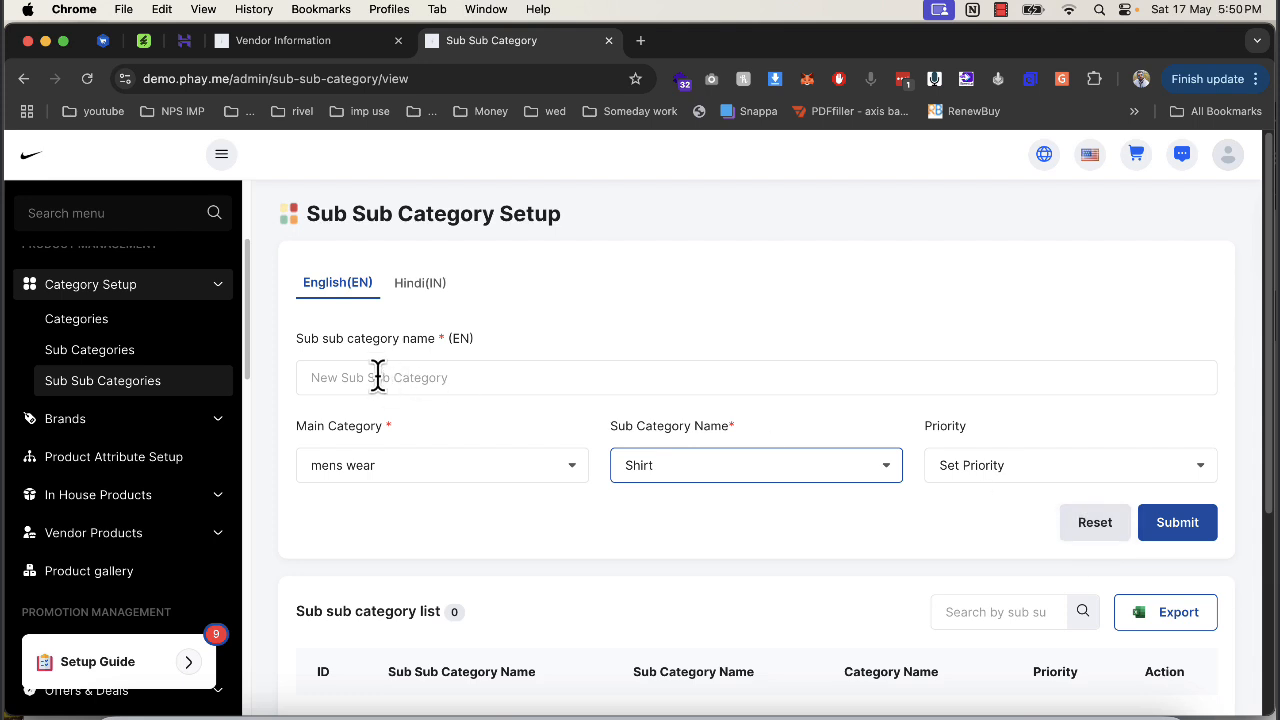
scroll(180, 343, up, 3)
scroll(138, 455, down, 2)
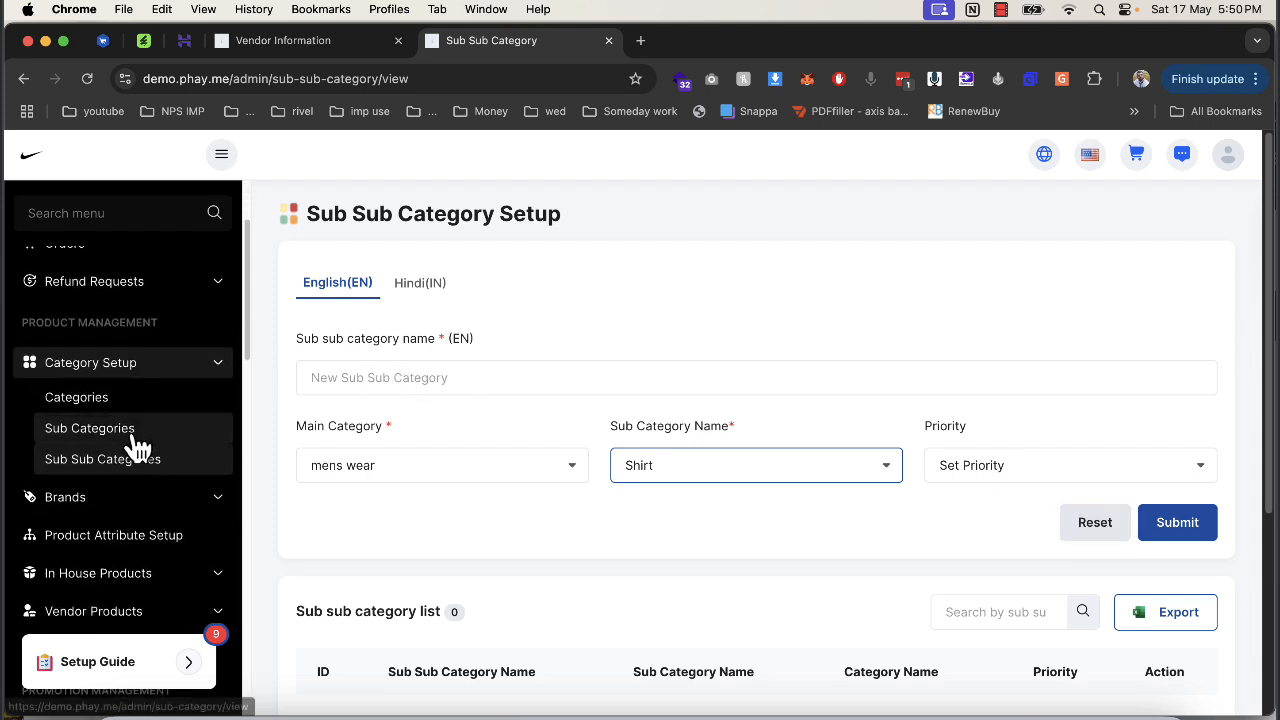
click(116, 500)
click(105, 533)
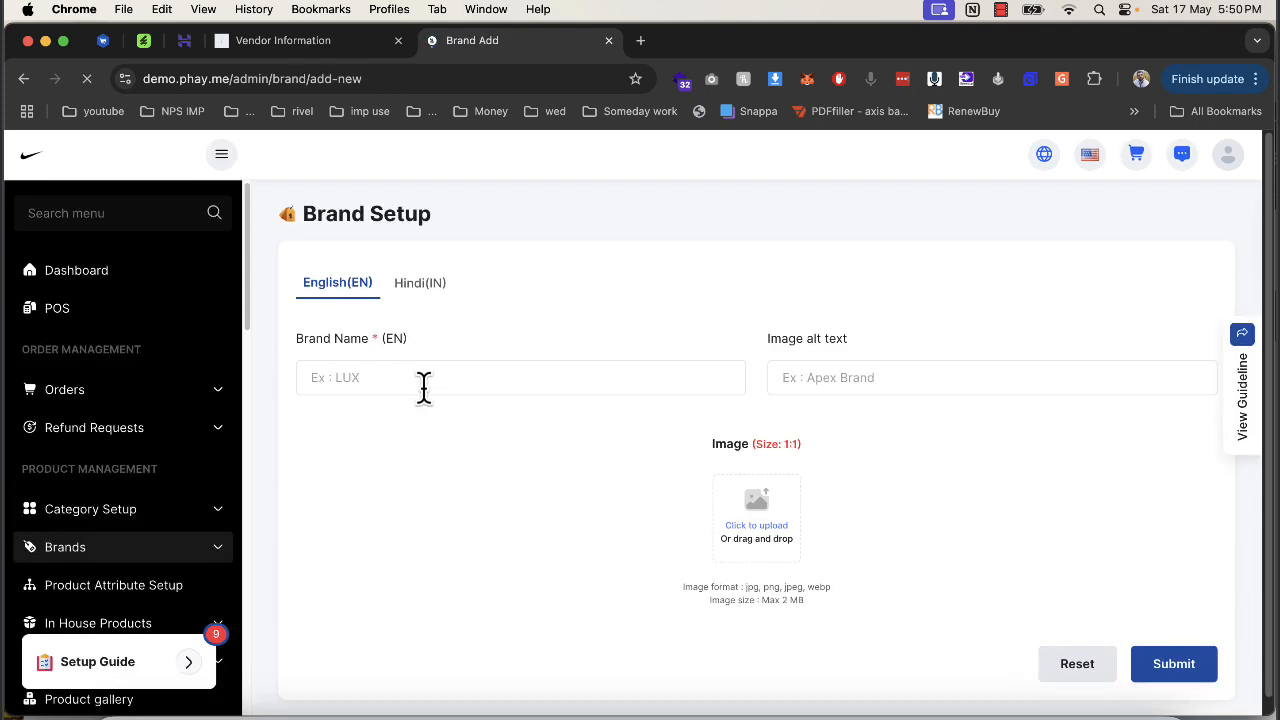
Create brand Nike with alt text 'nike' and the Nike logo image.
click(423, 380)
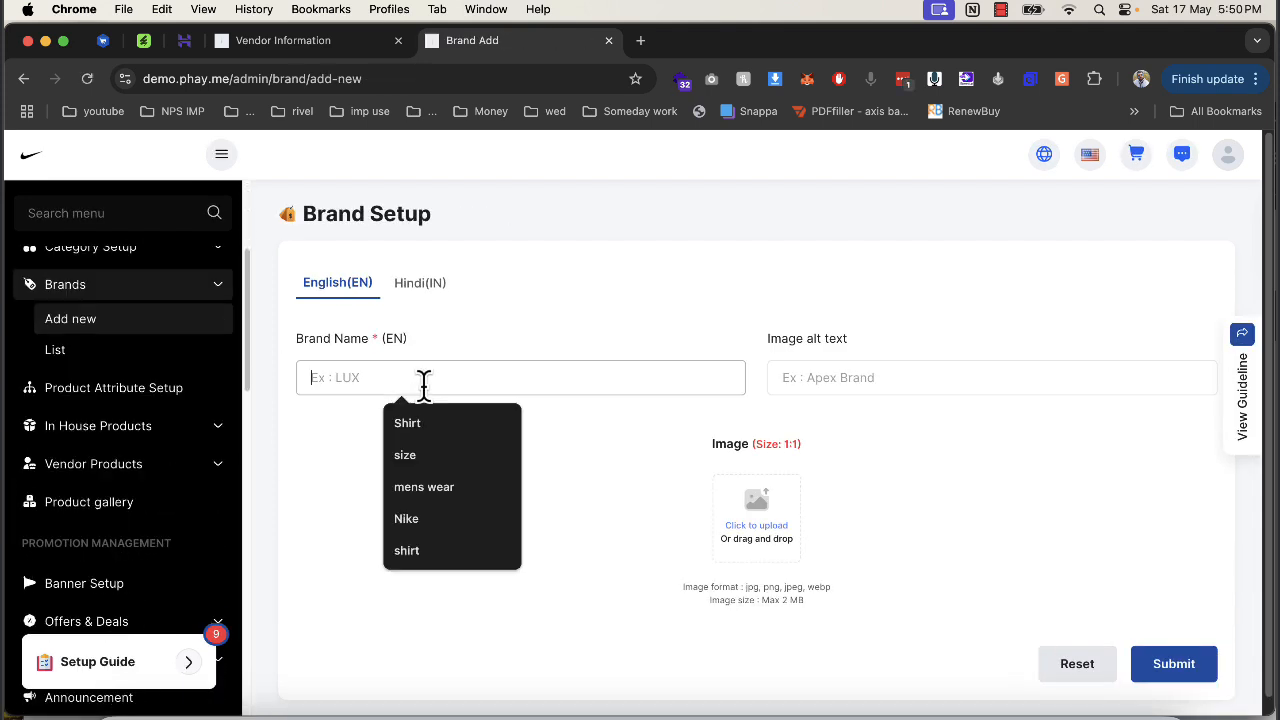
click(408, 518)
click(827, 372)
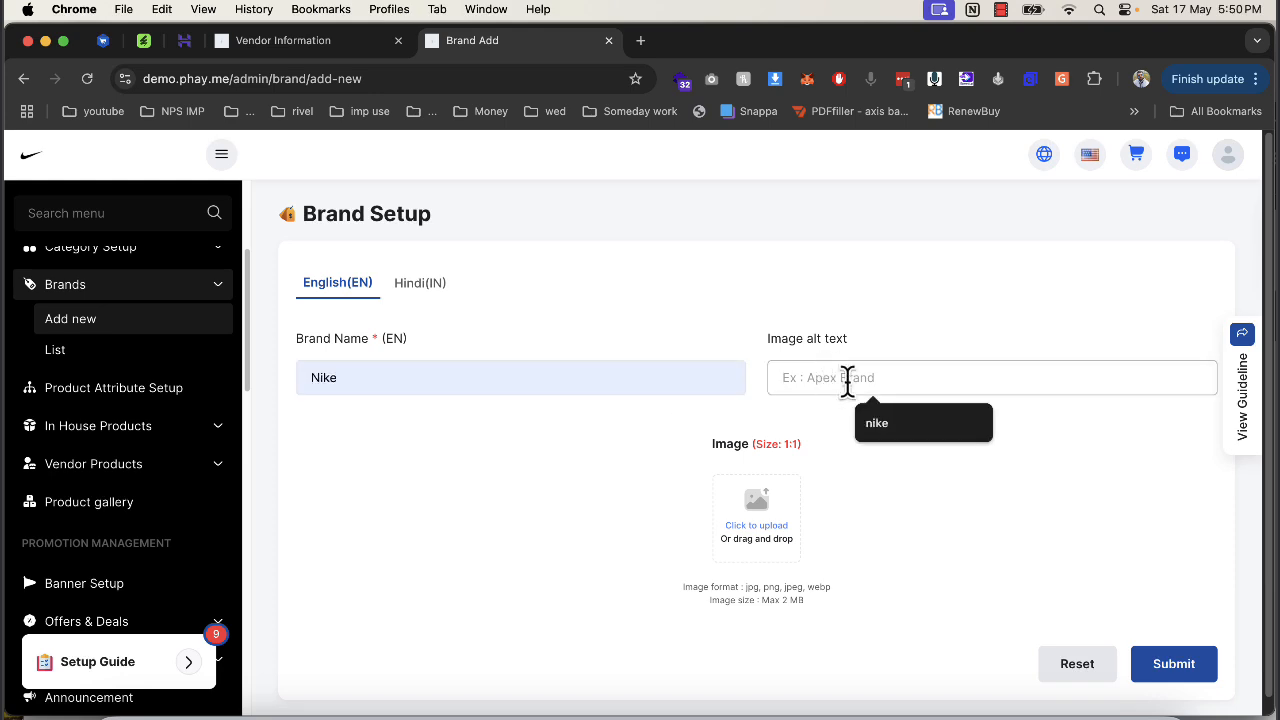
click(877, 423)
click(752, 515)
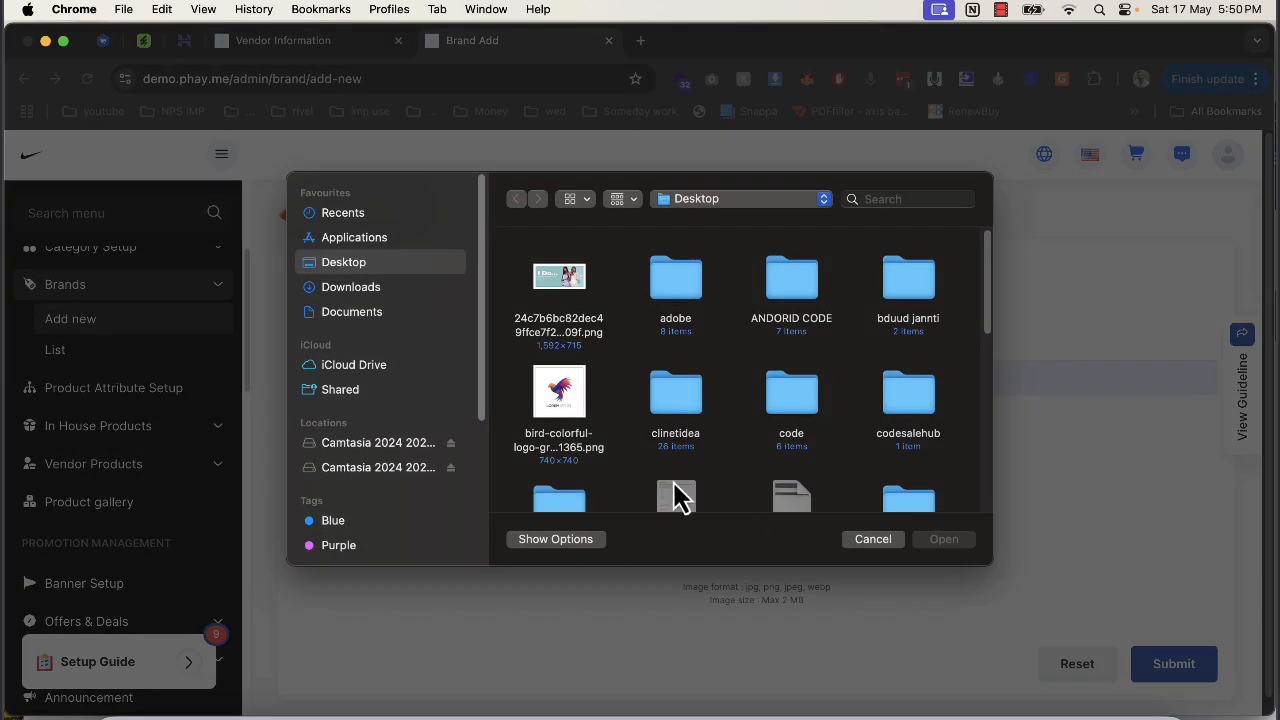
scroll(676, 497, down, 10)
double_click(794, 417)
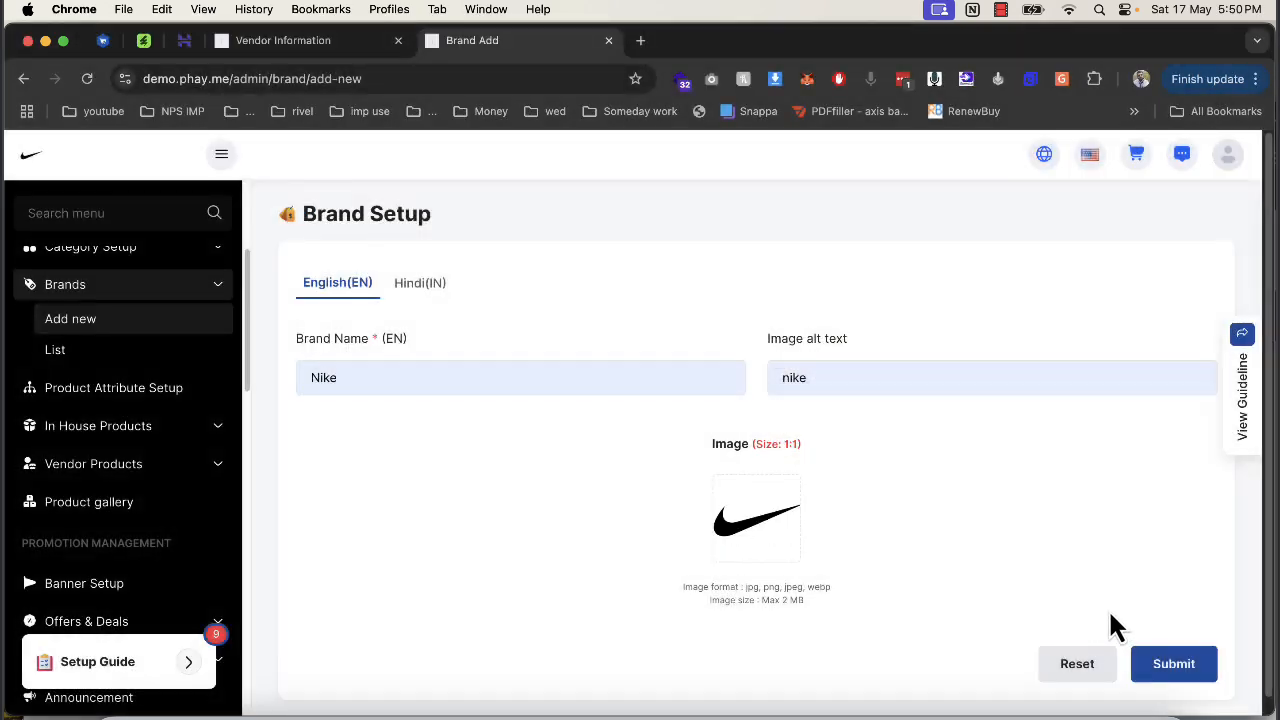
click(1170, 664)
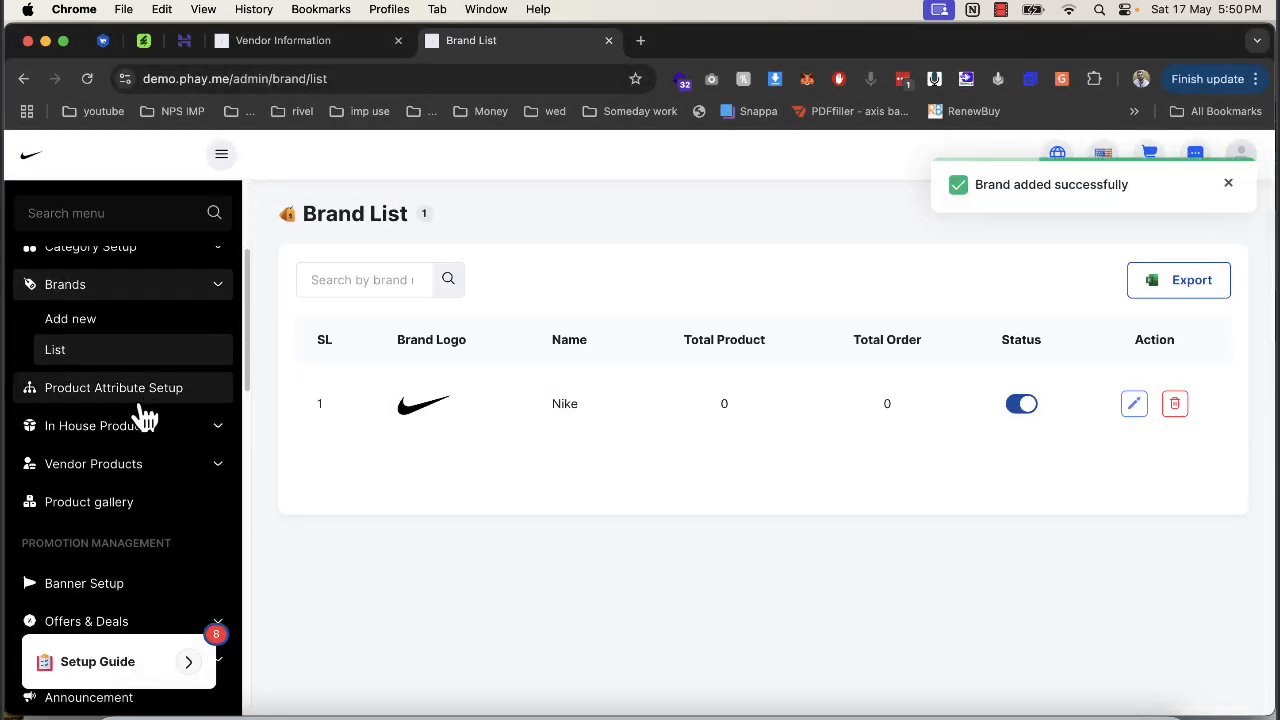
Glance at Attribute Setup, then open Add New Product under In House Products.
click(130, 410)
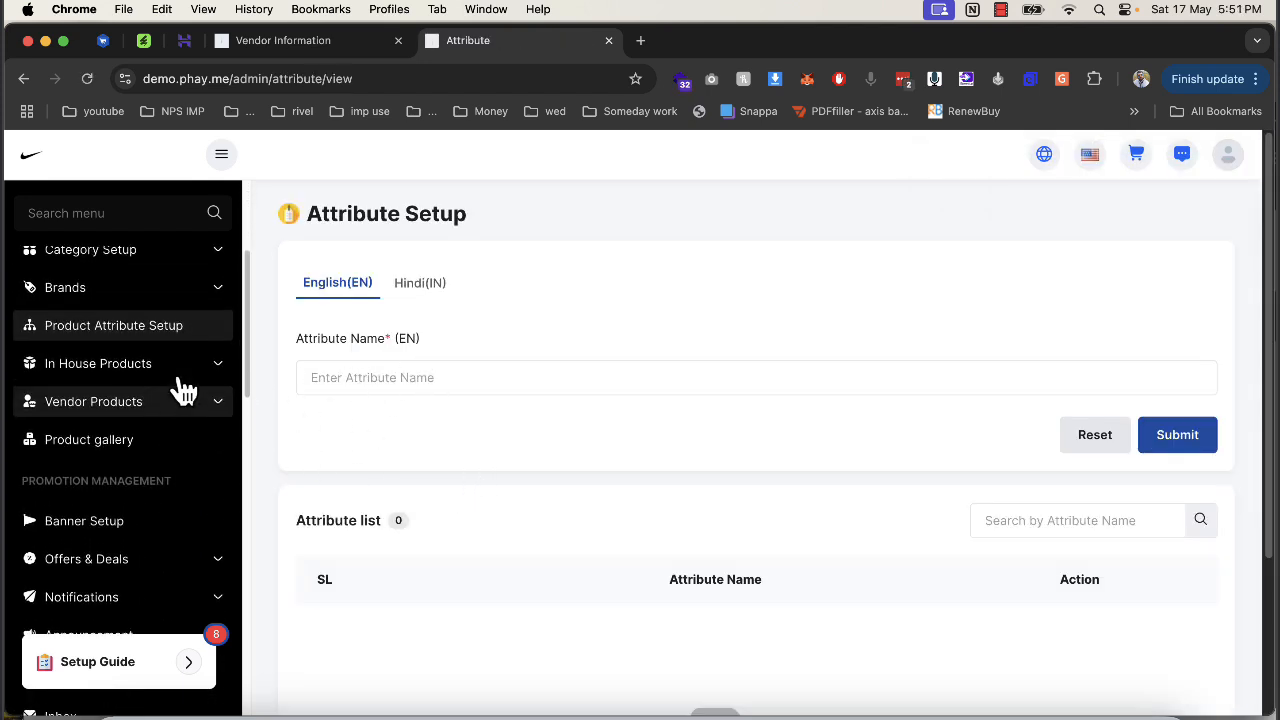
scroll(200, 390, up, 3)
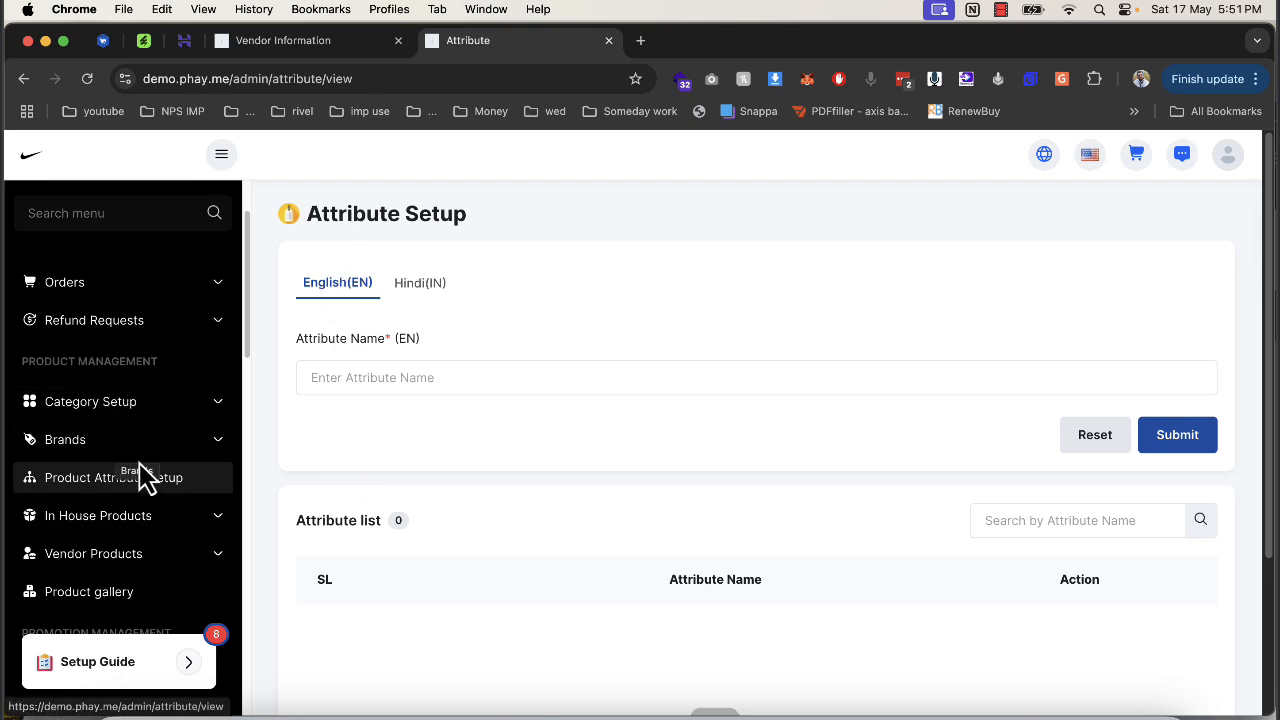
click(125, 522)
scroll(127, 555, down, 3)
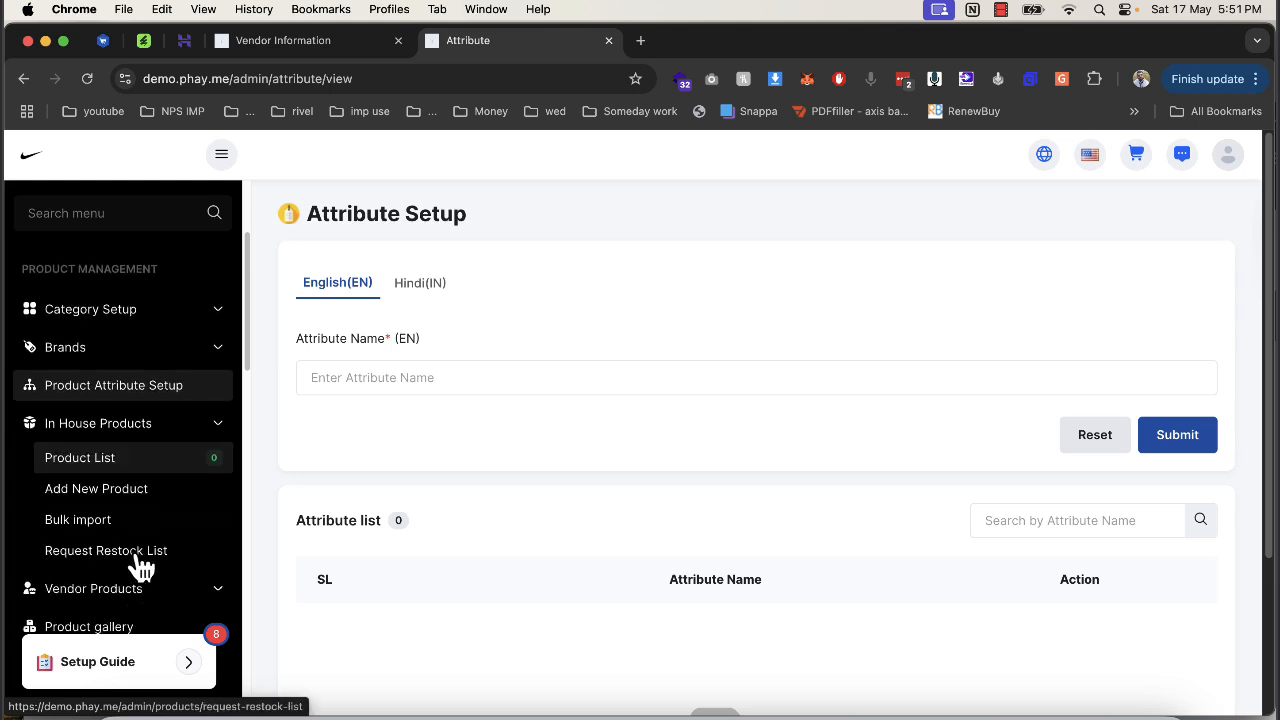
click(134, 447)
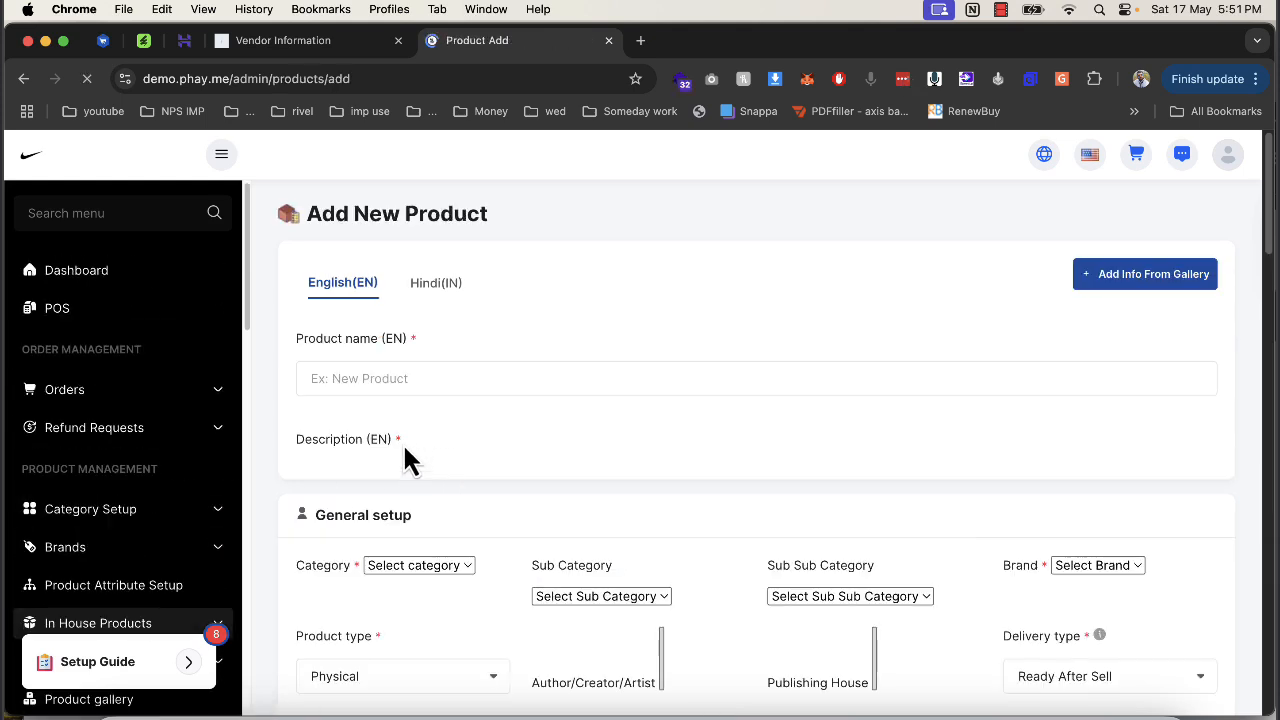
Name the product tshirt and paste tshirt into the description.
click(395, 379)
text(sh)
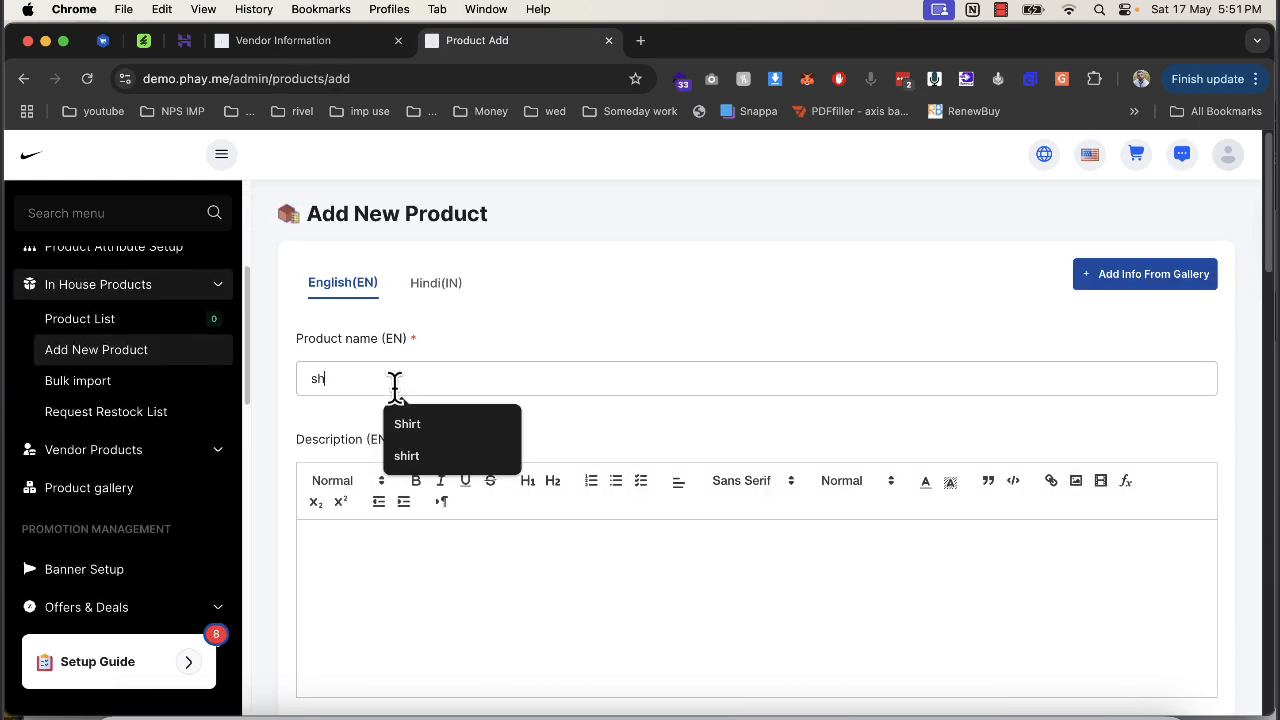
key(BackSpace)
key(BackSpace)
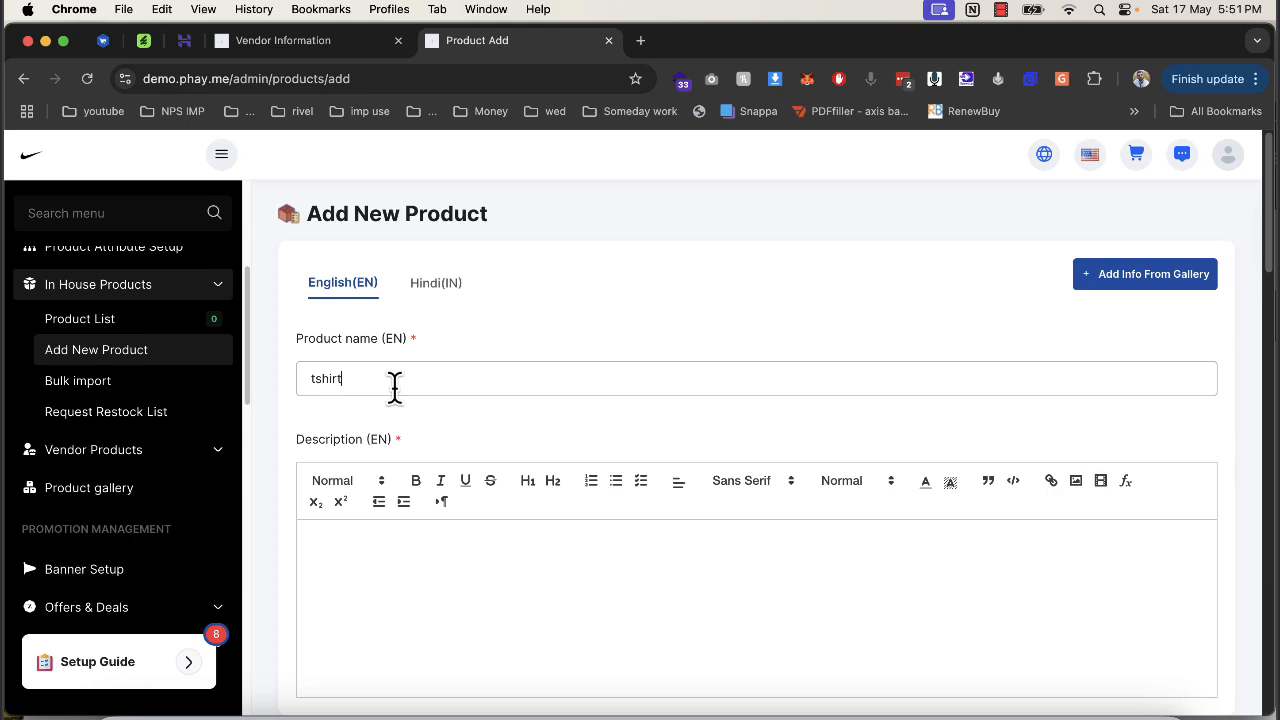
text(tshirt)
key(ctrl+a)
key(ctrl+c)
click(459, 595)
key(ctrl+v)
key(ctrl+v)
key(ctrl+v)
key(ctrl+v)
key(ctrl+v)
key(ctrl+v)
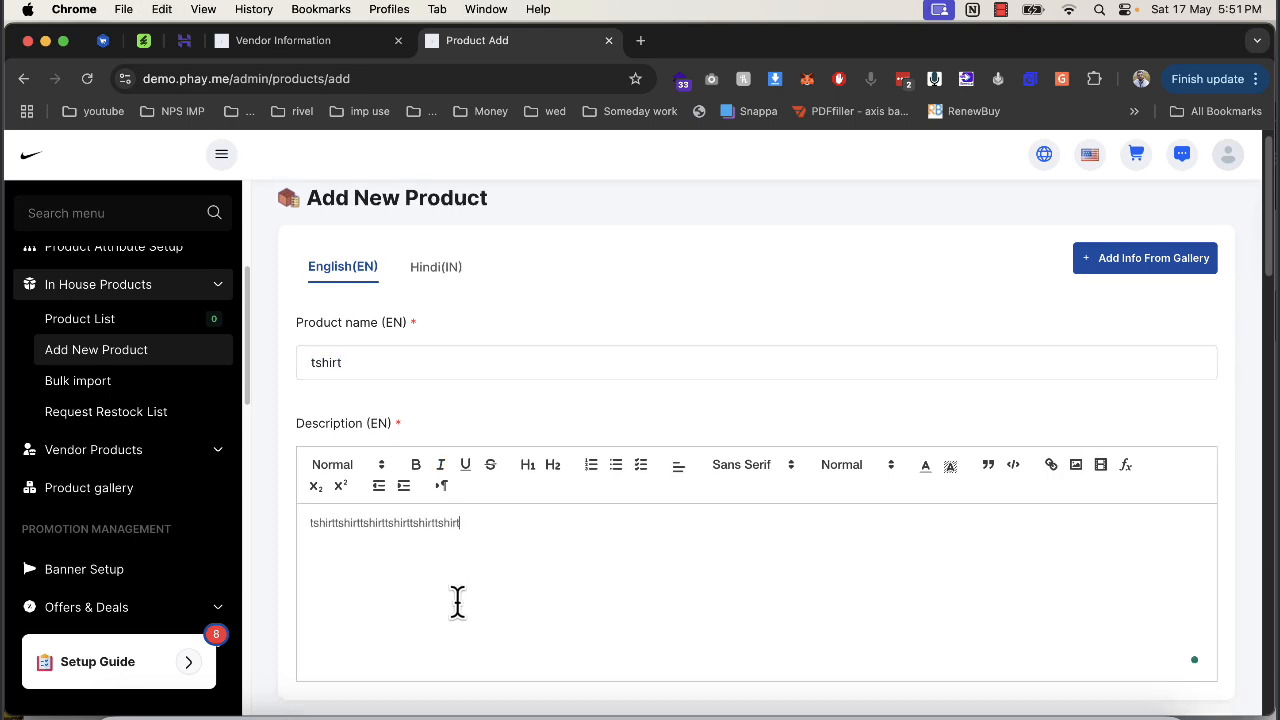
Choose category mens wear, sub category Shirt and brand Nike, generate the SKU, and set unit pc.
scroll(445, 500, down, 5)
scroll(420, 380, up, 1)
click(394, 376)
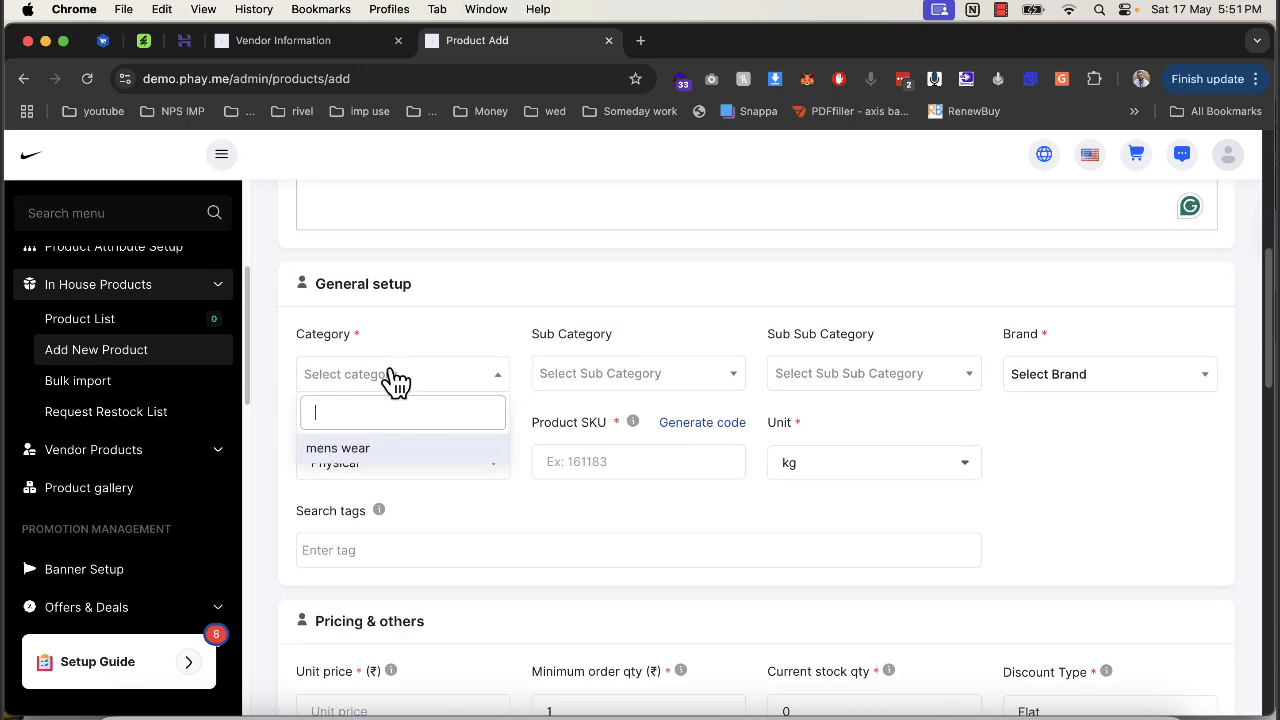
click(378, 452)
click(571, 373)
click(575, 472)
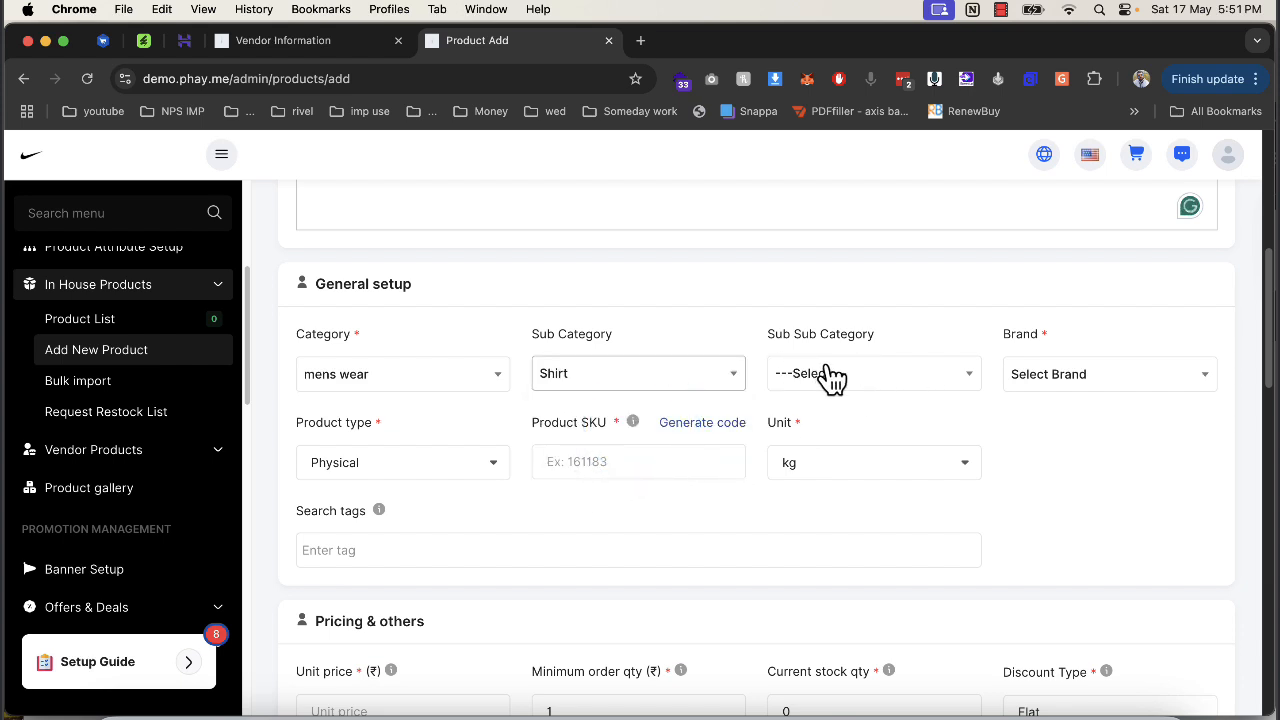
click(1022, 374)
click(1024, 472)
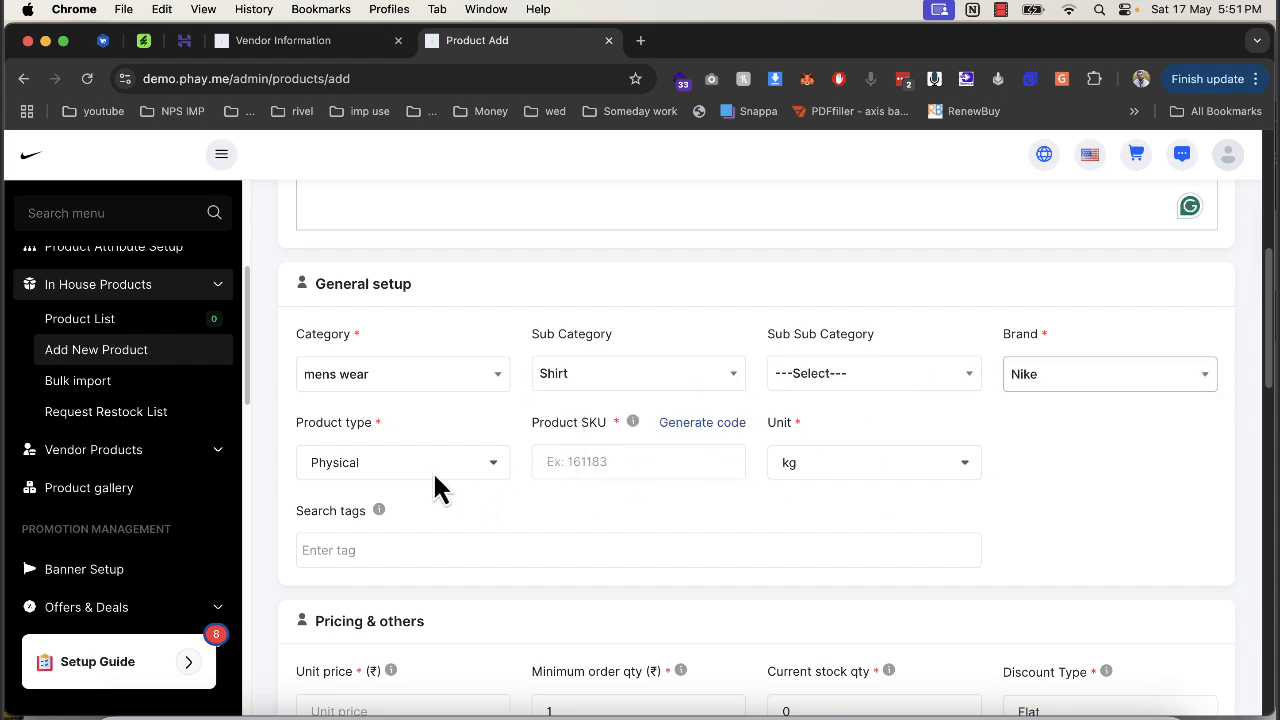
click(705, 426)
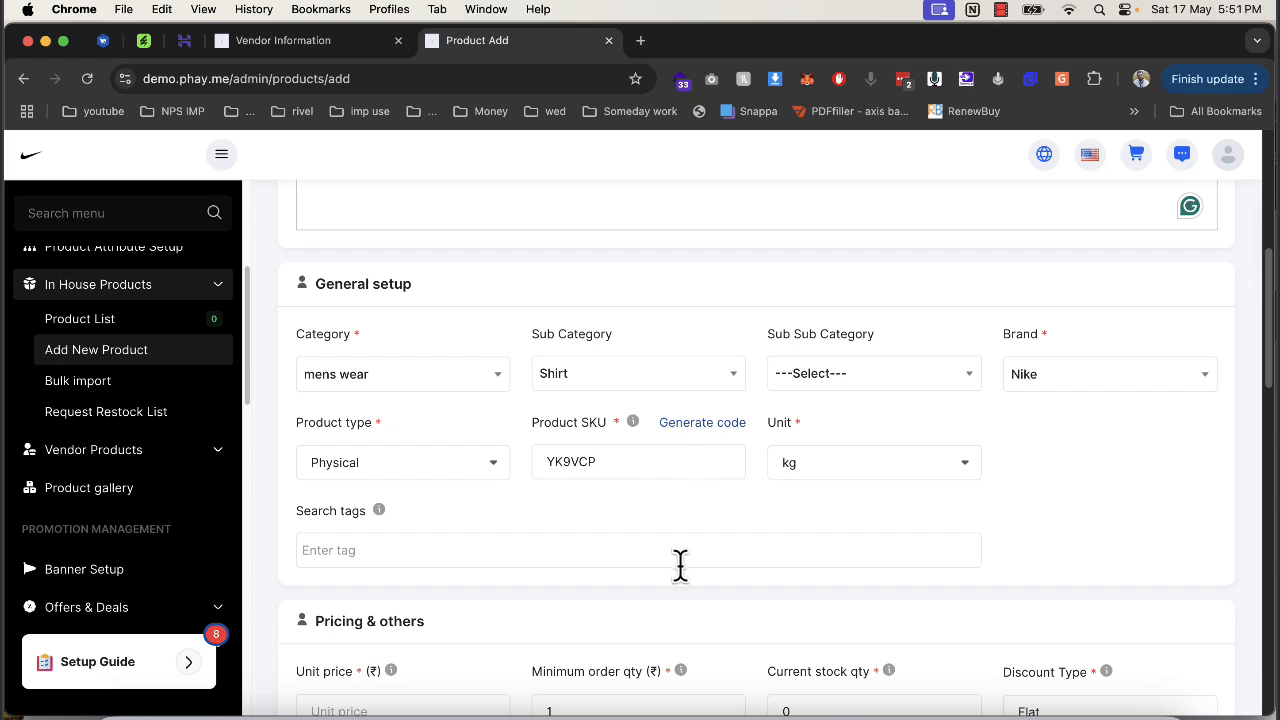
click(819, 473)
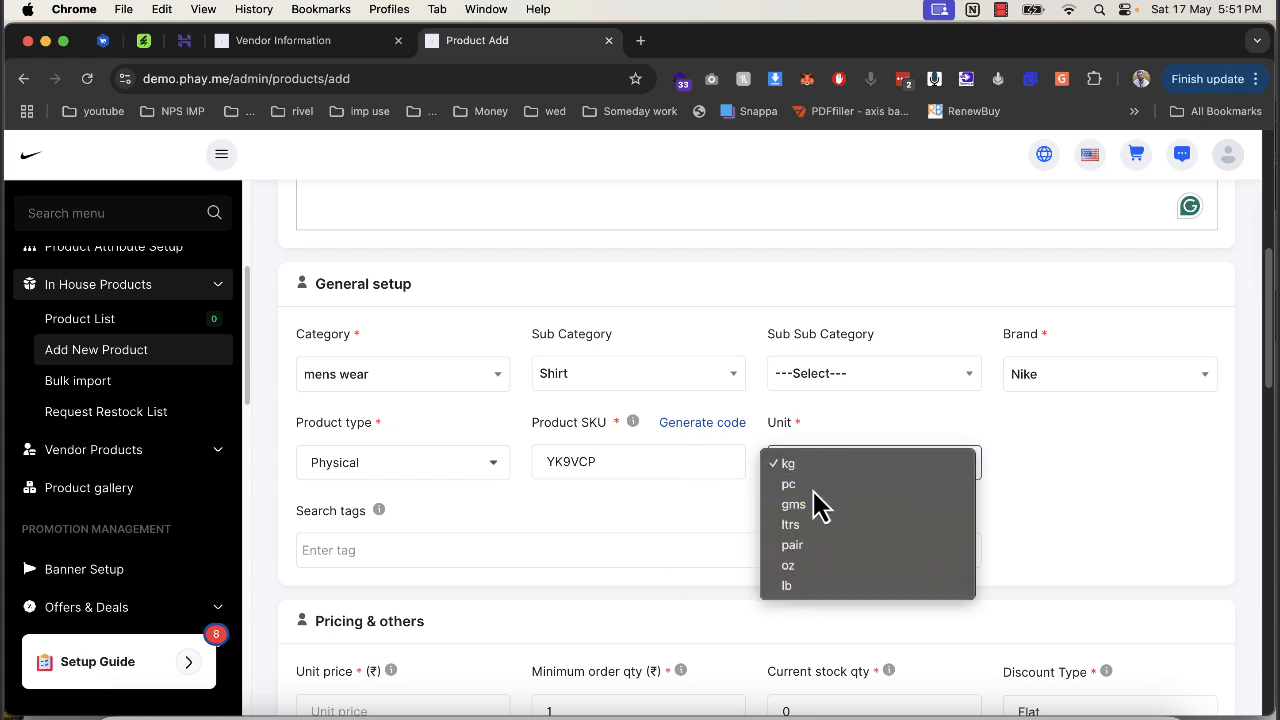
click(818, 483)
Enter a unit price of 1500 and a current stock quantity of 97.
scroll(450, 549, down, 2)
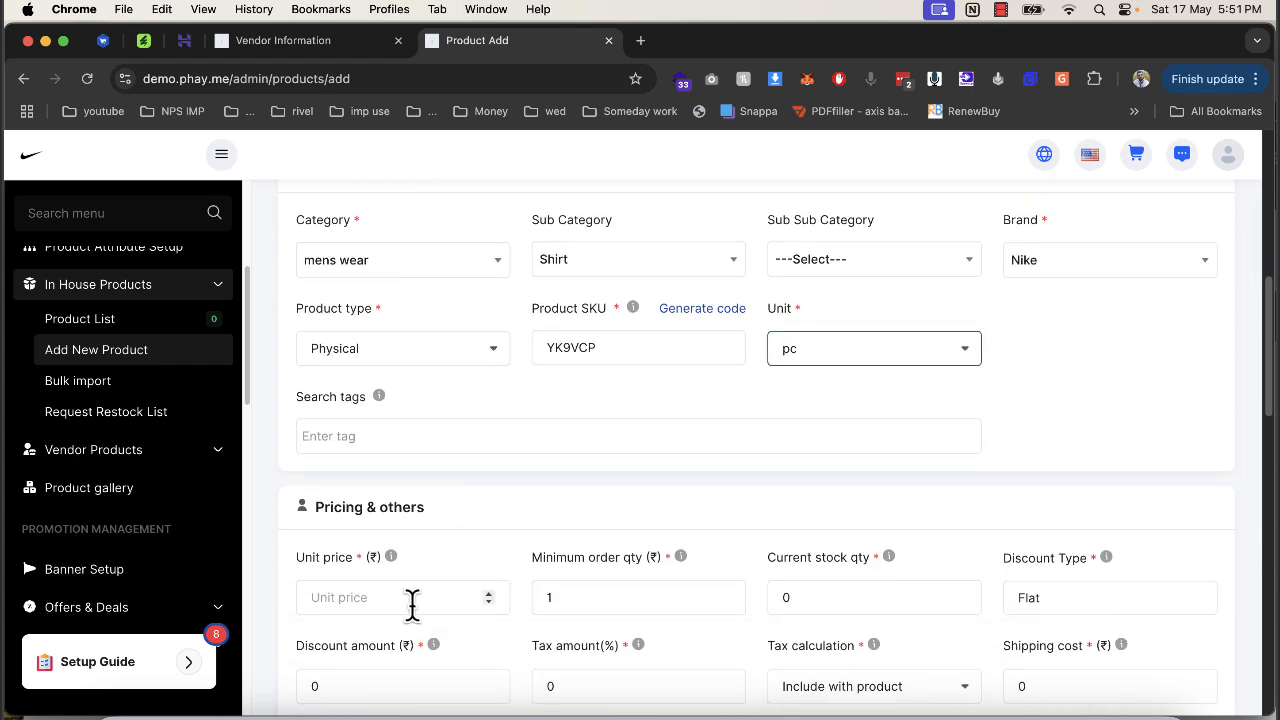
click(411, 600)
text(1500)
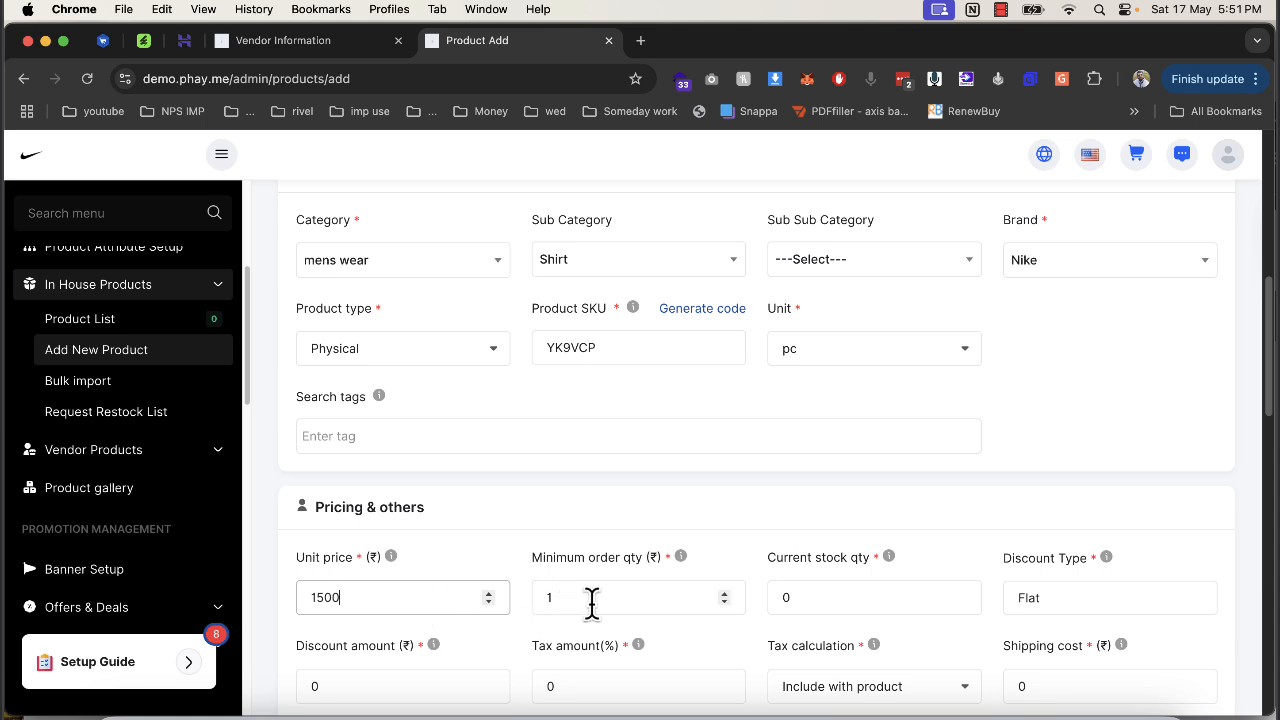
click(806, 600)
text(100)
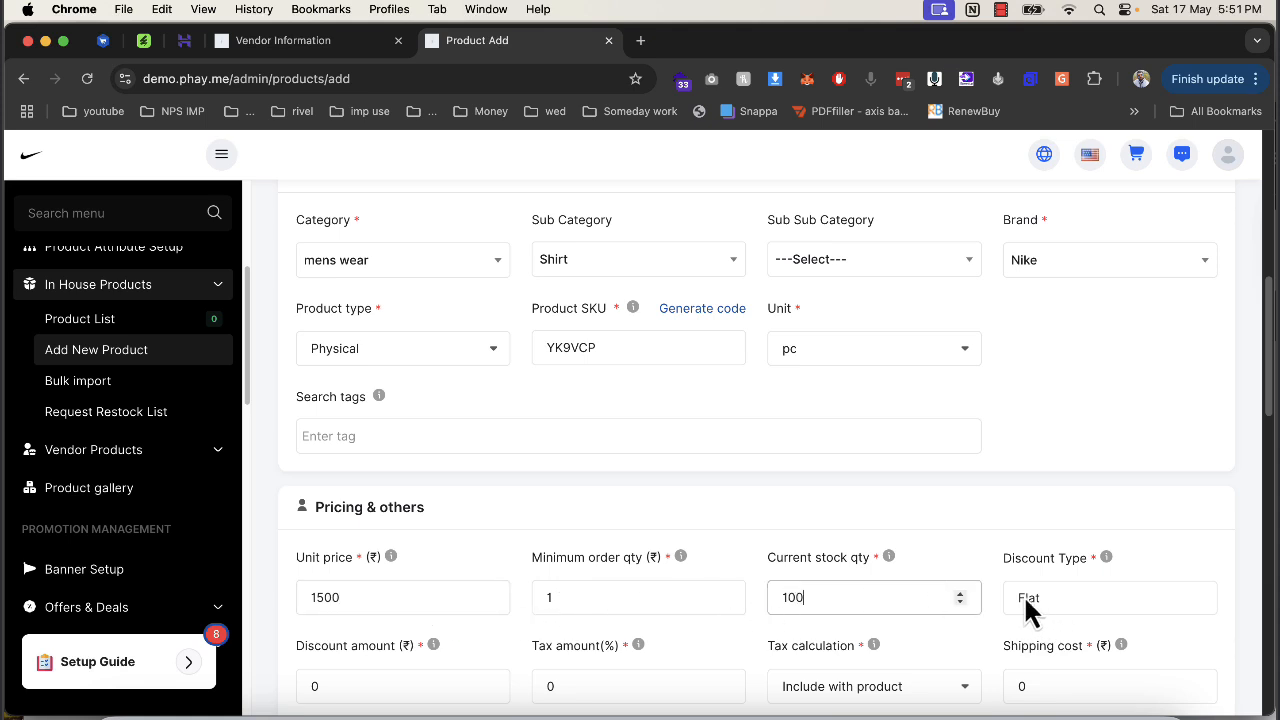
Set discount amount 10 and tax amount 5, keeping tax included with the product.
scroll(930, 600, down, 6)
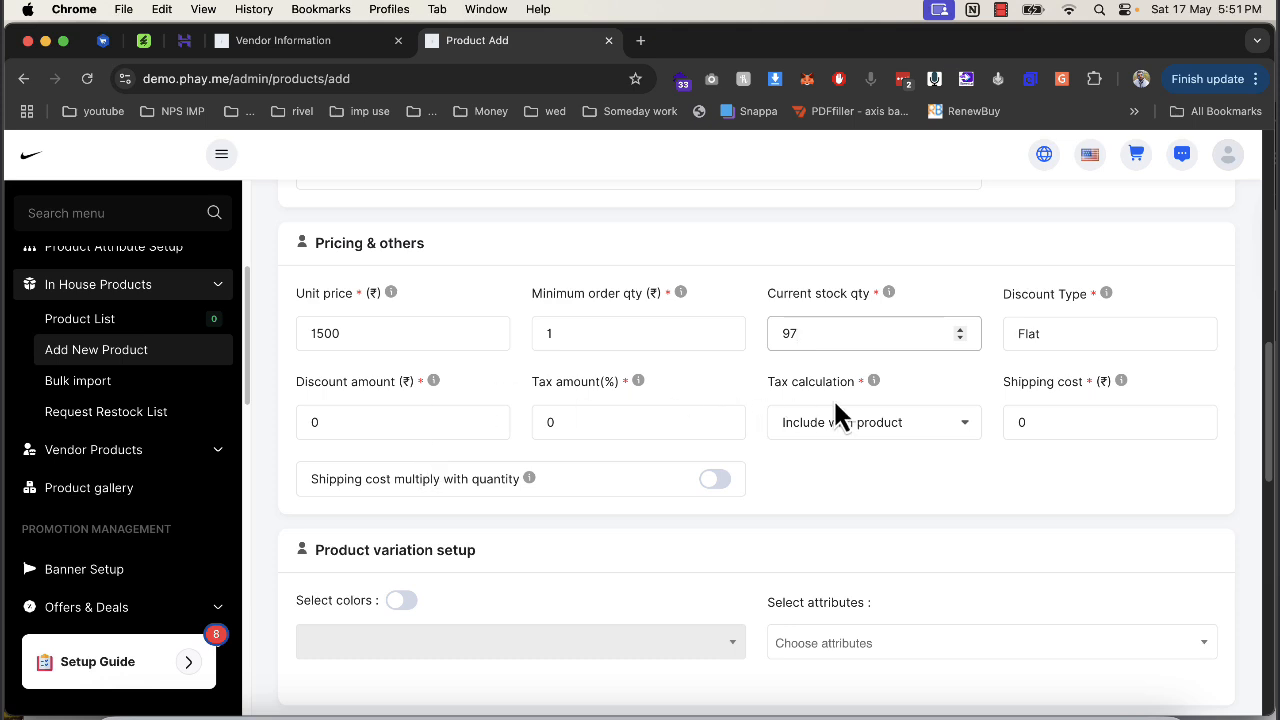
click(320, 428)
text(10)
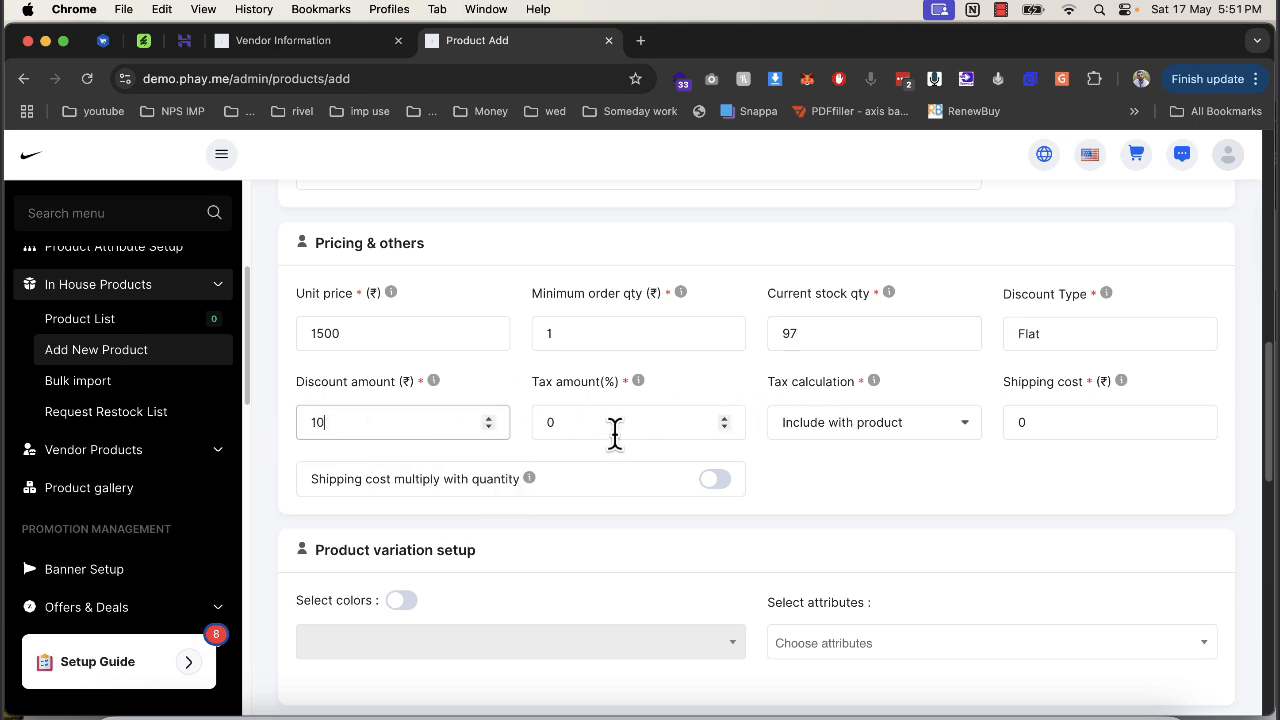
key(Tab)
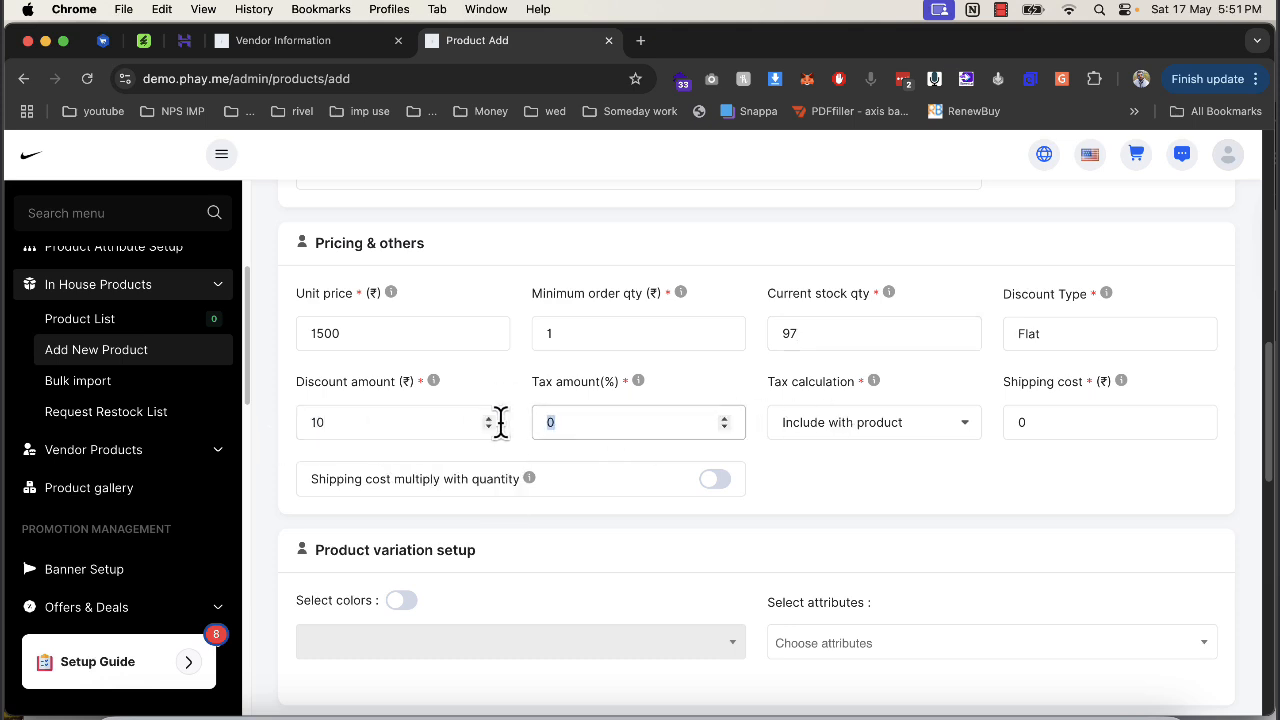
text(5)
click(848, 424)
click(850, 420)
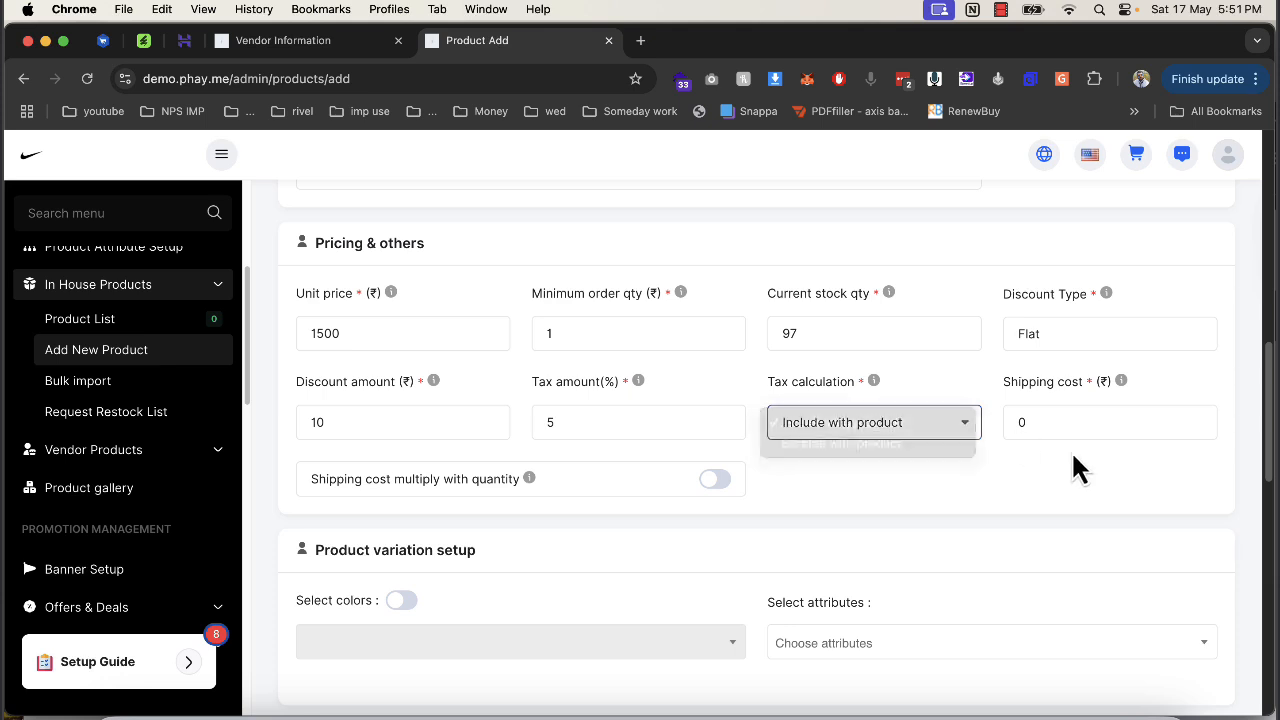
click(1033, 421)
double_click(1033, 421)
scroll(615, 535, down, 2)
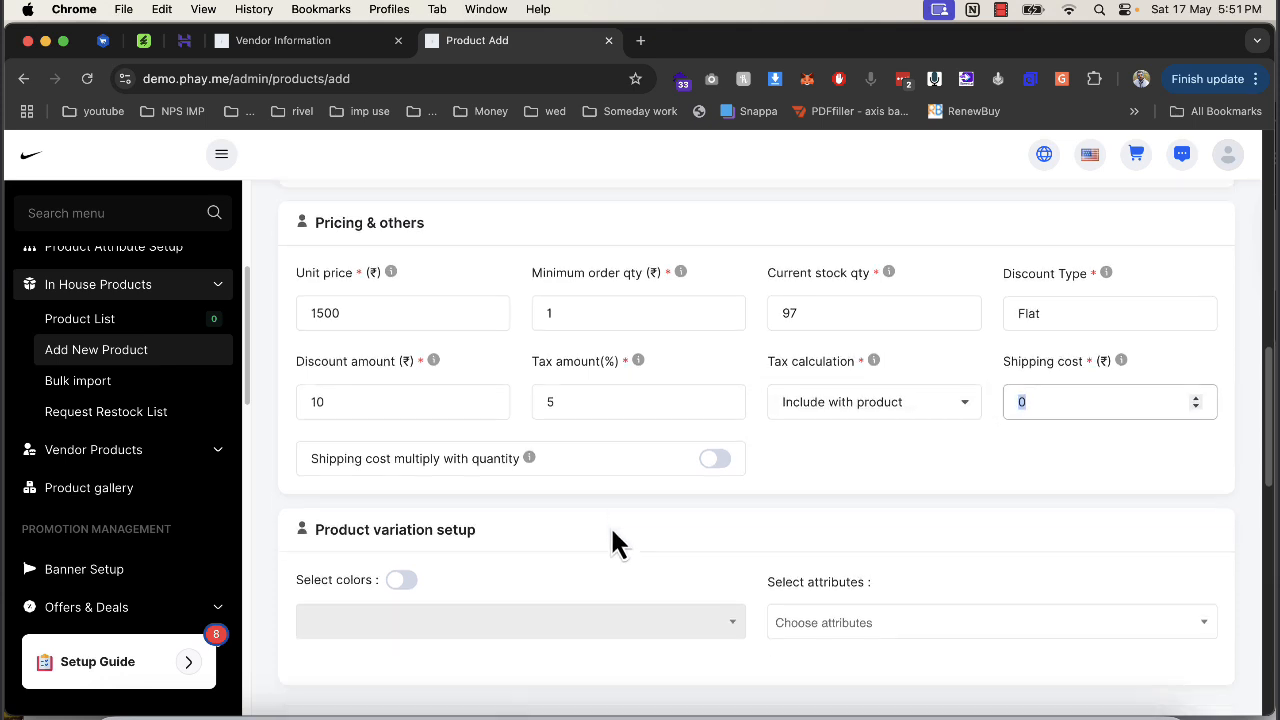
scroll(632, 505, down, 2)
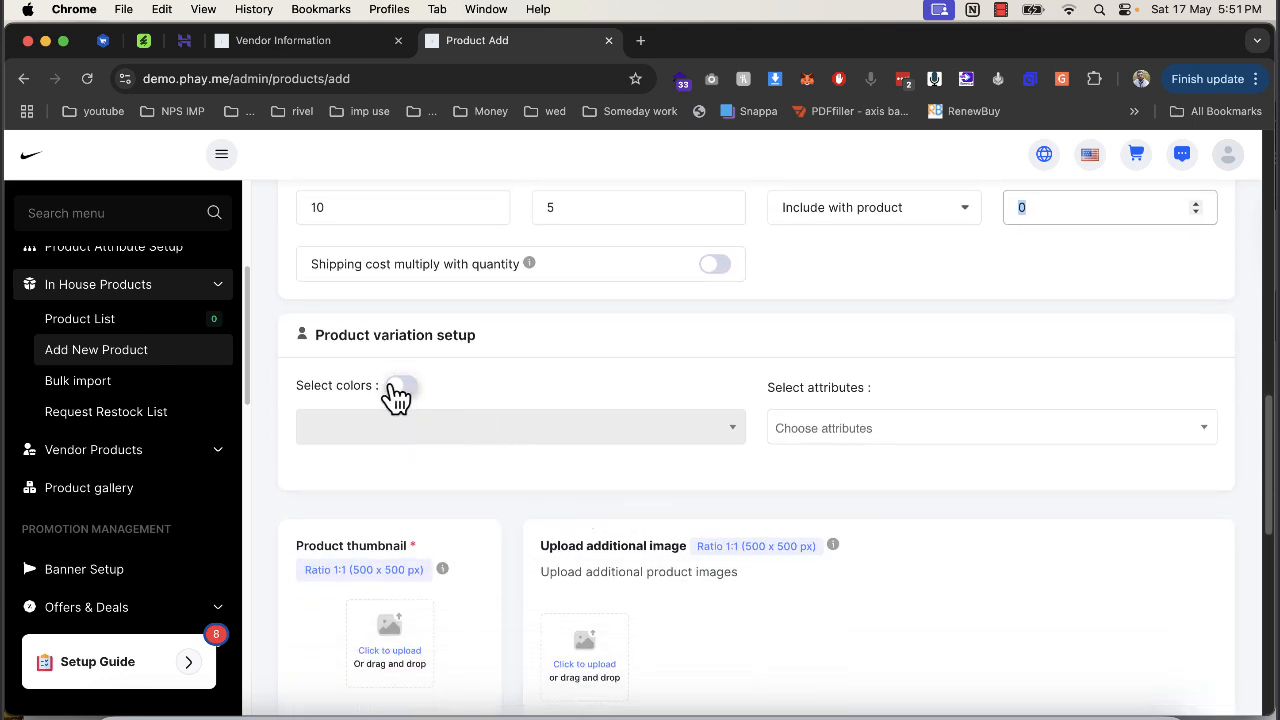
Upload shopping.webp as both the product thumbnail and an additional image.
click(845, 430)
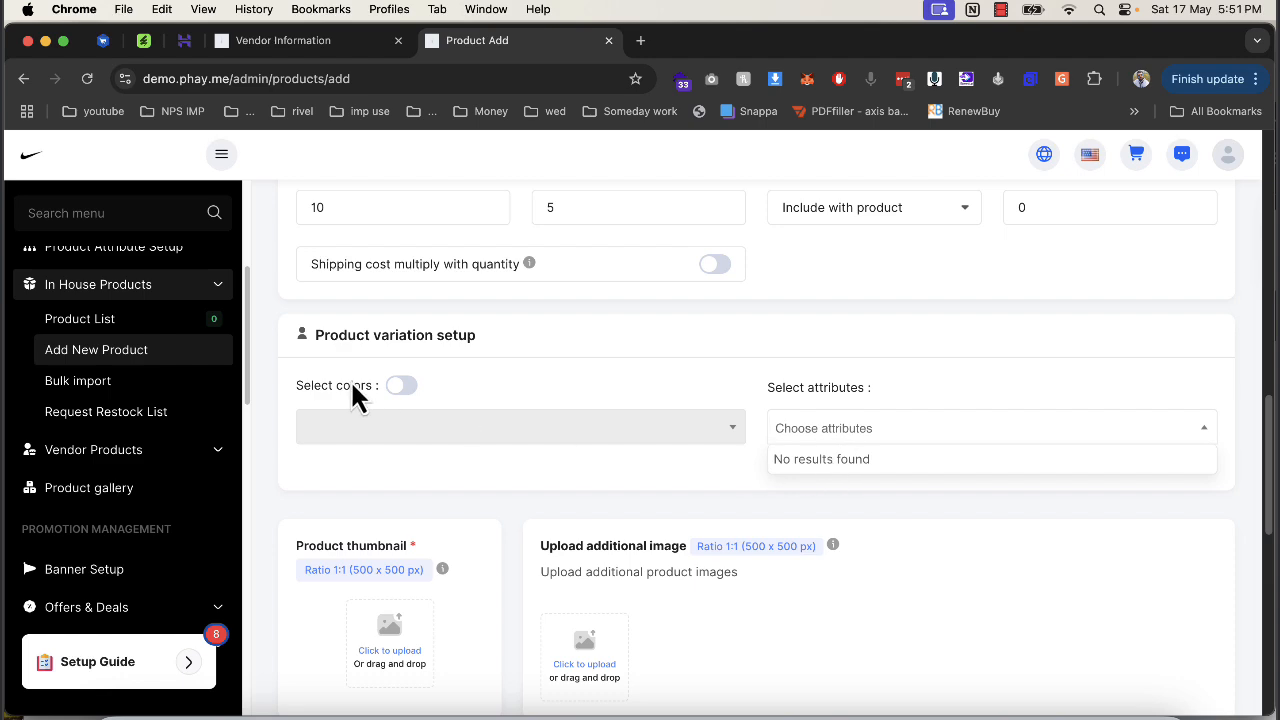
click(504, 480)
scroll(428, 588, down, 5)
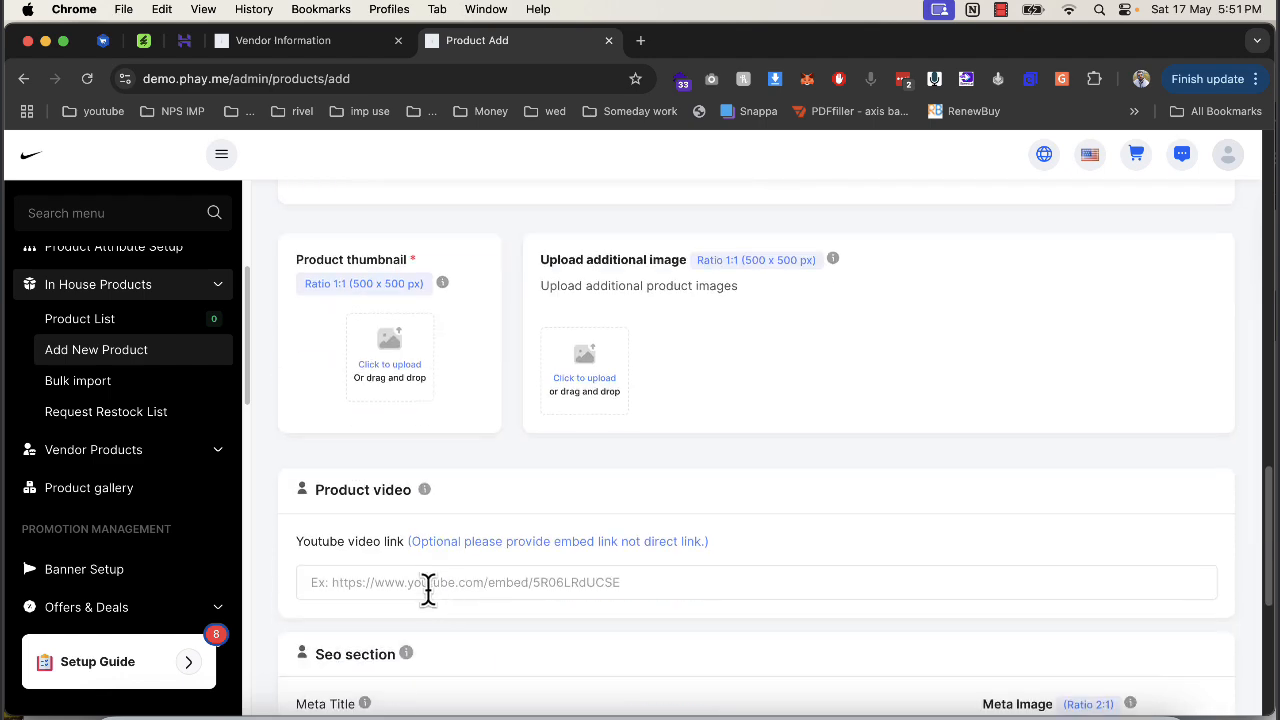
click(381, 400)
scroll(690, 440, down, 5)
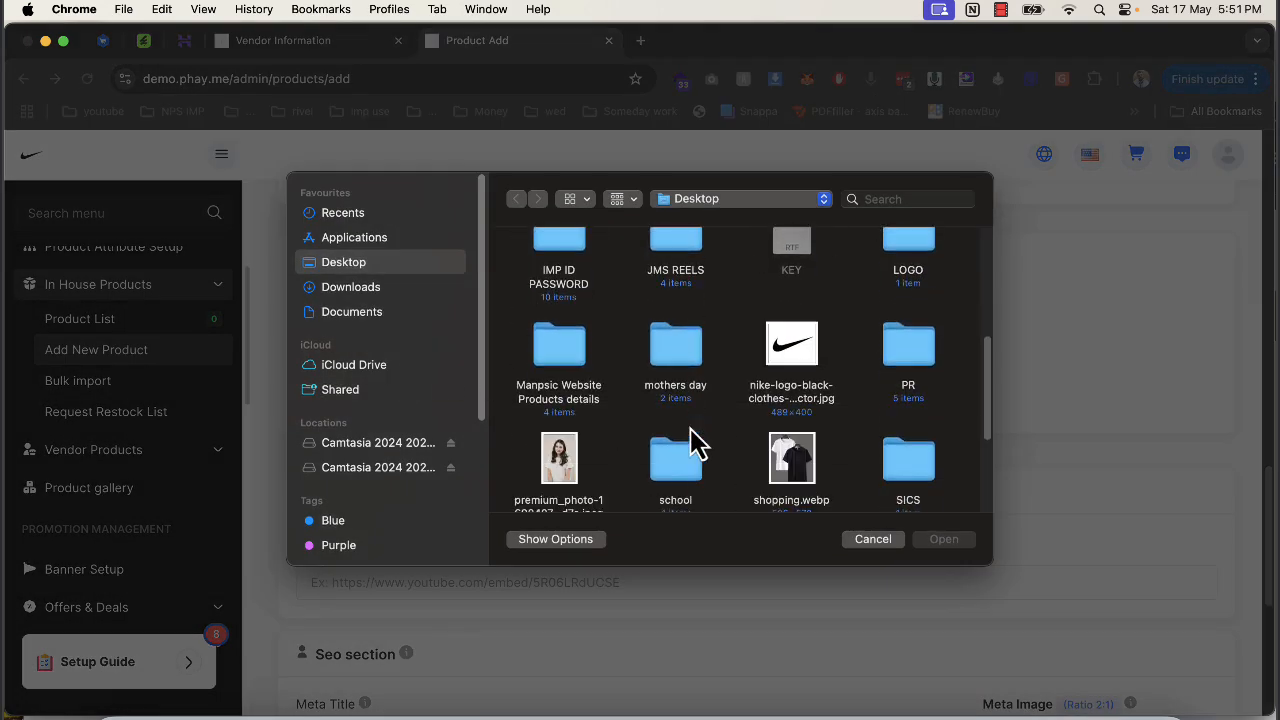
double_click(791, 458)
click(595, 370)
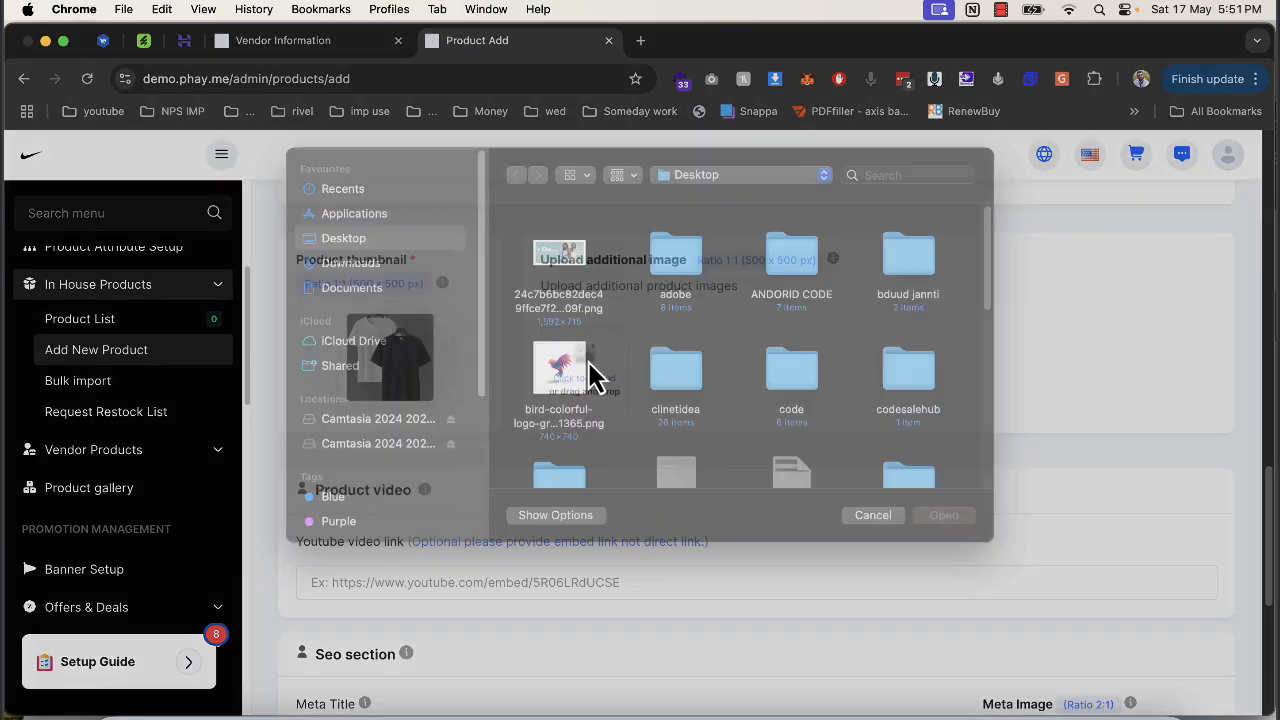
scroll(790, 460, down, 5)
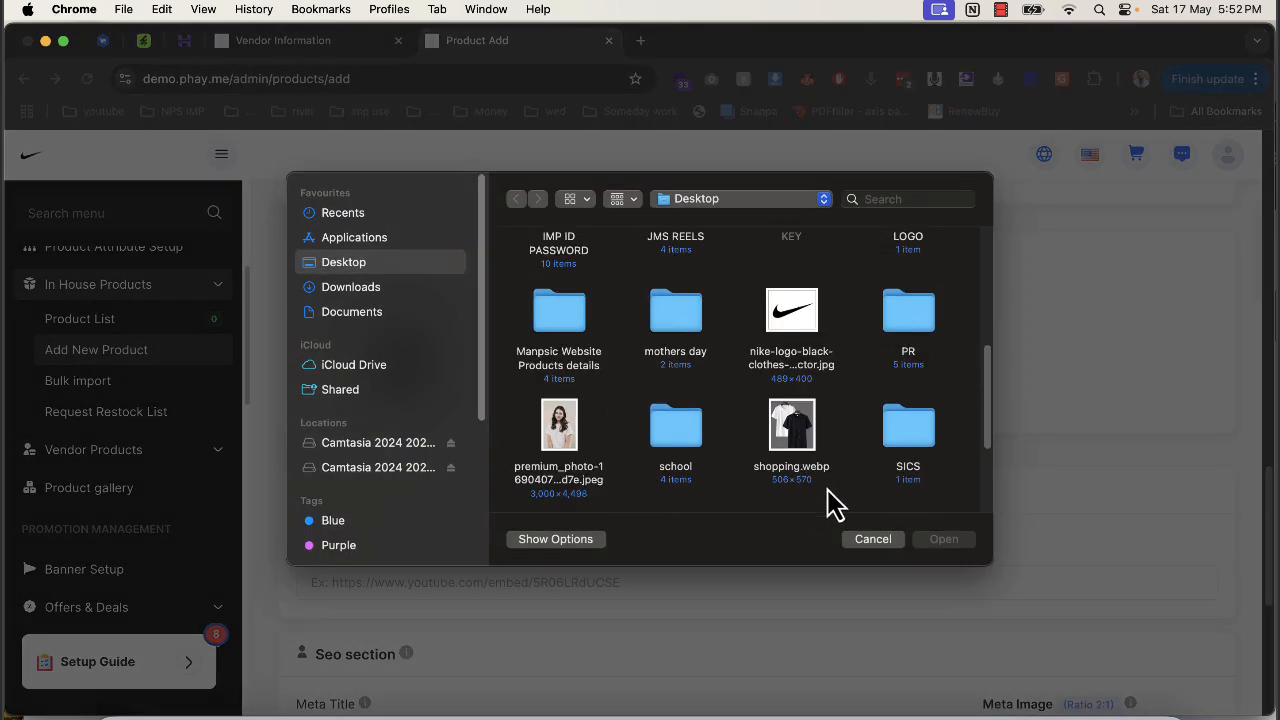
double_click(795, 428)
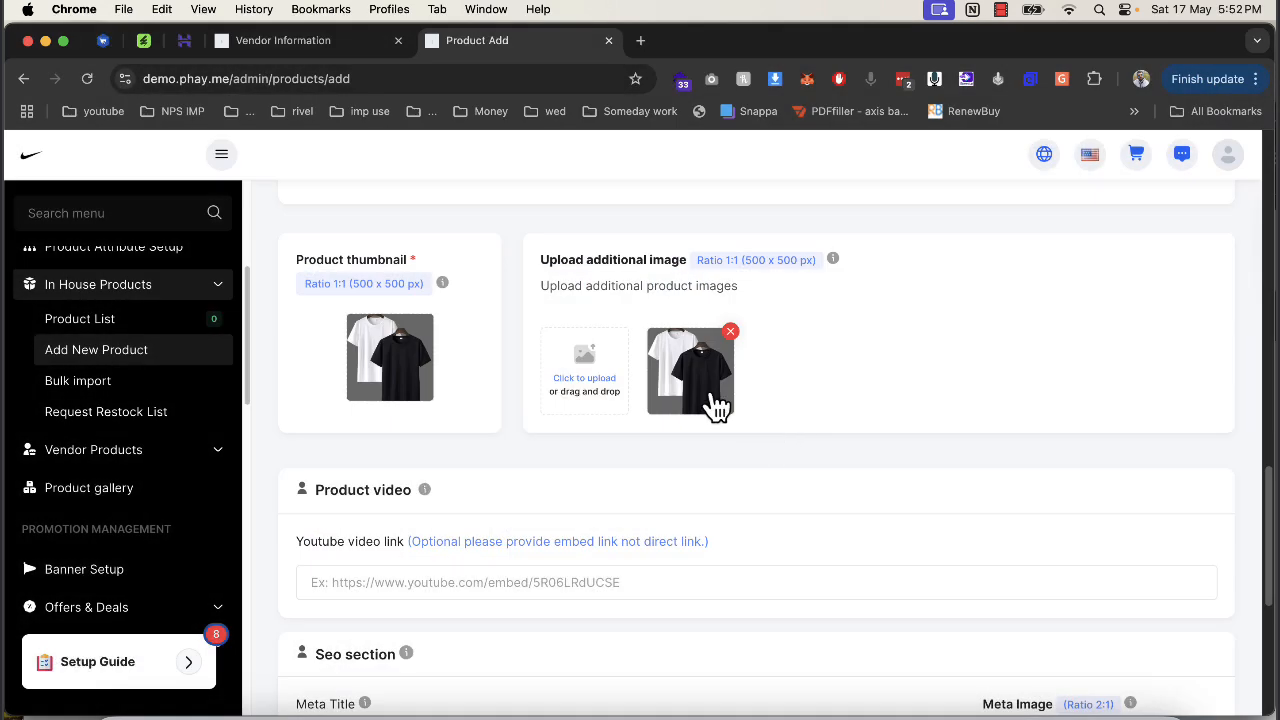
Submit and confirm the tshirt product, then go to the POS screen.
scroll(712, 410, down, 5)
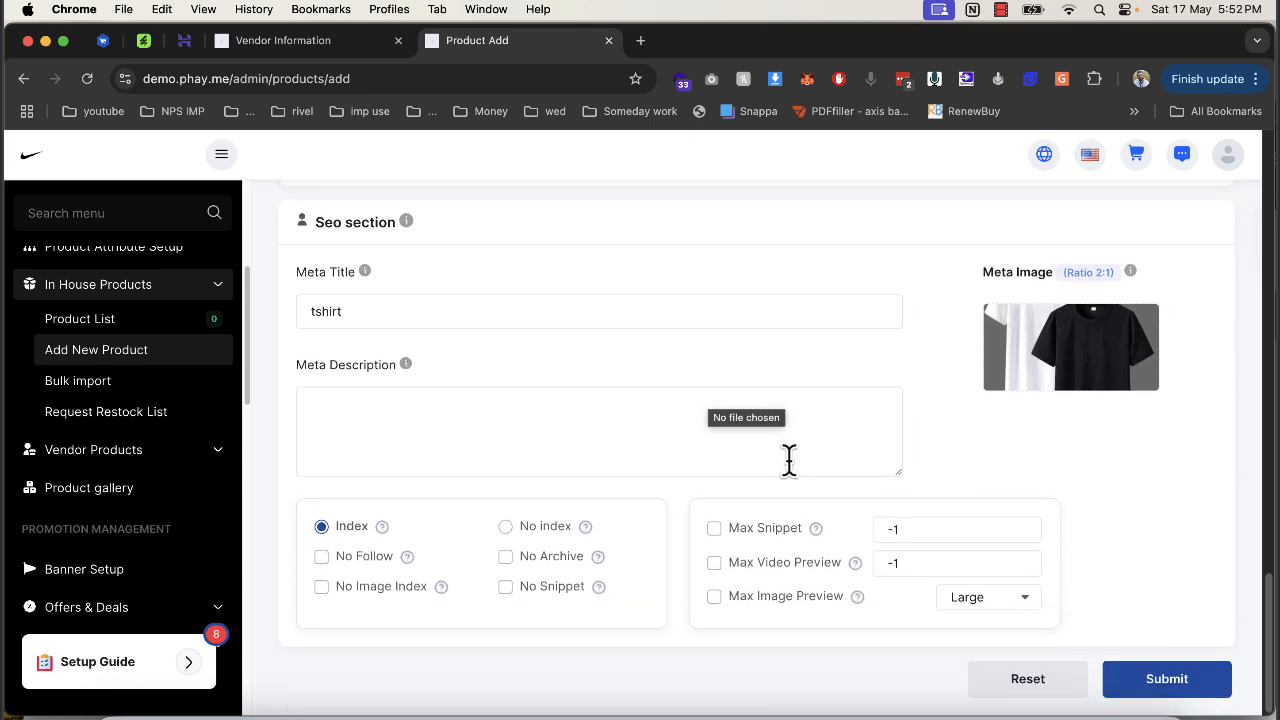
click(1166, 678)
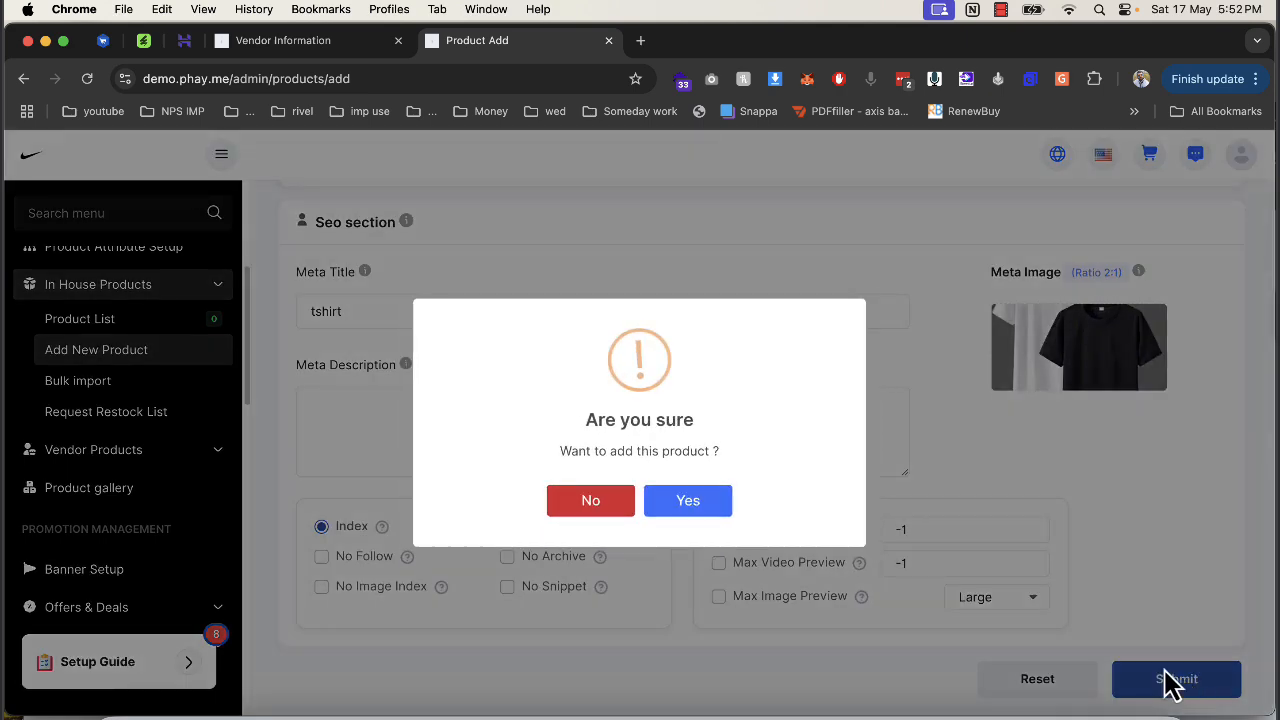
click(708, 510)
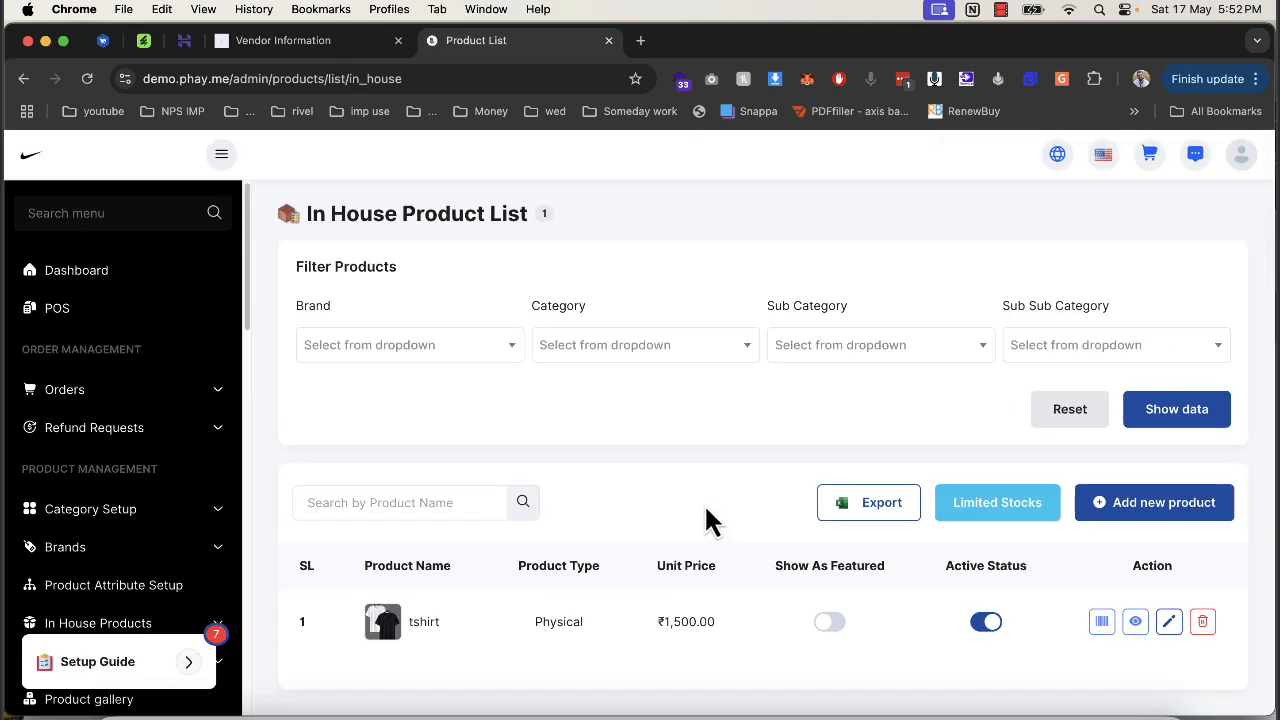
click(75, 320)
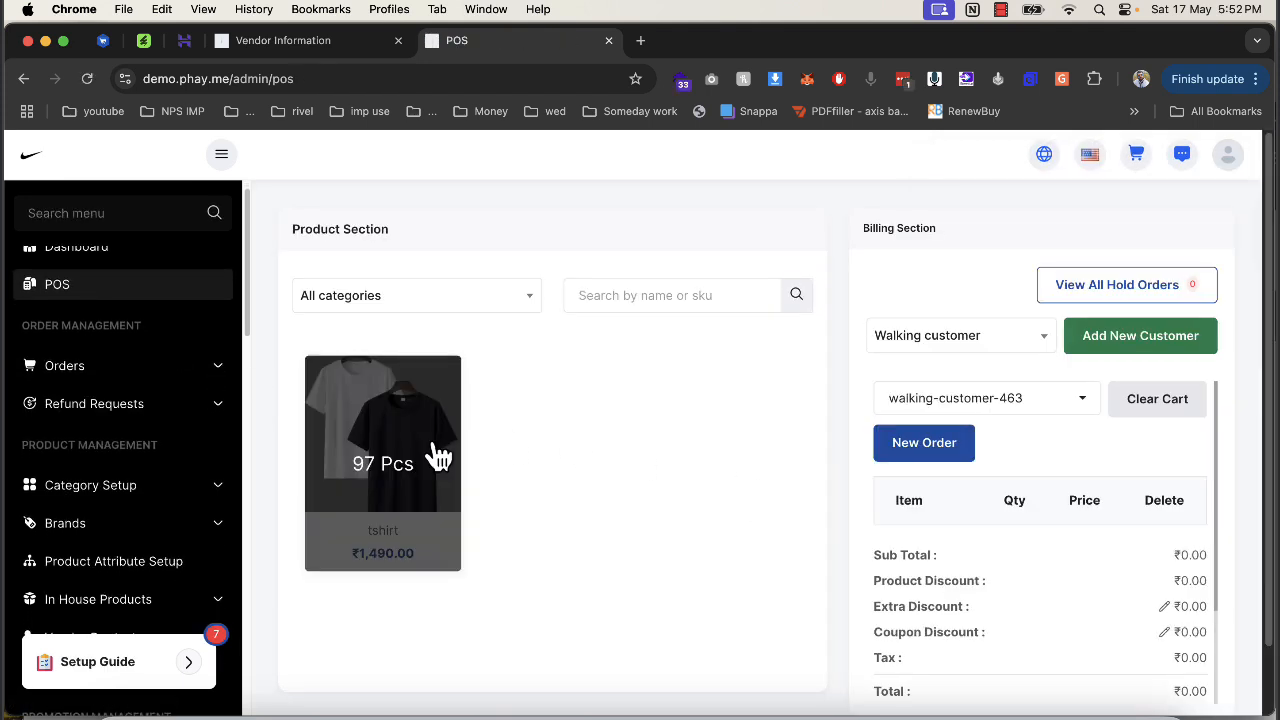
Add one tshirt to the POS cart.
click(394, 300)
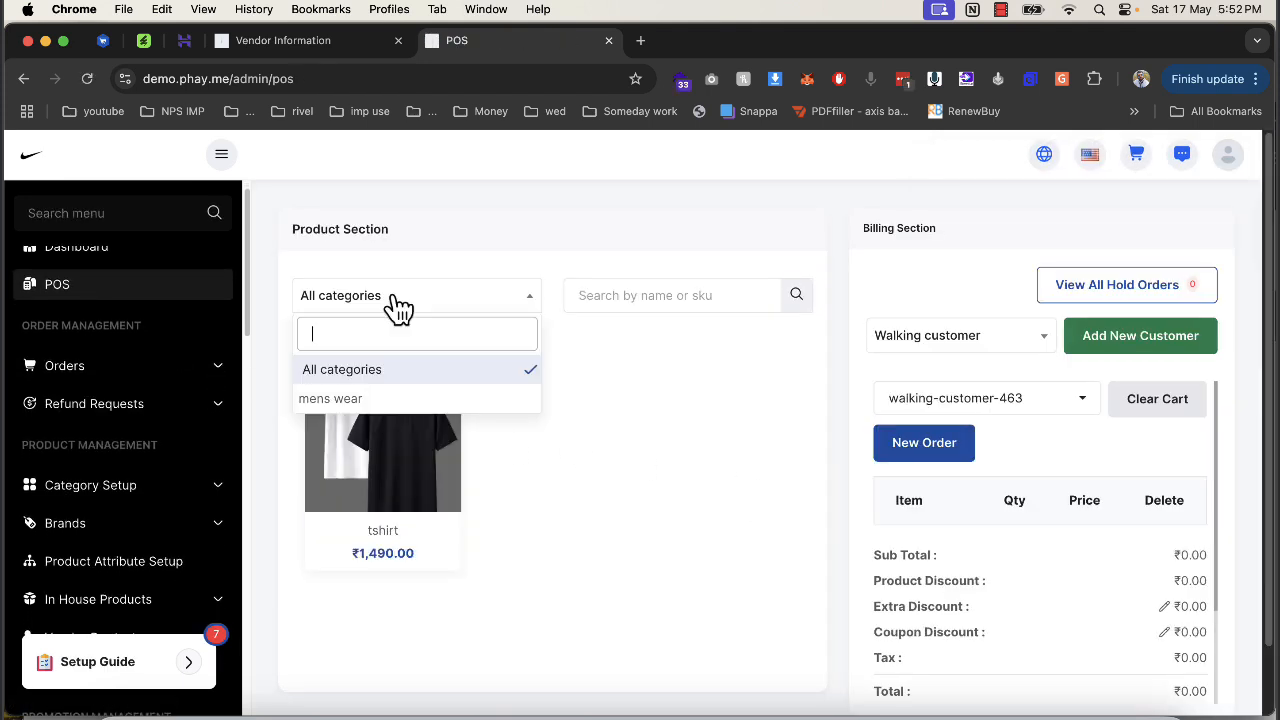
click(788, 506)
scroll(818, 512, down, 1)
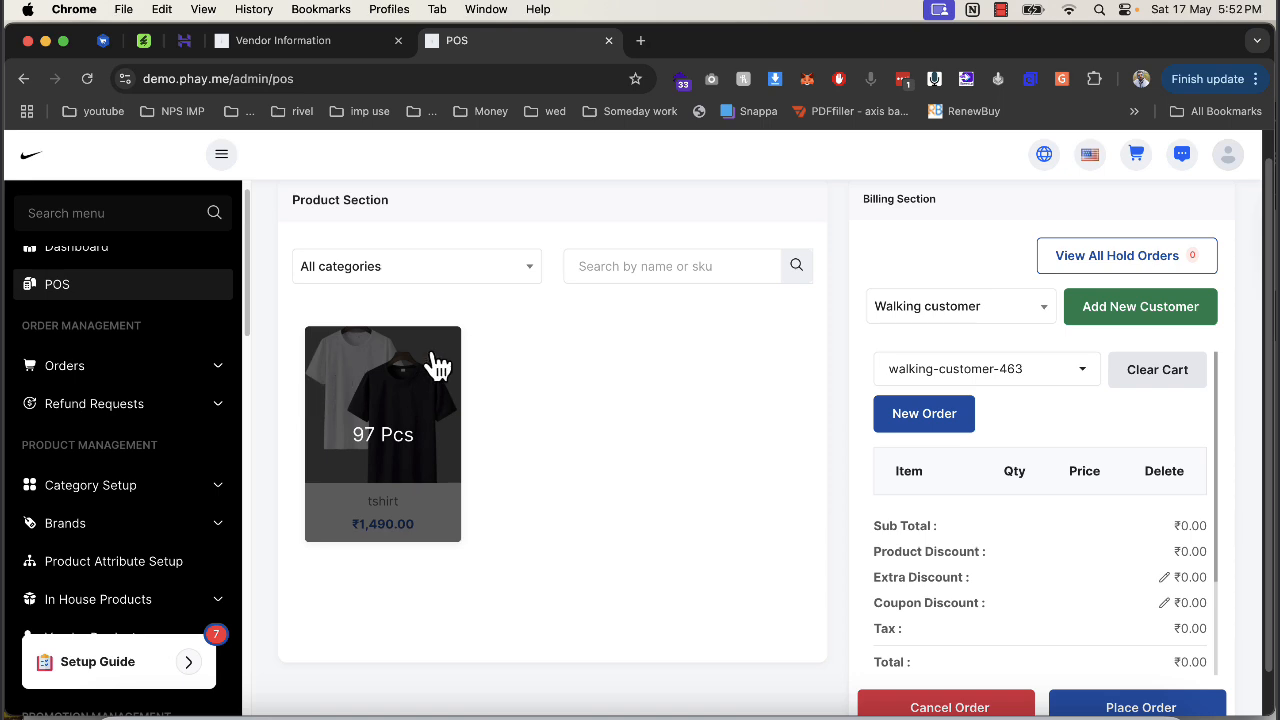
click(394, 455)
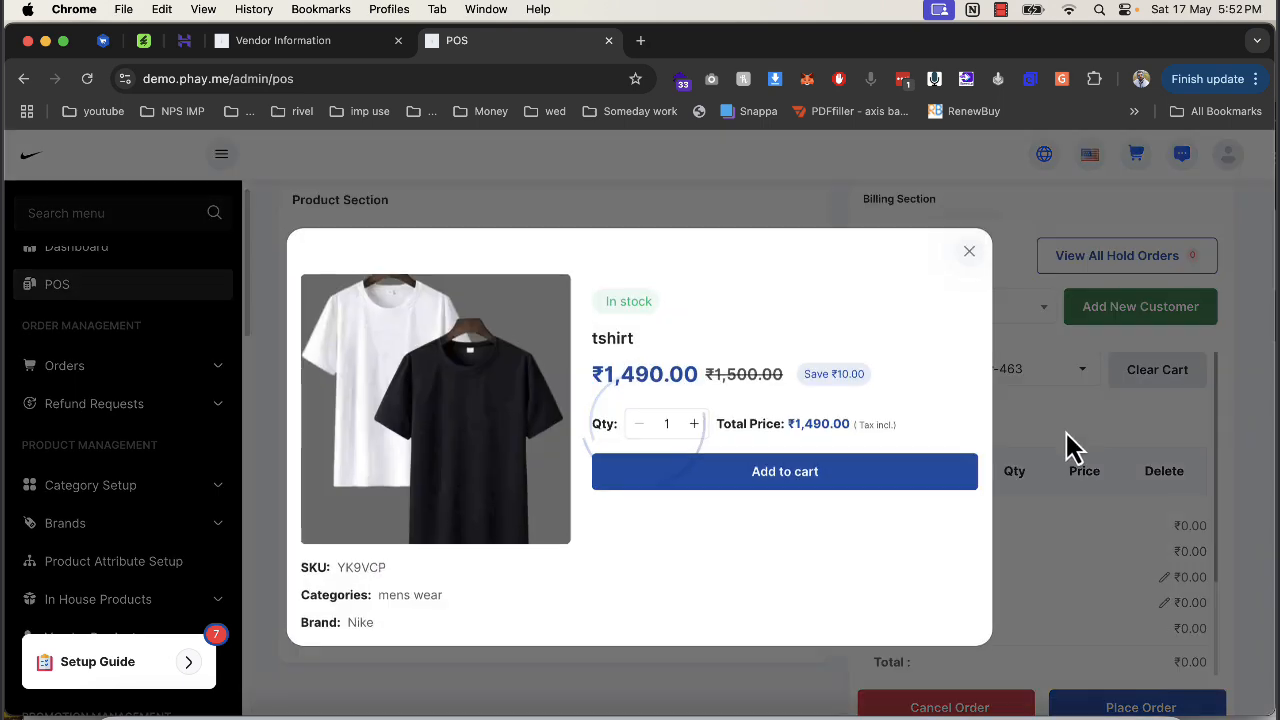
click(870, 482)
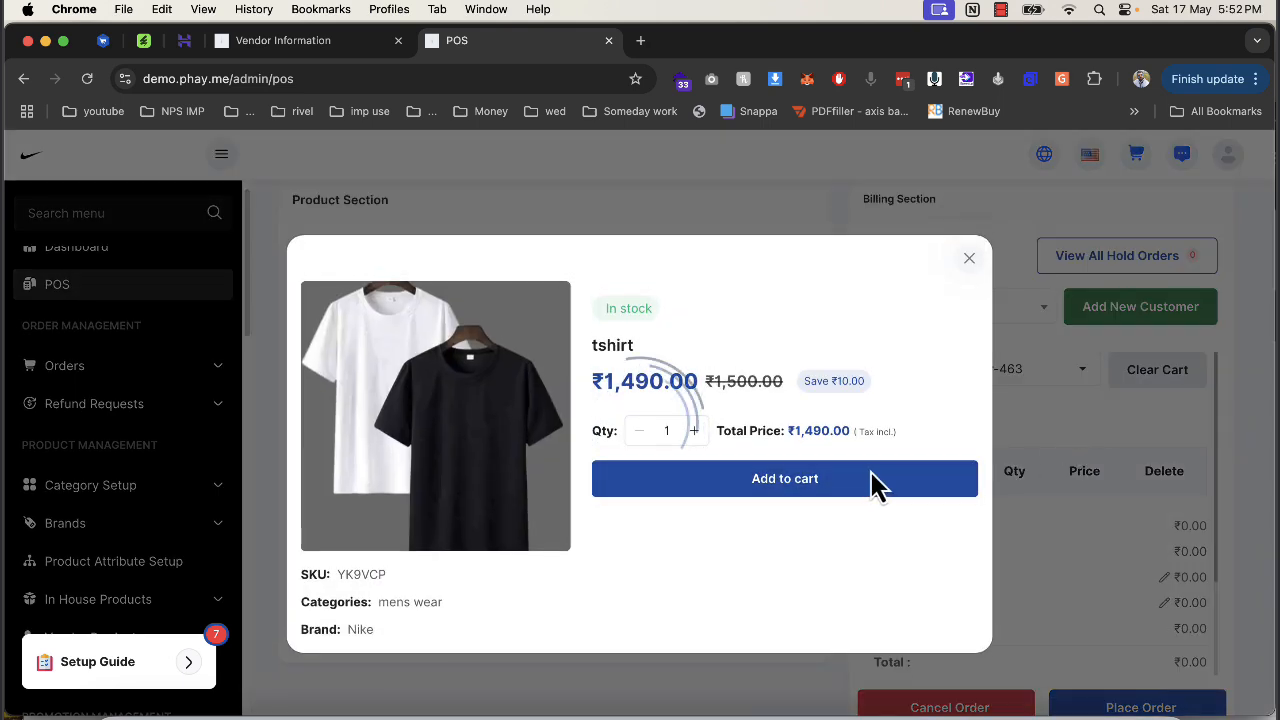
click(969, 260)
Set the cash paid amount to 1600.
click(995, 308)
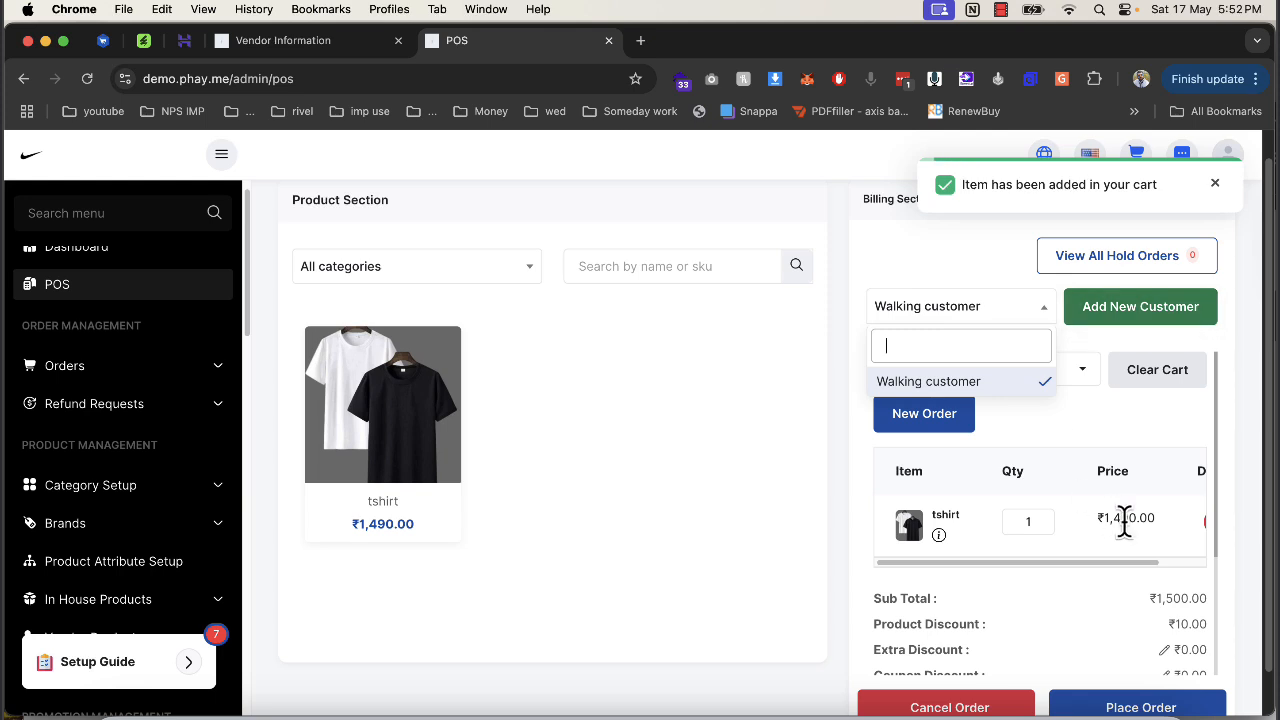
scroll(1115, 550, down, 5)
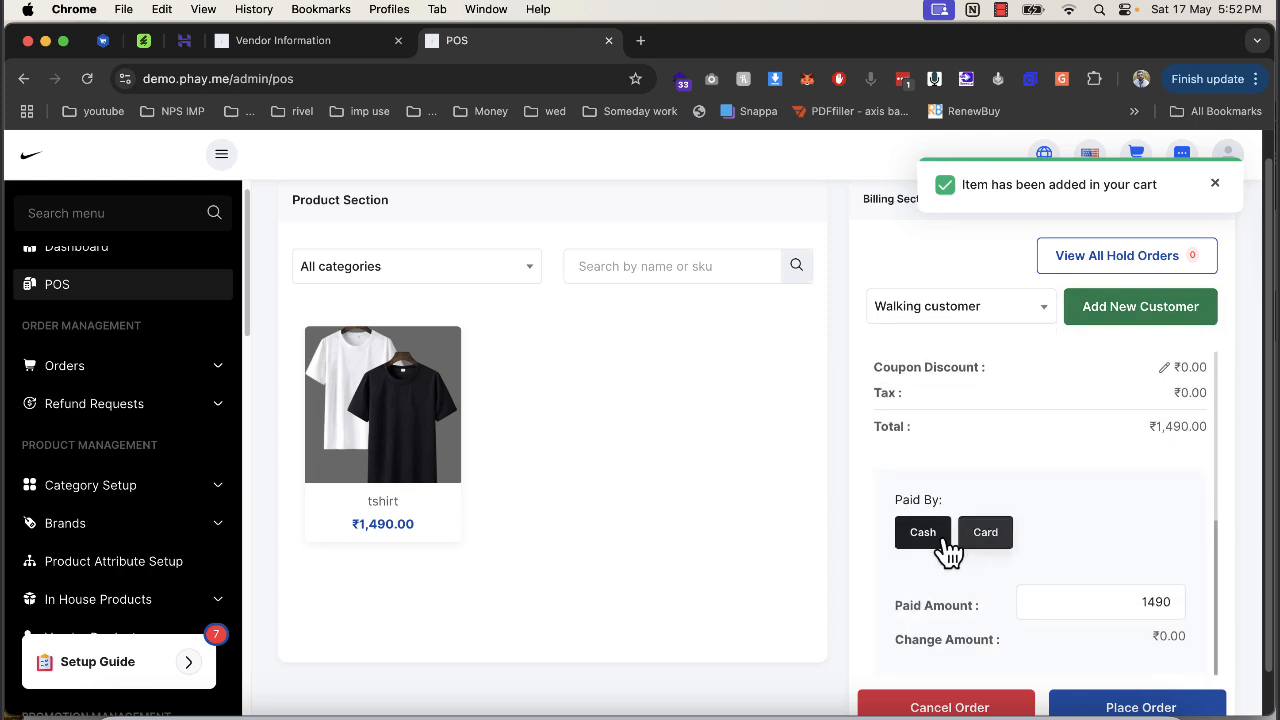
double_click(1150, 601)
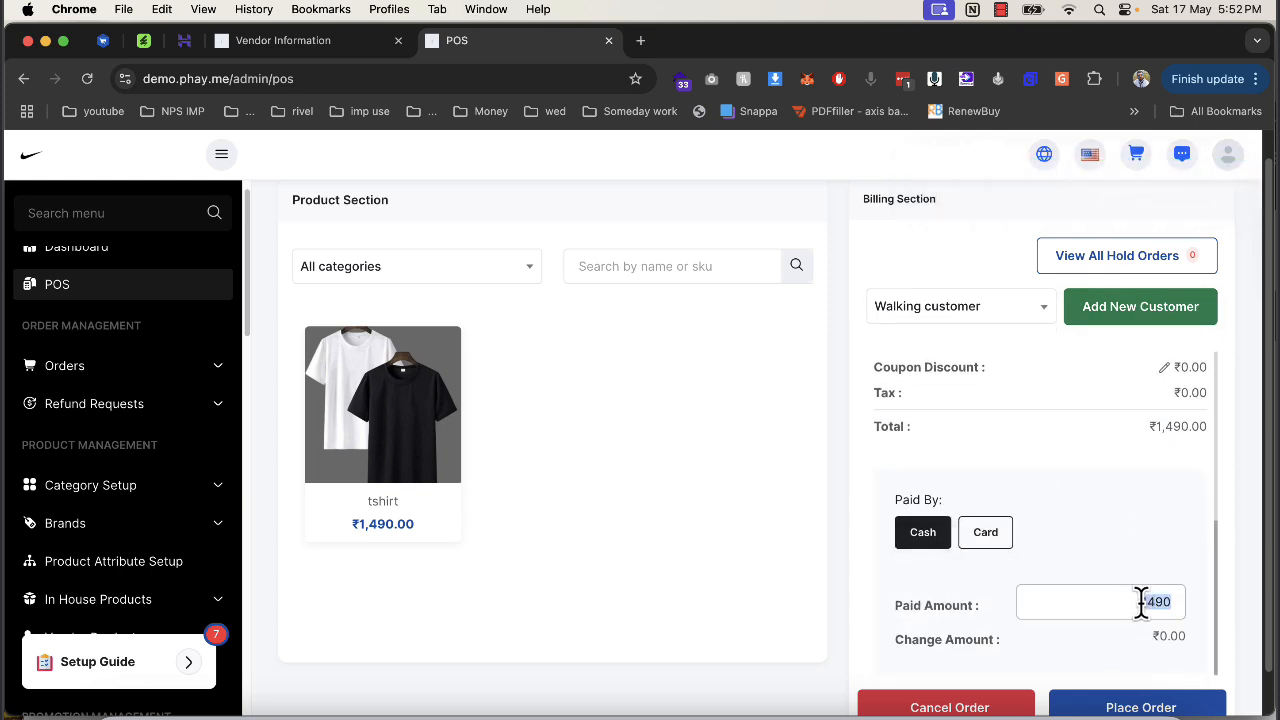
text(8)
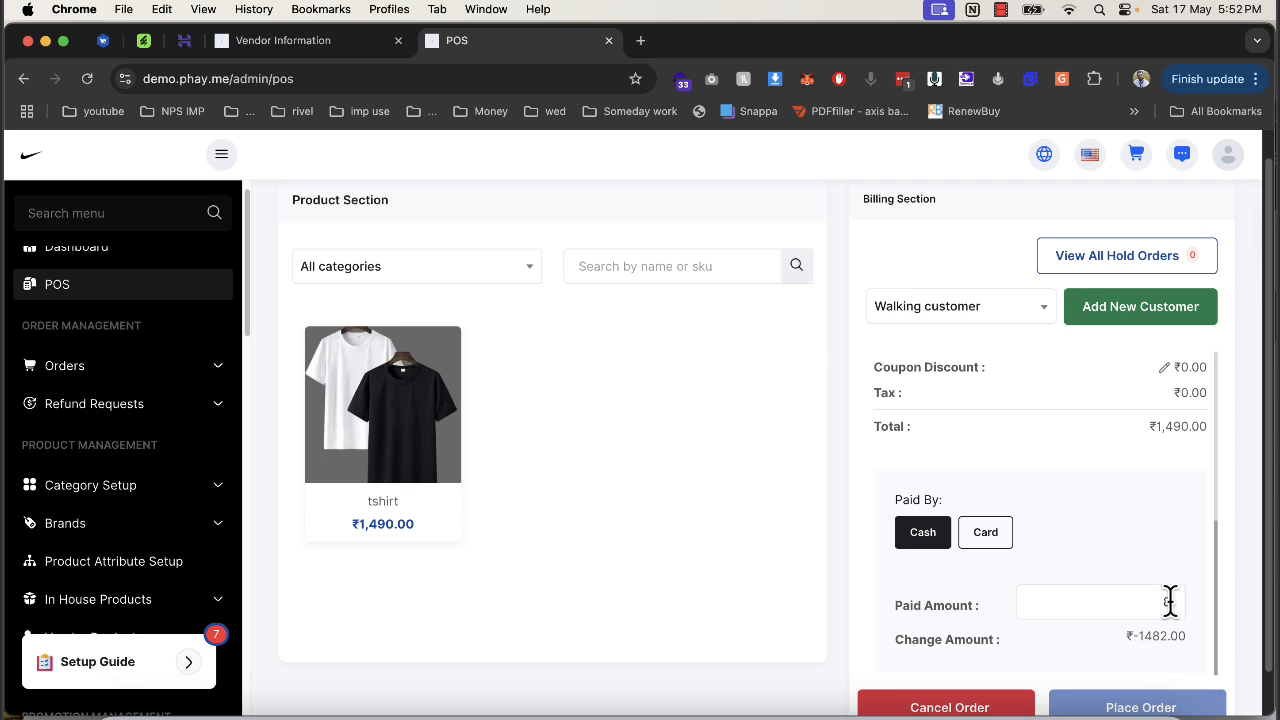
double_click(1153, 599)
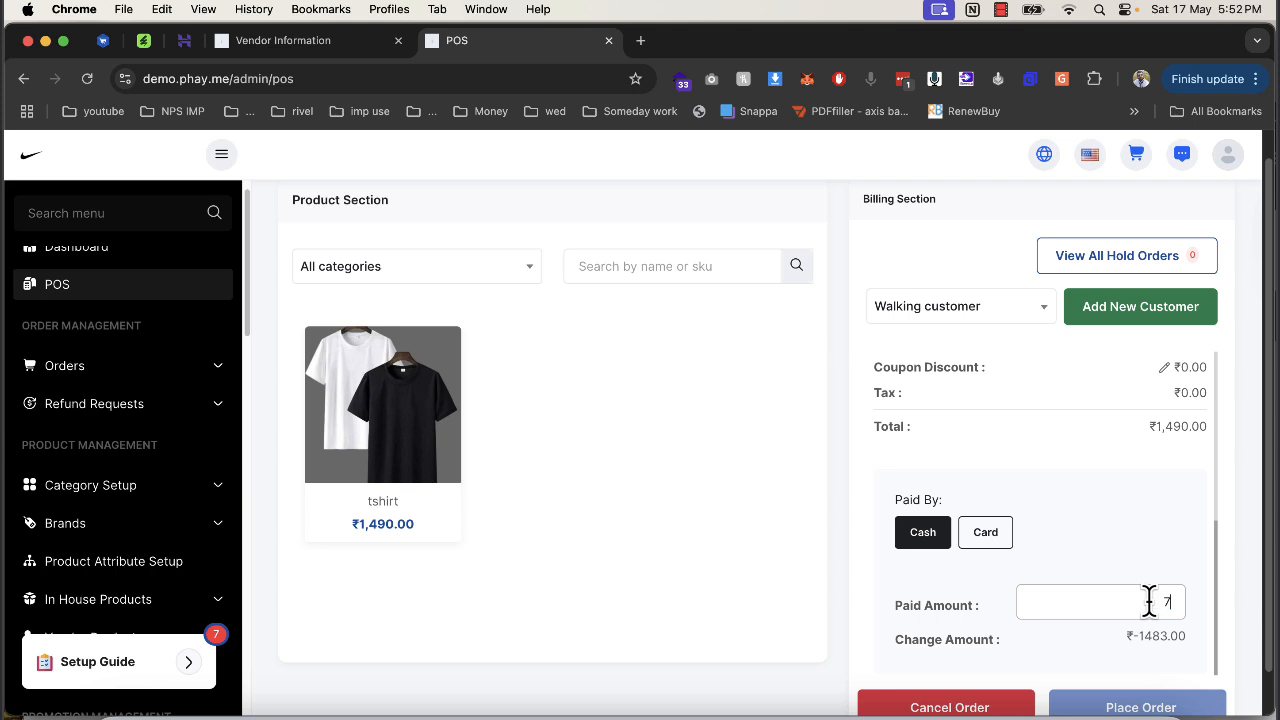
text(1600)
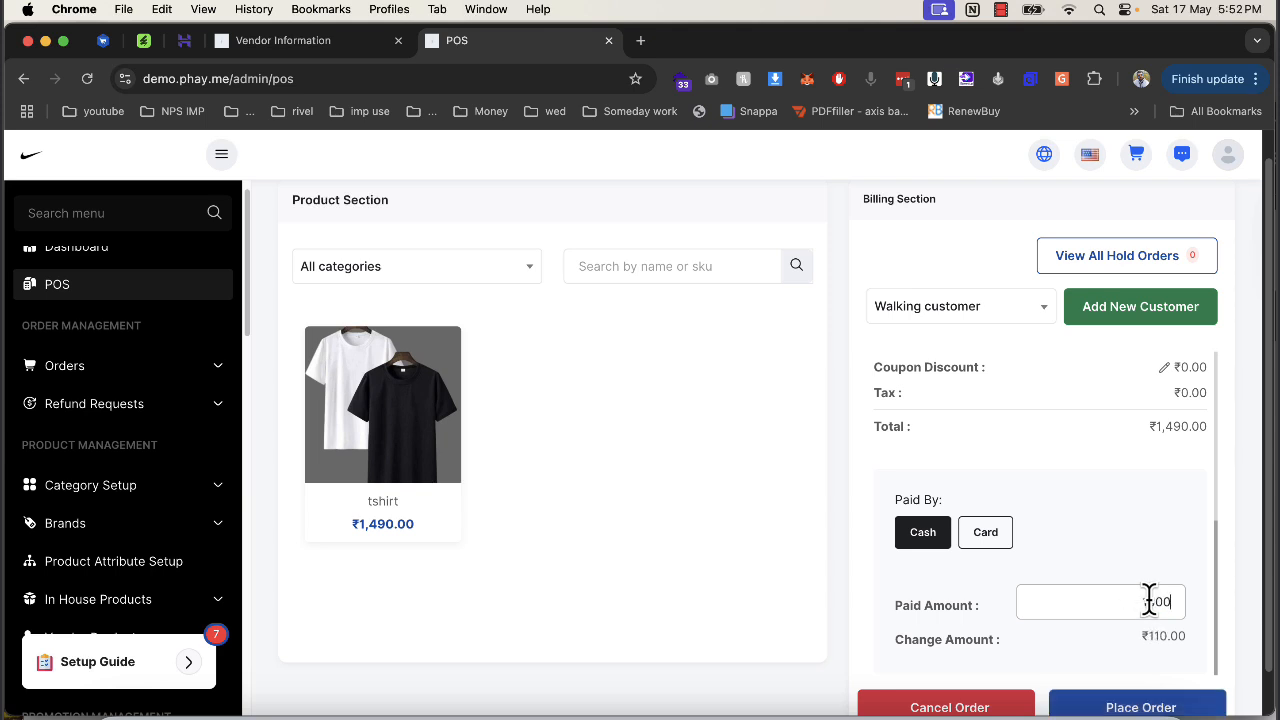
Place and confirm the order, then close the invoice without printing.
scroll(1195, 625, down, 1)
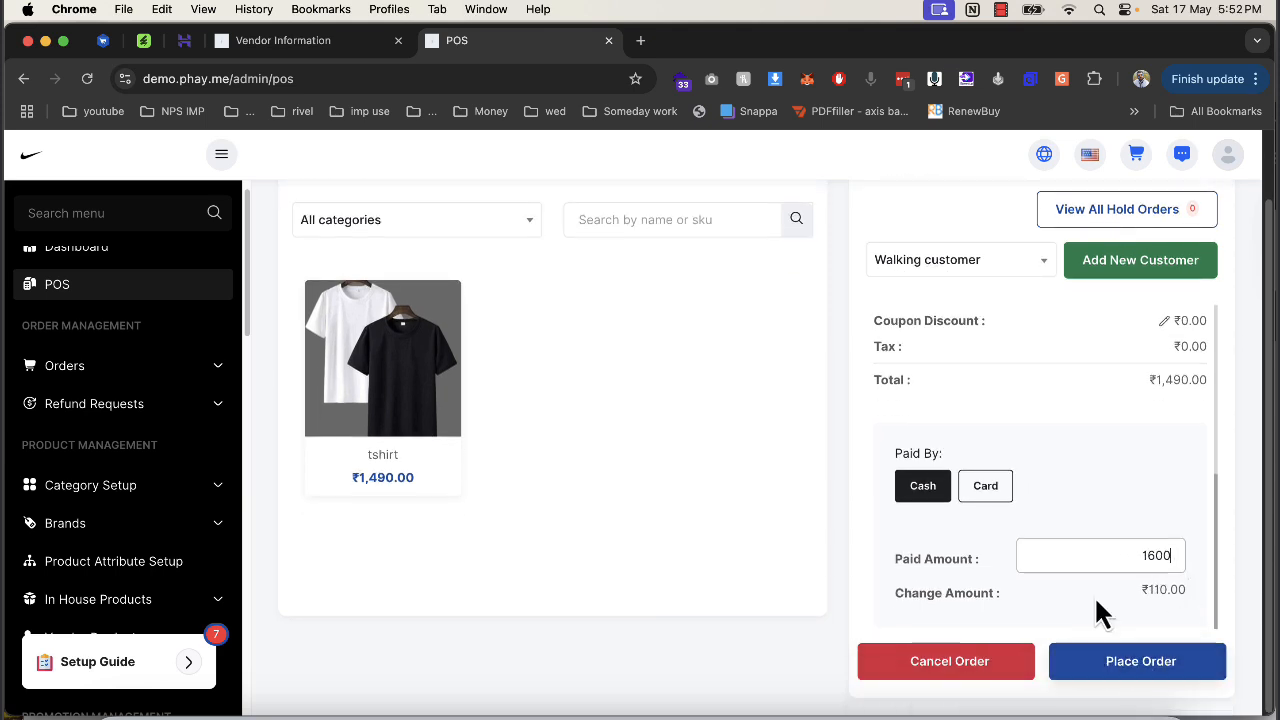
click(1152, 678)
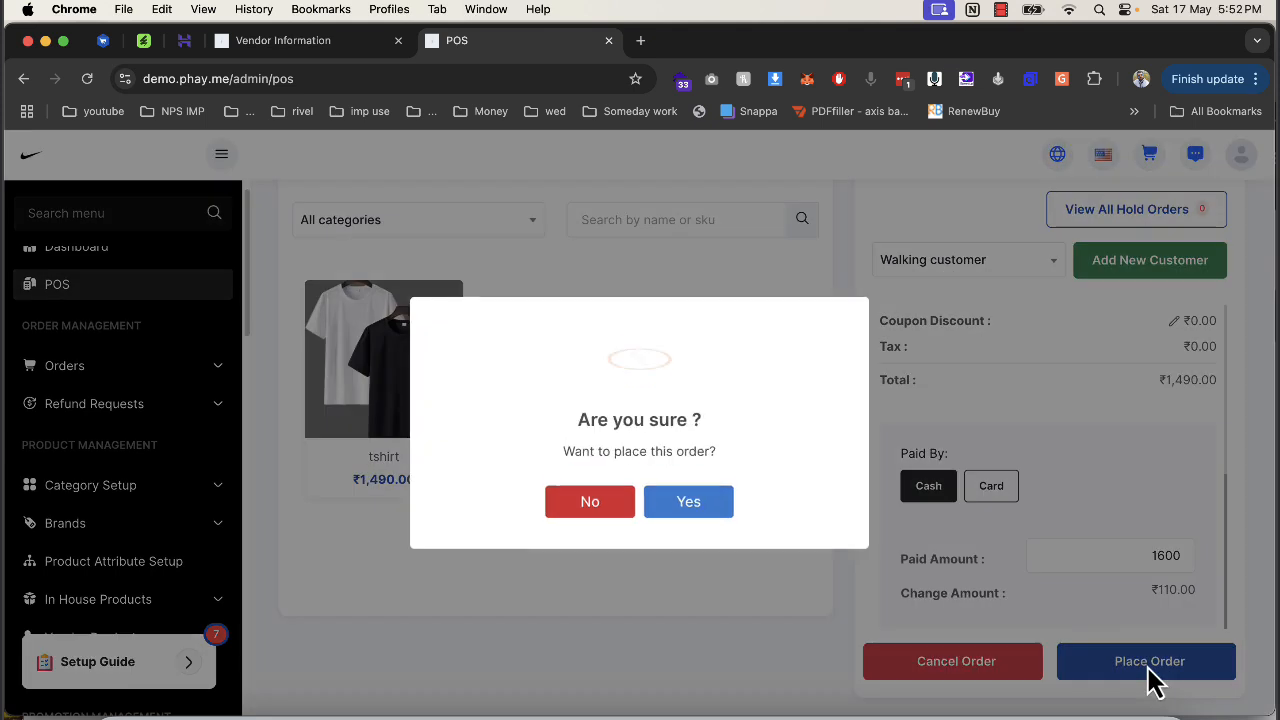
click(690, 510)
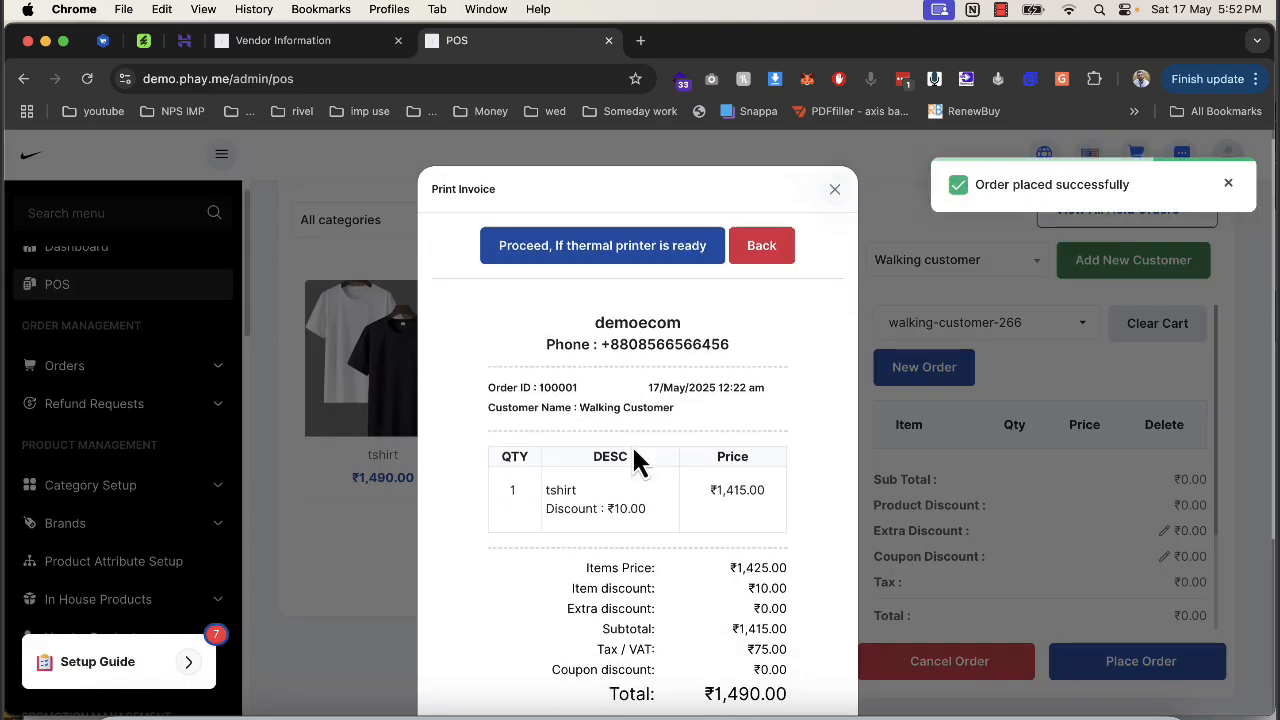
scroll(632, 440, down, 5)
scroll(634, 432, up, 5)
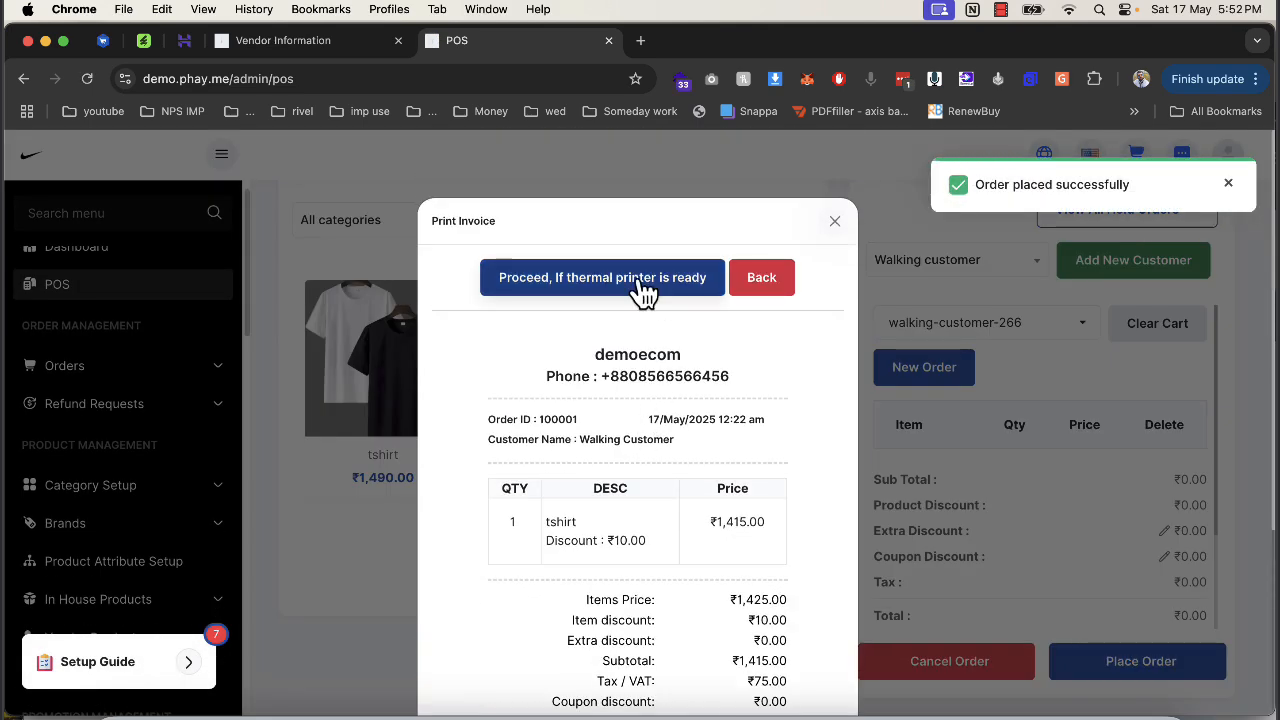
click(833, 224)
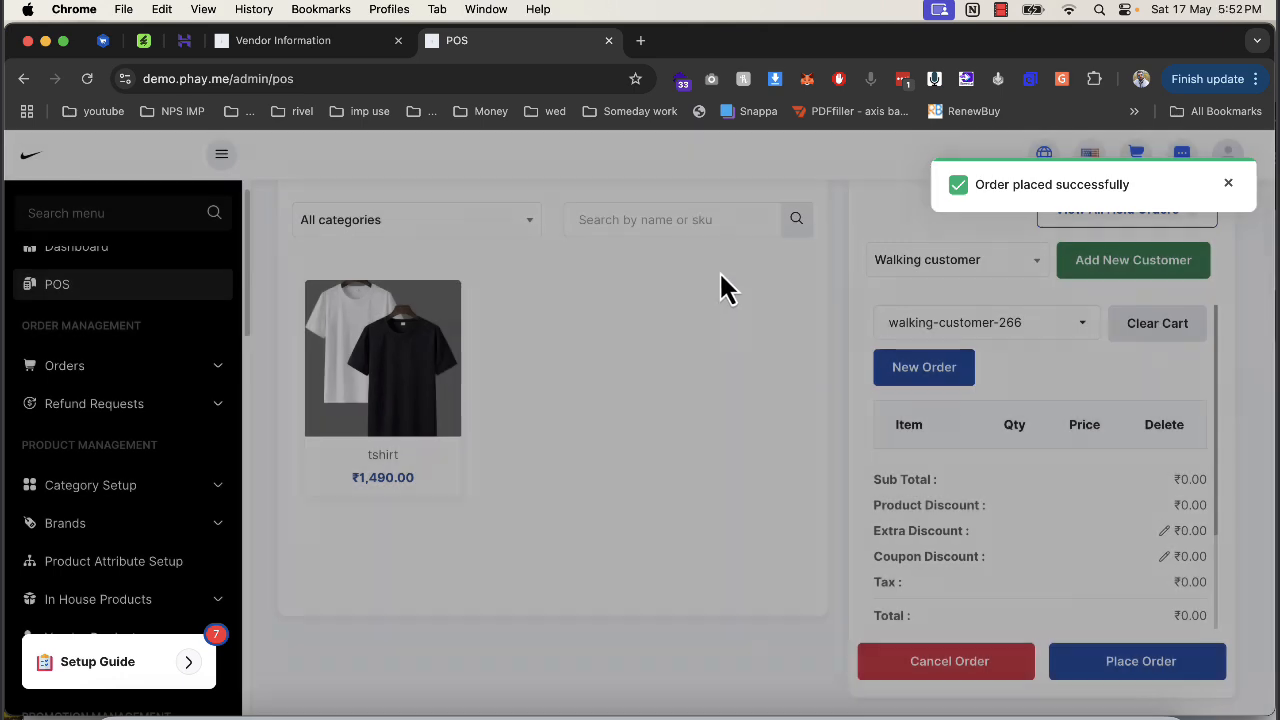
scroll(661, 411, up, 1)
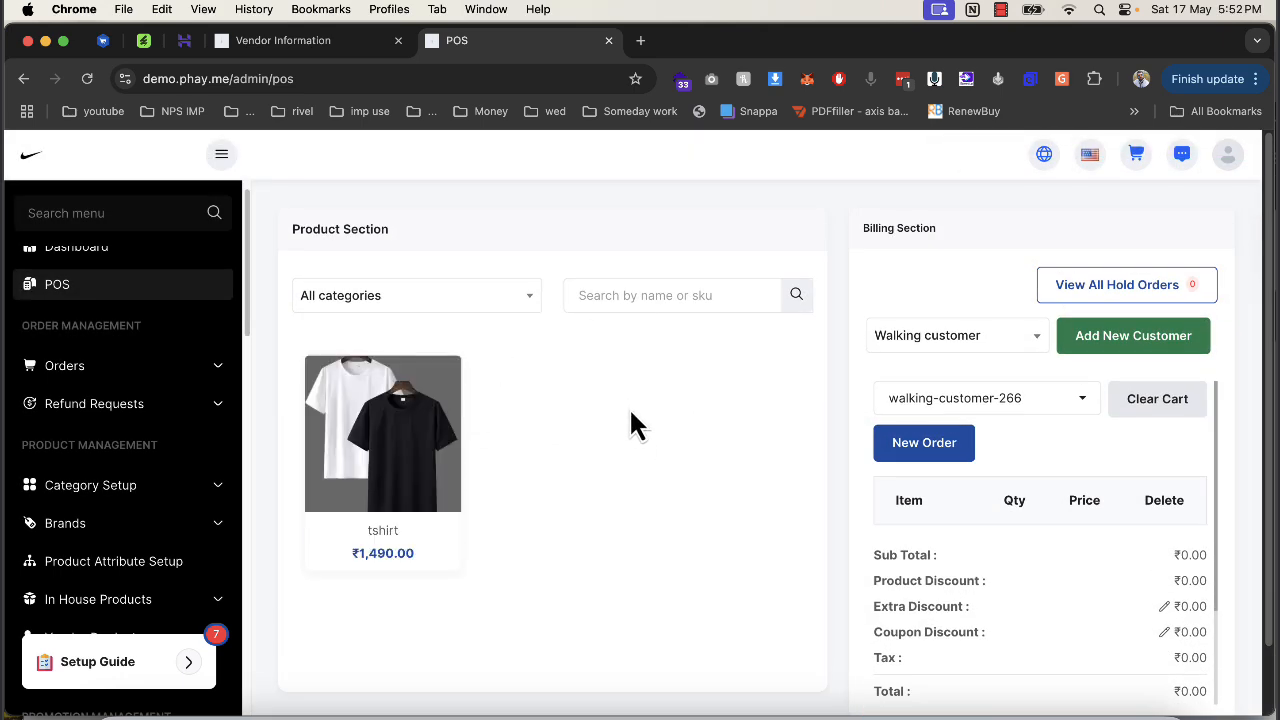
Check the tshirt's details on POS and close the empty hold orders list.
click(420, 437)
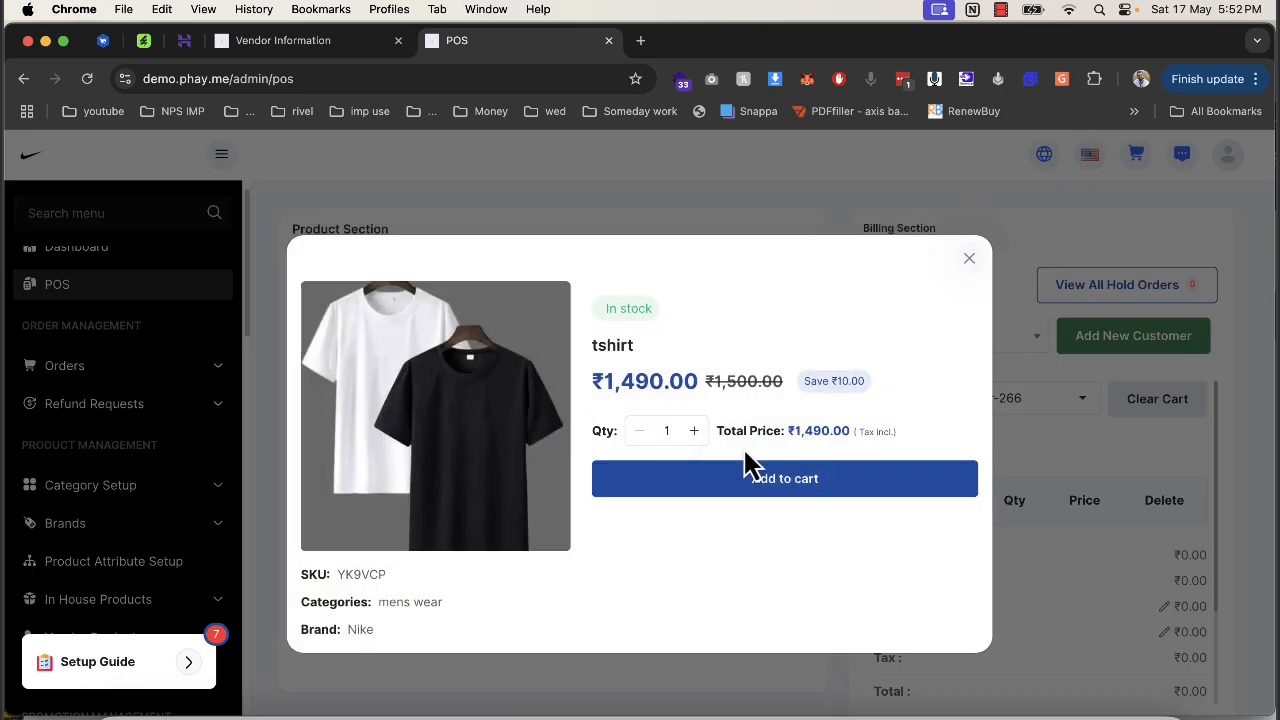
click(968, 260)
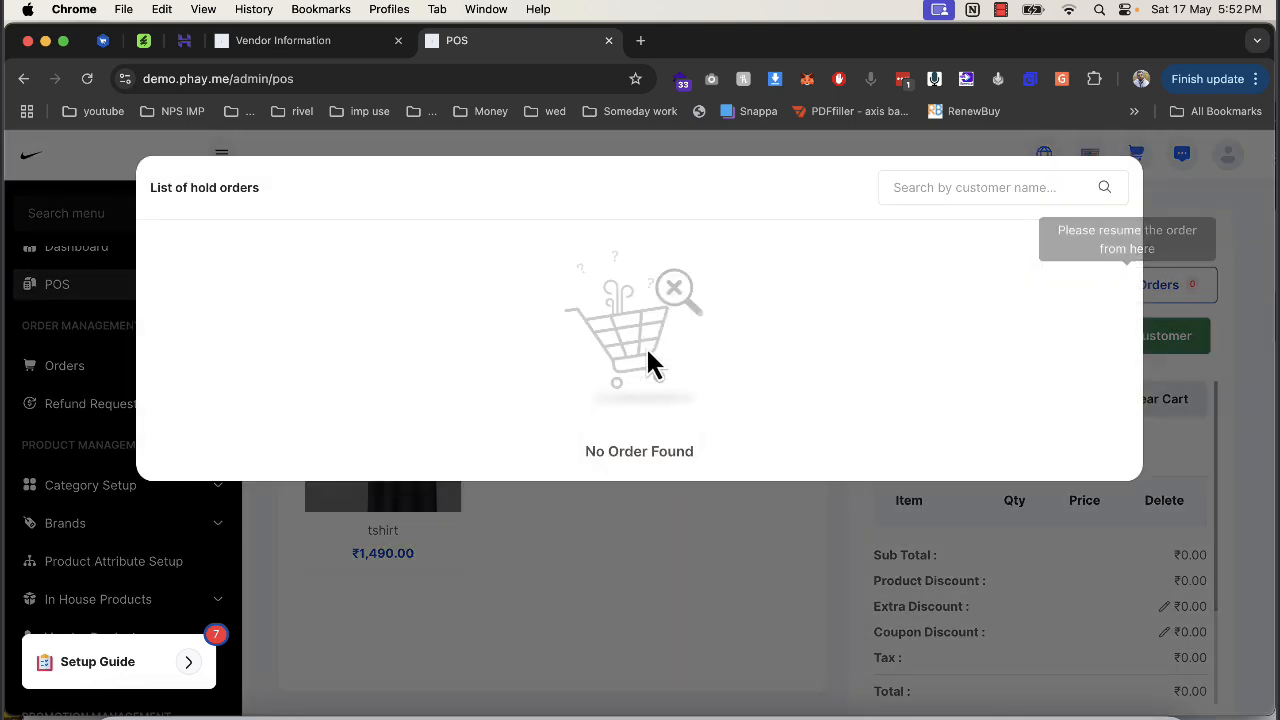
click(395, 595)
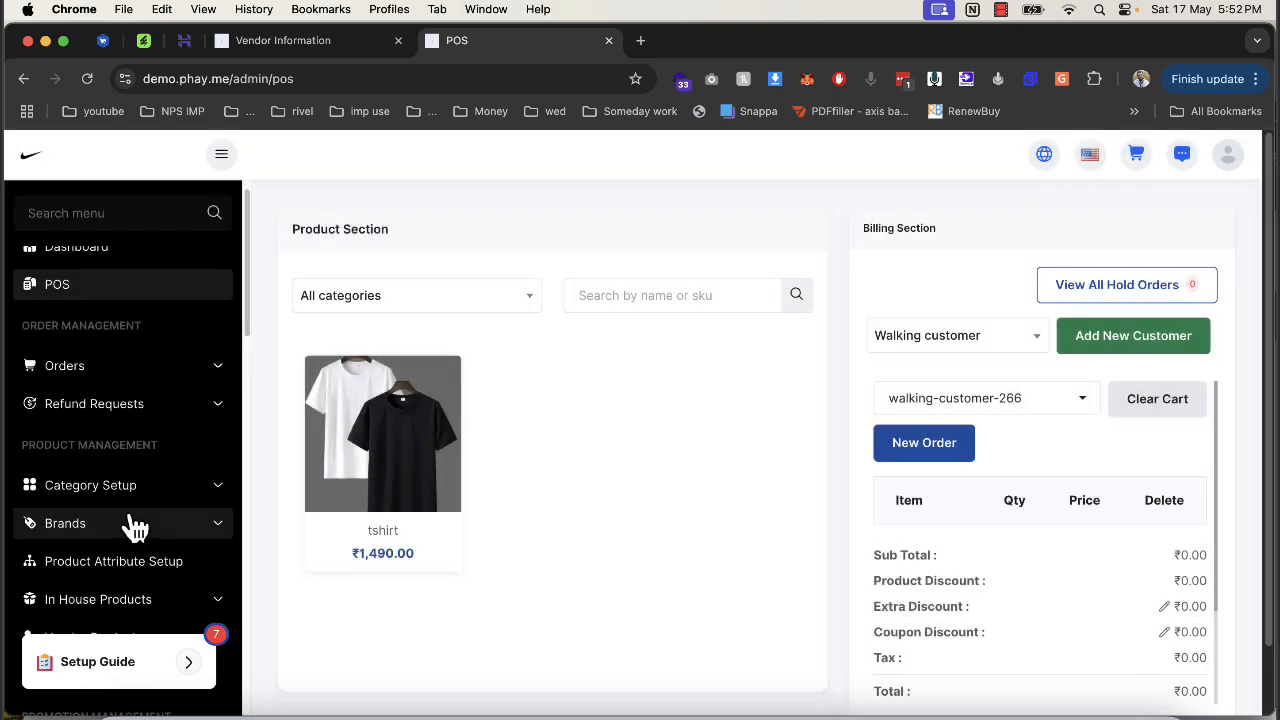
Download the bulk product import template product_bulk_format.xlsx.
click(175, 485)
scroll(176, 485, down, 3)
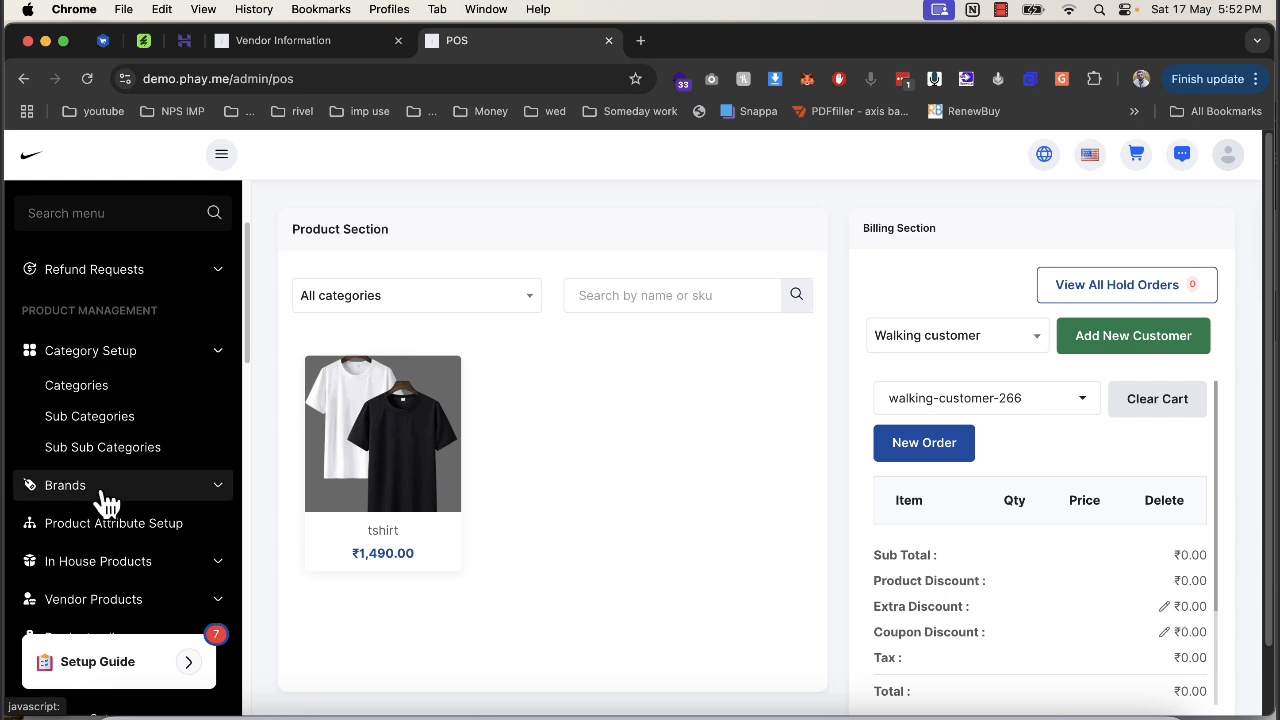
click(140, 490)
scroll(160, 510, down, 3)
click(134, 476)
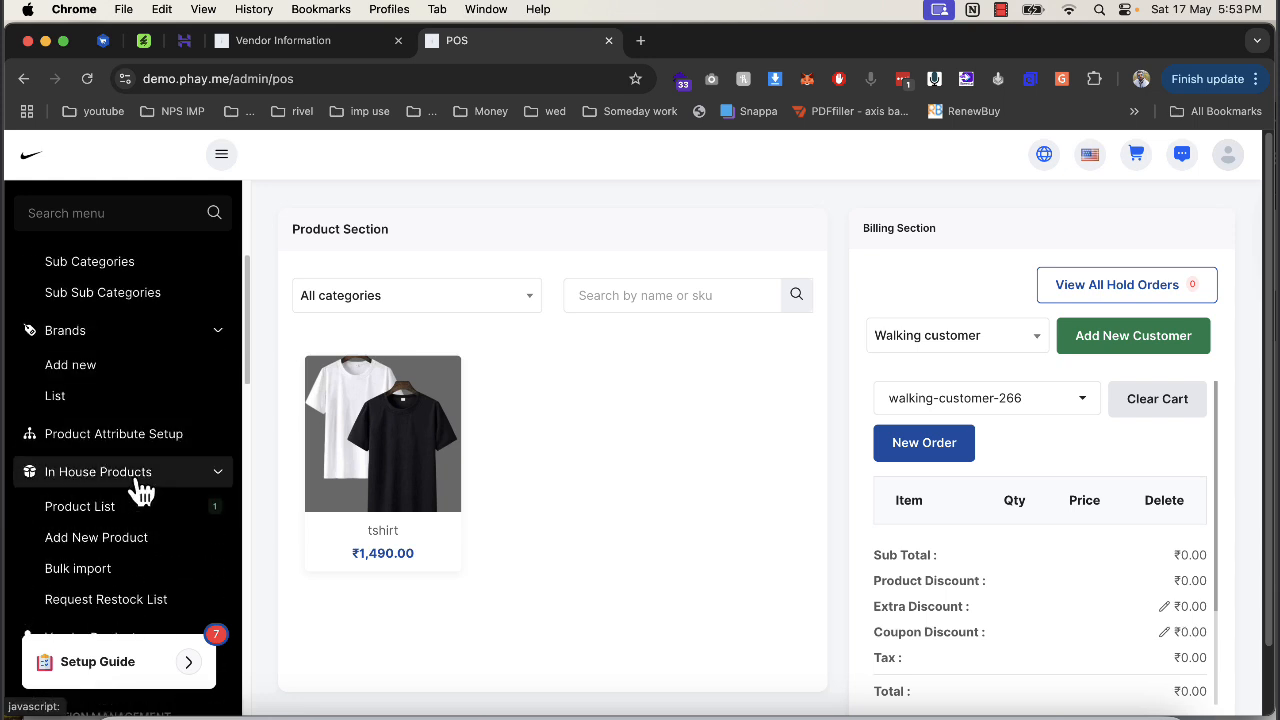
scroll(136, 488, down, 3)
click(162, 355)
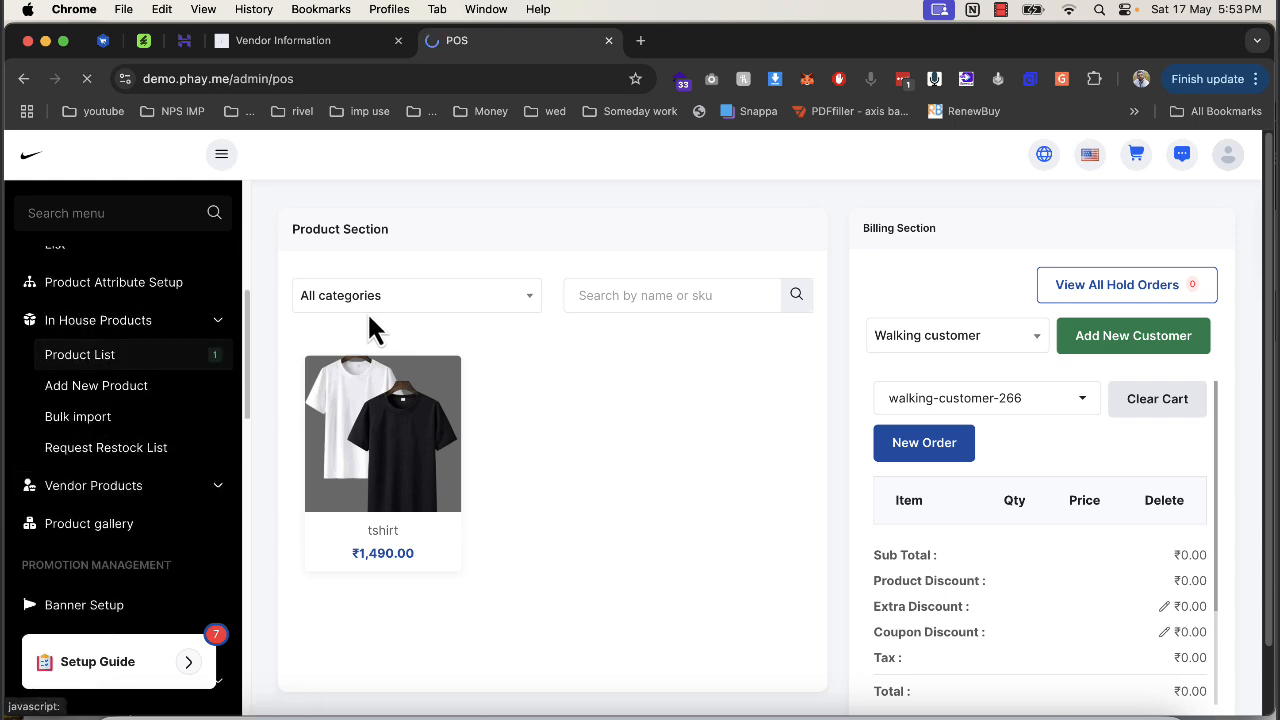
click(133, 428)
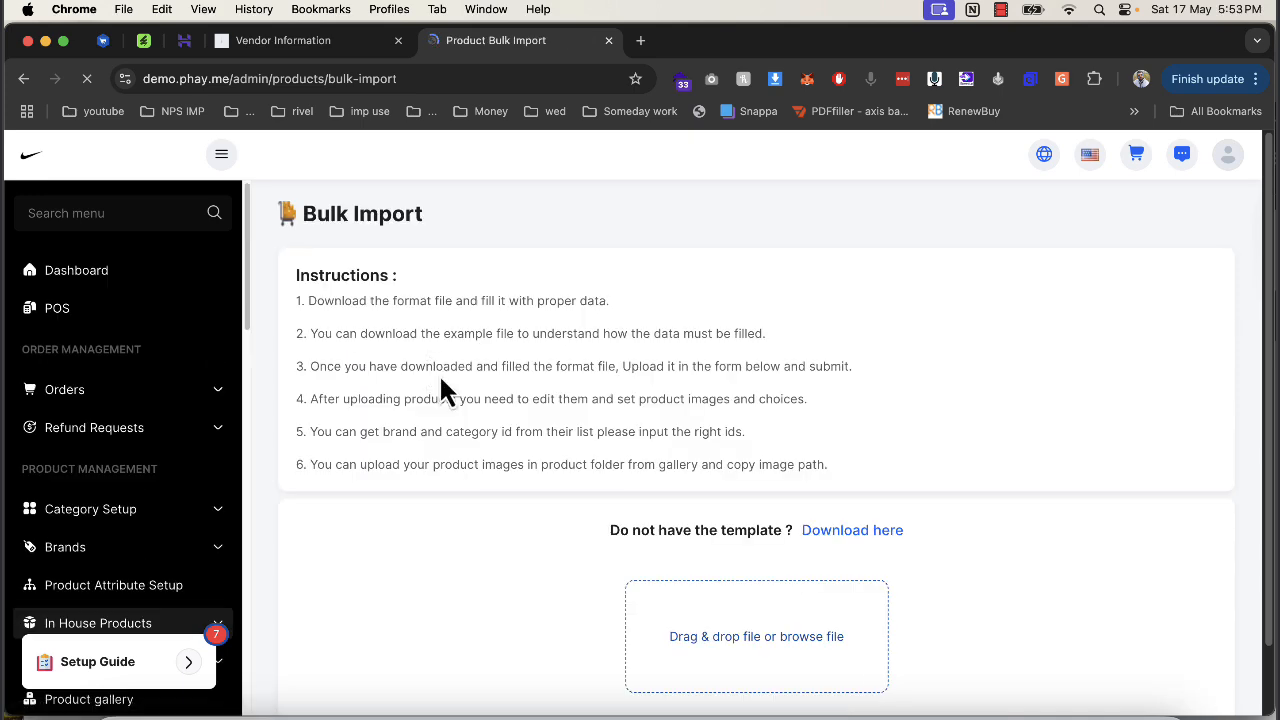
scroll(658, 550, down, 2)
click(835, 458)
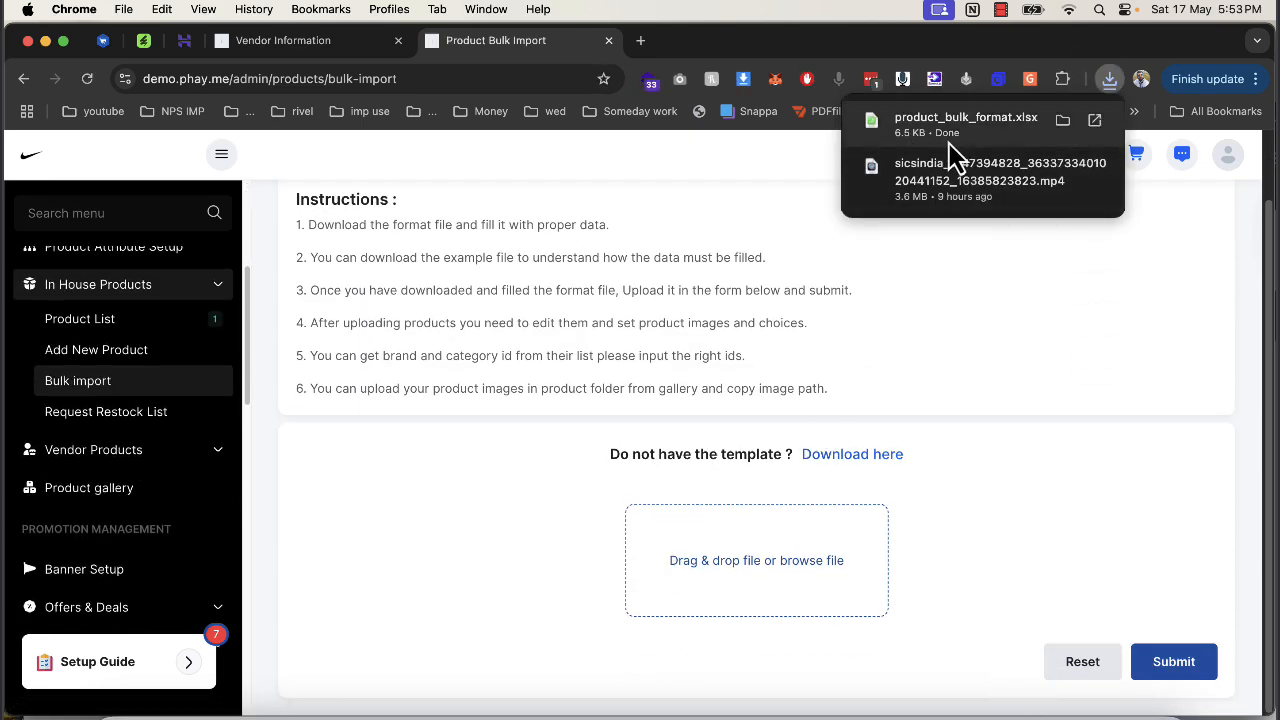
Browse the restock request list and new vendor product requests, ending on Banner Setup.
click(147, 415)
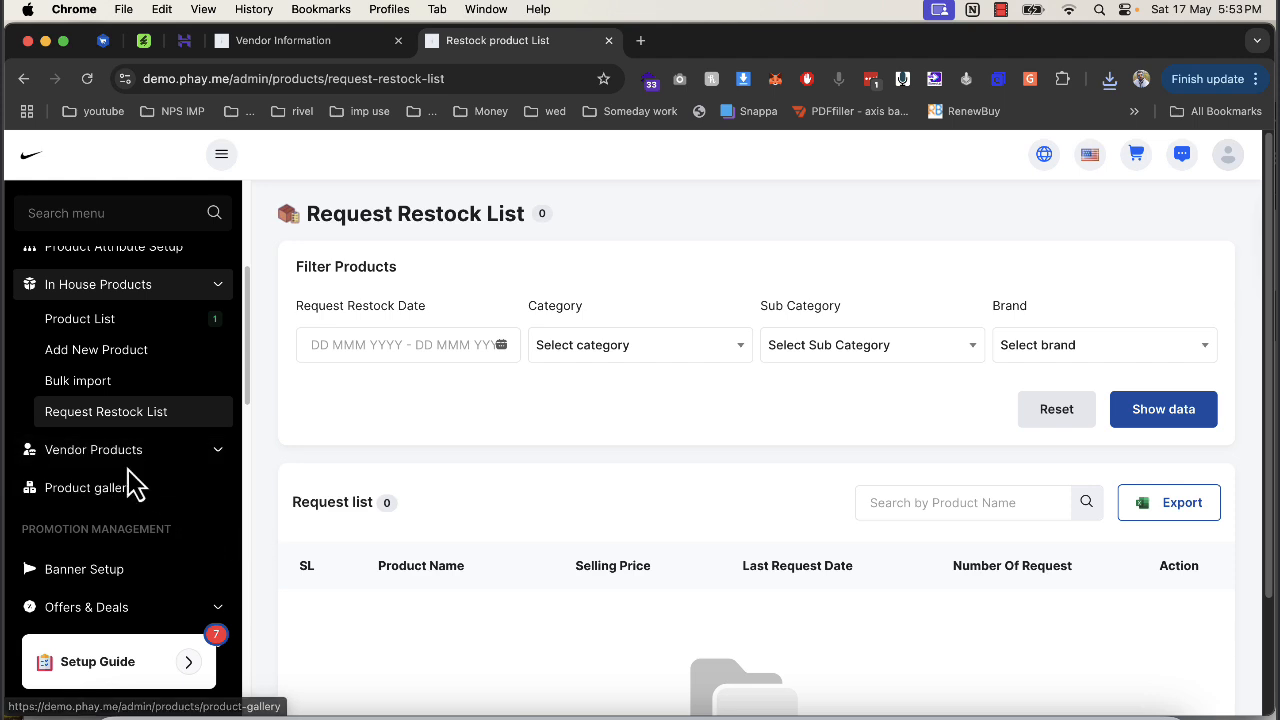
click(122, 452)
click(125, 490)
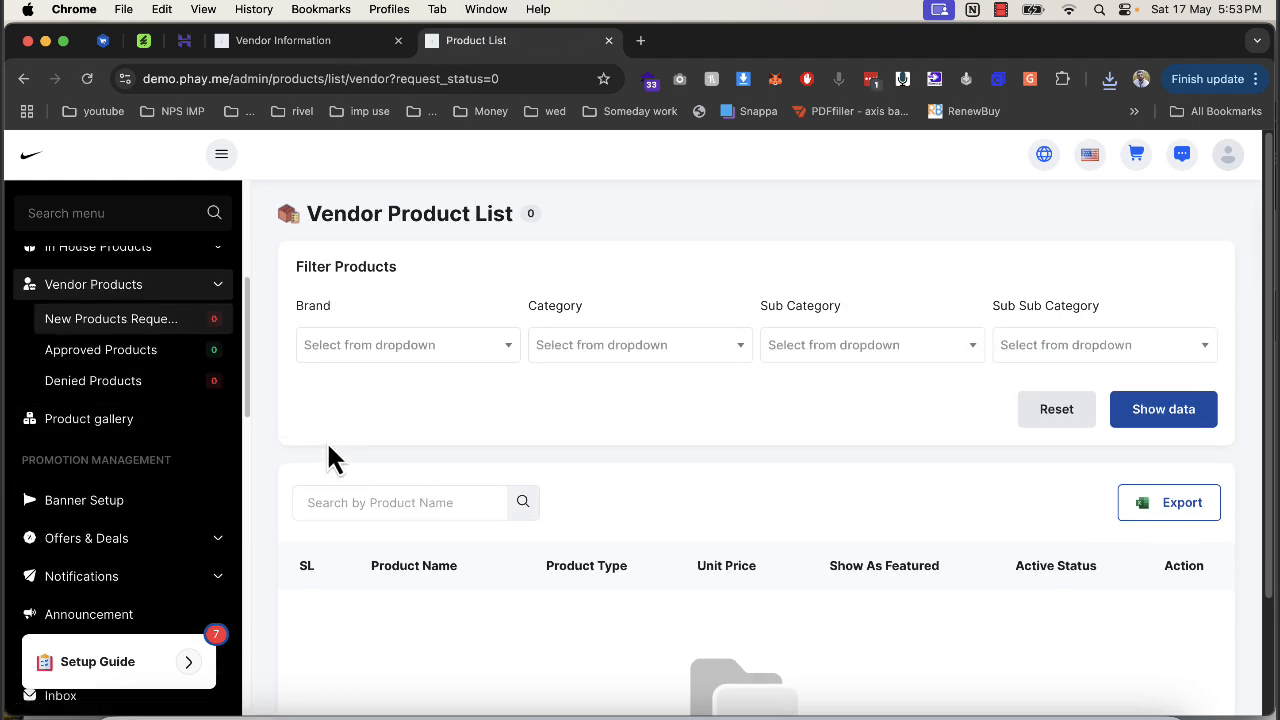
click(132, 503)
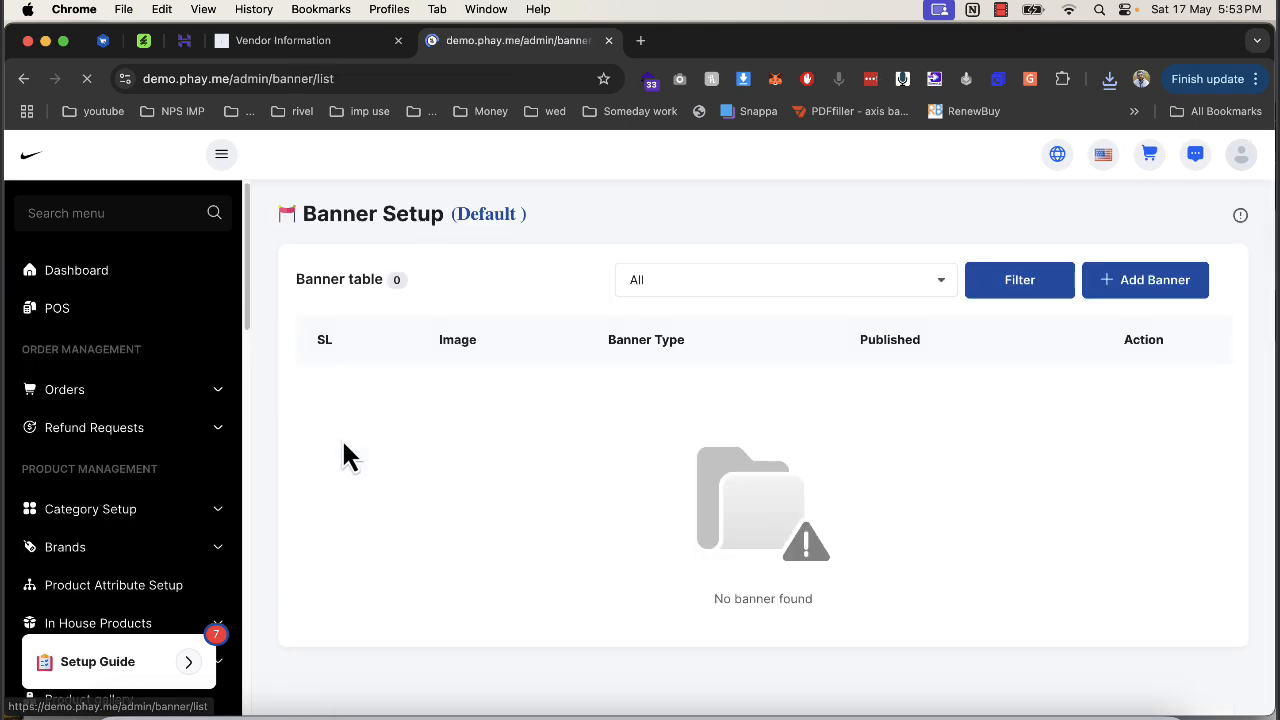
click(1160, 290)
click(415, 358)
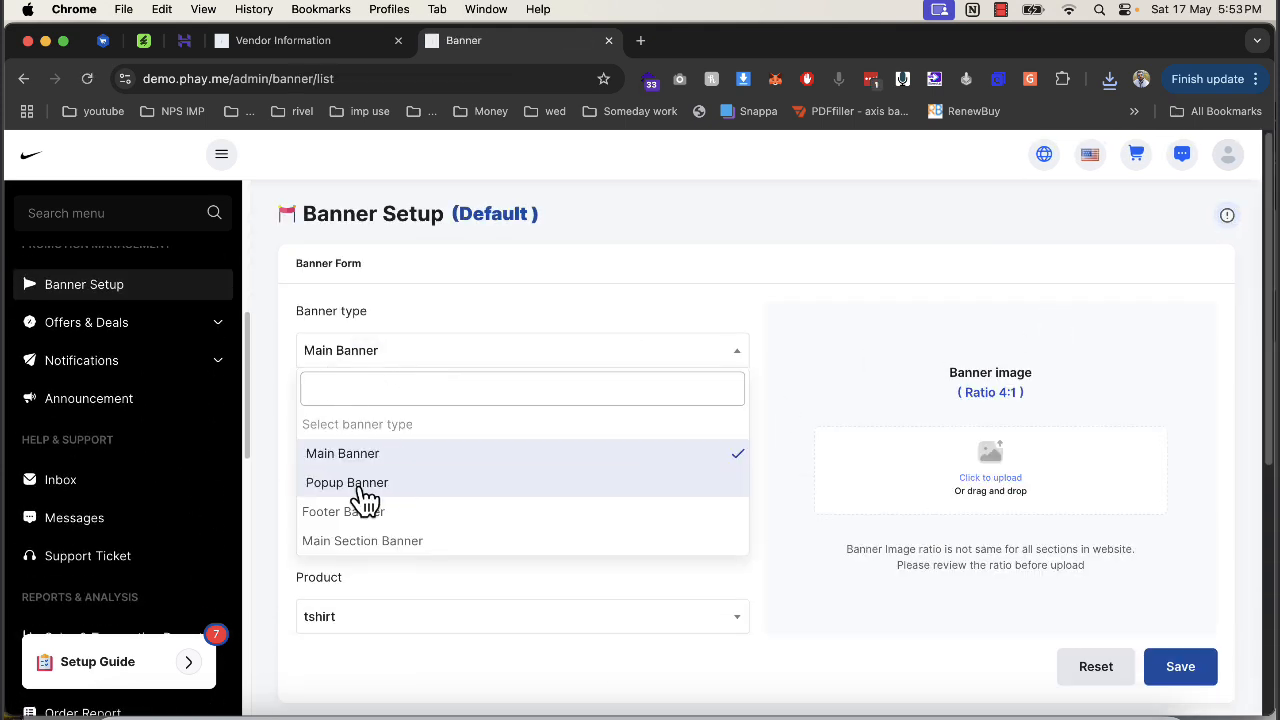
scroll(386, 551, down, 2)
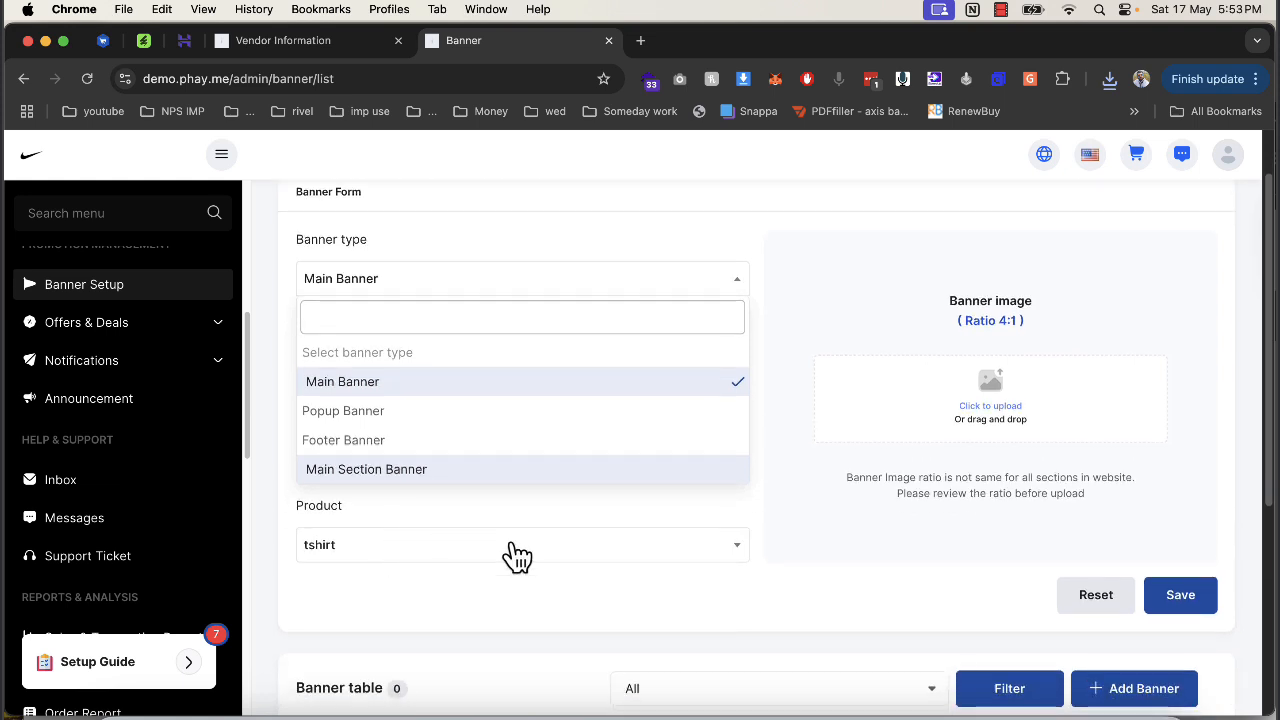
click(930, 535)
click(362, 367)
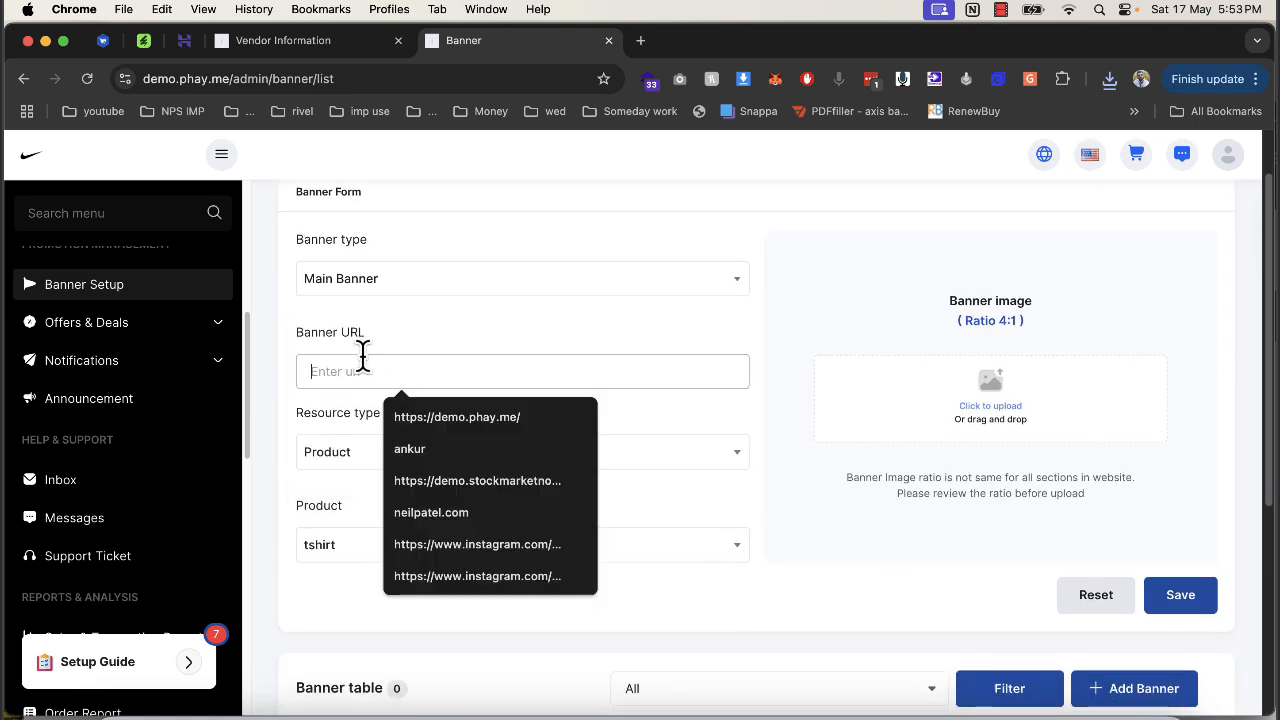
click(455, 417)
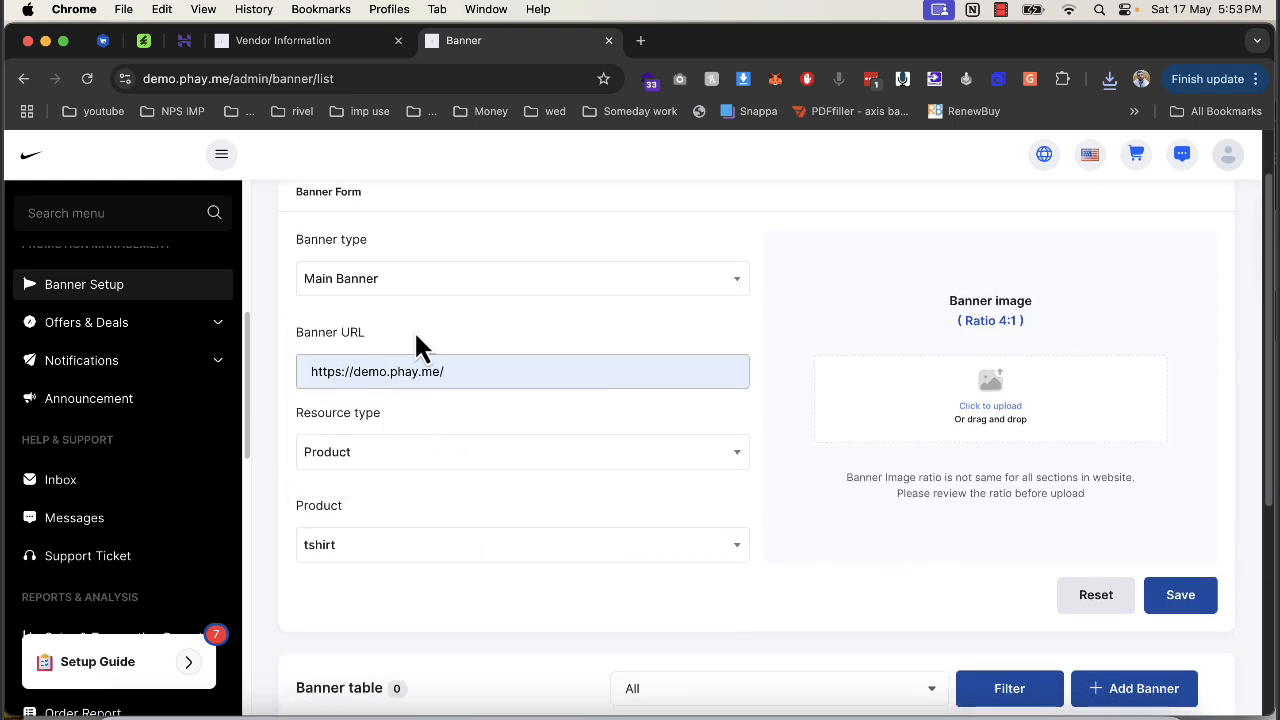
click(1000, 425)
double_click(576, 292)
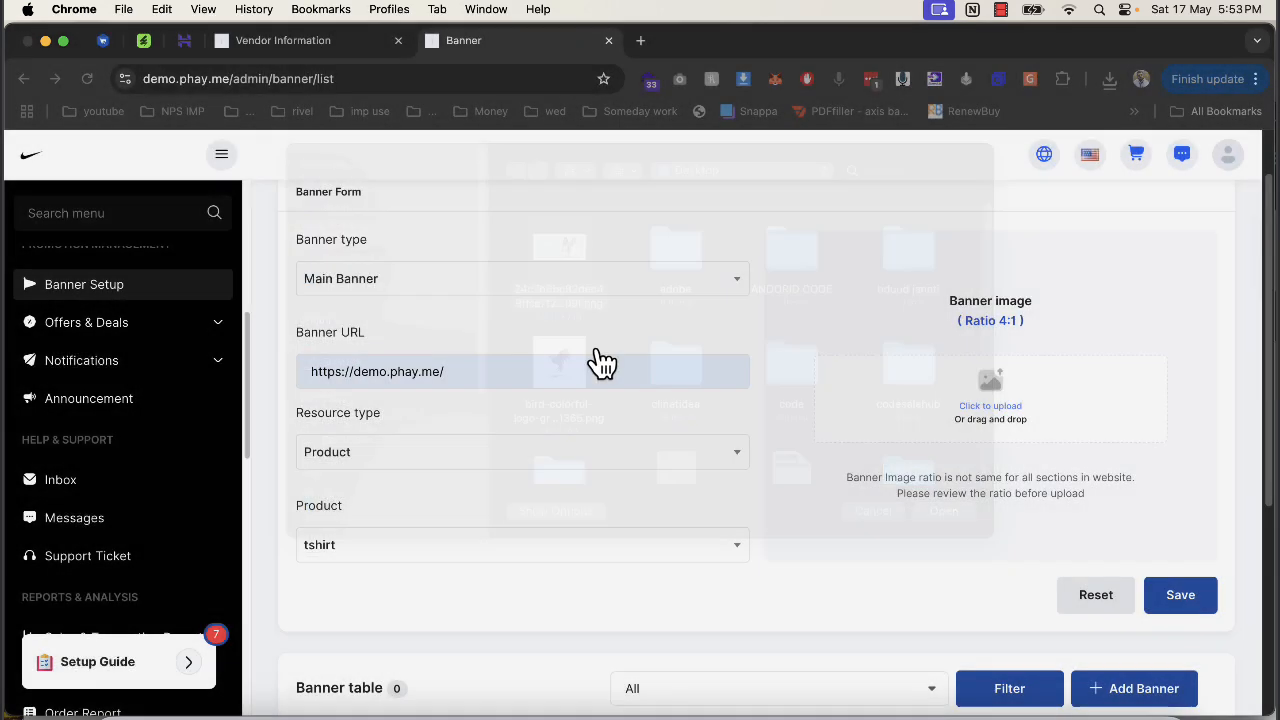
scroll(594, 486, down, 3)
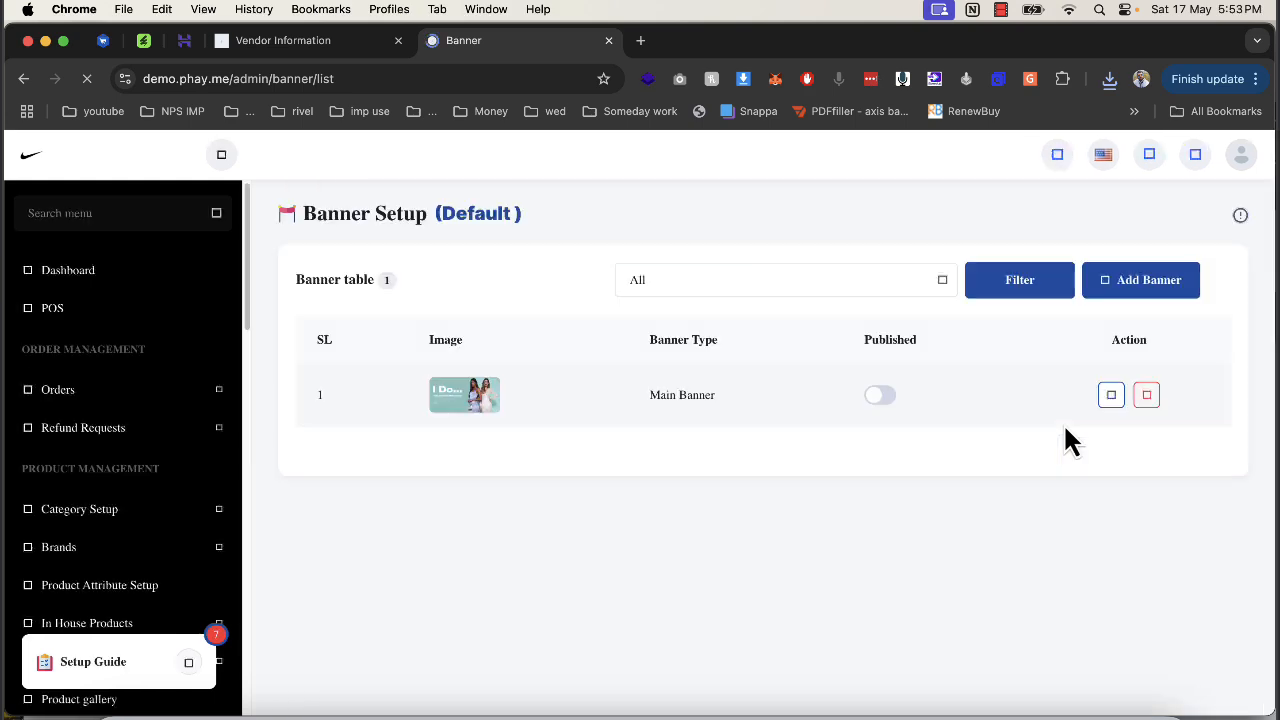
Load the demo.phay.me storefront in the vendor tab, scroll through it, then return to Banner Setup.
click(285, 48)
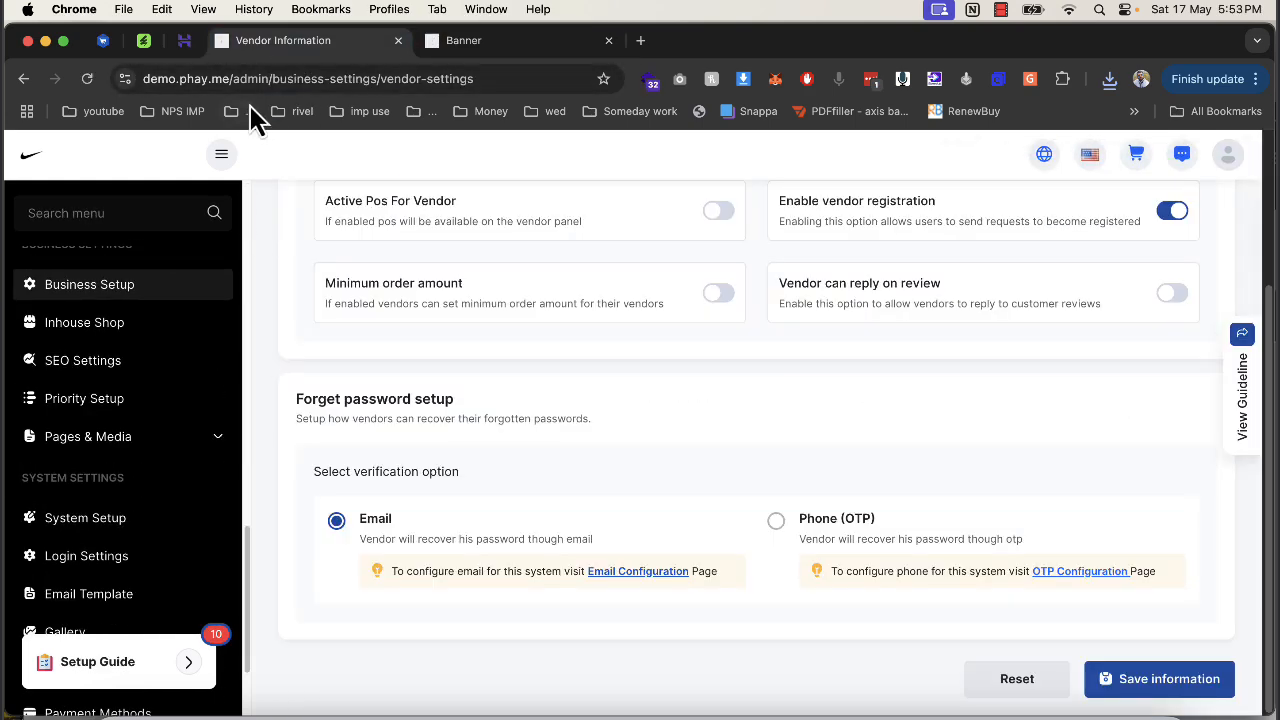
drag(240, 78, 612, 108)
key(BackSpace)
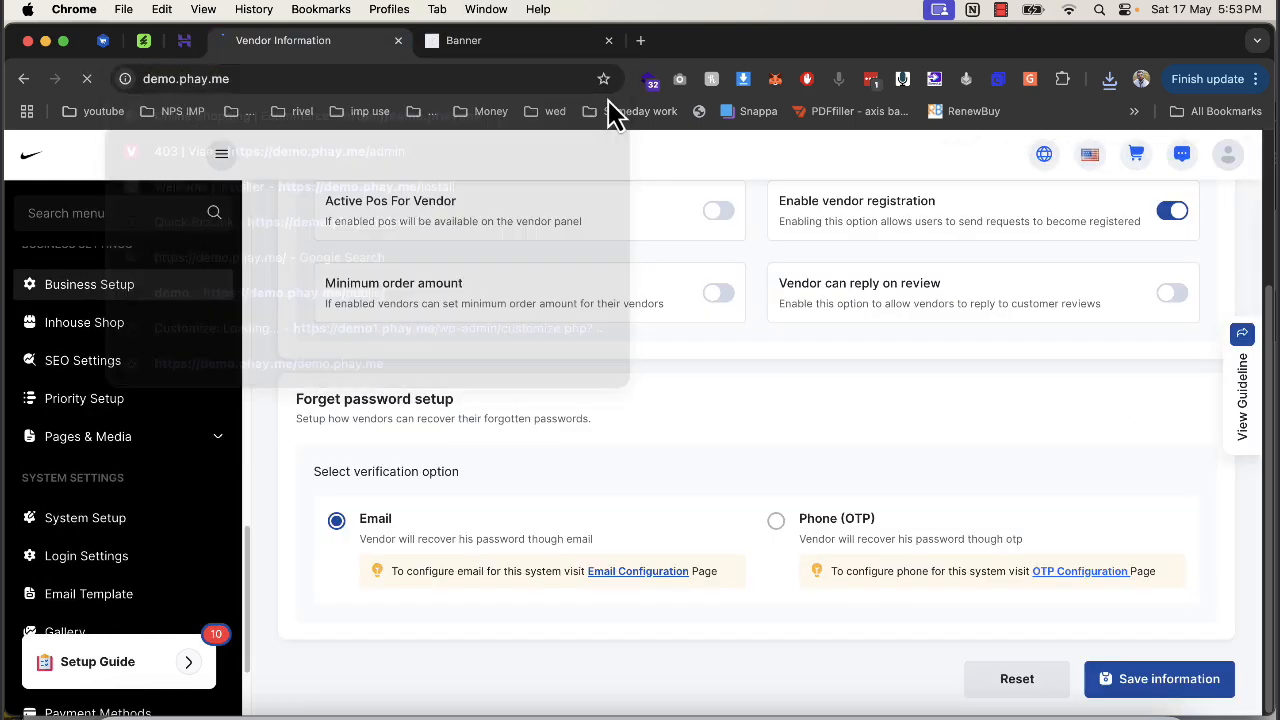
key(Return)
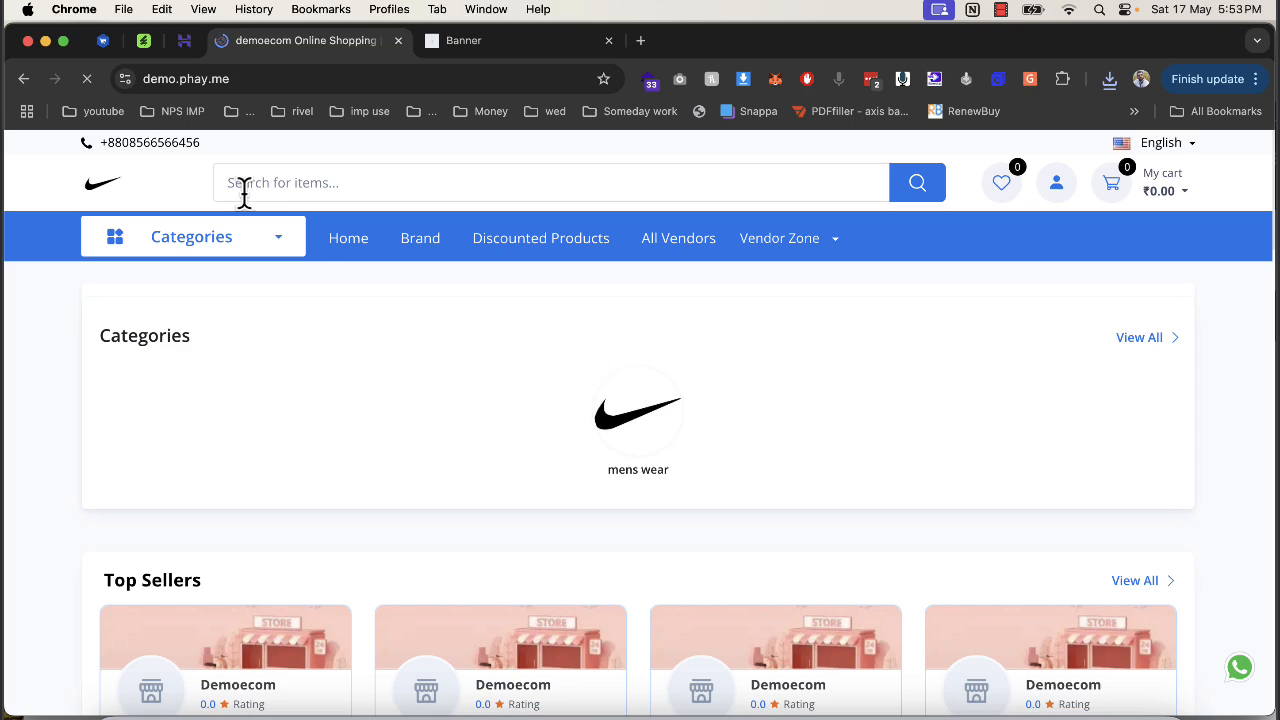
scroll(329, 286, down, 3)
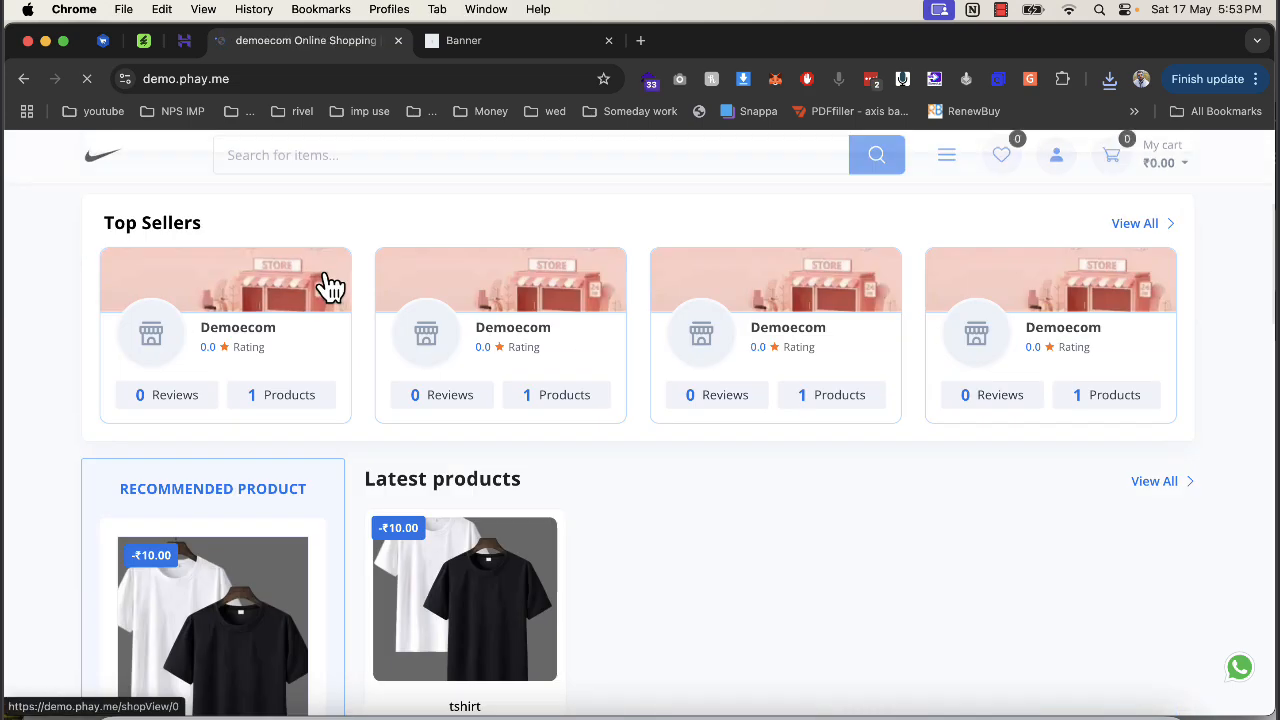
scroll(329, 286, up, 3)
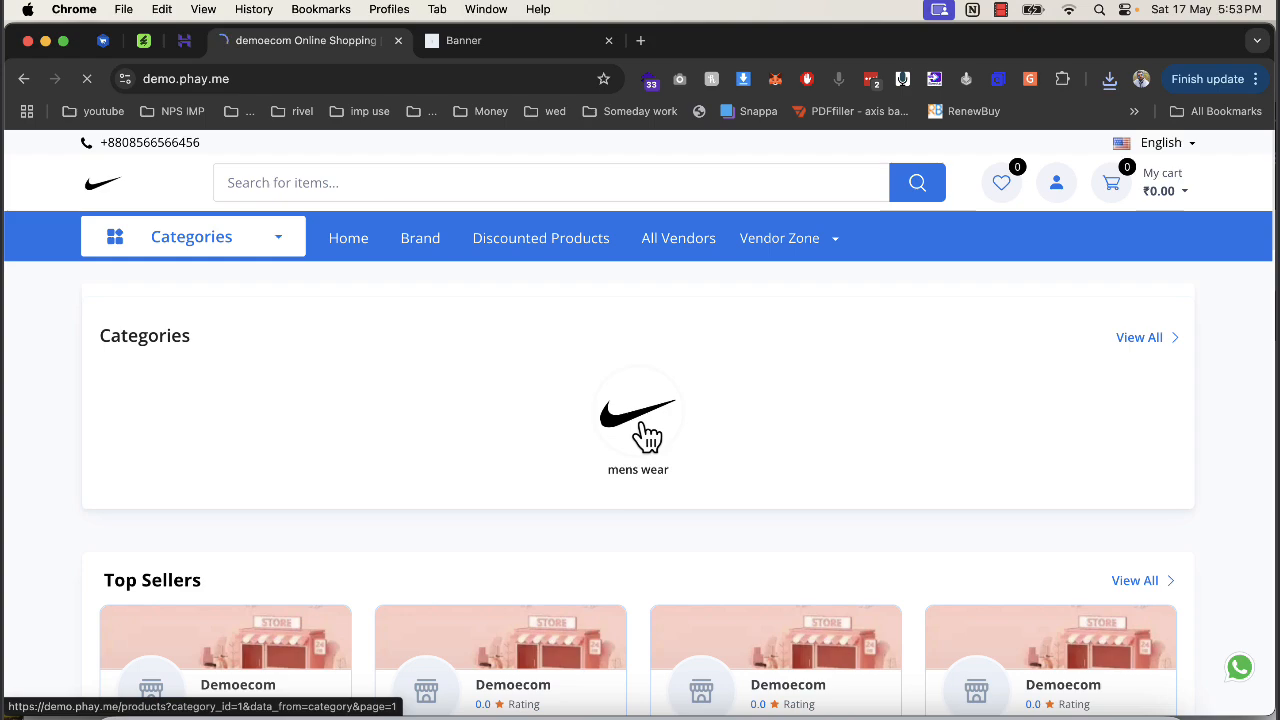
click(350, 240)
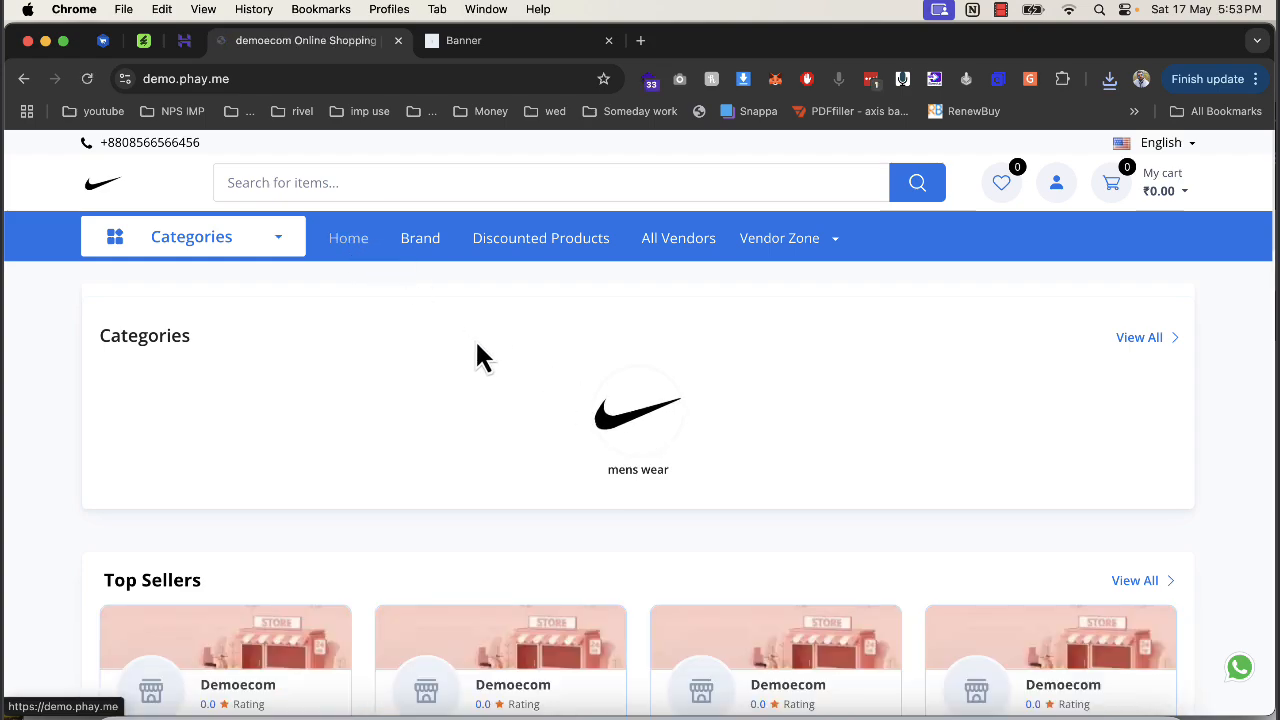
scroll(490, 362, down, 10)
scroll(494, 366, up, 5)
scroll(494, 366, down, 8)
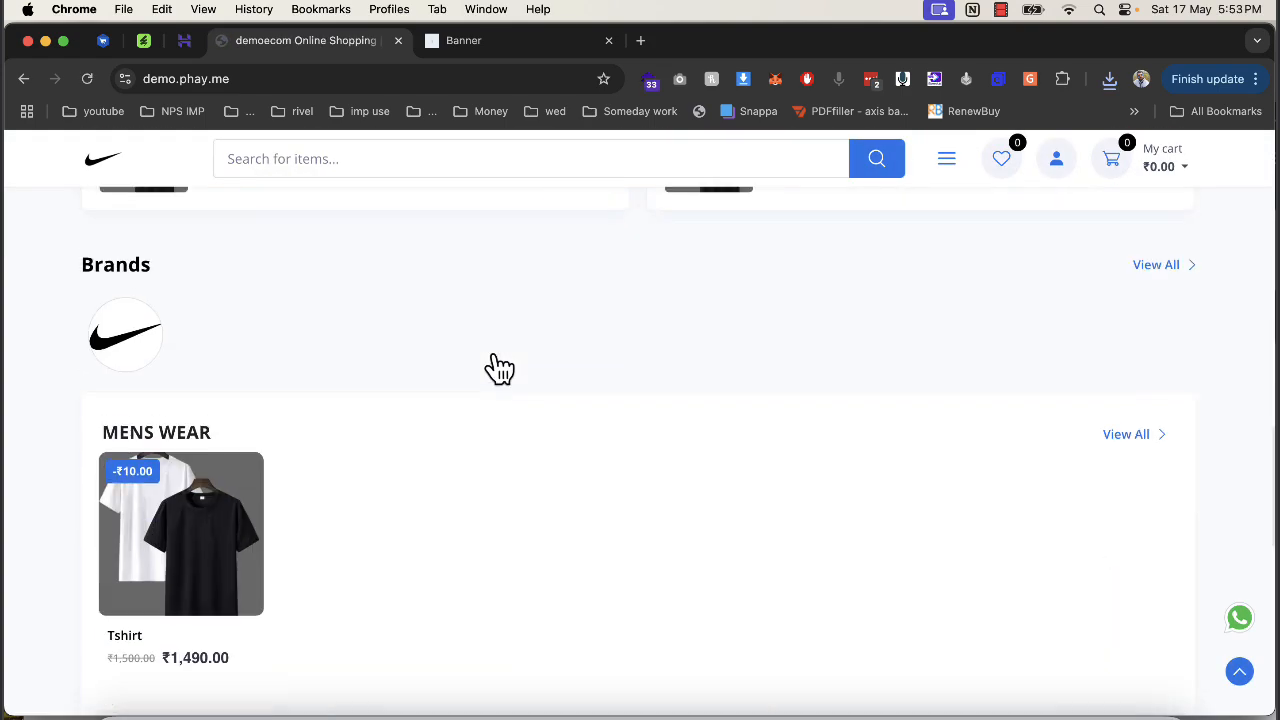
scroll(491, 366, down, 8)
scroll(491, 366, up, 15)
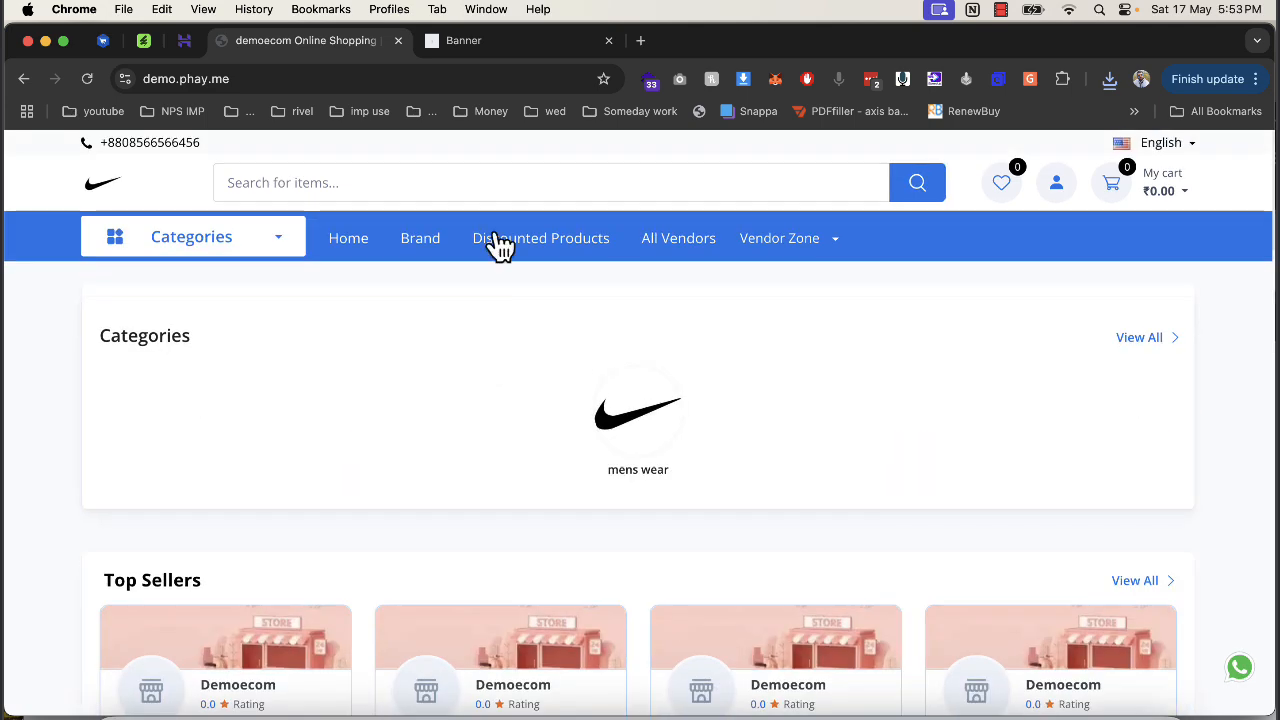
click(490, 42)
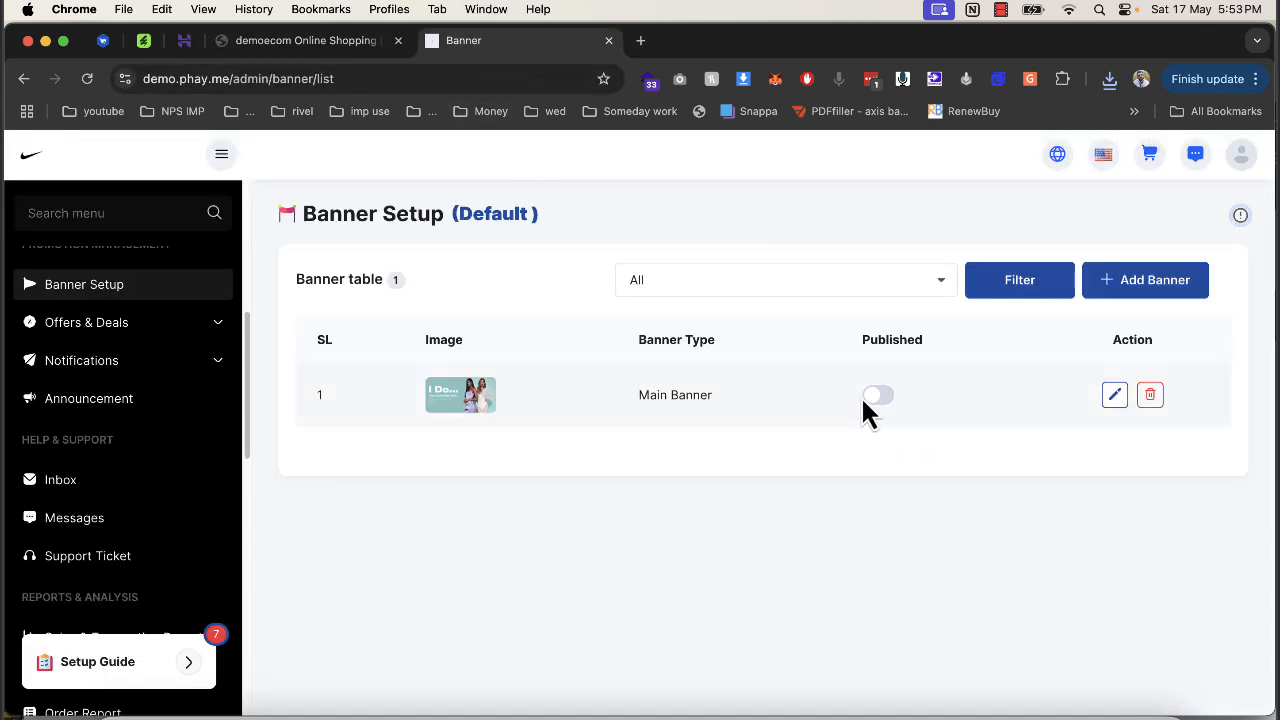
Publish the Main Banner and confirm its dress image shows on the storefront.
click(345, 40)
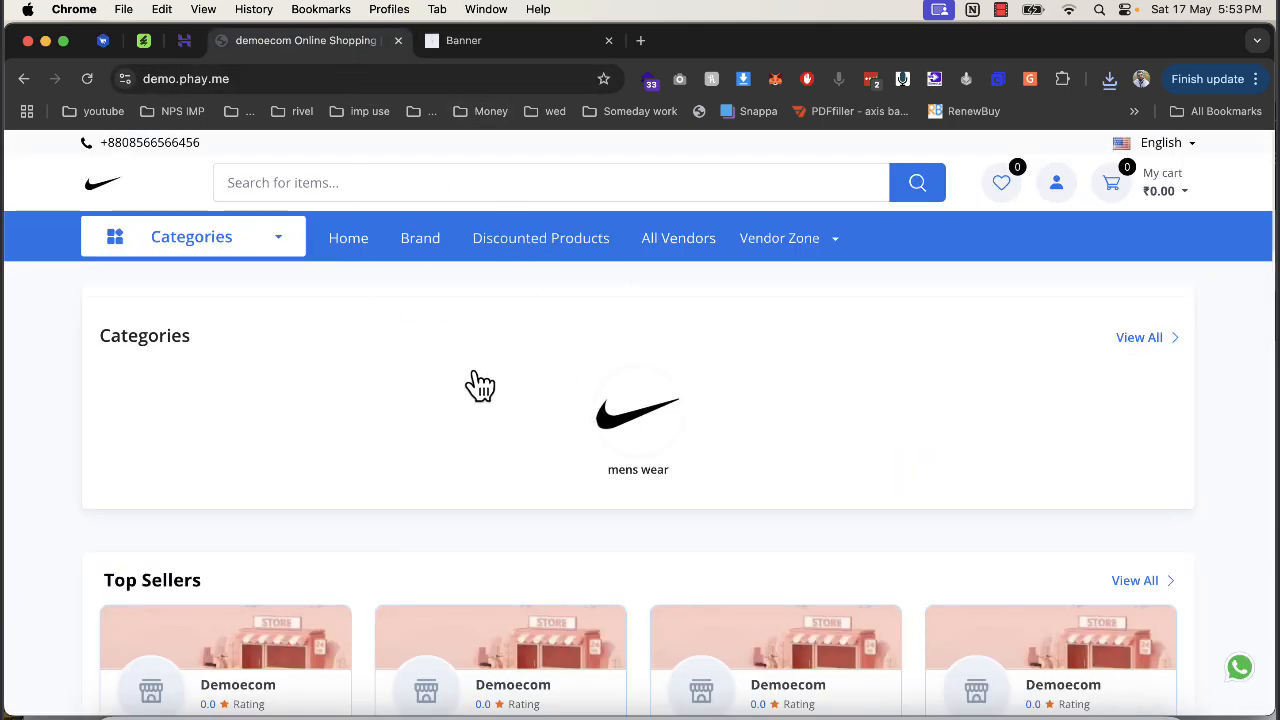
click(470, 41)
click(879, 404)
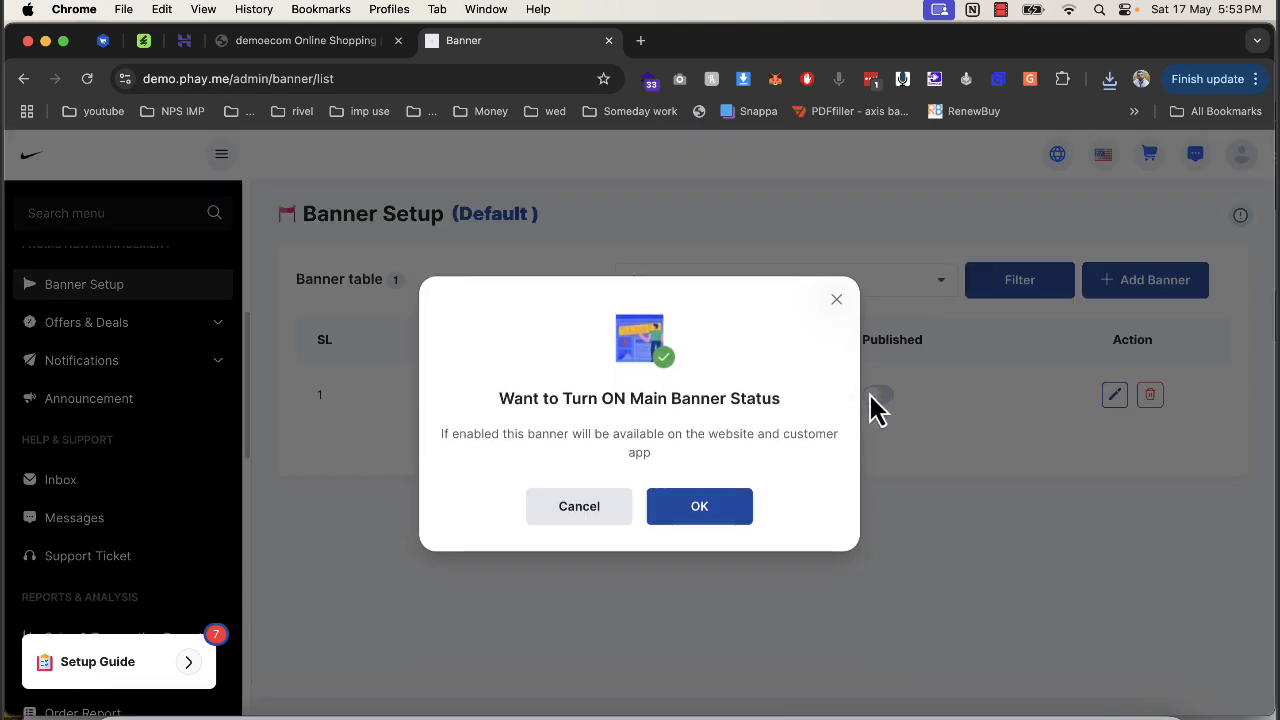
click(700, 508)
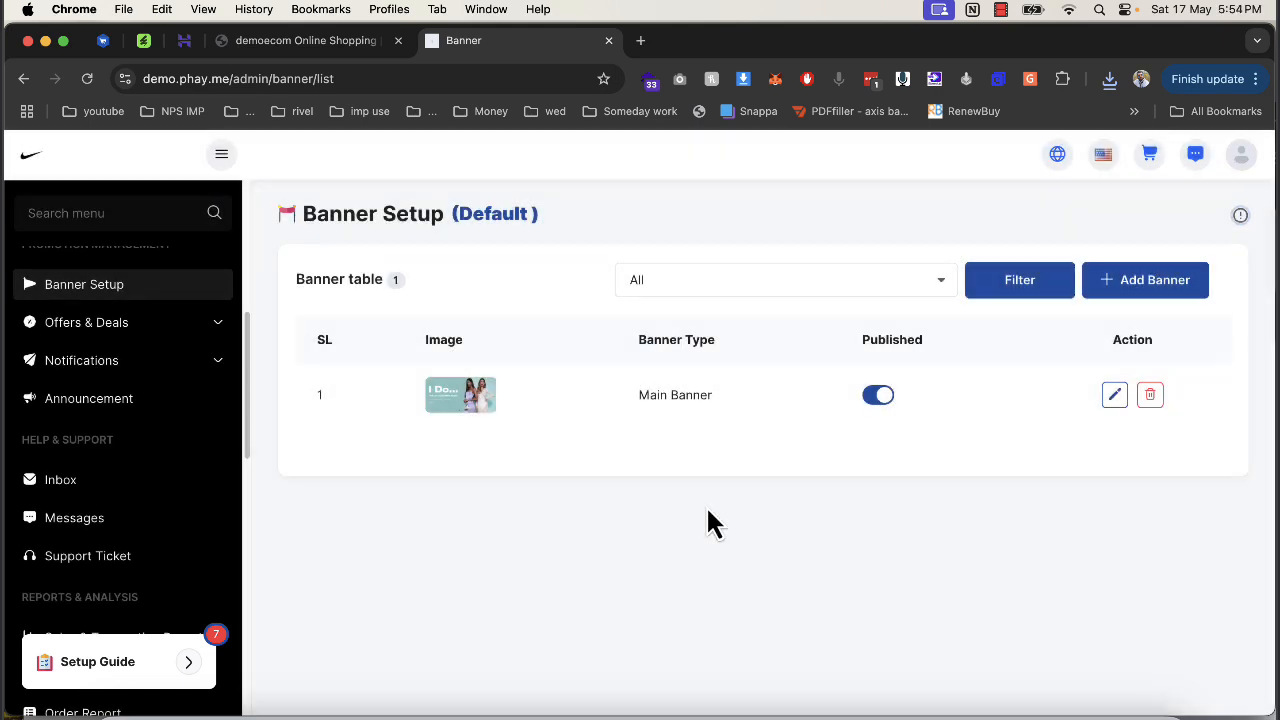
click(318, 46)
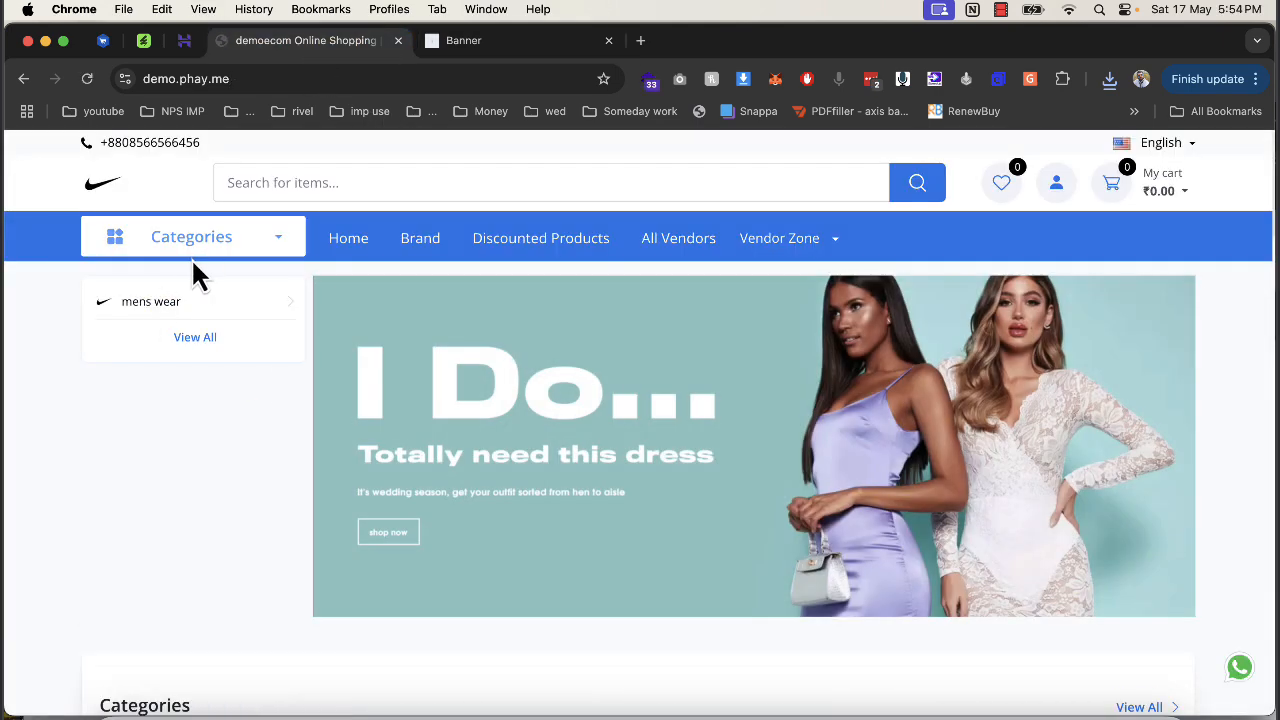
mouse_move(160, 318)
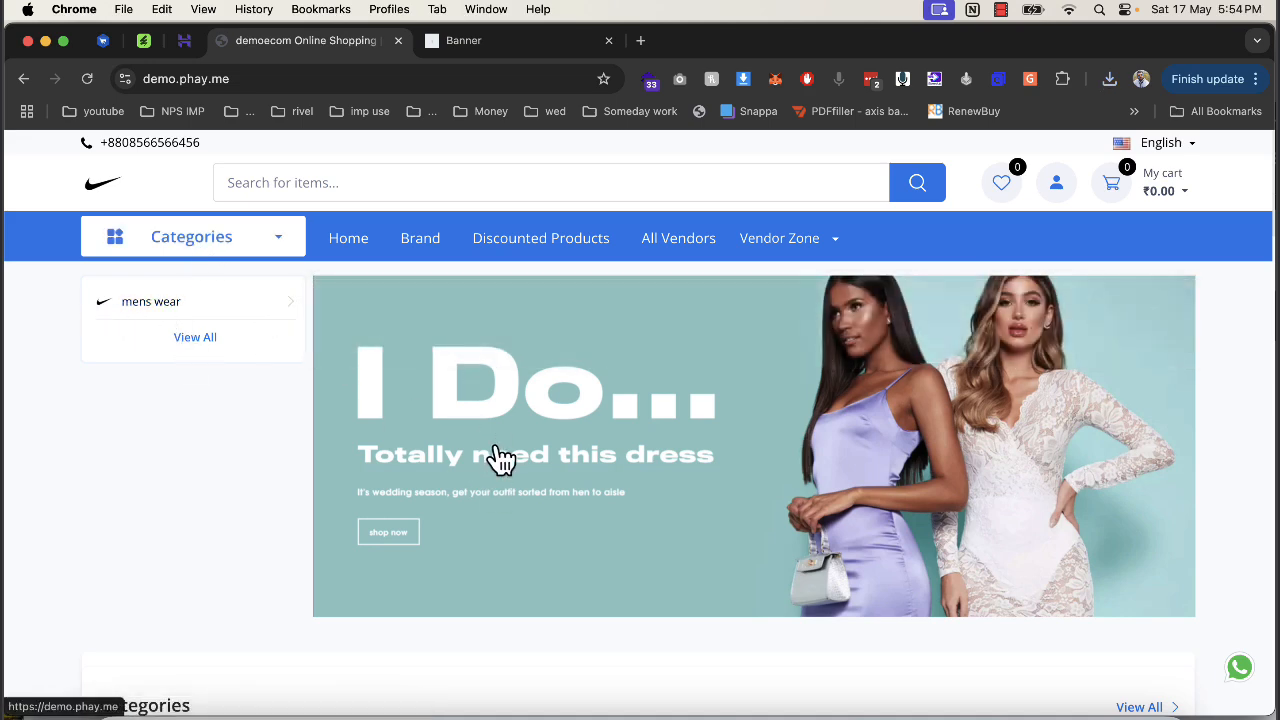
Start a Popup Banner and paste the mens wear category page link as its URL.
click(500, 458)
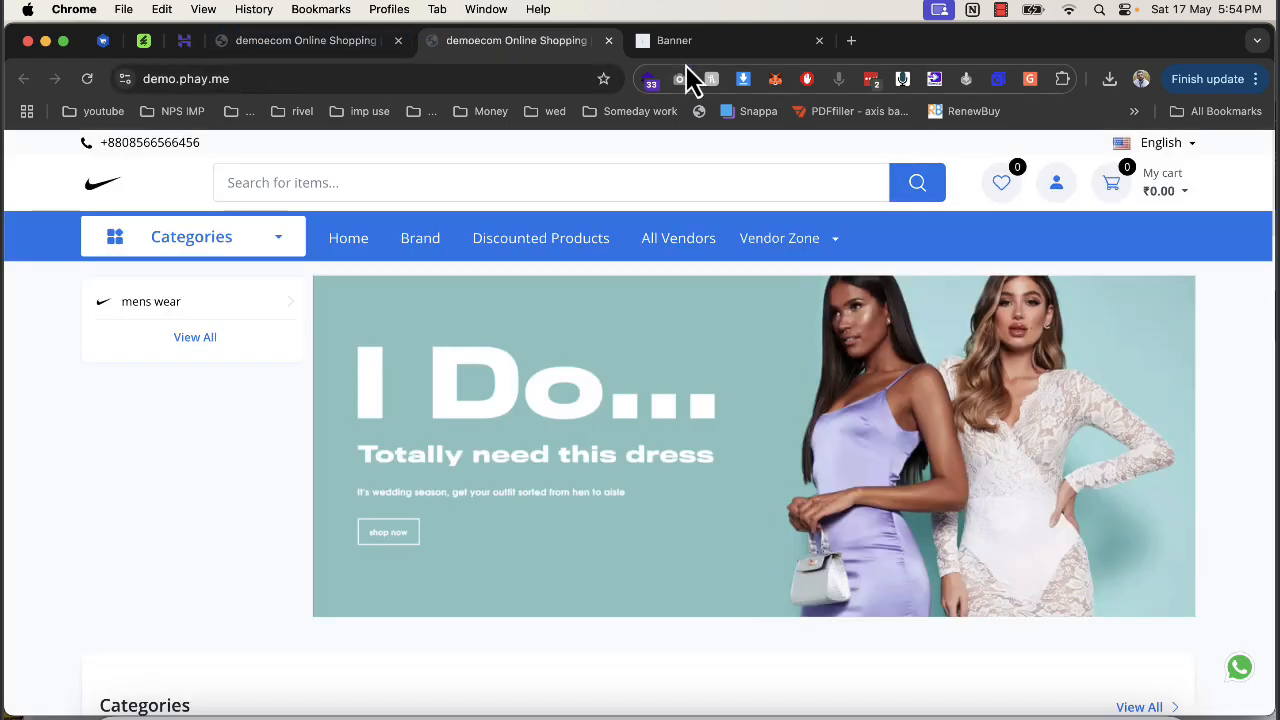
click(608, 41)
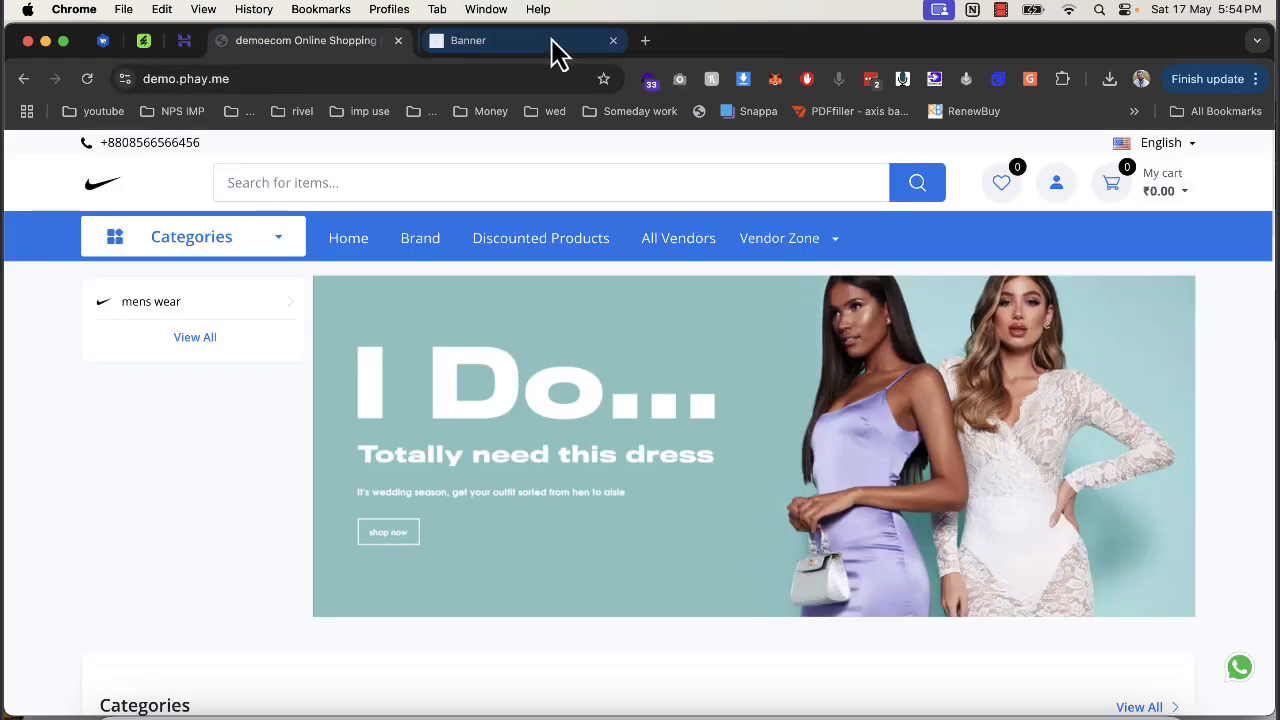
click(1120, 279)
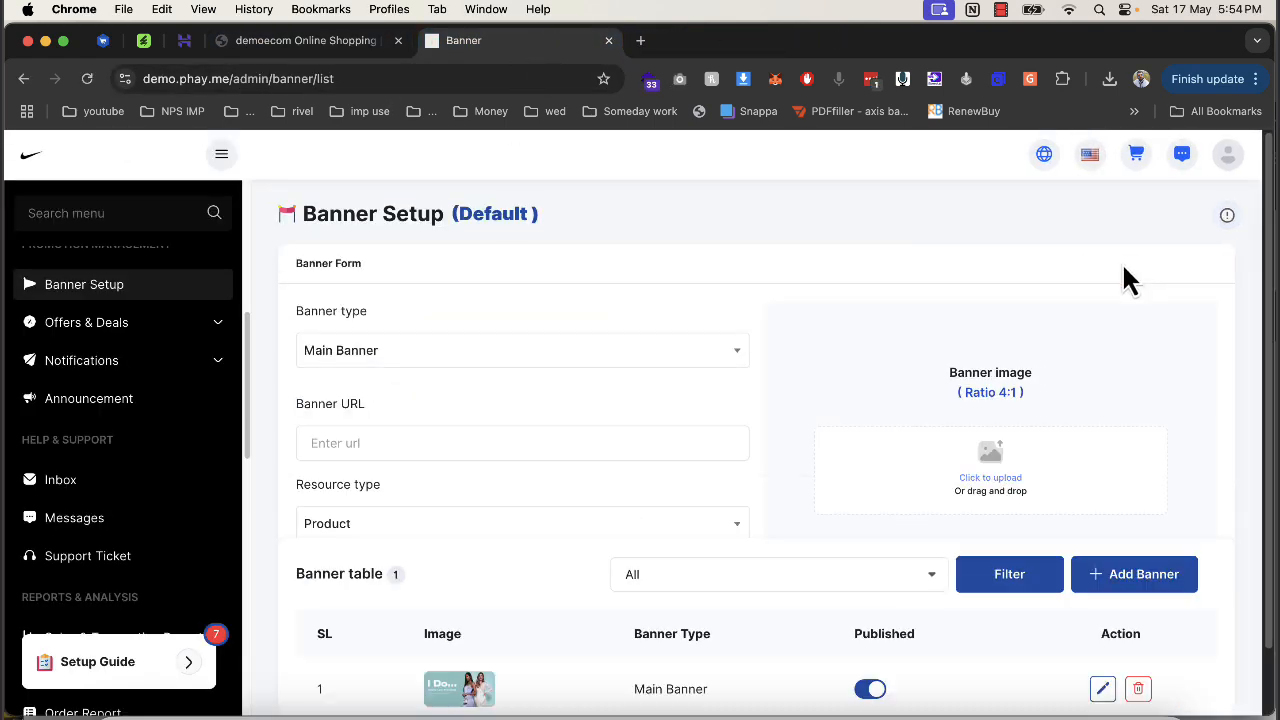
click(588, 360)
click(457, 482)
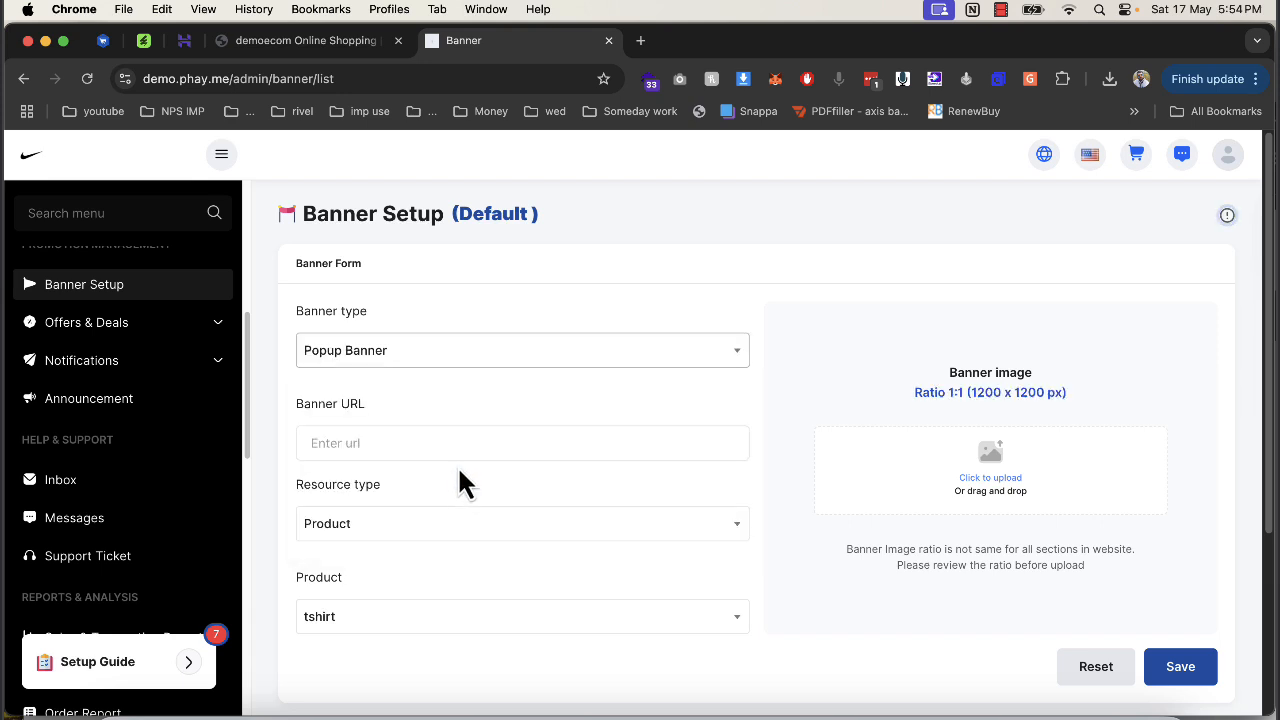
click(449, 443)
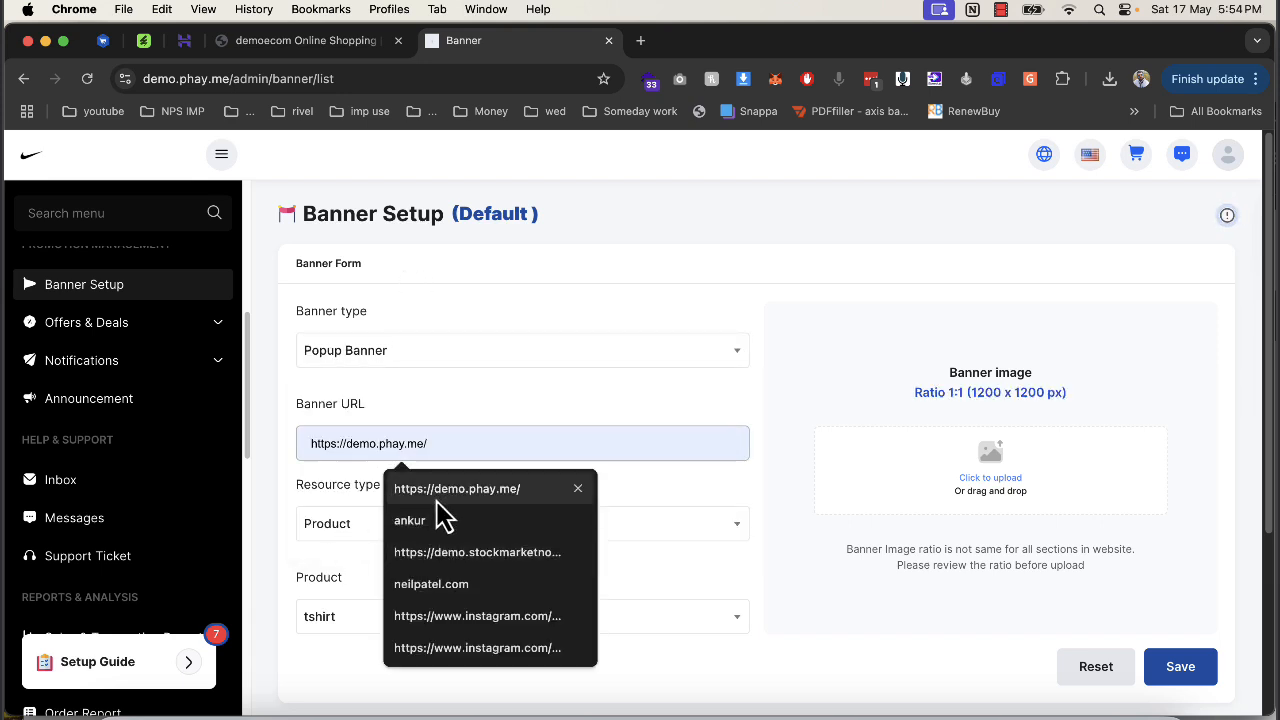
click(308, 40)
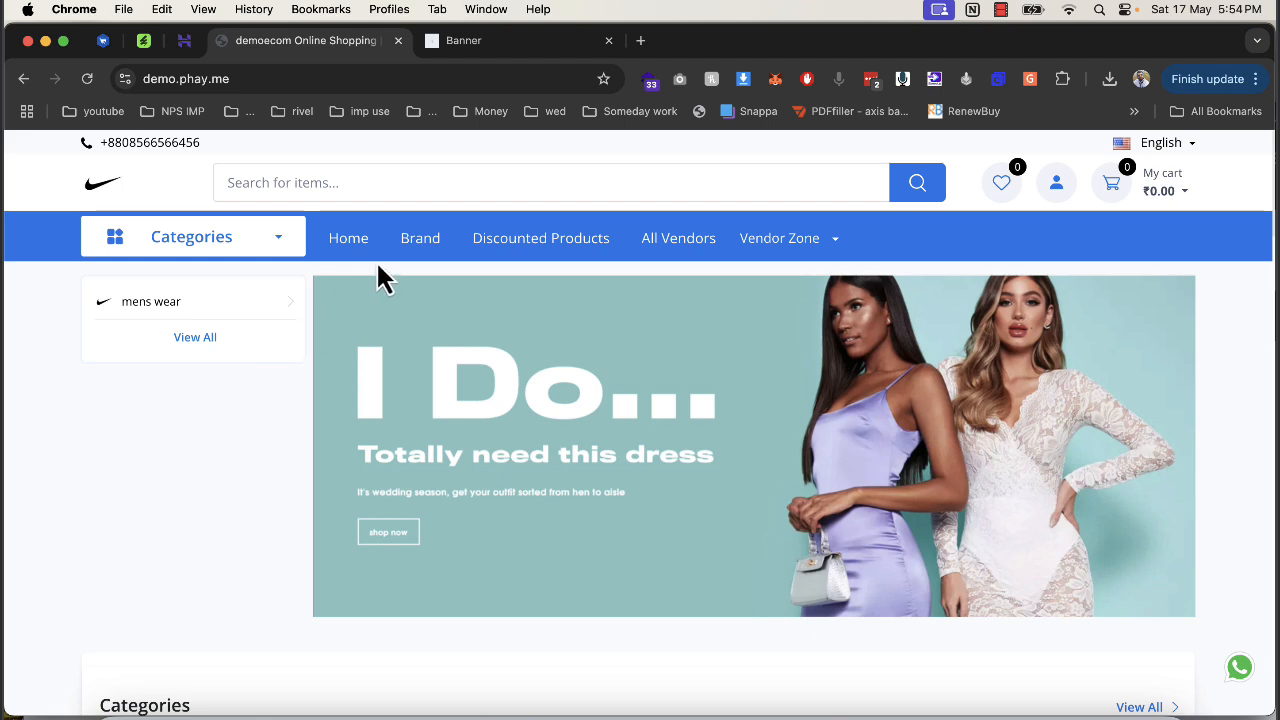
click(160, 304)
click(467, 45)
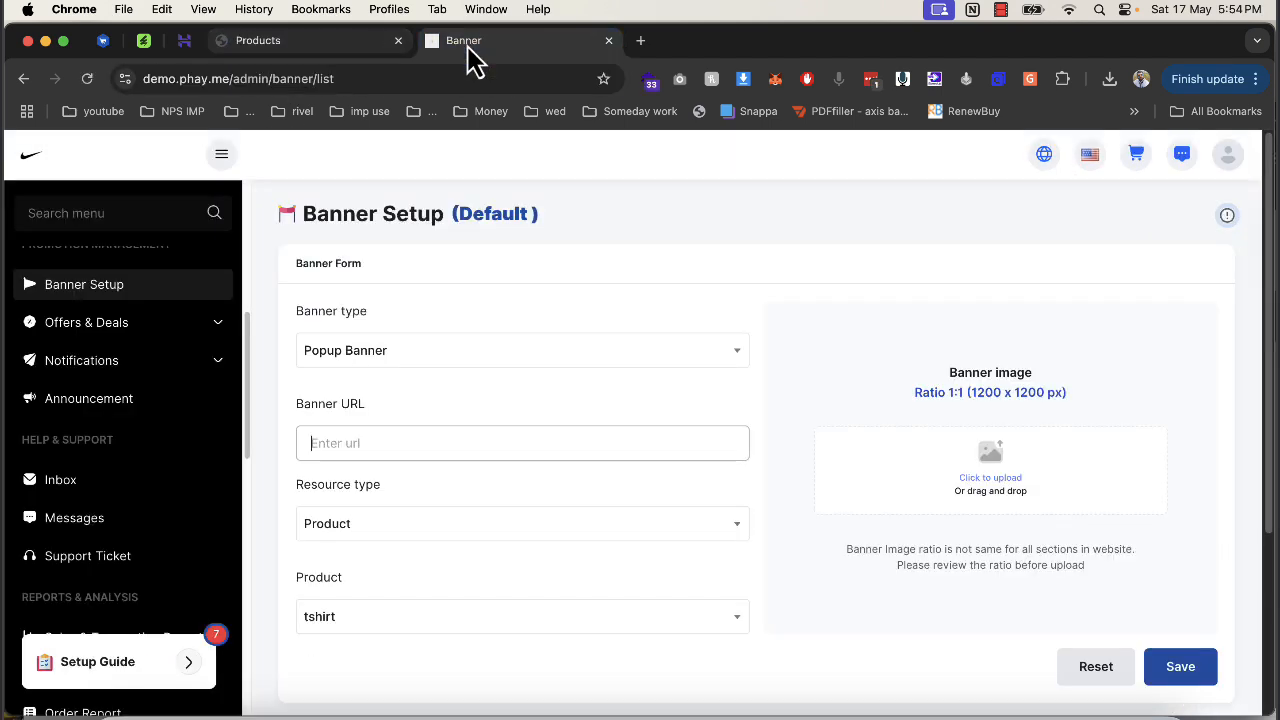
text(https://demo.phay.me/products?category_id=1&data_from=category&page=1)
scroll(460, 570, down, 3)
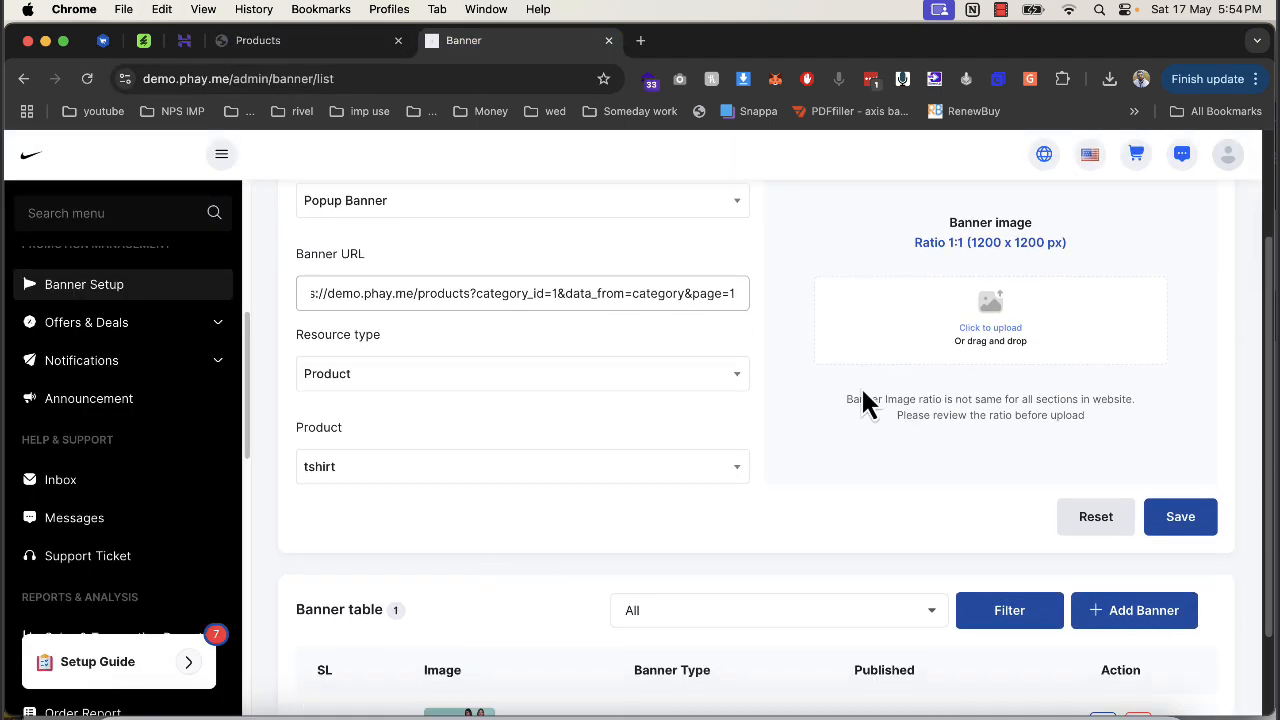
After the bird logo upload errors, restart the banner using the Nike logo image.
click(994, 322)
double_click(560, 370)
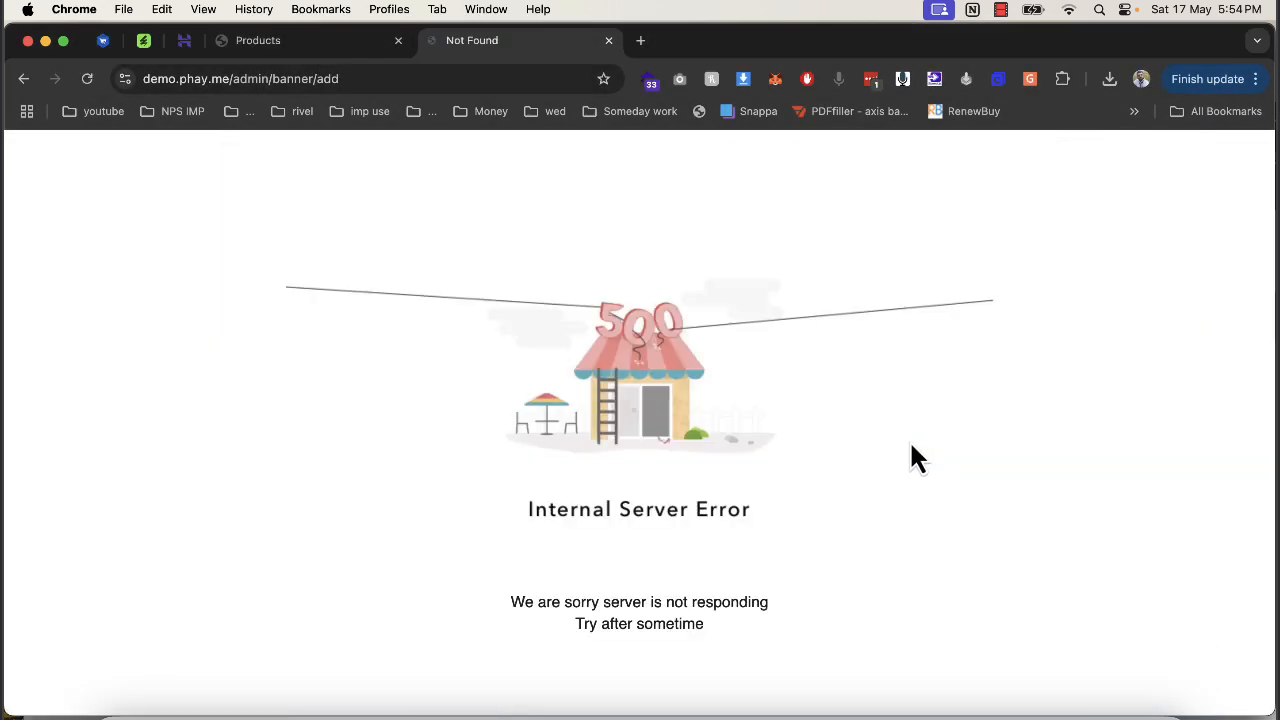
click(23, 80)
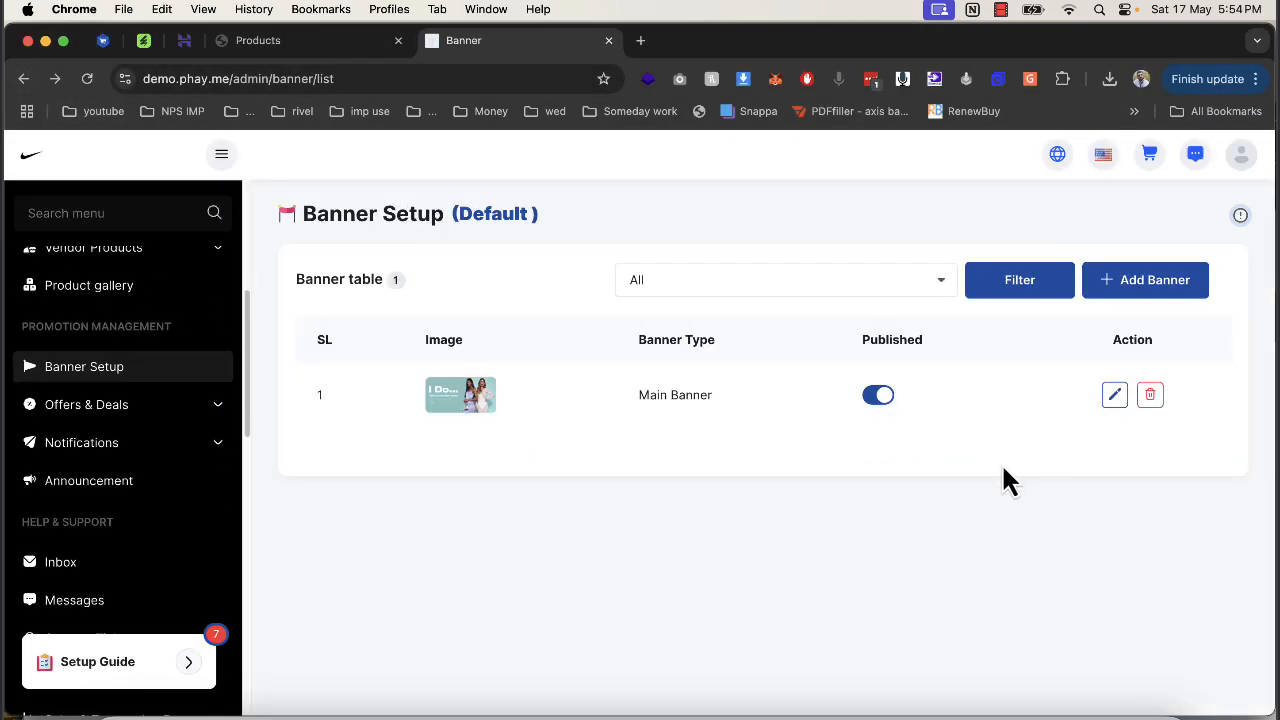
click(1140, 285)
scroll(1007, 418, down, 3)
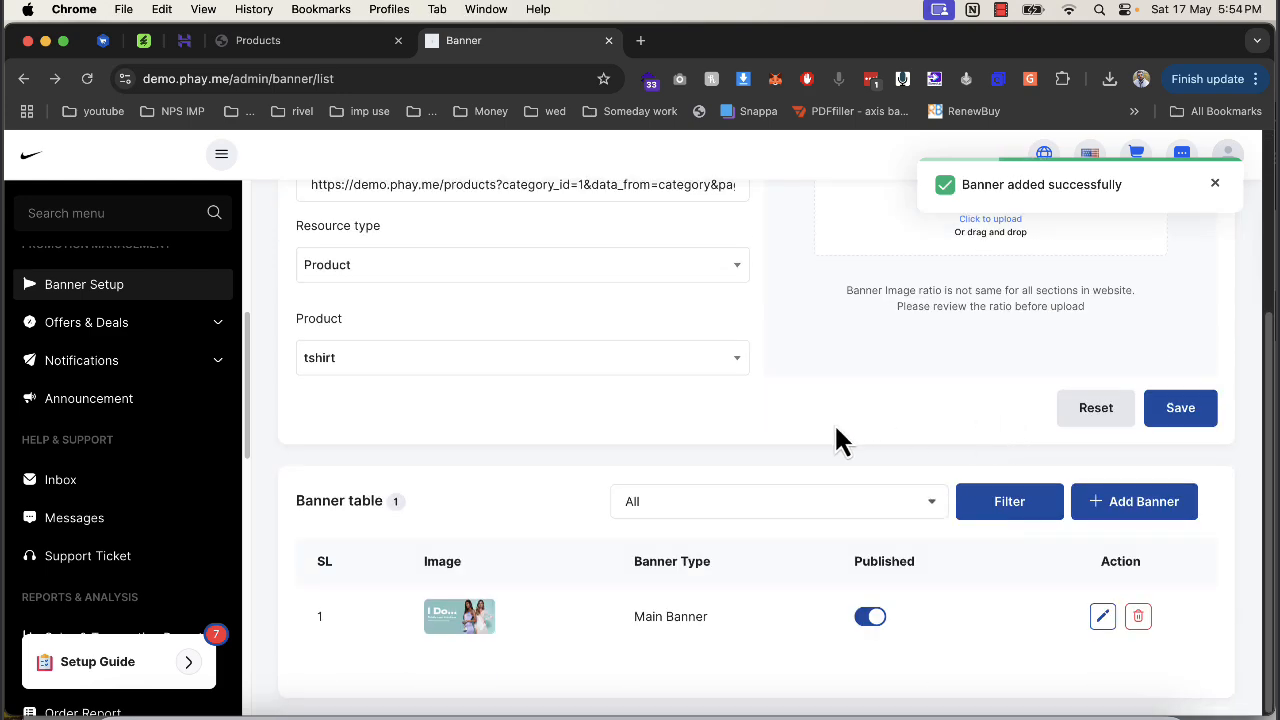
scroll(834, 424, up, 3)
click(1028, 483)
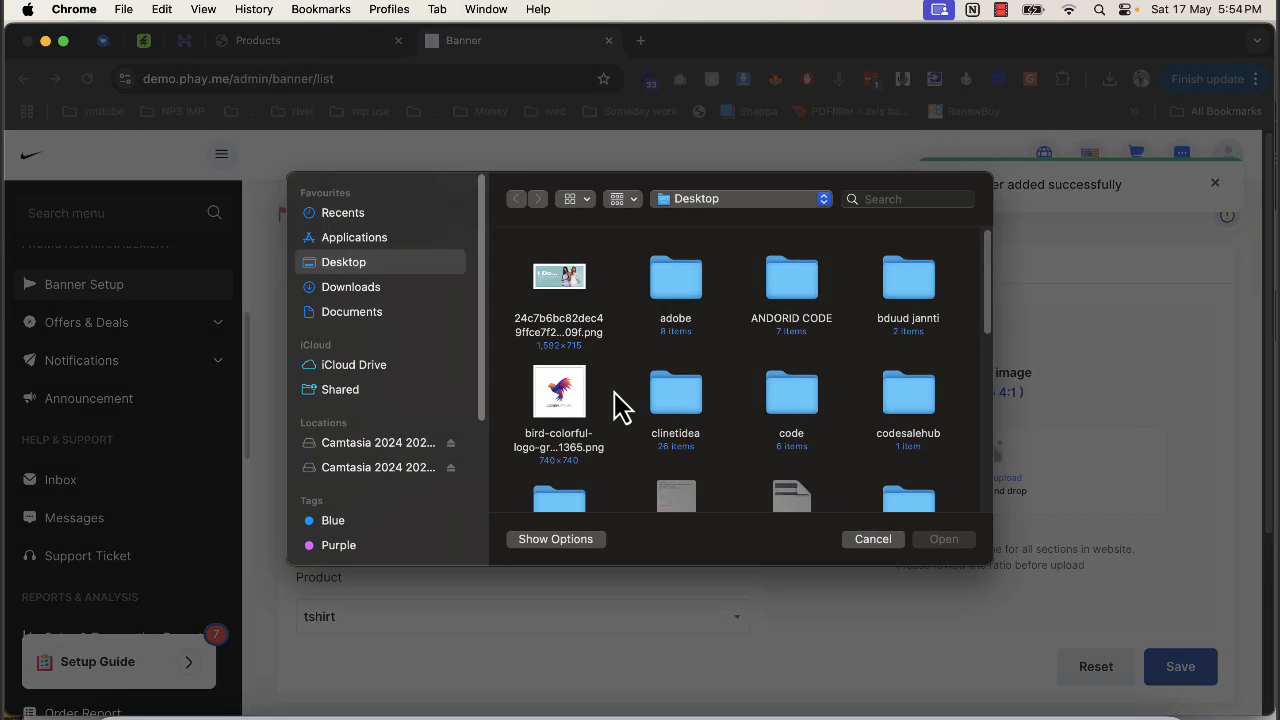
scroll(657, 414, down, 5)
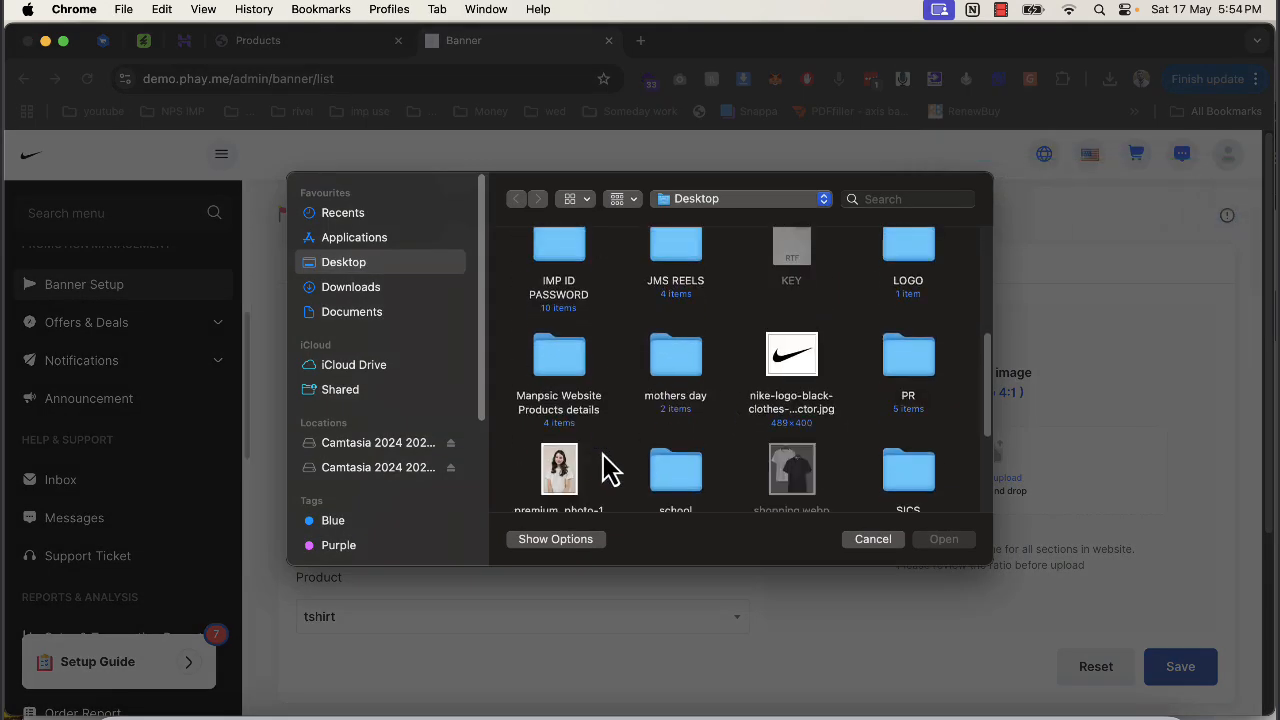
double_click(808, 372)
scroll(620, 455, down, 1)
scroll(649, 463, down, 2)
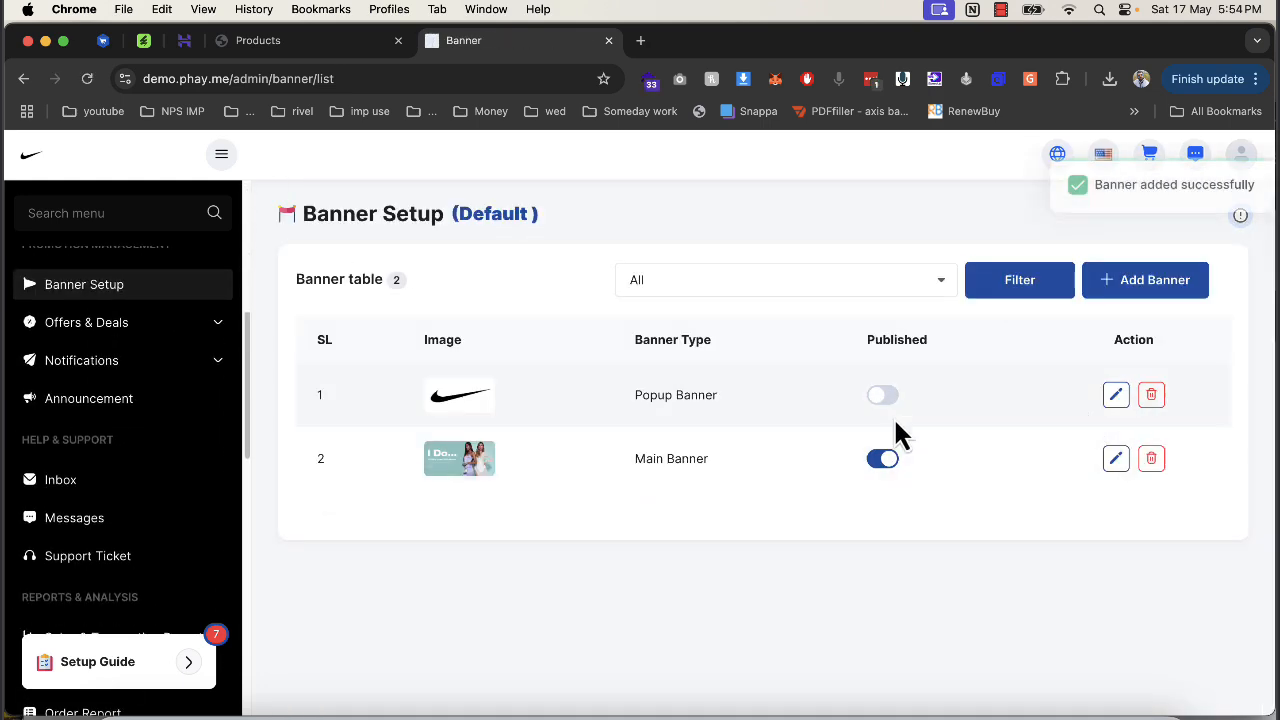
Publish the Nike popup banner and confirm it pops up on the reloaded storefront.
click(886, 400)
click(742, 516)
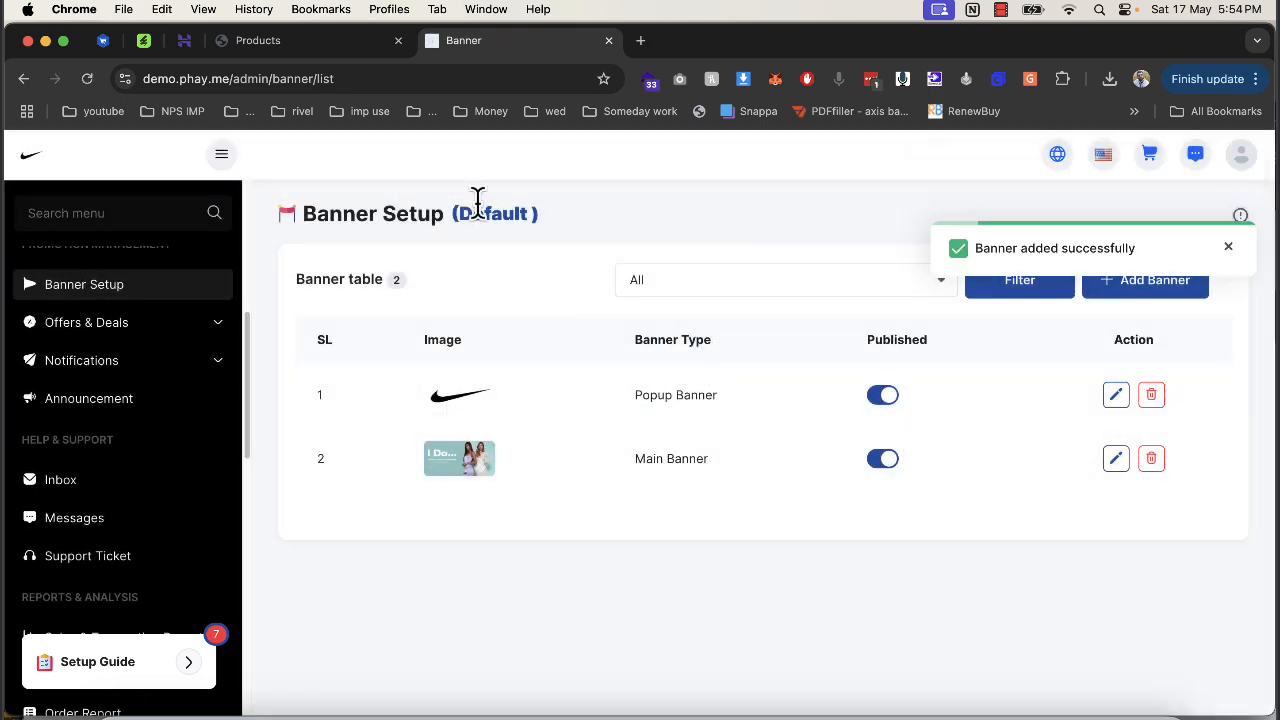
click(293, 44)
key(super+r)
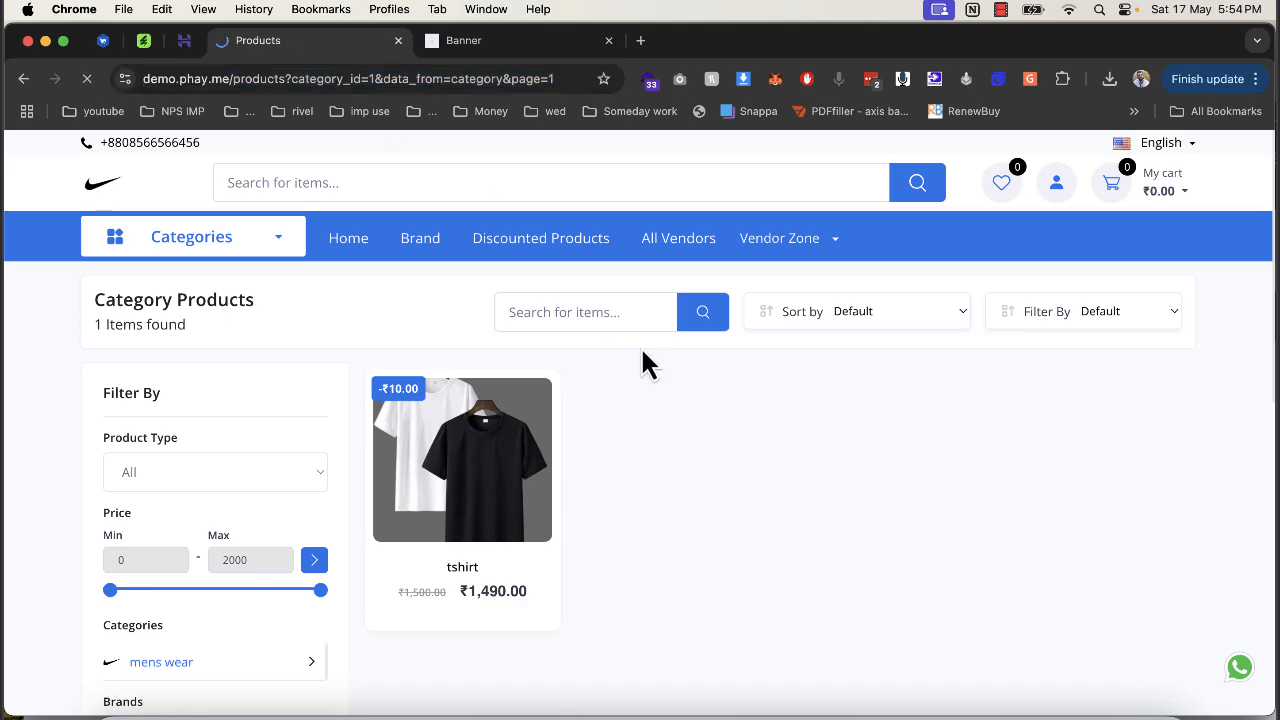
click(115, 198)
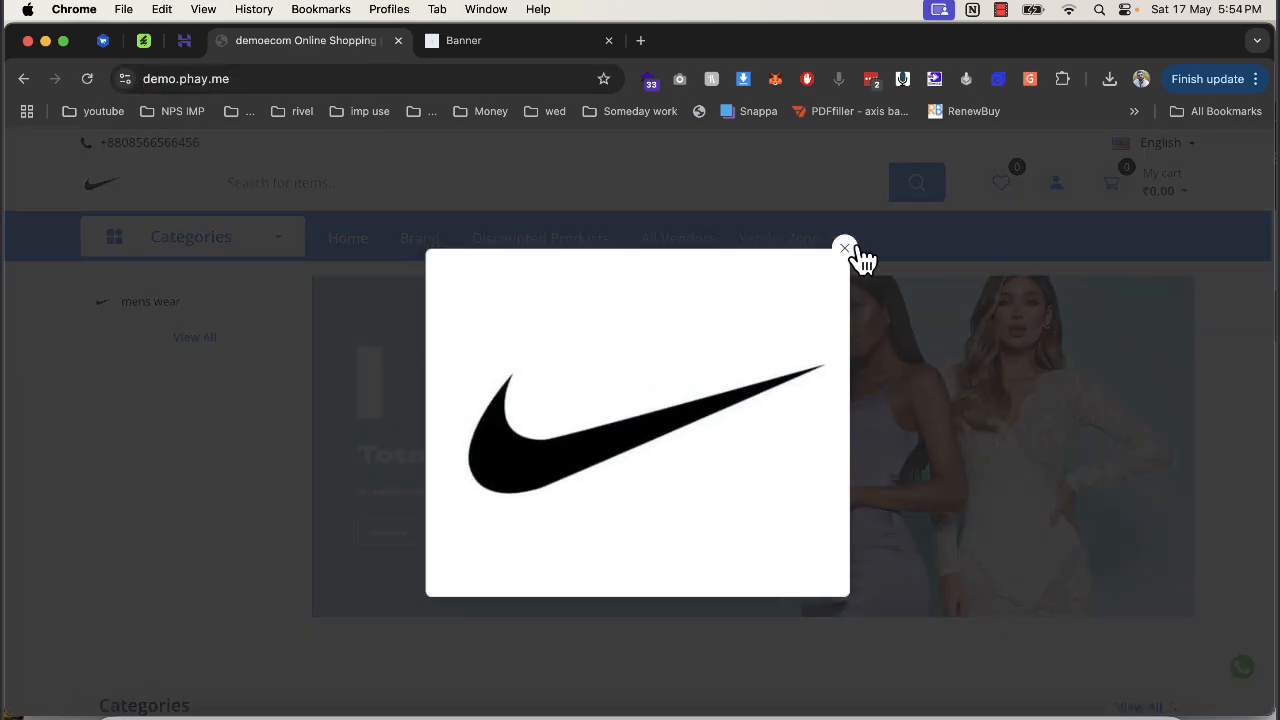
click(845, 248)
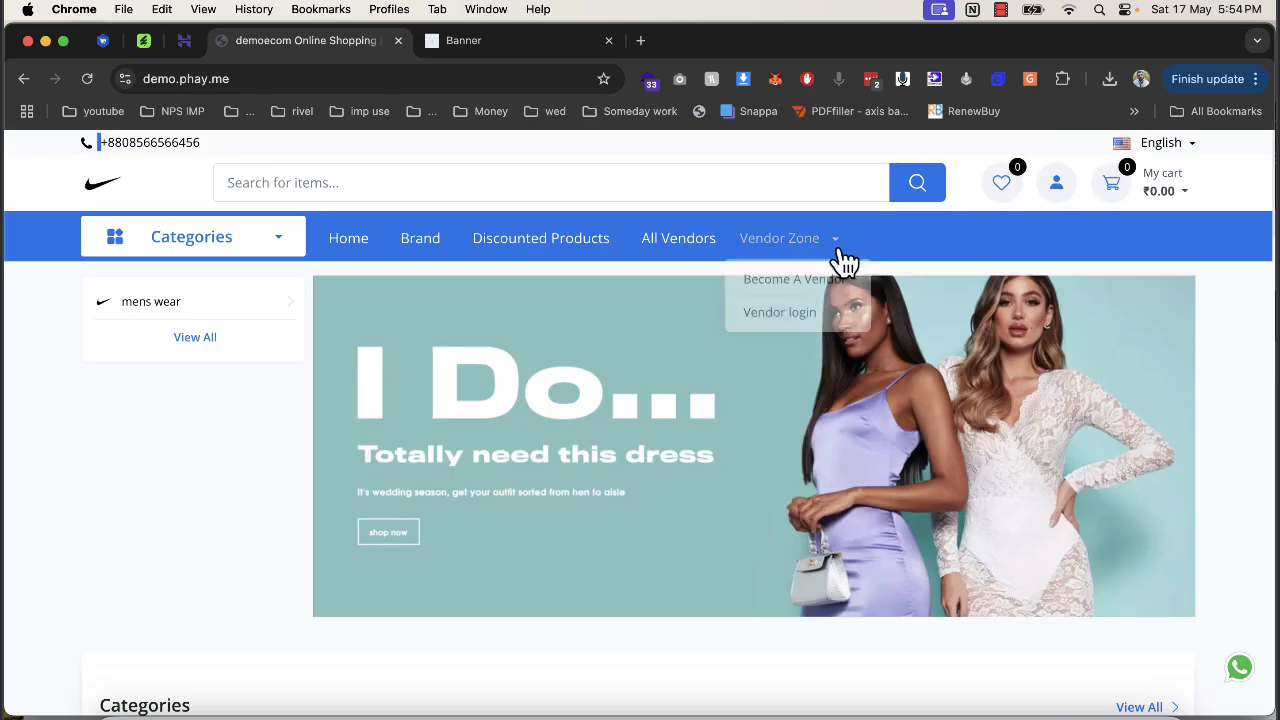
click(90, 80)
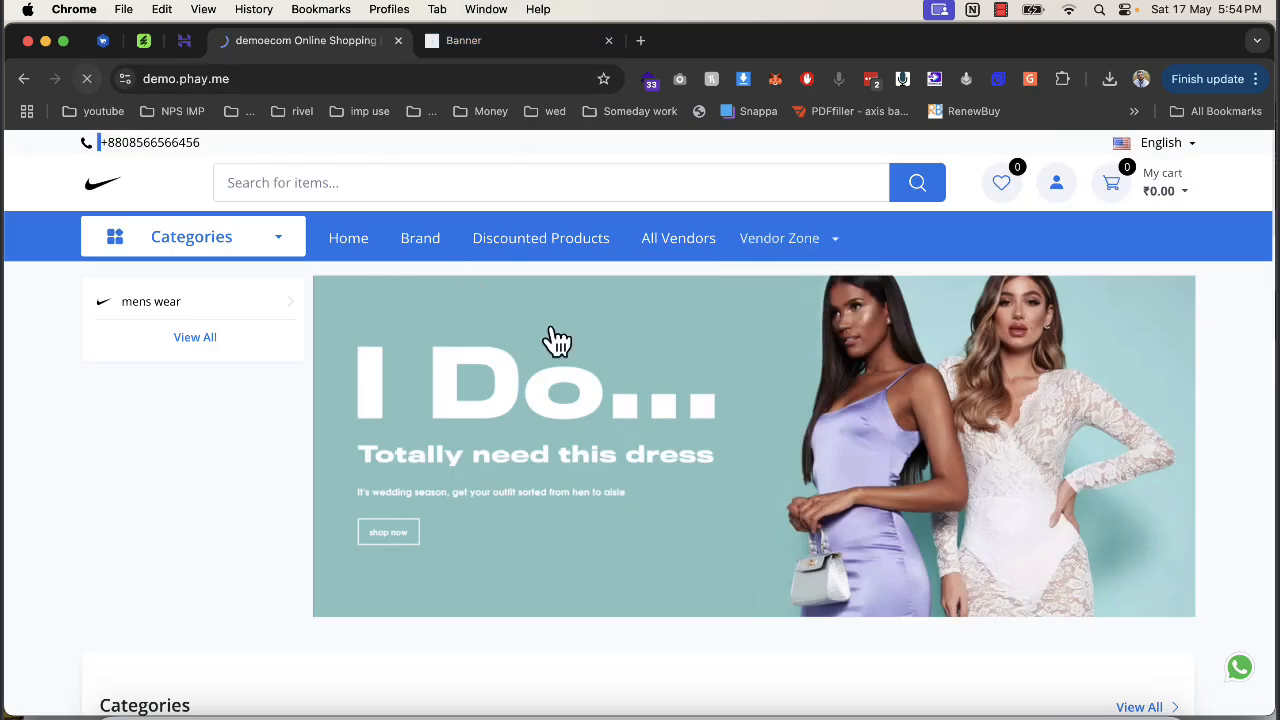
scroll(589, 410, down, 5)
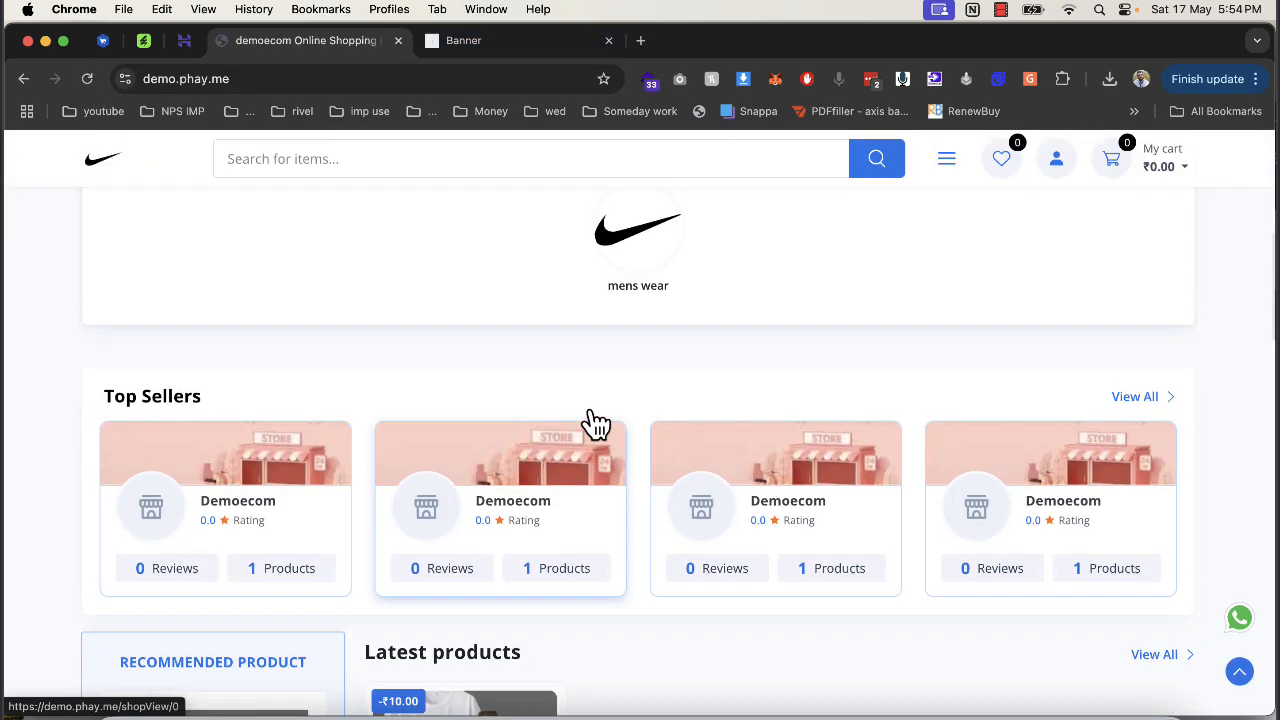
scroll(589, 410, up, 5)
scroll(589, 400, down, 2)
Browse the Offers & Deals pages (Coupon, Flash Deals, Deal Of The Day), glancing at the storefront.
click(540, 42)
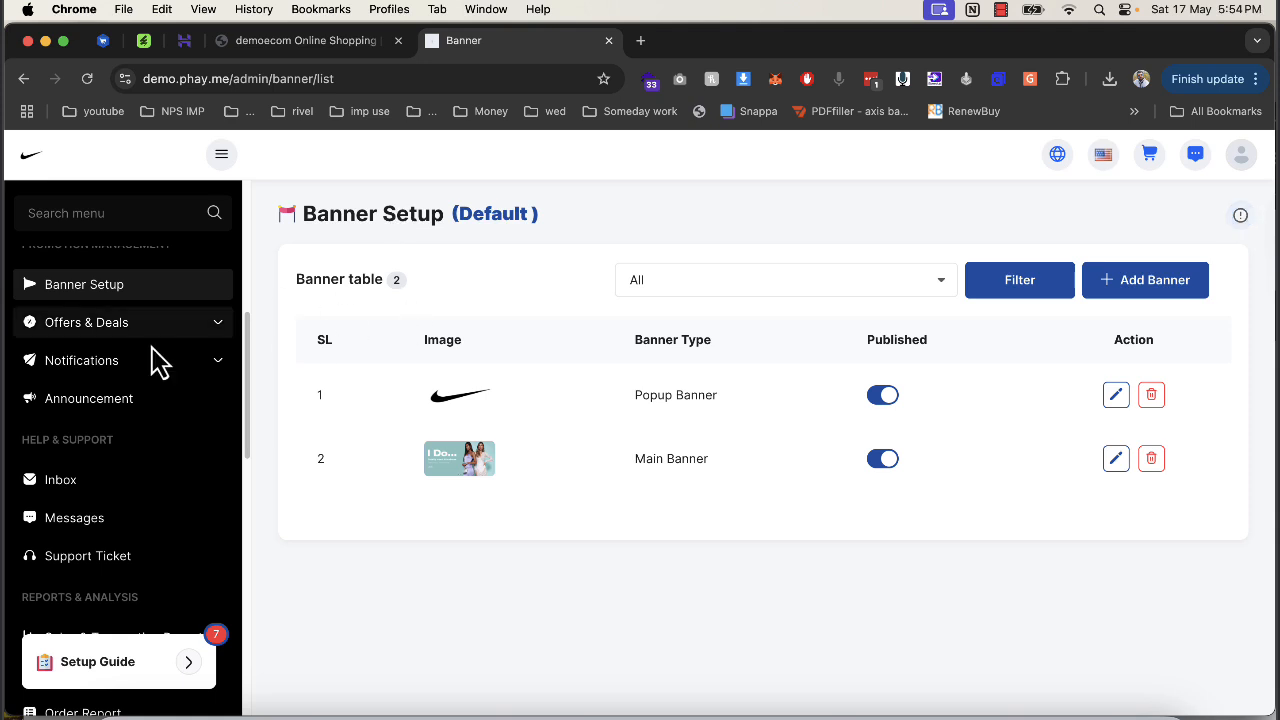
click(200, 327)
click(125, 362)
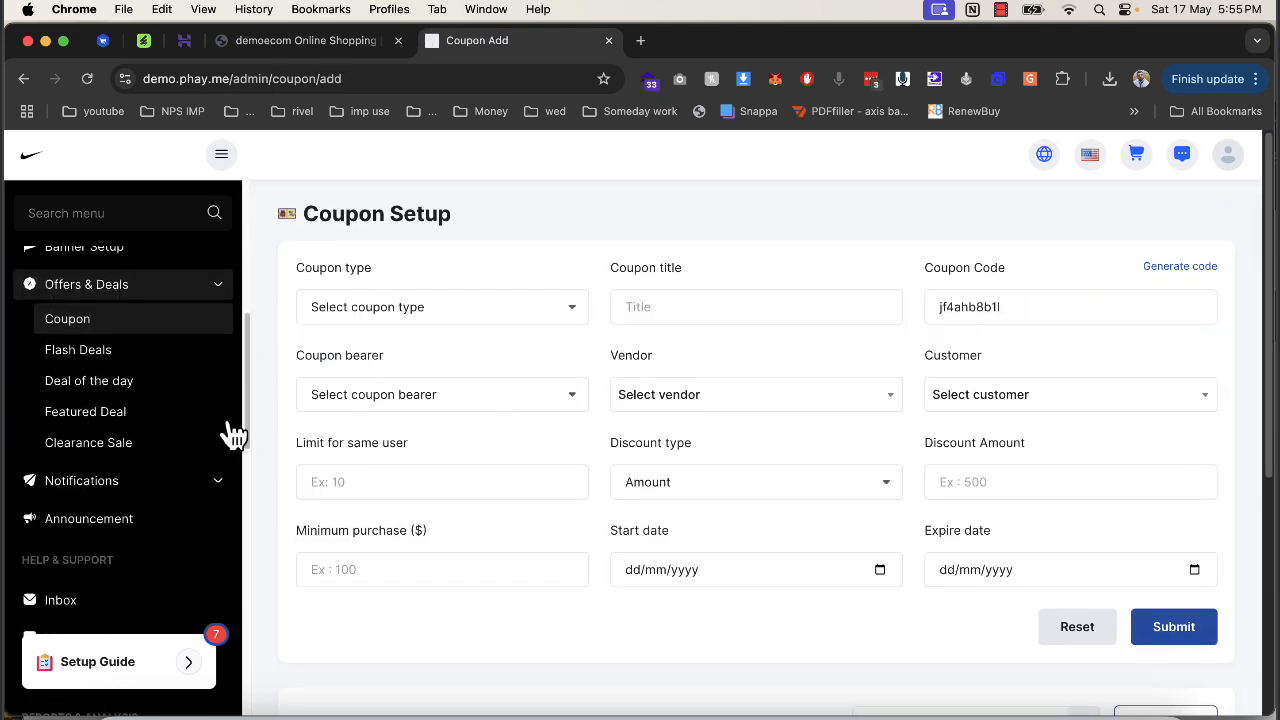
click(185, 362)
click(310, 42)
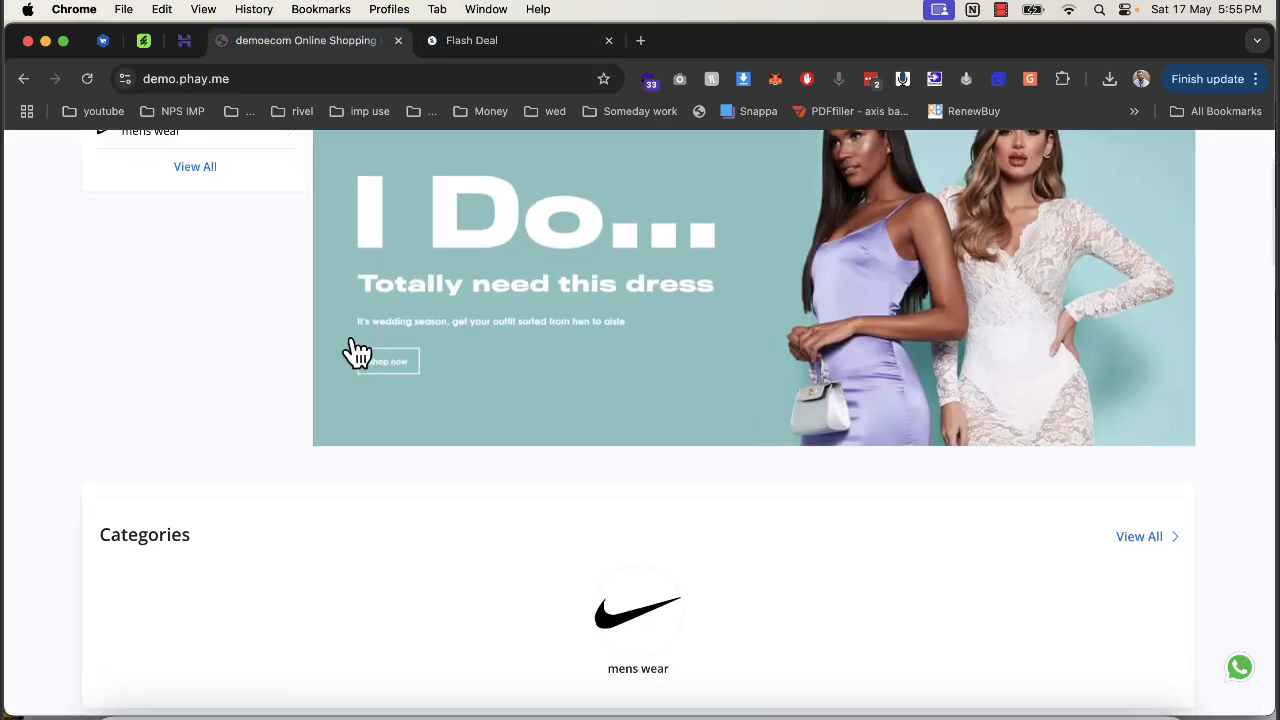
scroll(343, 349, down, 10)
scroll(257, 466, up, 1)
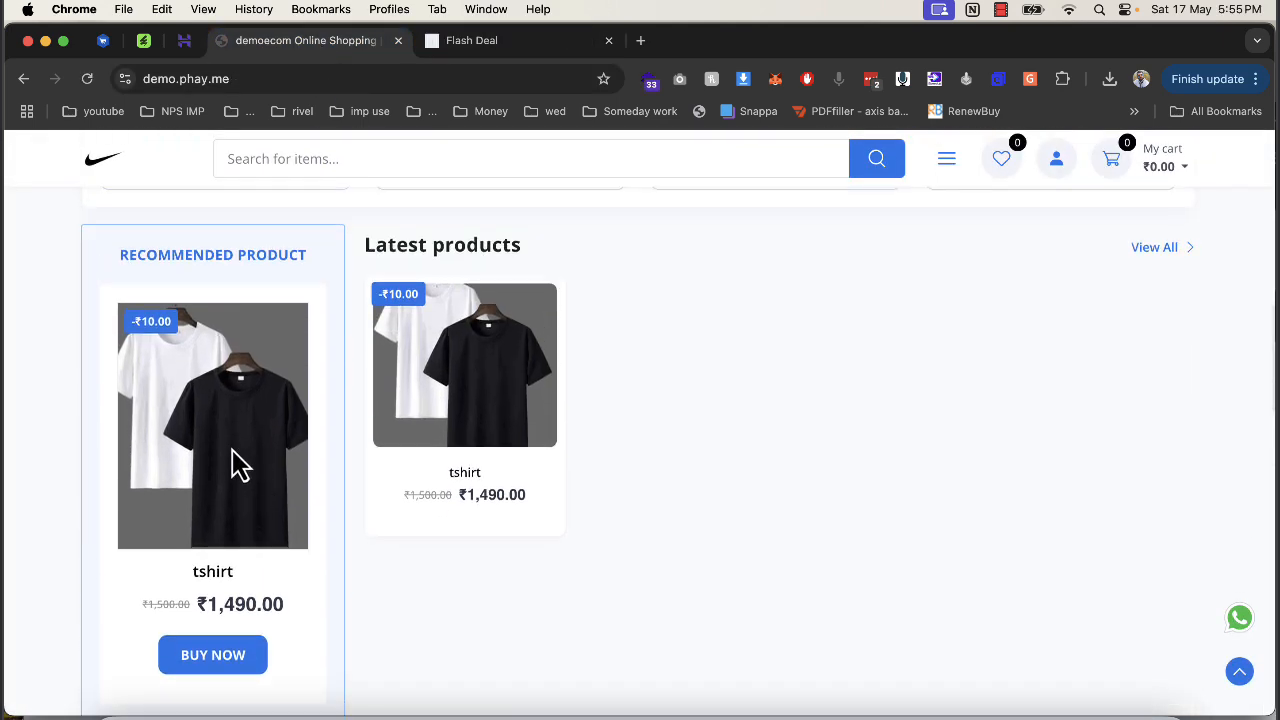
scroll(237, 464, down, 6)
scroll(160, 455, down, 10)
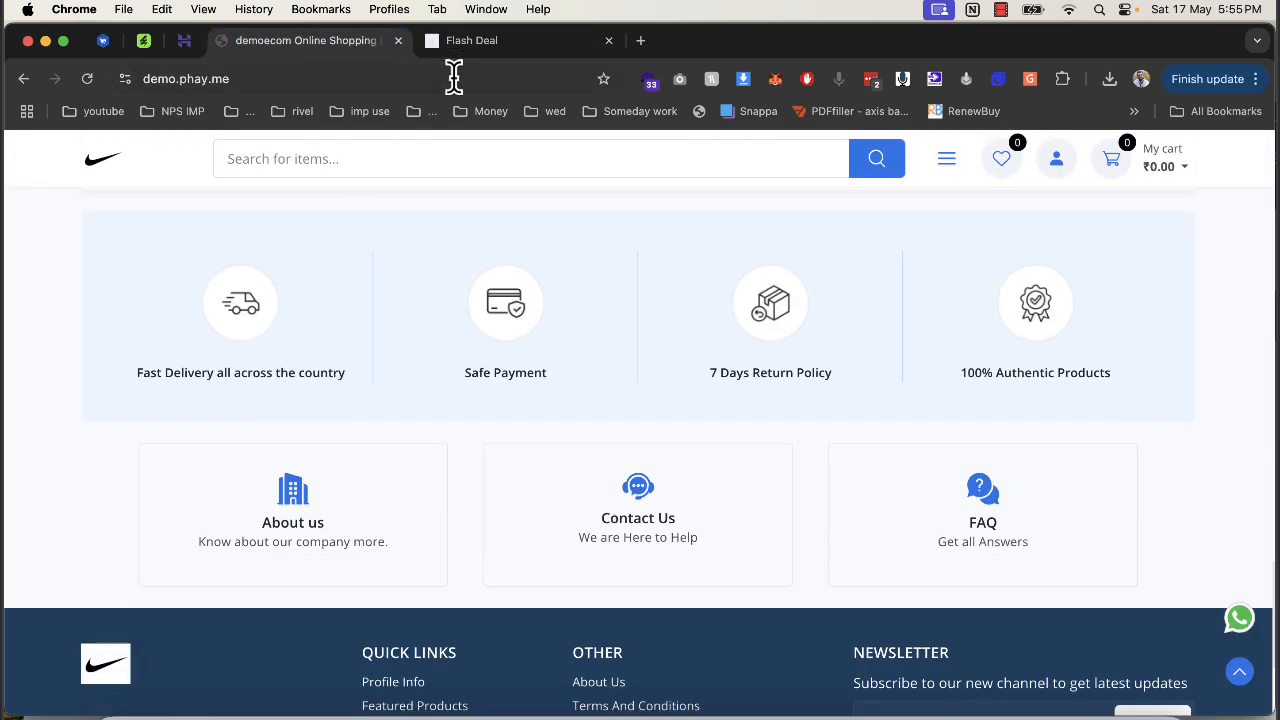
click(470, 41)
click(132, 386)
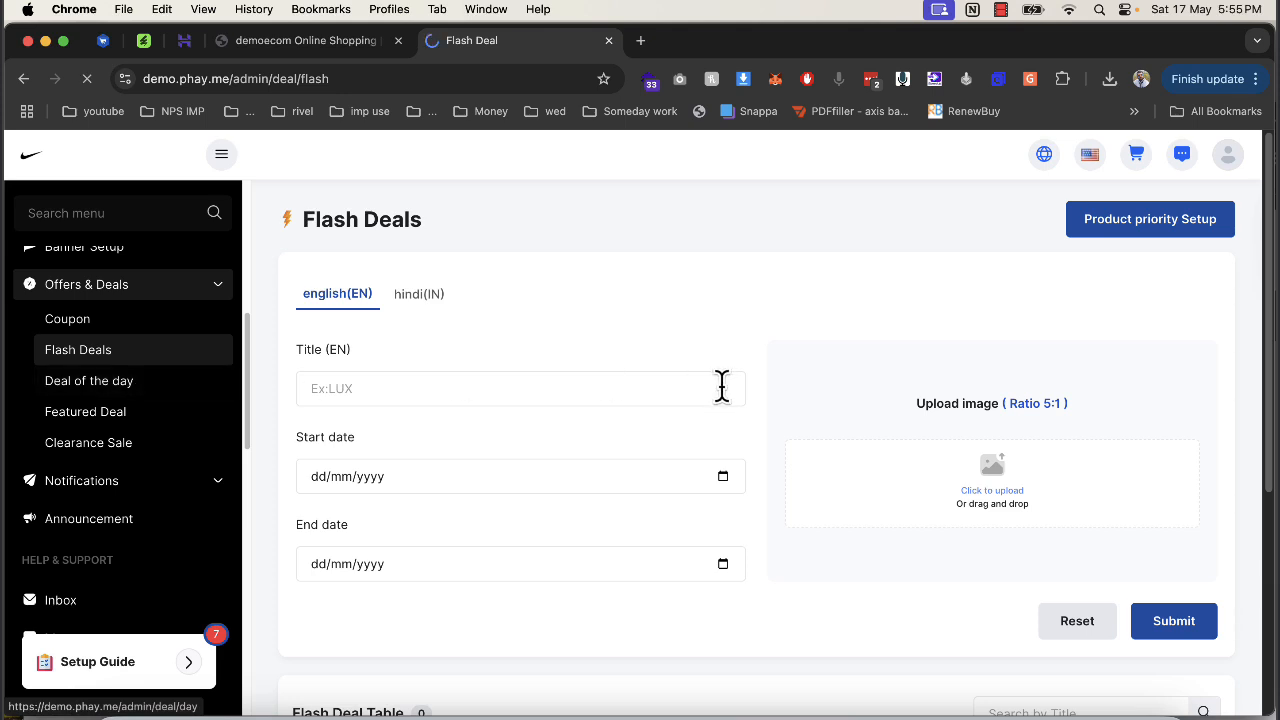
Create a Deal of the Day titled xmas with the tshirt product and submit it.
click(429, 377)
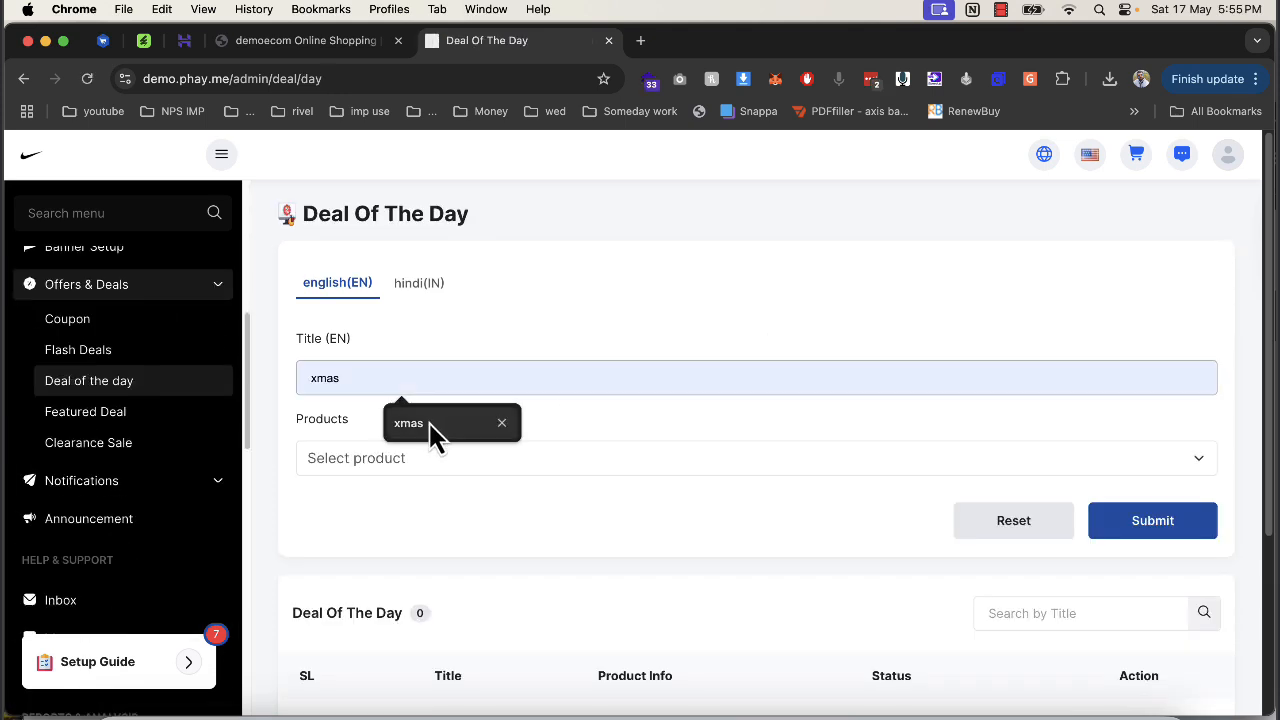
click(430, 465)
click(420, 592)
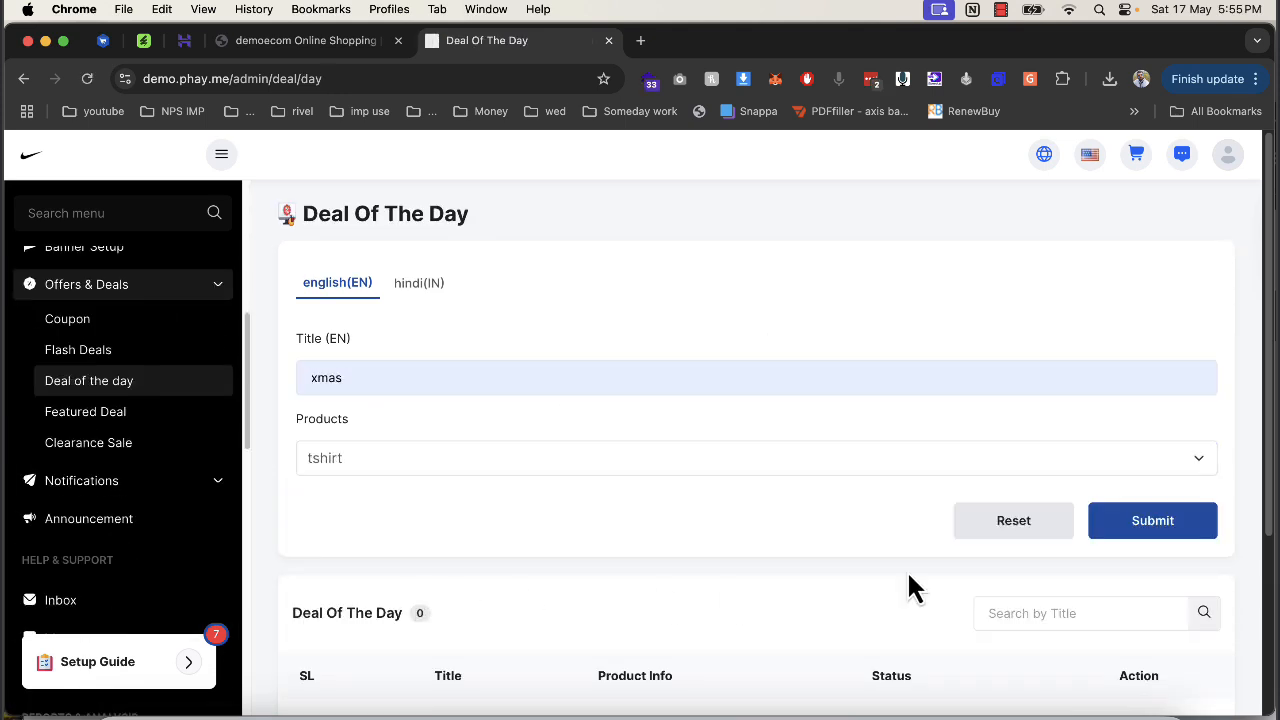
click(1170, 525)
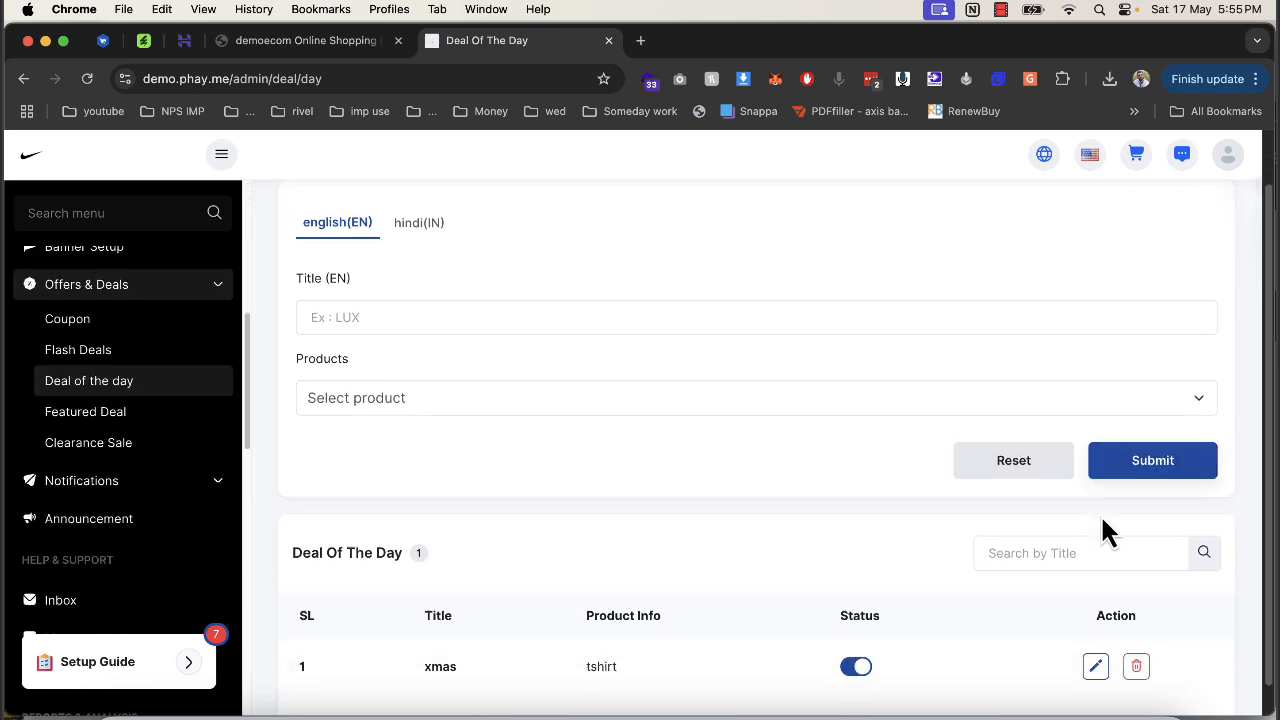
Check the xmas deal on the storefront homepage, then return to the admin Deal Of The Day page.
click(322, 40)
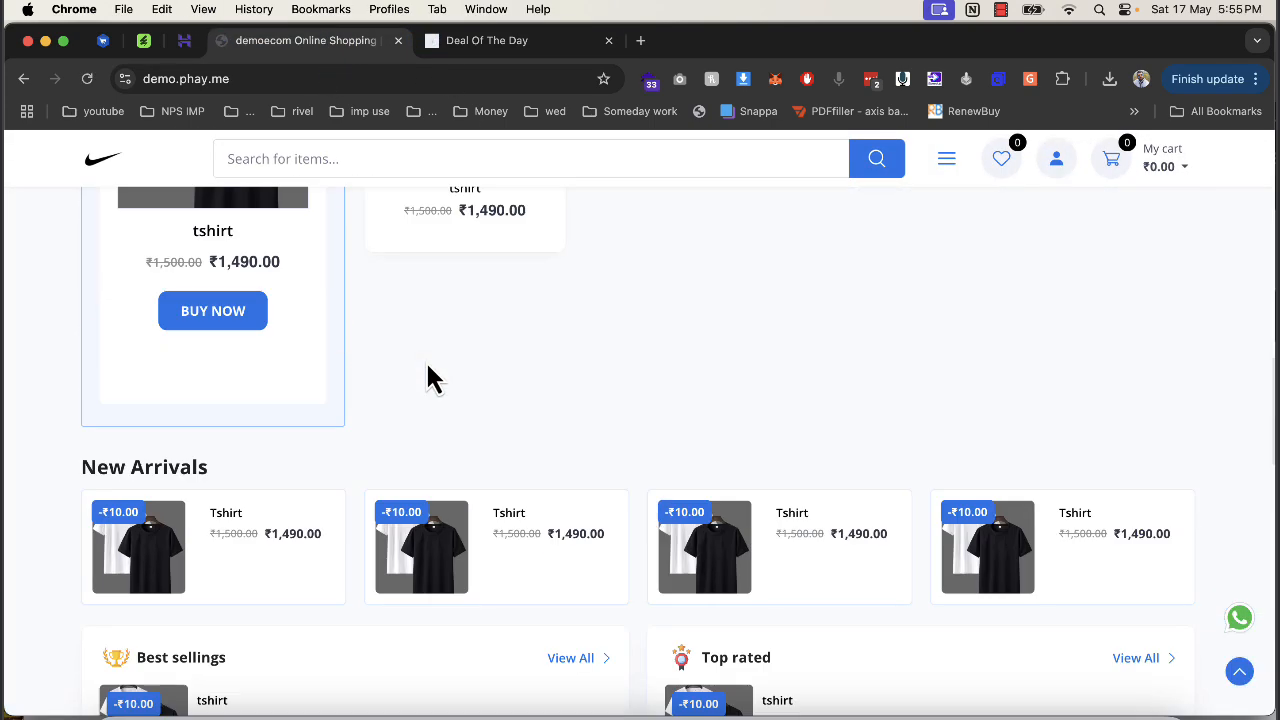
scroll(428, 368, up, 7)
scroll(428, 370, down, 3)
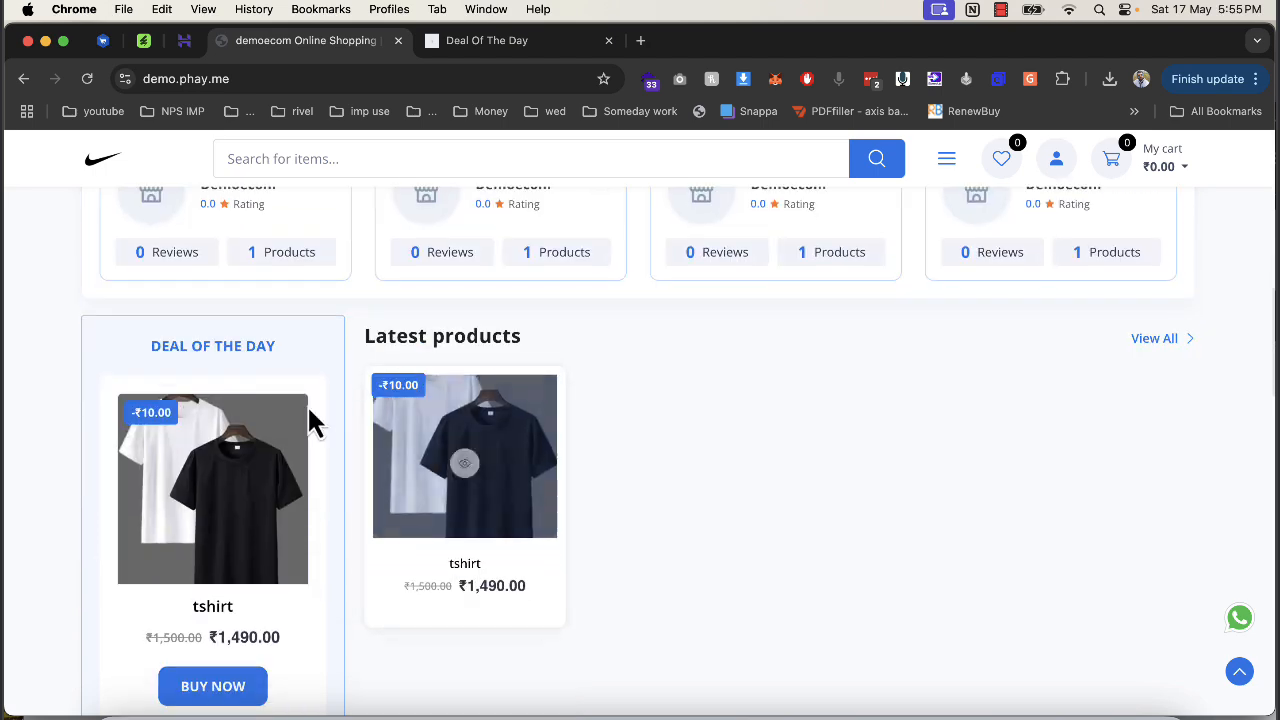
click(443, 42)
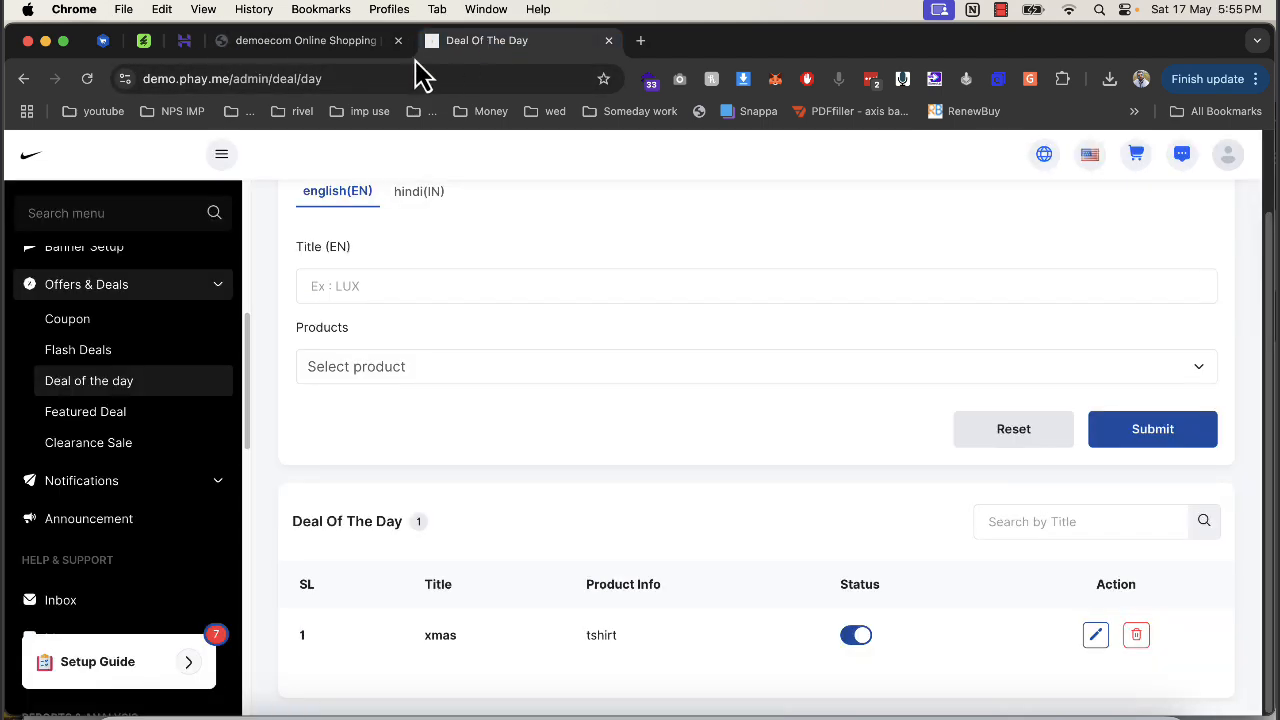
click(310, 42)
scroll(509, 403, up, 5)
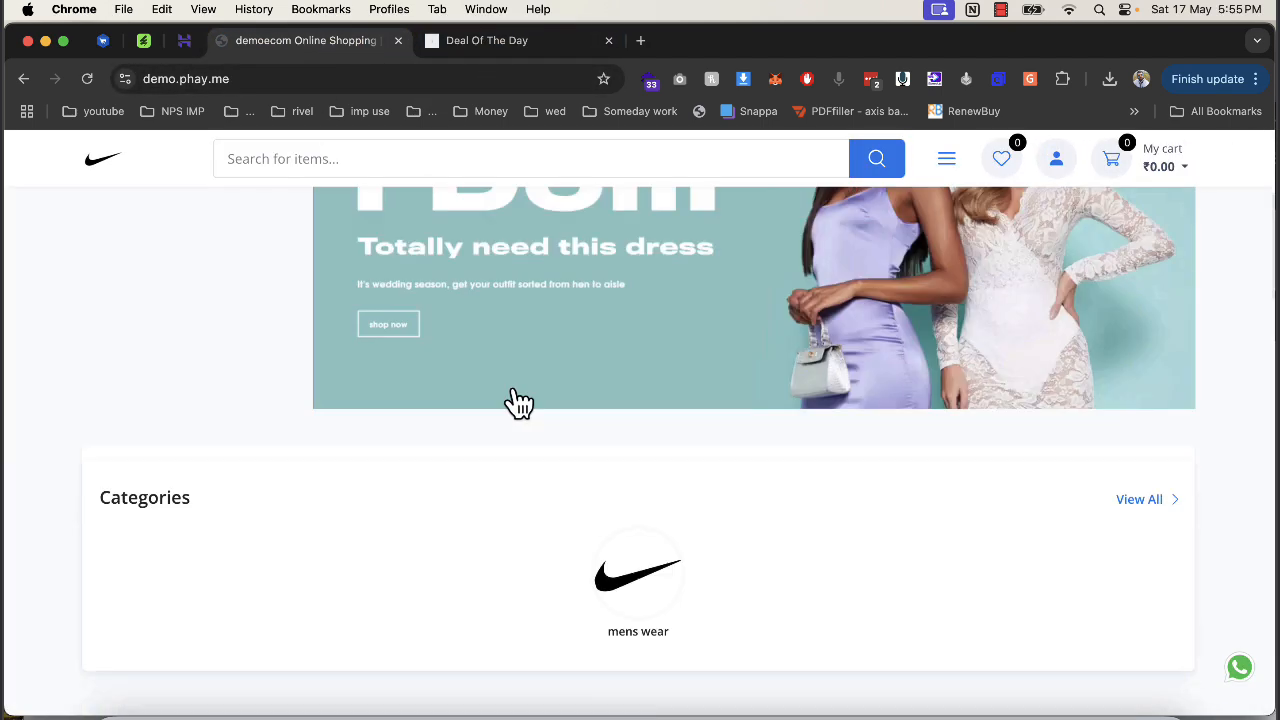
scroll(634, 363, down, 5)
click(512, 42)
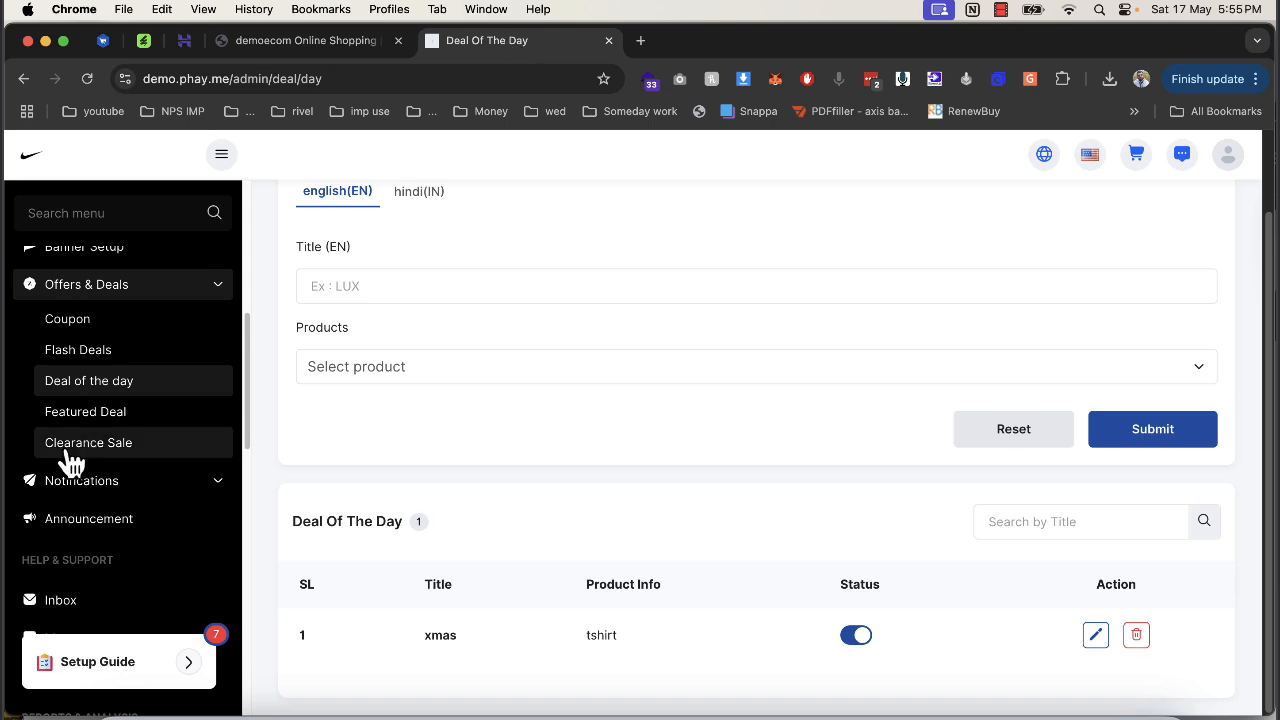
Pass through Feature Deal and Send Notification to Announcement Setup and set background colour #d32222.
click(118, 423)
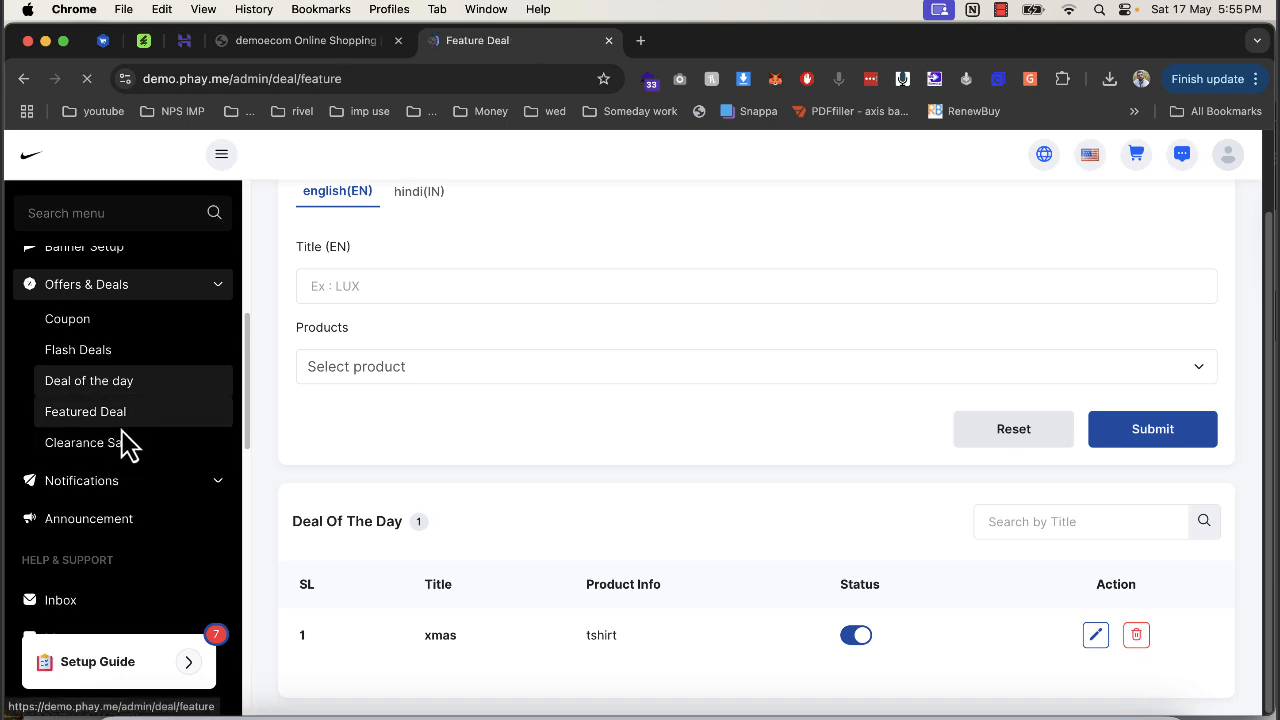
click(128, 482)
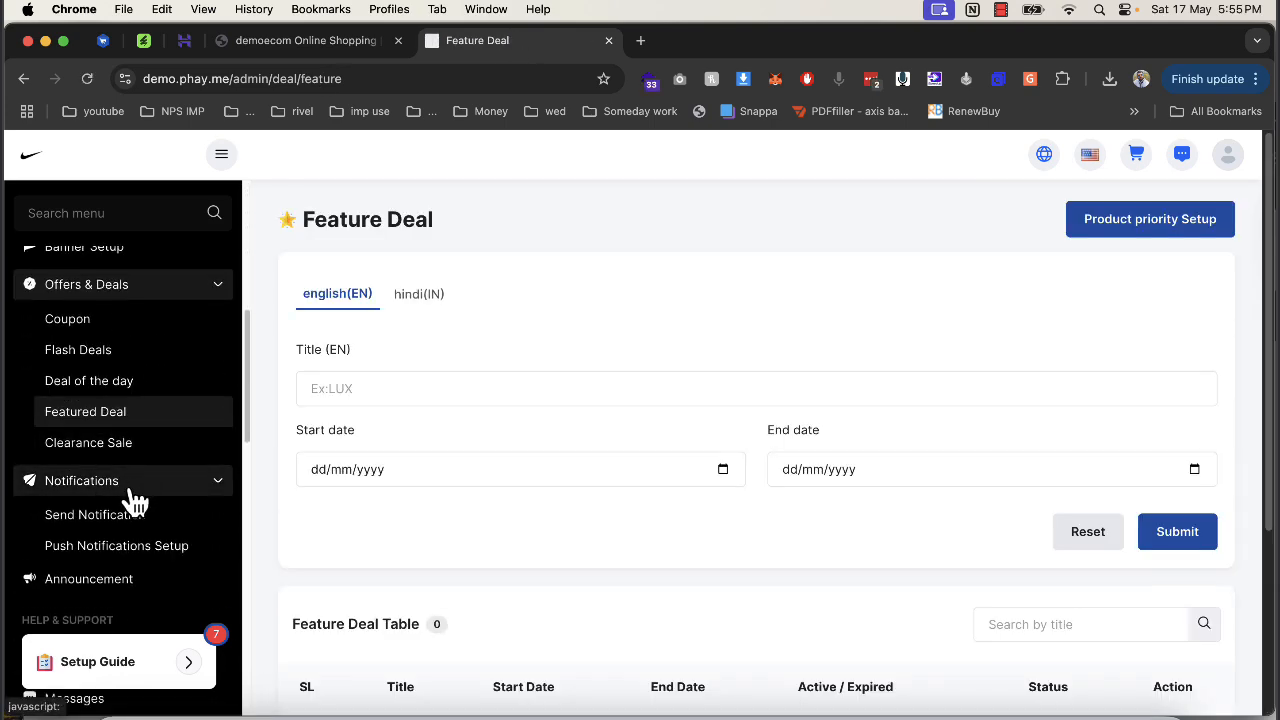
click(118, 516)
scroll(143, 520, down, 5)
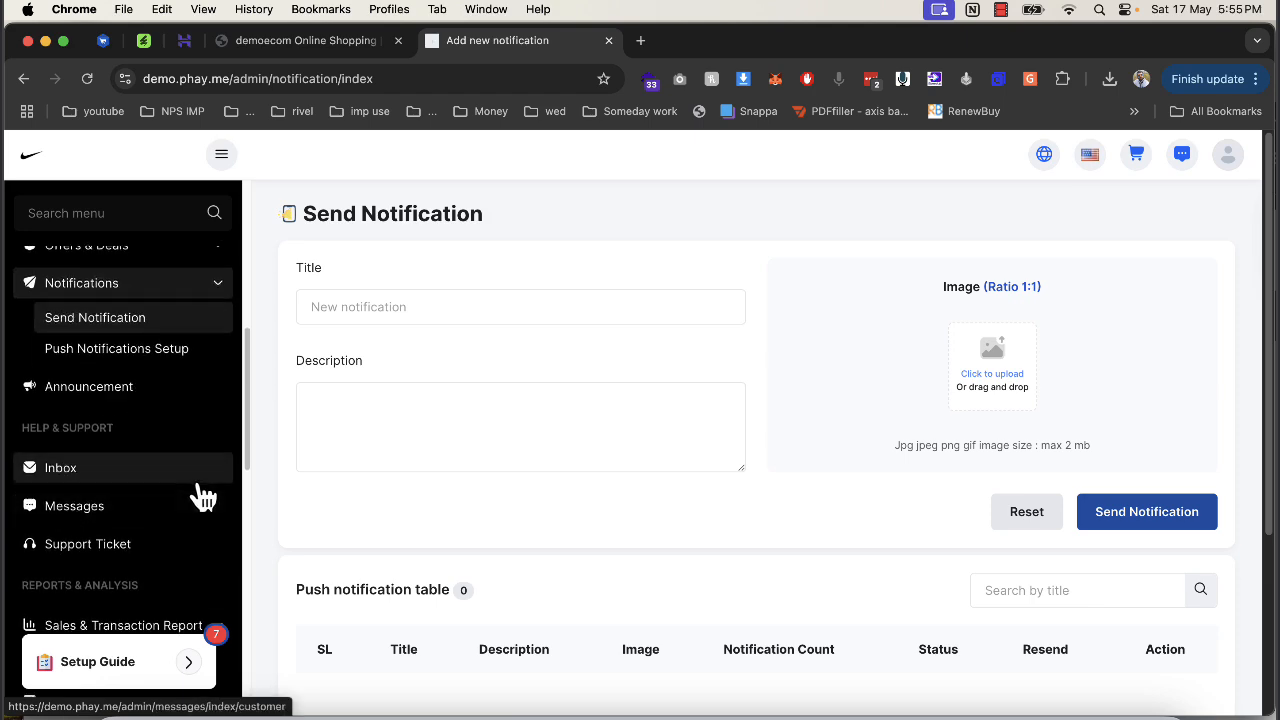
scroll(115, 300, up, 2)
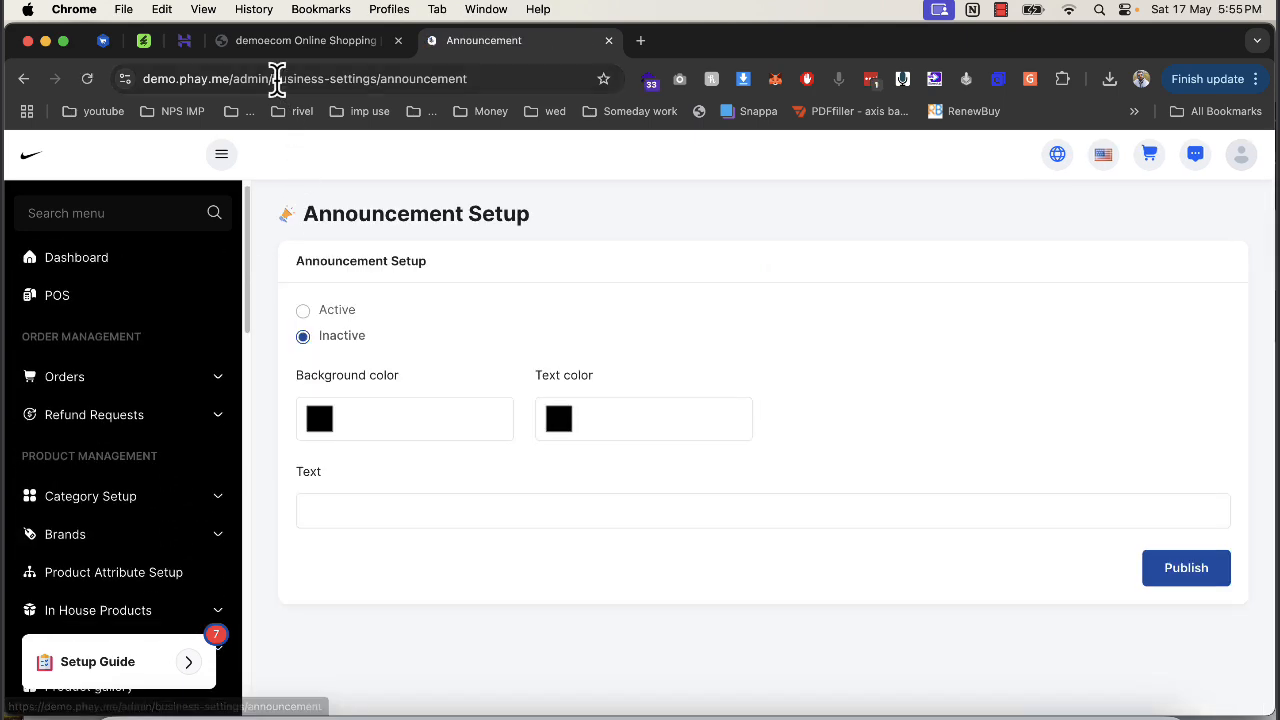
click(283, 43)
click(485, 45)
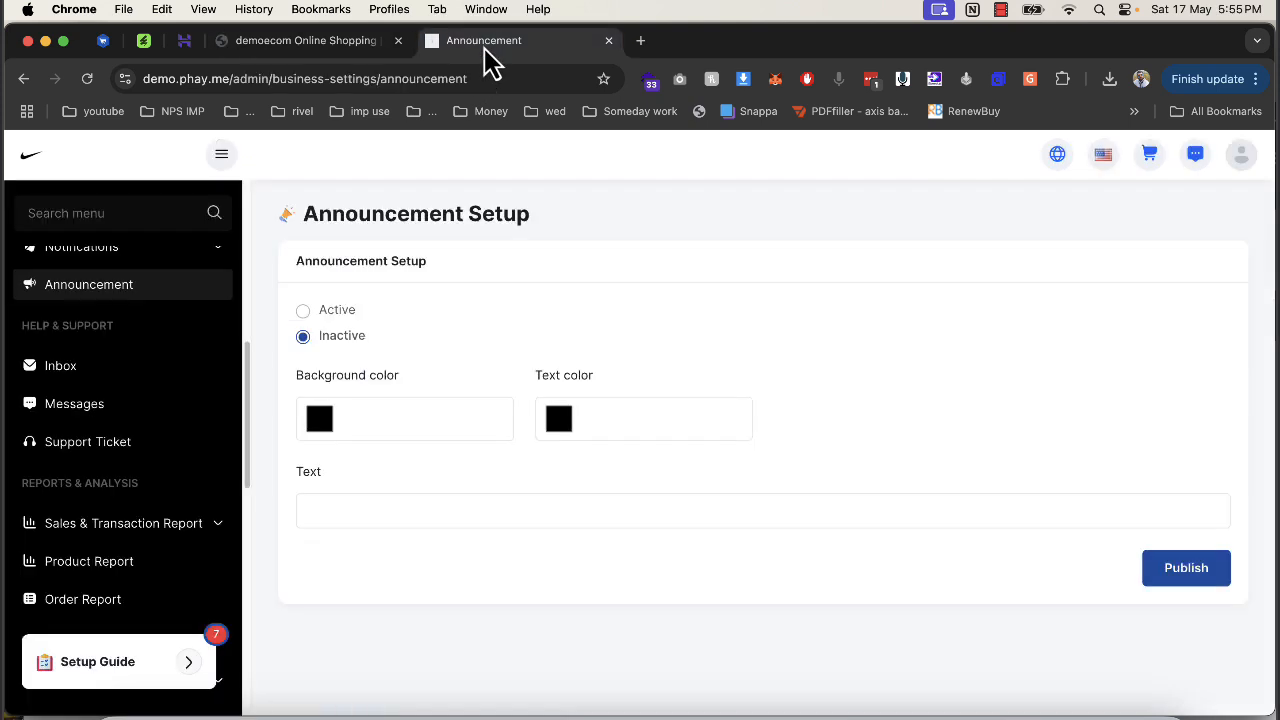
click(320, 420)
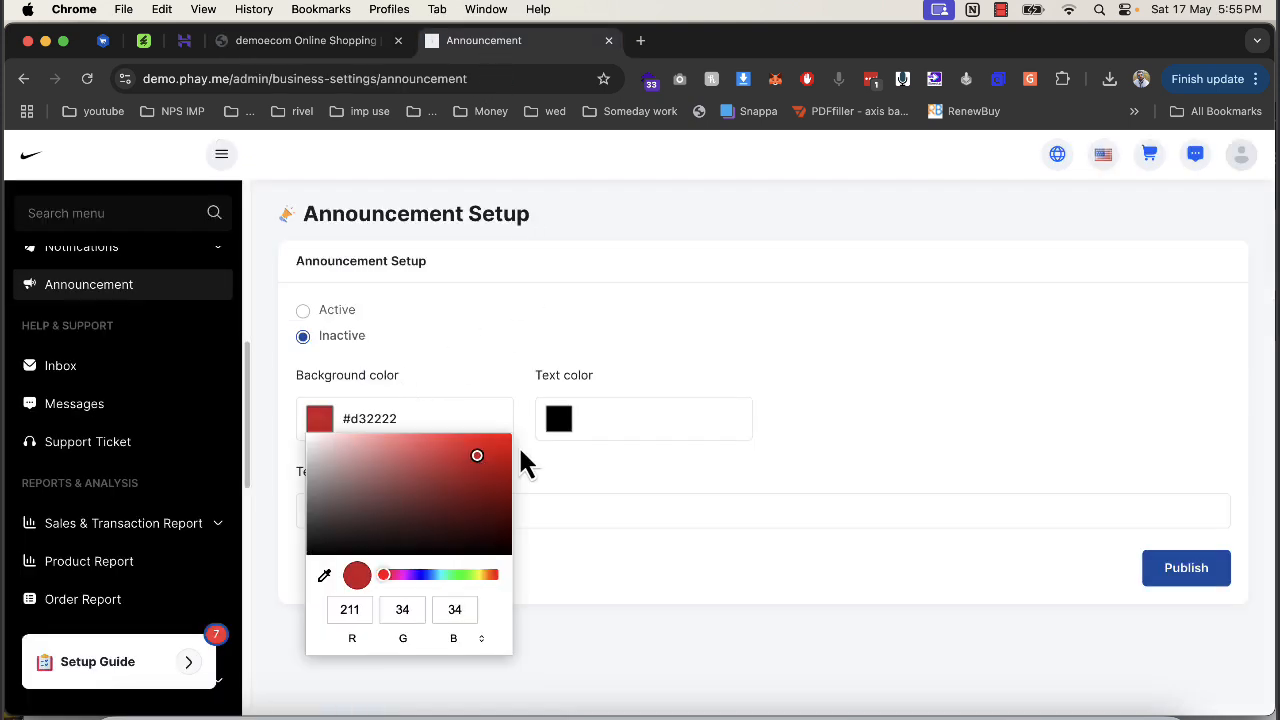
Set announcement text colour #e9e2e2, text asdasda, and mark it Active.
click(562, 425)
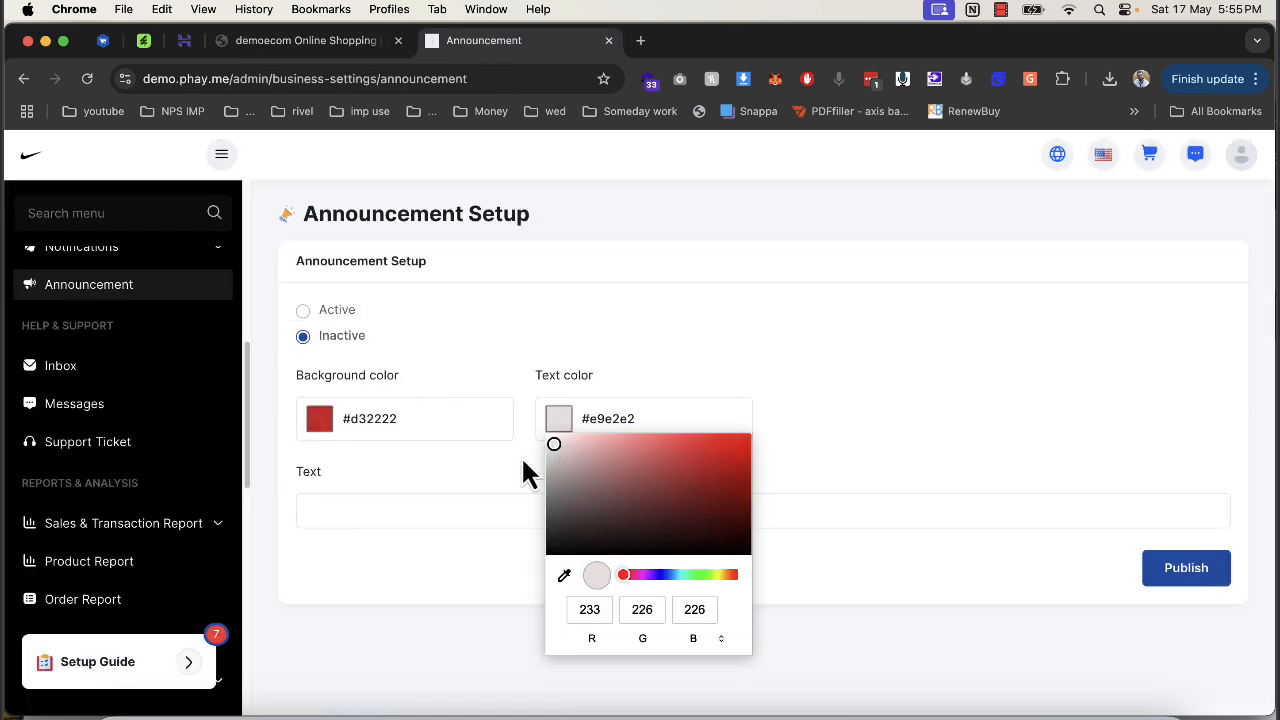
click(440, 512)
text(asdasda)
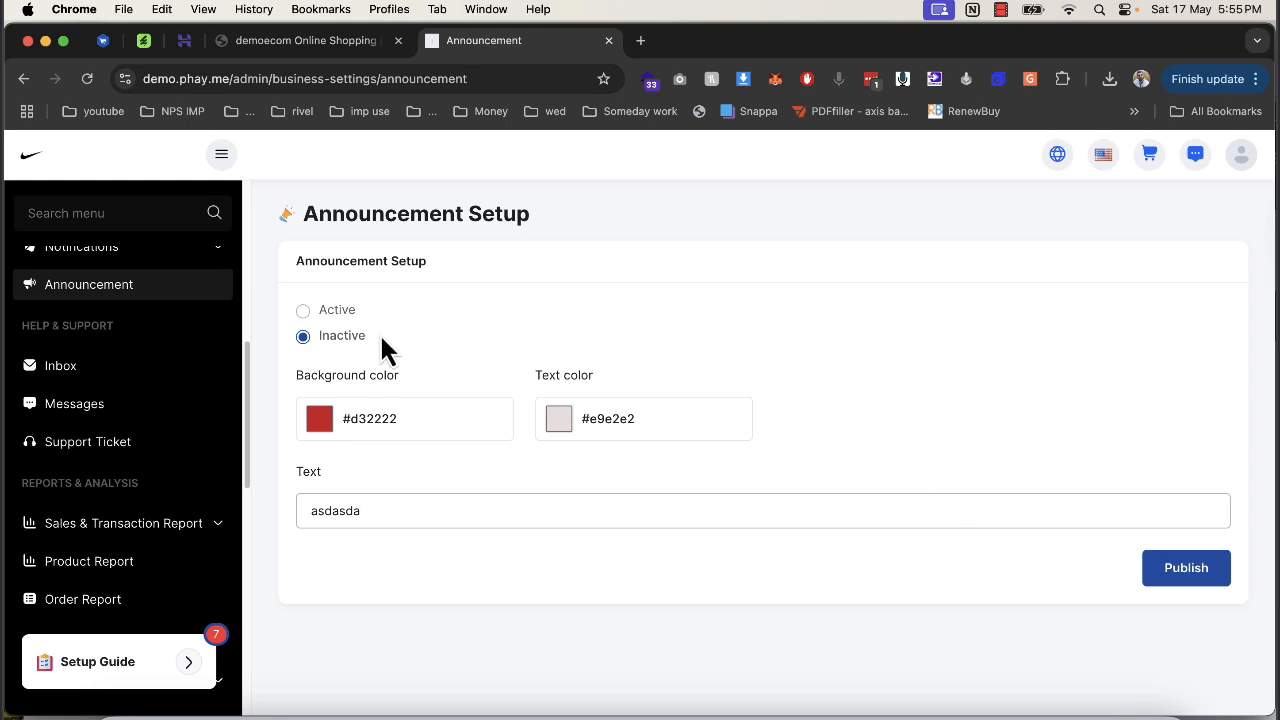
click(302, 311)
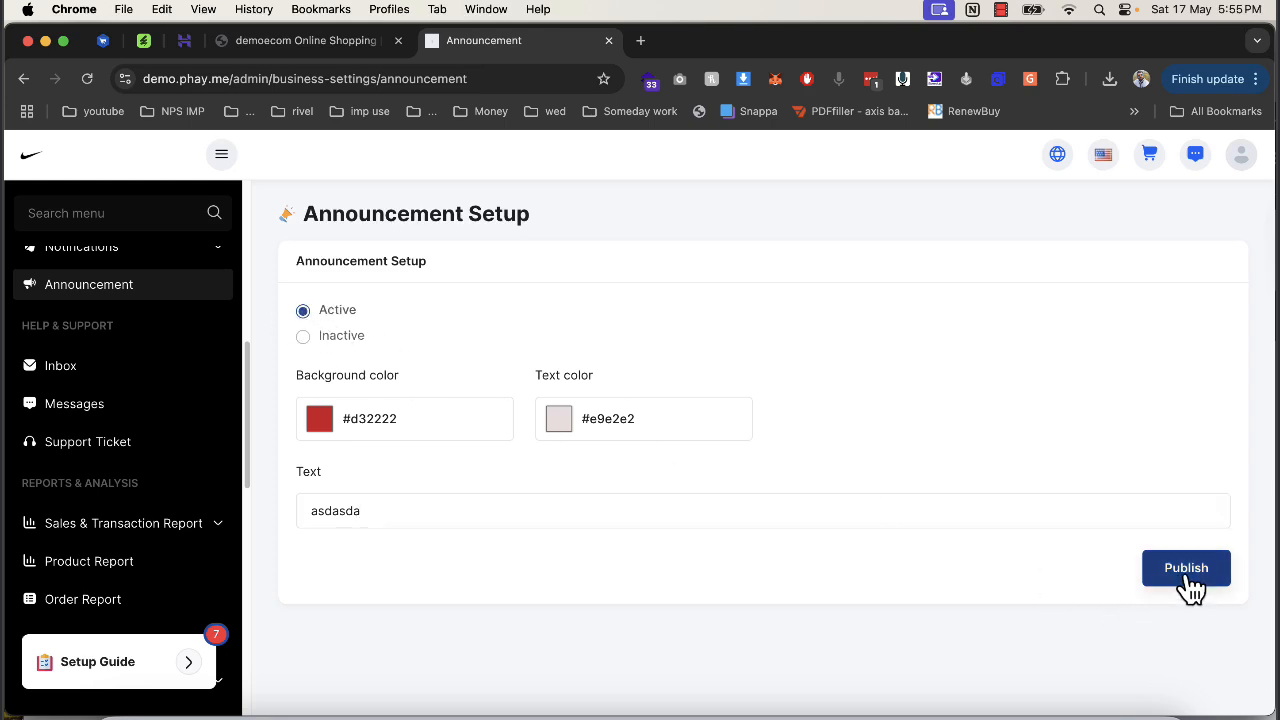
Check the red announcement bar on the storefront, then return to Announcement Setup.
click(345, 45)
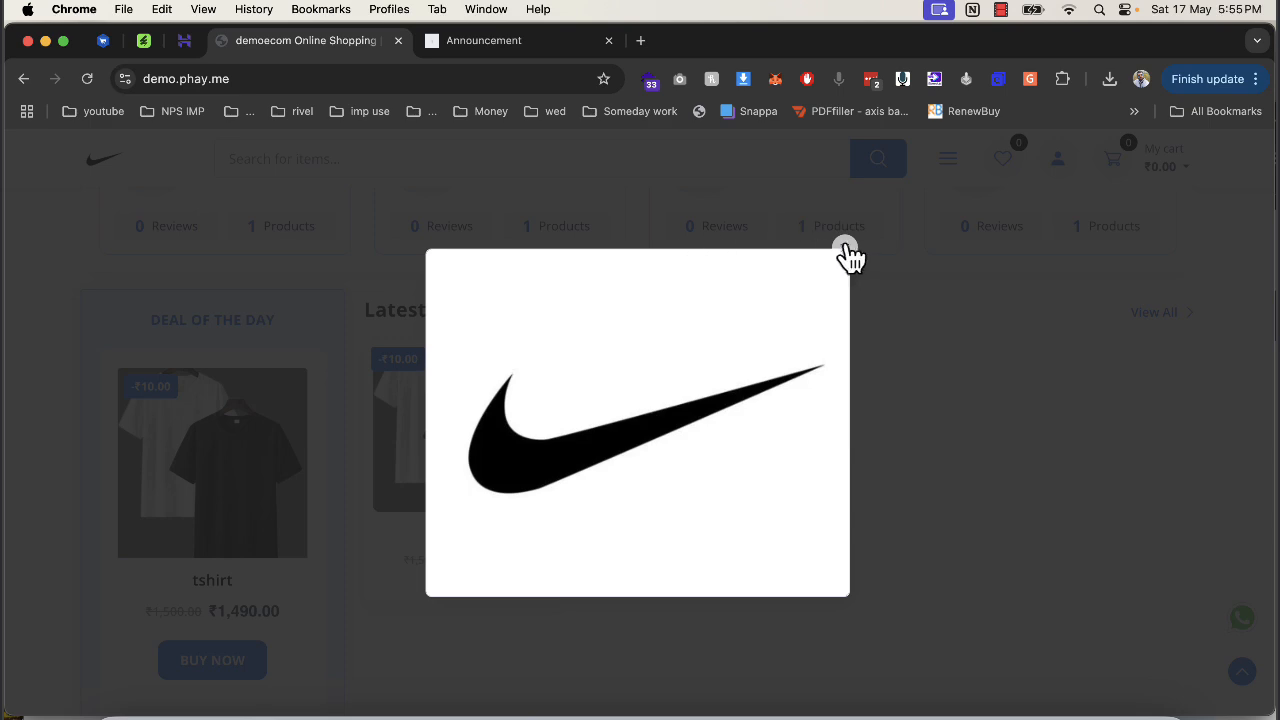
click(845, 248)
scroll(710, 320, up, 5)
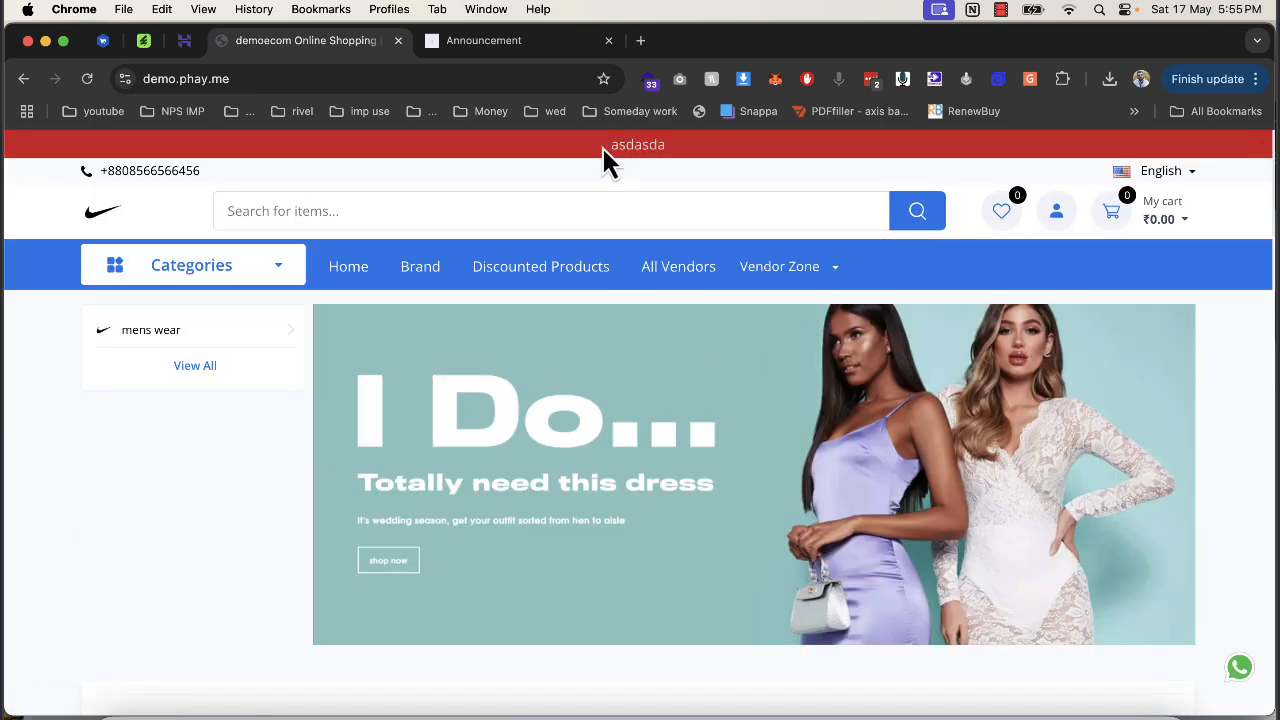
click(503, 44)
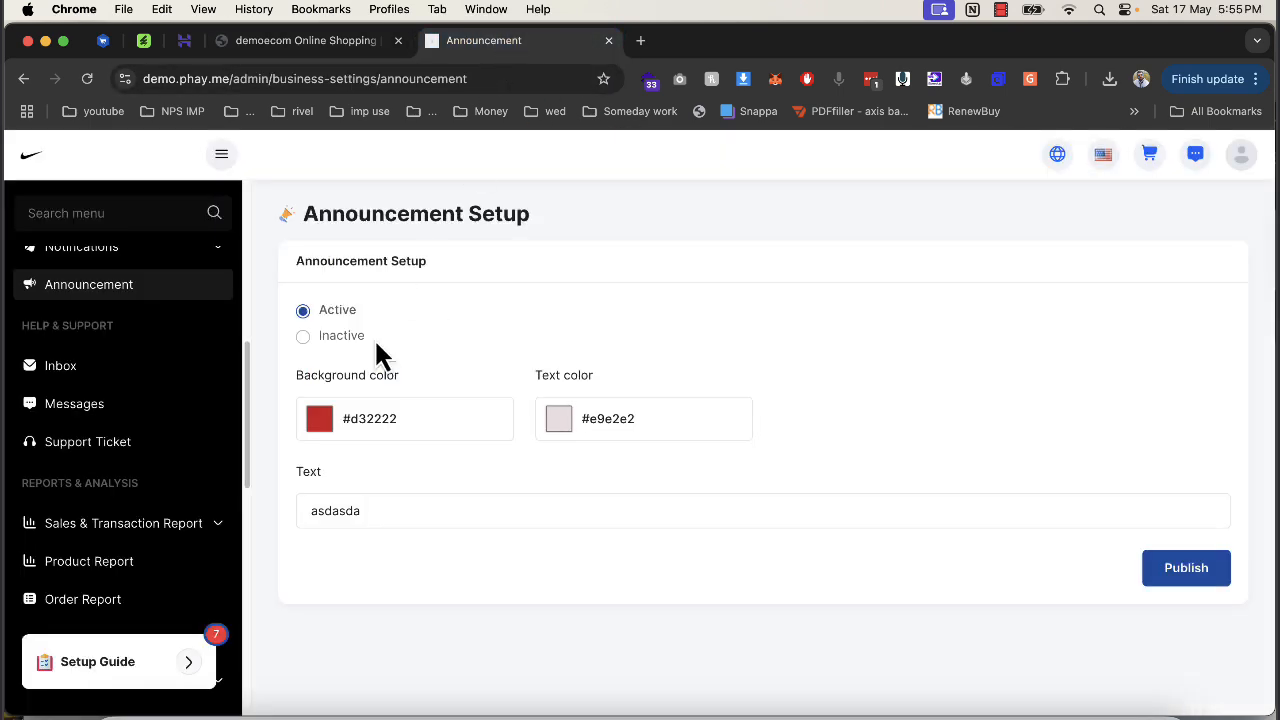
scroll(135, 305, up, 2)
Open Notifications > Push Notifications Setup and scroll through the message settings.
click(112, 266)
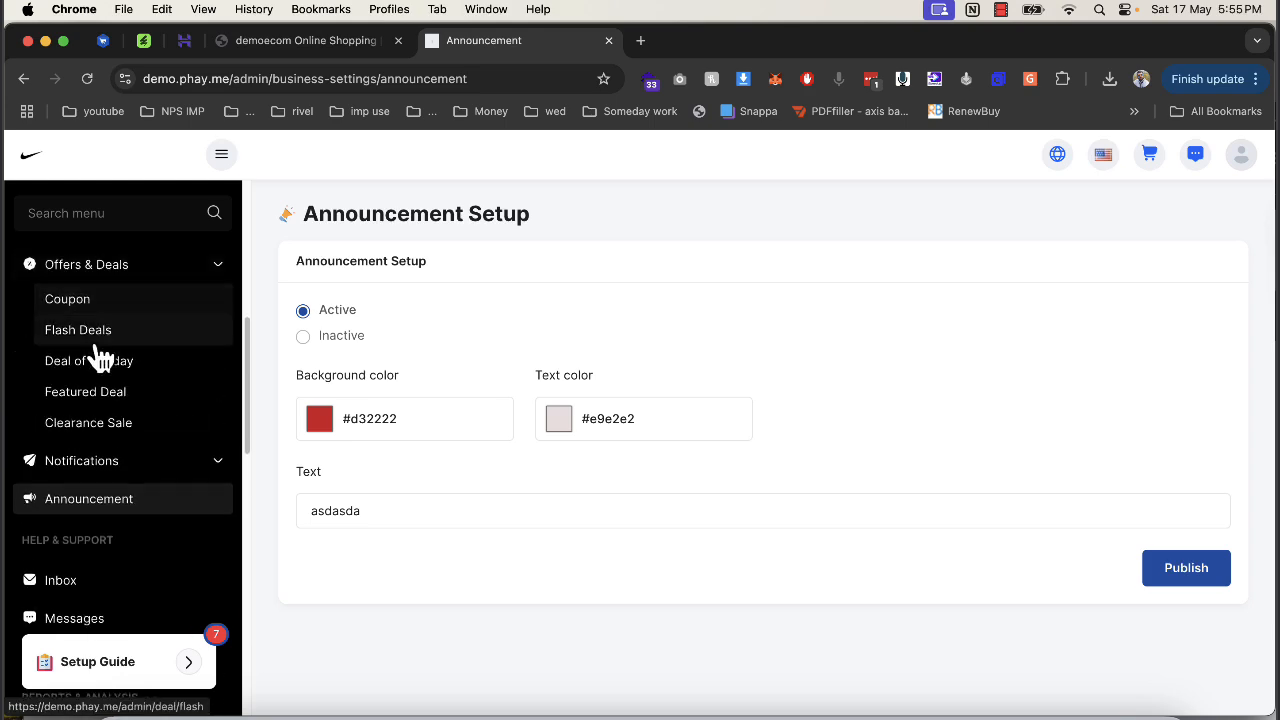
click(105, 462)
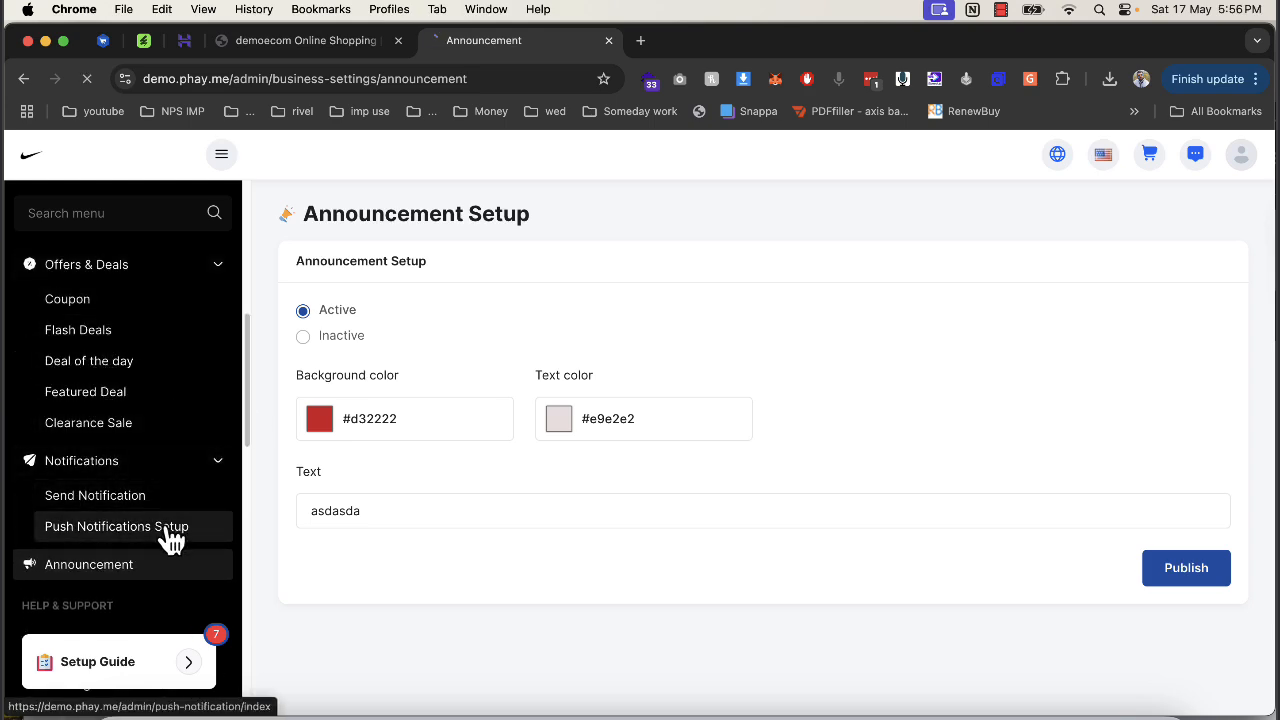
click(163, 528)
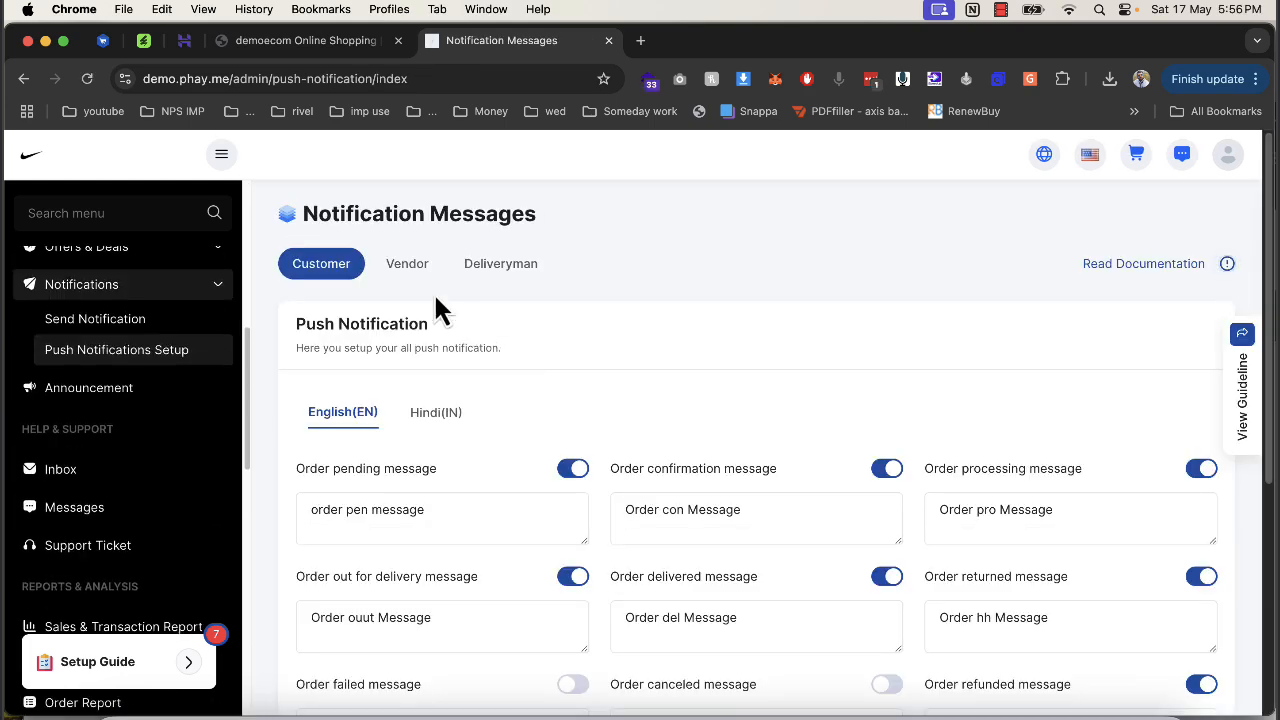
scroll(443, 400, down, 5)
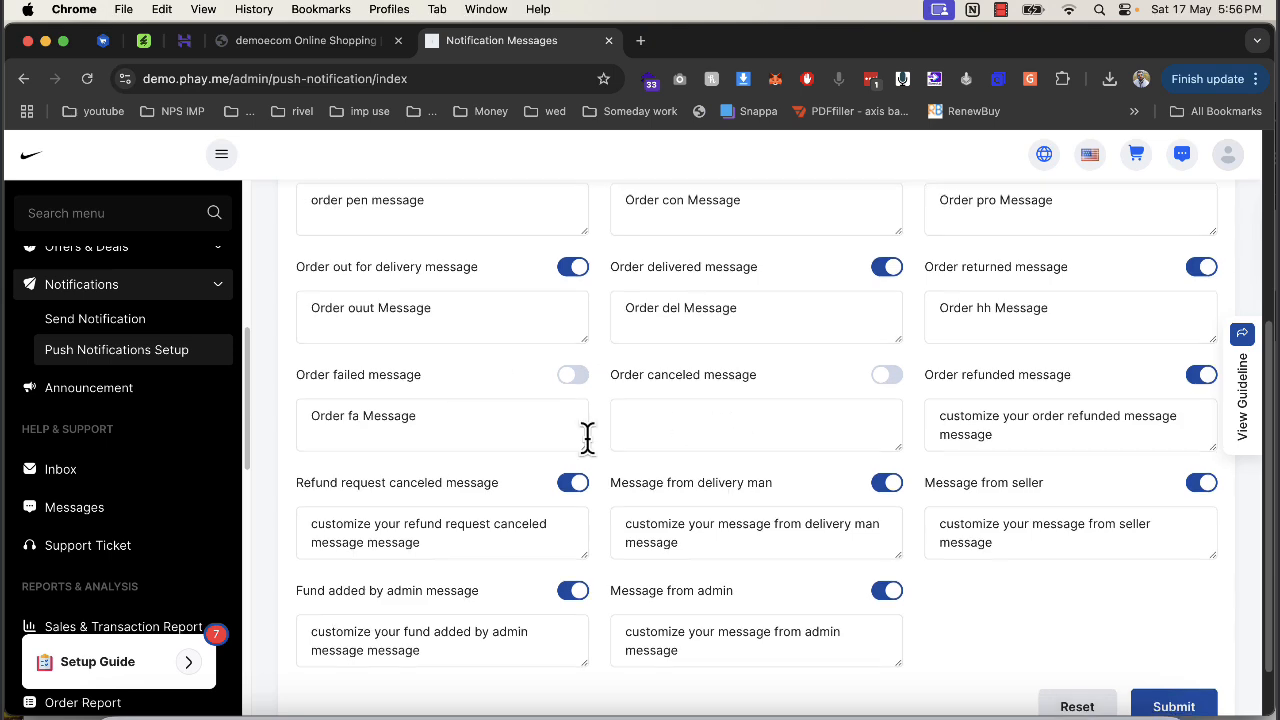
scroll(590, 445, down, 1)
scroll(594, 453, up, 5)
View the Vendor notification messages and the placeholder notice, then close it.
click(406, 282)
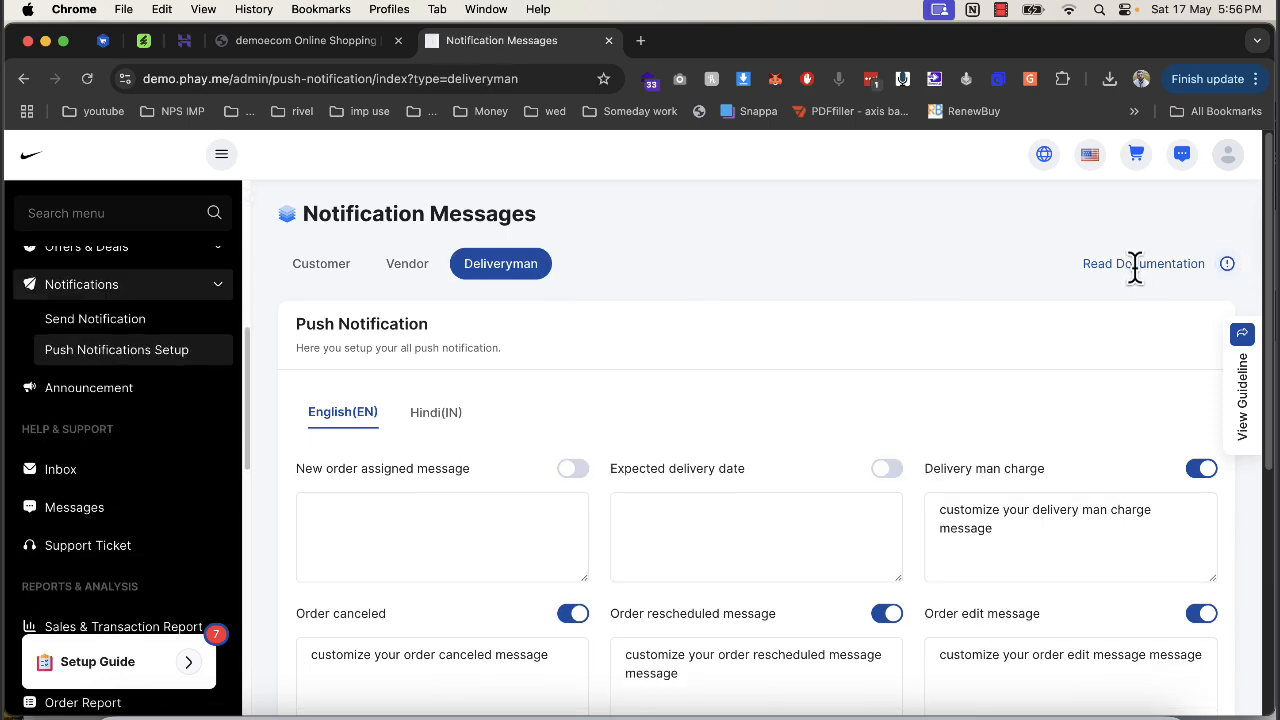
click(1227, 264)
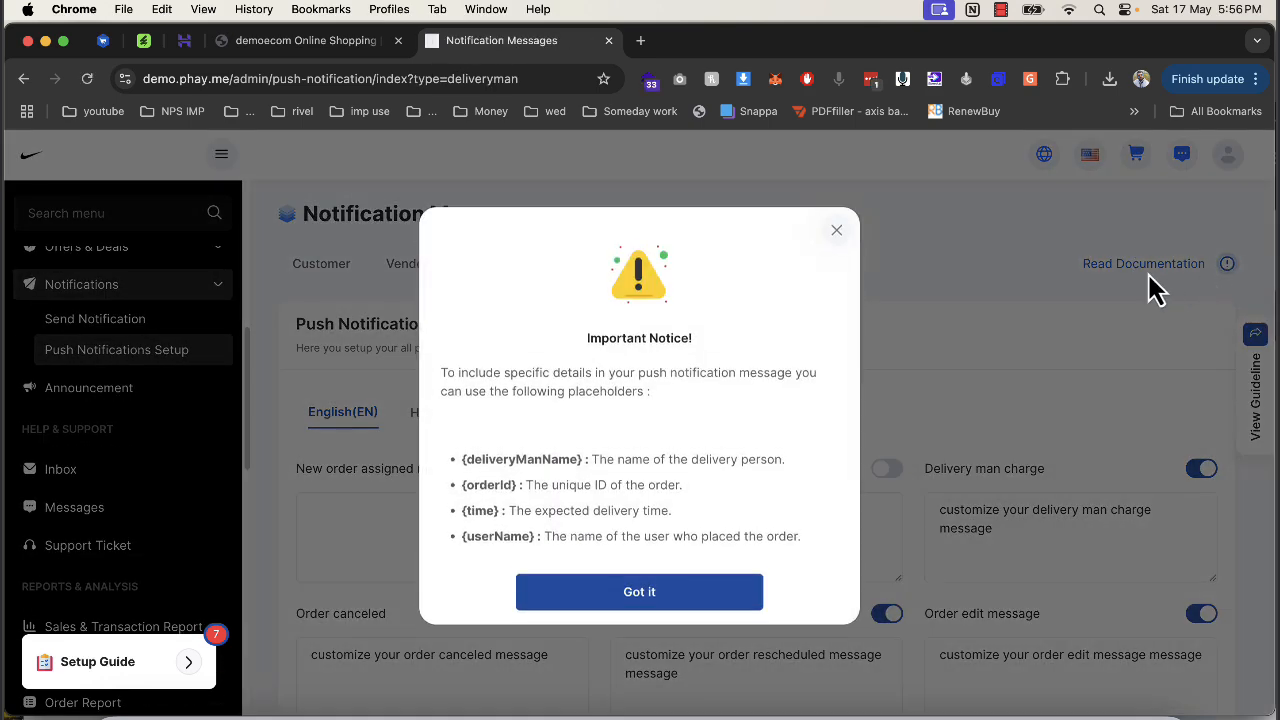
click(836, 240)
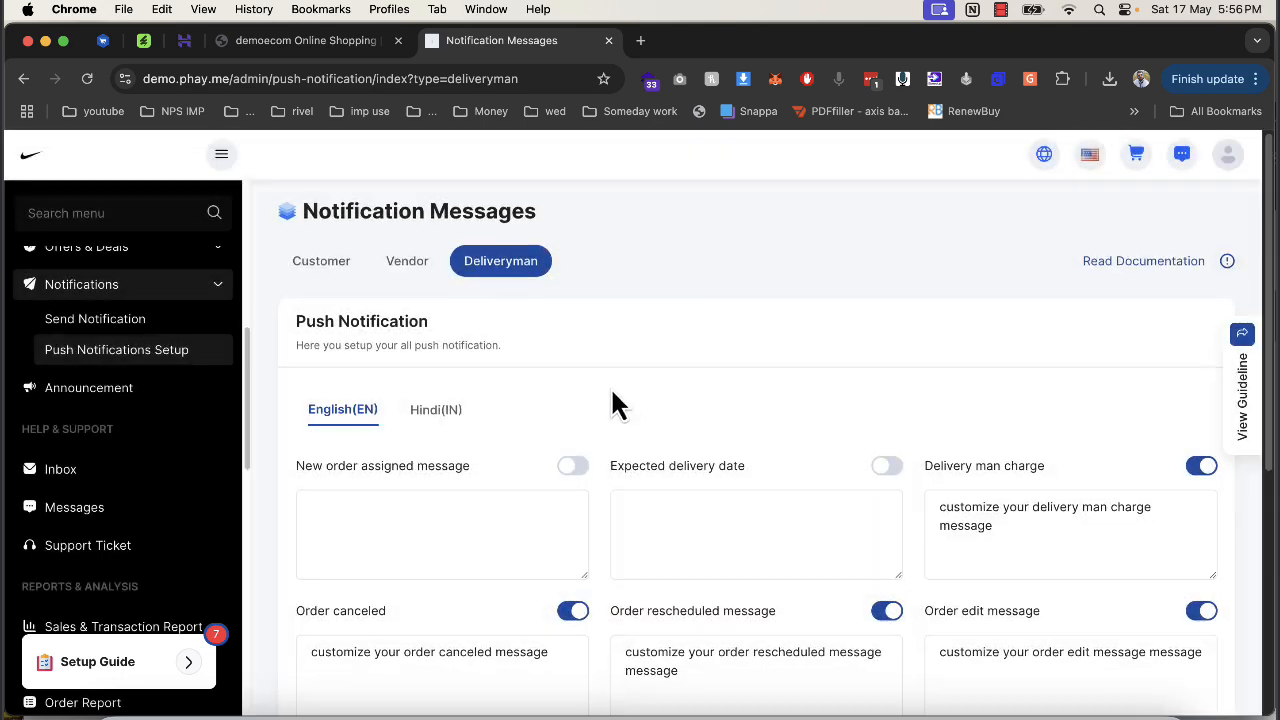
scroll(615, 400, down, 5)
scroll(200, 425, down, 3)
scroll(205, 410, up, 3)
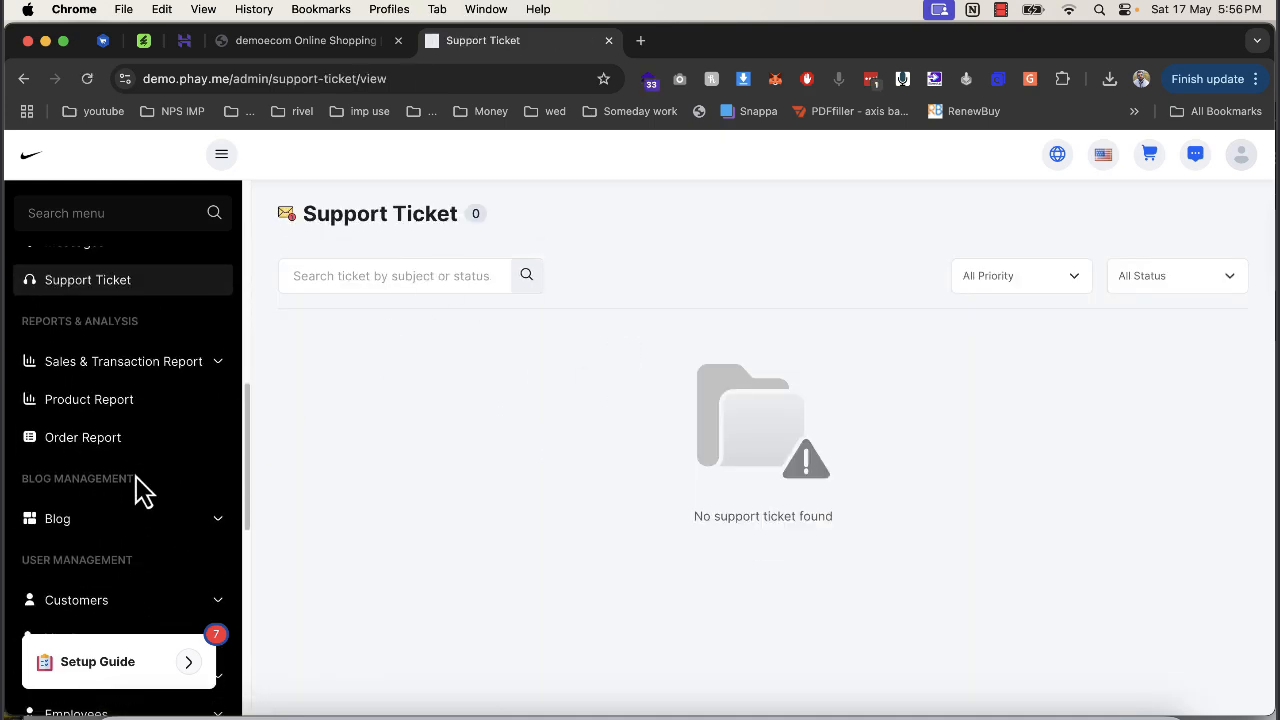
Look through the Earning, In-house Sales, Vendor Sales and Transaction reports.
click(135, 361)
click(130, 390)
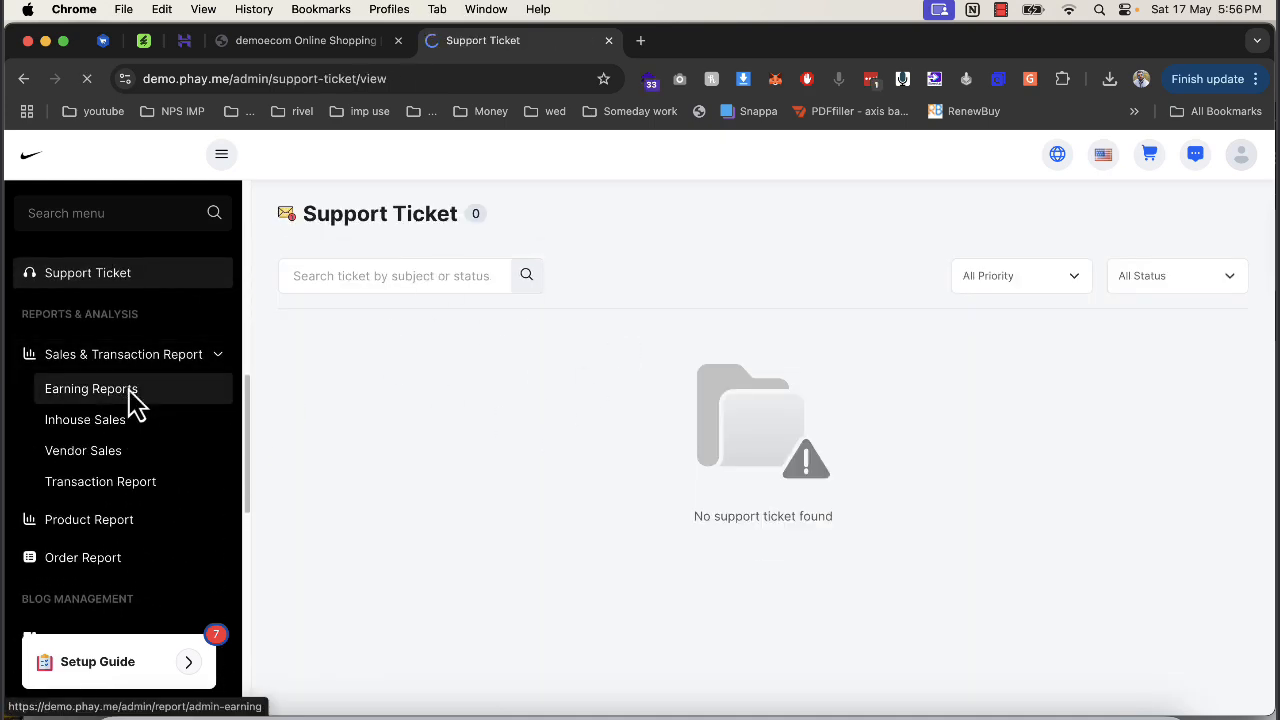
scroll(600, 455, down, 2)
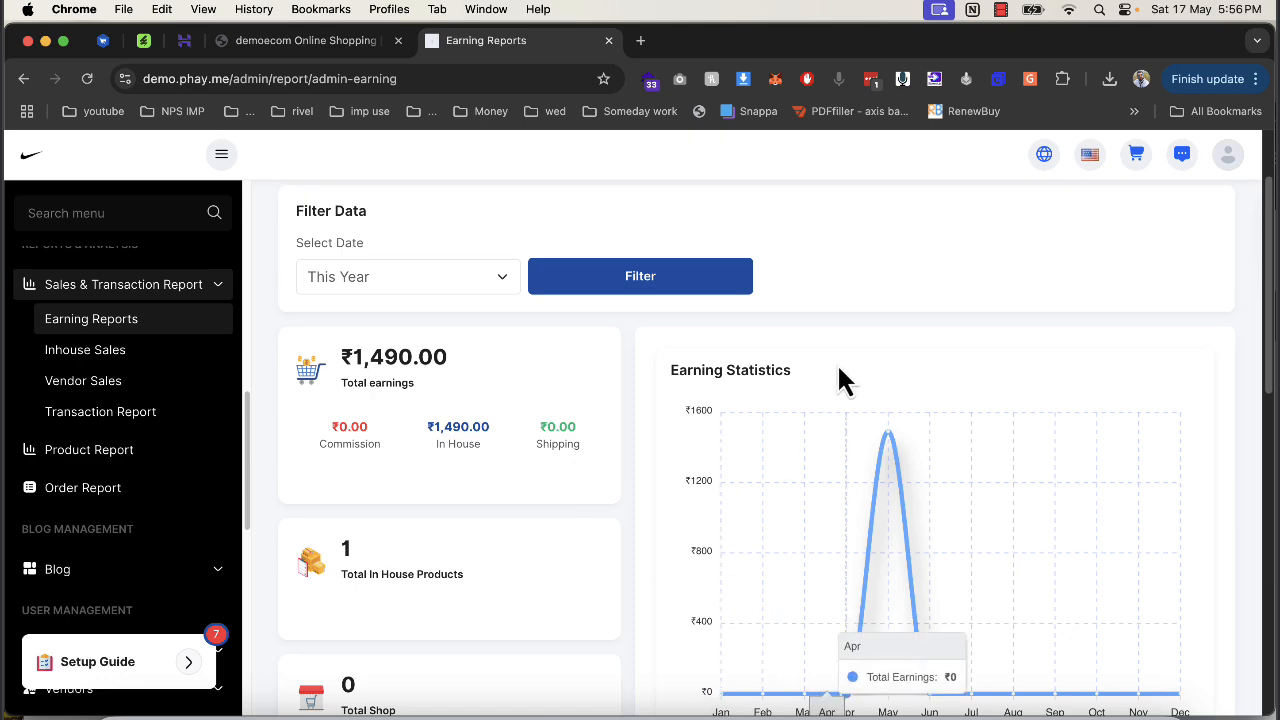
scroll(414, 525, down, 3)
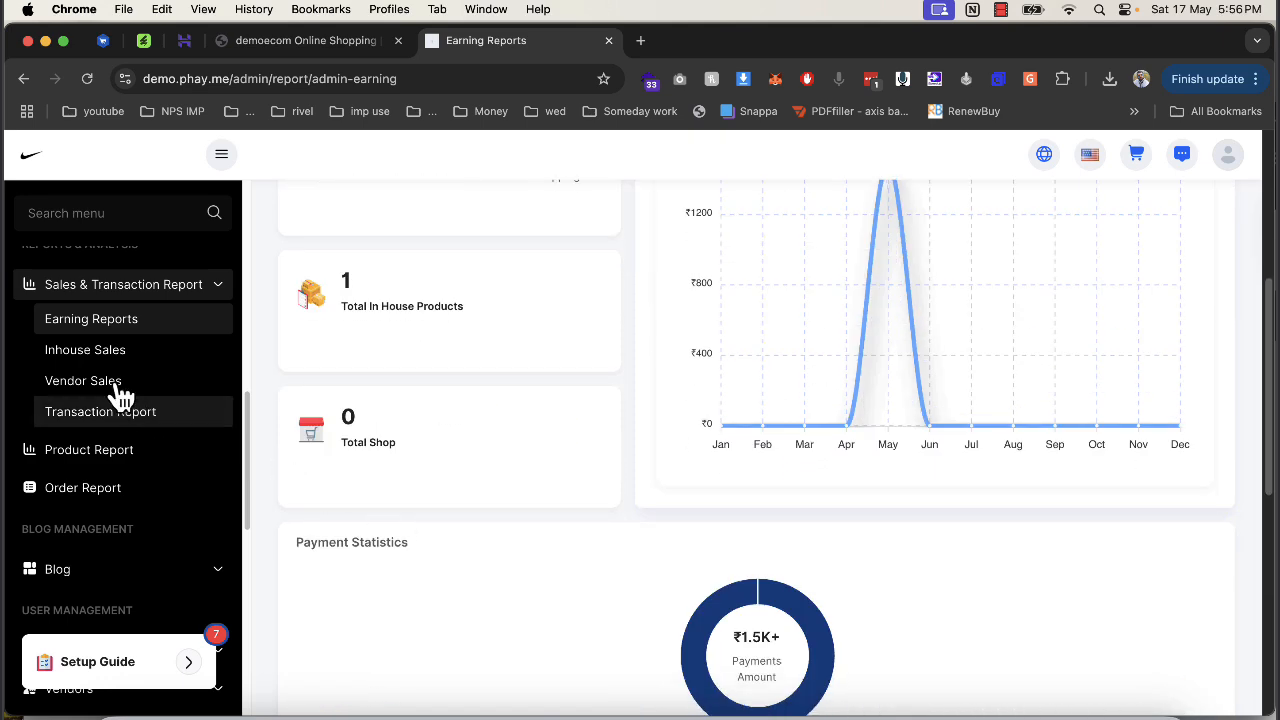
click(104, 354)
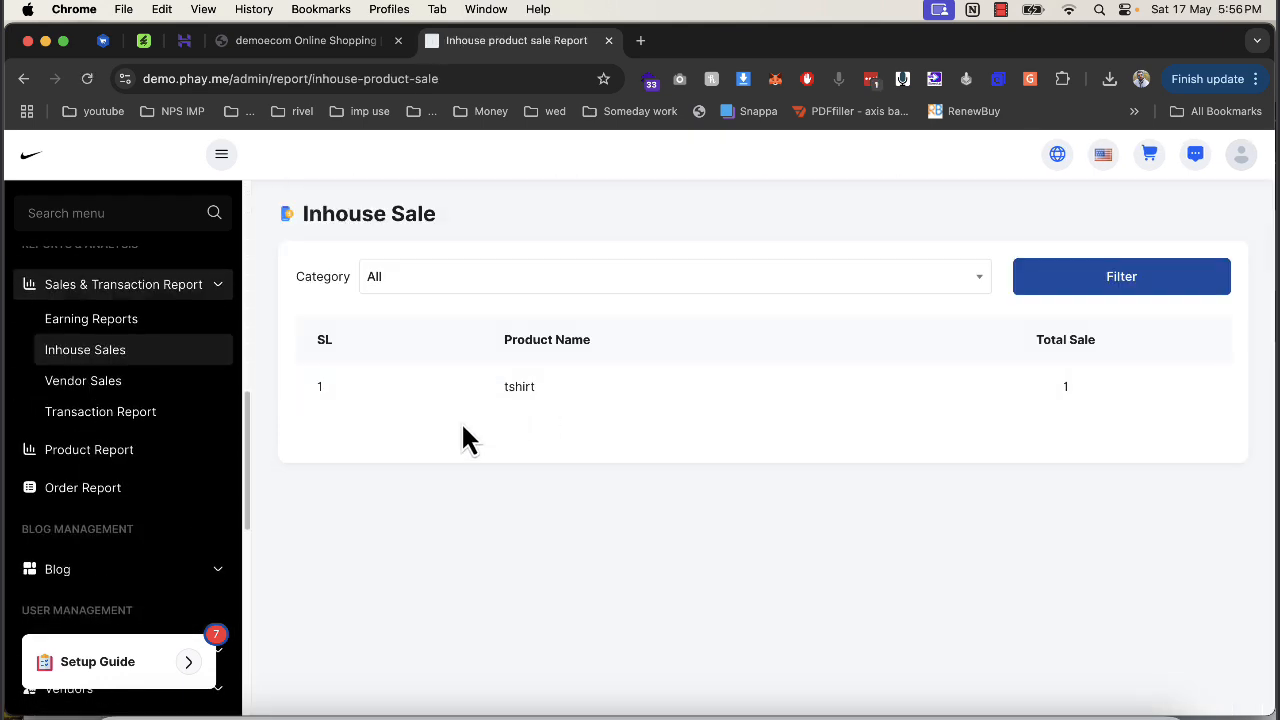
click(80, 383)
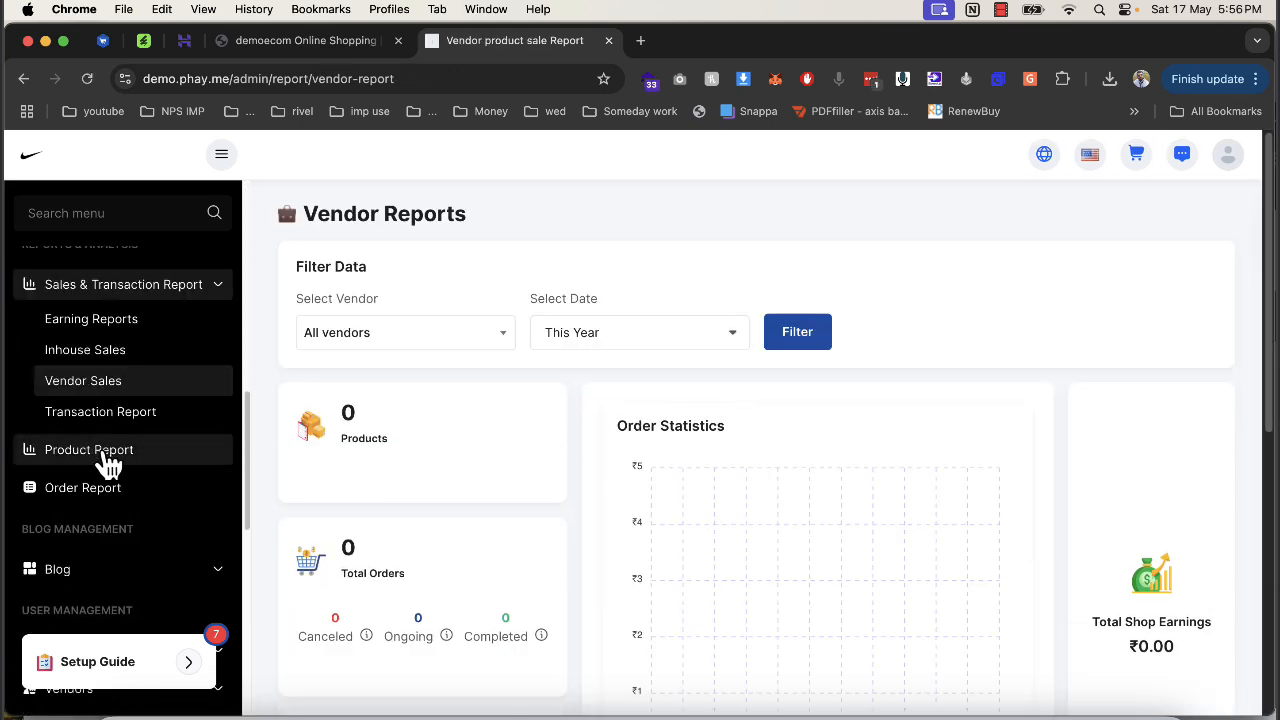
click(97, 420)
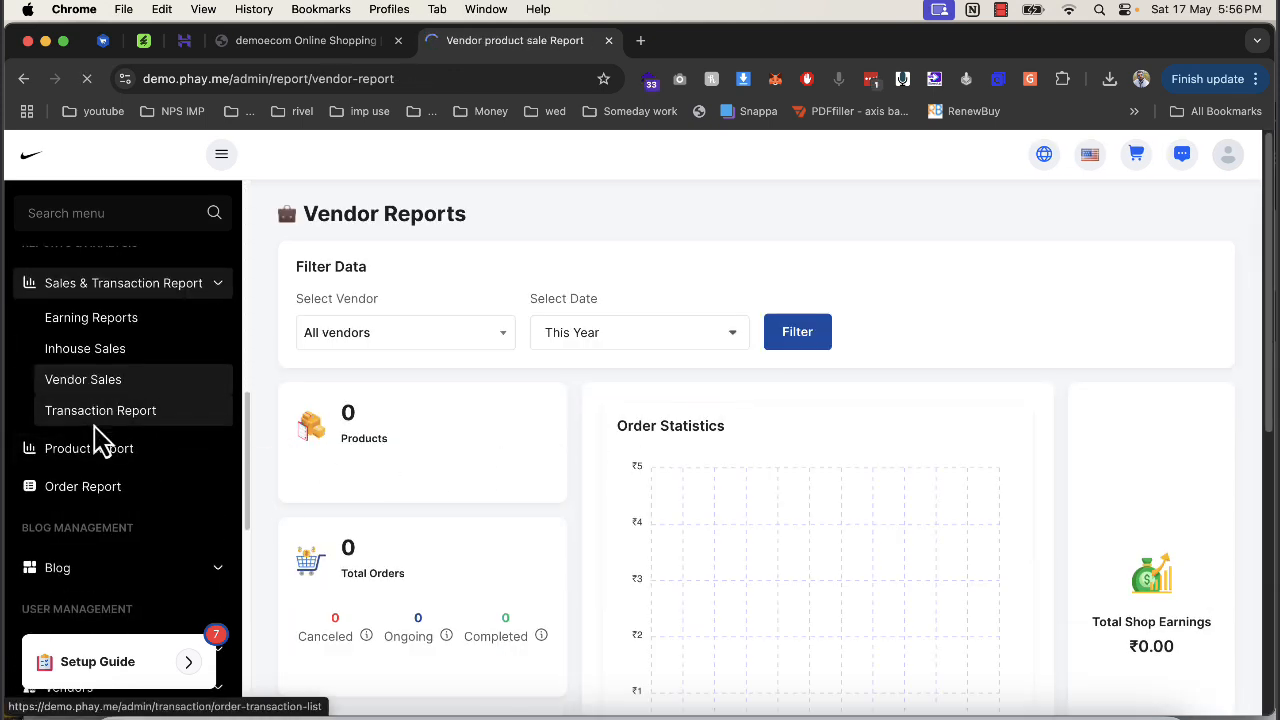
scroll(105, 440, down, 2)
Open the Product Report, briefly checking the storefront tab.
click(113, 452)
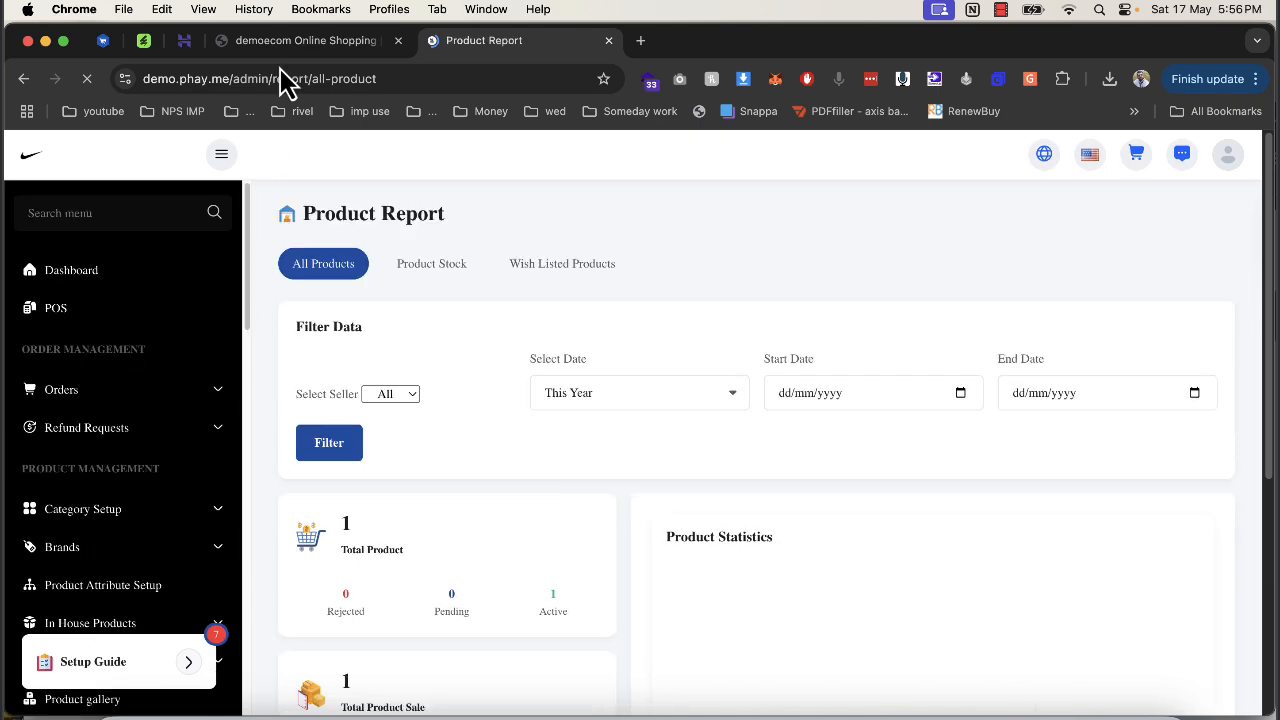
click(300, 42)
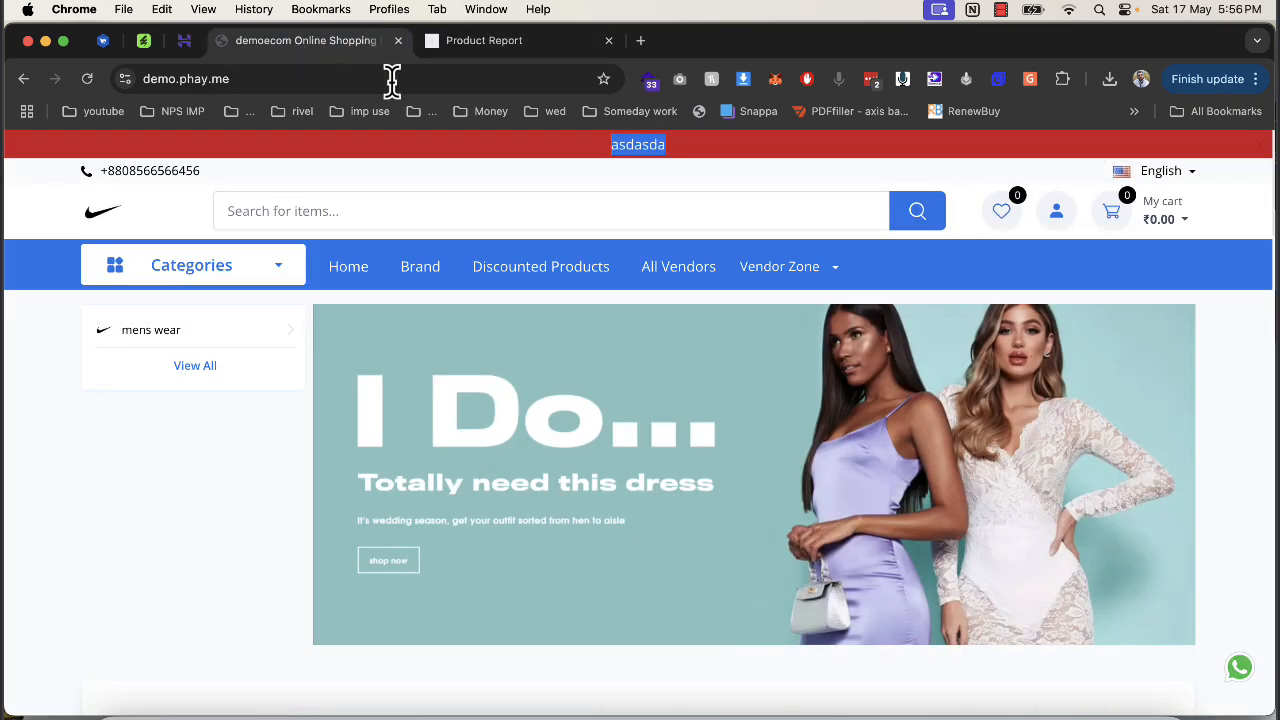
click(500, 45)
scroll(370, 358, down, 5)
View the empty Customer Wallet report at ₹0.00, then switch back to the storefront.
click(180, 487)
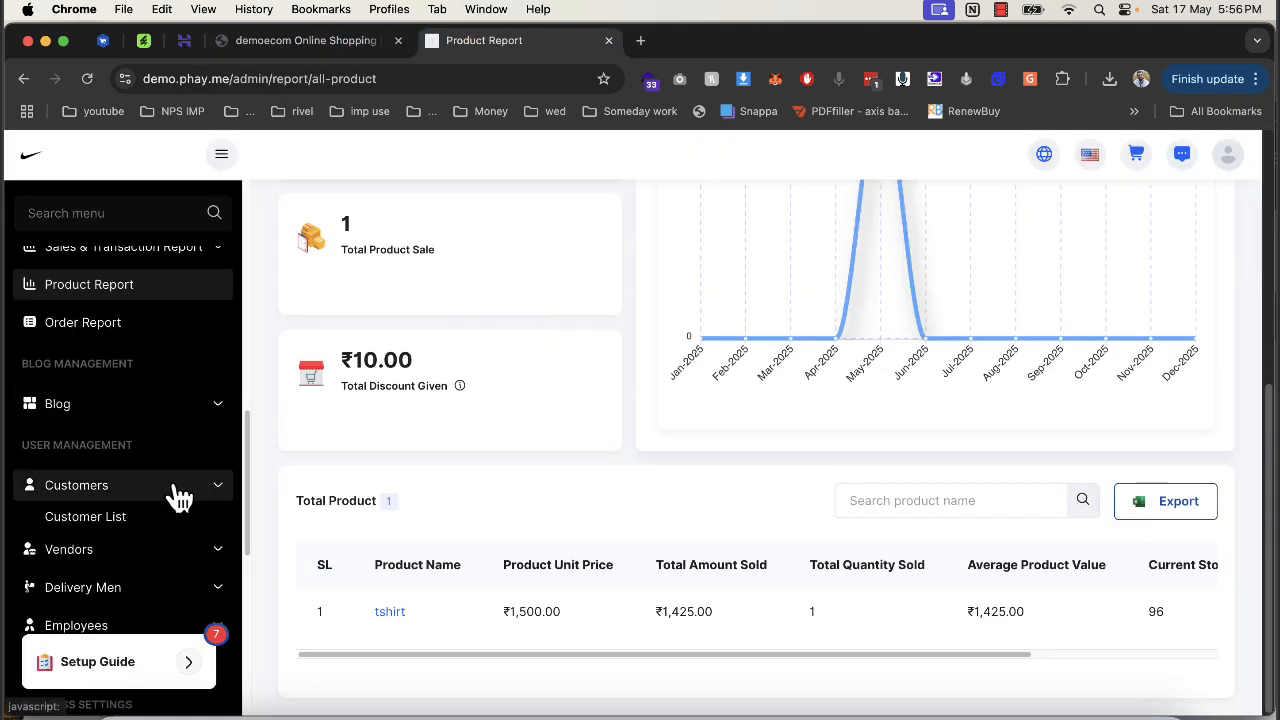
scroll(106, 530, down, 2)
click(133, 487)
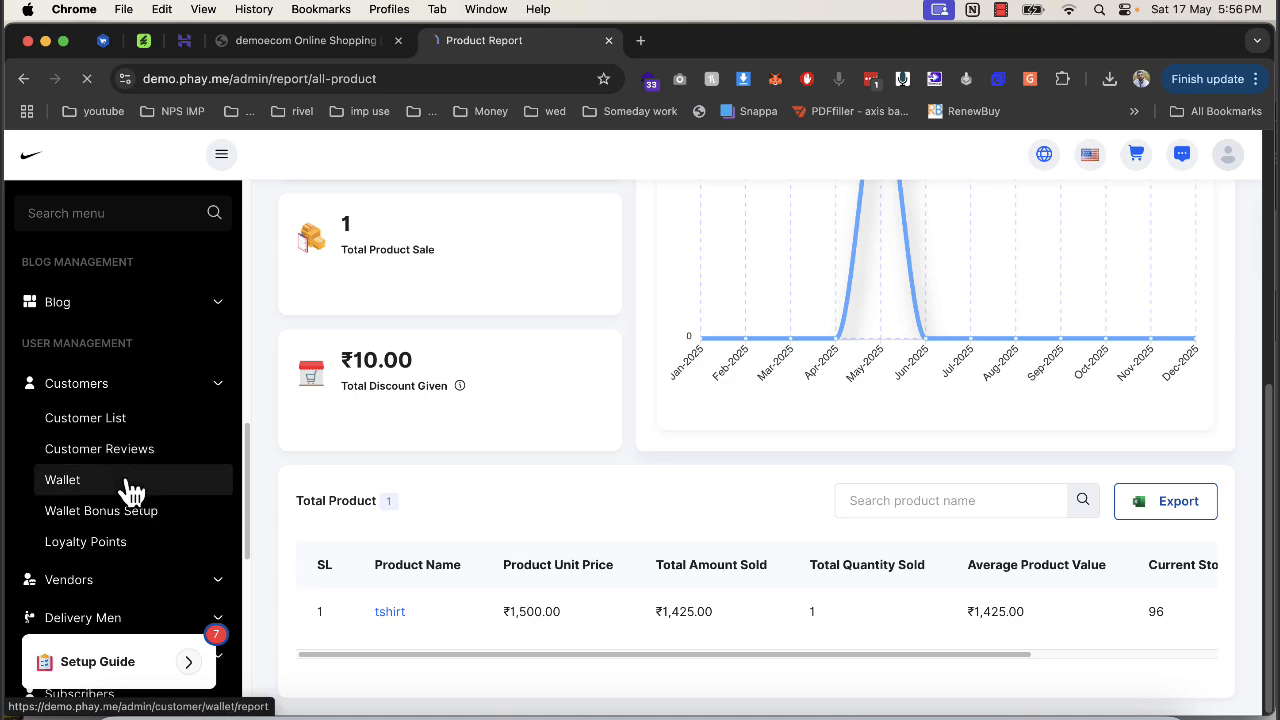
scroll(183, 491, down, 15)
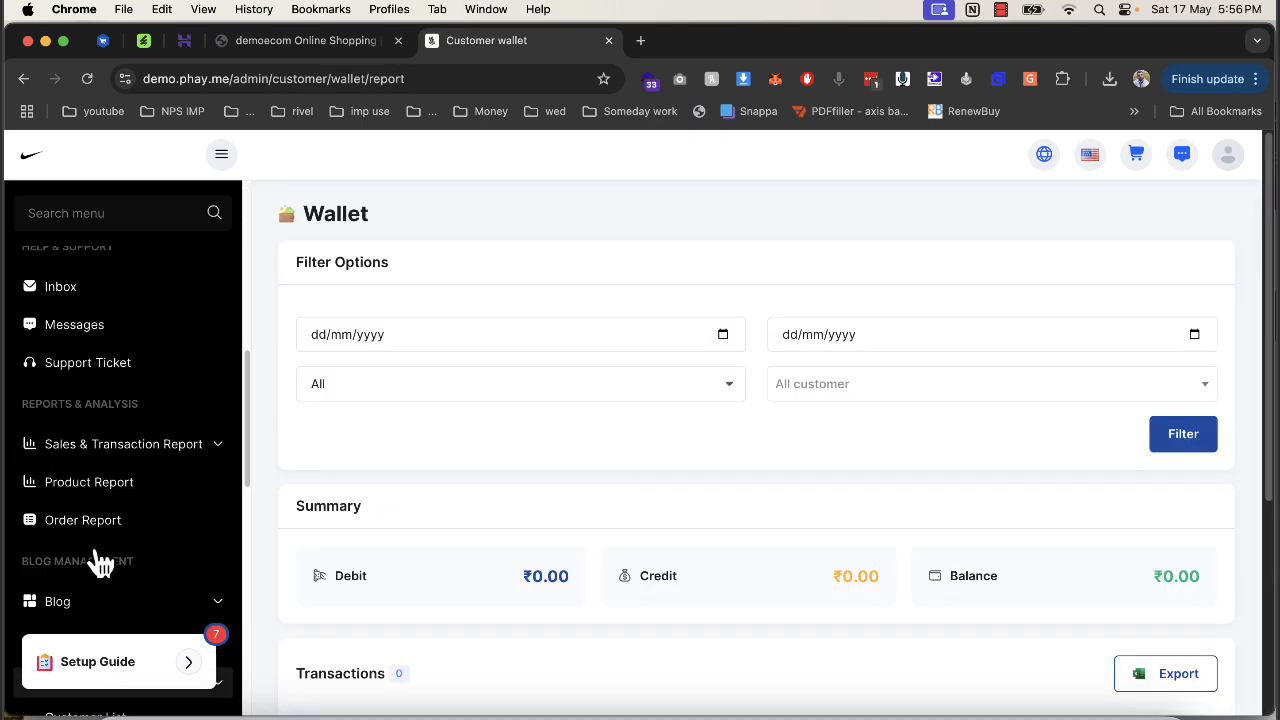
scroll(106, 535, down, 2)
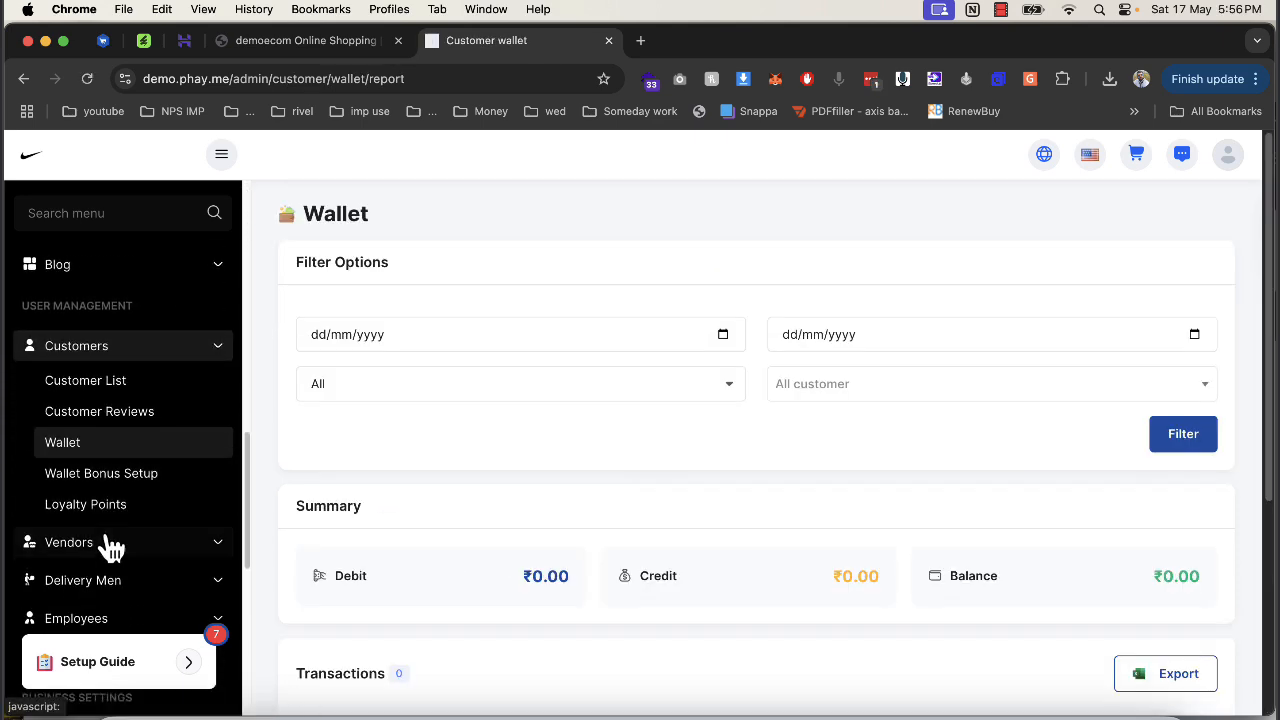
click(110, 548)
scroll(112, 556, down, 5)
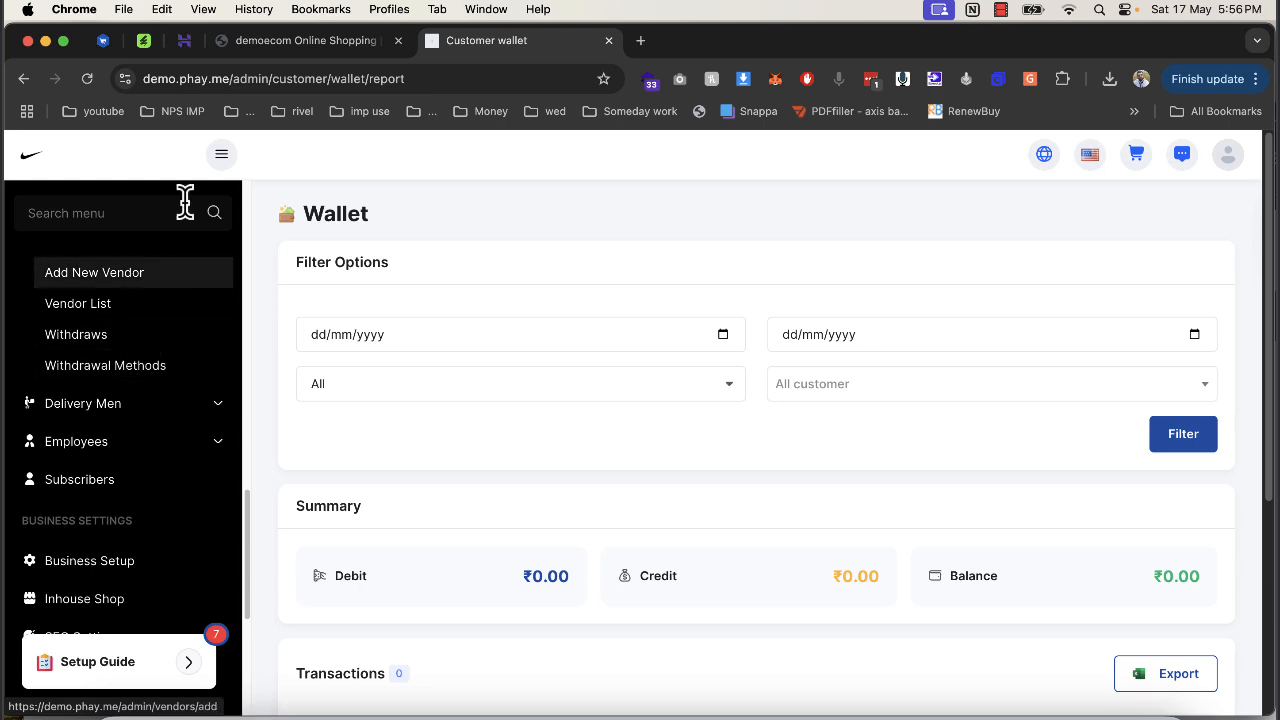
click(292, 42)
Open vendor registration from Vendor Zone; fill the saved email, phone number, password and confirmation.
mouse_move(743, 272)
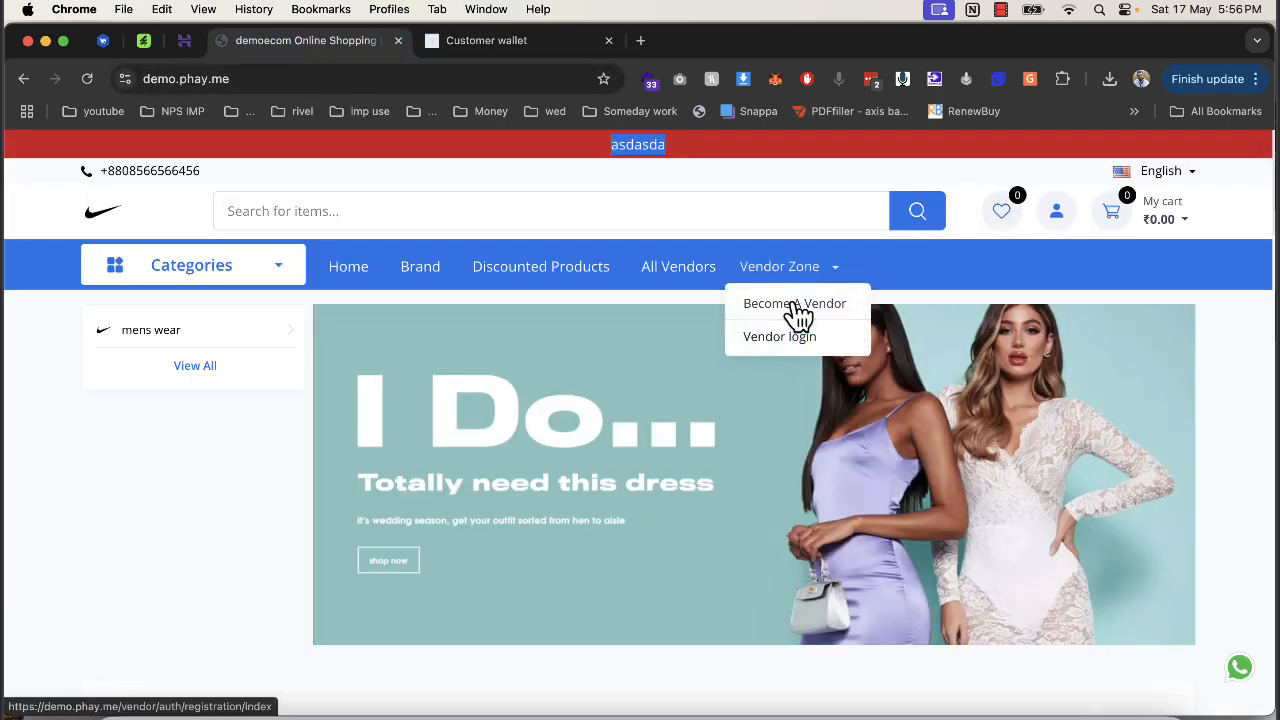
click(797, 303)
scroll(744, 322, down, 2)
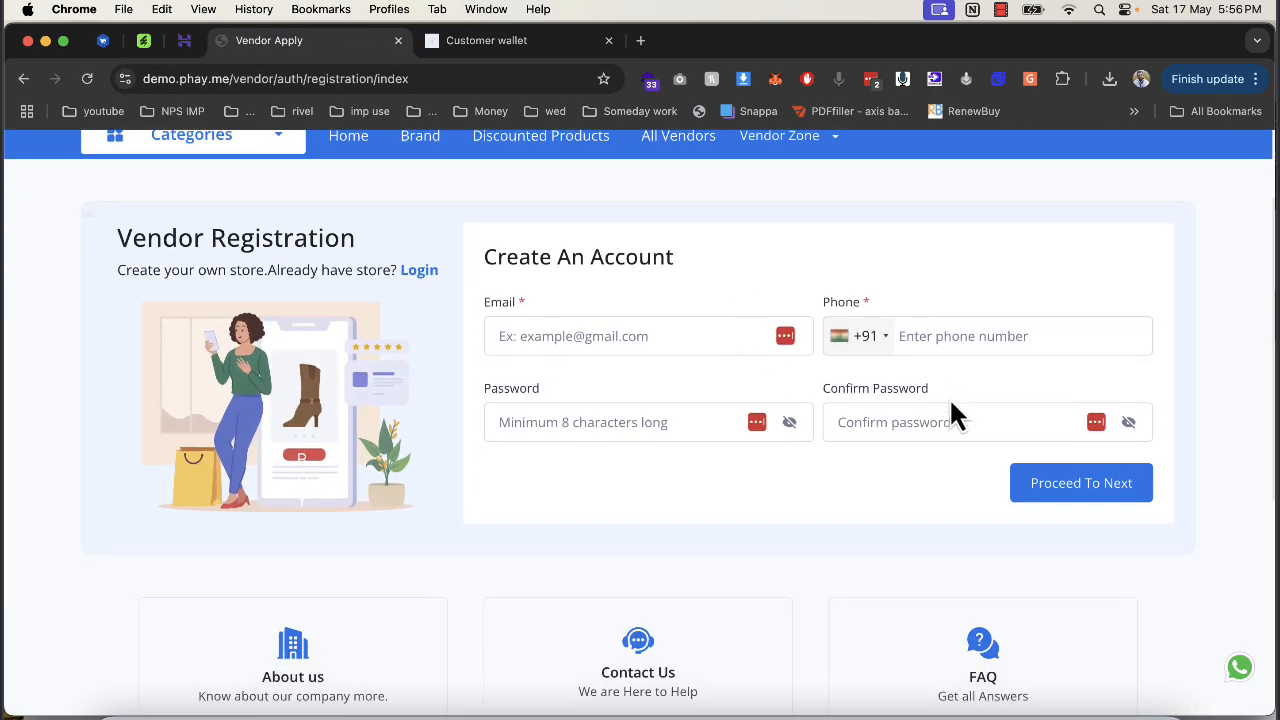
click(633, 323)
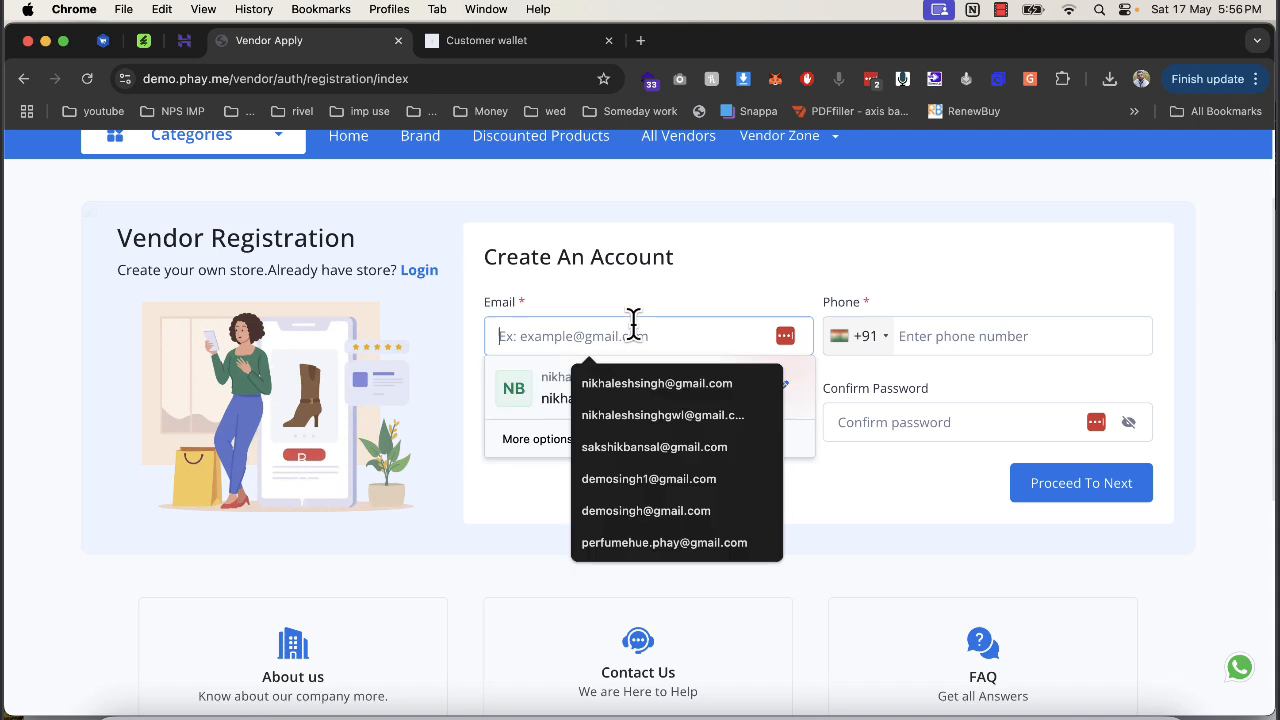
text(demo)
key(Down)
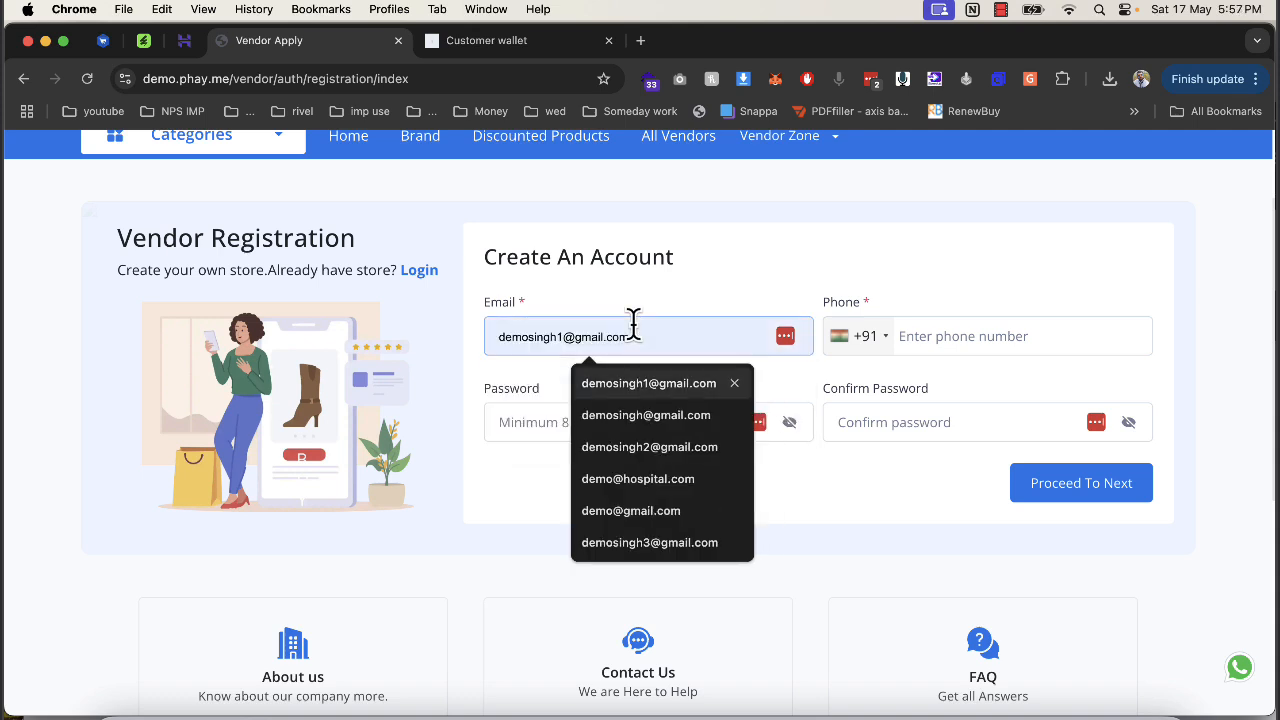
key(Tab)
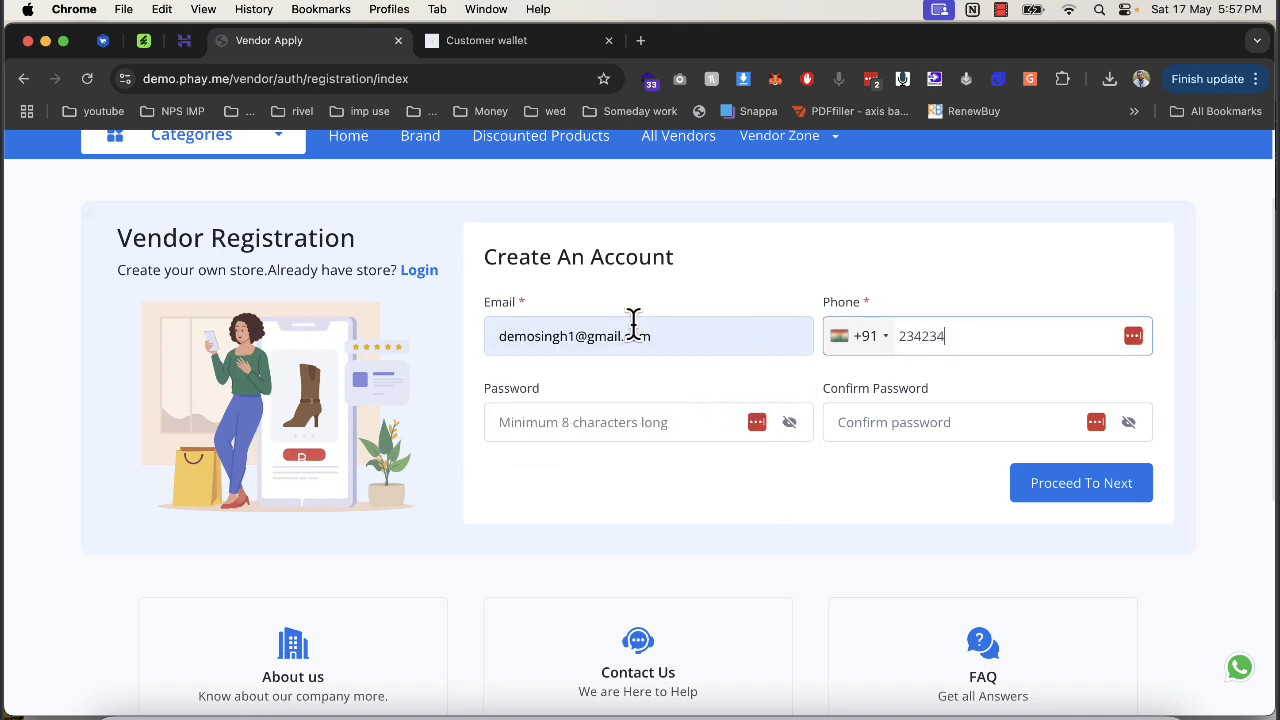
text(•••••)
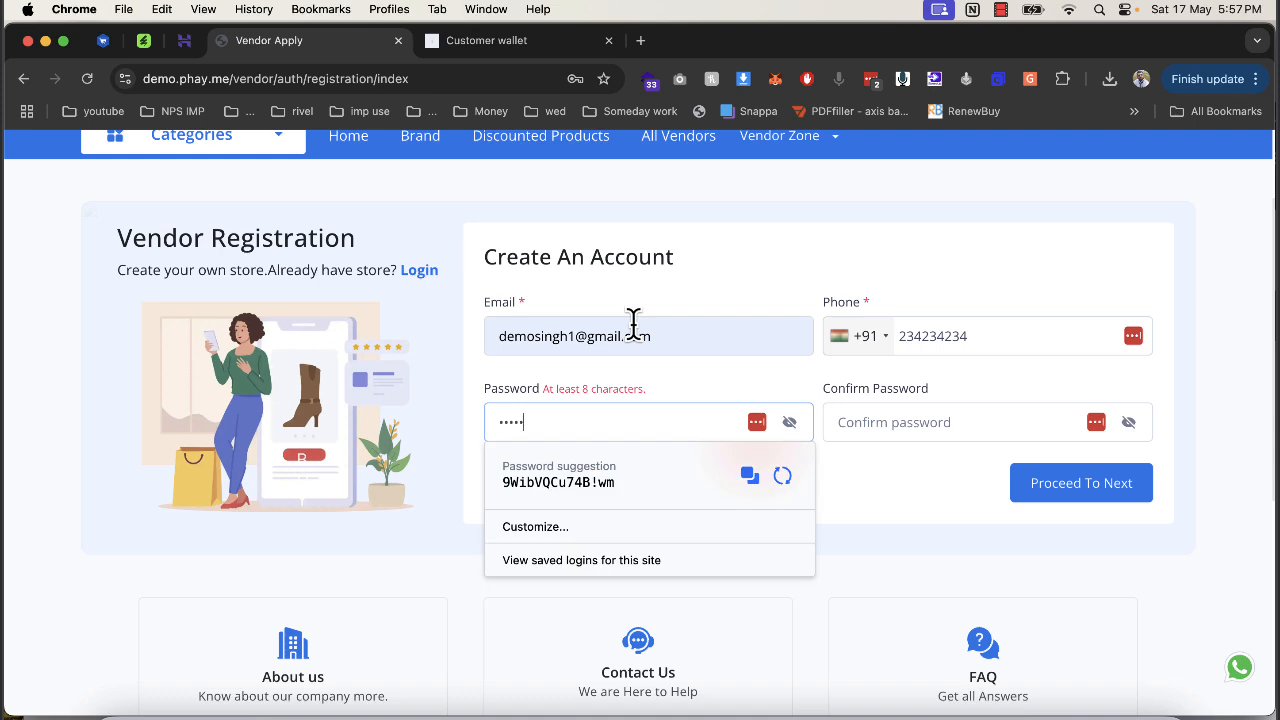
key(Tab)
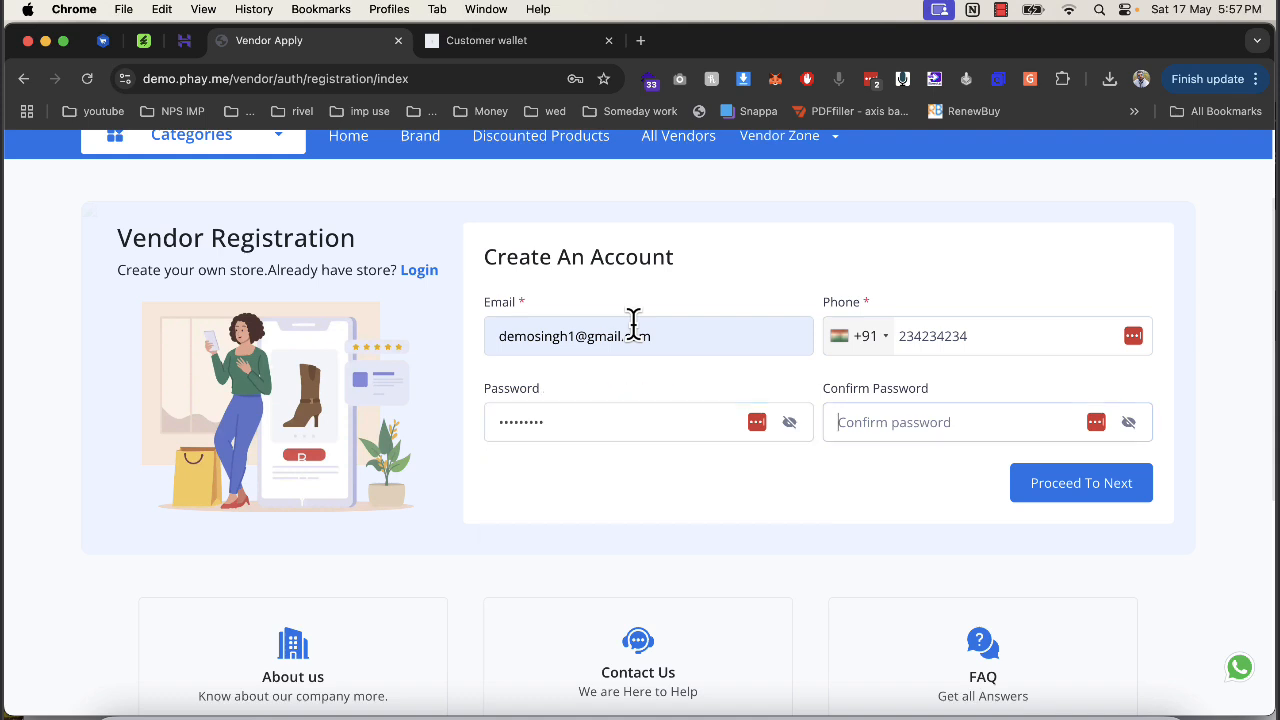
text(••••)
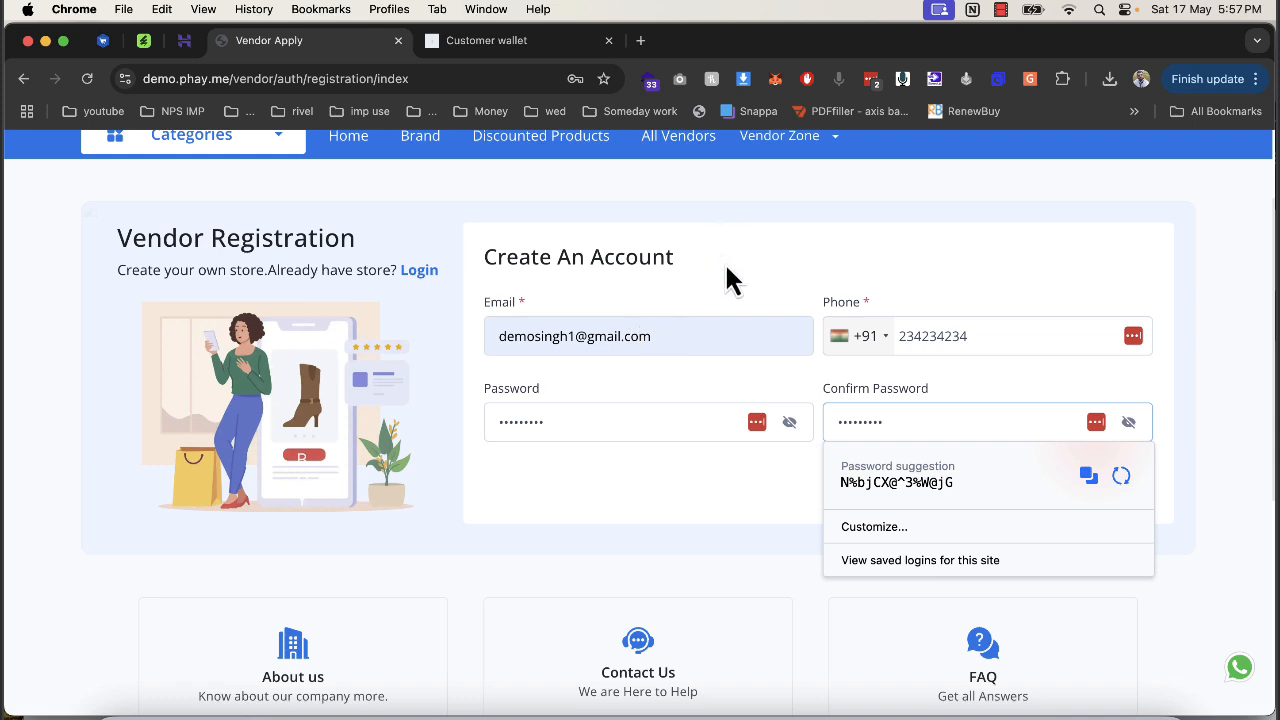
Proceed to vendor details, autofill first and last name, and upload the bird vendor image.
click(1072, 495)
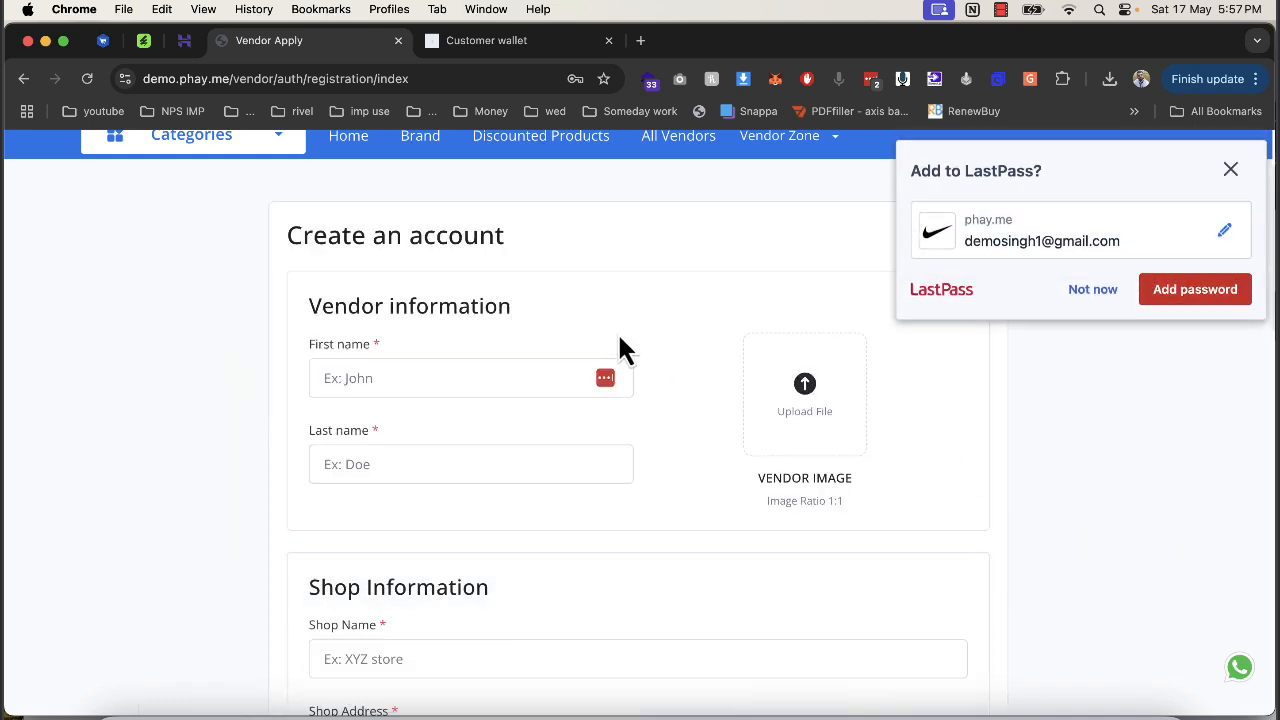
click(1090, 292)
click(478, 368)
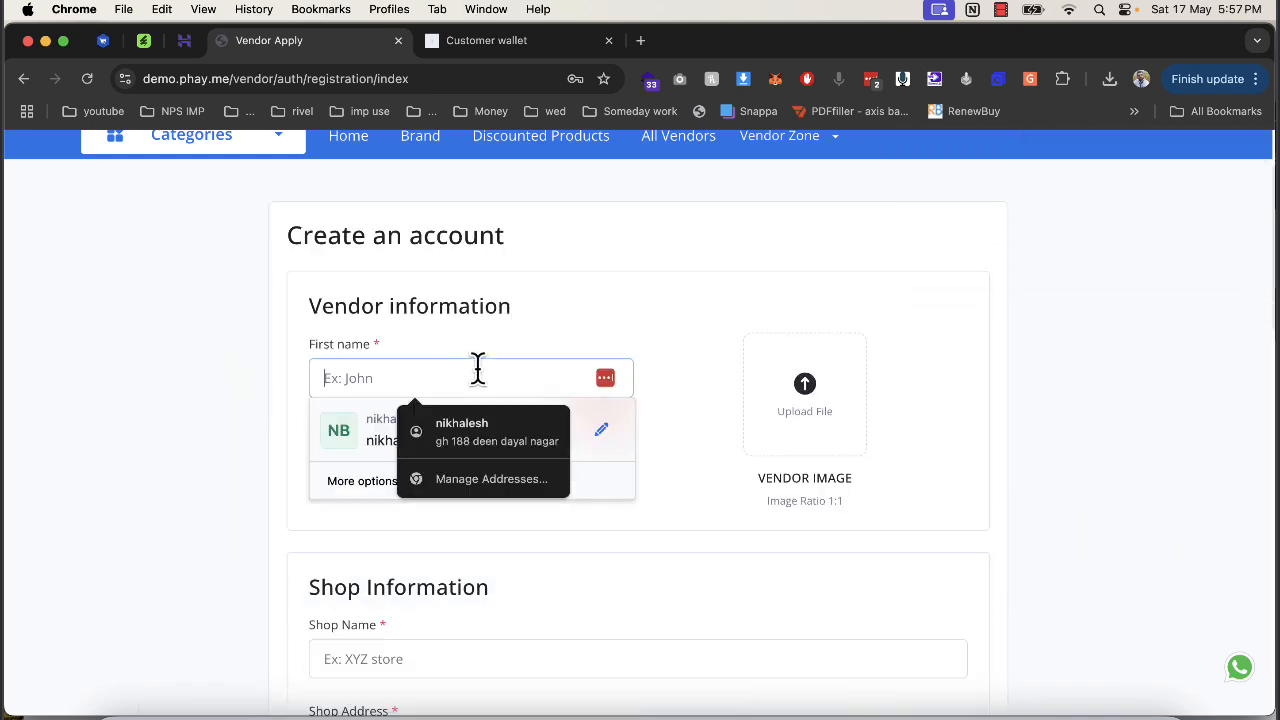
key(Down)
key(Return)
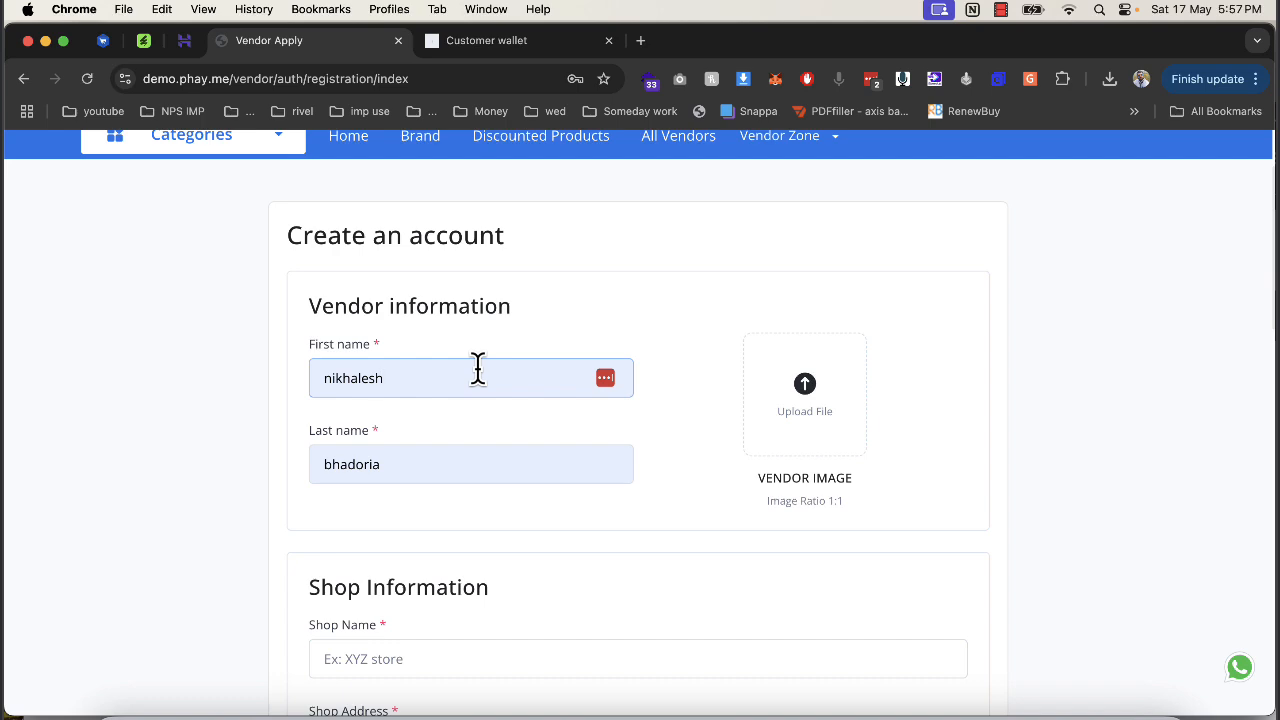
click(826, 400)
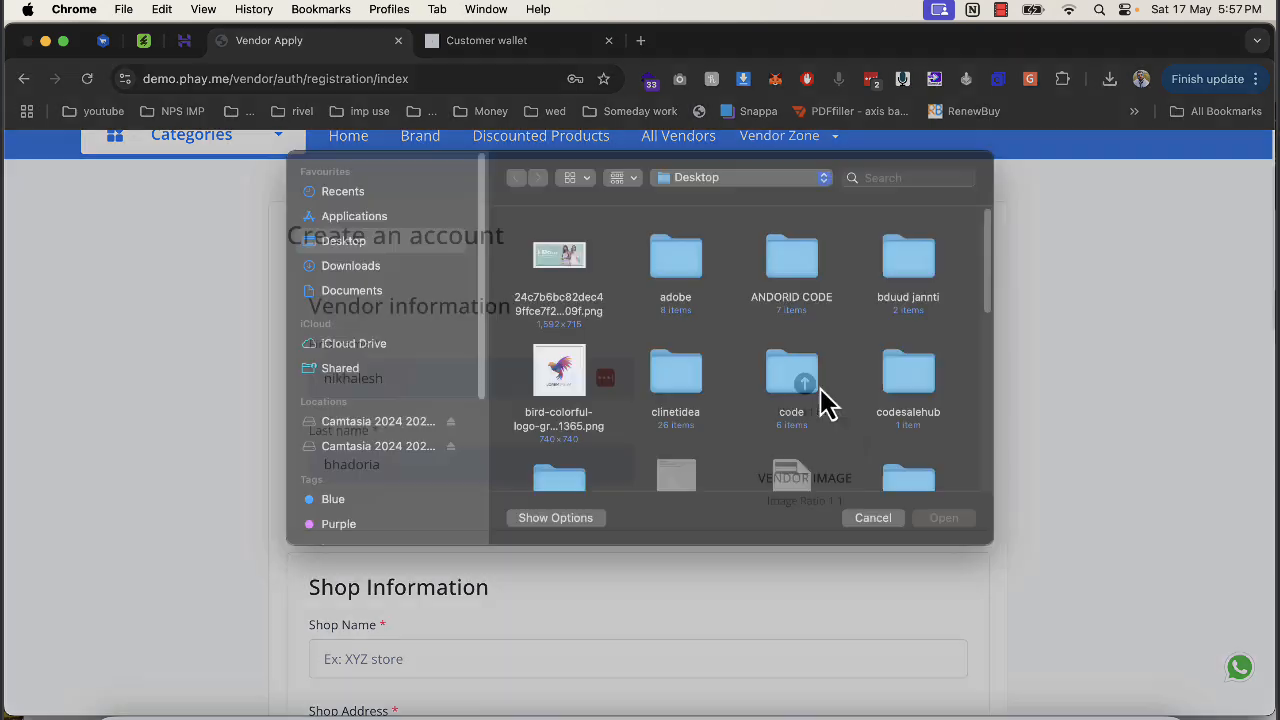
double_click(586, 392)
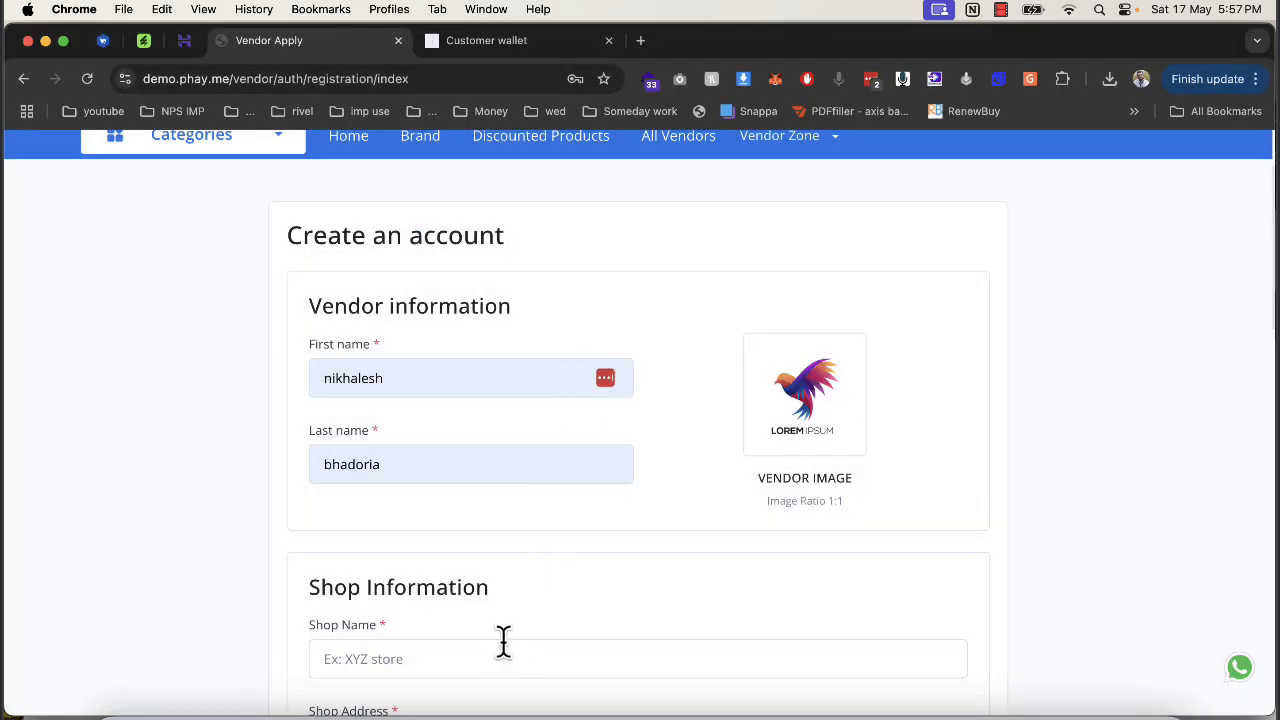
Enter shop name xyz store and upload the bird shop logo, leaving the banner empty.
click(502, 652)
text(xyz store)
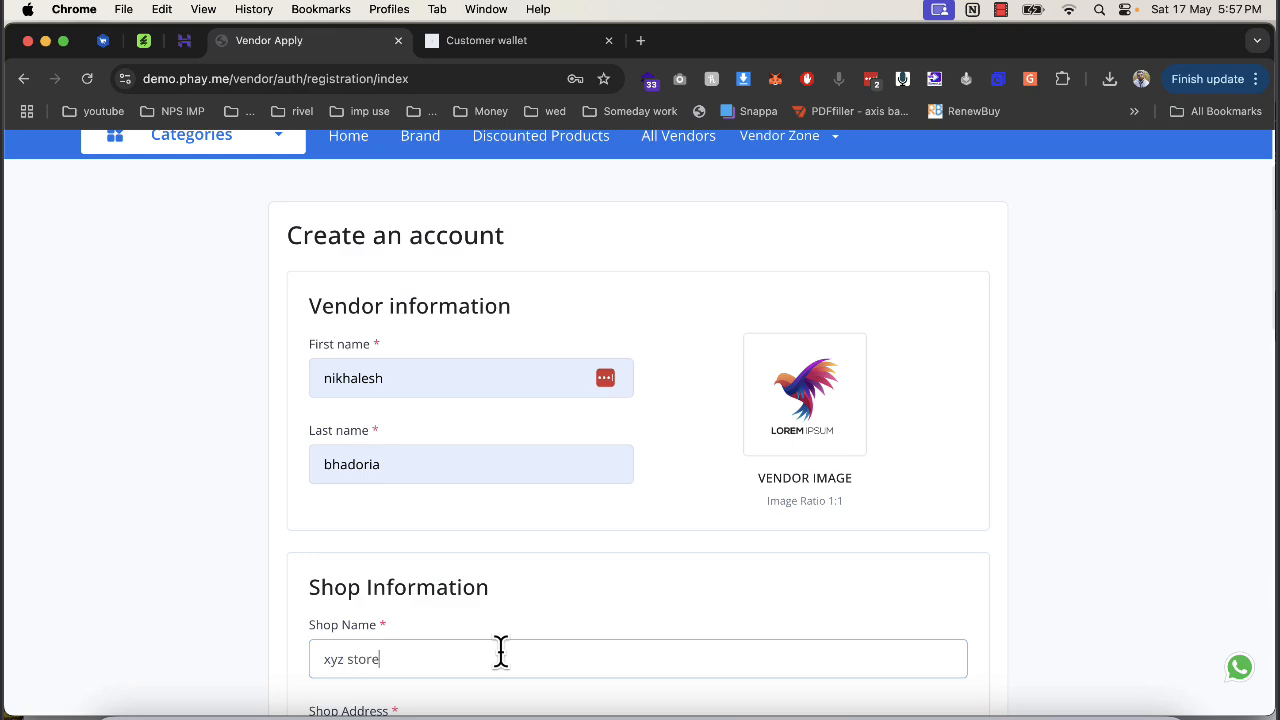
scroll(508, 668, down, 3)
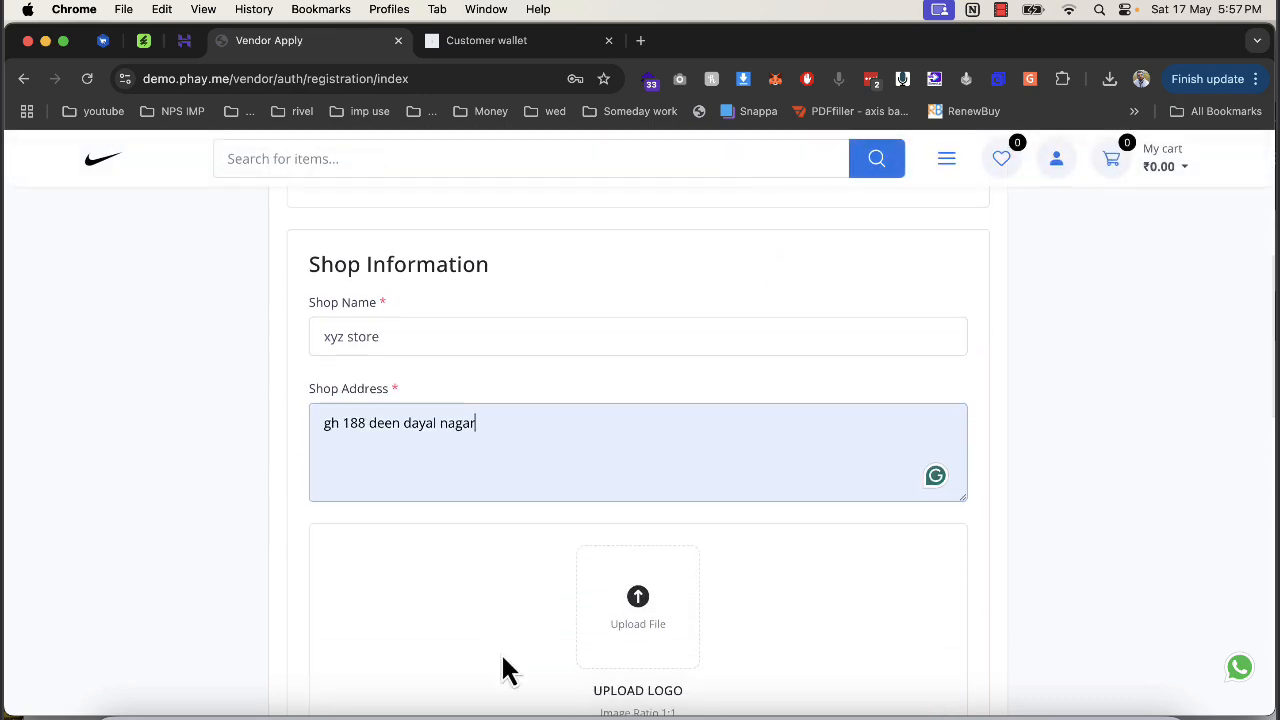
scroll(538, 662, down, 3)
click(652, 337)
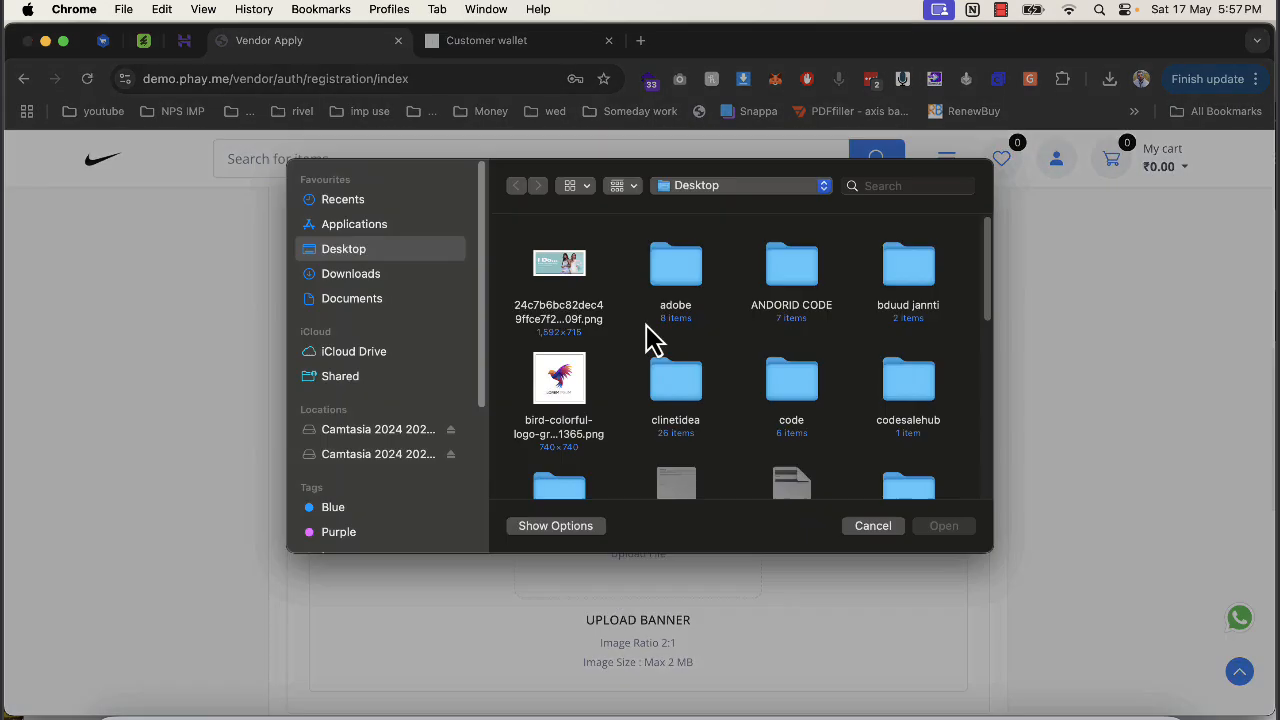
double_click(574, 423)
click(628, 535)
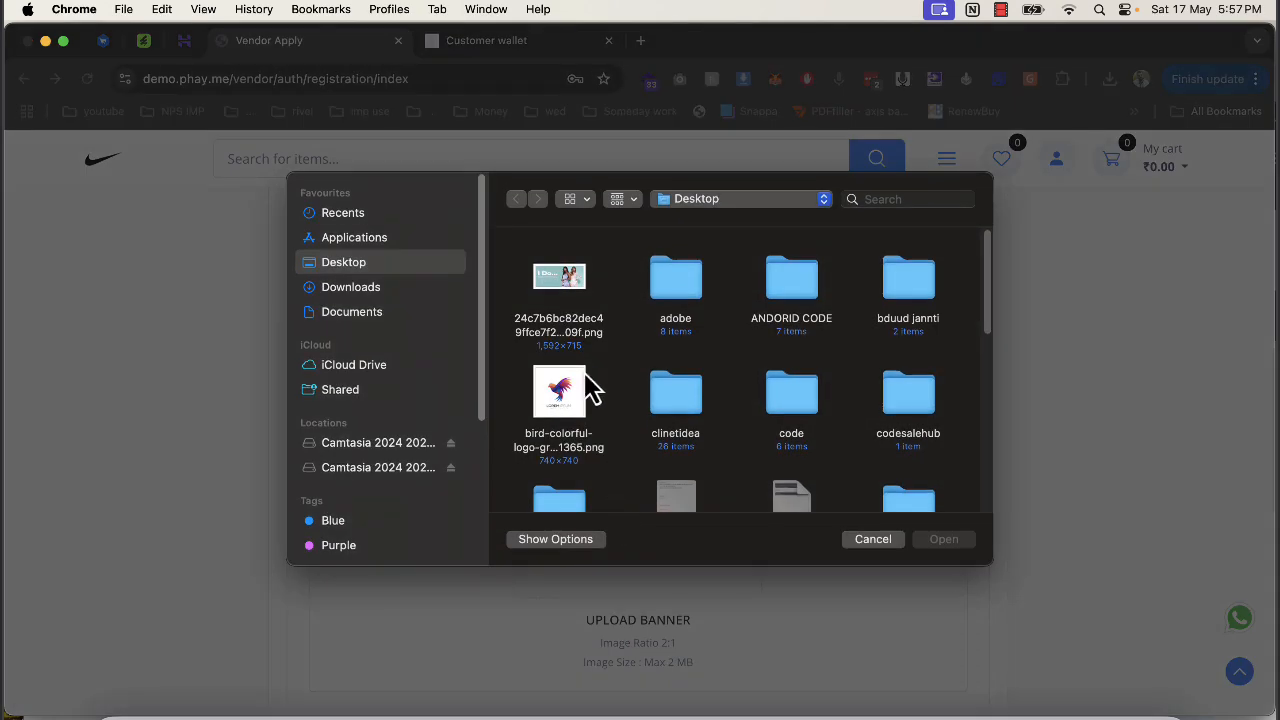
scroll(623, 394, down, 10)
scroll(800, 500, down, 3)
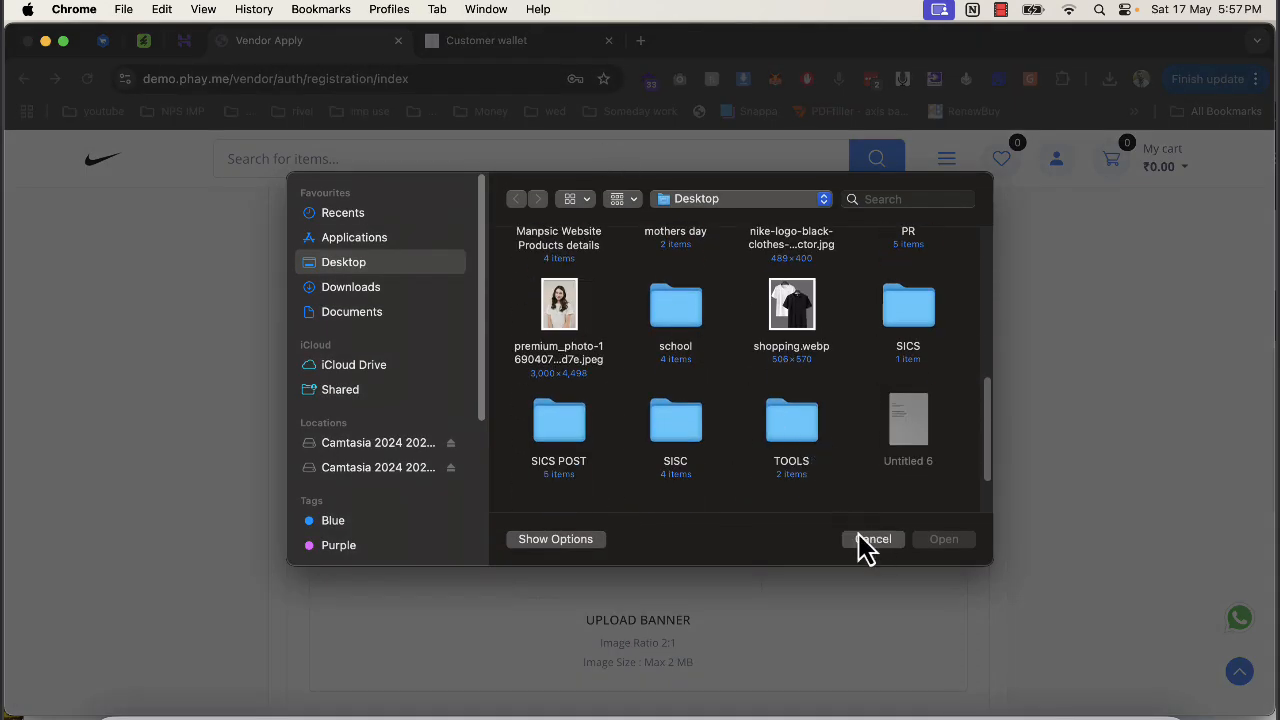
click(868, 540)
Search Google Images for 'logo' and enlarge the COMPANY logo.
click(641, 45)
text(lgo)
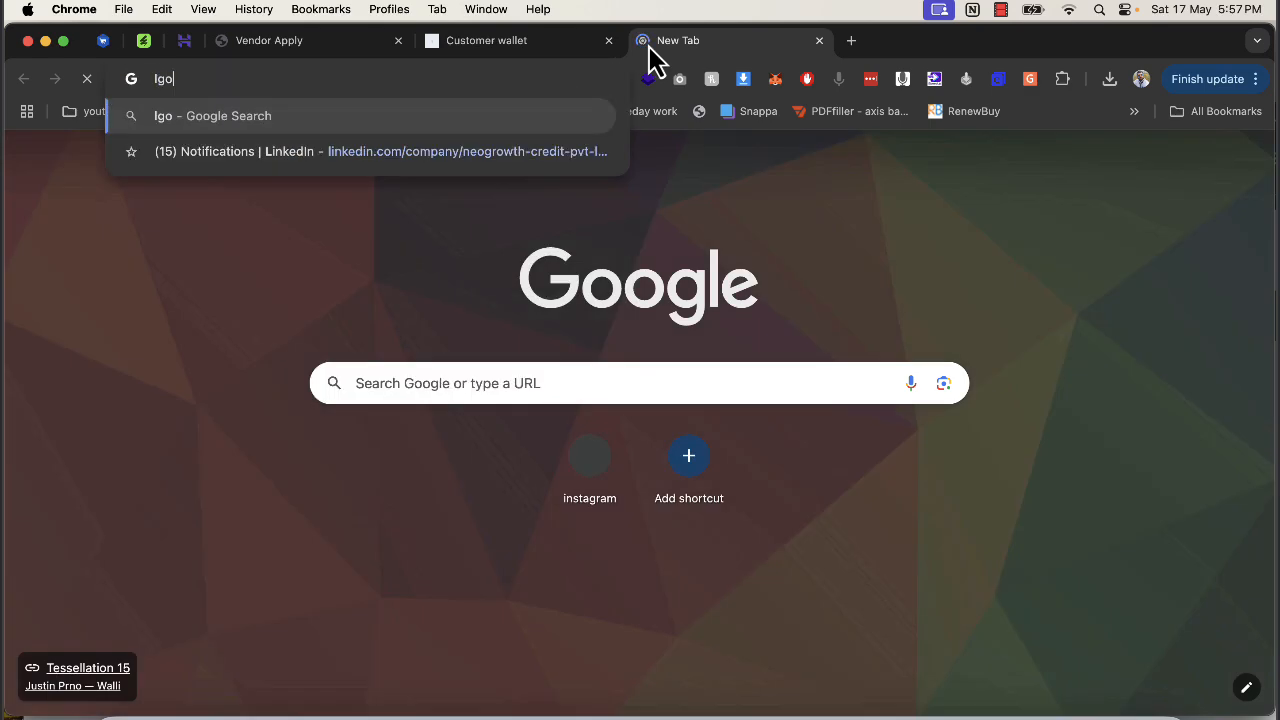
key(BackSpace)
text(ogo)
key(Return)
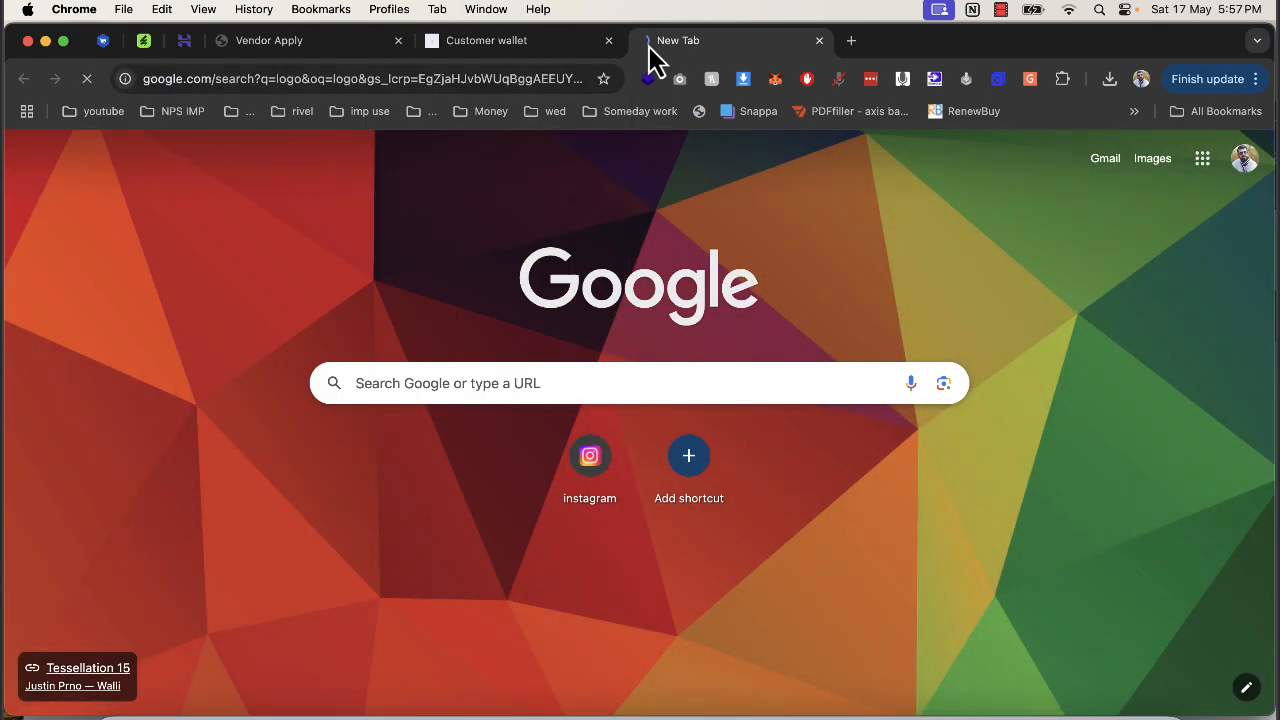
click(232, 234)
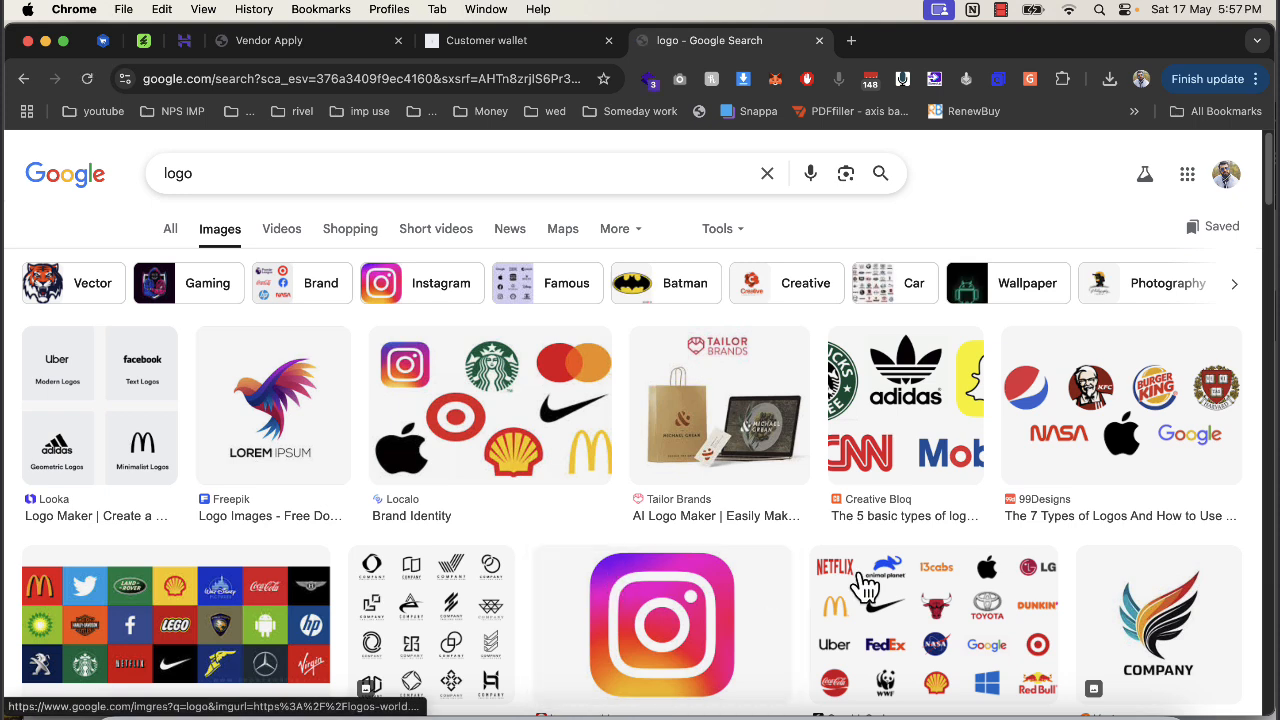
click(1120, 595)
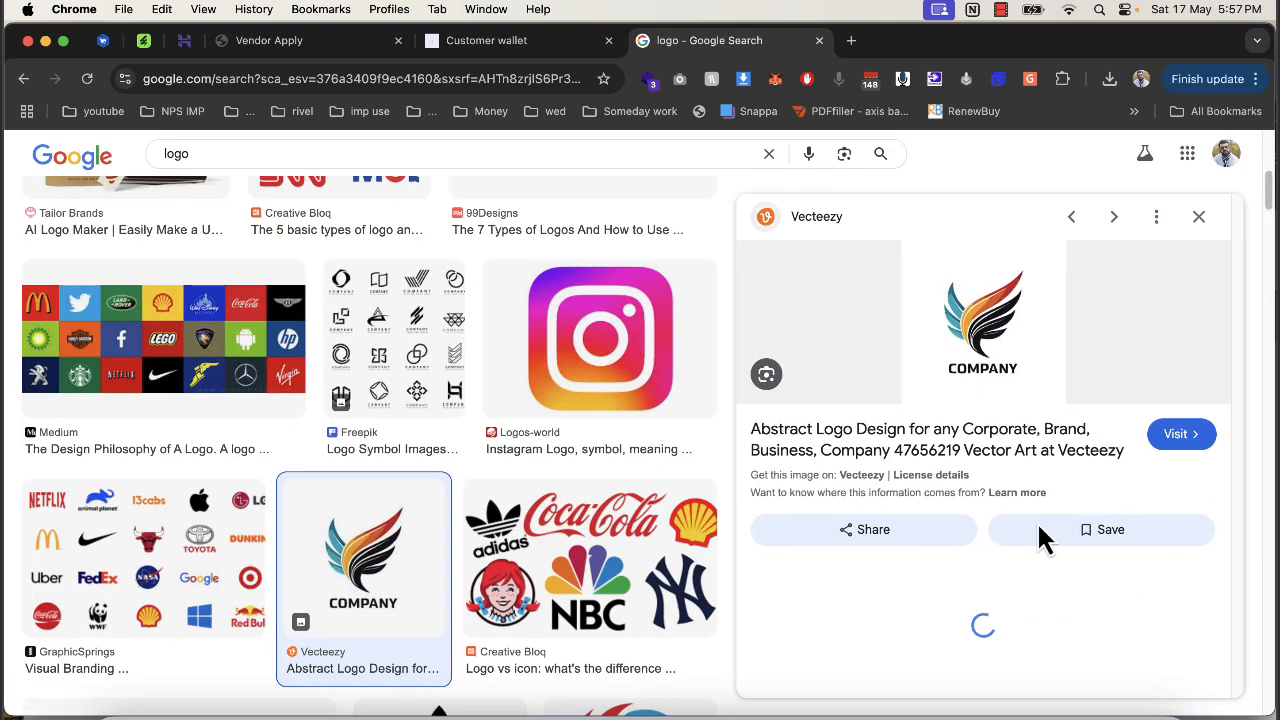
Screenshot the COMPANY logo region, then return to the Customer Wallet admin tab.
key(super+shift+5)
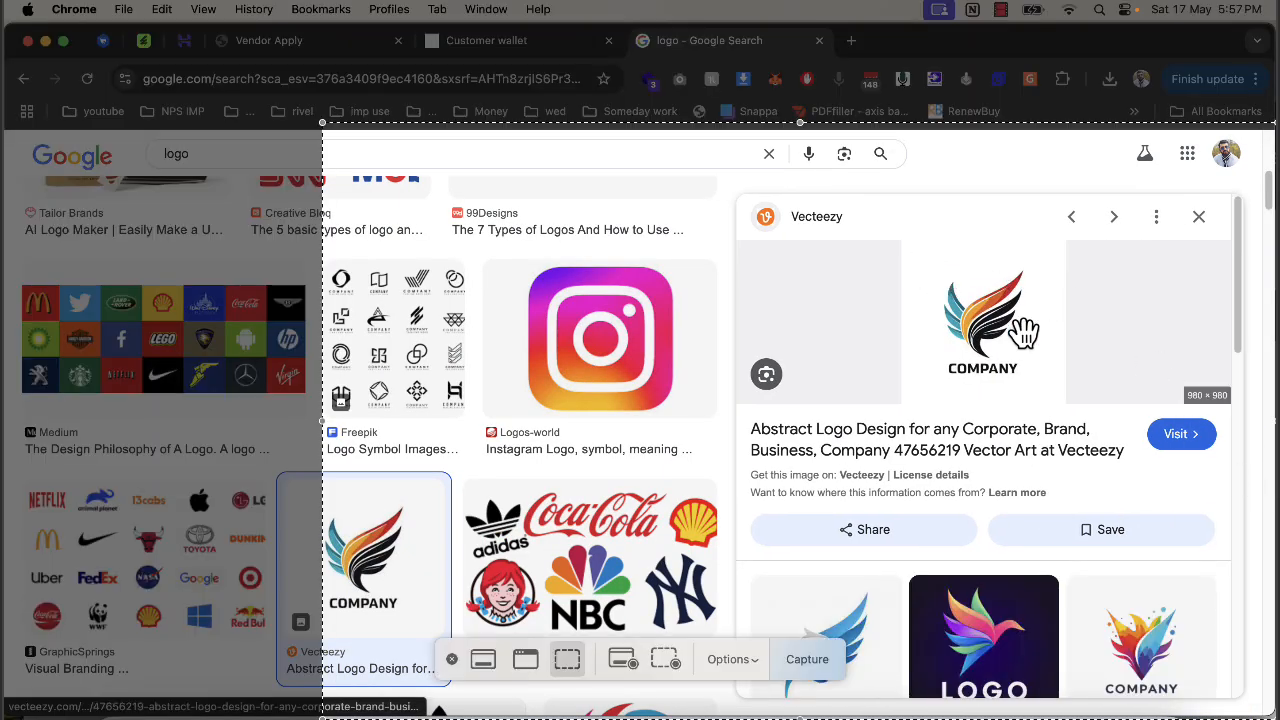
key(Escape)
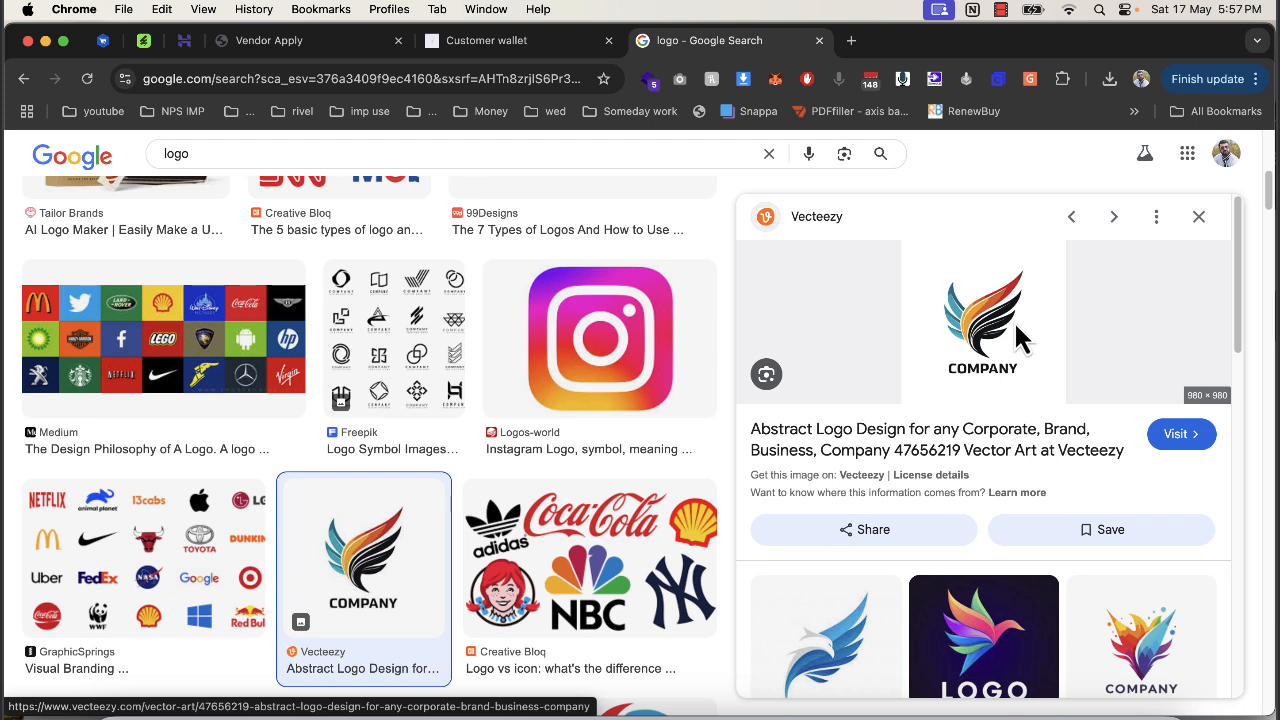
key(super+shift+4)
drag(920, 258, 1092, 446)
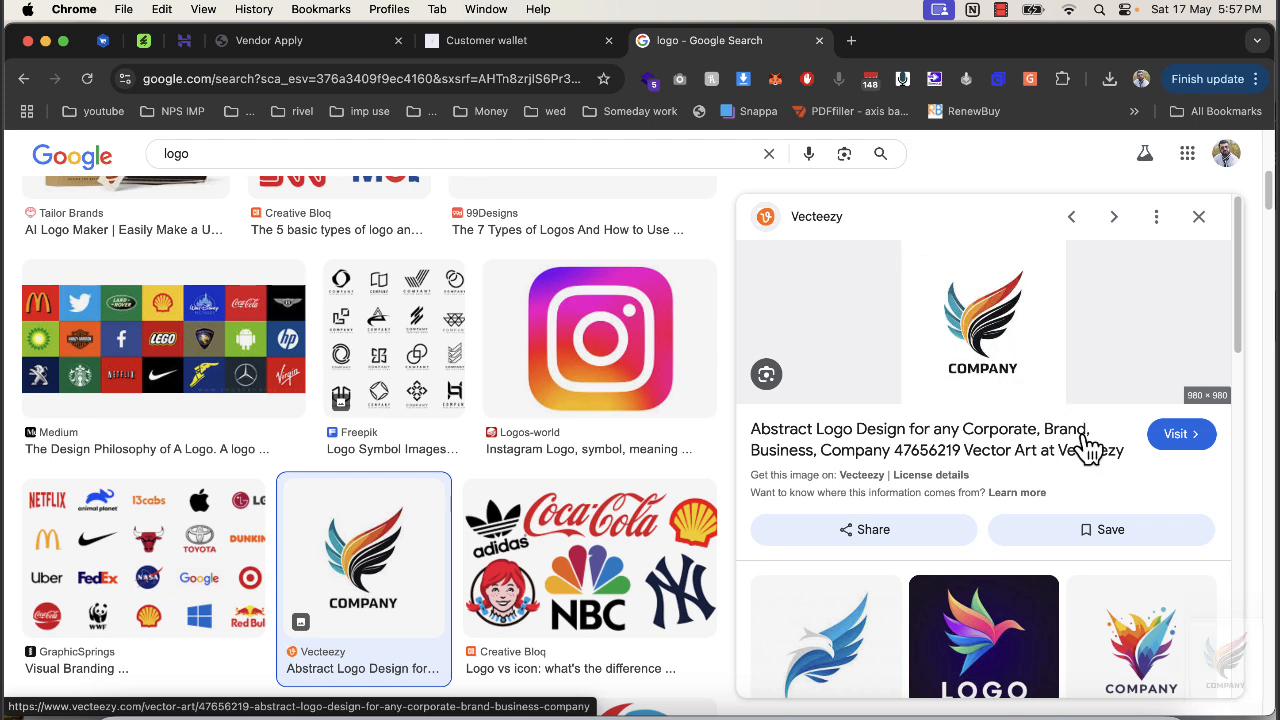
click(1215, 650)
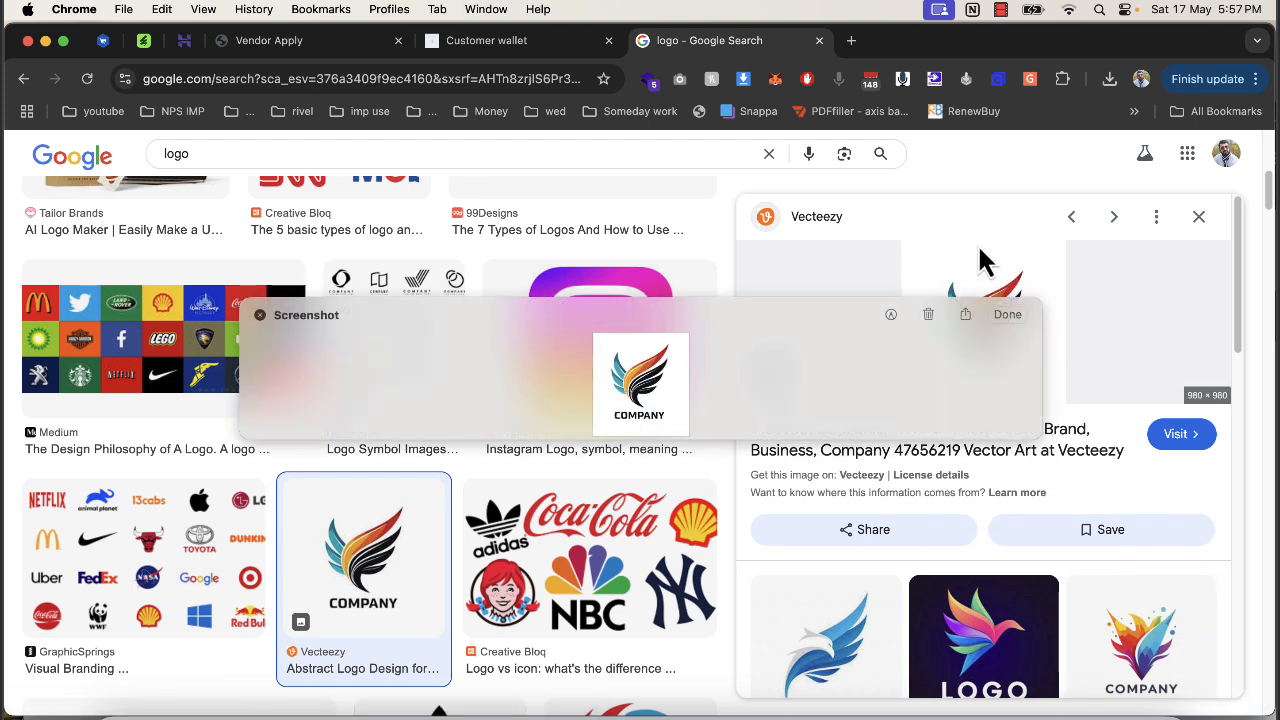
click(1018, 314)
click(512, 42)
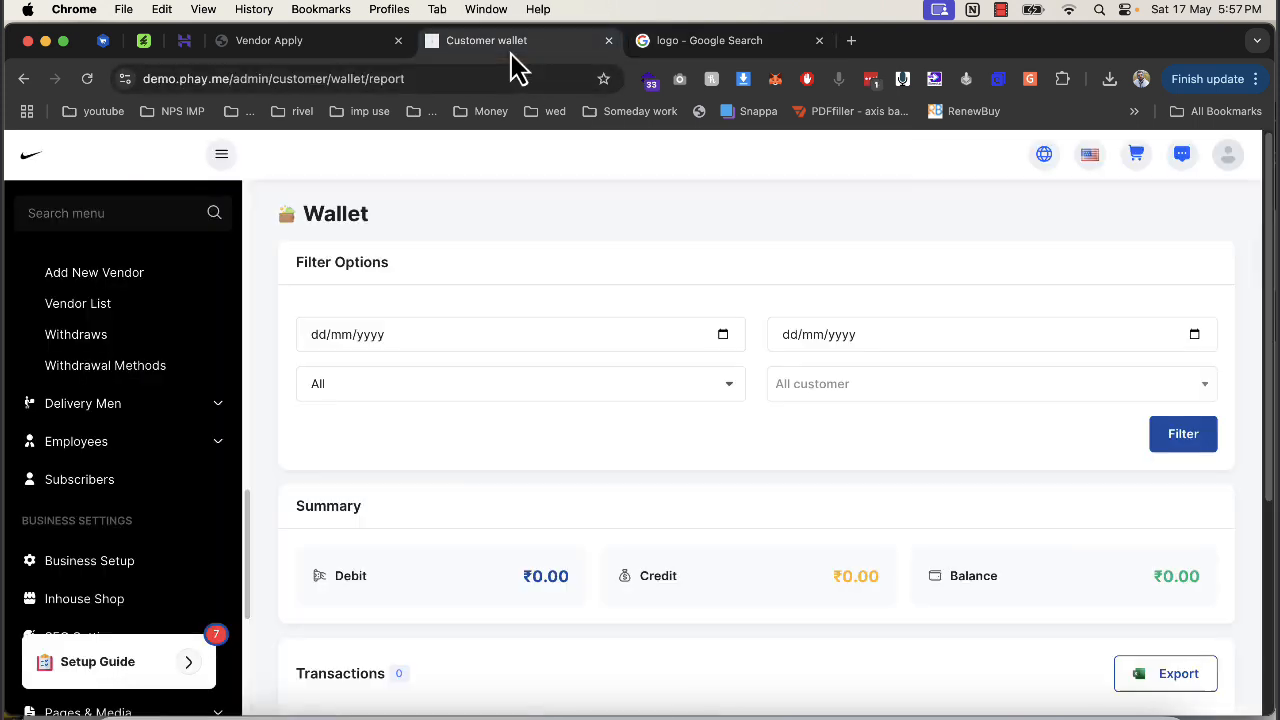
Back on the vendor registration page, upload screenshot images as the new shop logo and shop banner.
click(305, 42)
click(634, 300)
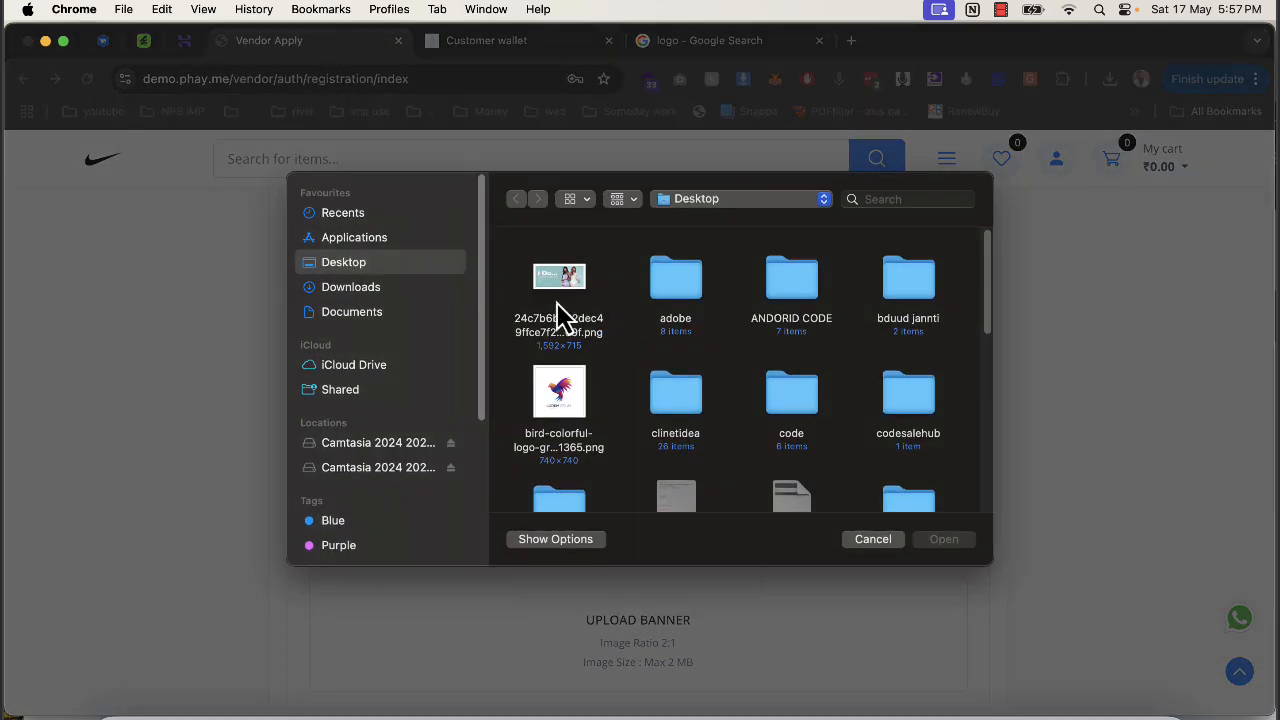
scroll(600, 380, down, 10)
click(805, 405)
double_click(805, 405)
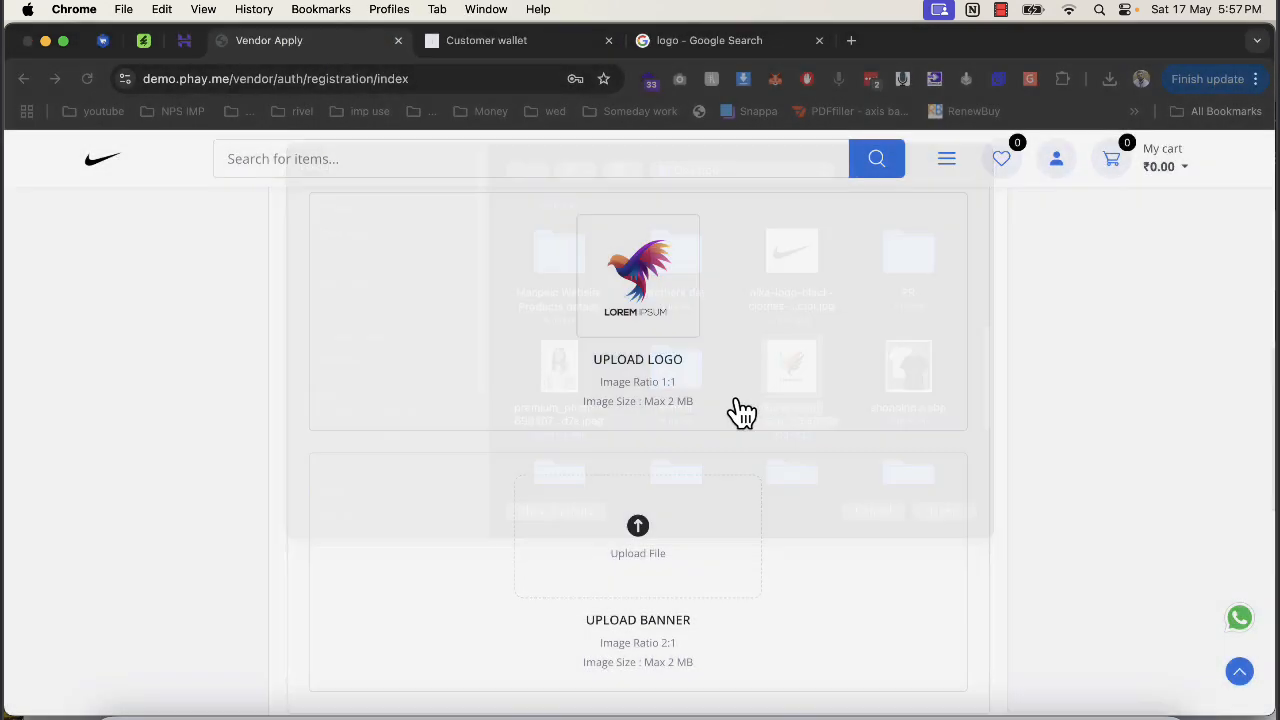
click(591, 543)
scroll(766, 450, down, 3)
scroll(700, 400, up, 5)
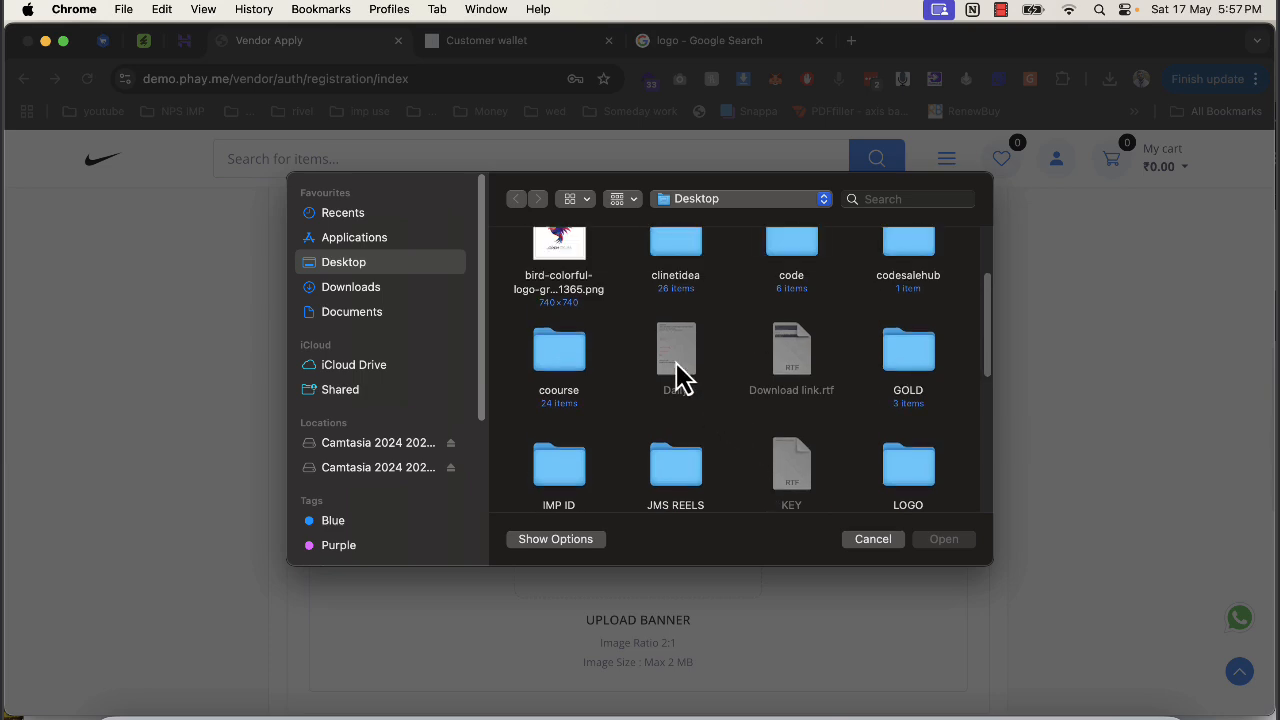
double_click(571, 284)
Accept the terms and conditions, enter a fresh captcha code RfZW, and submit the application.
scroll(700, 450, down, 10)
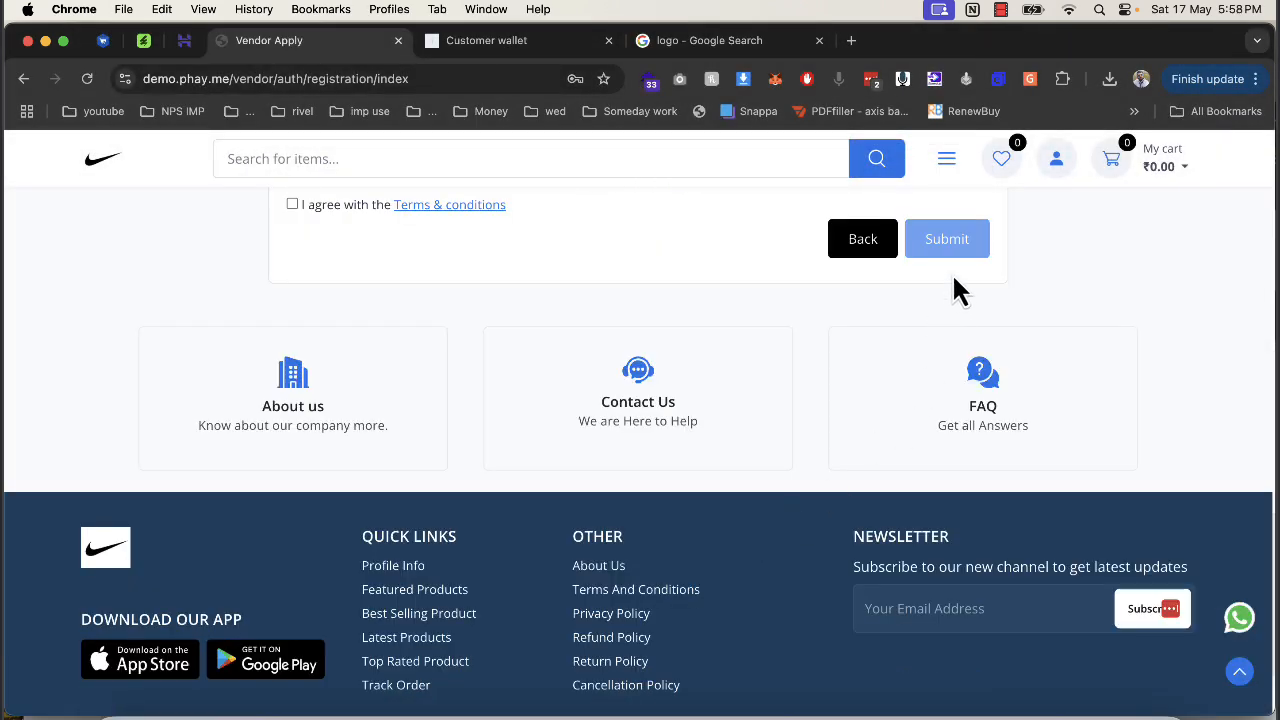
scroll(408, 409, up, 3)
click(323, 372)
scroll(449, 331, up, 3)
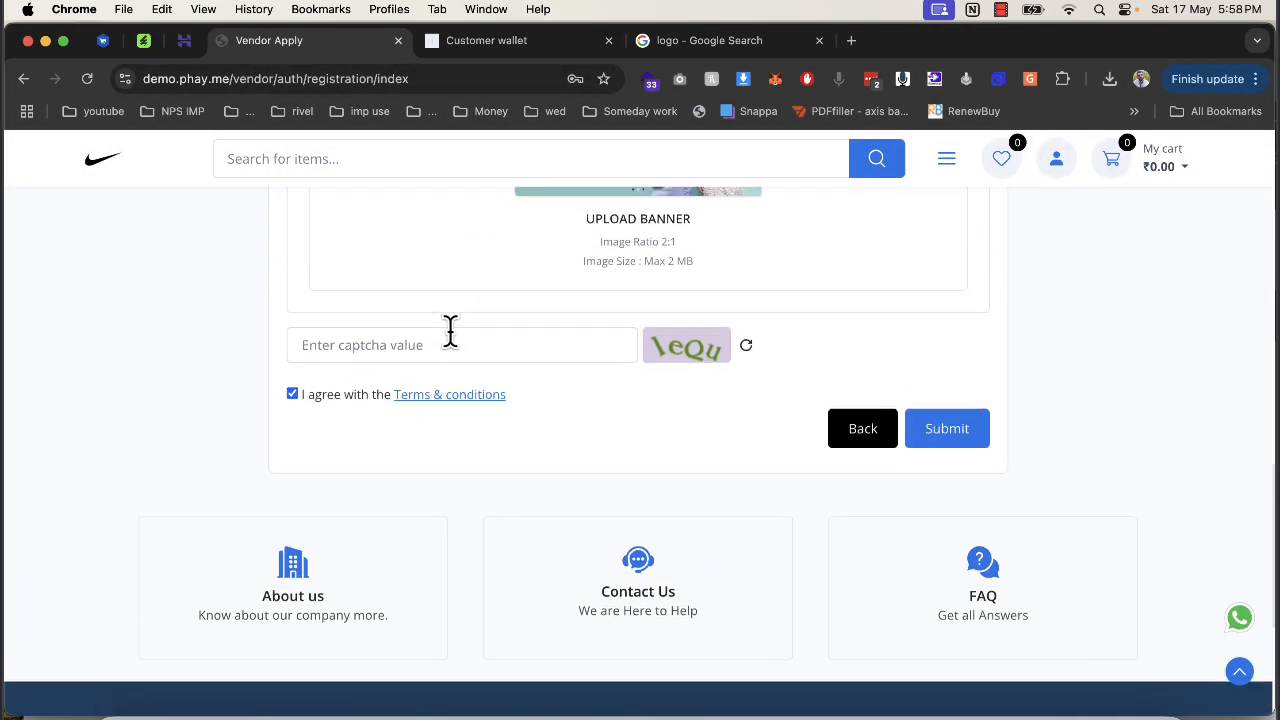
click(510, 494)
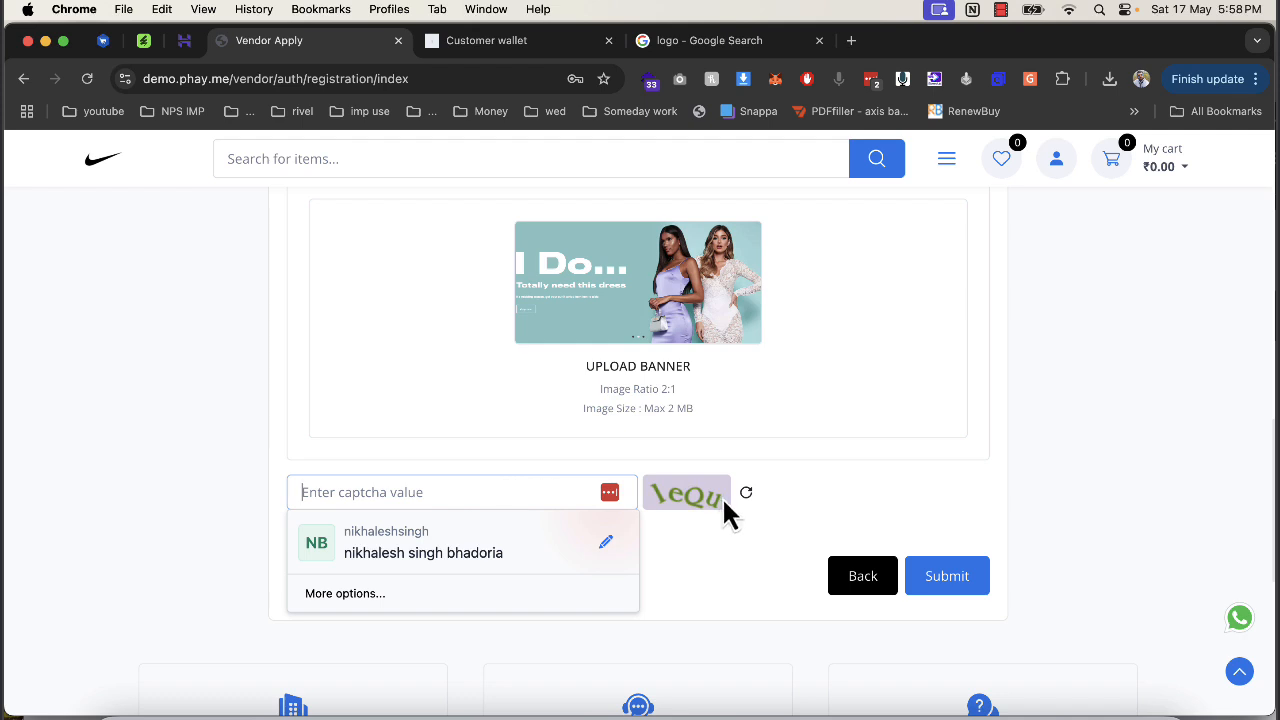
click(746, 492)
click(541, 491)
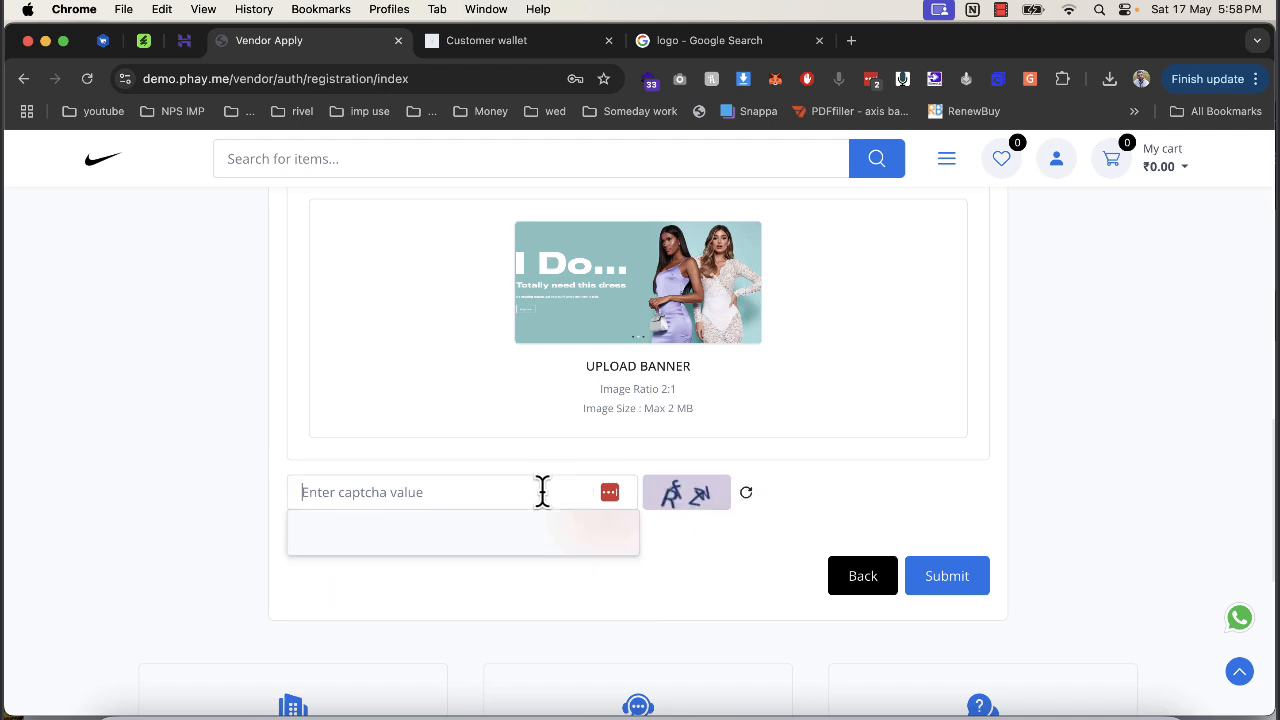
text(RfZW)
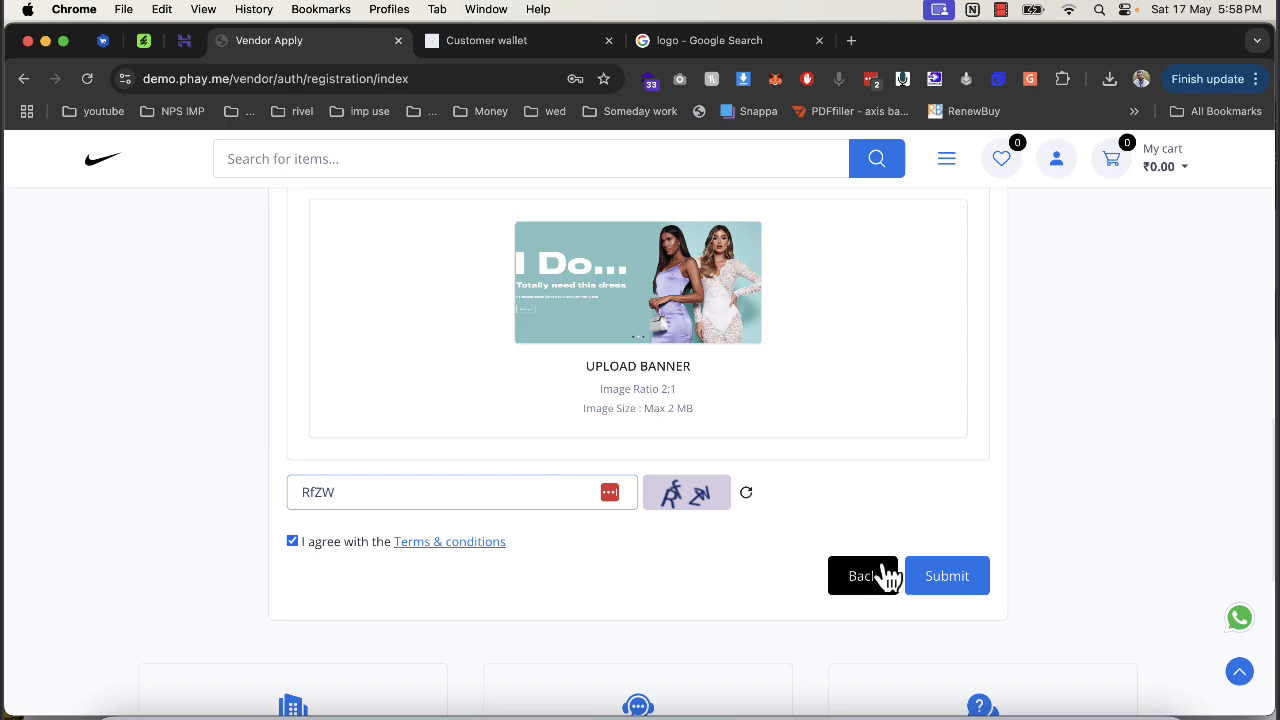
click(951, 586)
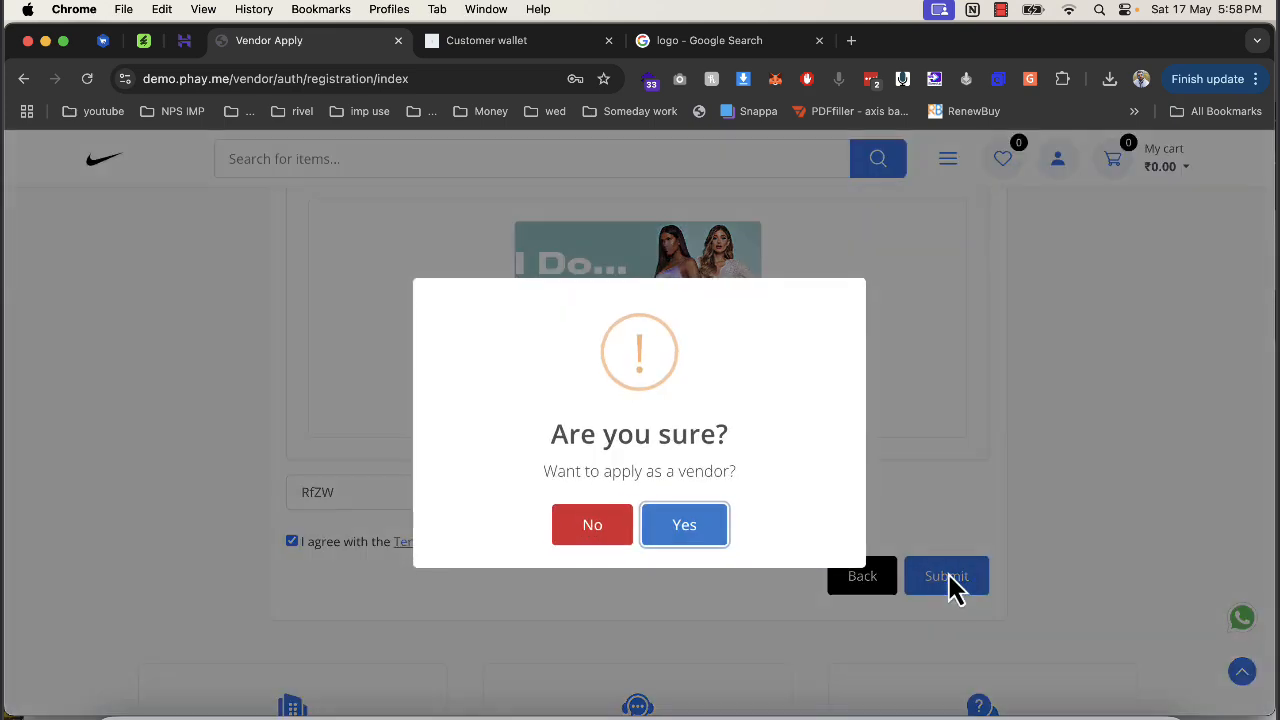
Confirm applying as a vendor, re-upload the screenshot as the vendor image, and resubmit with confirmation.
click(712, 532)
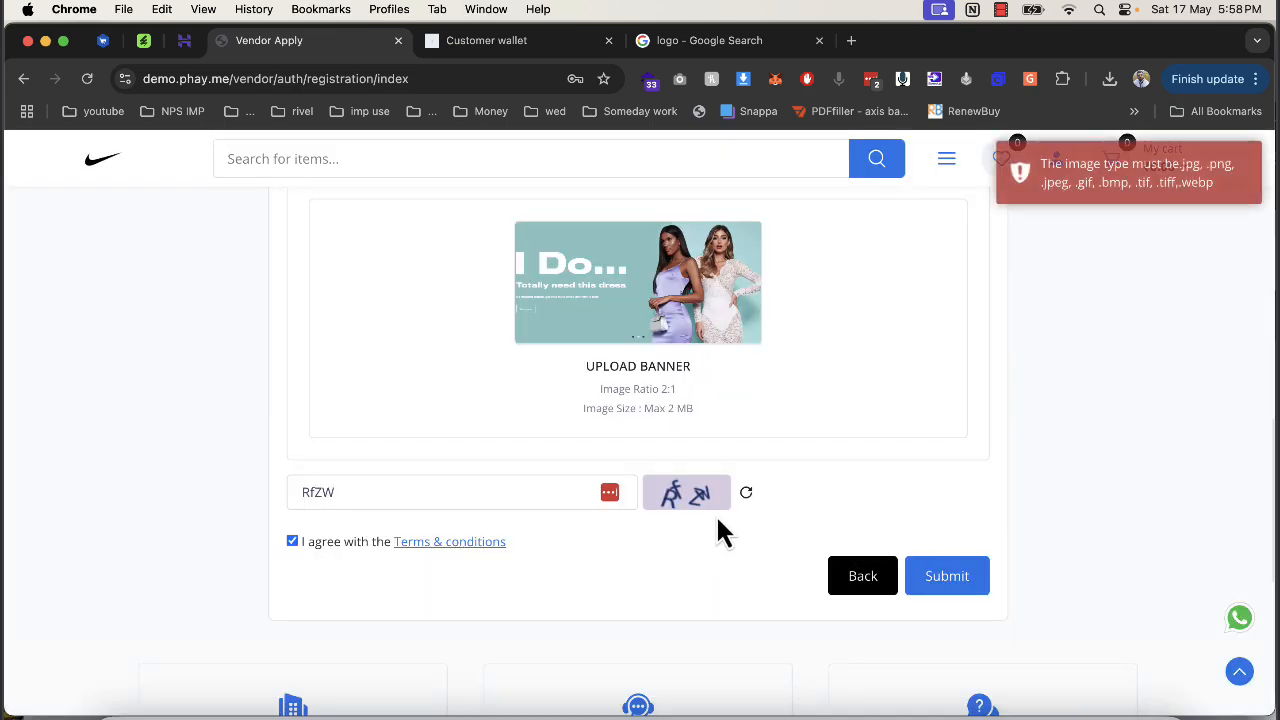
scroll(716, 516, up, 10)
scroll(745, 460, down, 2)
scroll(820, 285, up, 3)
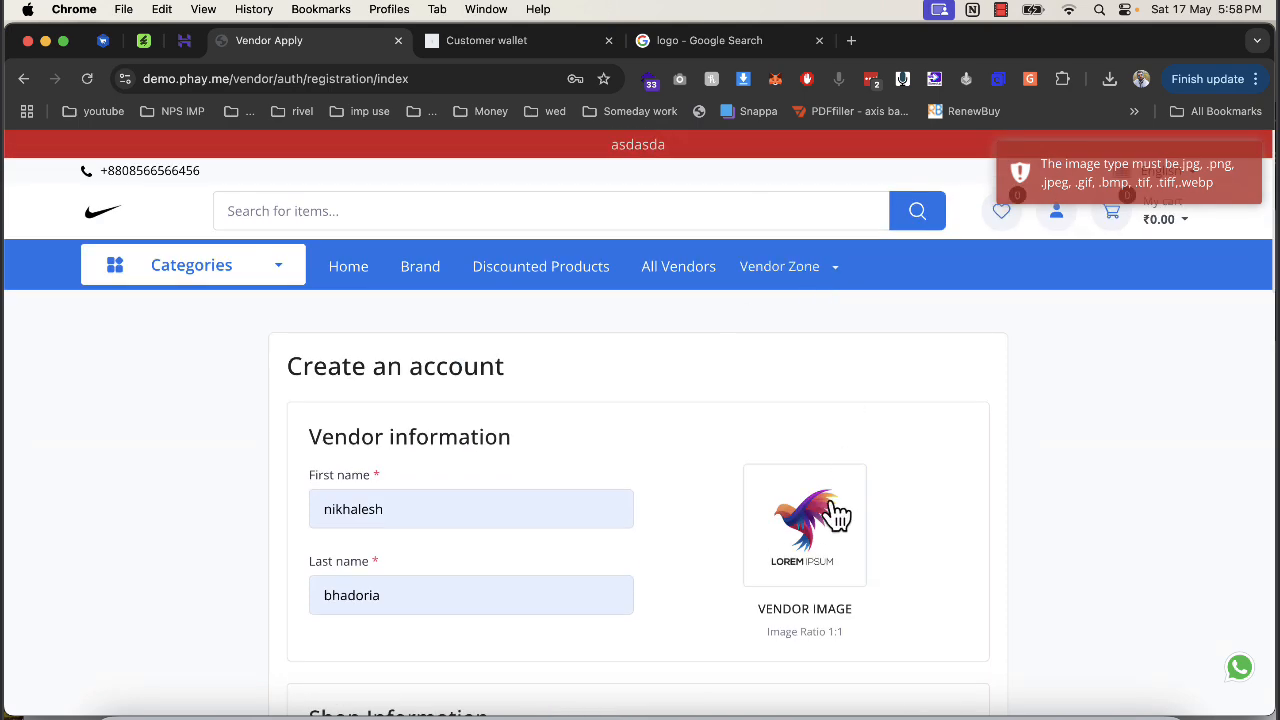
click(845, 488)
scroll(757, 423, down, 5)
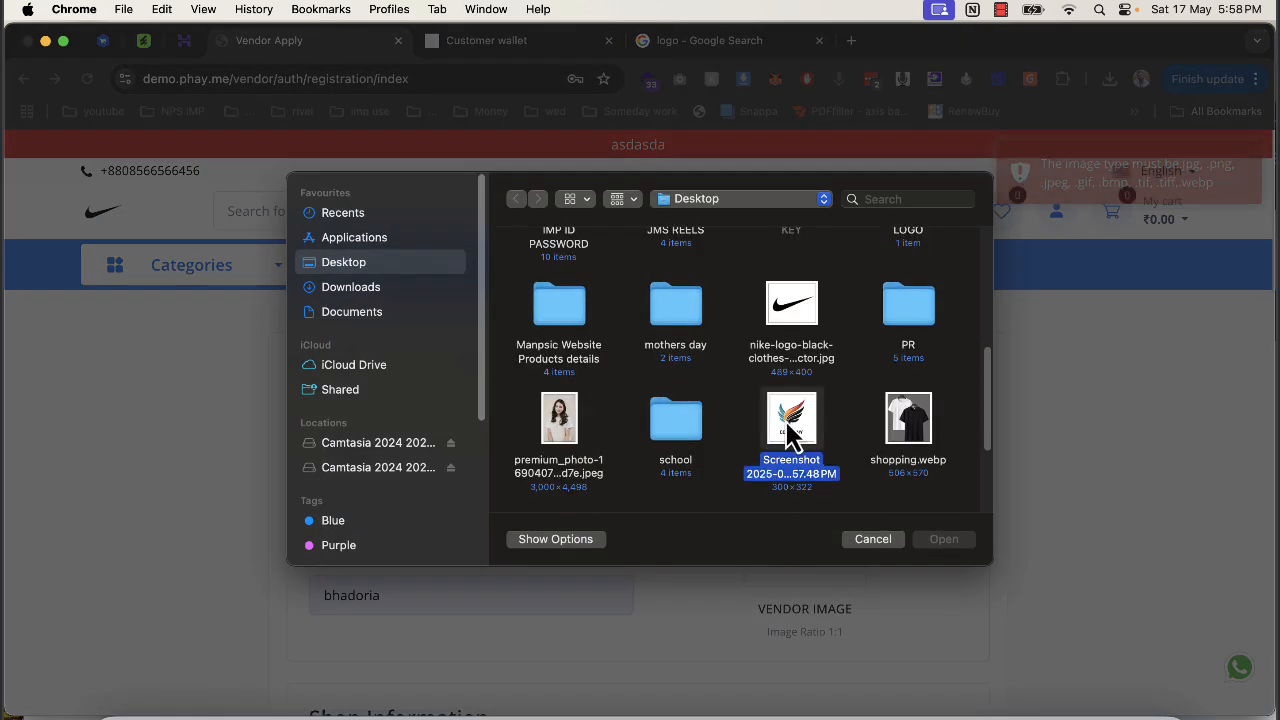
double_click(777, 390)
scroll(828, 495, down, 20)
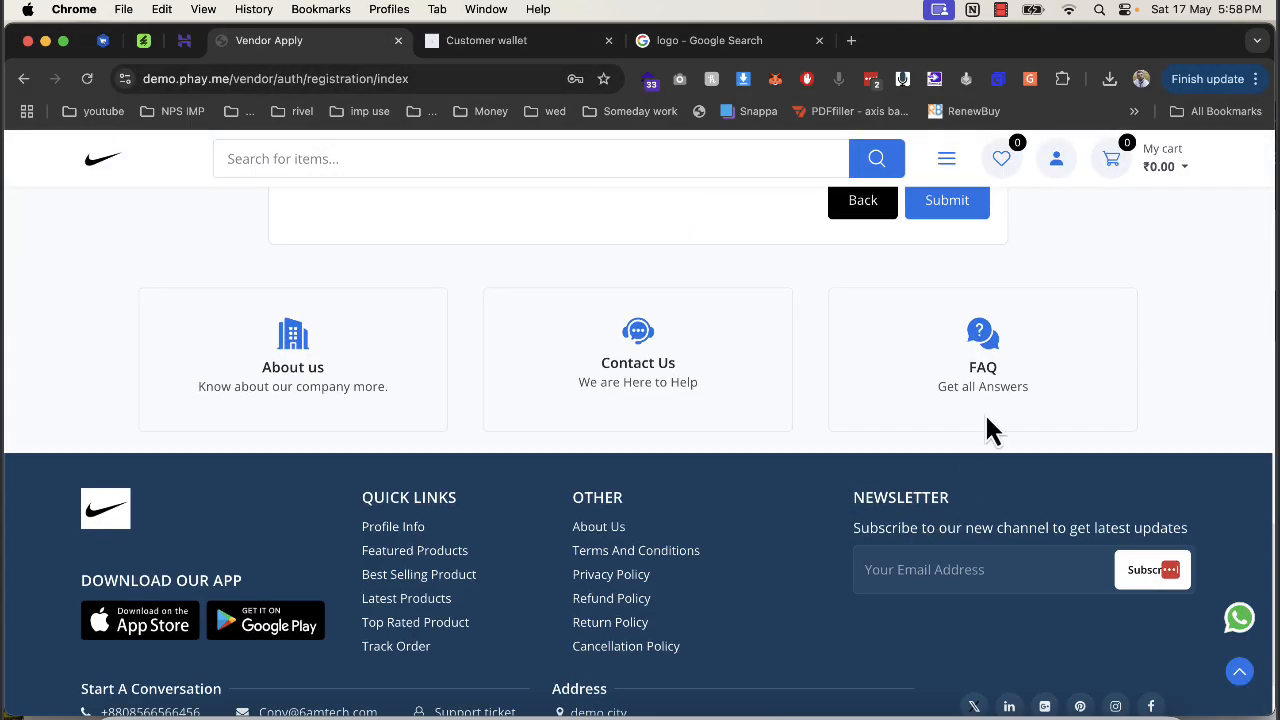
click(947, 212)
click(716, 535)
Refresh the captcha, enter the new code nV, then submit and confirm the vendor application.
scroll(714, 557, up, 3)
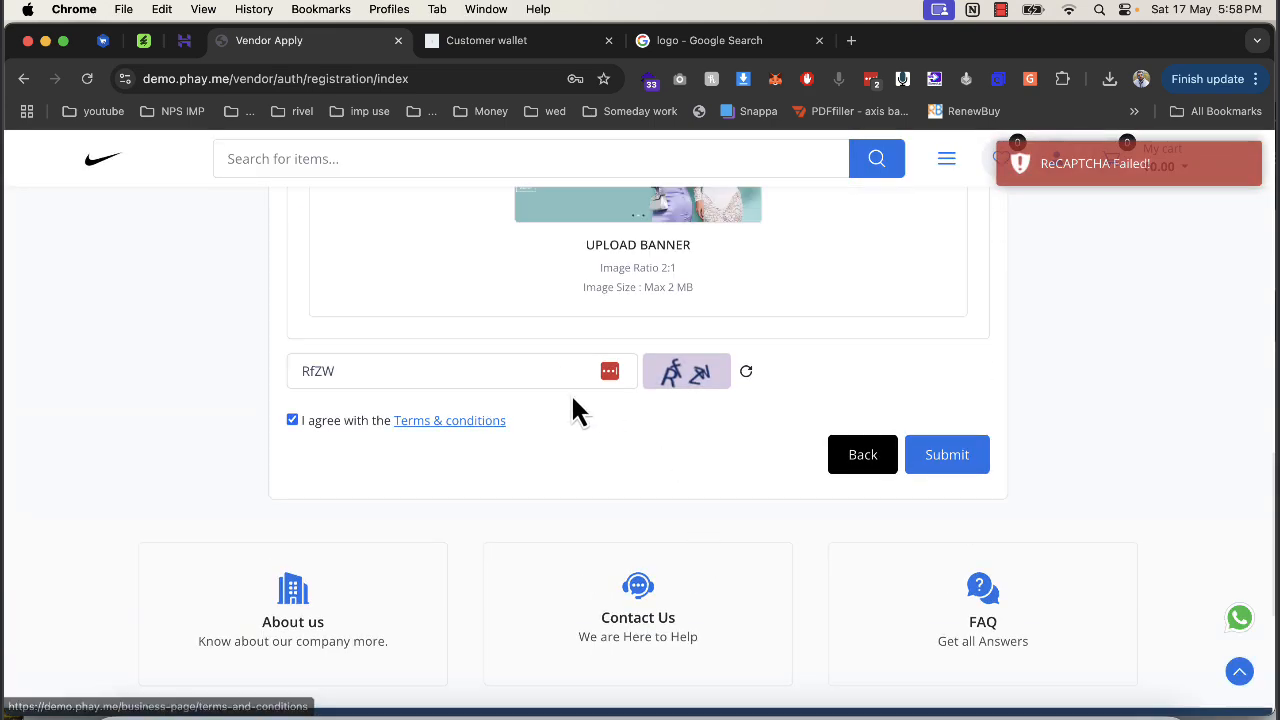
click(748, 372)
click(526, 374)
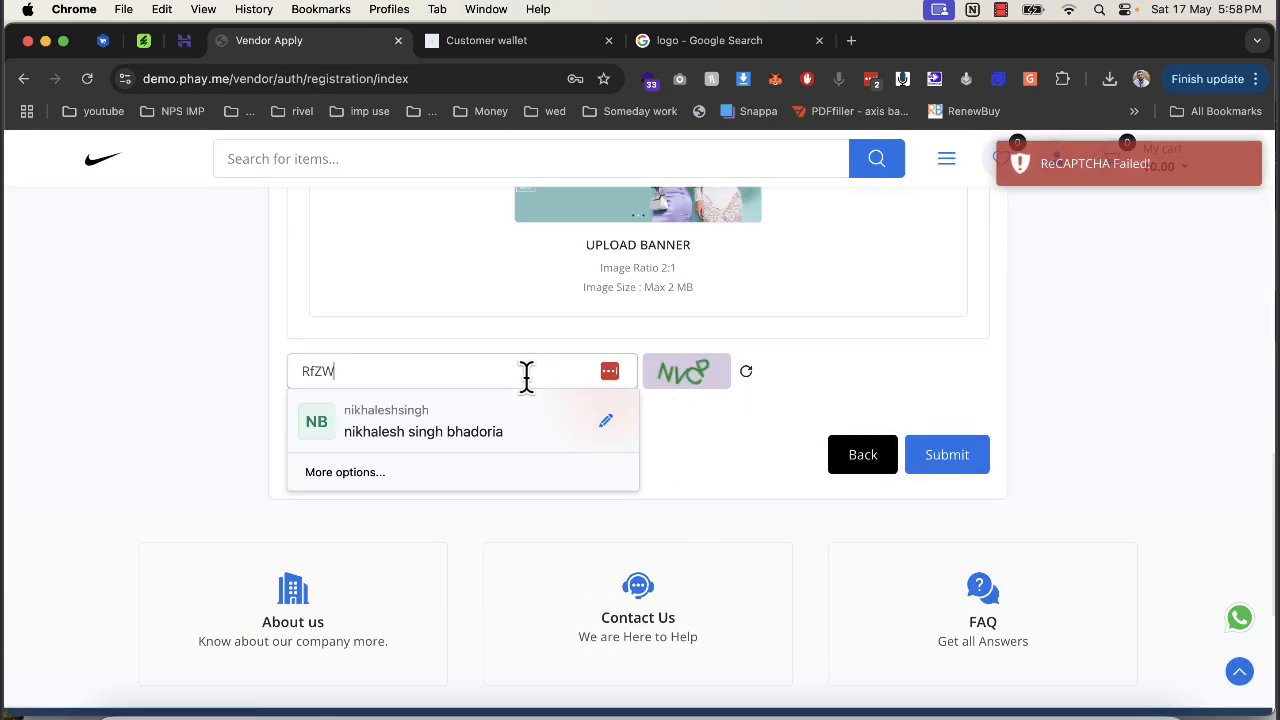
text(n)
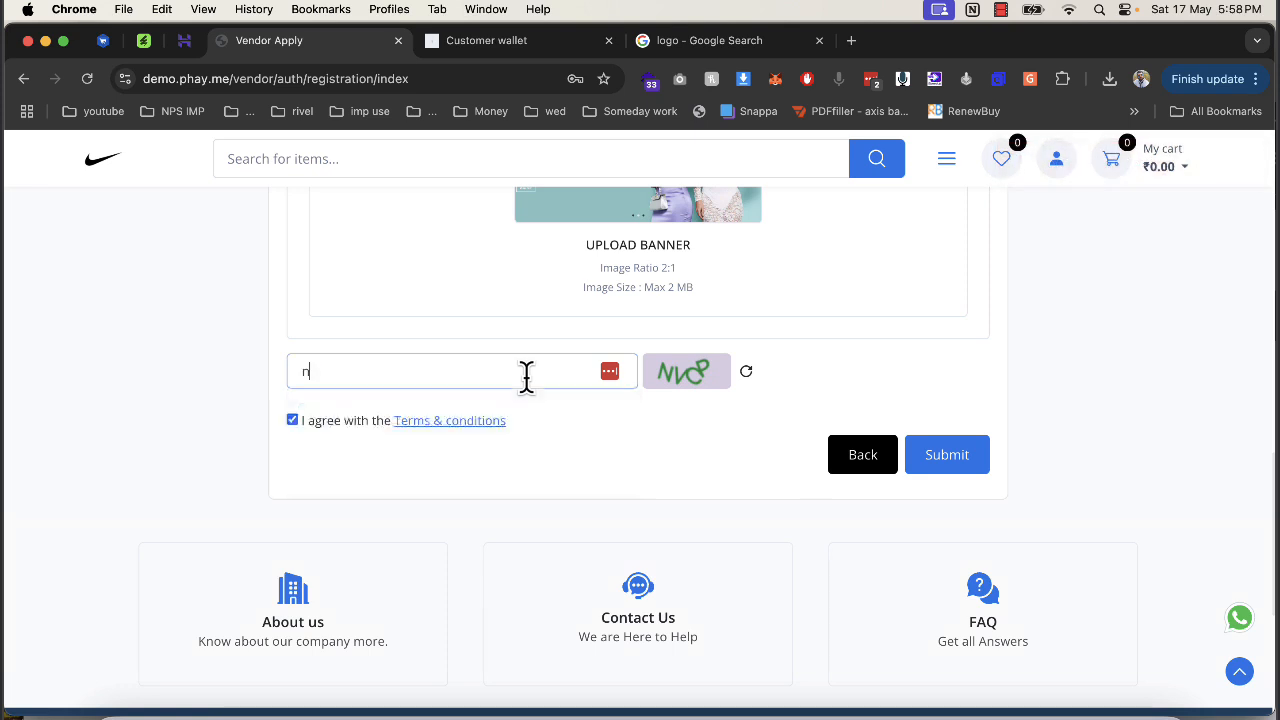
text(VCP)
click(912, 460)
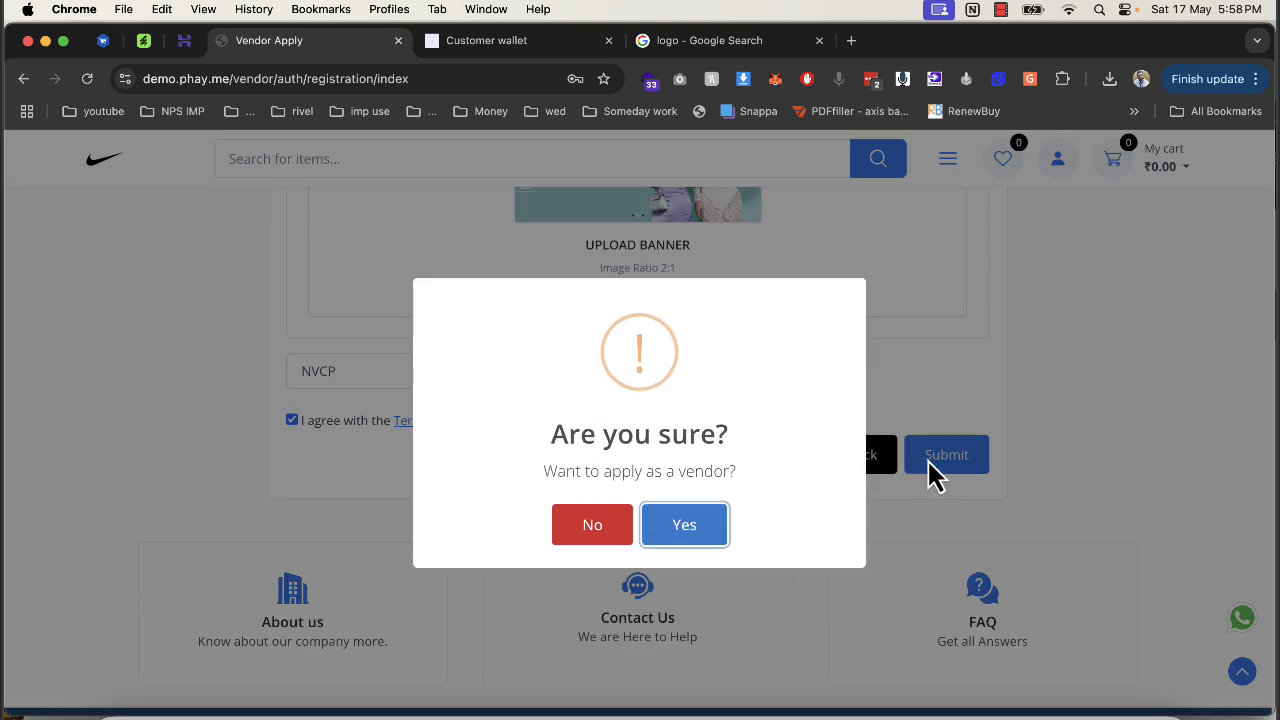
click(703, 526)
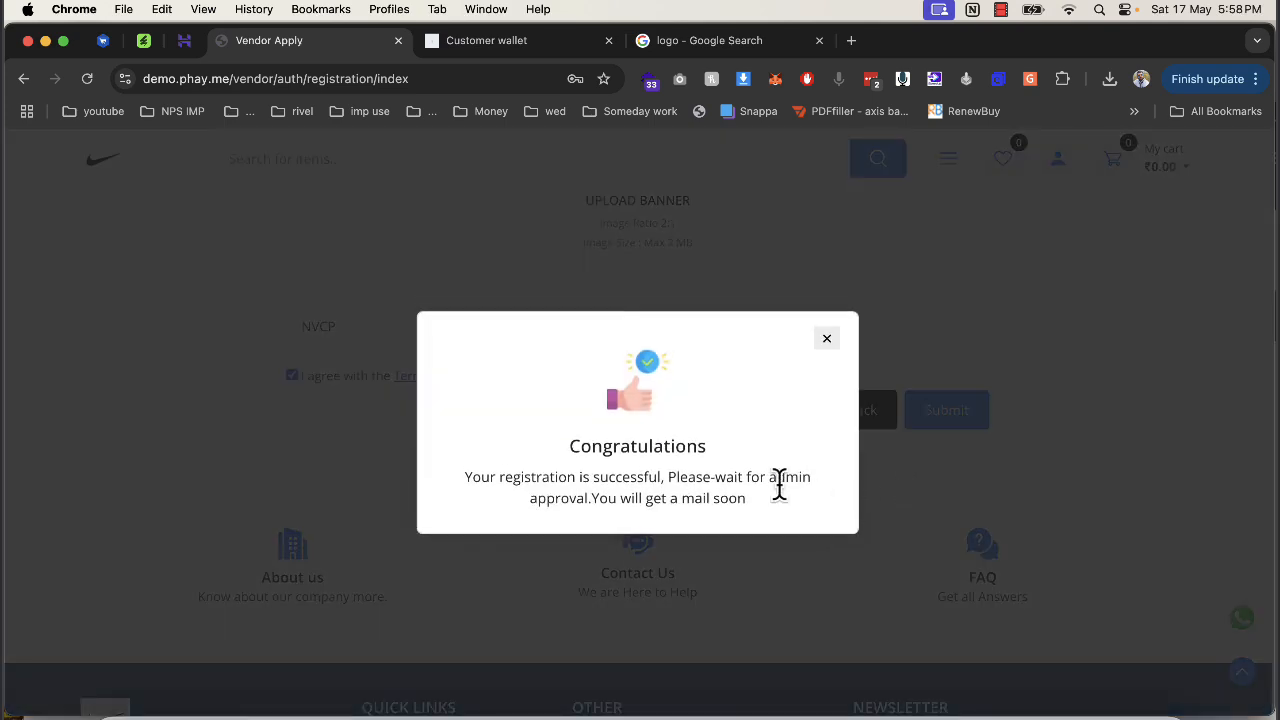
Dismiss the registration Congratulations message and switch to the admin panel tab.
drag(497, 476, 735, 497)
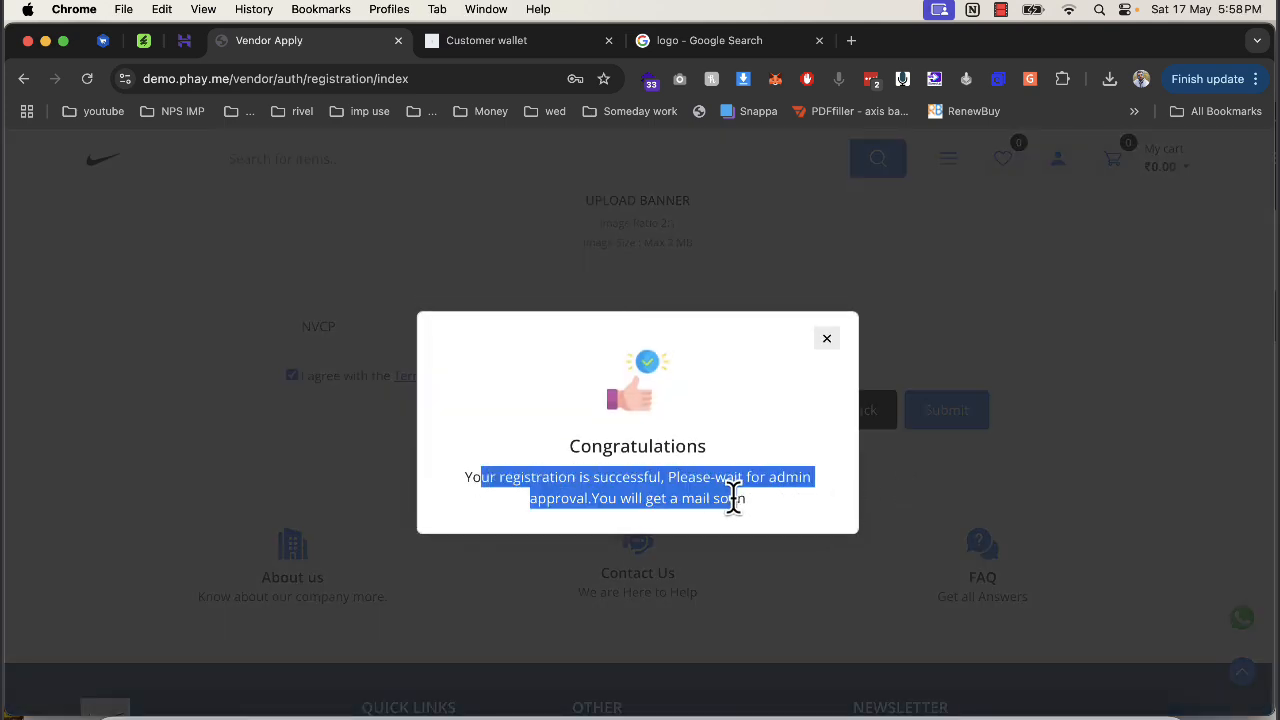
click(824, 342)
click(505, 42)
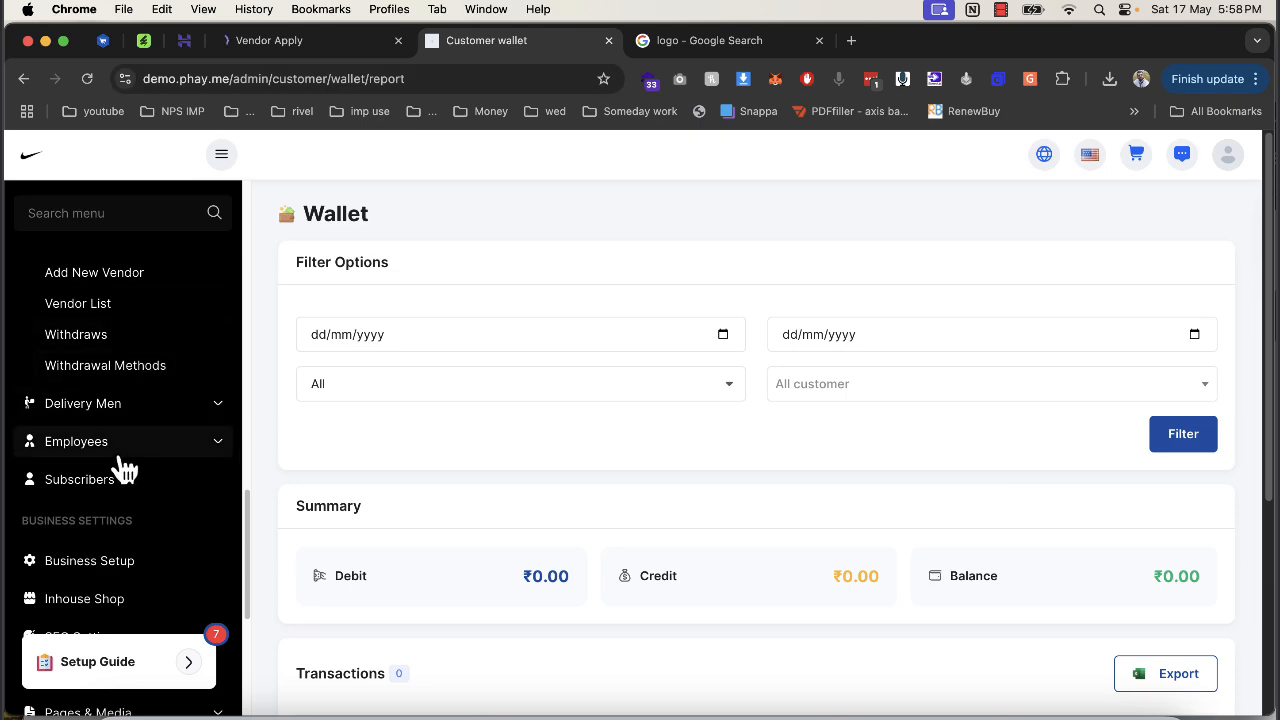
In the Vendor List, open the xyz store vendor's details and approve it.
scroll(120, 440, up, 1)
click(100, 336)
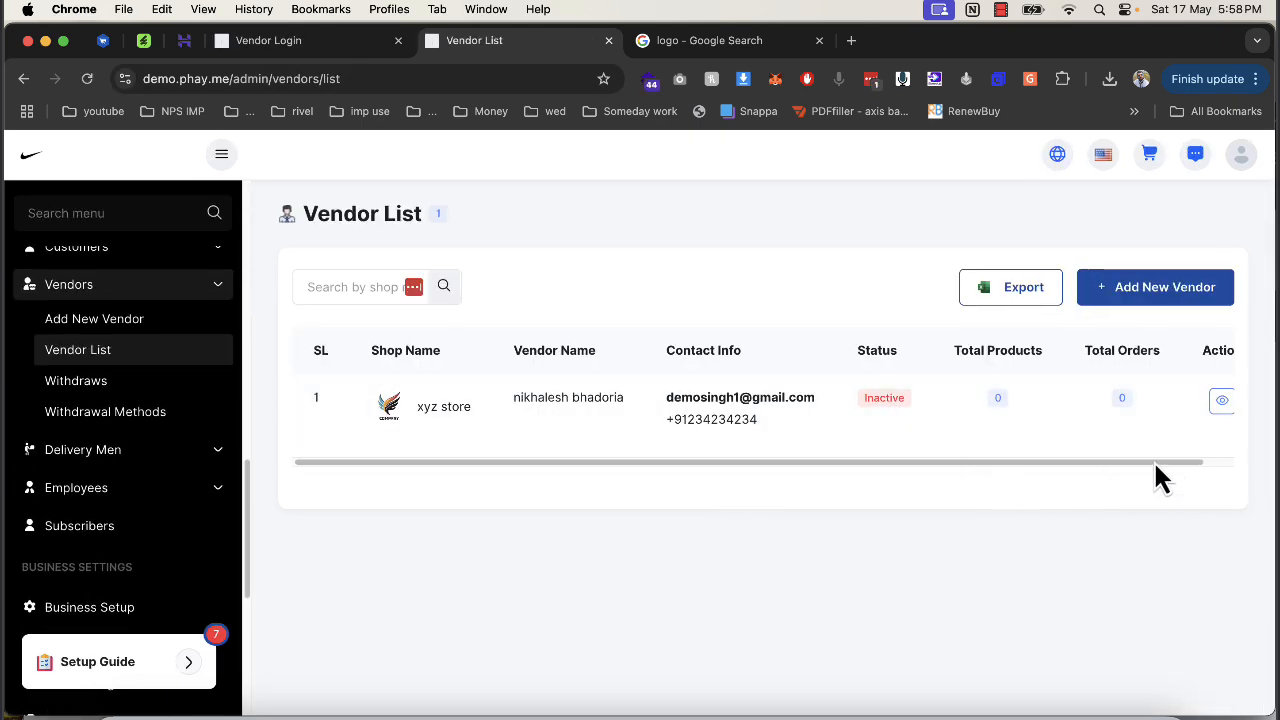
scroll(1214, 470, right, 3)
click(1192, 405)
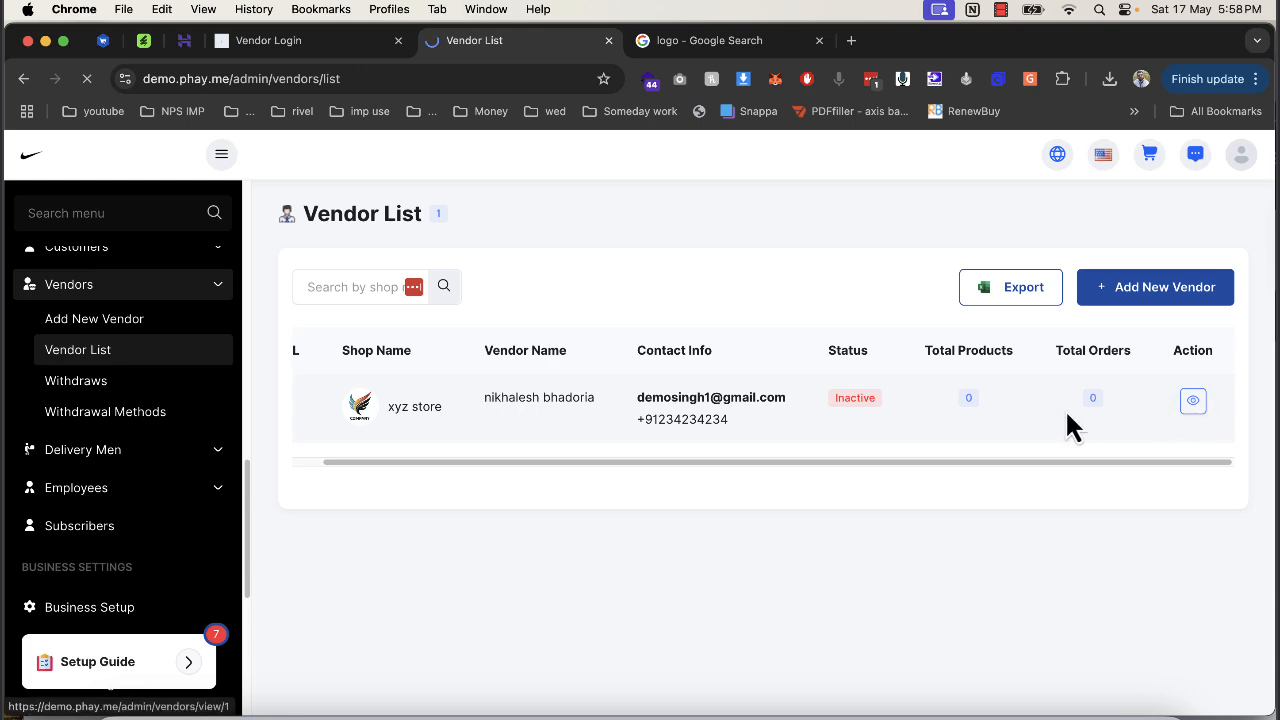
click(1172, 338)
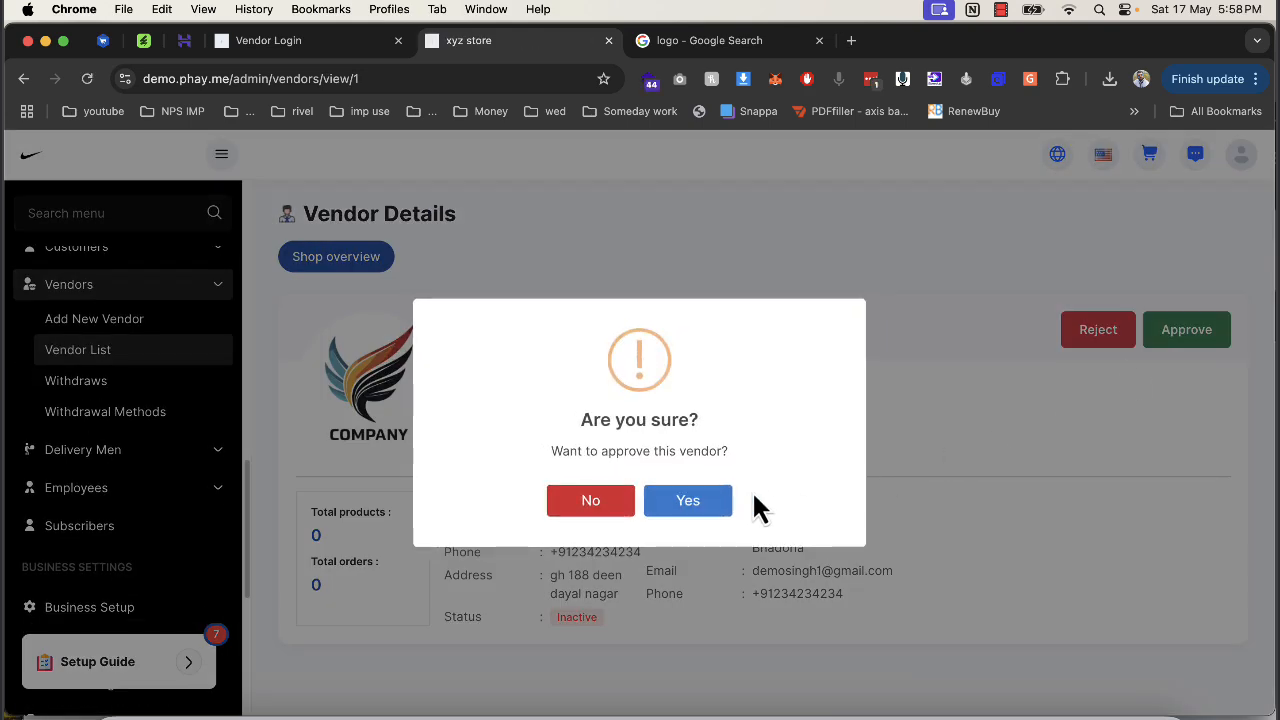
click(715, 502)
Copy the xyz store vendor's e-mail from its details and return to the vendor sign-in page.
click(323, 42)
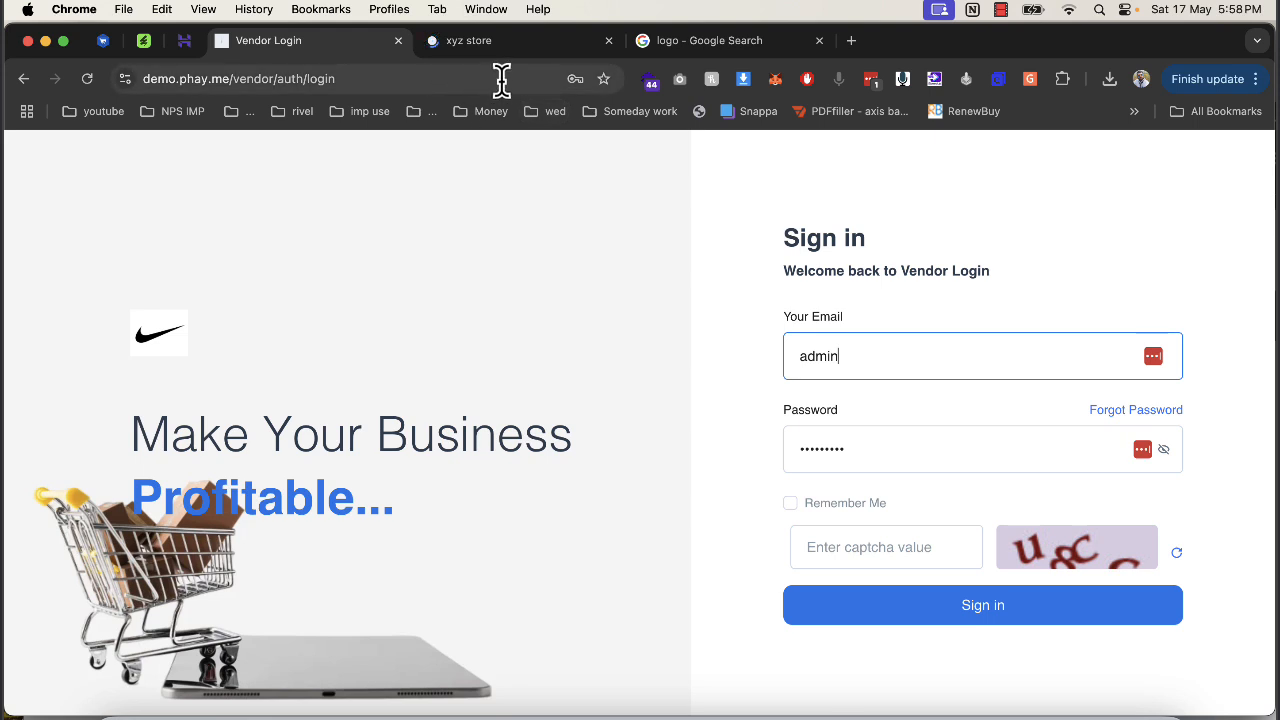
click(496, 42)
triple_click(757, 571)
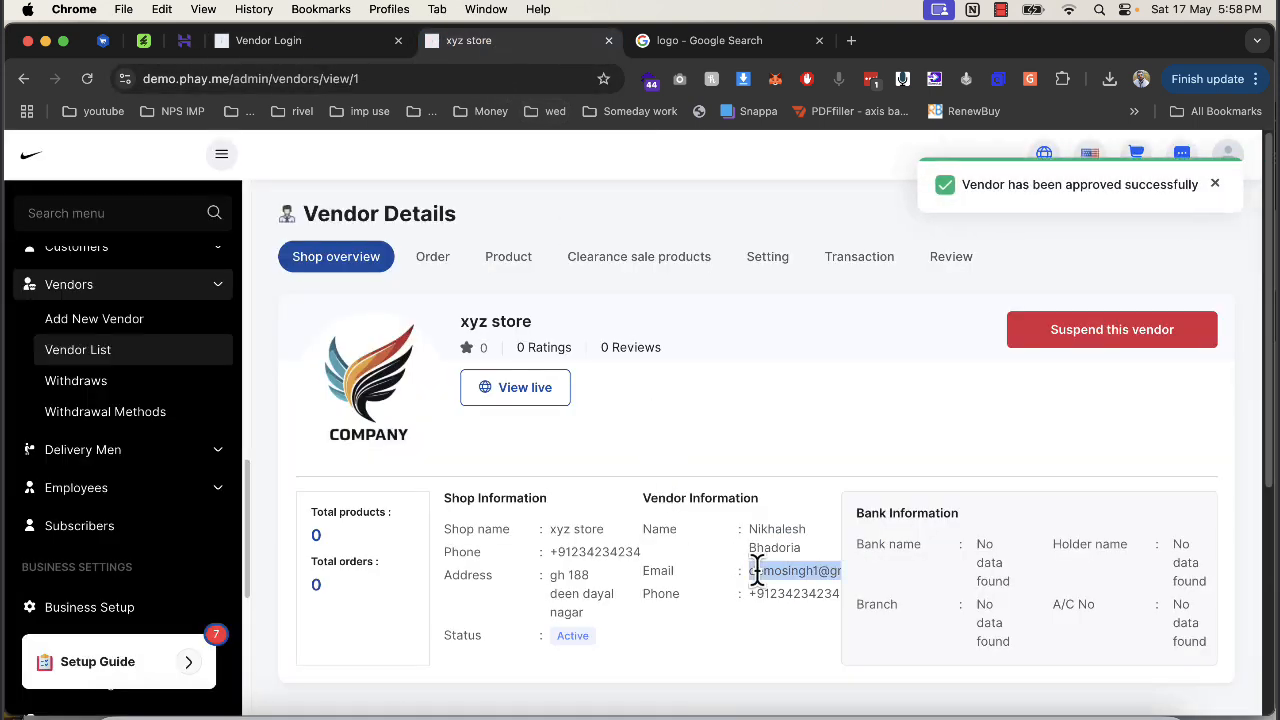
click(290, 42)
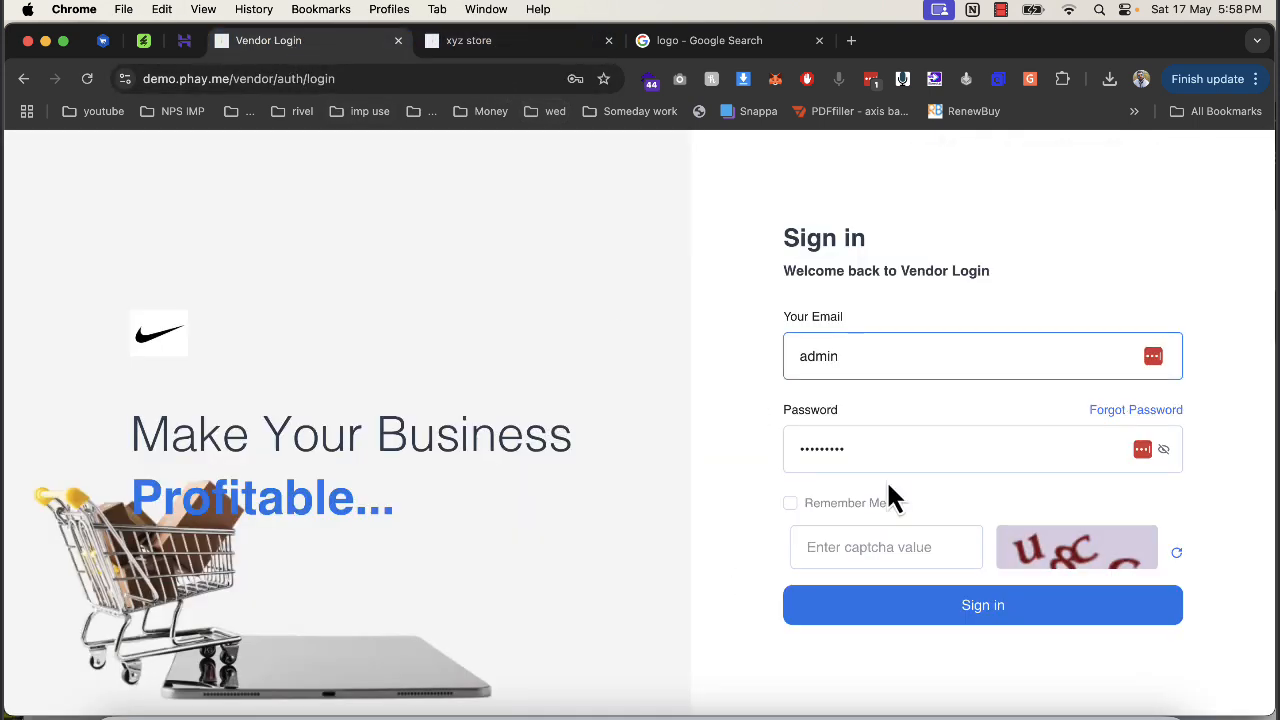
Paste the vendor's e-mail into the sign-in form, enter the password, and refresh the captcha.
key(super+q)
click(891, 357)
key(super+a)
key(super+v)
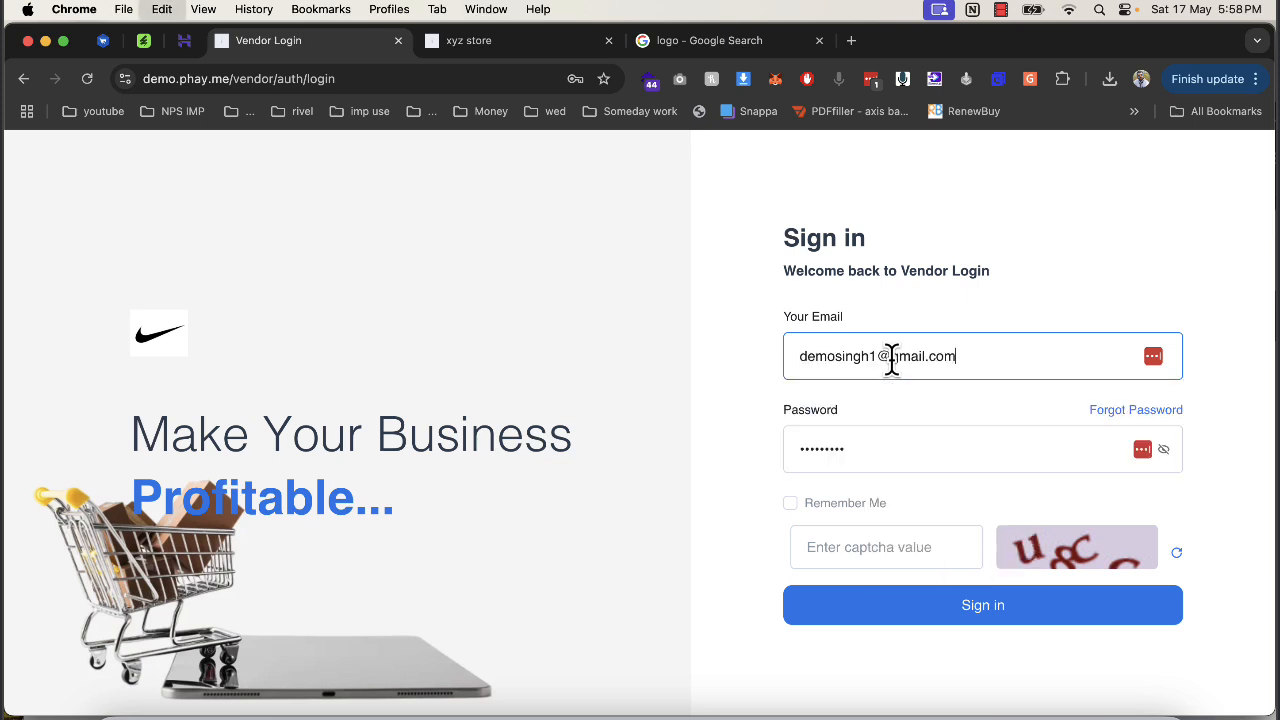
click(884, 452)
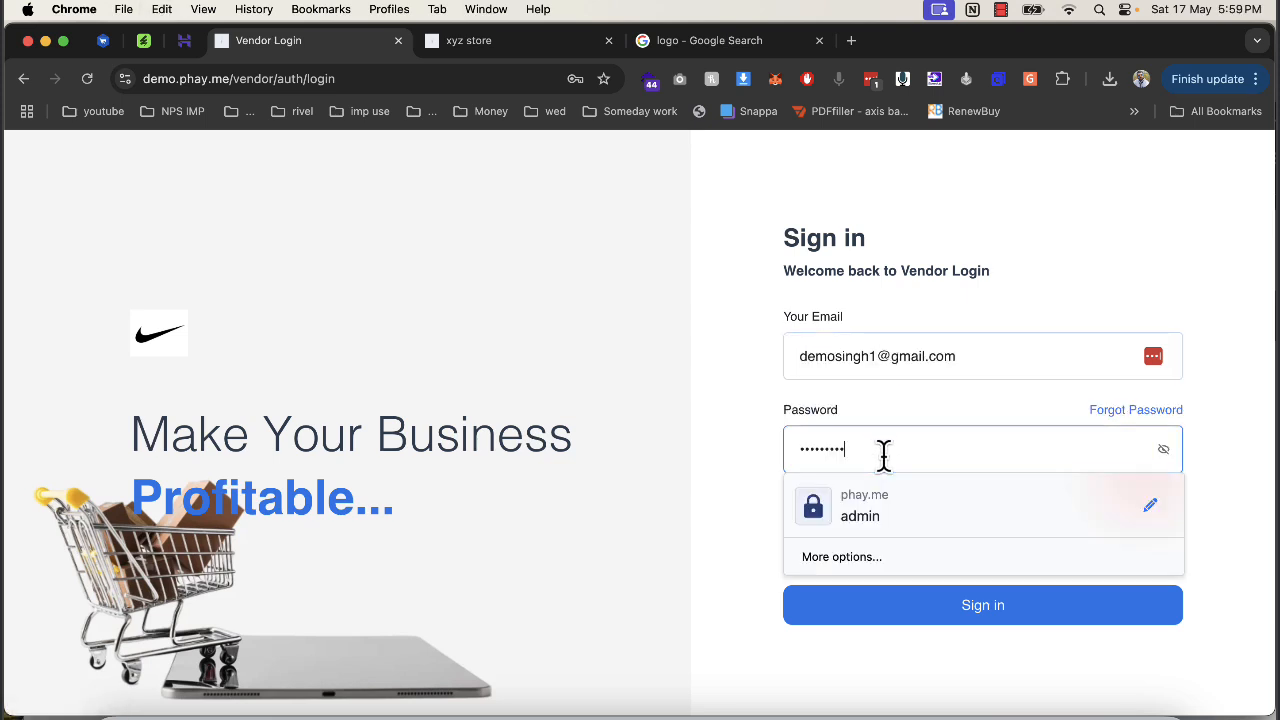
text(•••)
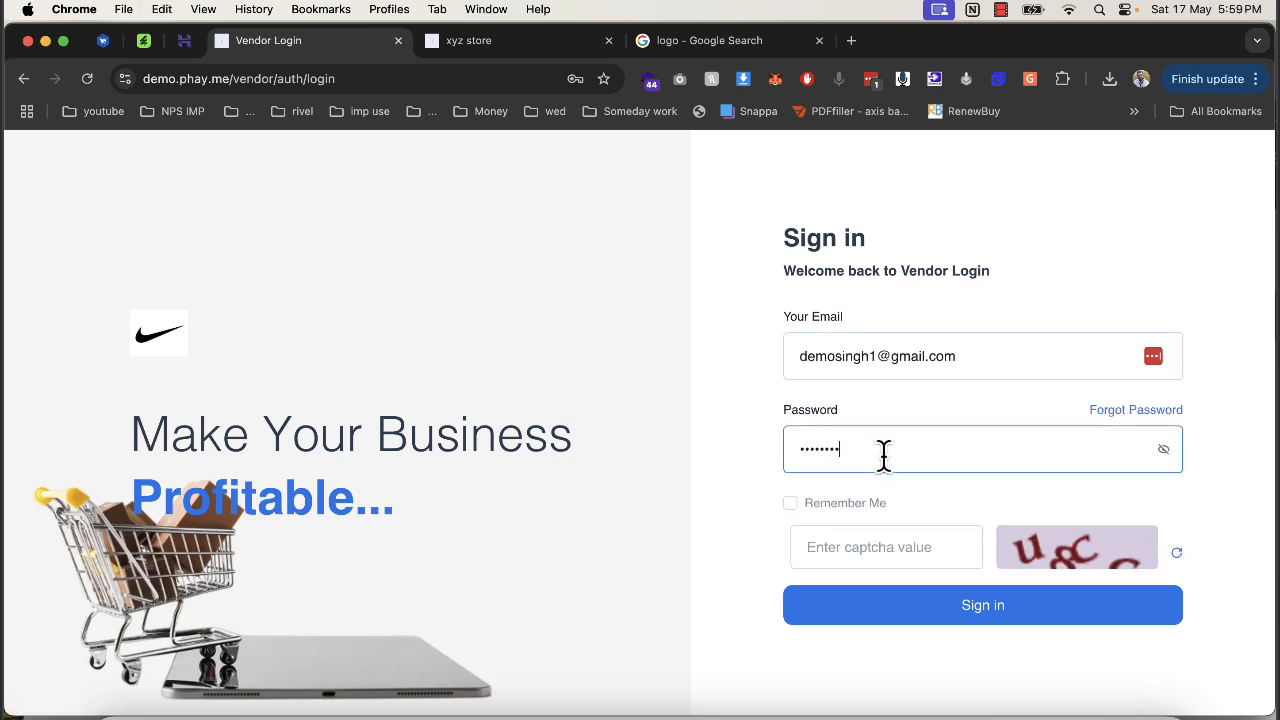
click(903, 541)
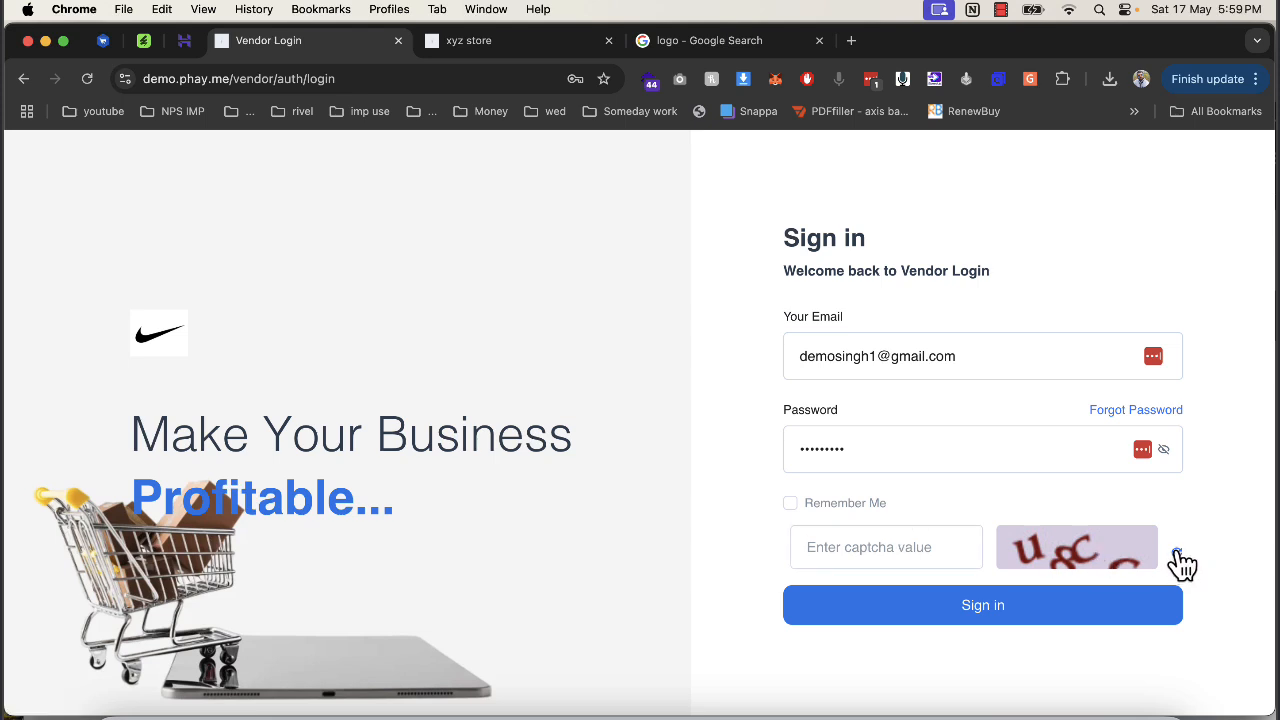
click(1148, 563)
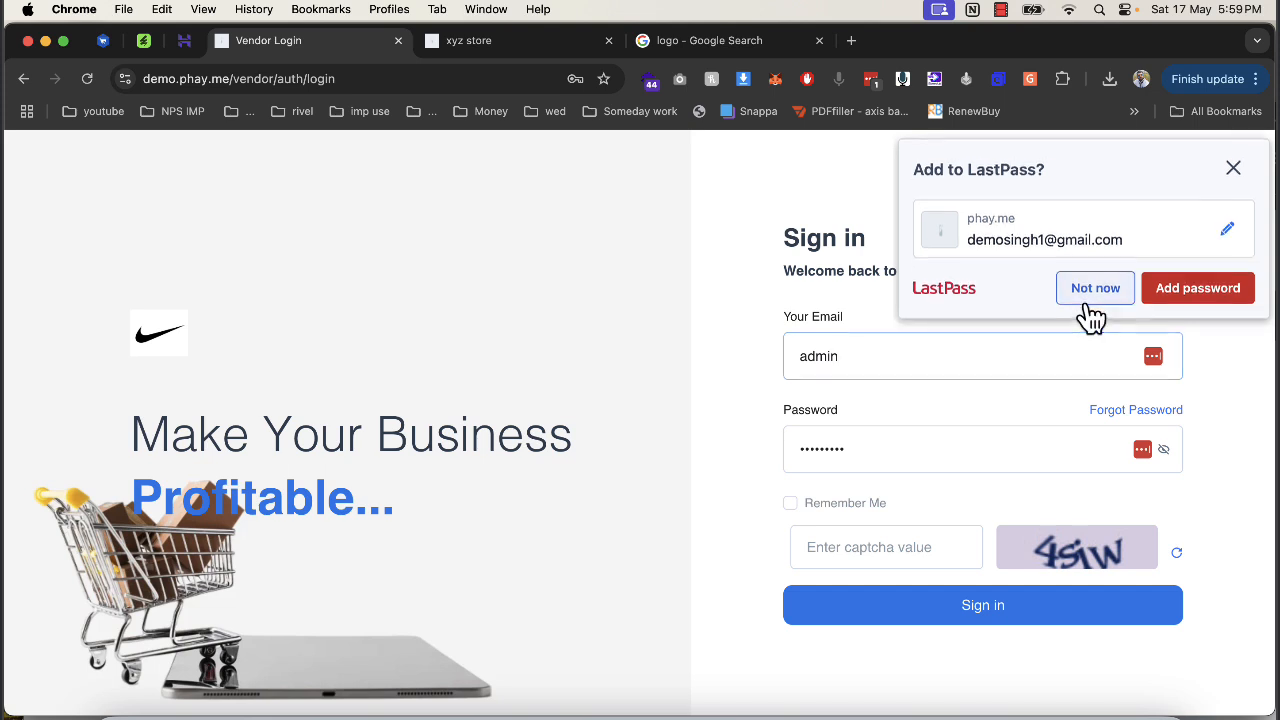
Decline LastPass saving the login, then re-enter the vendor's e-mail and password for another attempt.
click(1090, 292)
double_click(889, 358)
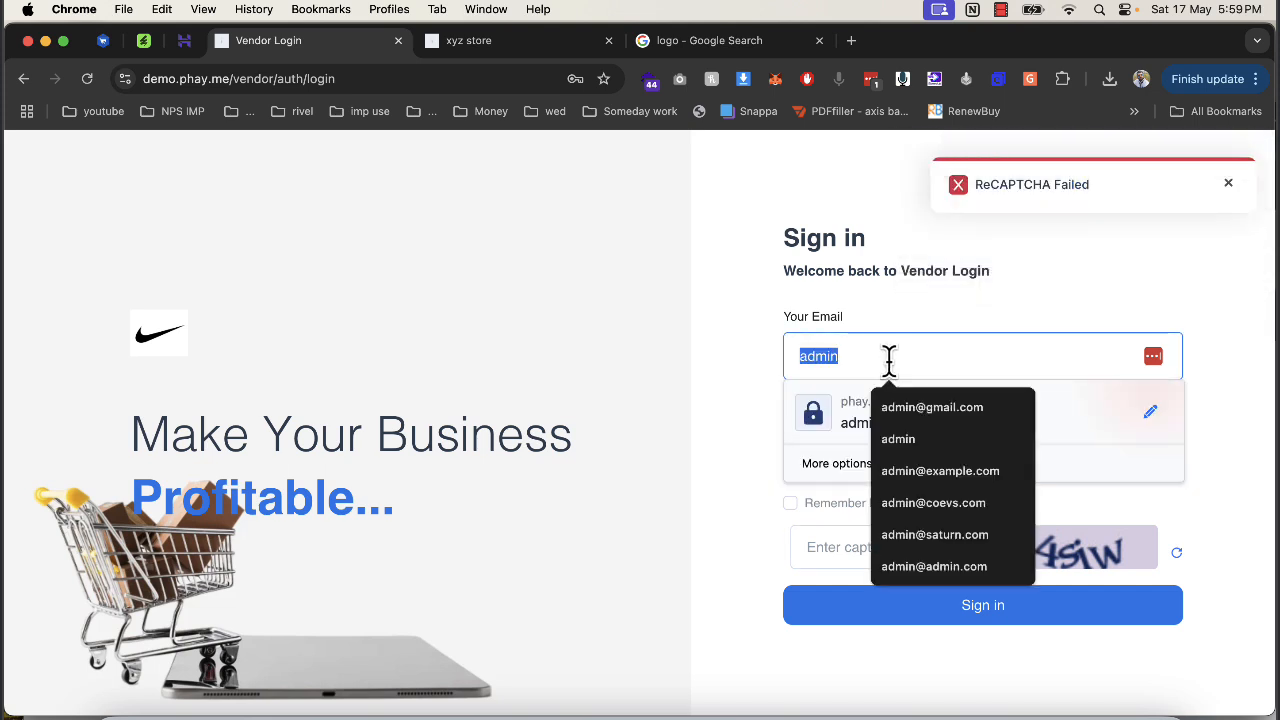
key(super+v)
click(880, 435)
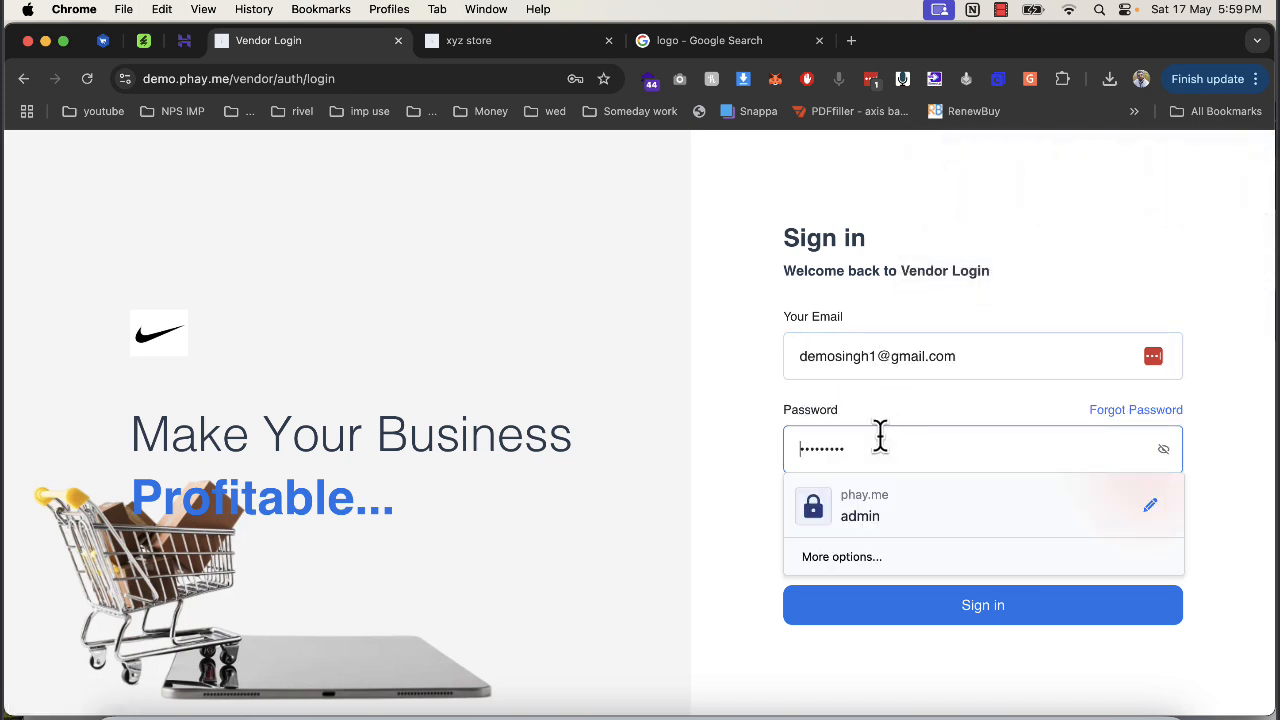
double_click(880, 436)
text(••)
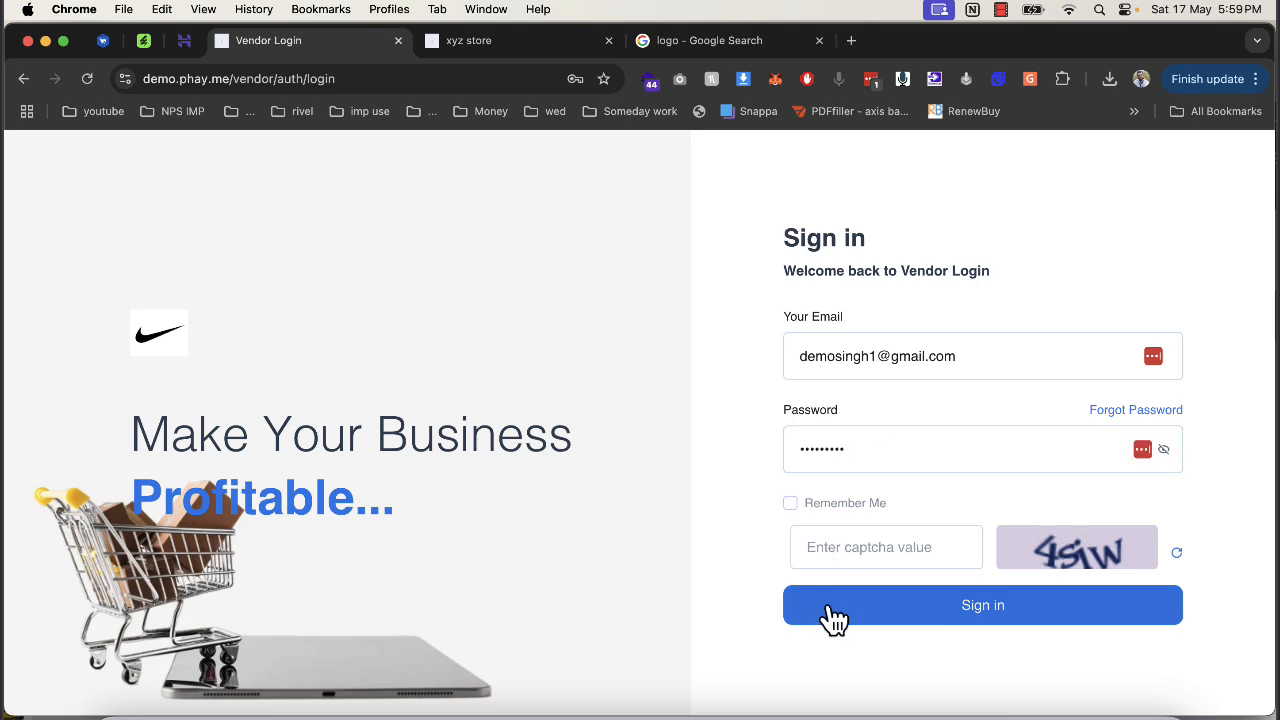
click(834, 548)
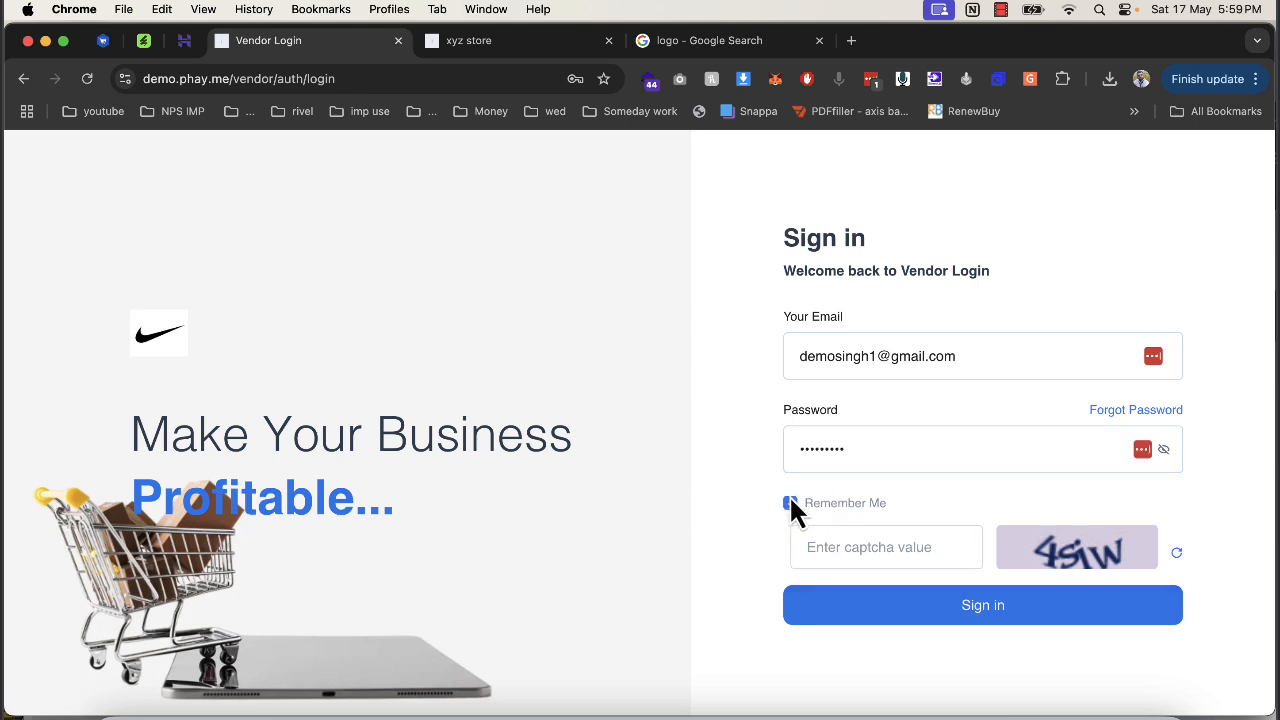
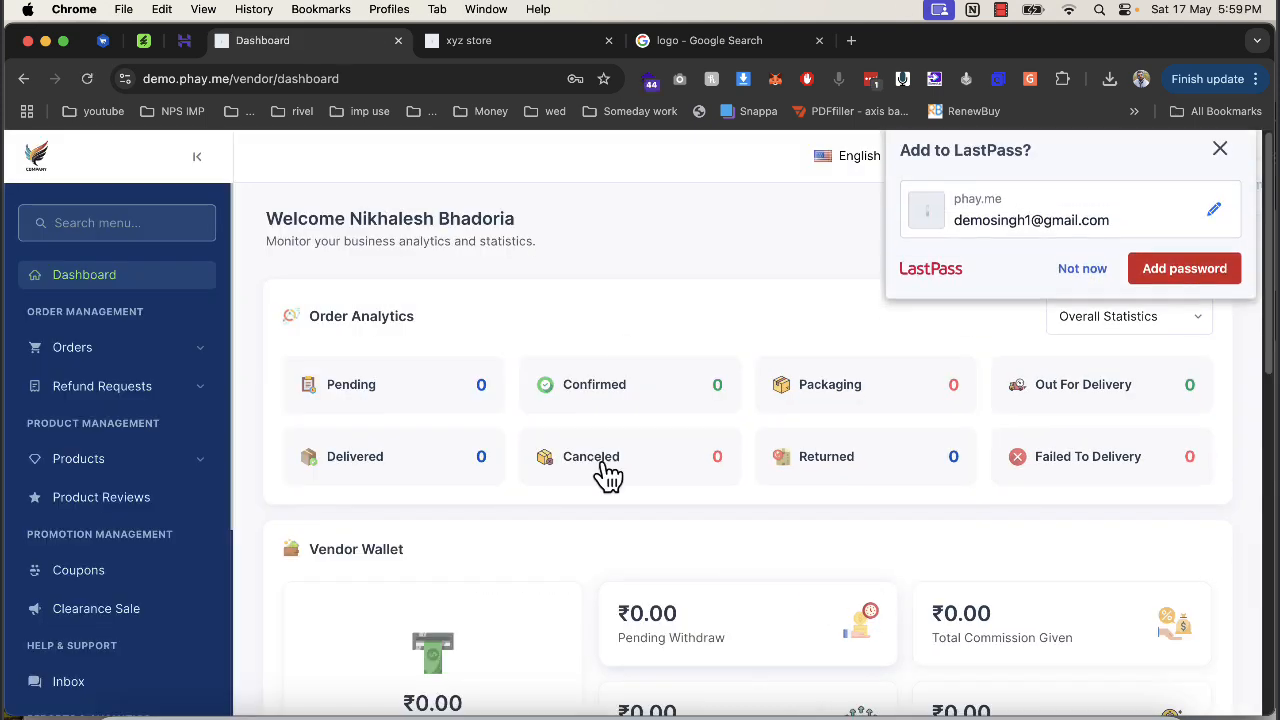
Dismiss the LastPass prompt and open the vendor's Add New Product form under Products.
click(1090, 290)
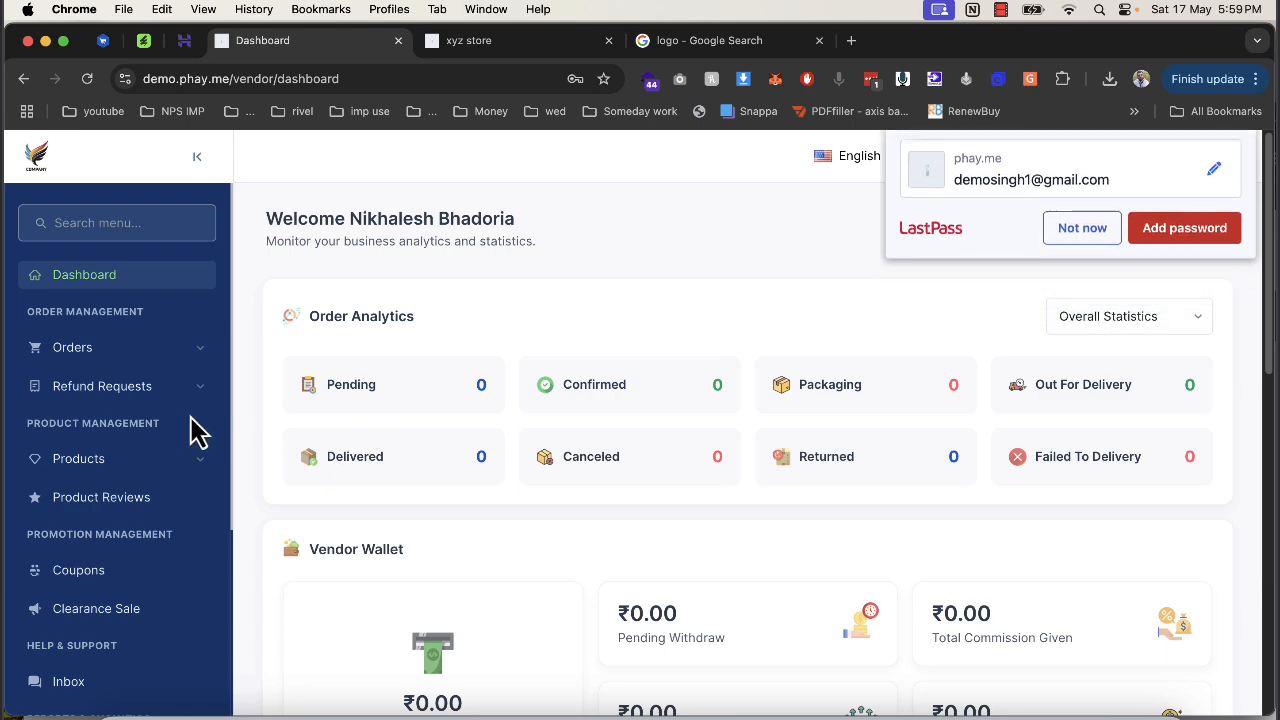
scroll(64, 449, down, 3)
scroll(66, 480, down, 3)
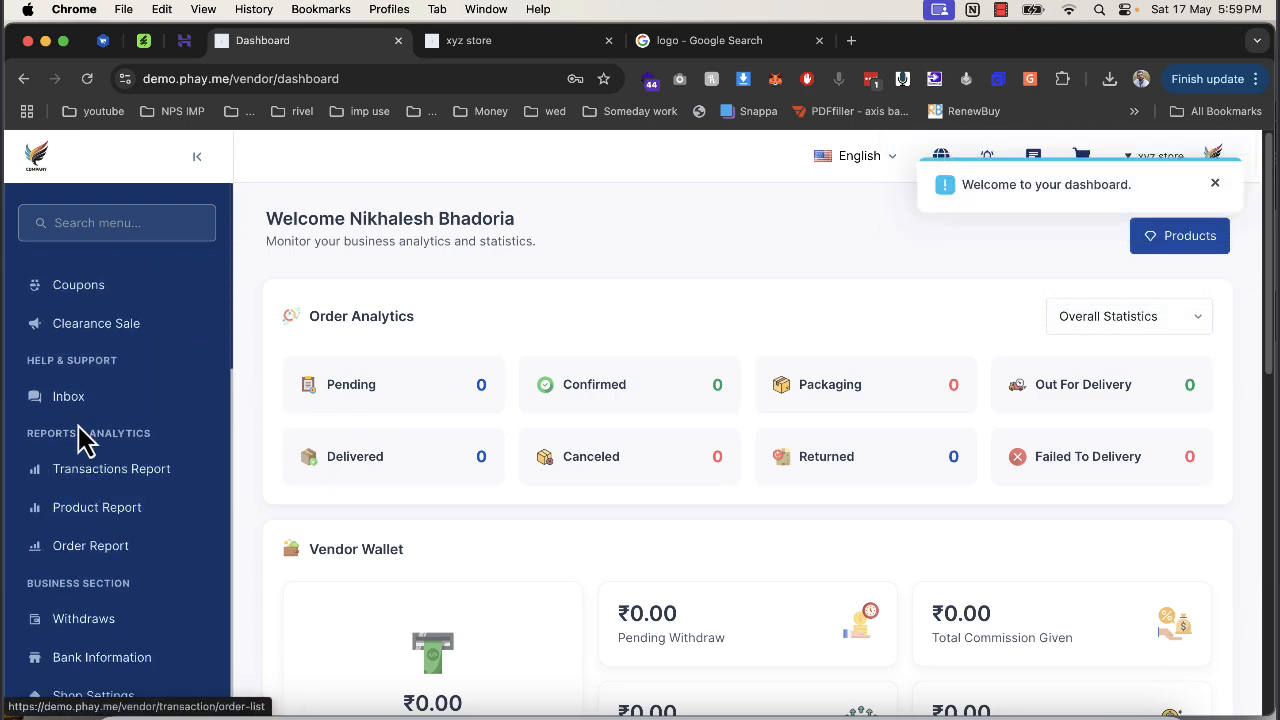
scroll(110, 620, down, 5)
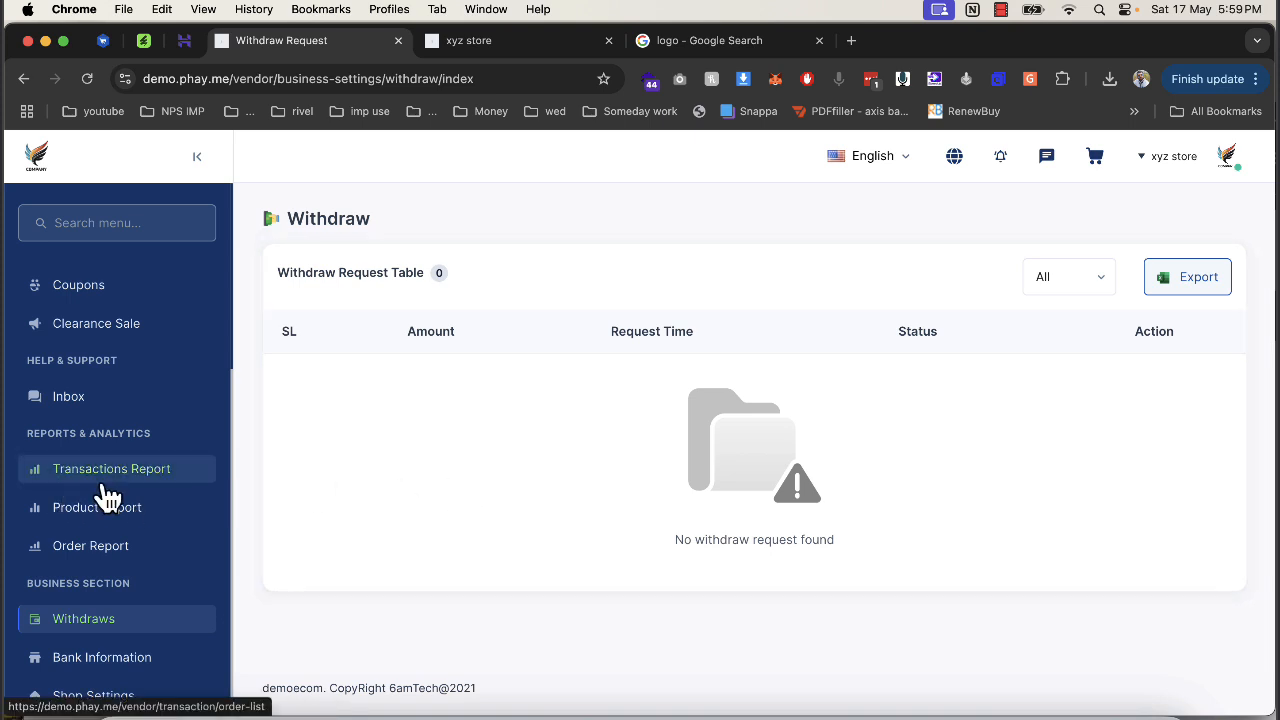
scroll(115, 470, up, 5)
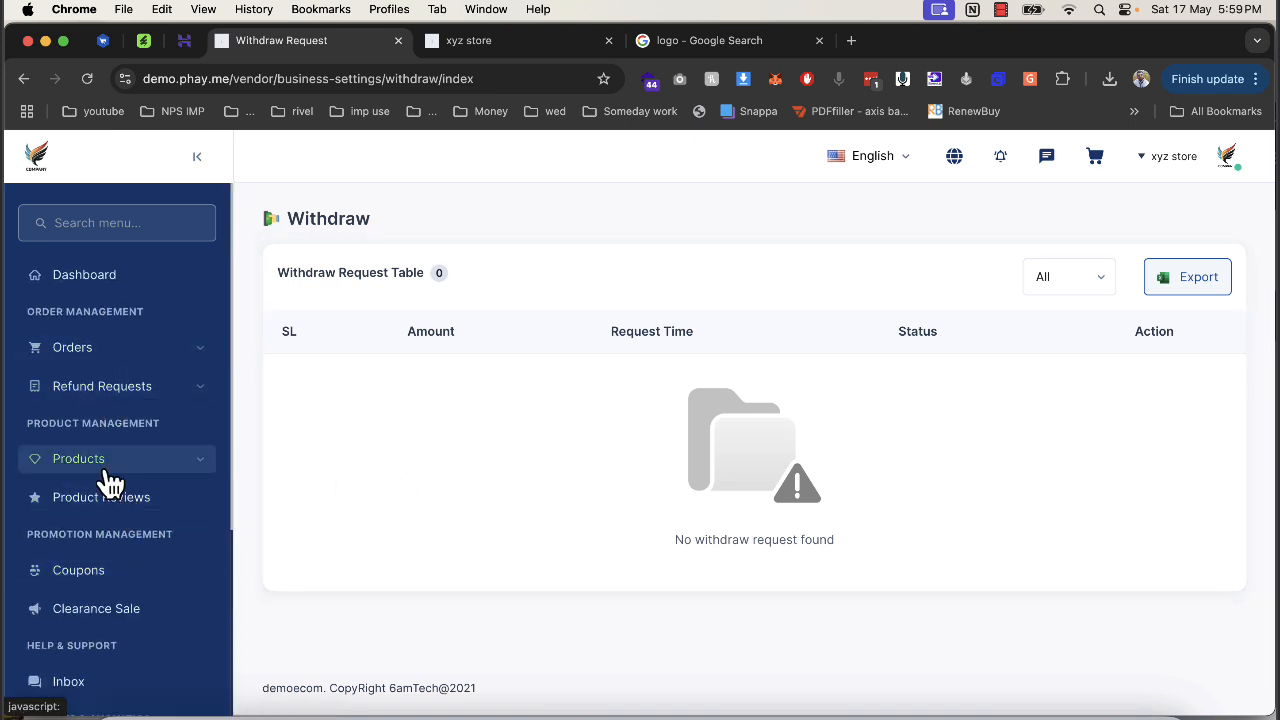
click(105, 462)
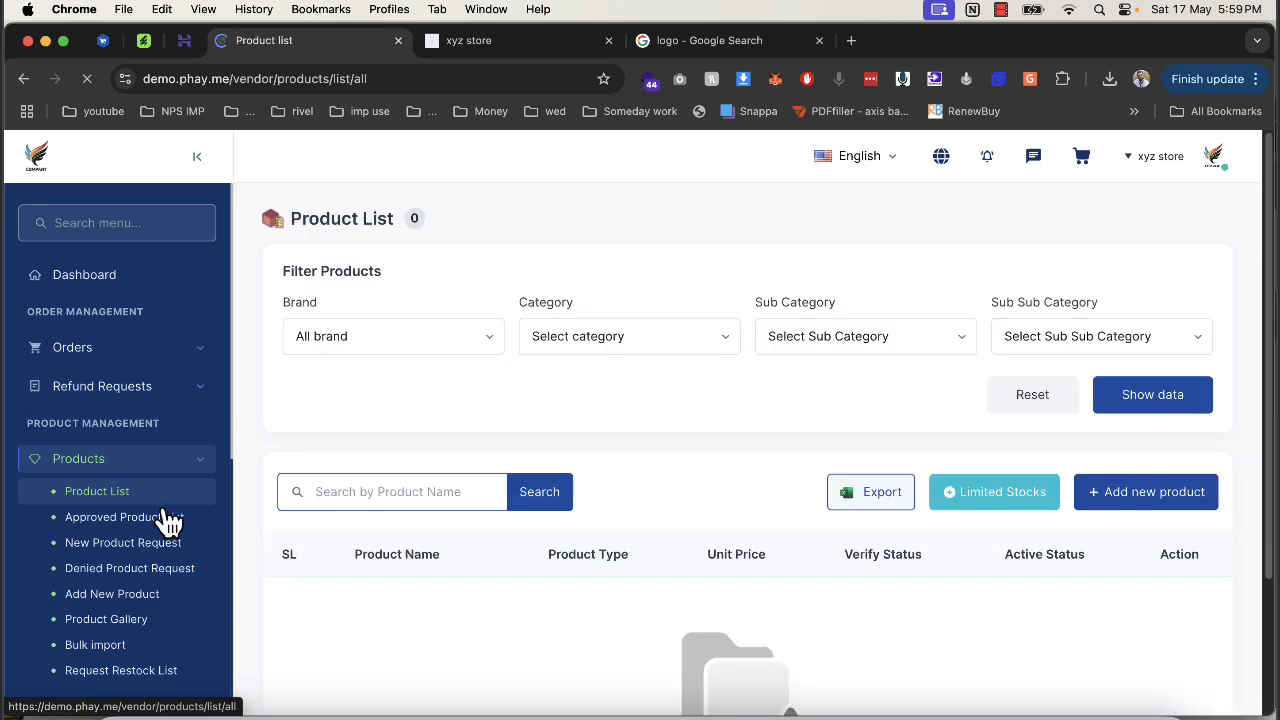
click(1147, 503)
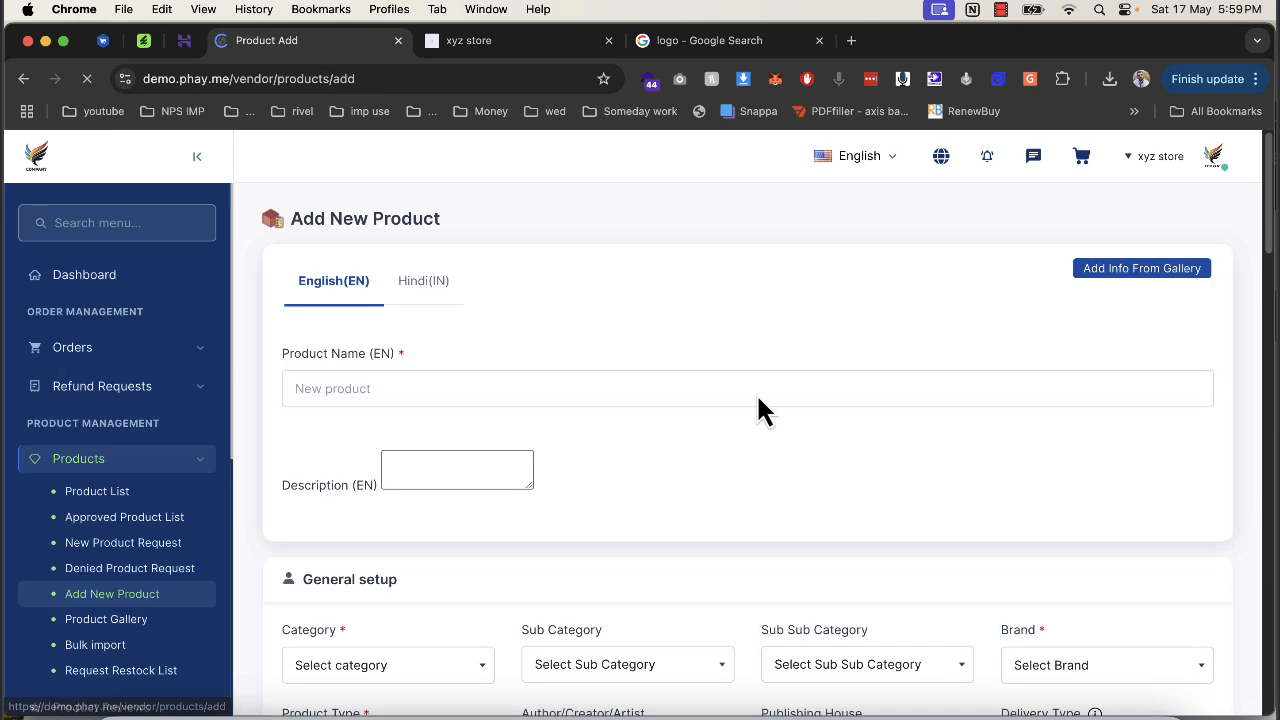
In a new tab, open the Quercetinol cleansing foam product page on the 6Valley demo storefront.
click(851, 41)
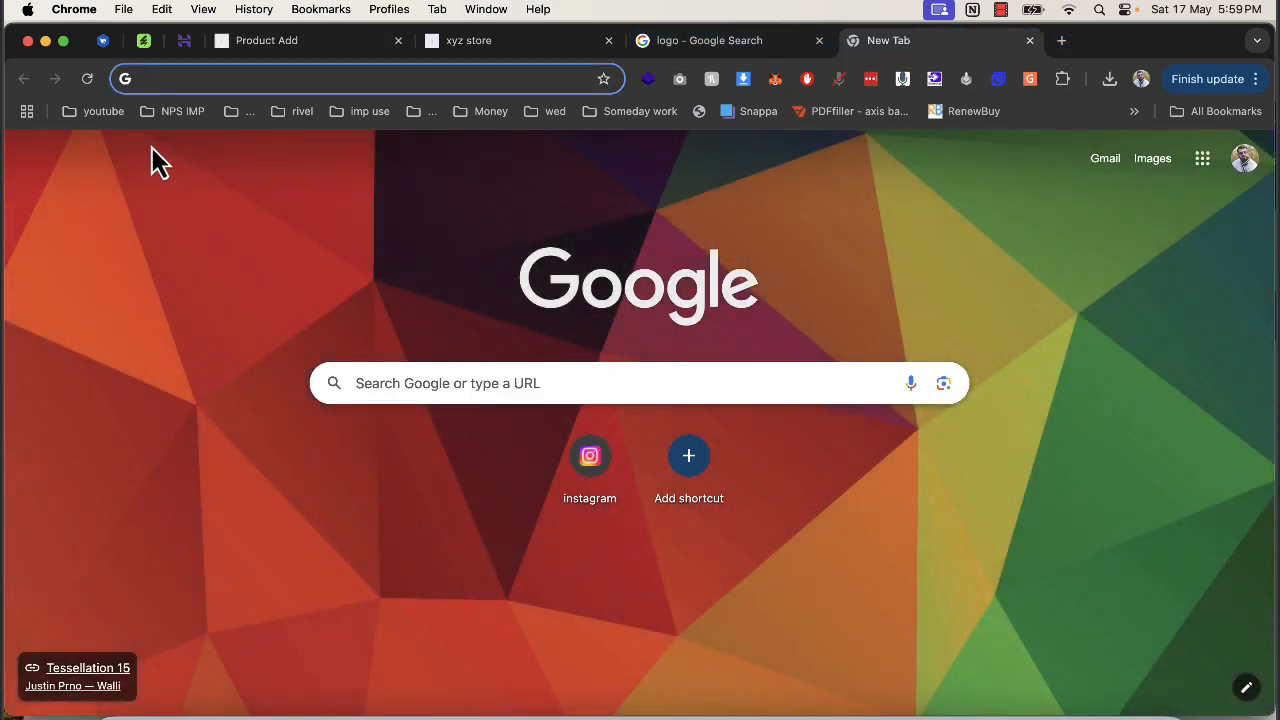
click(106, 41)
scroll(510, 460, down, 5)
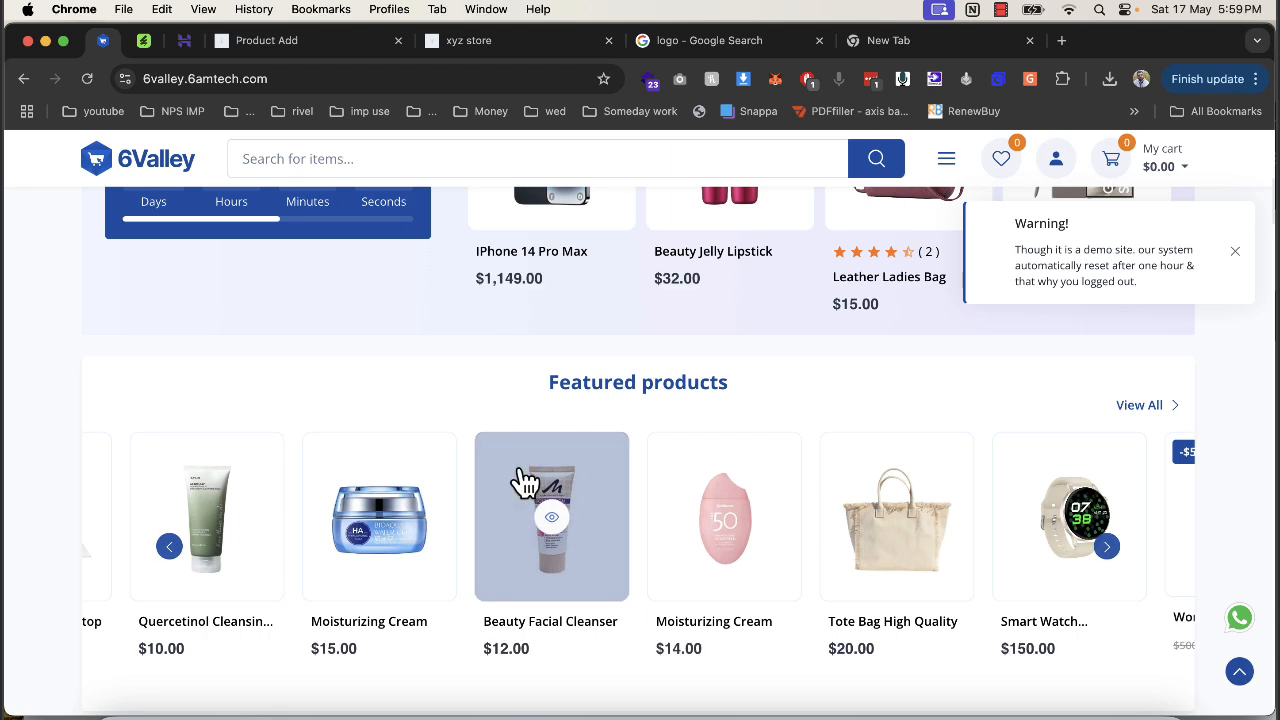
click(233, 482)
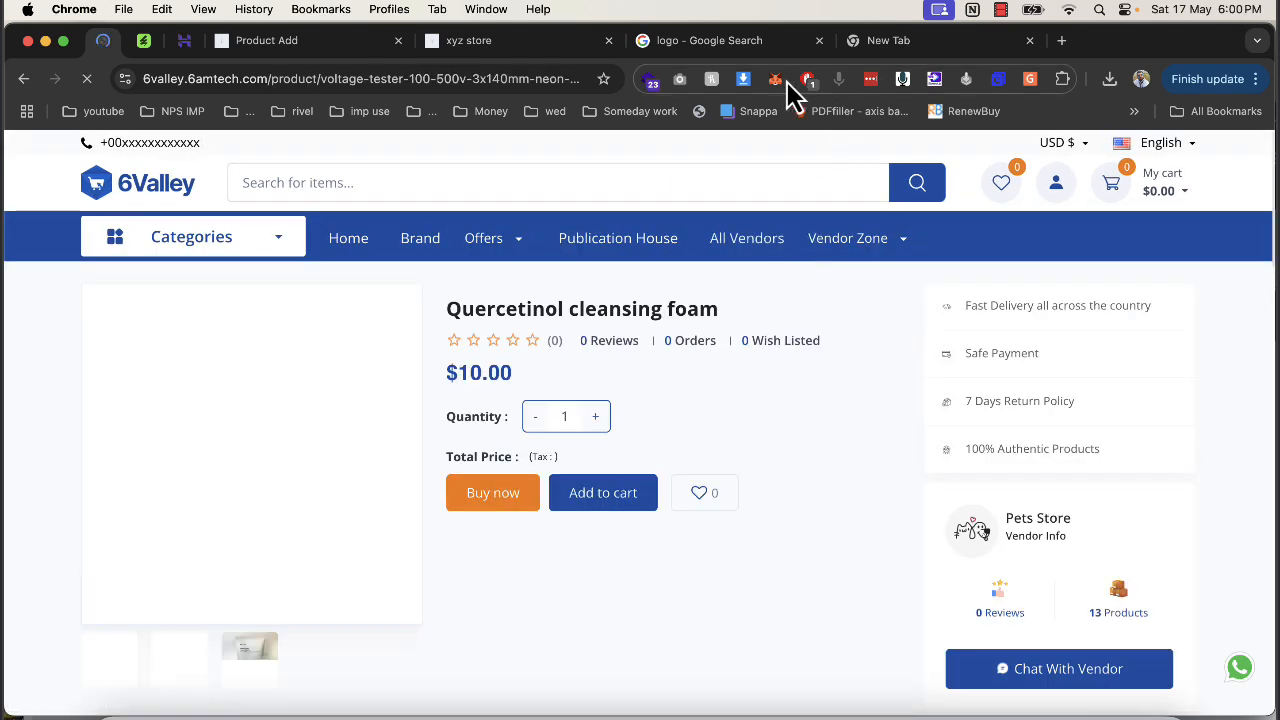
Download the cleansing foam image and copy its product title back to the Add Product tab.
click(739, 80)
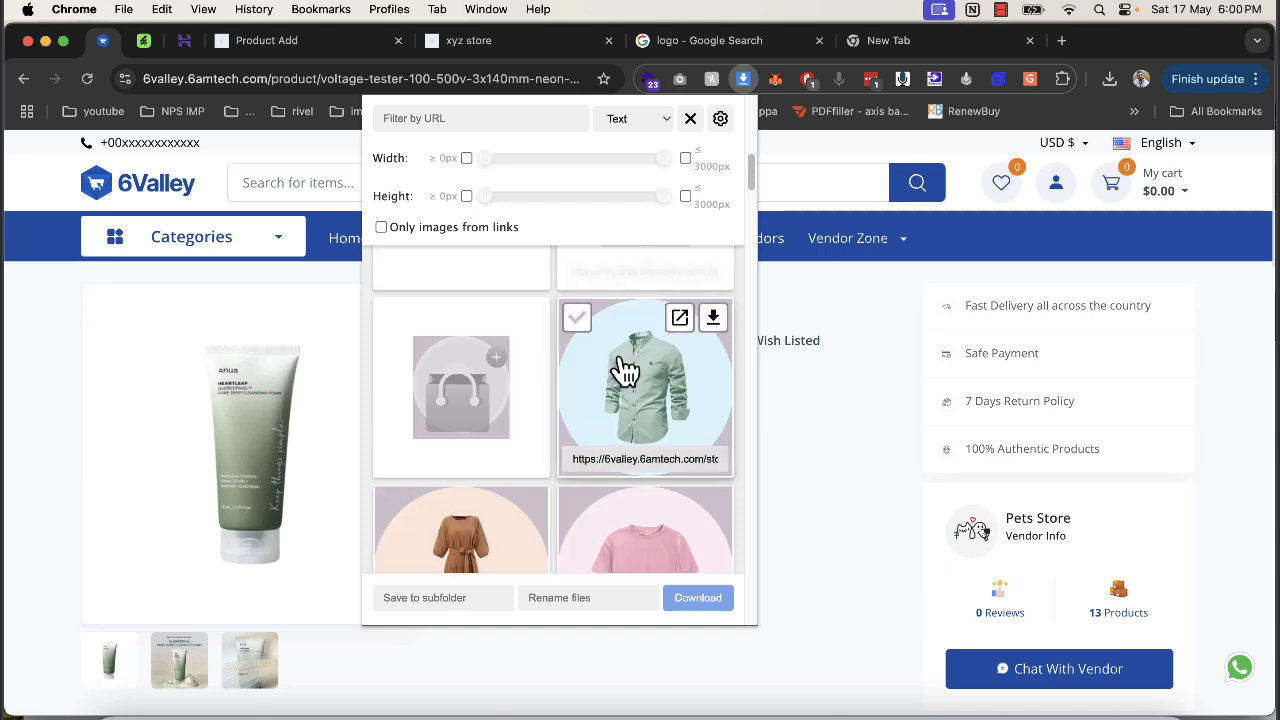
scroll(624, 370, down, 3)
scroll(623, 380, up, 3)
scroll(623, 380, down, 5)
scroll(623, 383, up, 4)
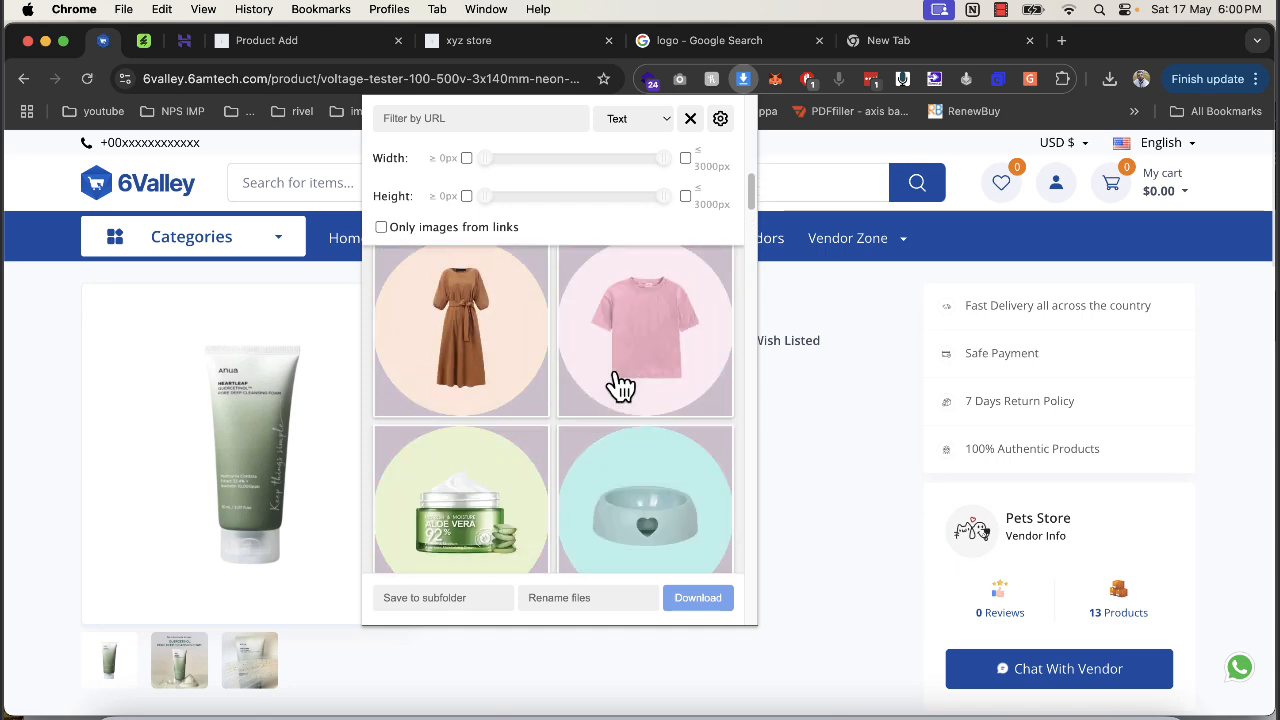
scroll(620, 383, down, 10)
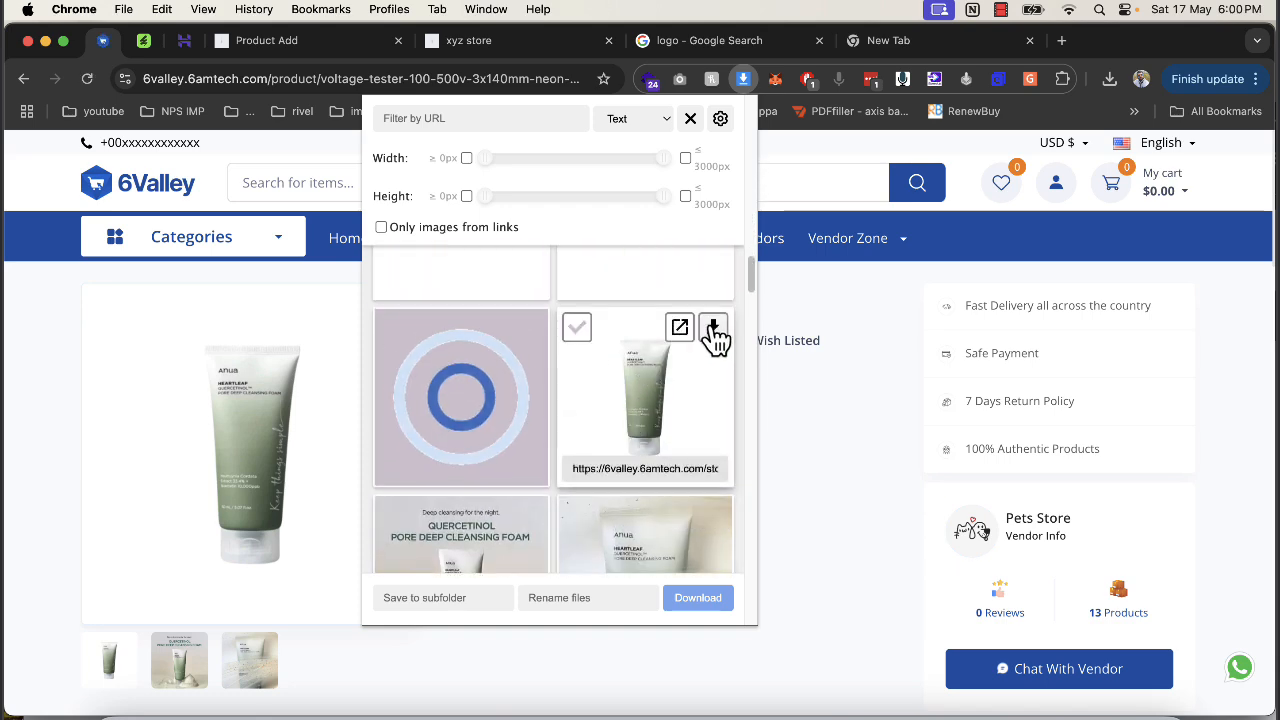
click(713, 330)
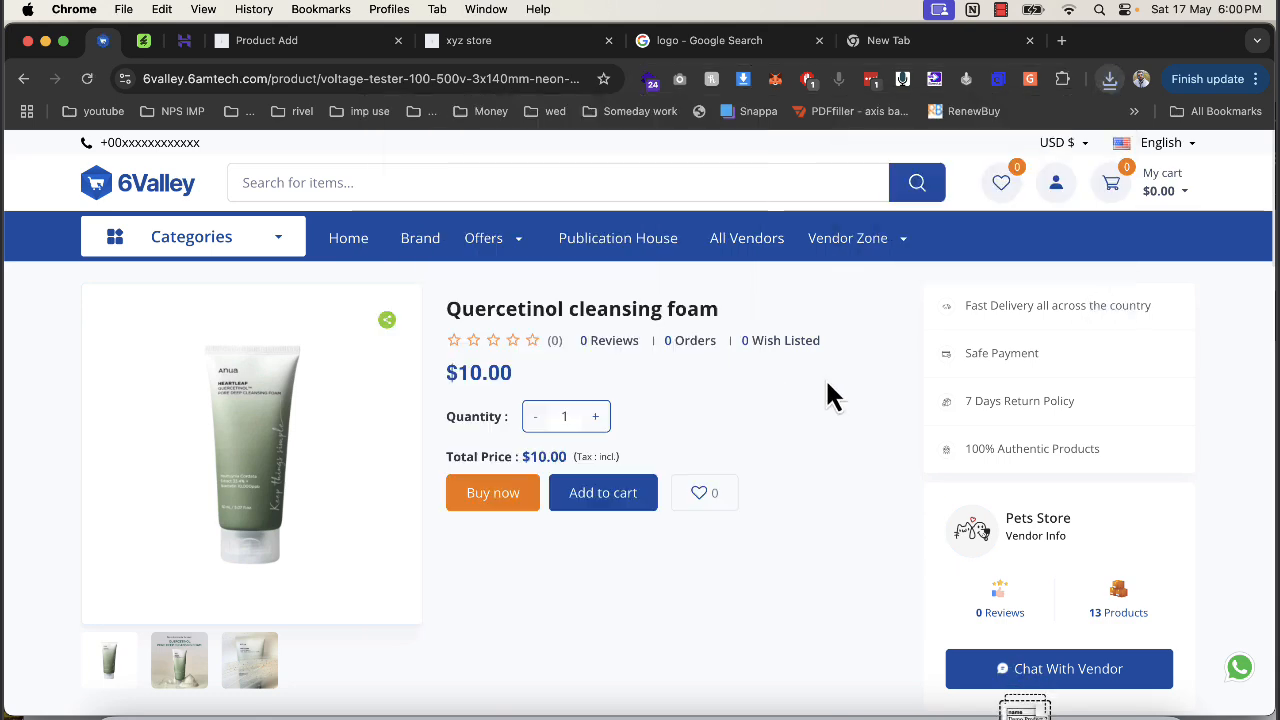
triple_click(669, 306)
key(super+c)
click(370, 42)
Paste the copied title as the product name and description.
click(474, 385)
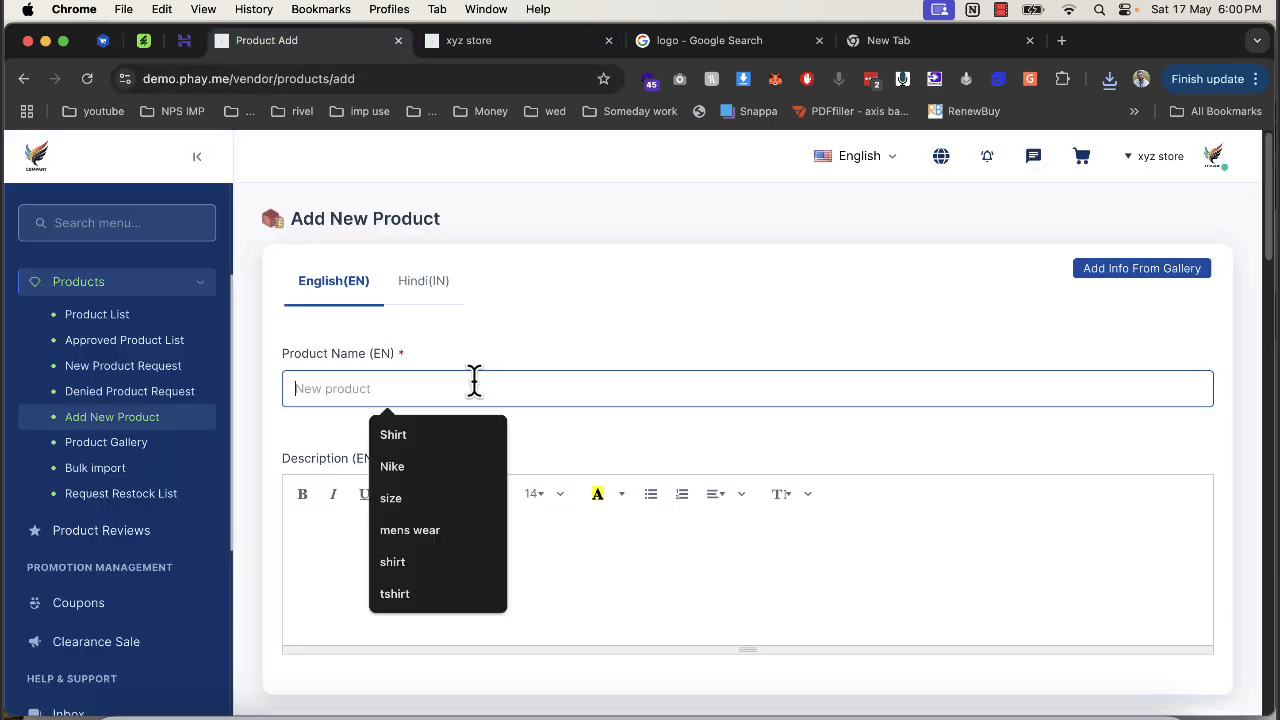
key(super+v)
click(457, 534)
key(super+v)
Set category to mens wear, sub category to Shirt and brand to Nike.
scroll(441, 470, down, 5)
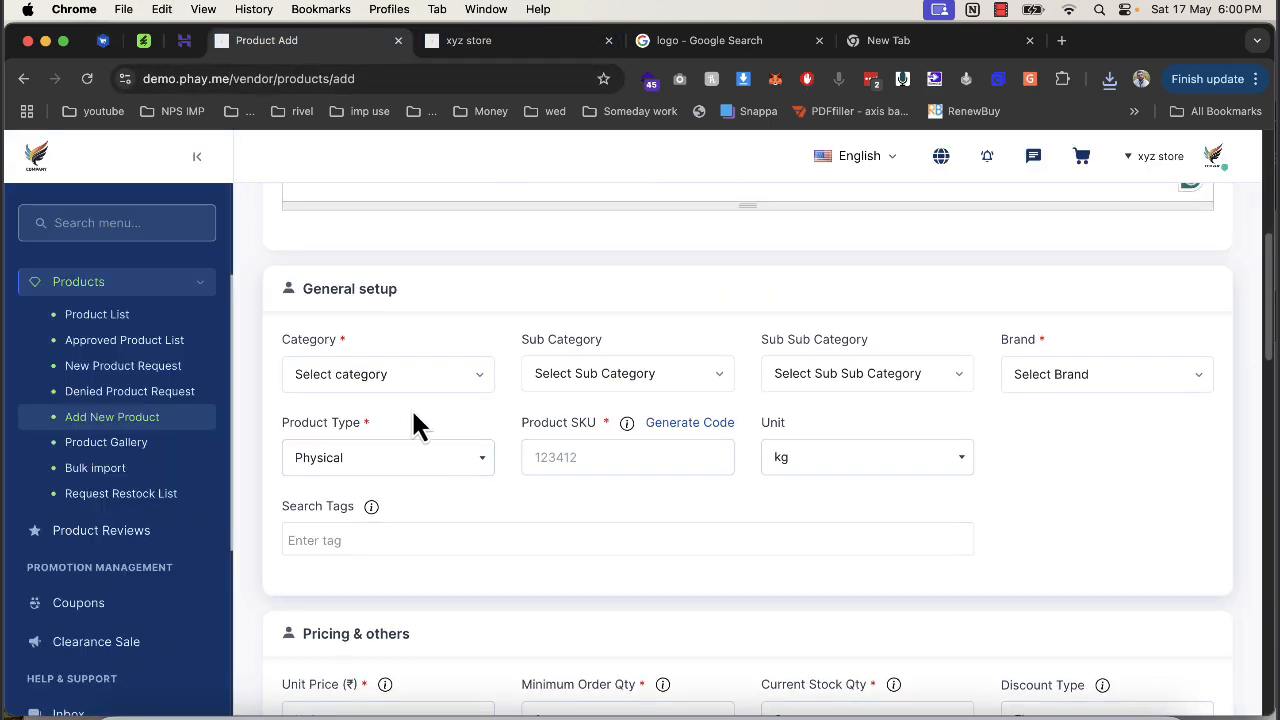
click(410, 378)
click(390, 485)
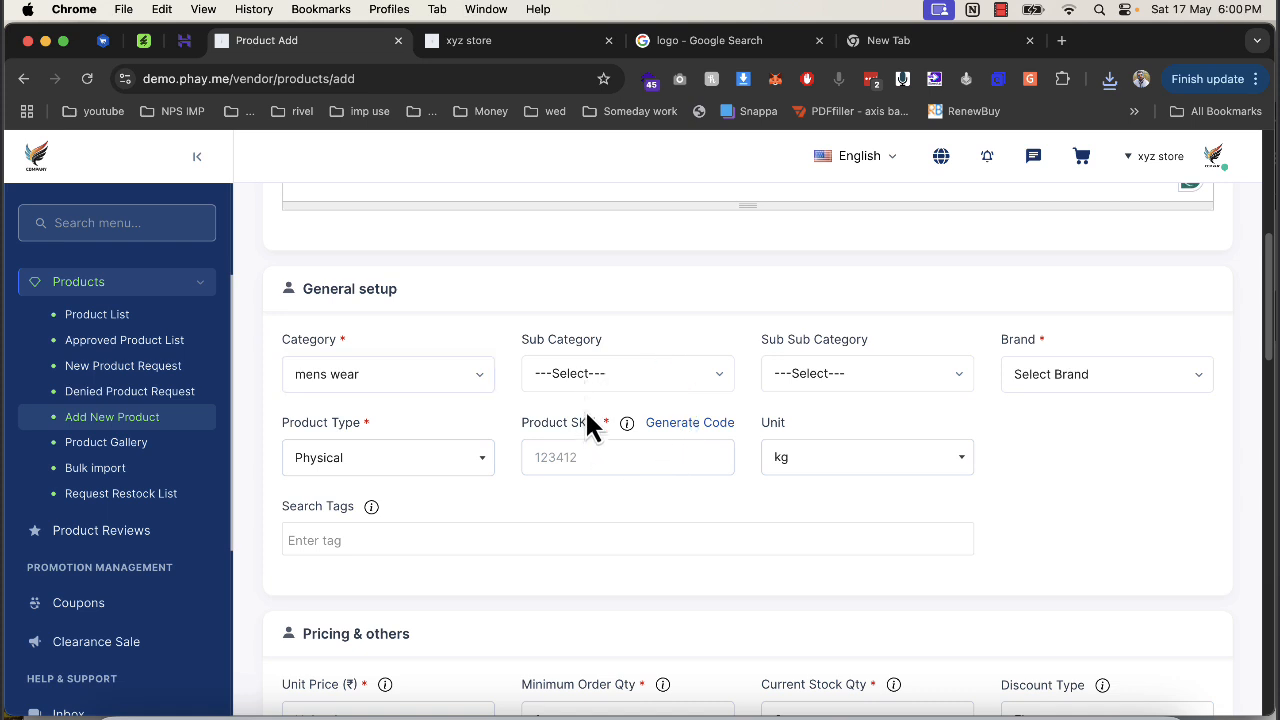
click(600, 378)
click(592, 488)
click(1055, 378)
click(1030, 484)
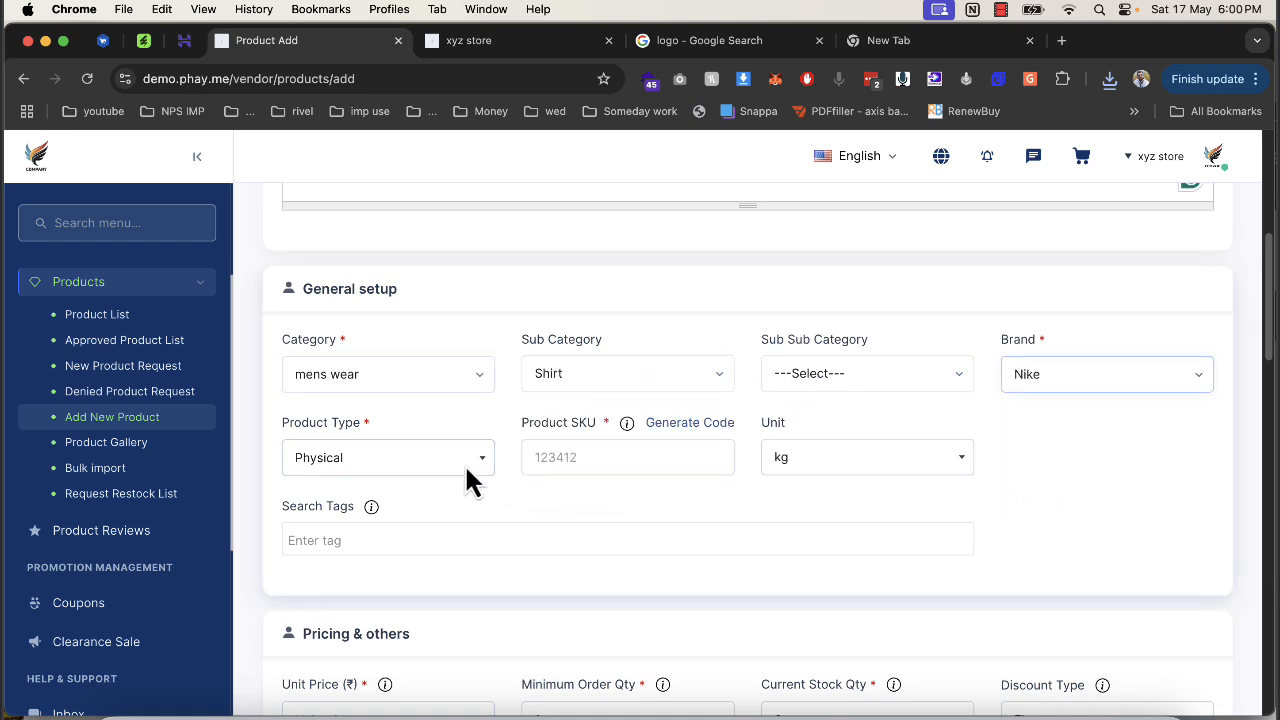
Generate the SKU code, set unit to pc, price 444 and current stock 1221.
click(666, 428)
click(815, 460)
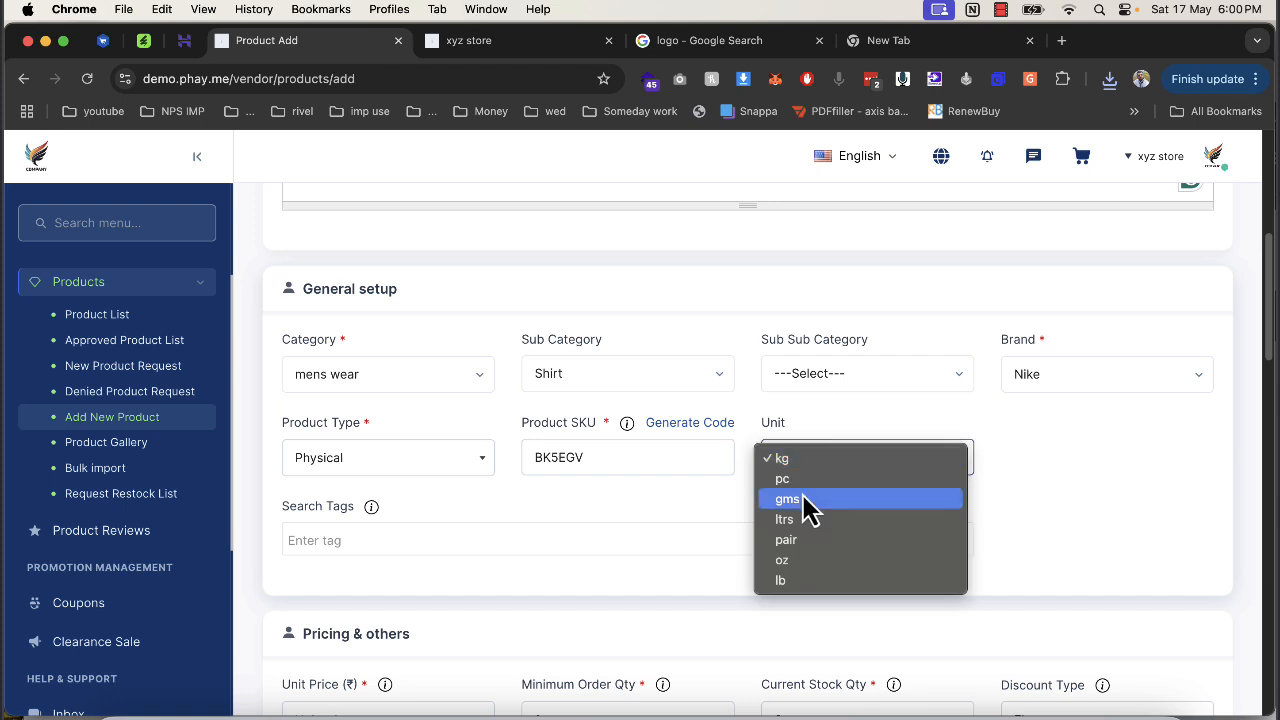
click(788, 479)
scroll(520, 524, down, 2)
click(366, 568)
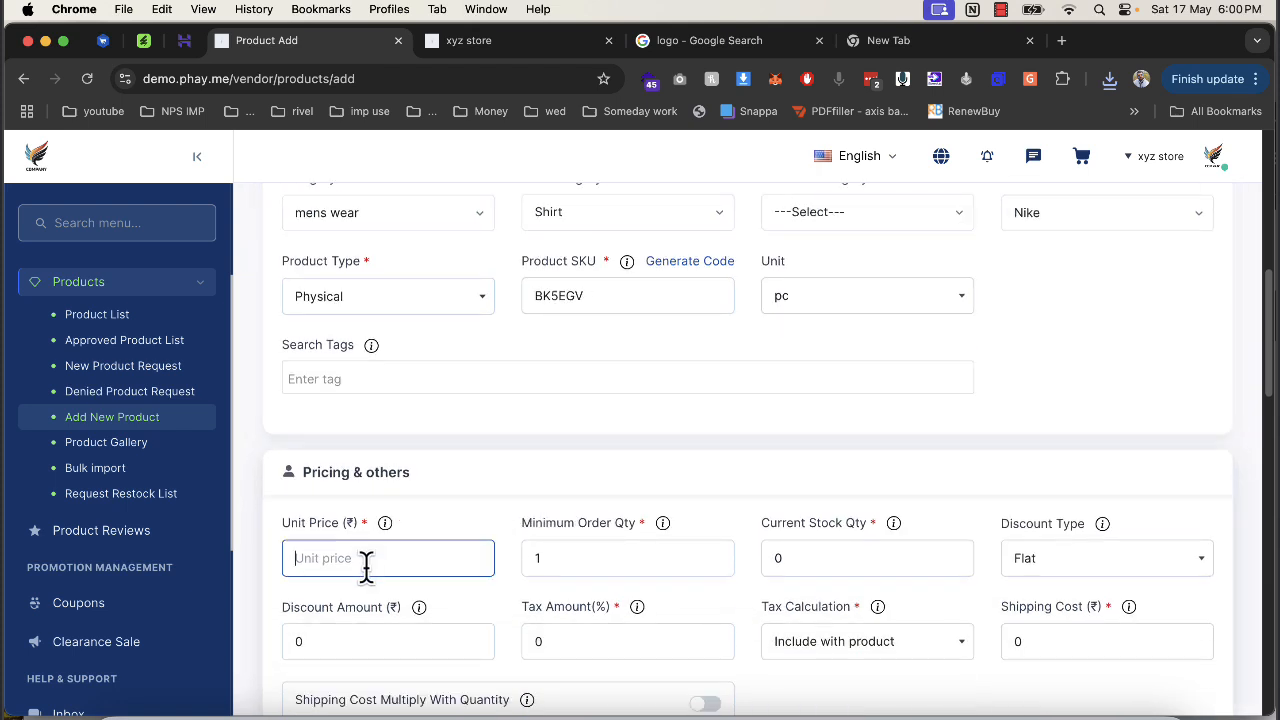
text(444)
click(549, 560)
key(Tab)
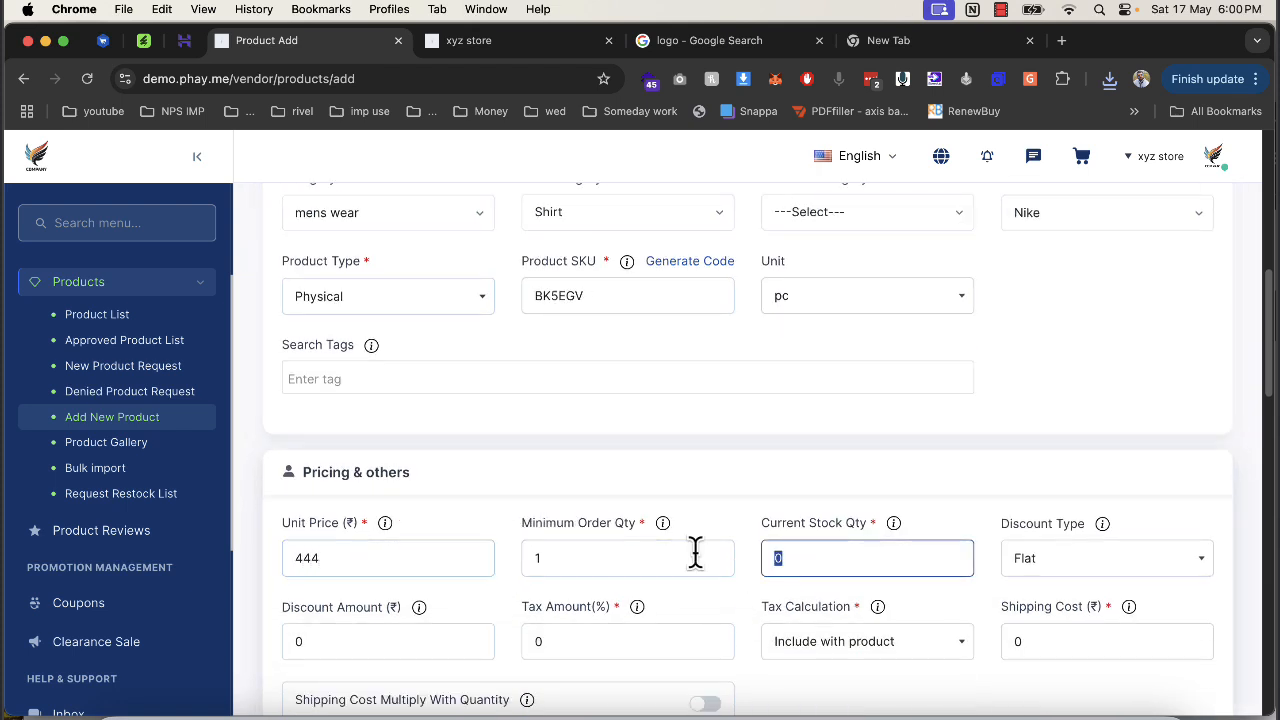
text(1221)
Use the downloaded foam image as the thumbnail and as an additional image.
scroll(553, 520, down, 6)
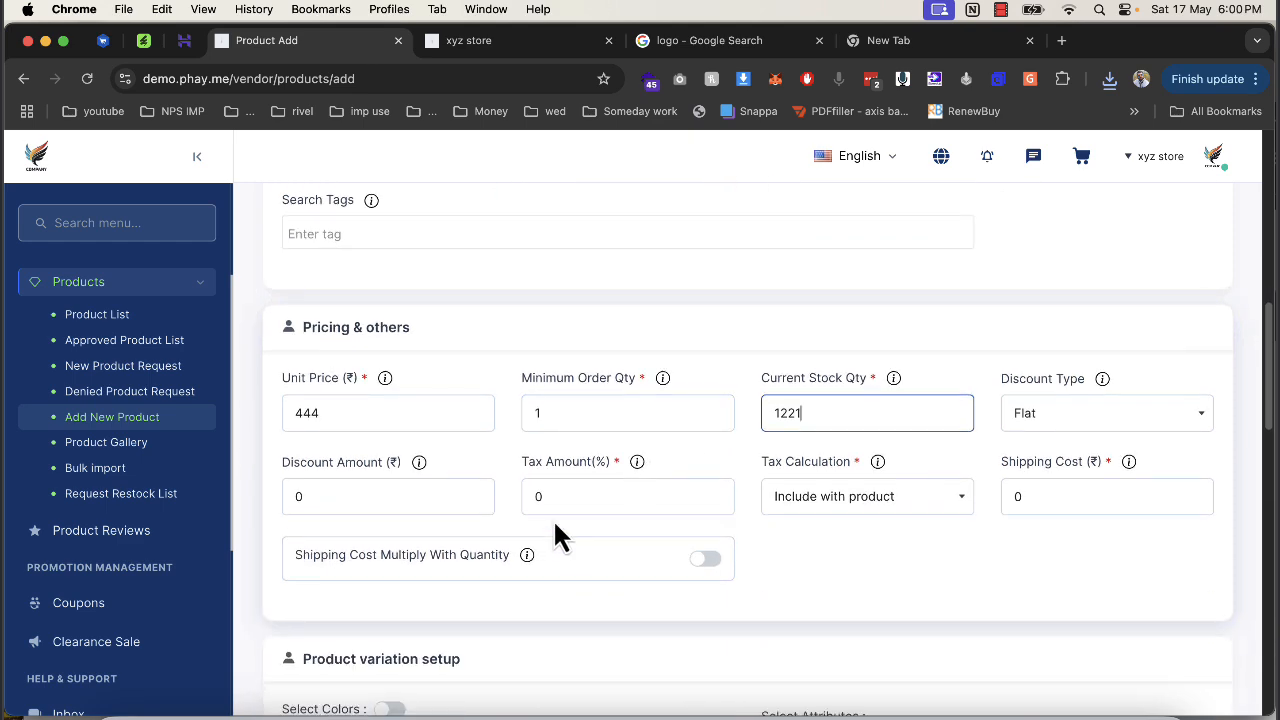
click(409, 557)
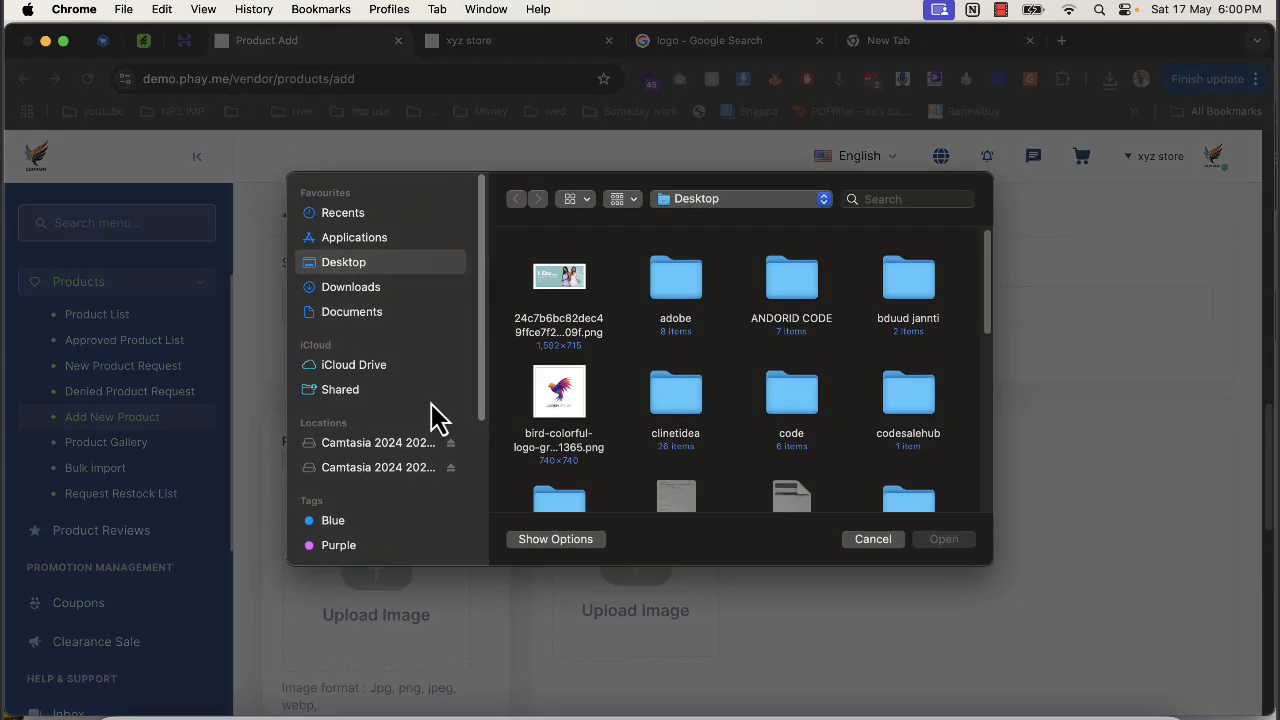
click(350, 287)
double_click(571, 294)
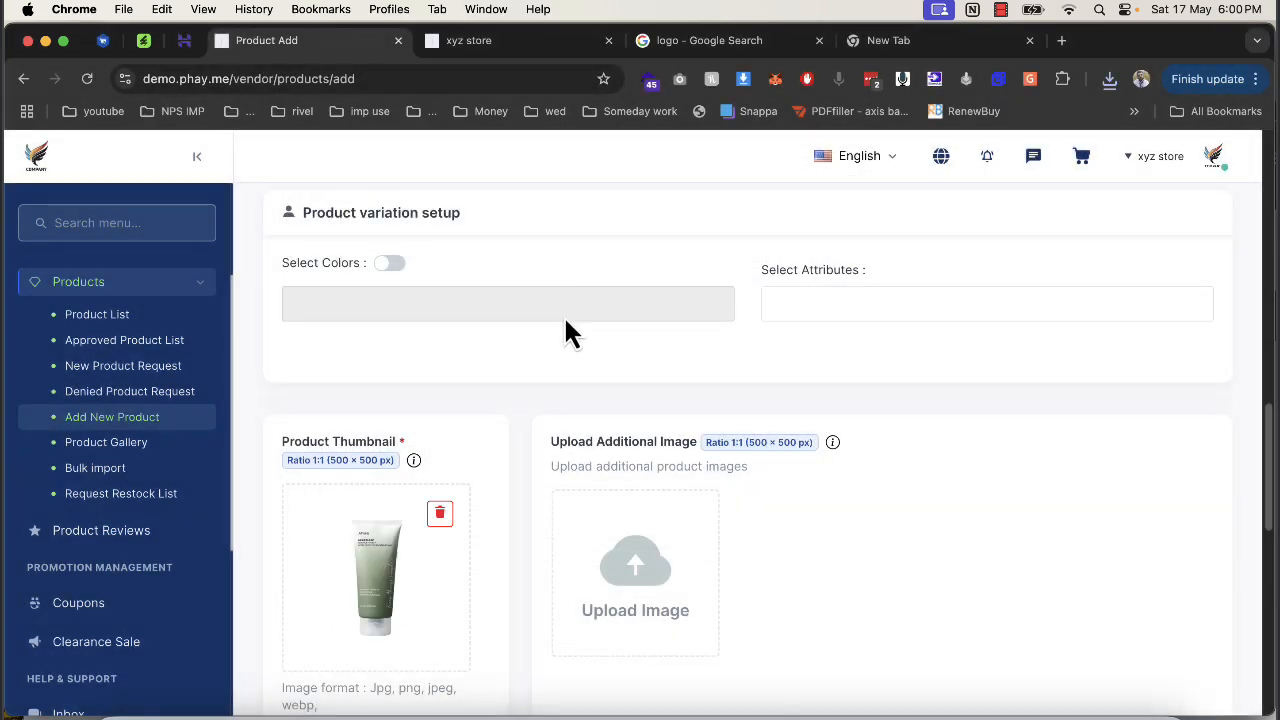
click(595, 565)
double_click(540, 290)
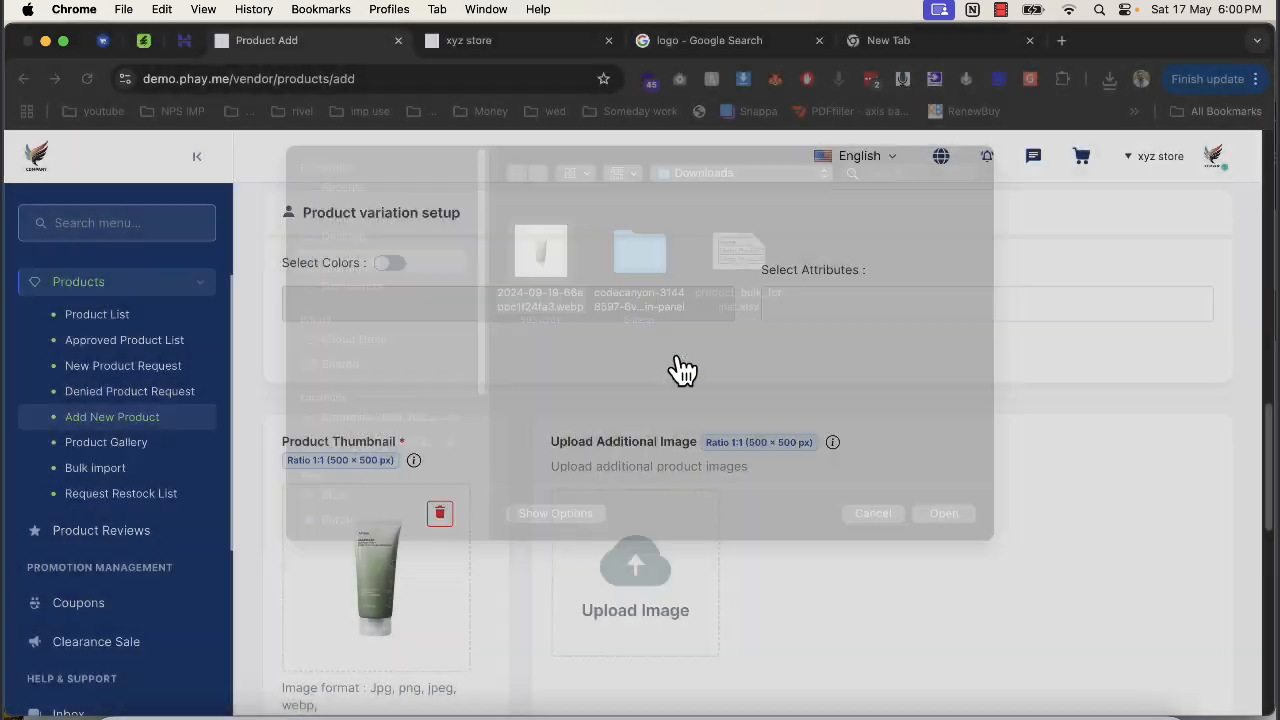
Submit the new product and confirm adding it.
scroll(517, 477, down, 10)
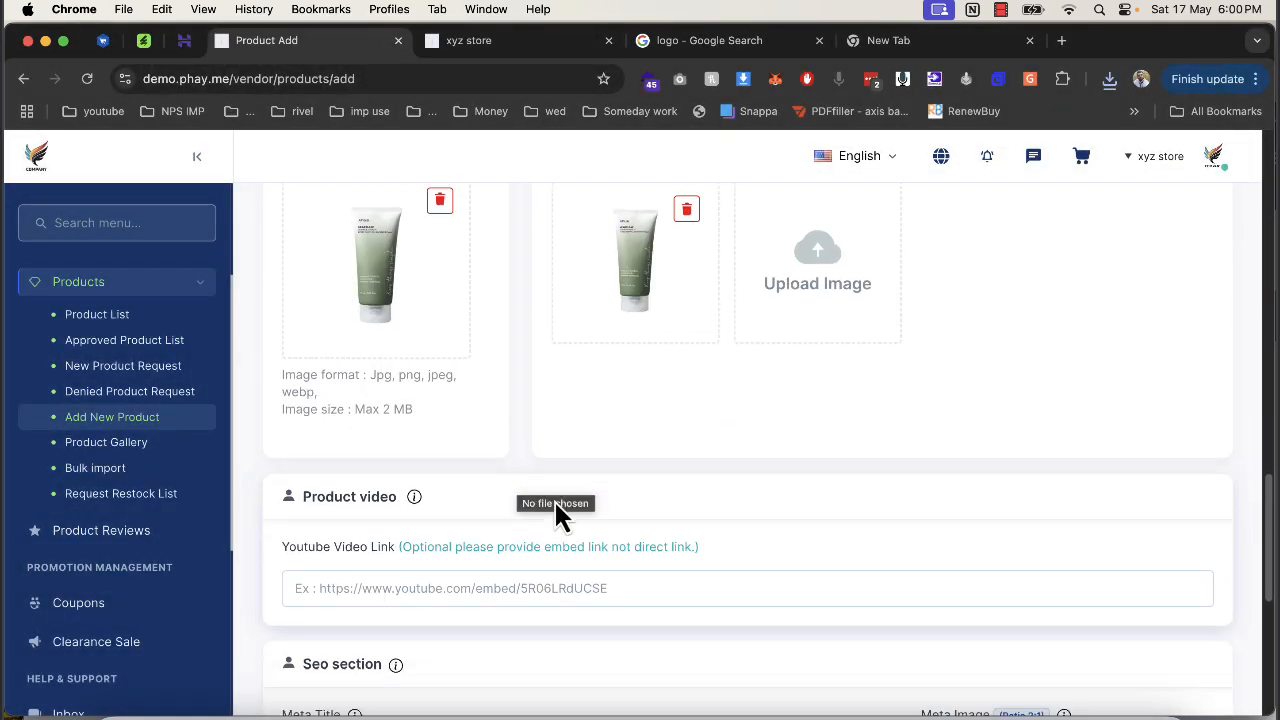
scroll(1100, 570, down, 3)
click(1182, 628)
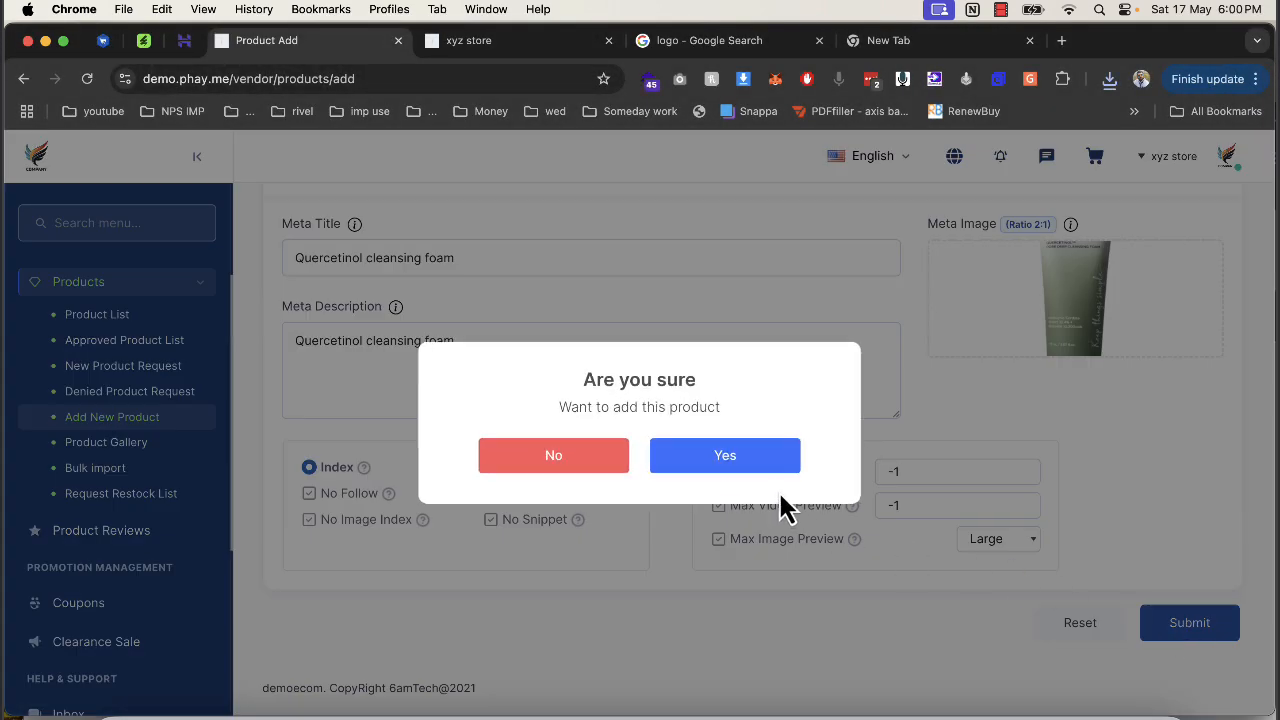
click(757, 470)
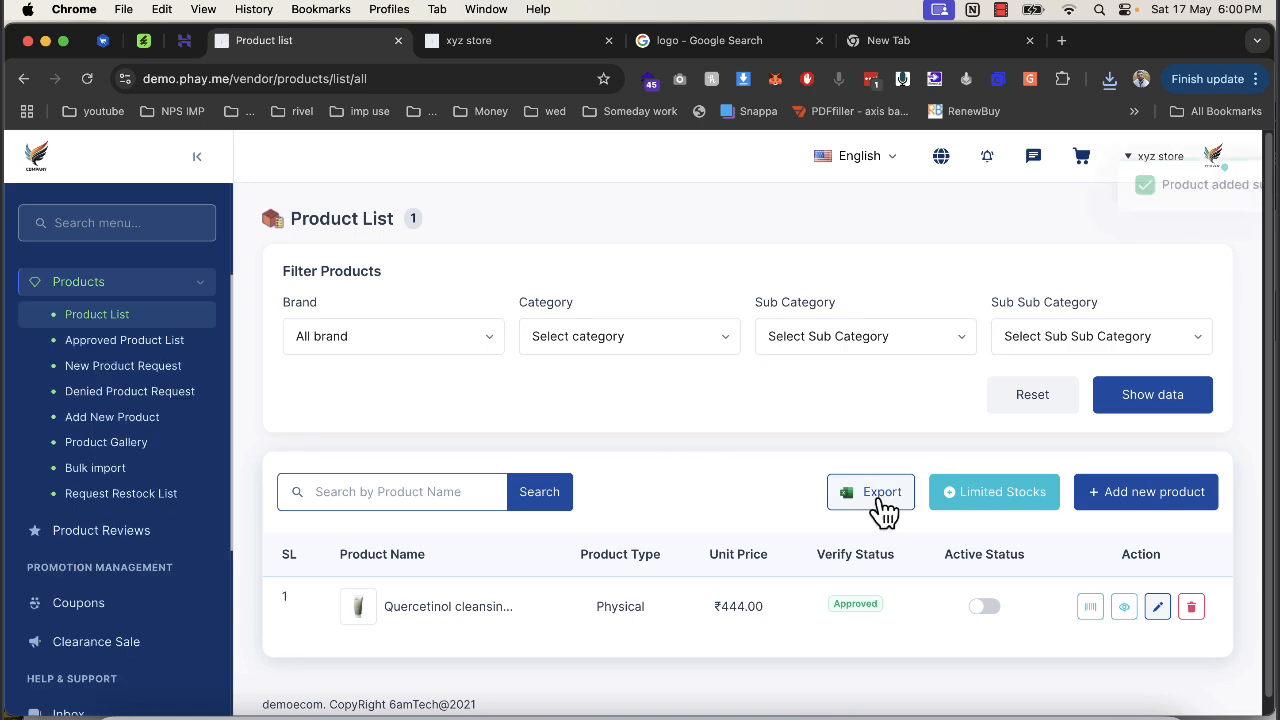
Switch the new cleansing foam product to active and confirm it.
click(984, 606)
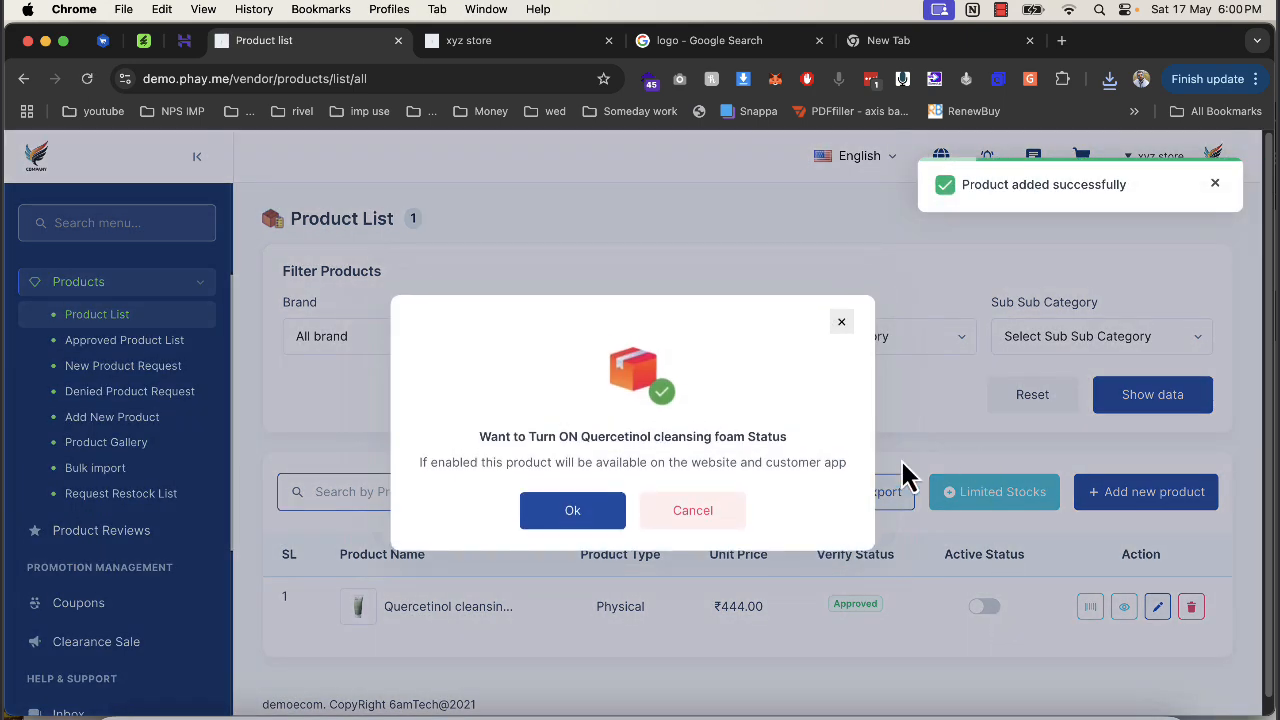
click(592, 514)
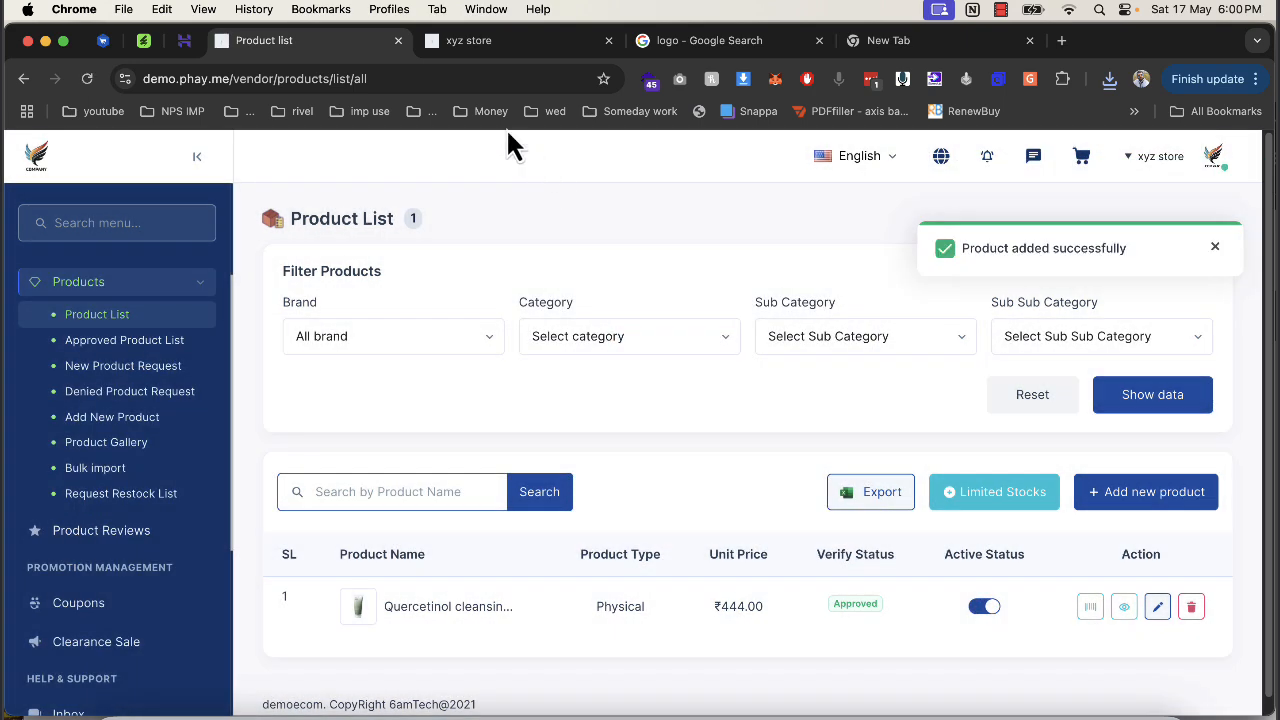
click(505, 42)
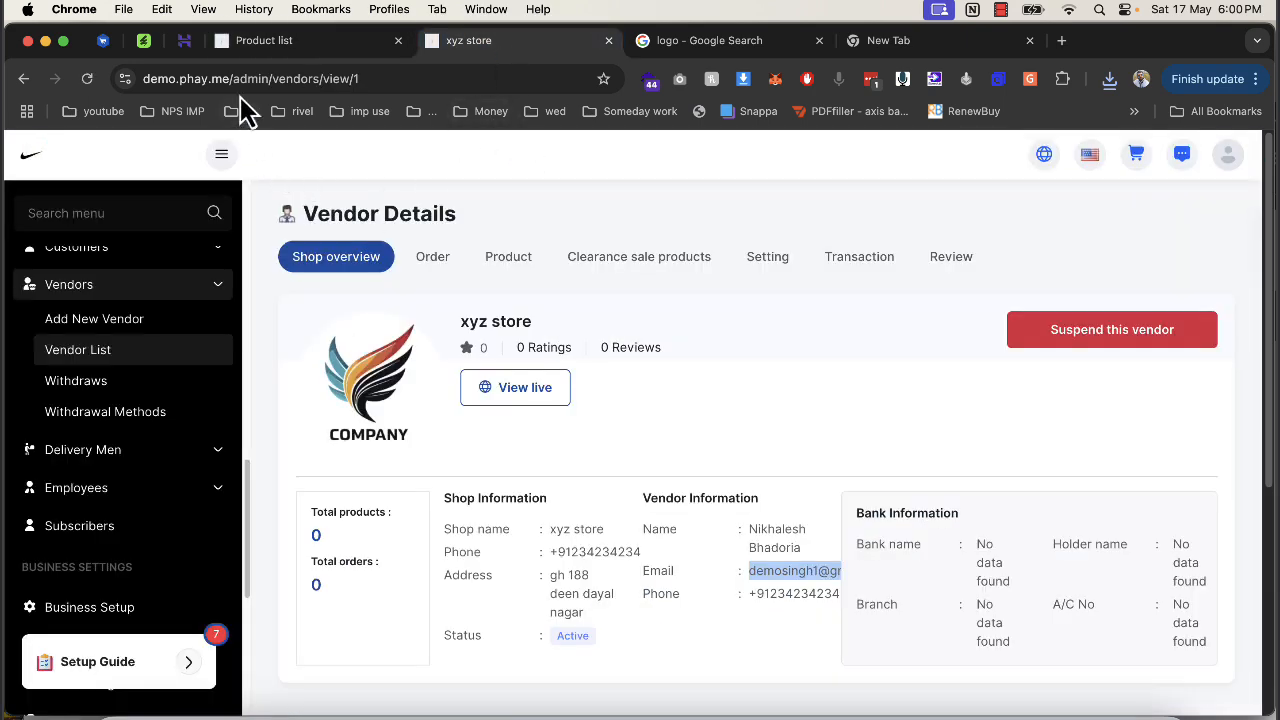
Go to demo.phay.me, dismiss the popup and open the Quercetinol cleansing foam page.
click(743, 42)
click(516, 78)
text(de)
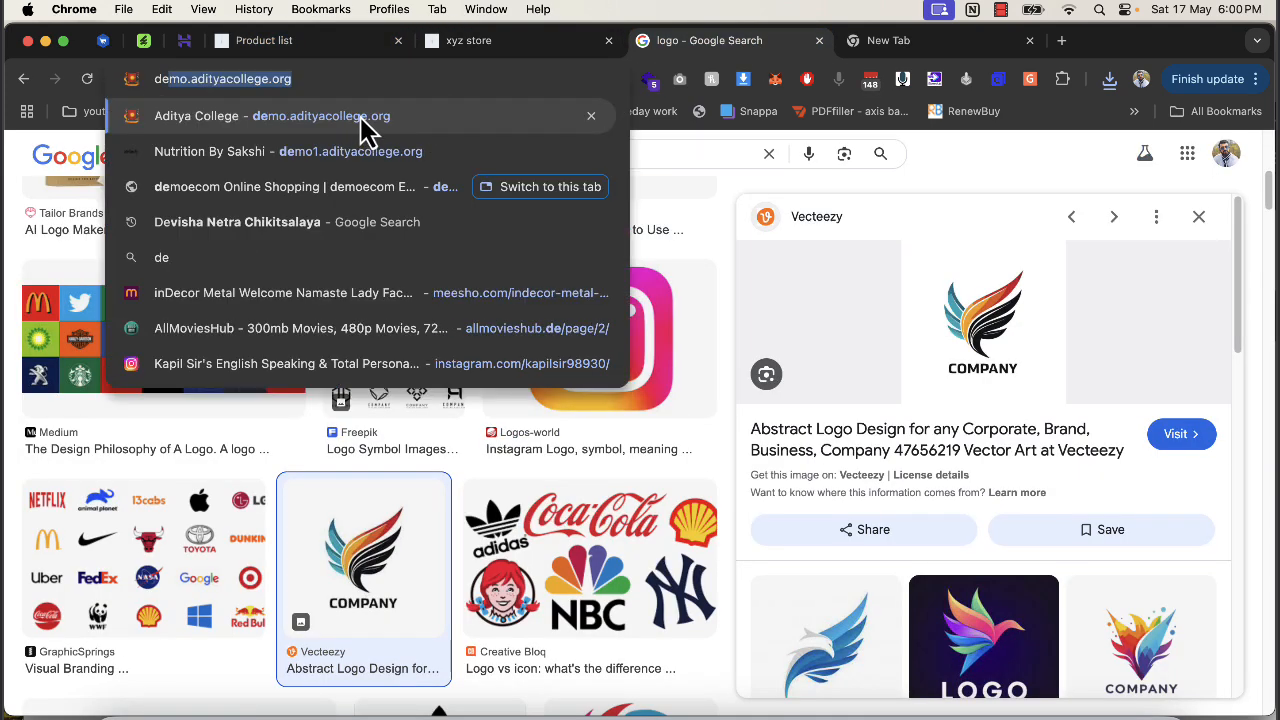
text(mo.p)
key(Return)
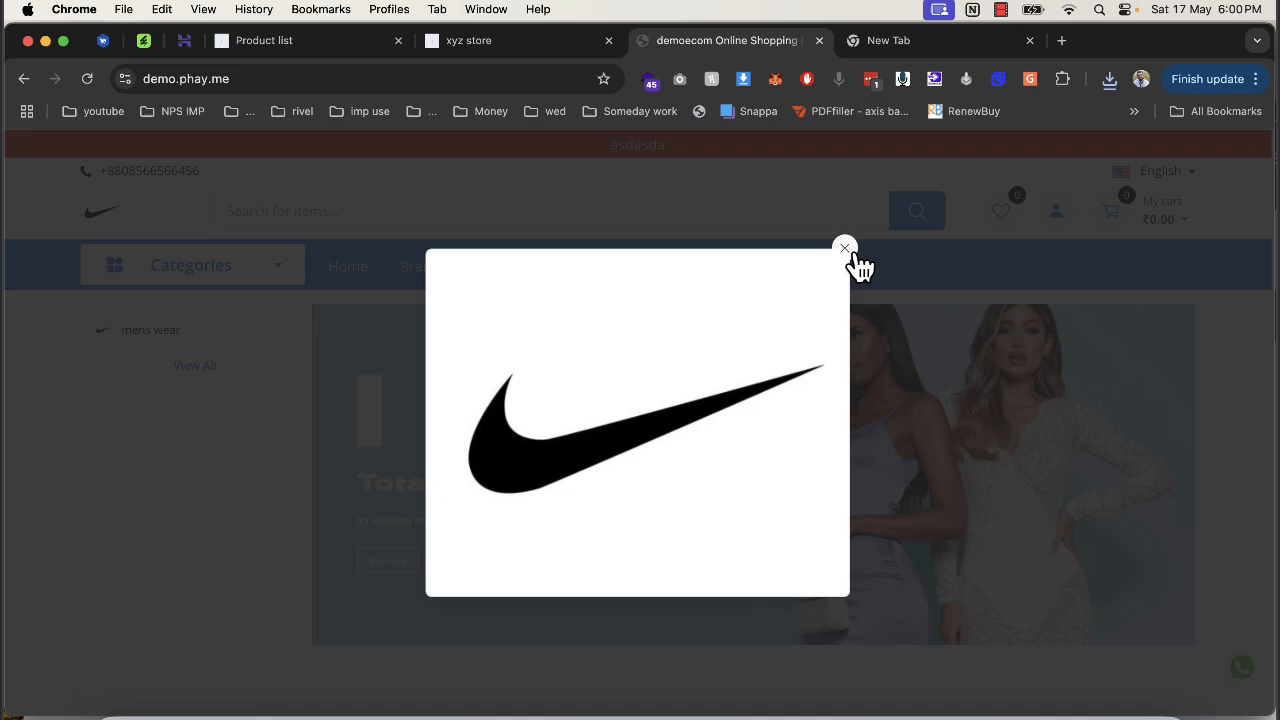
click(845, 226)
scroll(693, 360, down, 1)
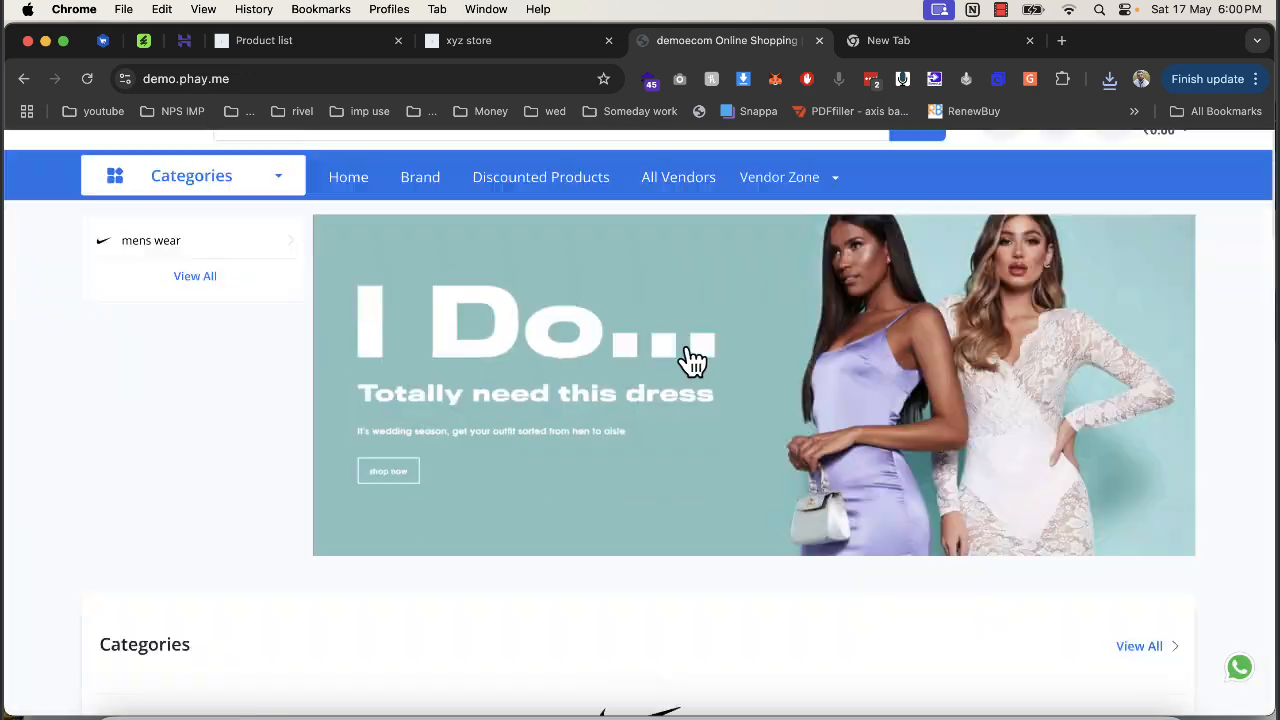
scroll(693, 360, down, 10)
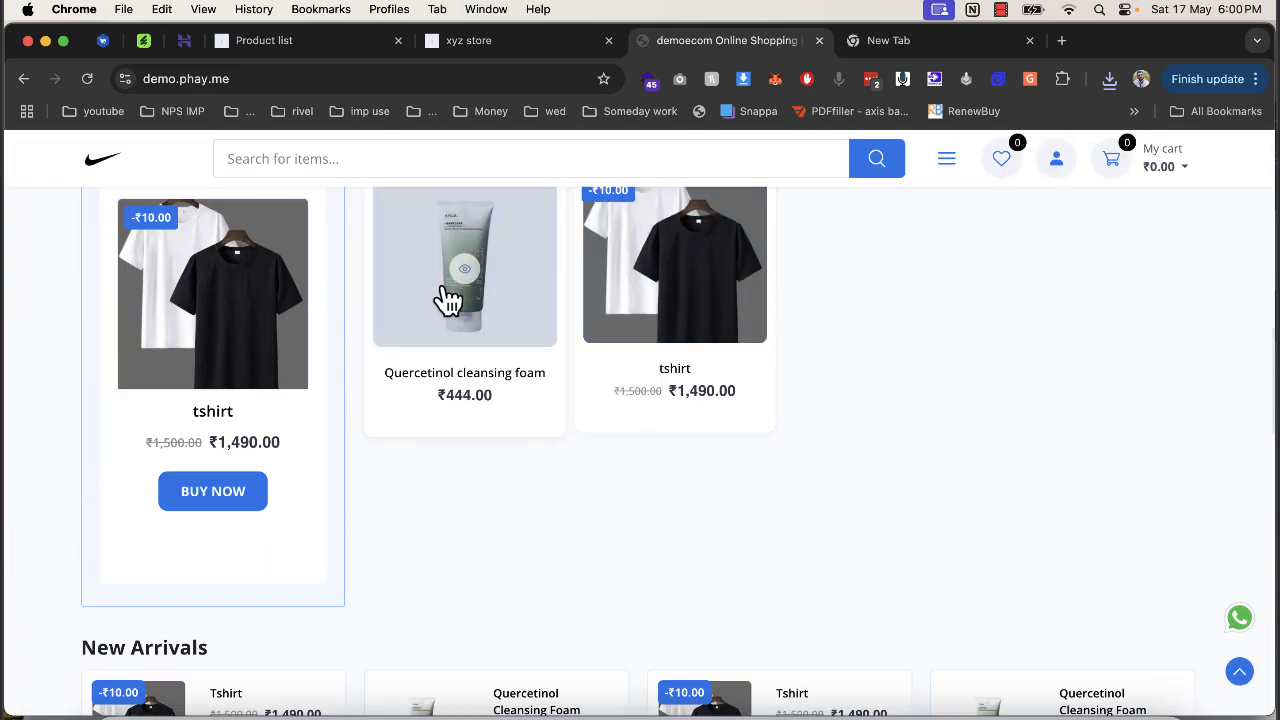
click(447, 298)
scroll(860, 510, down, 2)
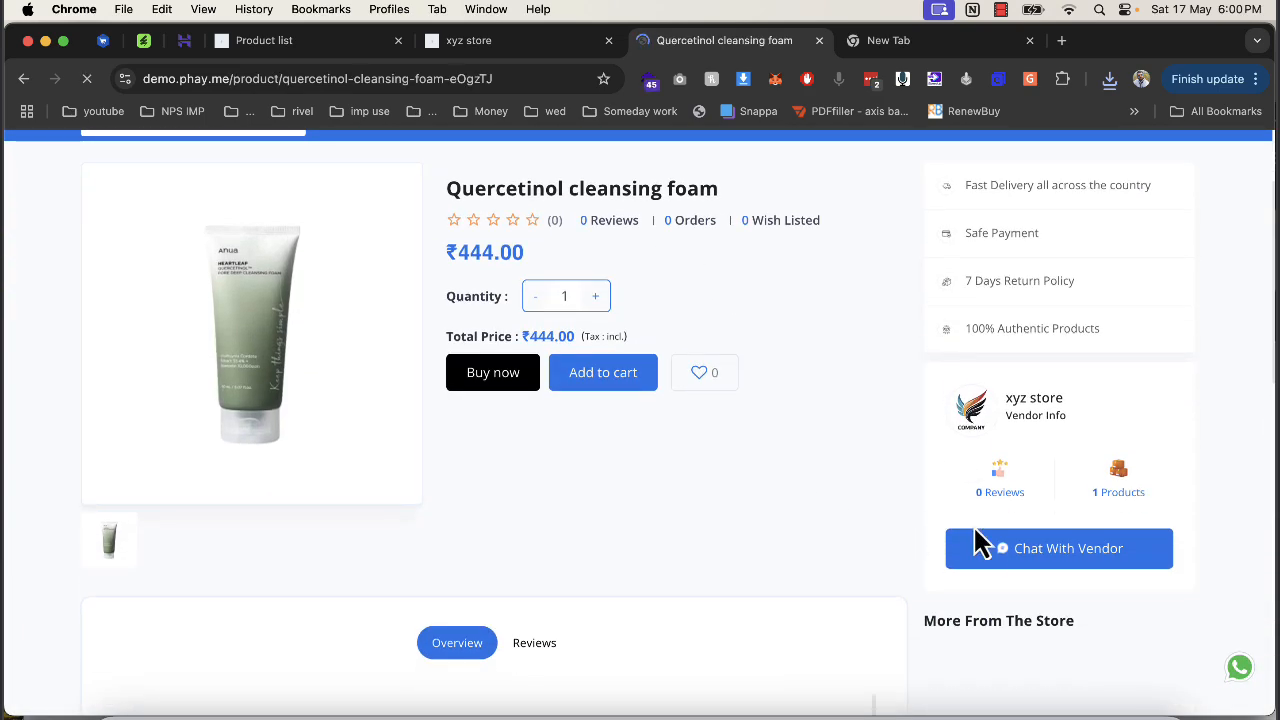
Buy the cleansing foam now and enter the contact name, phone number and saved e-mail.
click(480, 374)
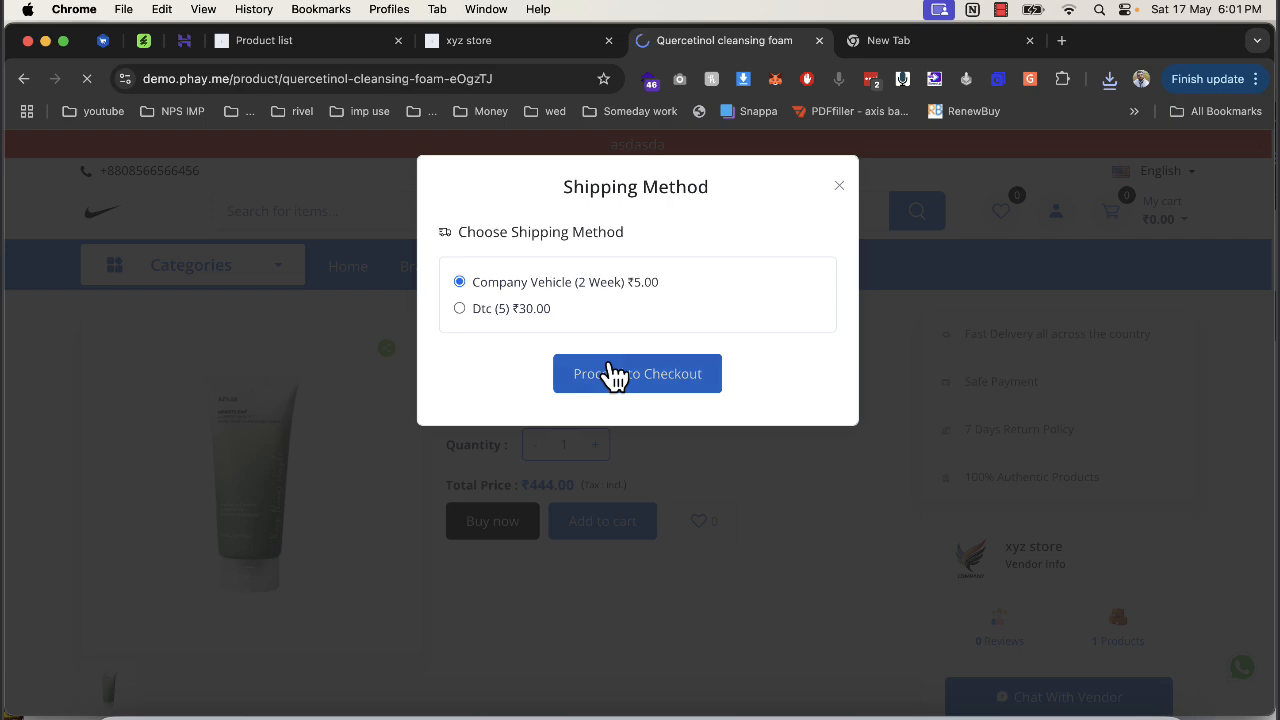
scroll(450, 370, down, 2)
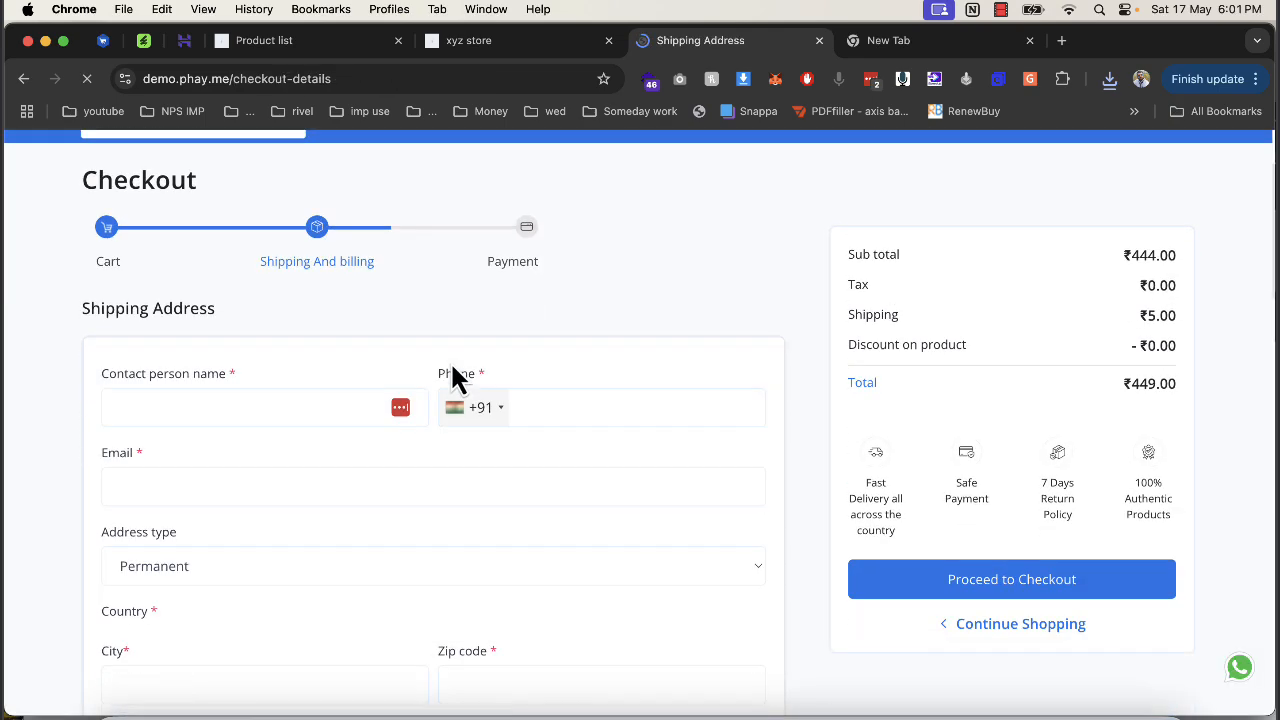
click(225, 400)
text(adsasd)
click(557, 403)
text(32134234)
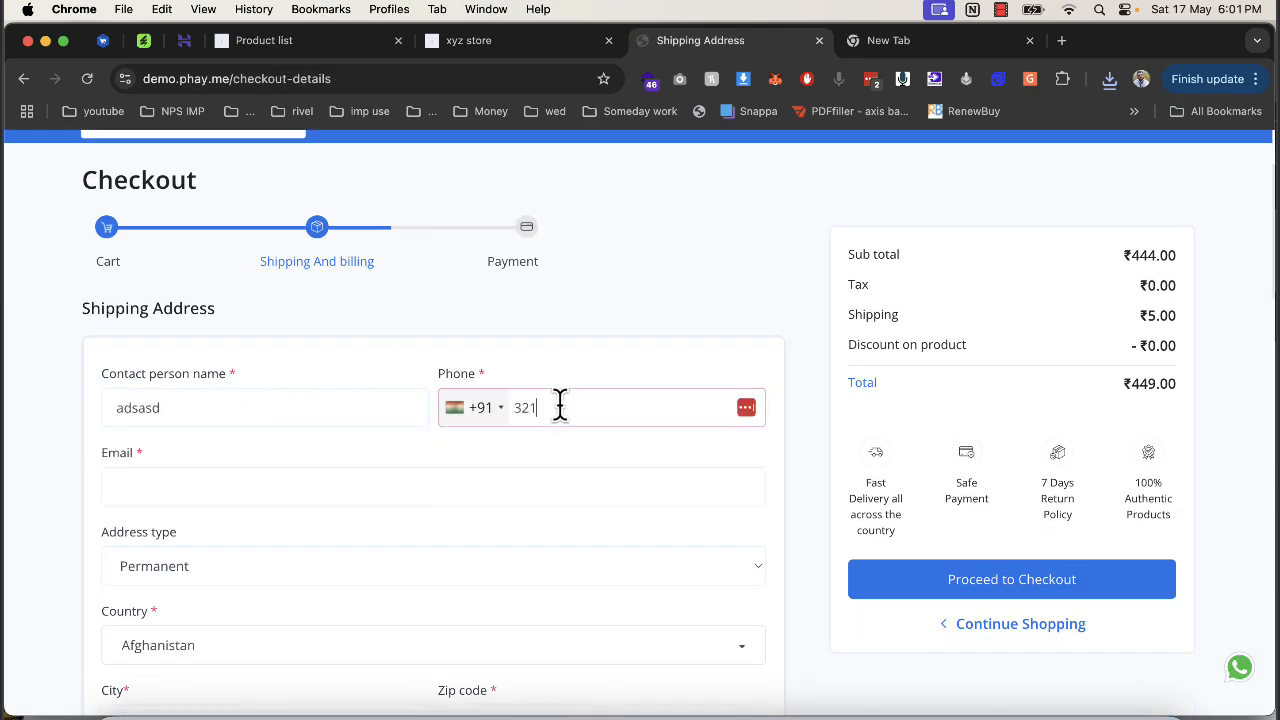
click(314, 477)
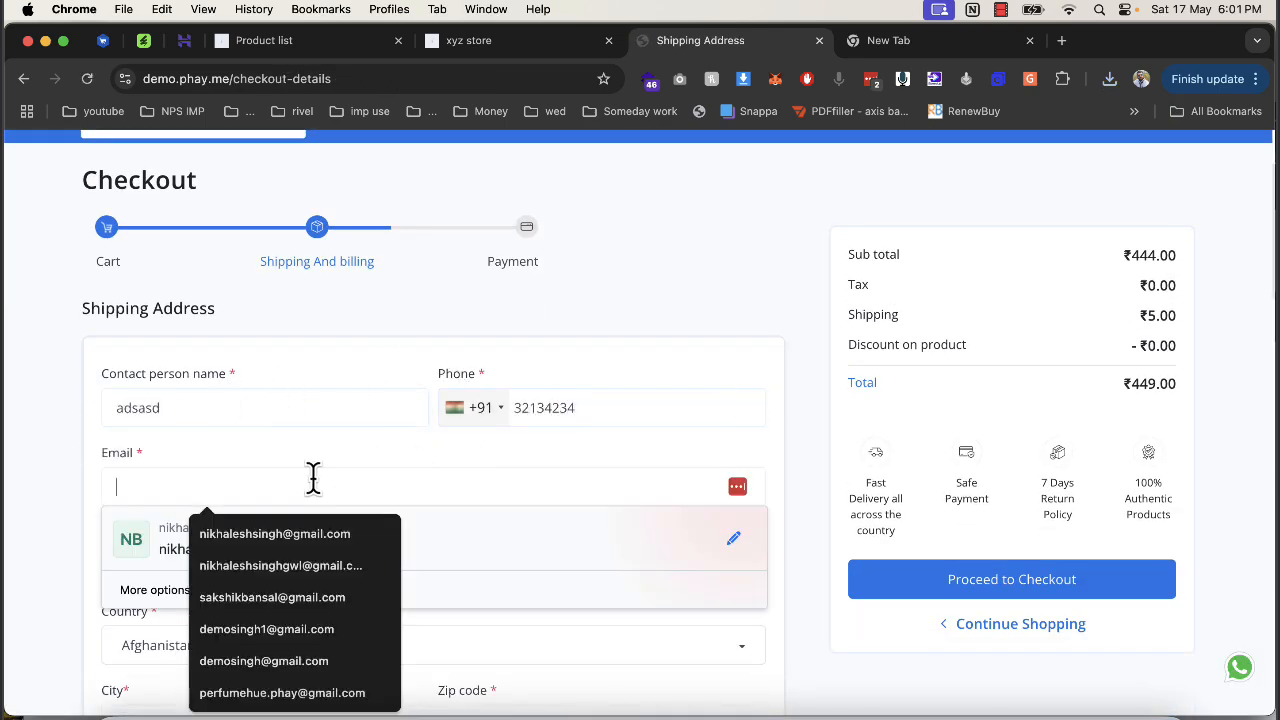
click(314, 537)
Keep Afghanistan as country, fill in city, zip code and street address, and try continuing.
scroll(357, 617, down, 1)
click(357, 617)
scroll(514, 568, down, 2)
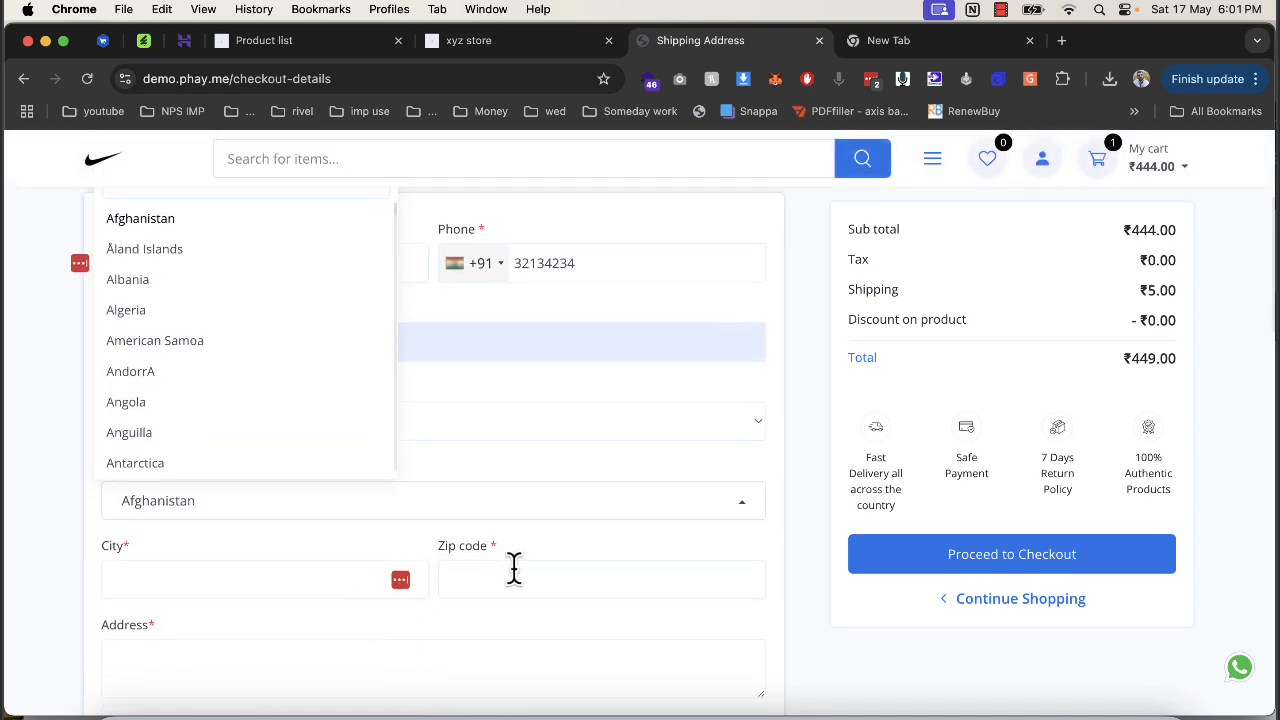
click(514, 568)
scroll(200, 443, down, 2)
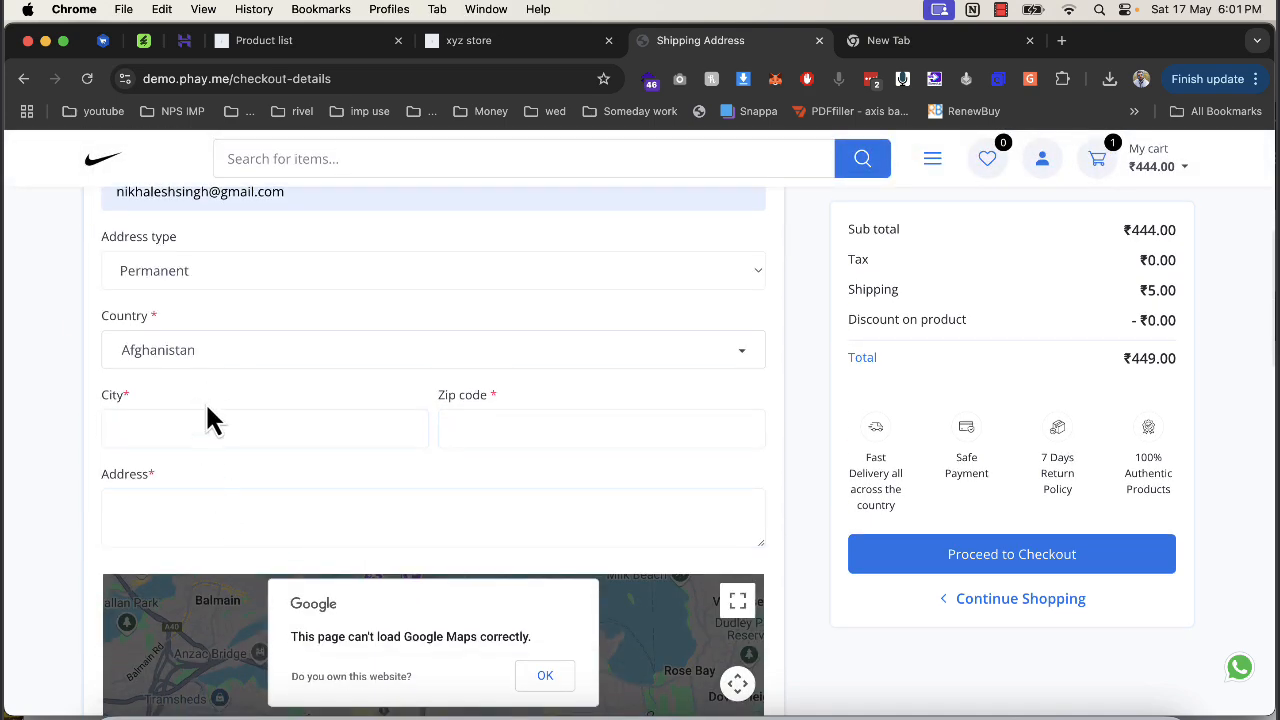
click(203, 428)
text(asdasd)
click(517, 432)
text(234234)
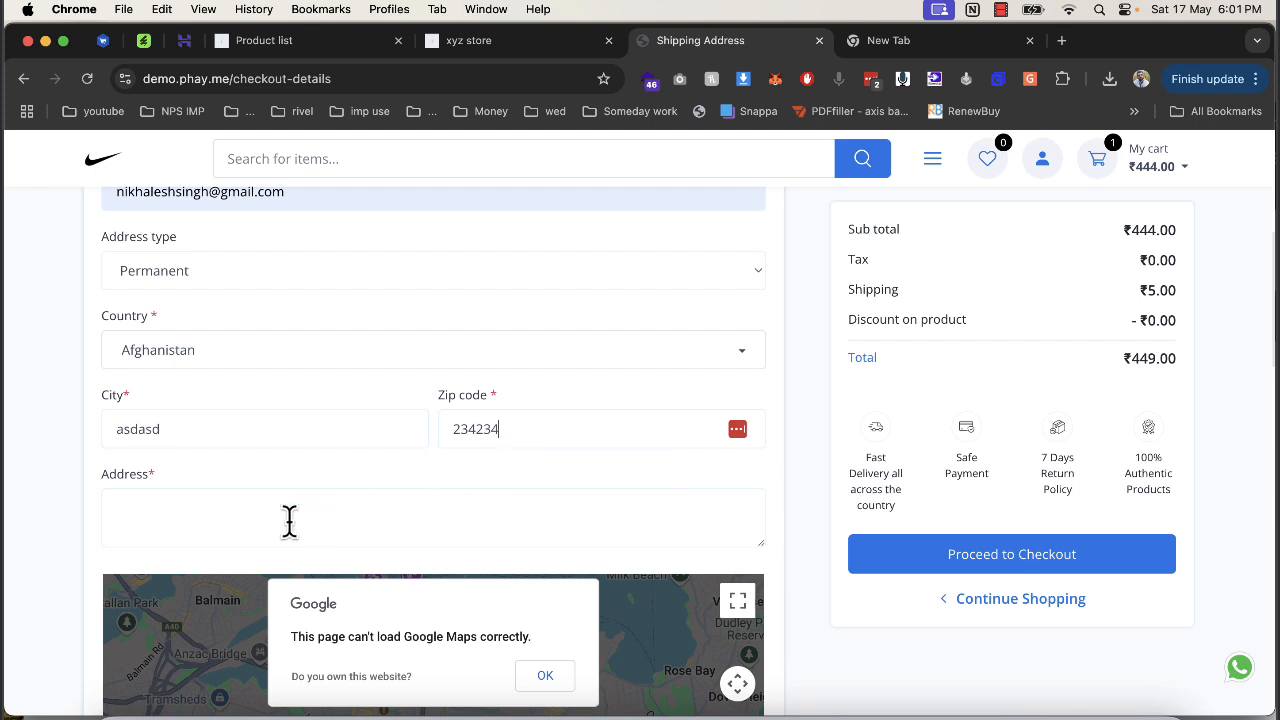
click(289, 520)
text(234234)
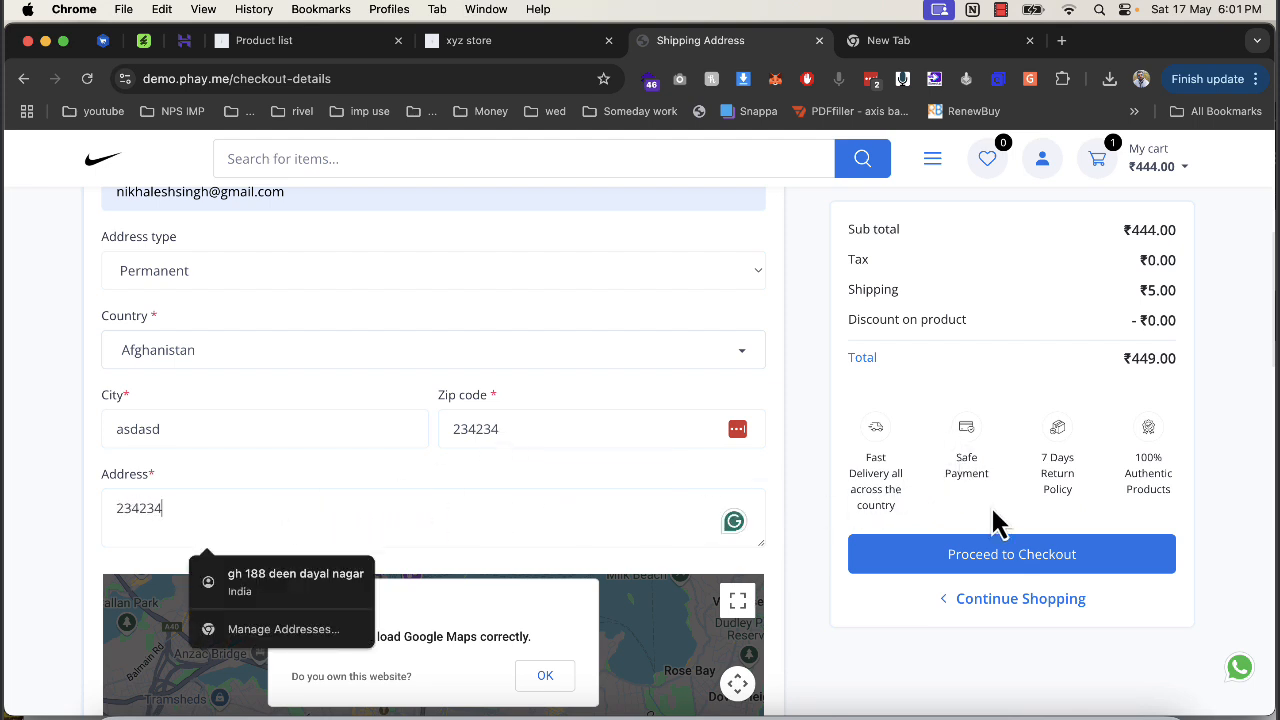
click(1009, 551)
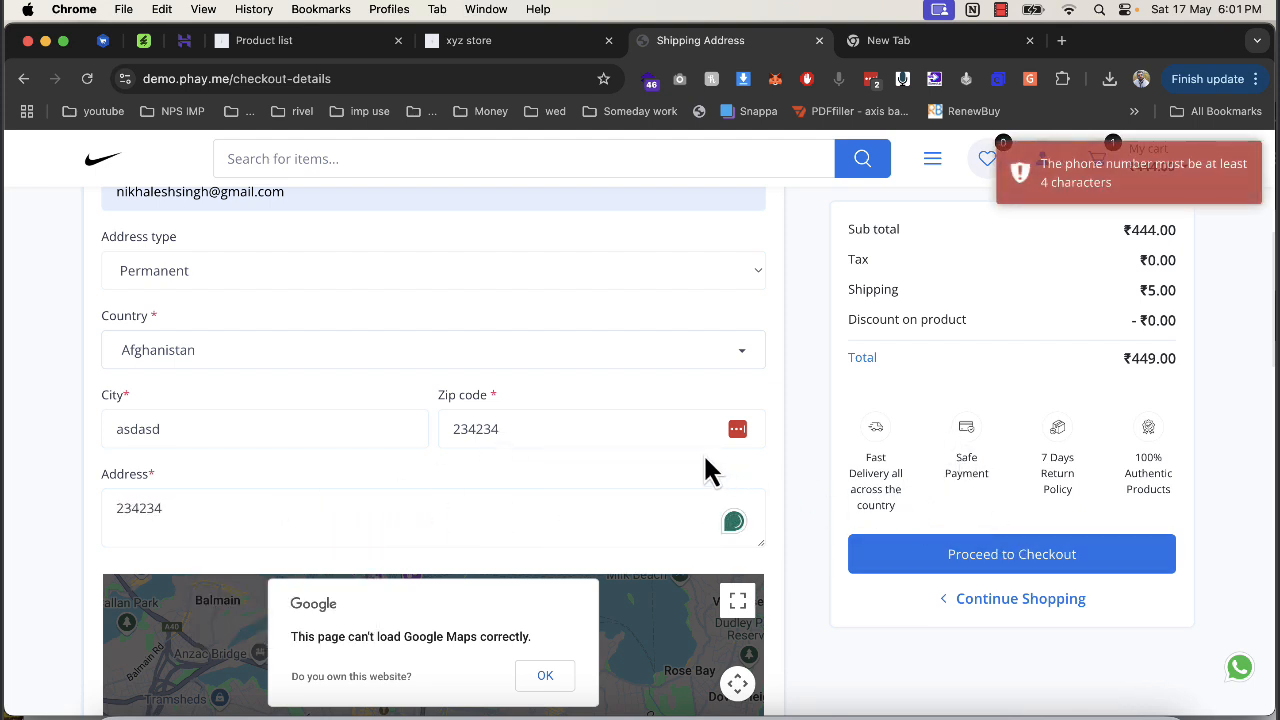
Replace the phone number with a valid one, reuse shipping address for billing, and continue to payment.
scroll(490, 430, up, 5)
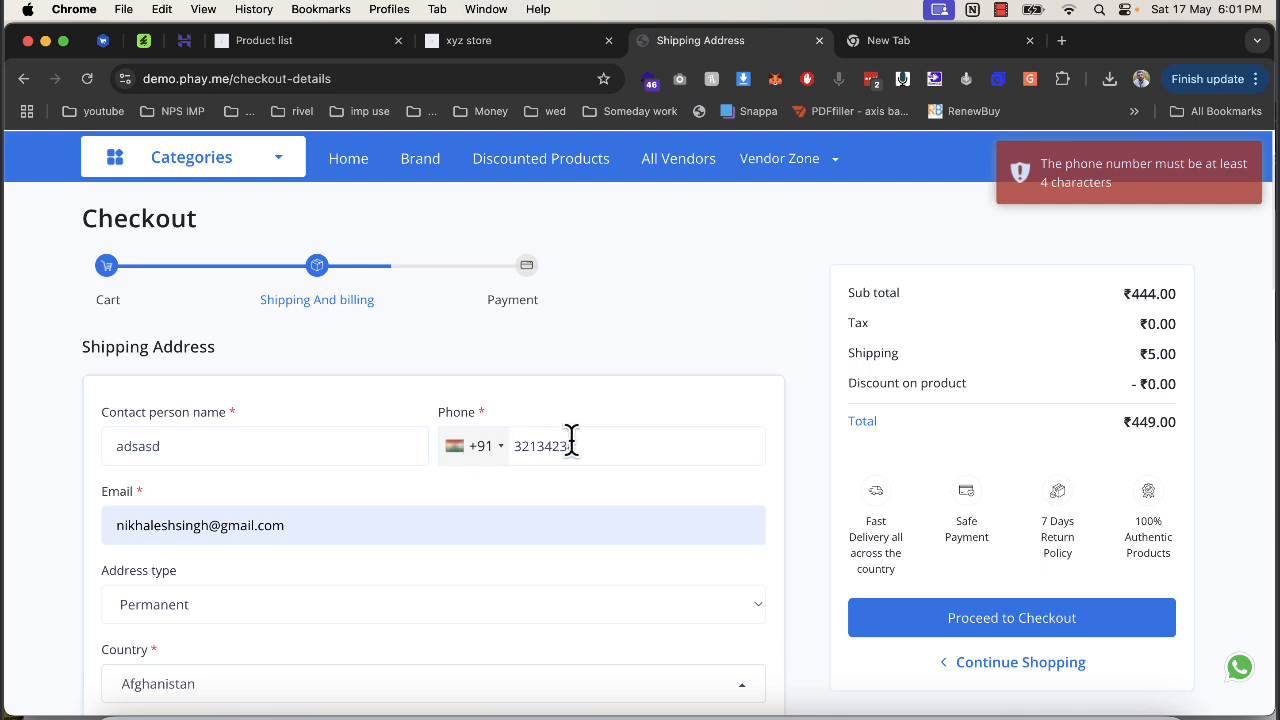
click(610, 445)
text(342)
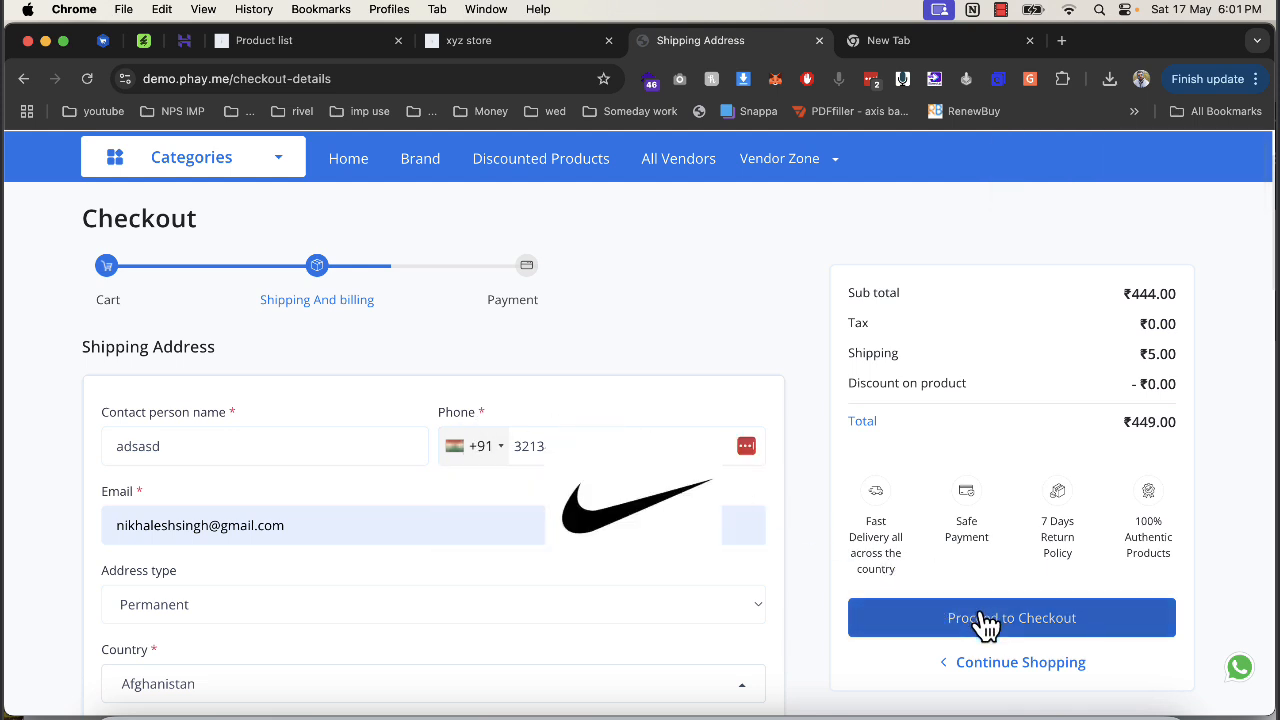
scroll(702, 488, down, 2)
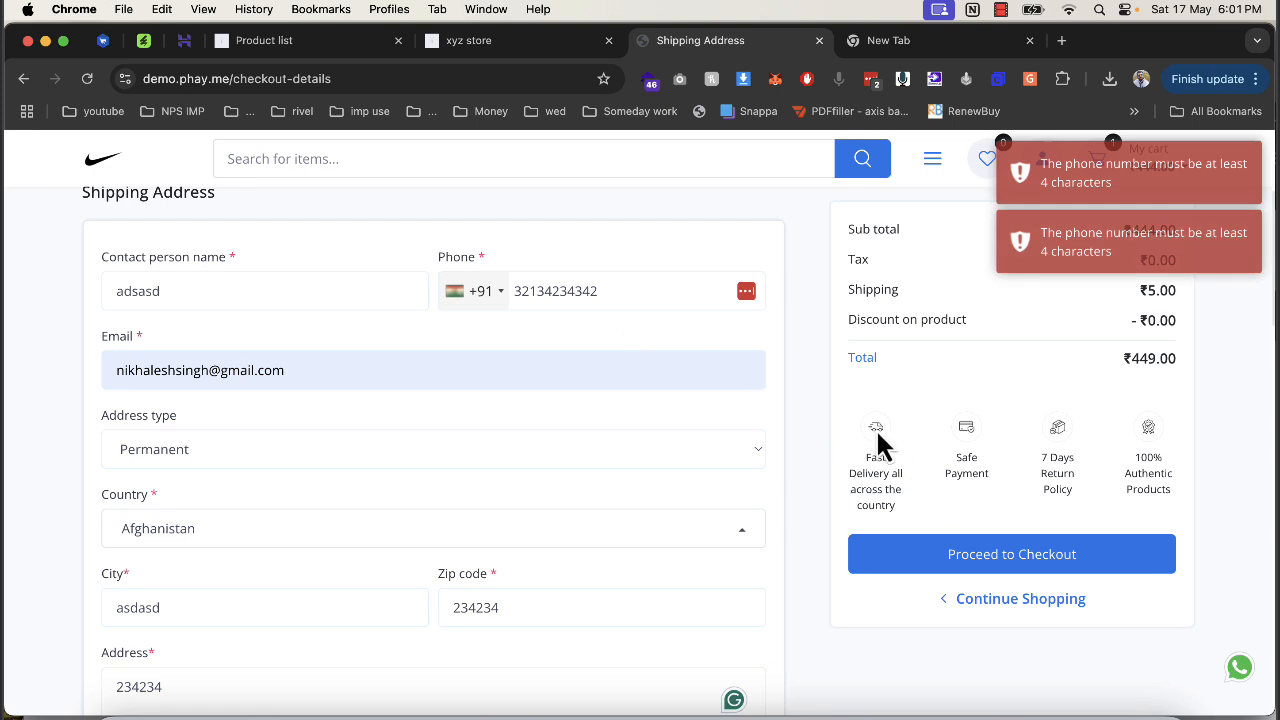
double_click(598, 298)
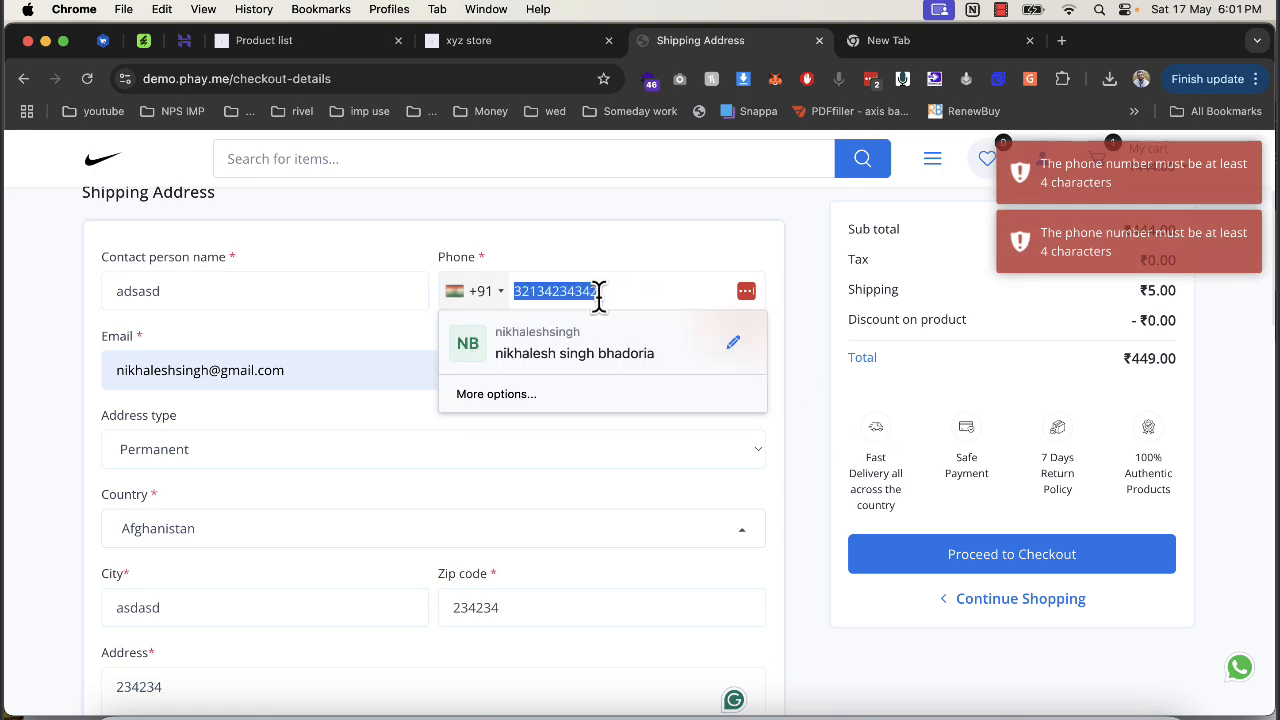
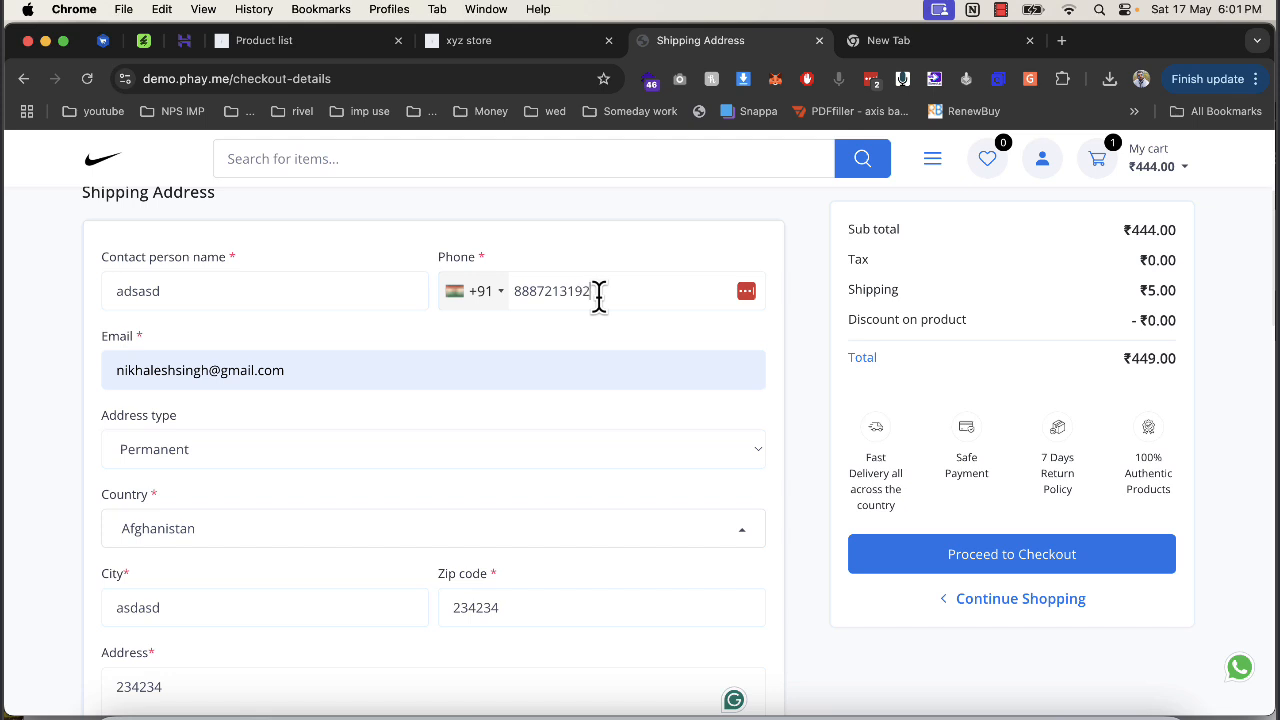
scroll(664, 380, down, 2)
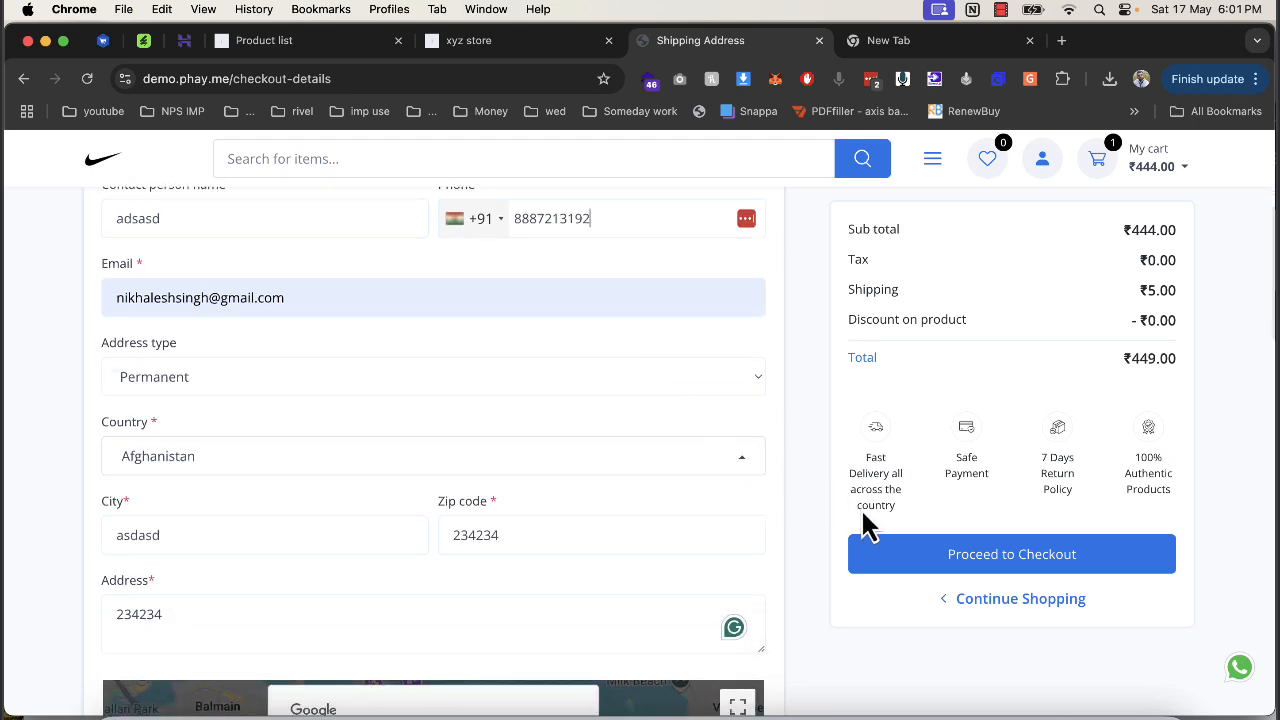
click(940, 571)
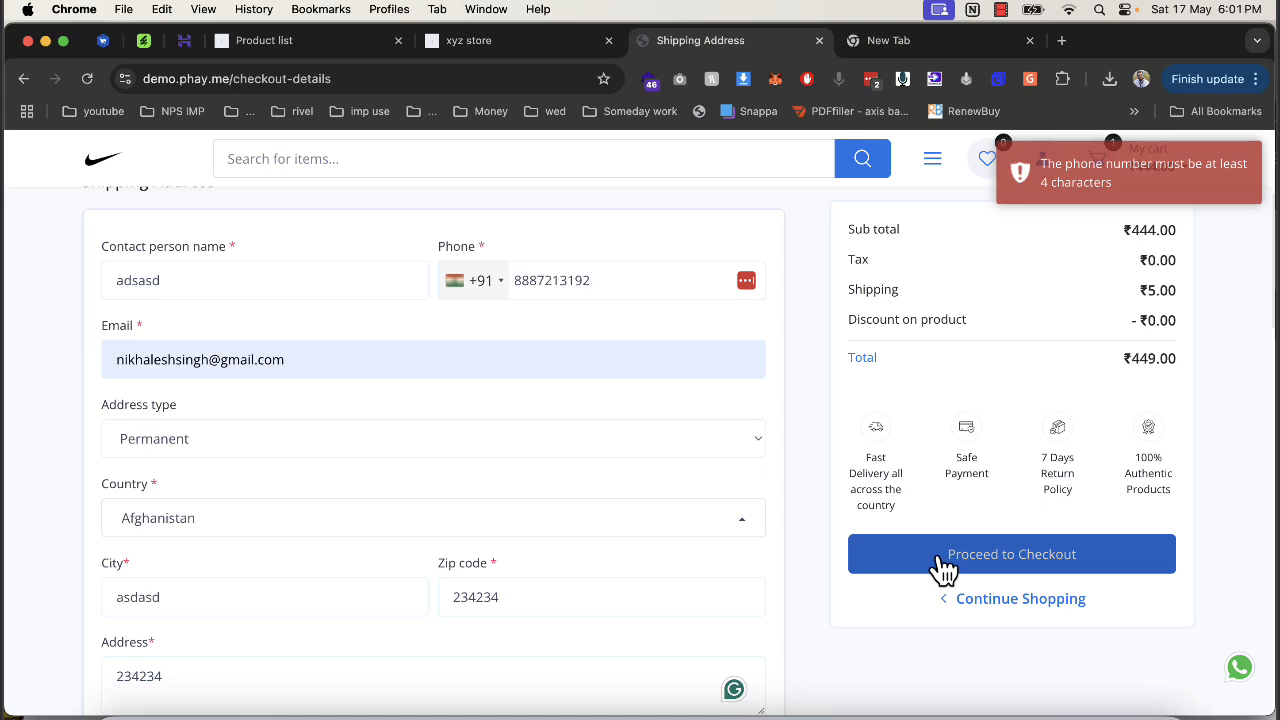
scroll(681, 483, down, 6)
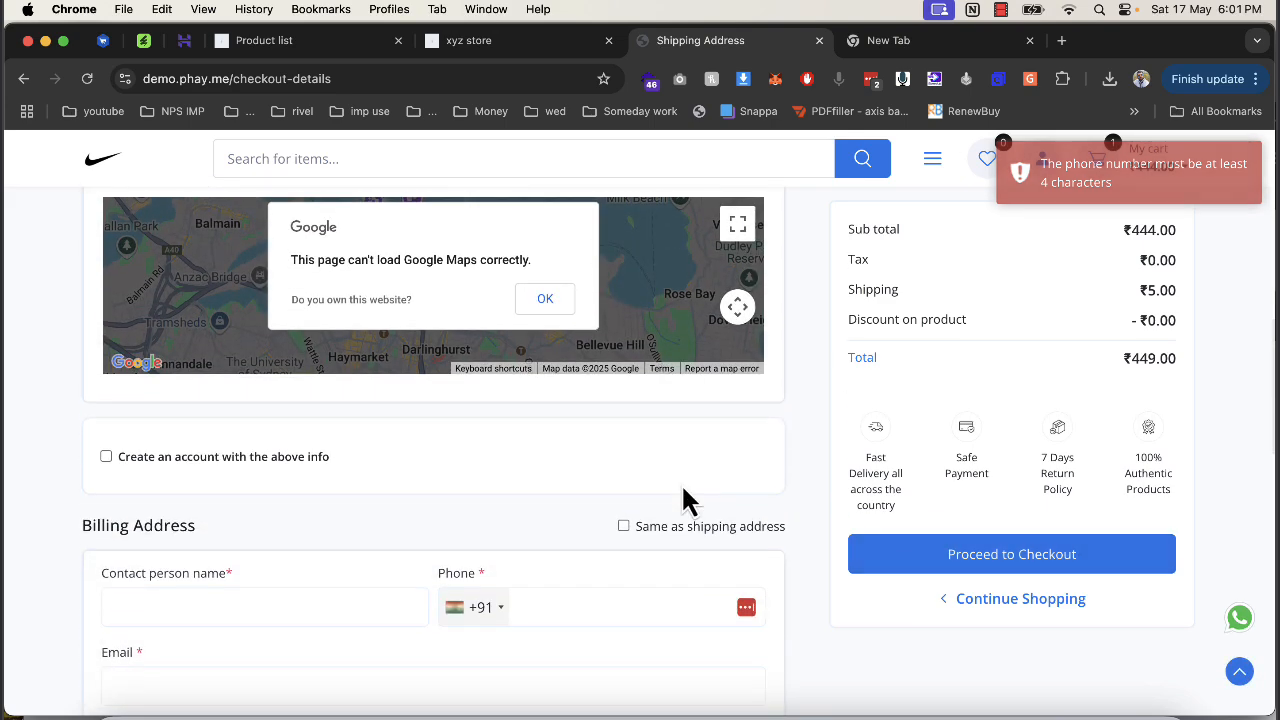
click(623, 472)
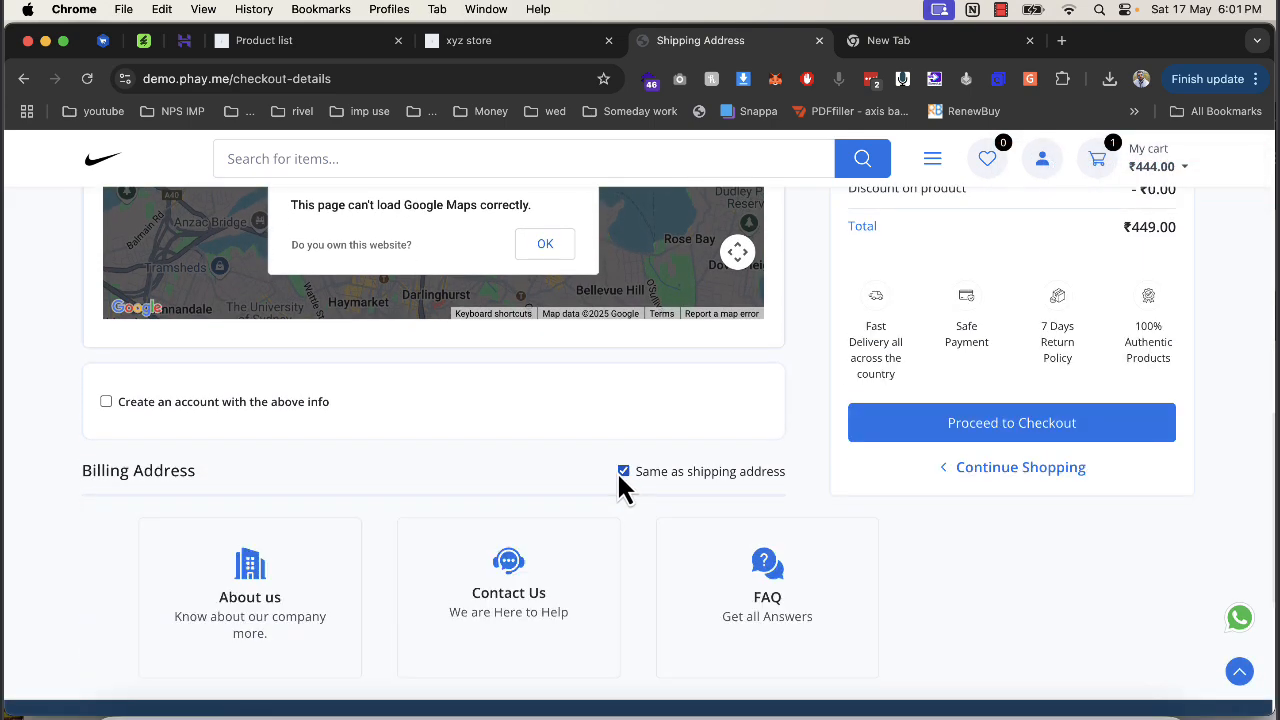
click(886, 437)
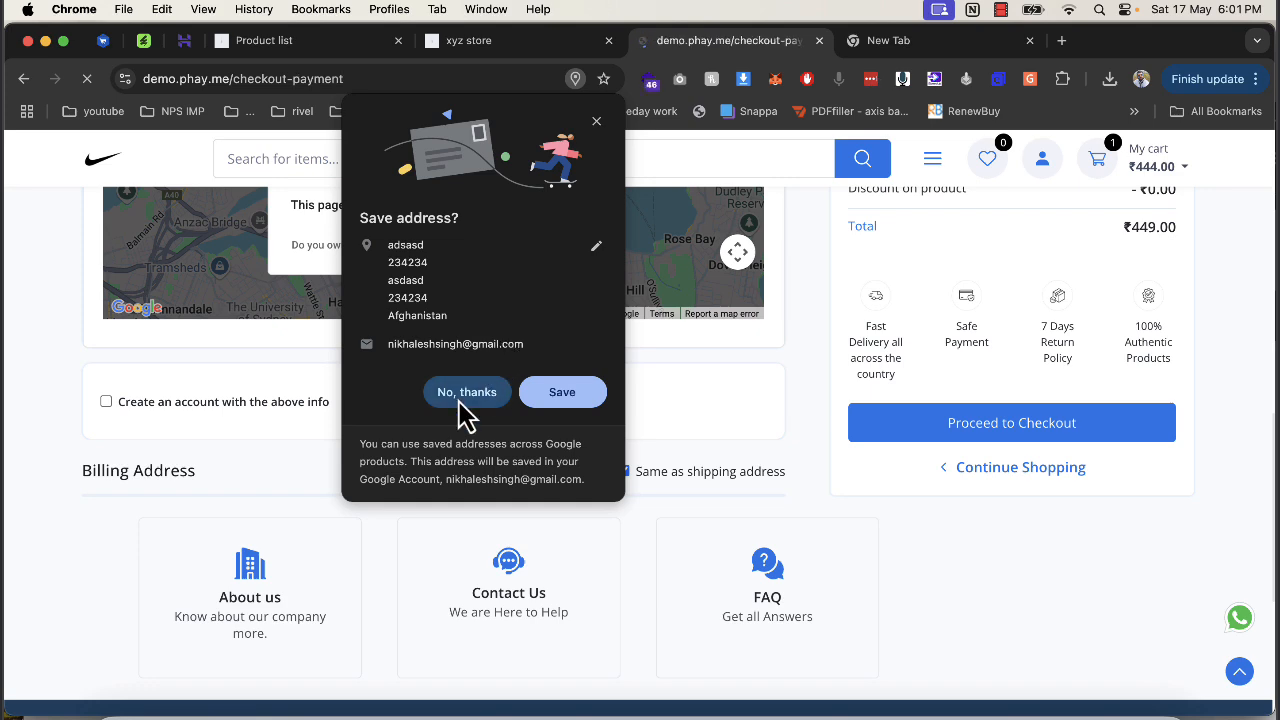
Decline saving the address, place the order with Cash on Delivery, and return to the vendor tab.
click(460, 400)
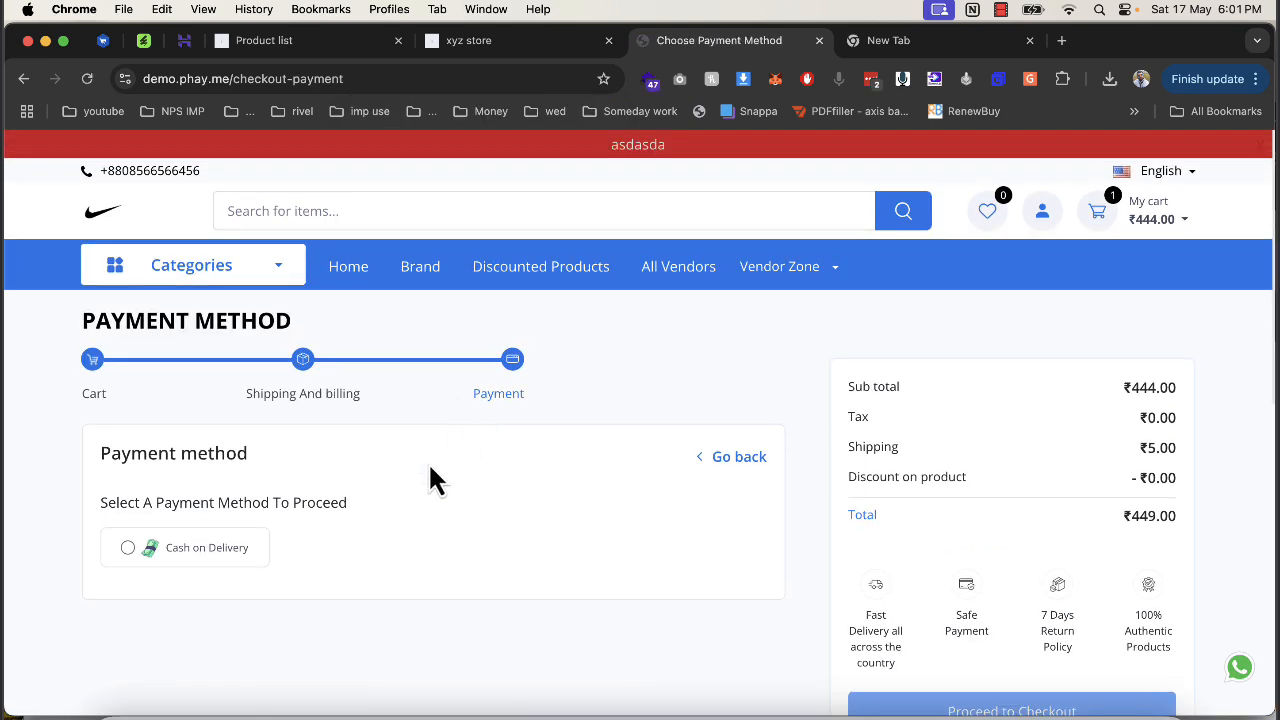
click(188, 552)
scroll(615, 535, down, 3)
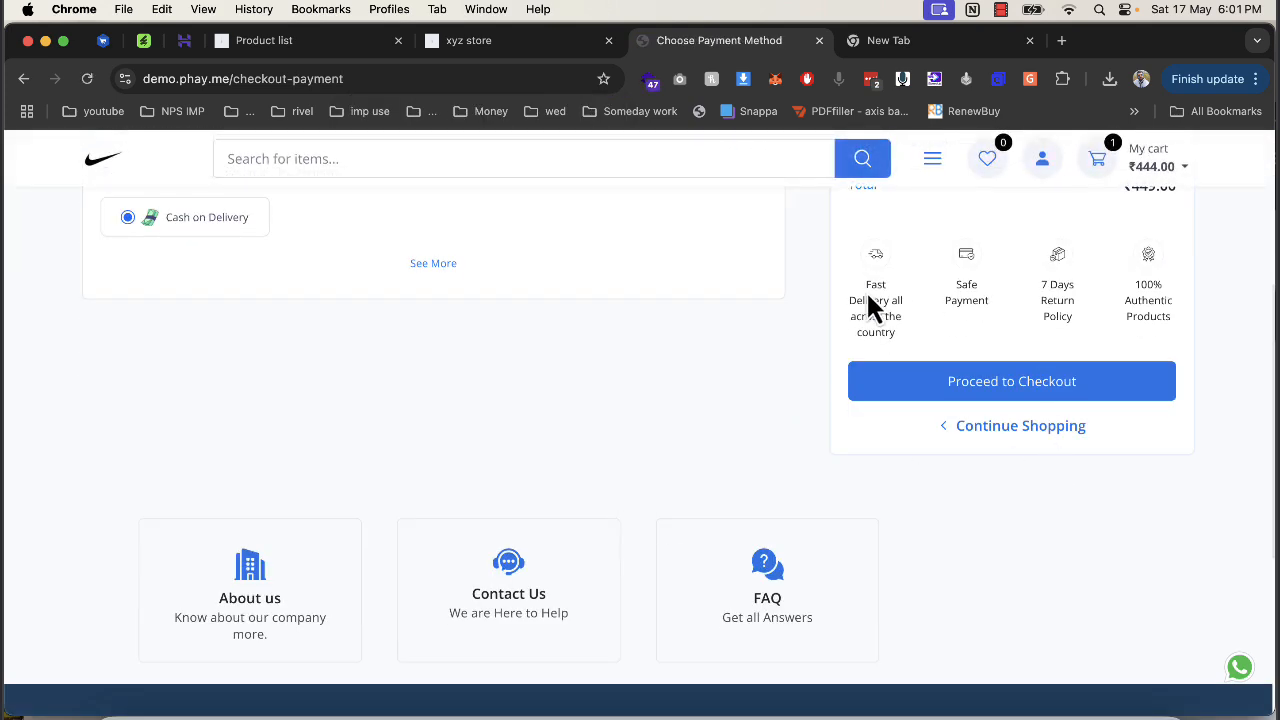
scroll(1000, 400, up, 2)
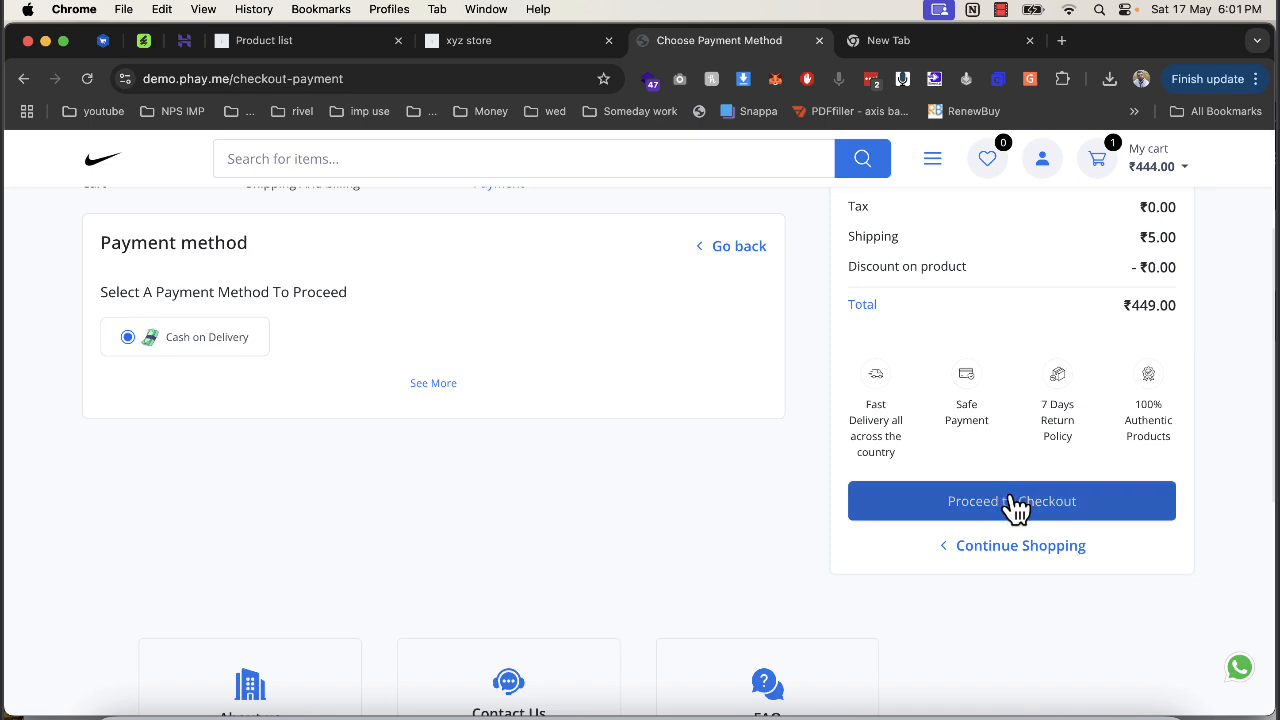
click(1015, 505)
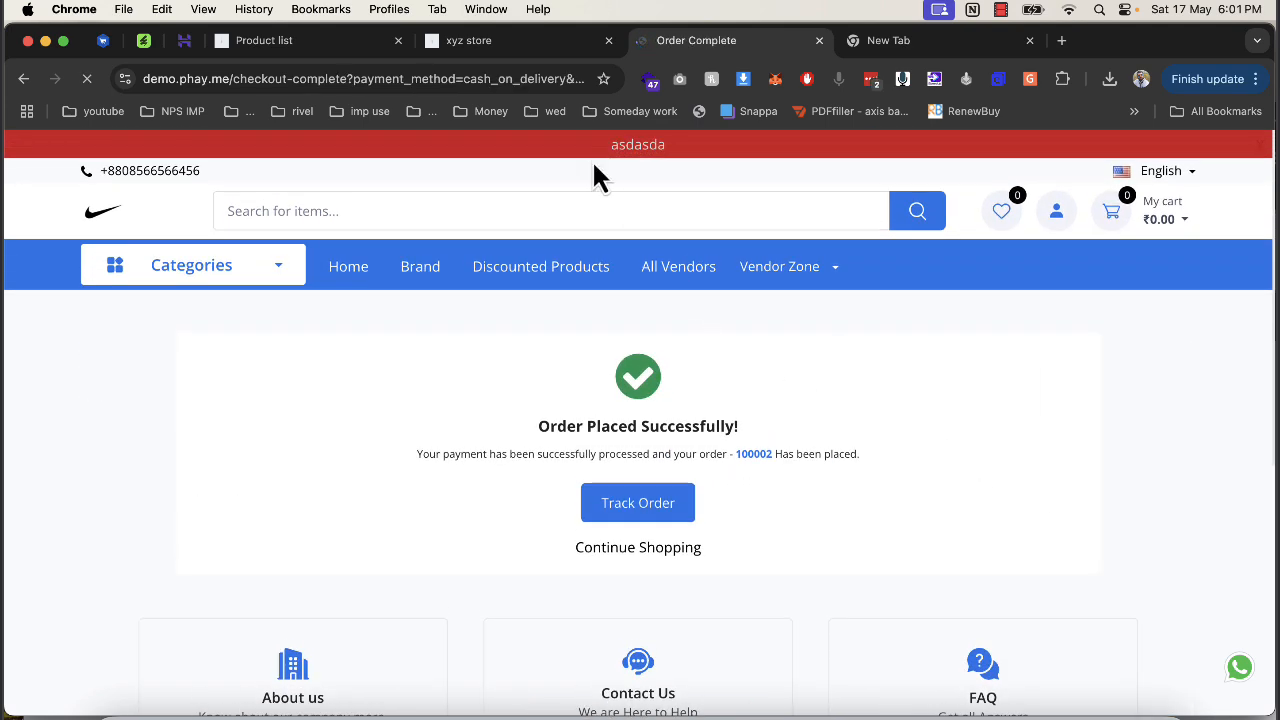
click(300, 42)
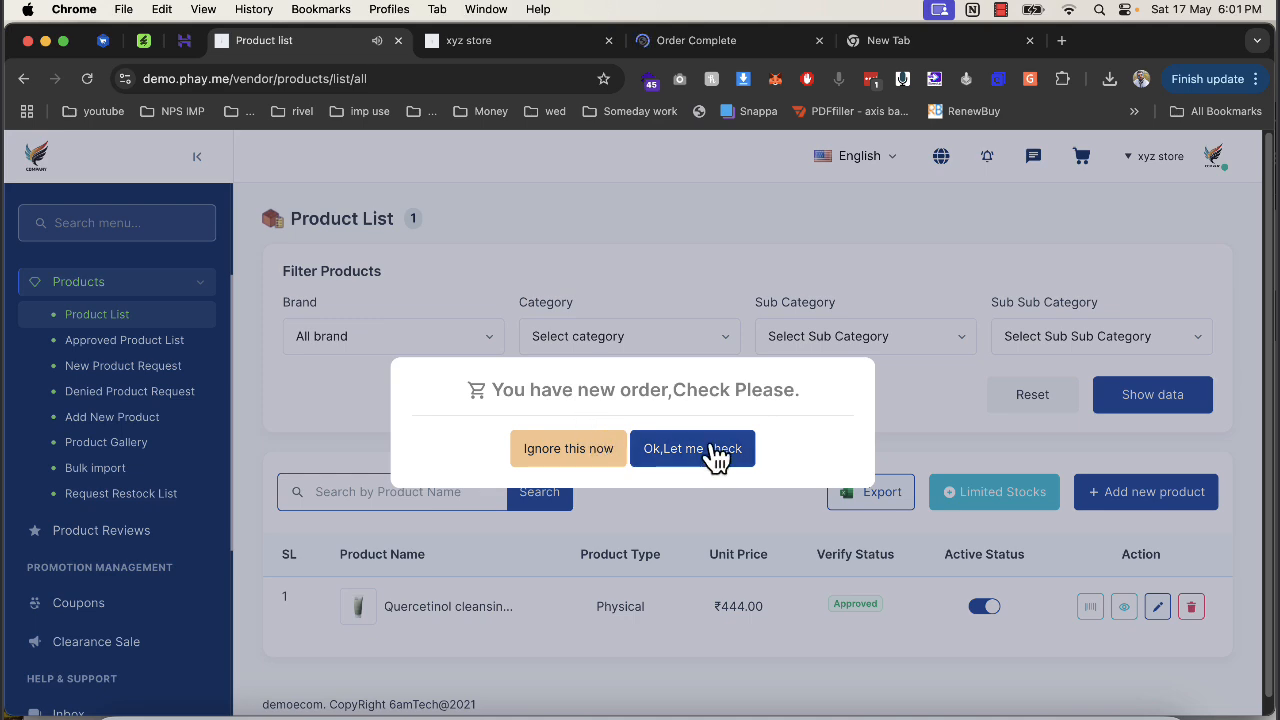
Open the details of new order #100002 from the vendor's order list.
click(502, 44)
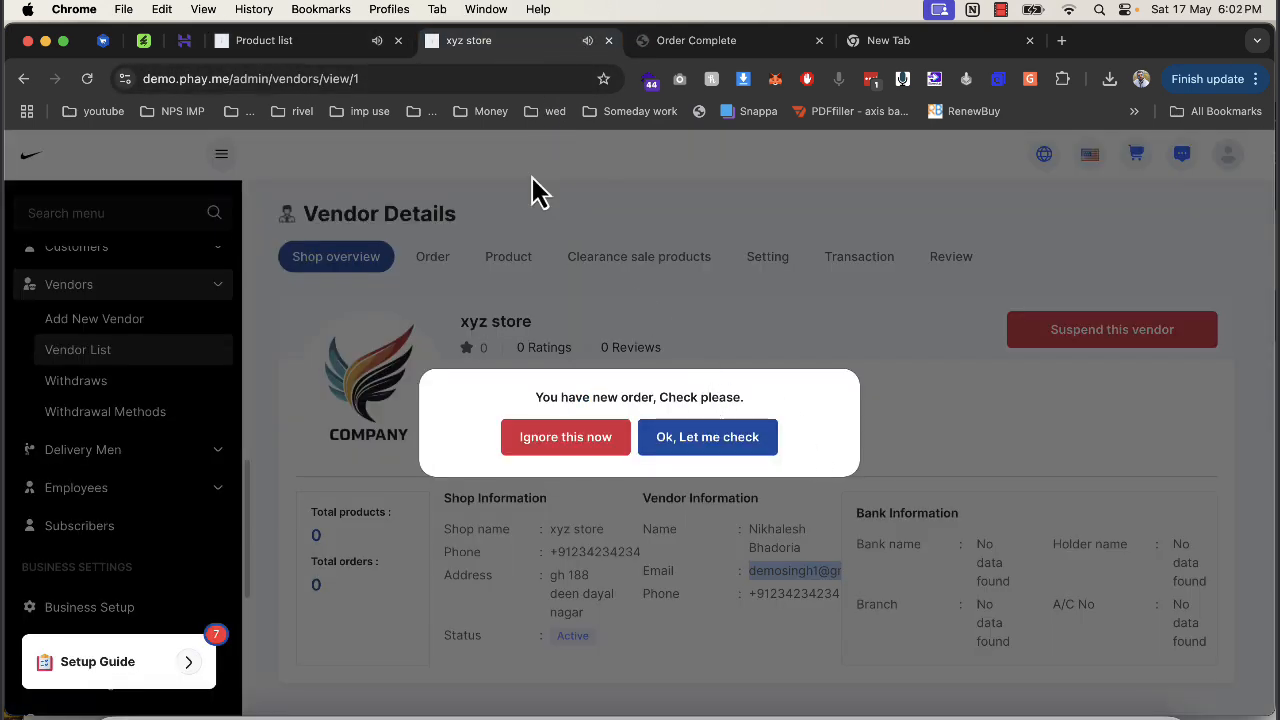
click(310, 44)
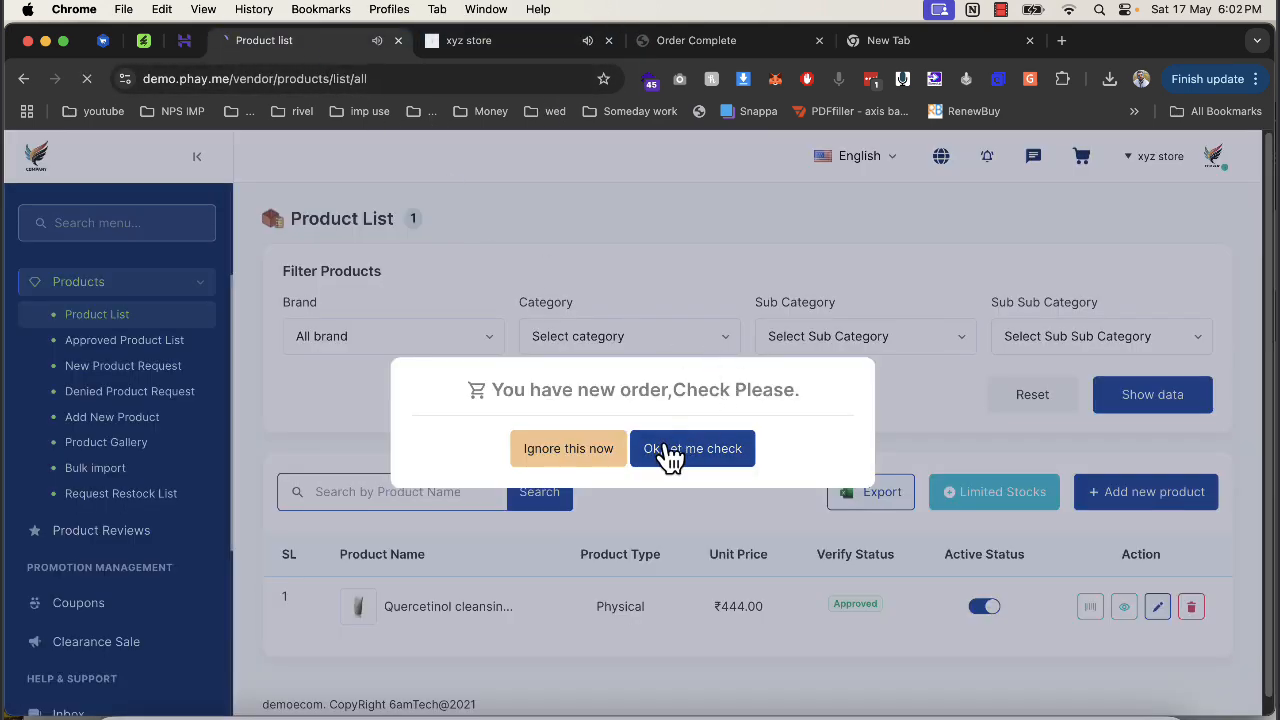
click(668, 449)
scroll(700, 480, down, 1)
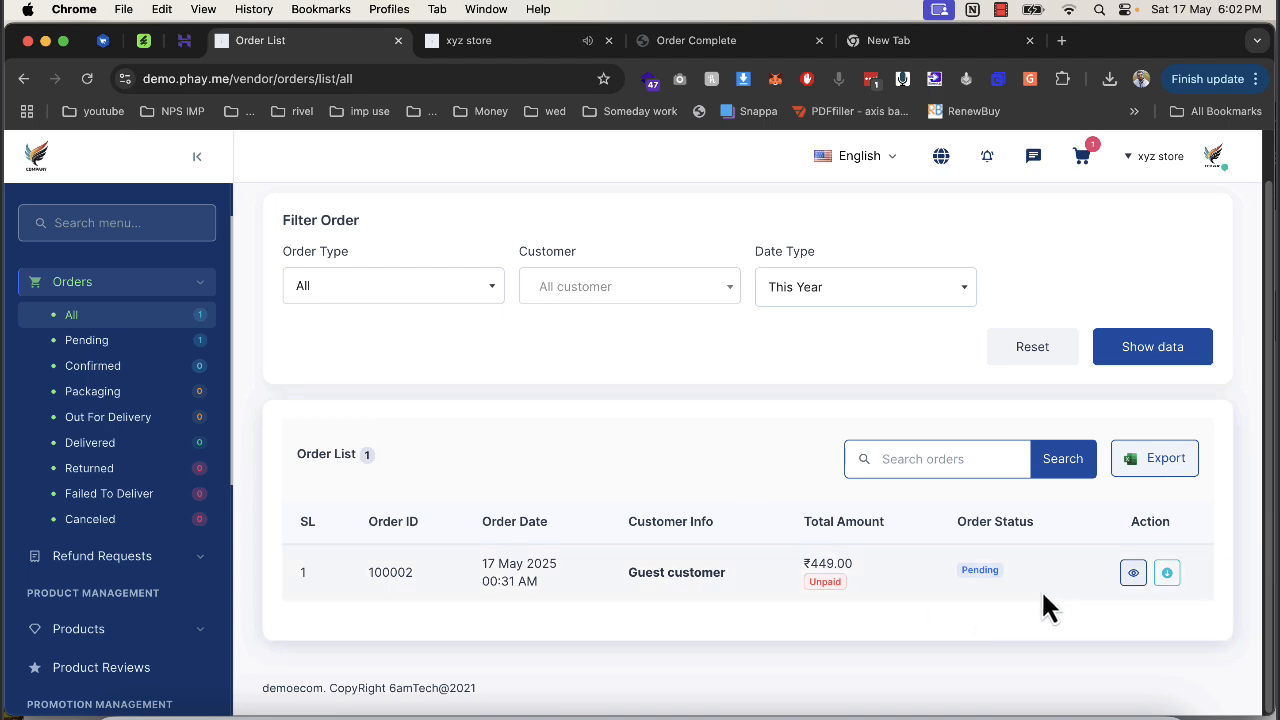
click(1131, 575)
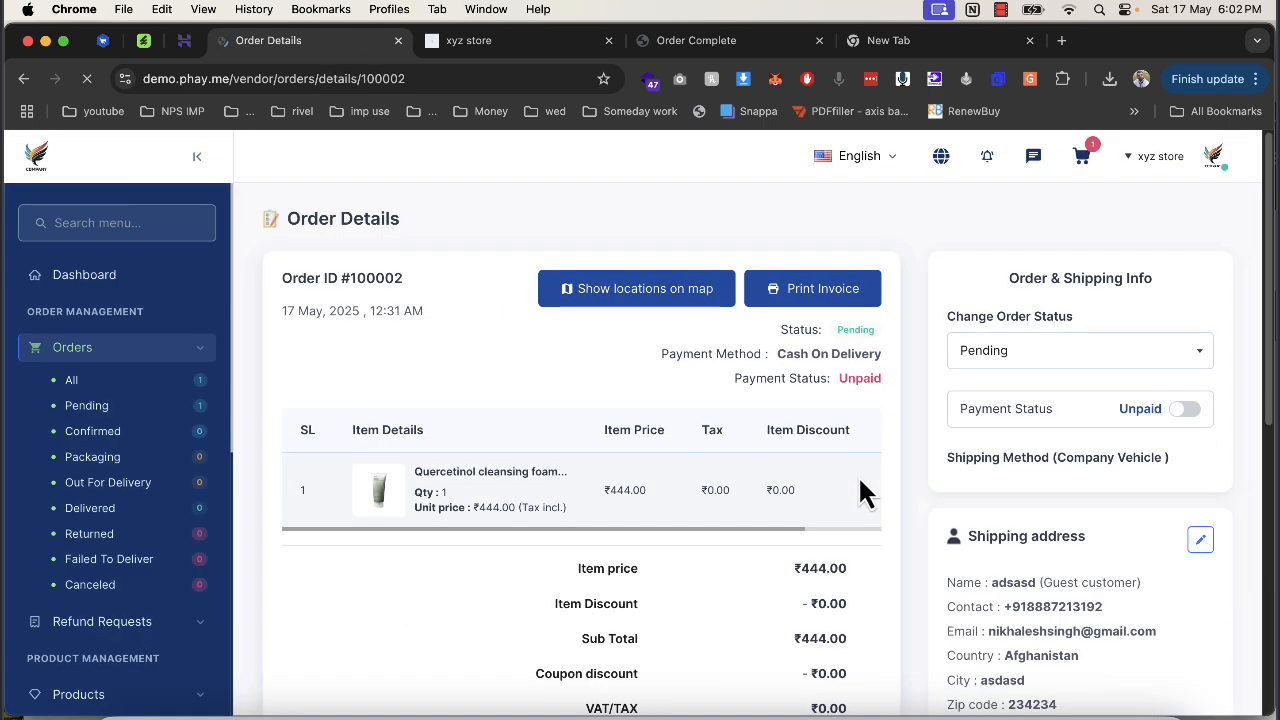
Change the order status to Packaging and confirm the change.
click(978, 352)
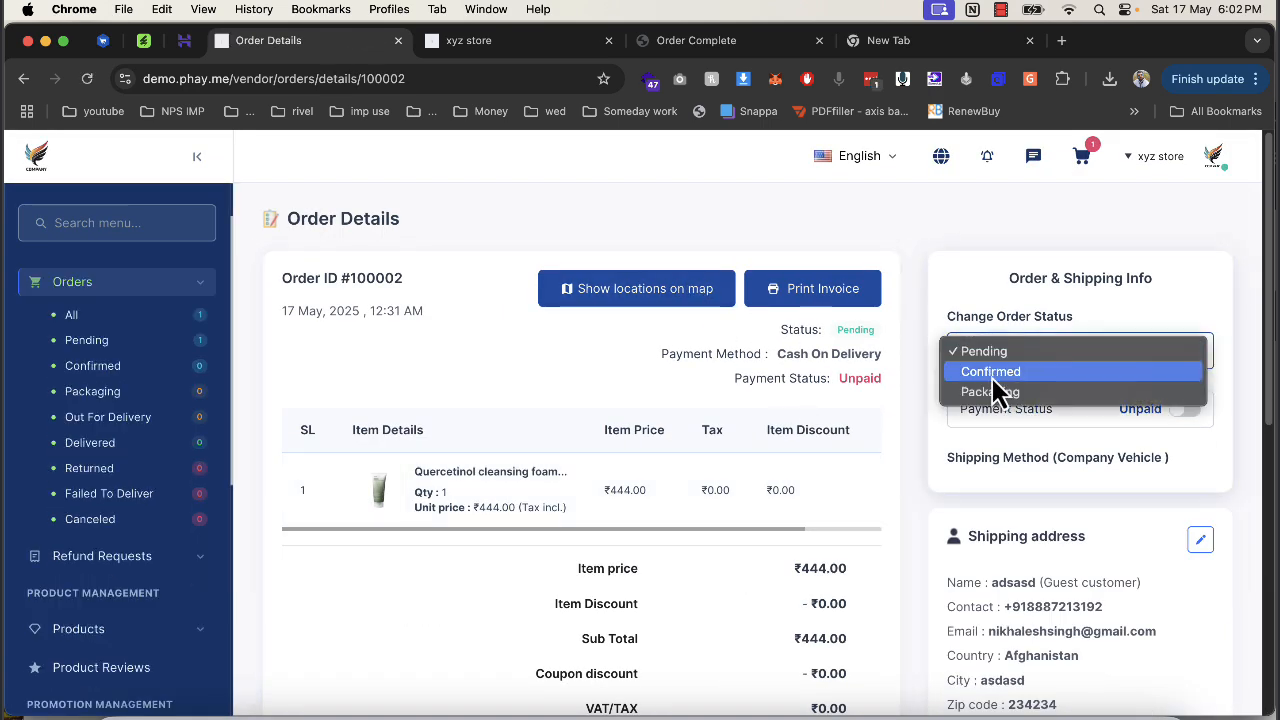
click(1016, 397)
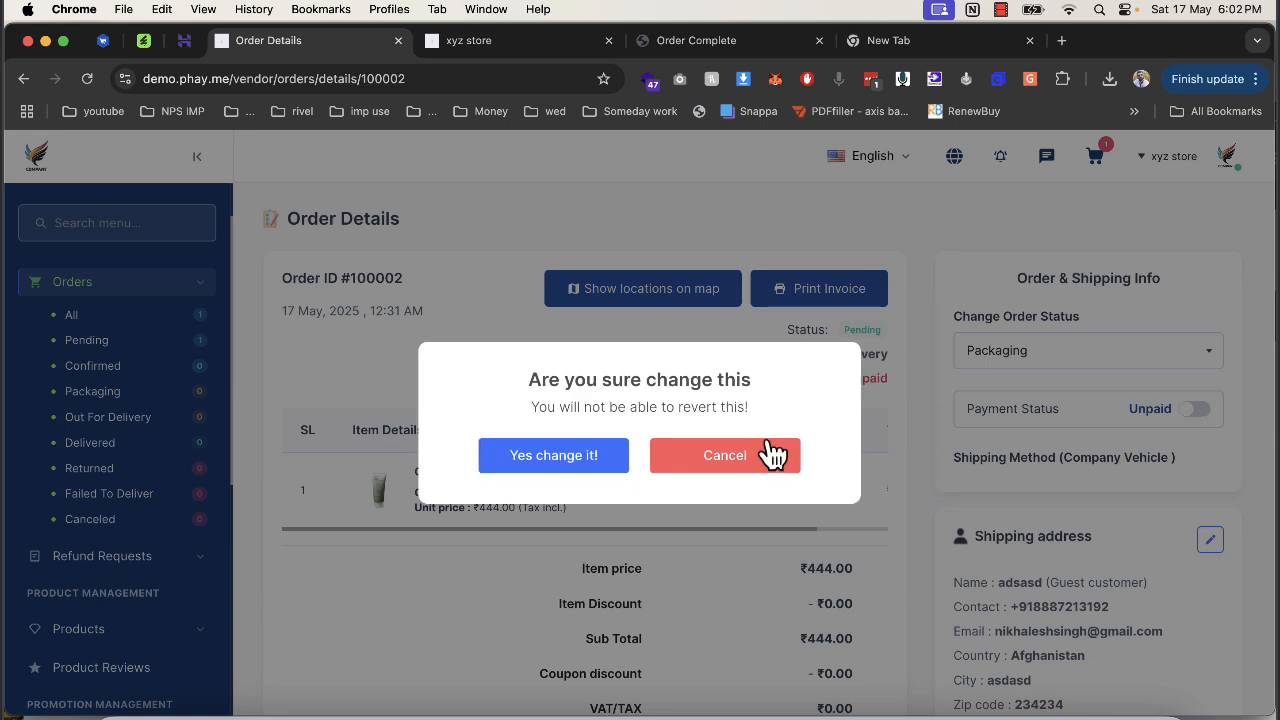
click(590, 458)
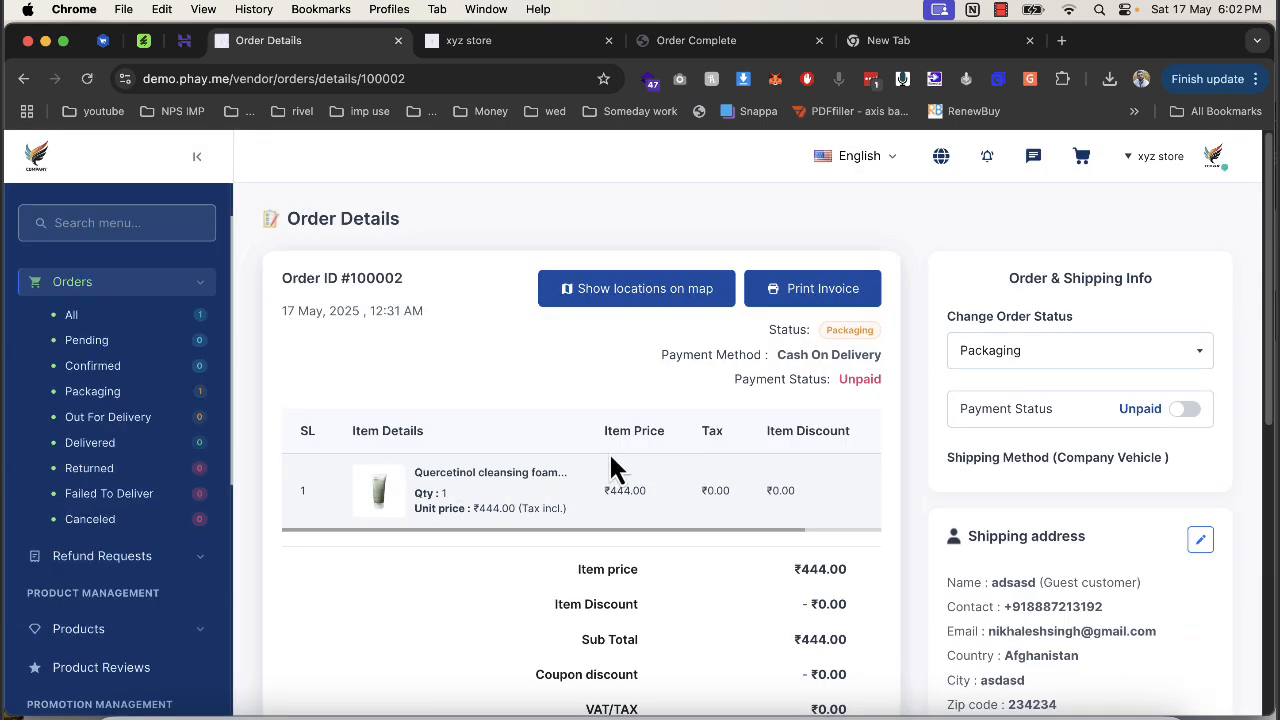
scroll(1128, 424, down, 3)
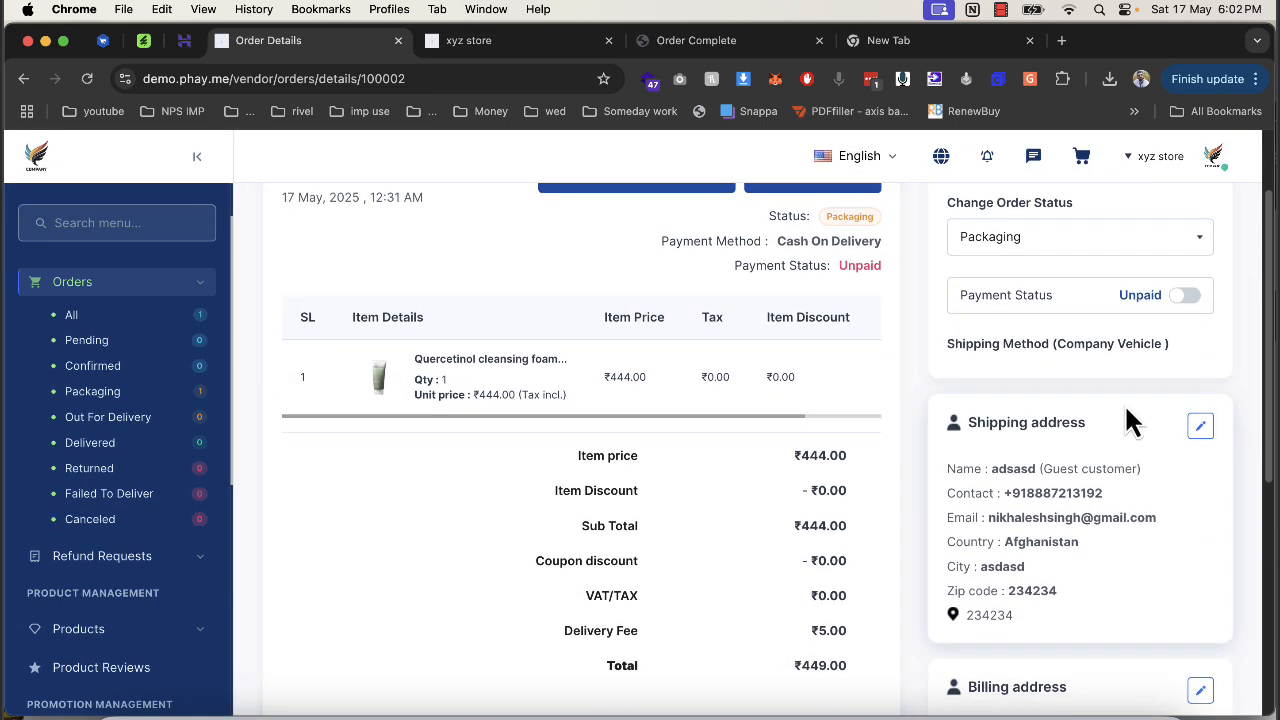
scroll(851, 414, down, 10)
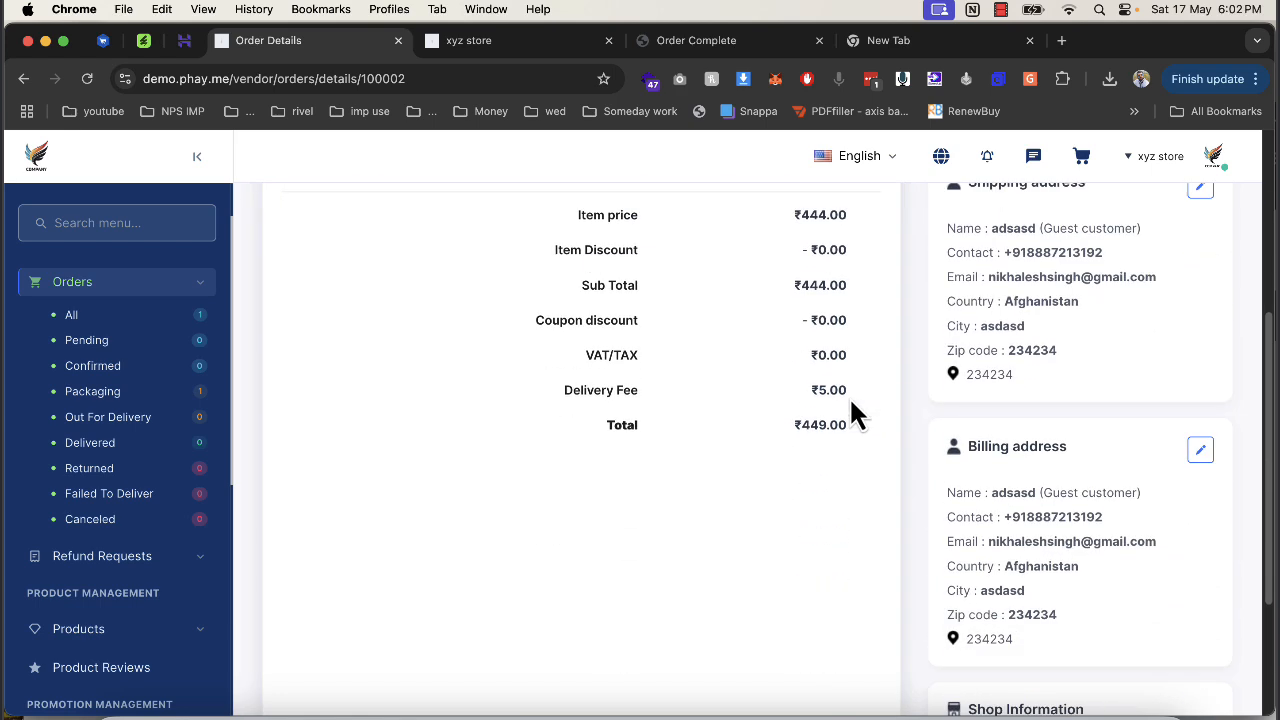
scroll(770, 407, up, 12)
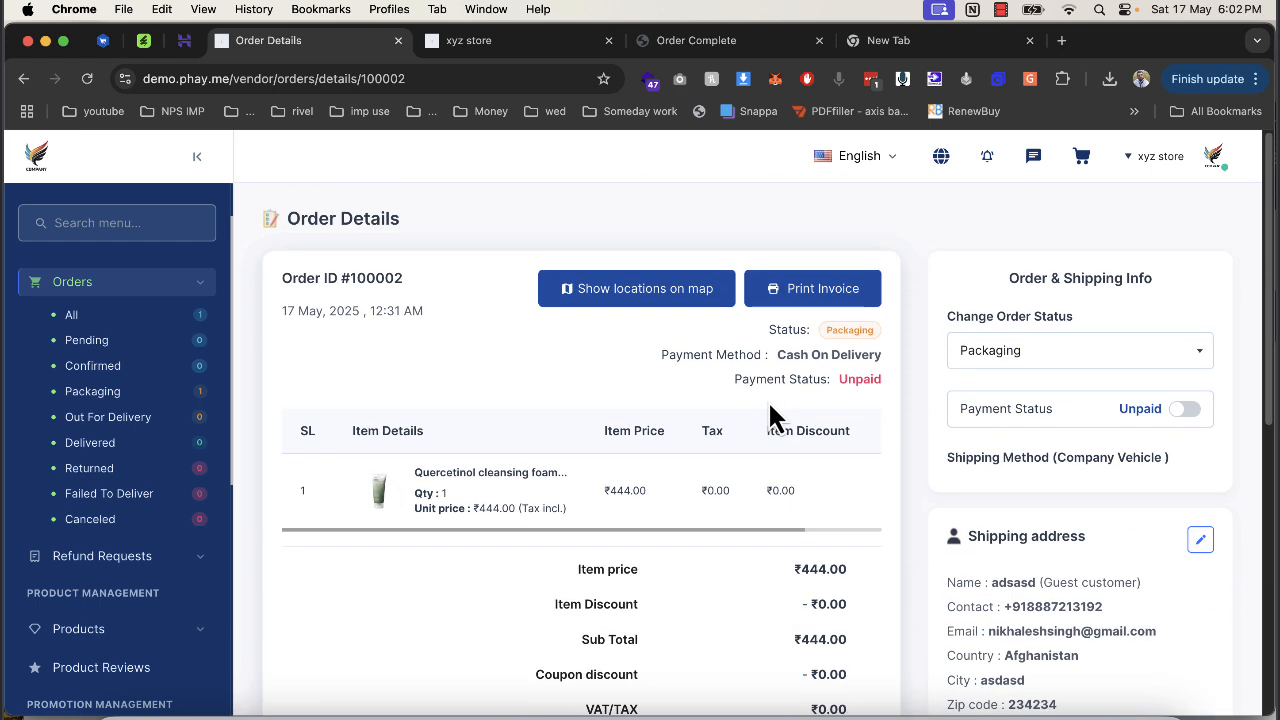
click(1006, 348)
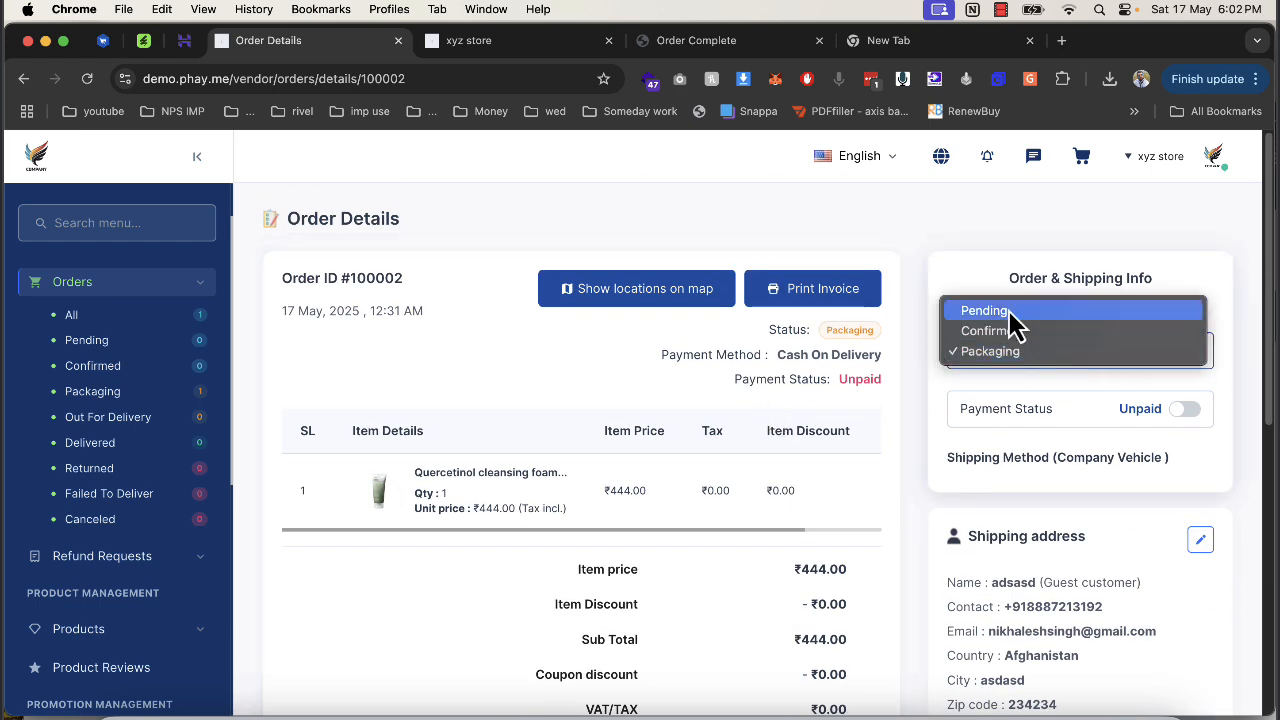
click(1036, 360)
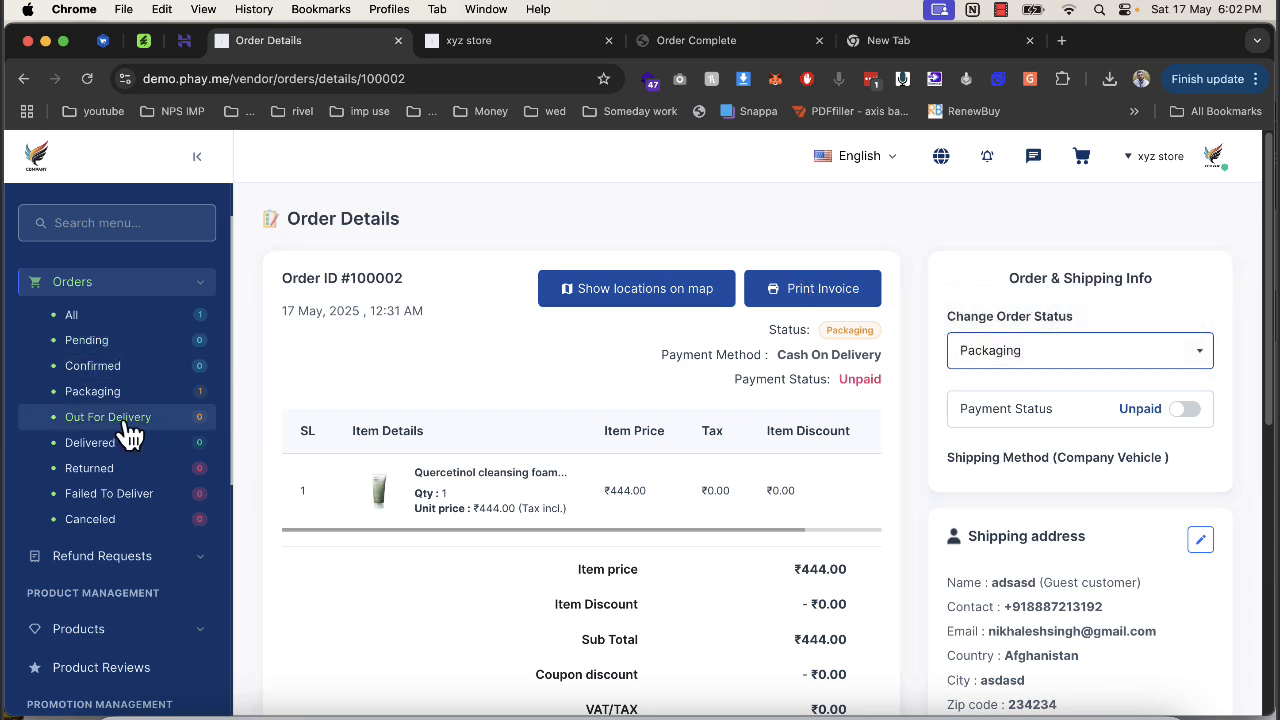
scroll(130, 435, down, 3)
right_click(268, 40)
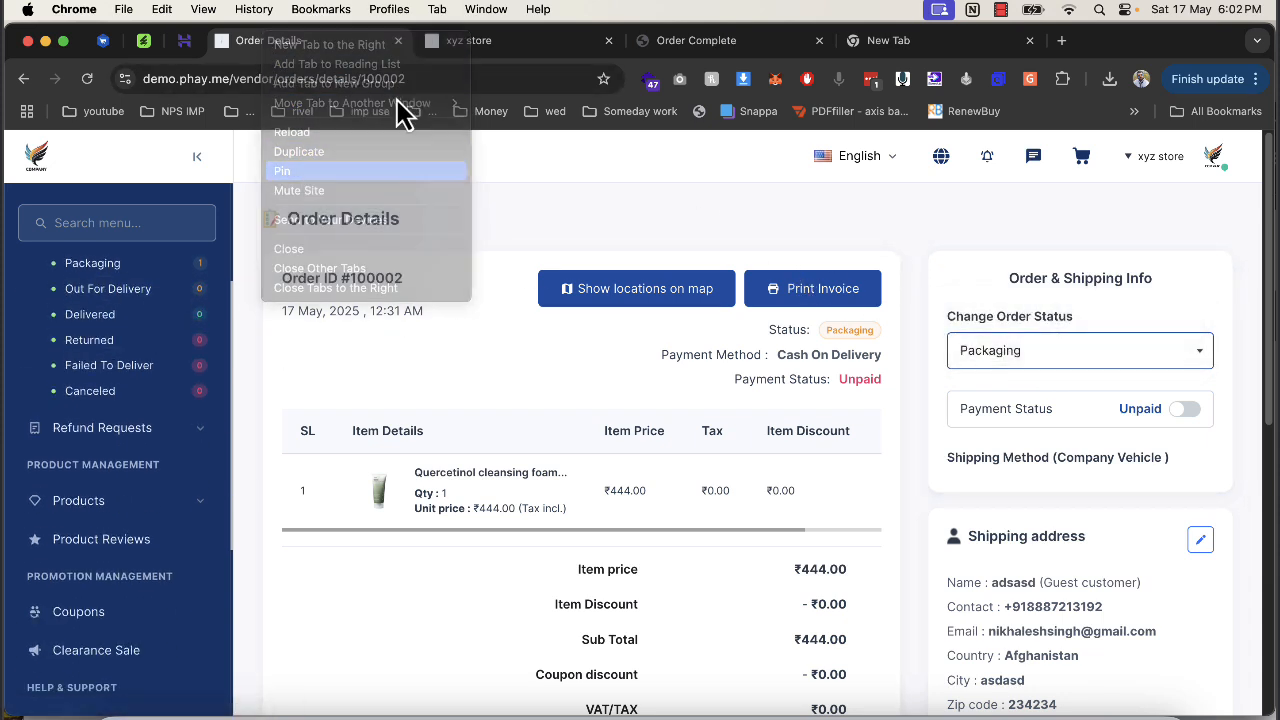
Pin the vendor's order tab and open order #100002 in the admin panel.
click(397, 42)
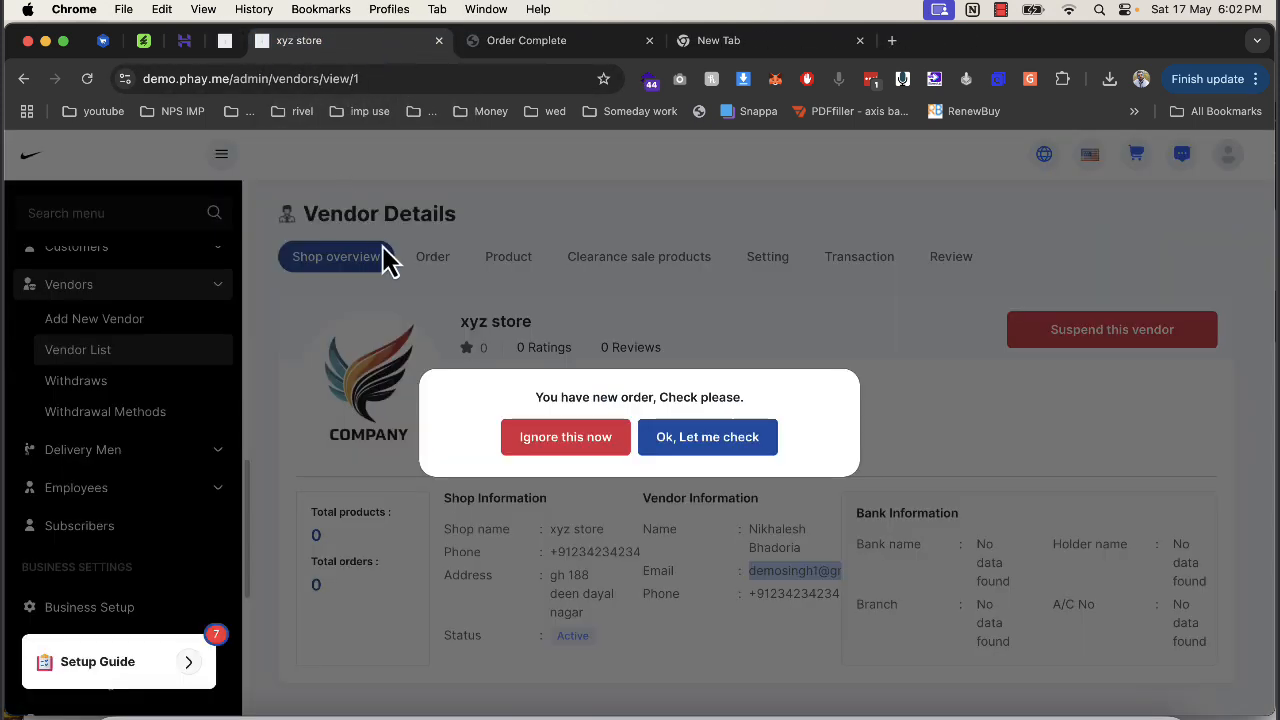
click(727, 447)
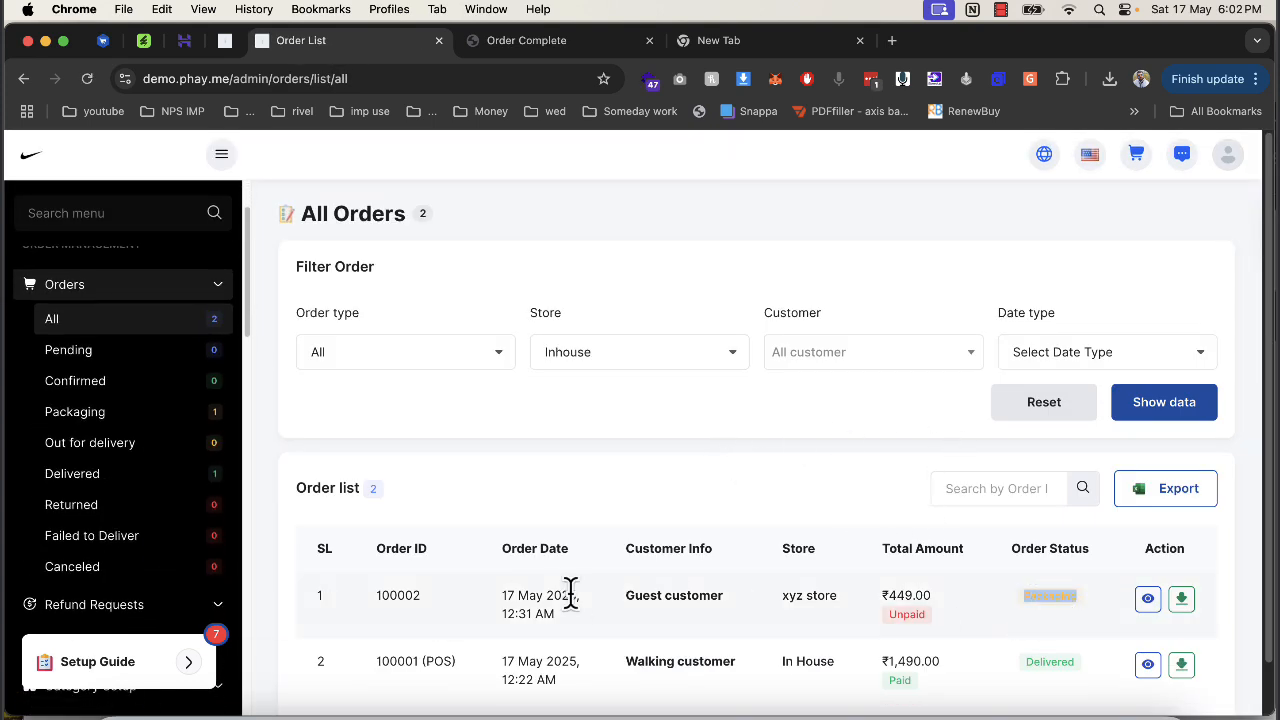
click(1148, 599)
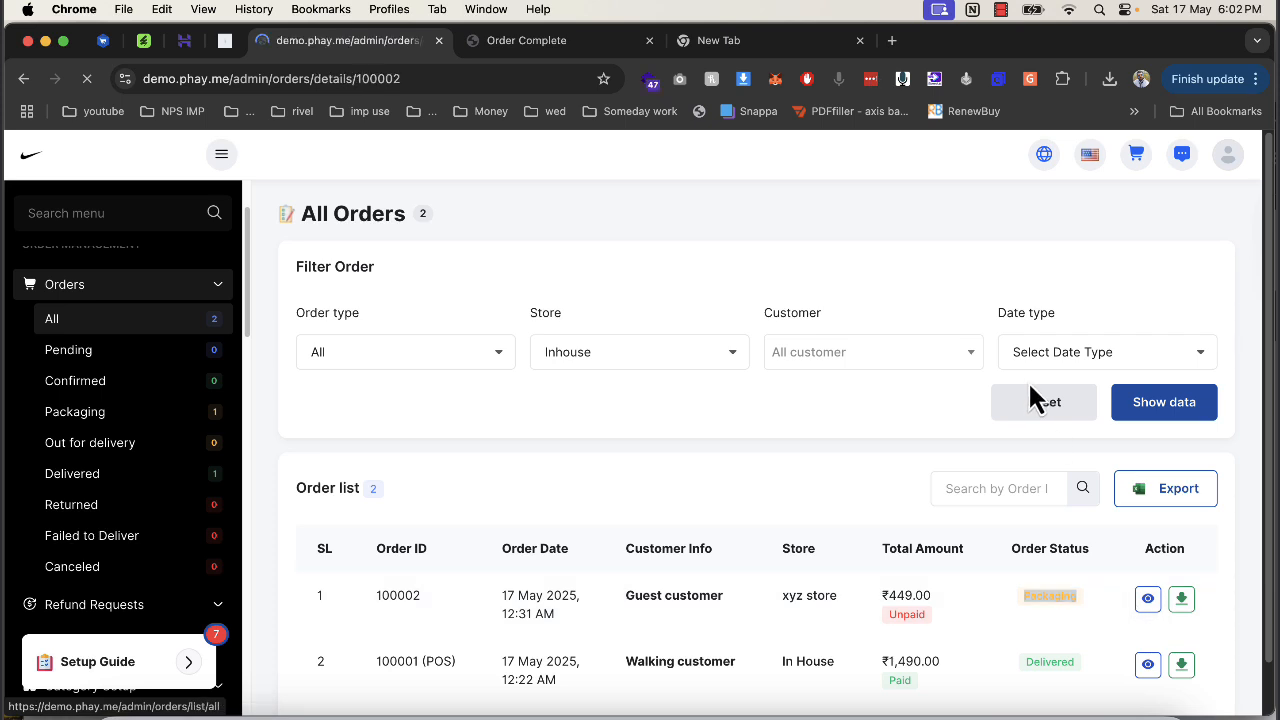
Set the shipping method to 'By third party delivery service', leaving the delivery info form unfilled.
click(1033, 362)
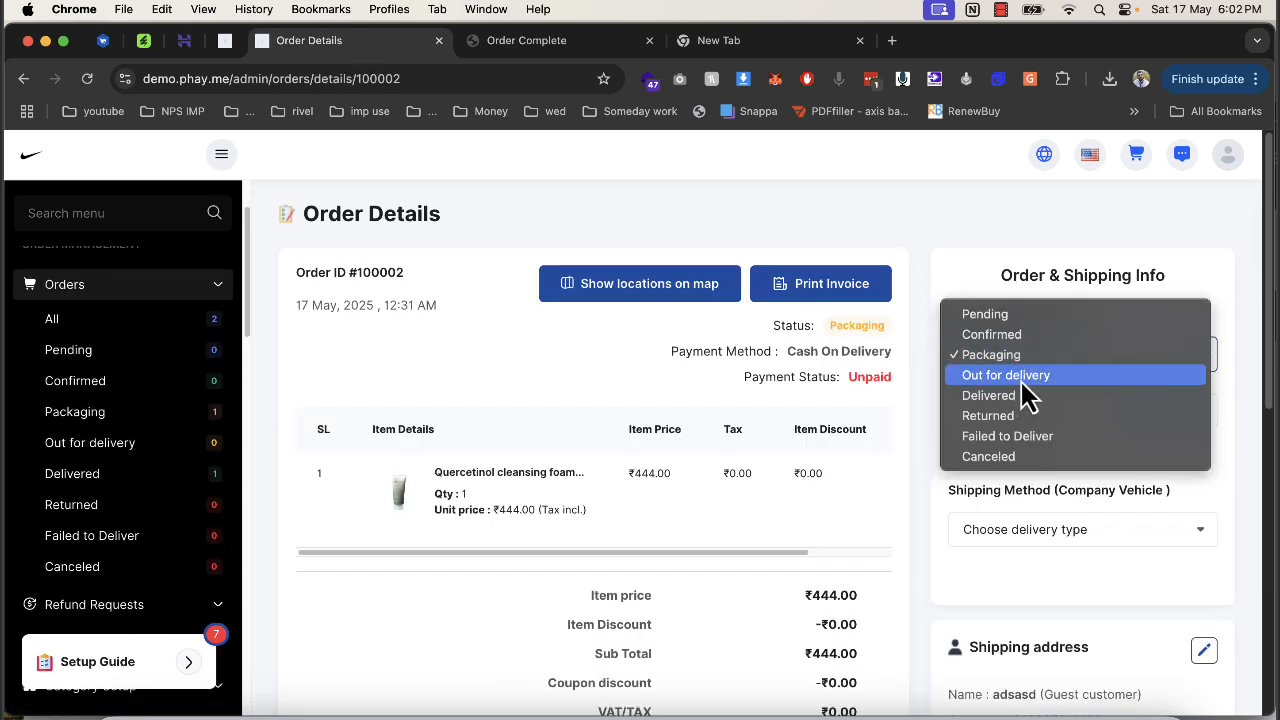
click(1062, 524)
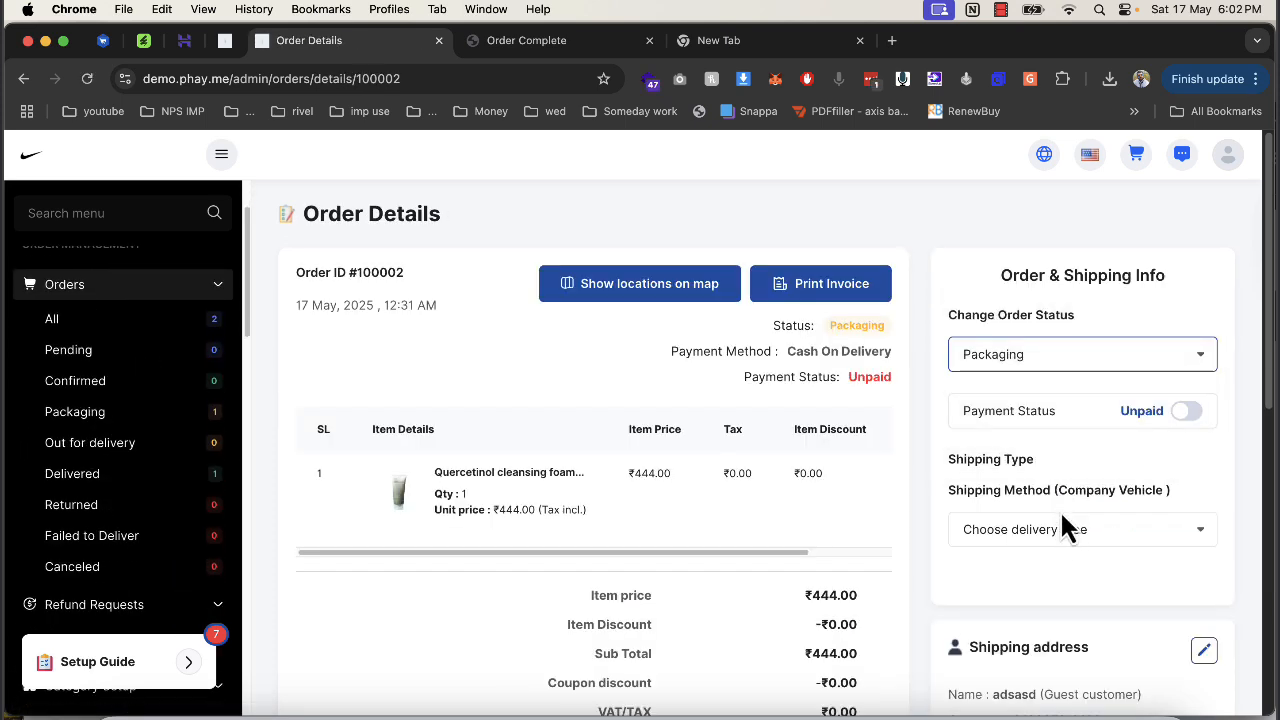
click(1062, 527)
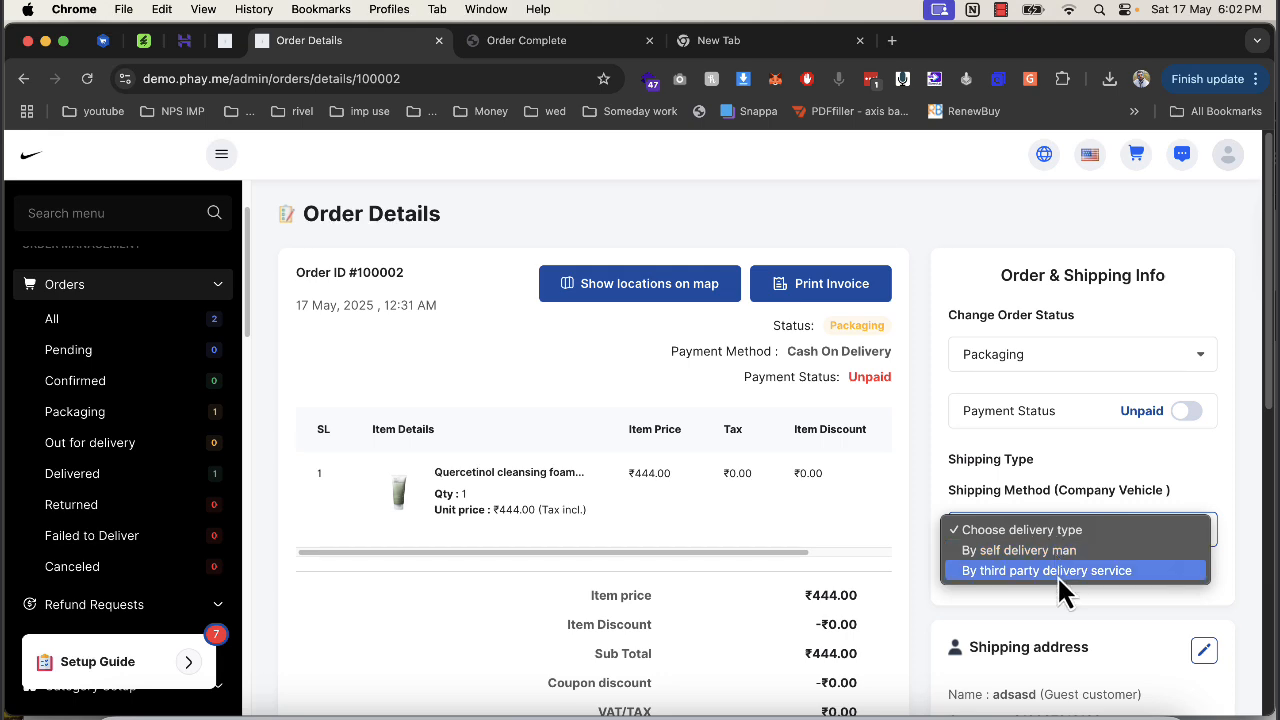
click(1058, 571)
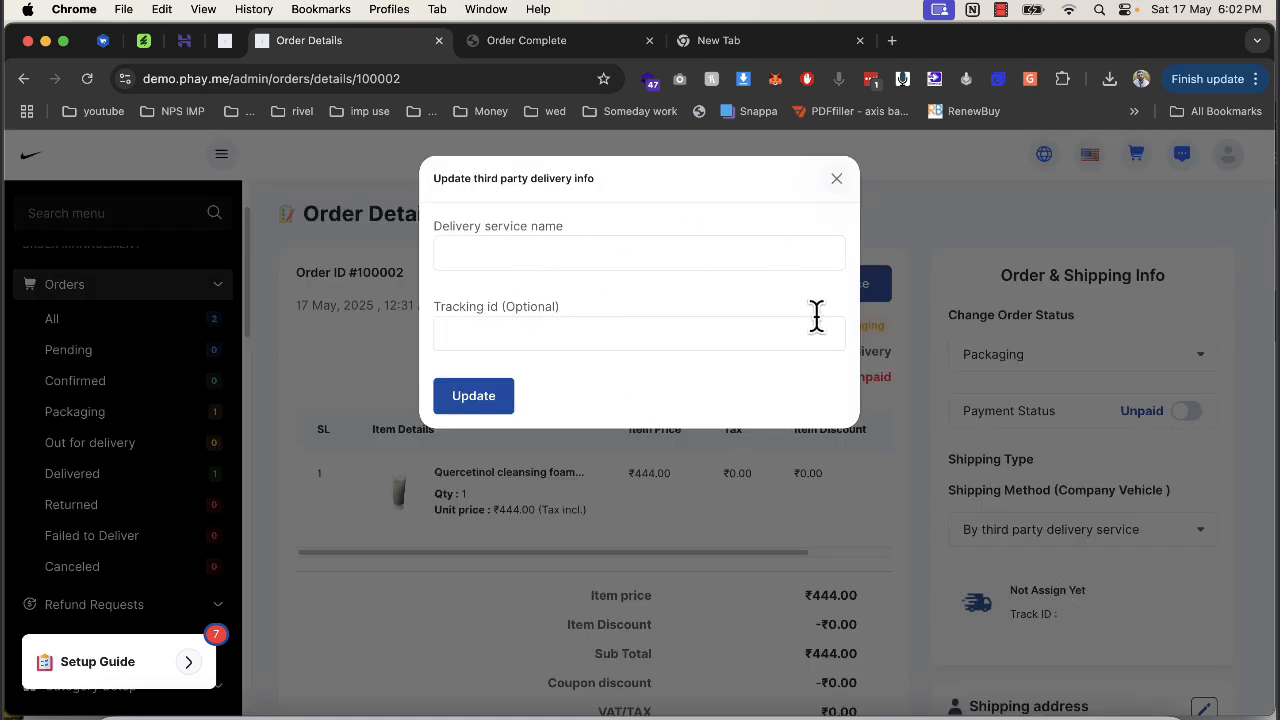
click(834, 183)
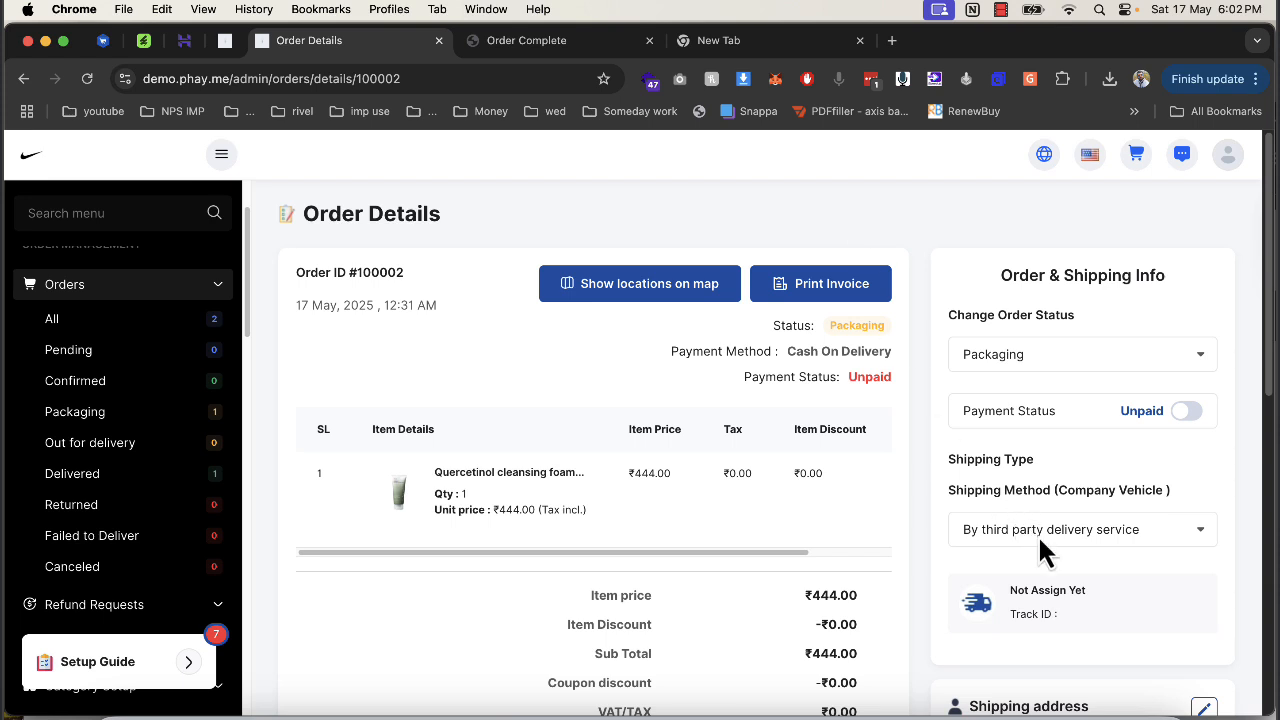
click(1184, 531)
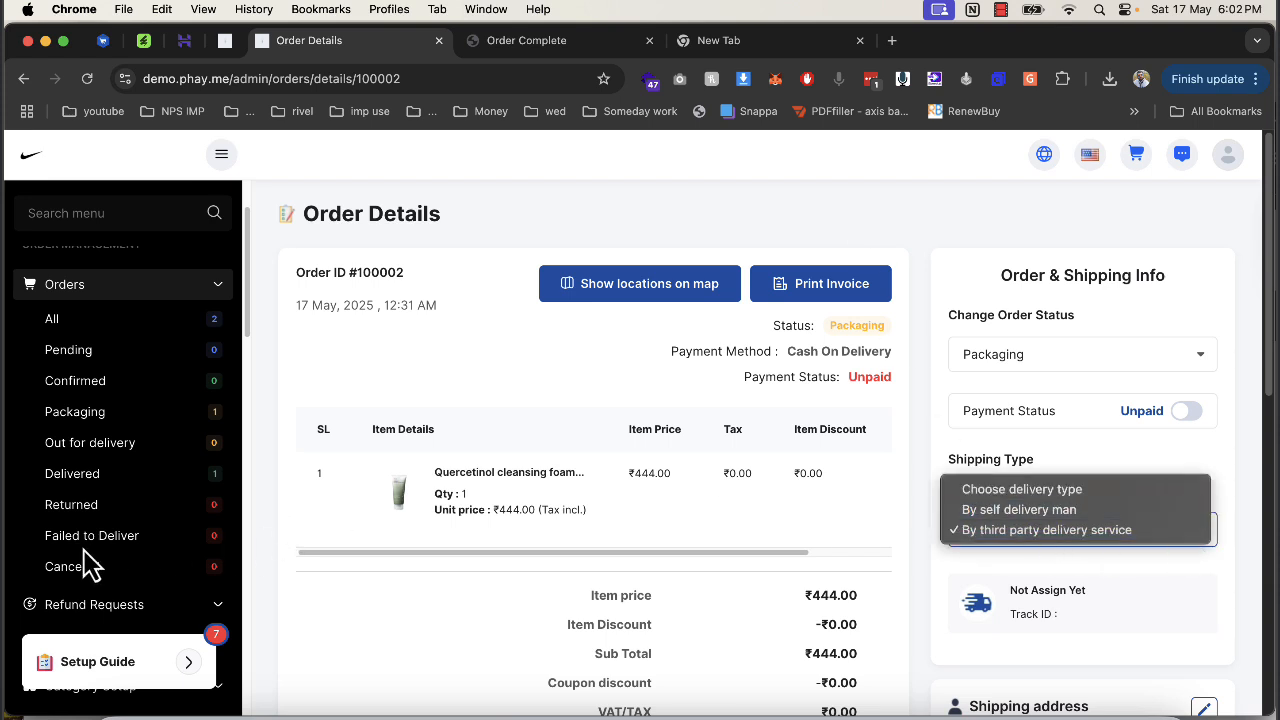
Print the invoice and review order_invoice_100002.pdf, then close it.
click(529, 400)
click(846, 290)
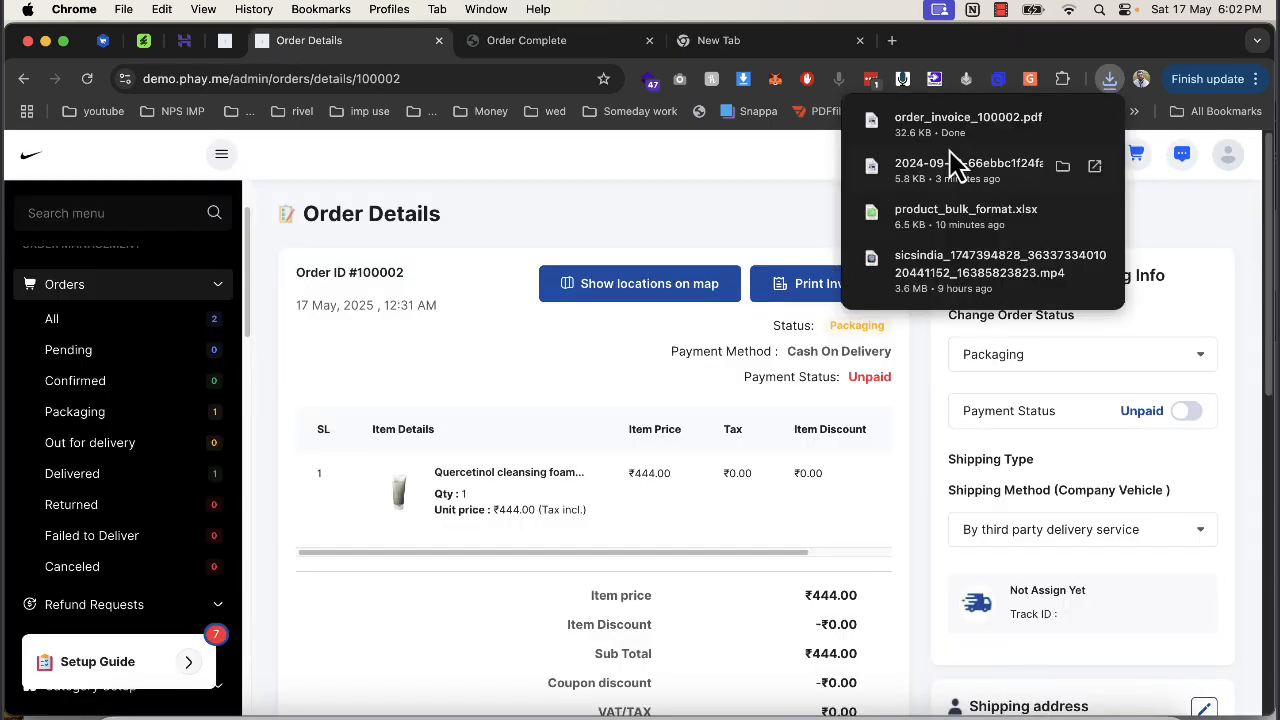
click(941, 135)
scroll(703, 268, down, 5)
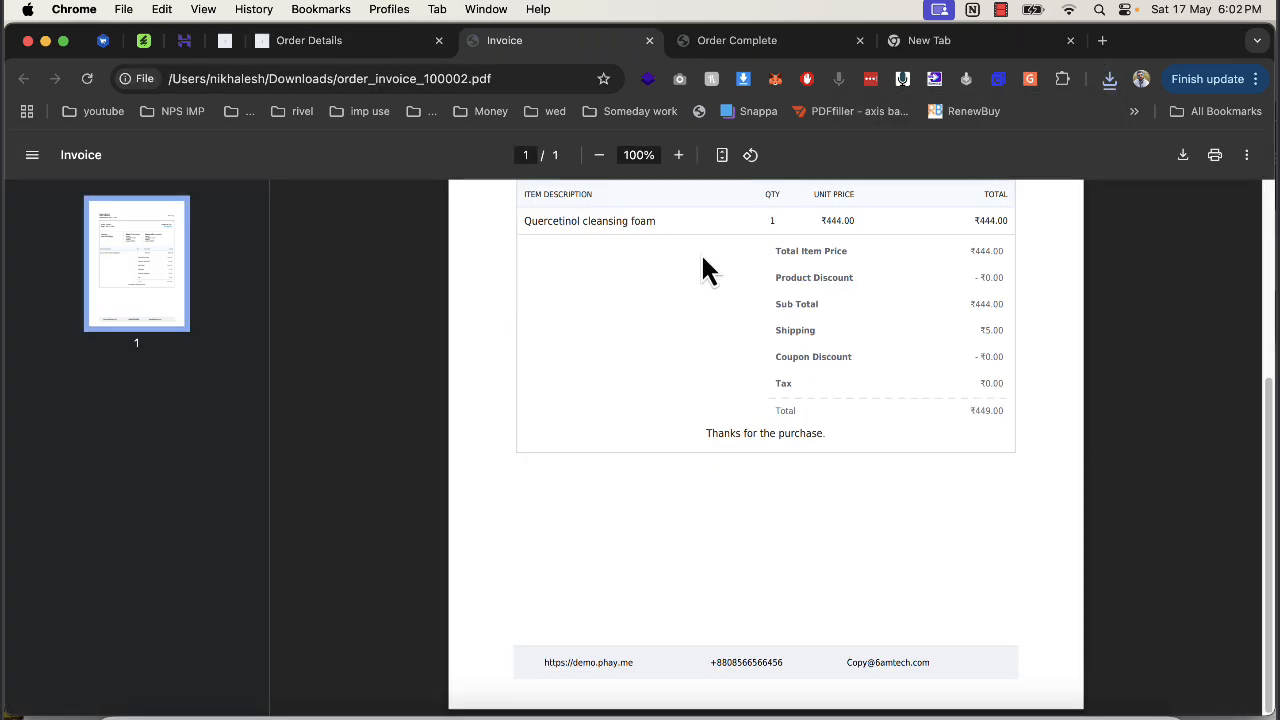
scroll(703, 268, up, 5)
scroll(703, 268, down, 5)
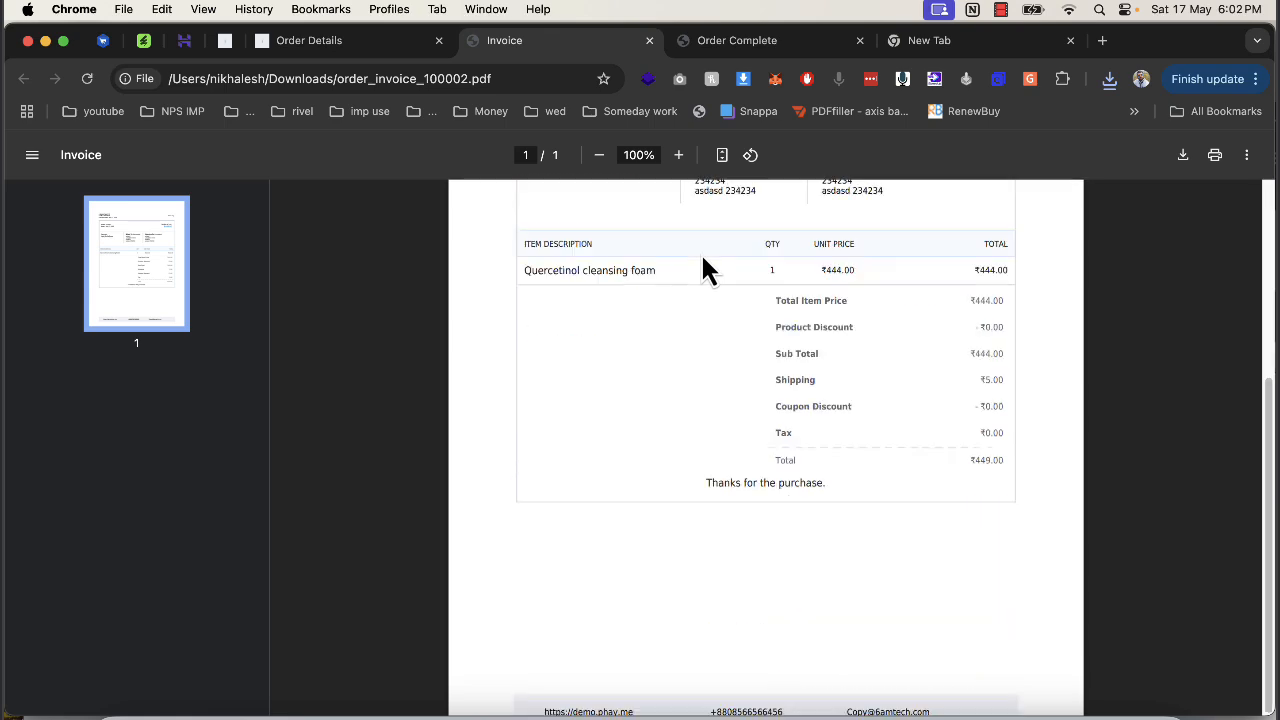
click(649, 40)
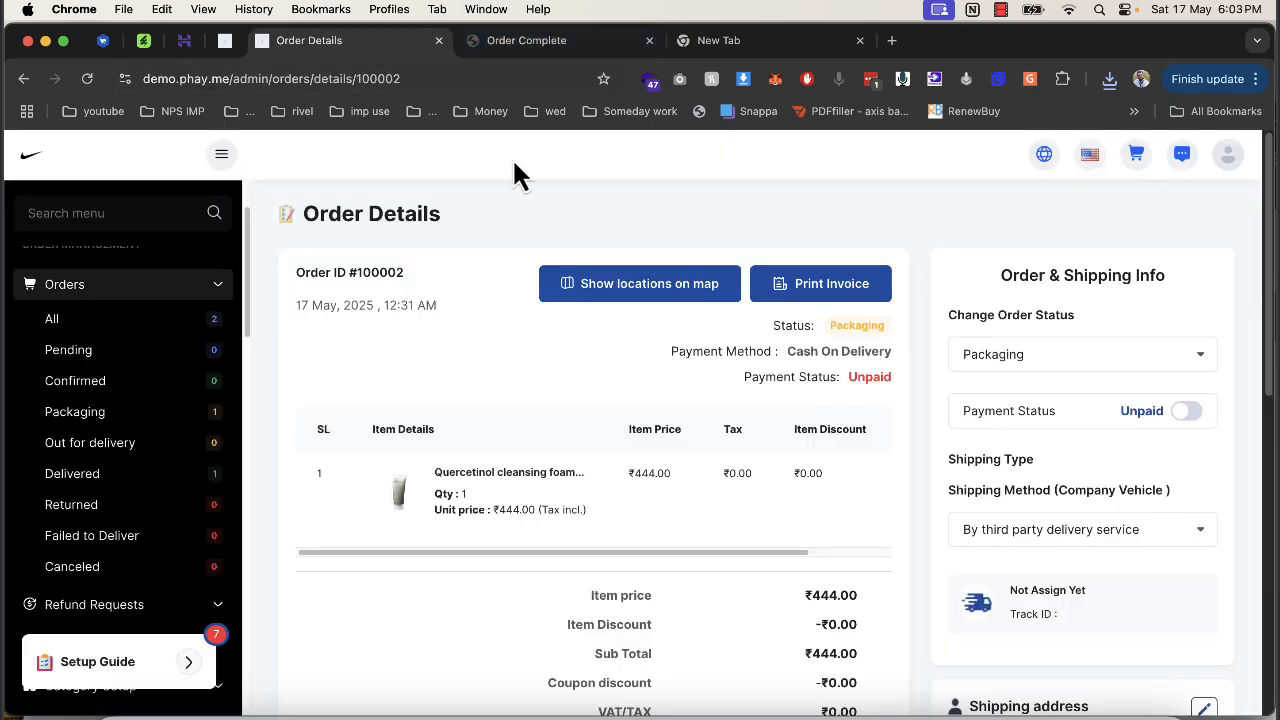
Open Delivery Men > Add new from the admin sidebar.
scroll(175, 360, up, 2)
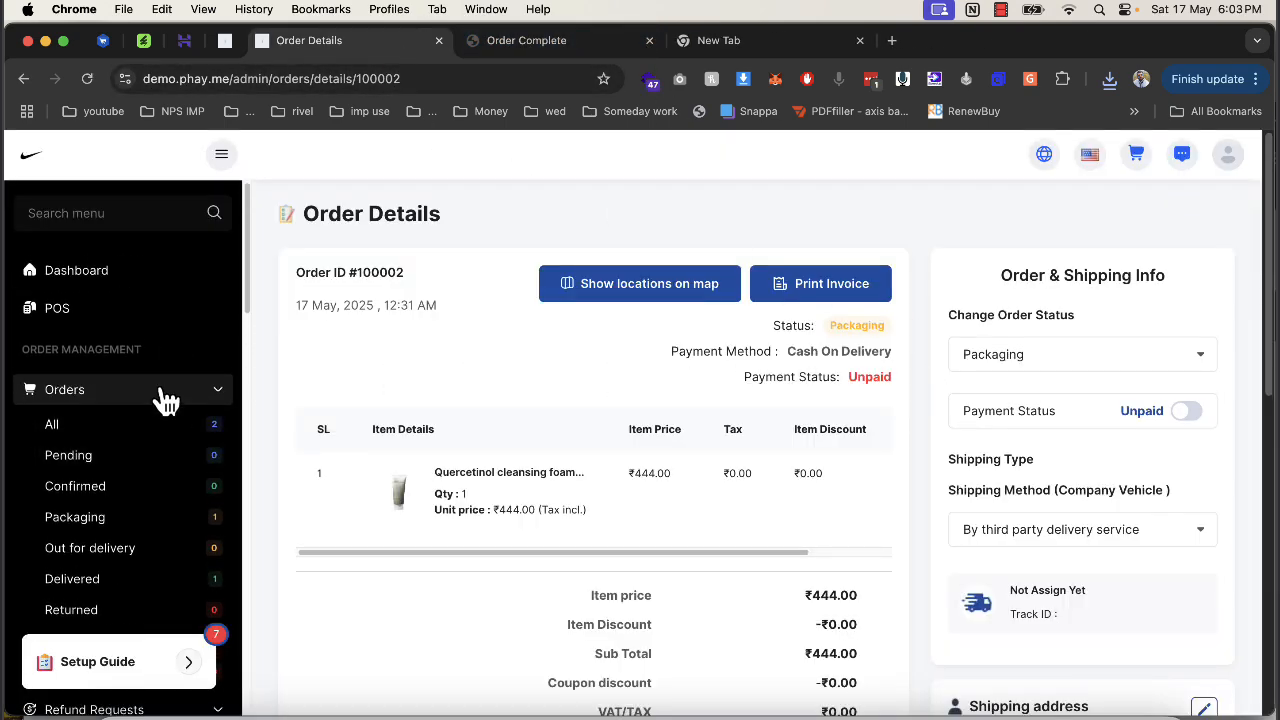
click(160, 391)
scroll(114, 420, down, 3)
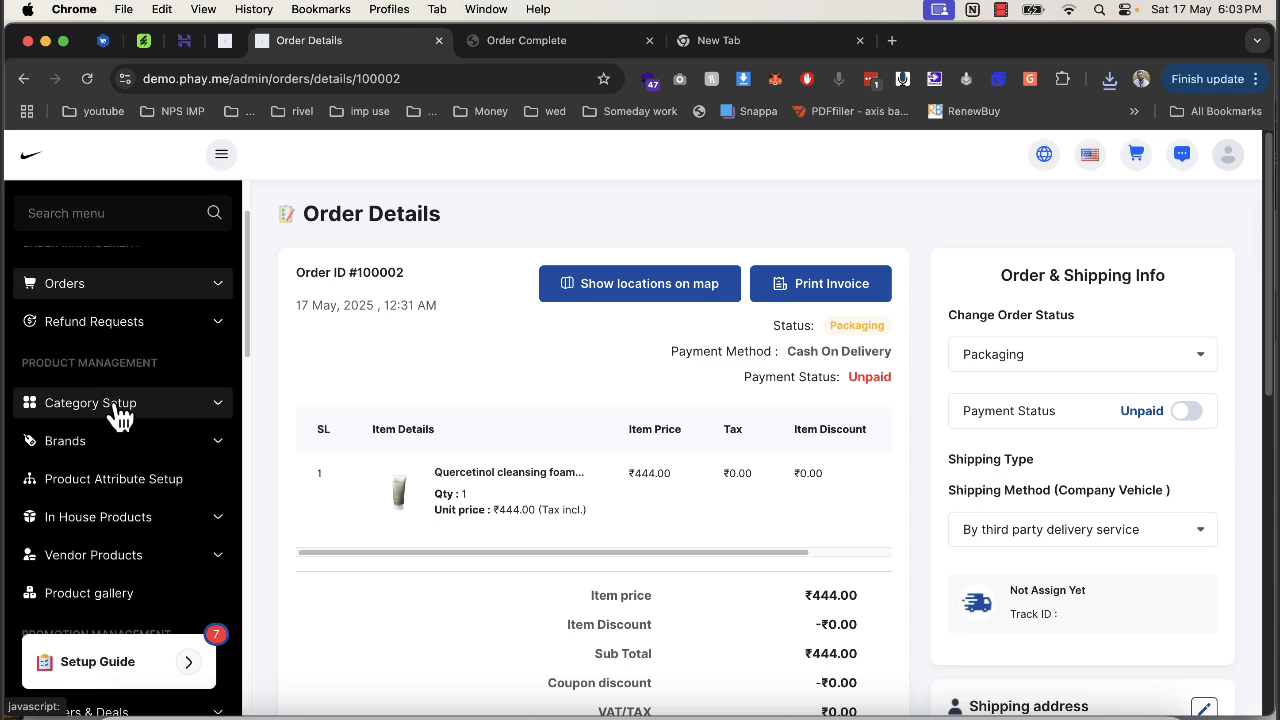
scroll(157, 390, down, 4)
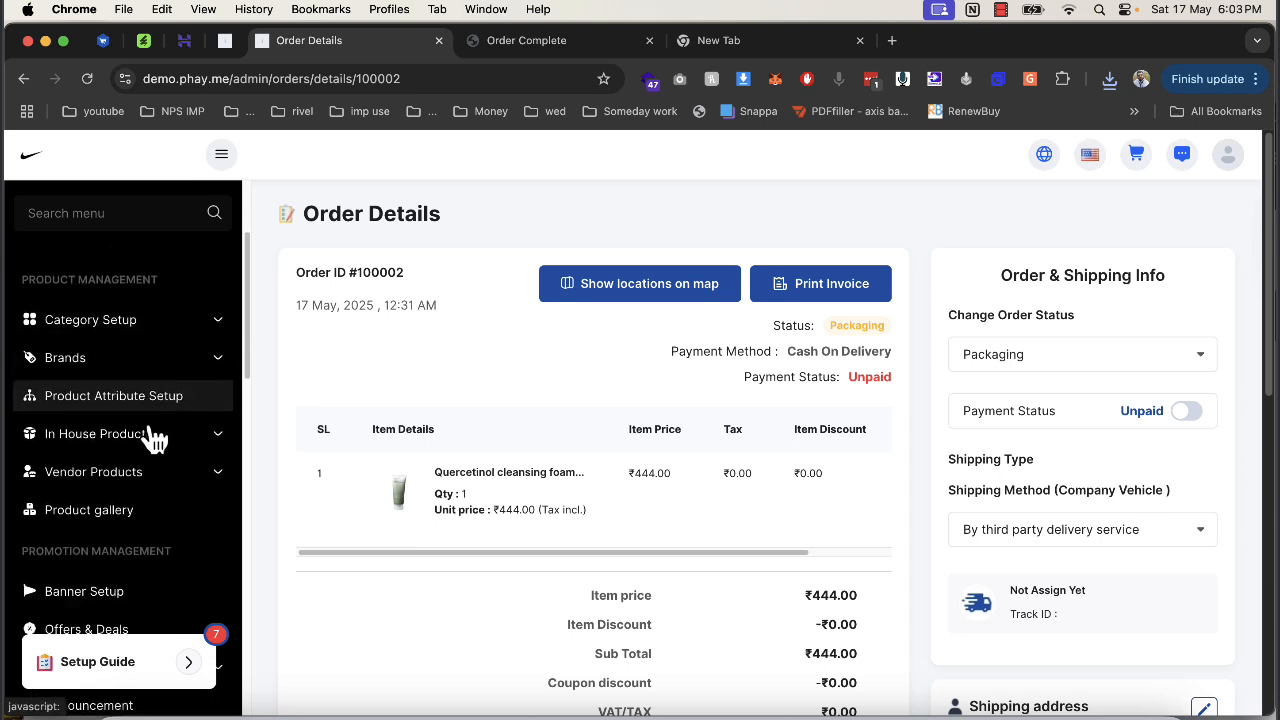
scroll(133, 533, down, 15)
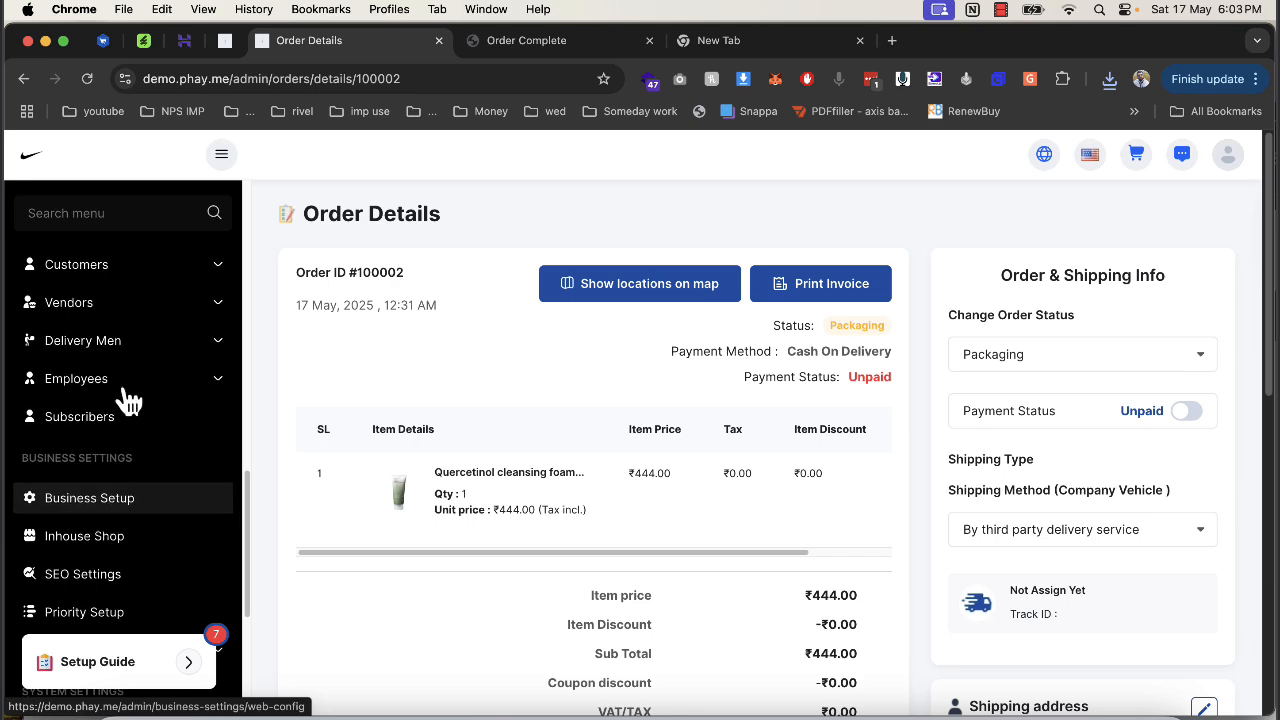
click(105, 305)
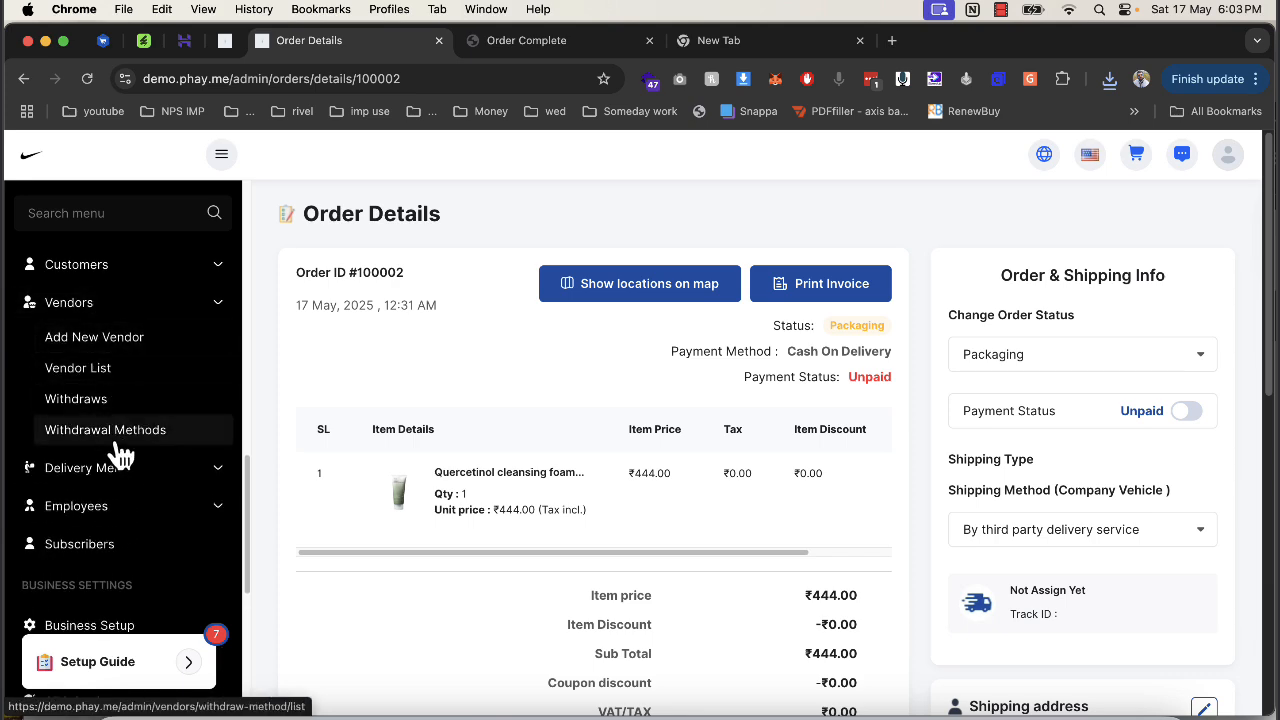
click(118, 468)
click(116, 514)
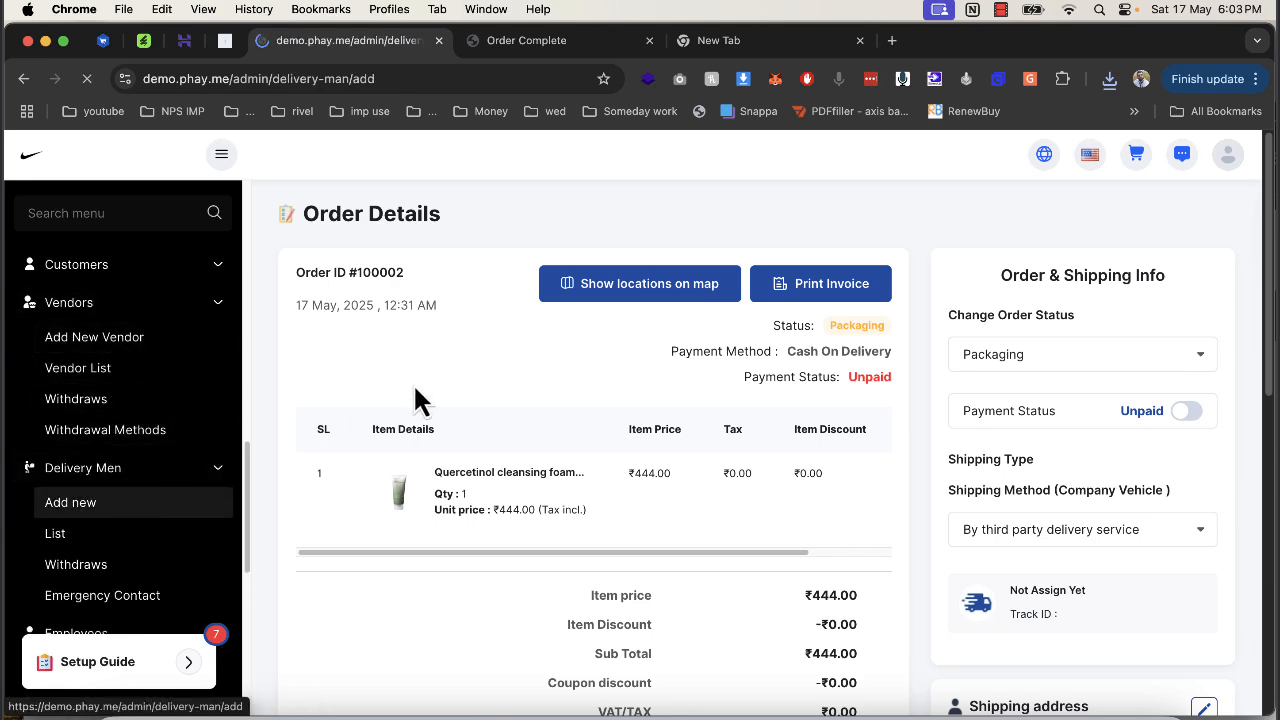
Enter the delivery man's first and last name and his identity number.
click(423, 355)
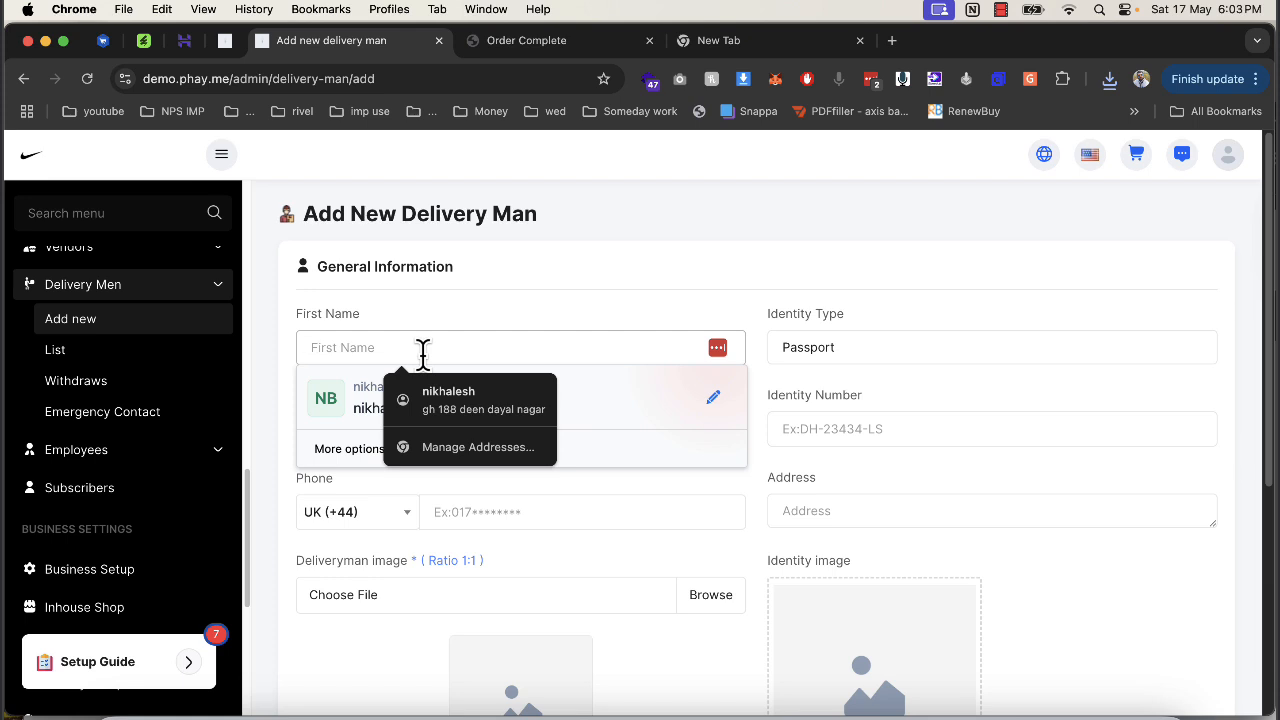
key(Tab)
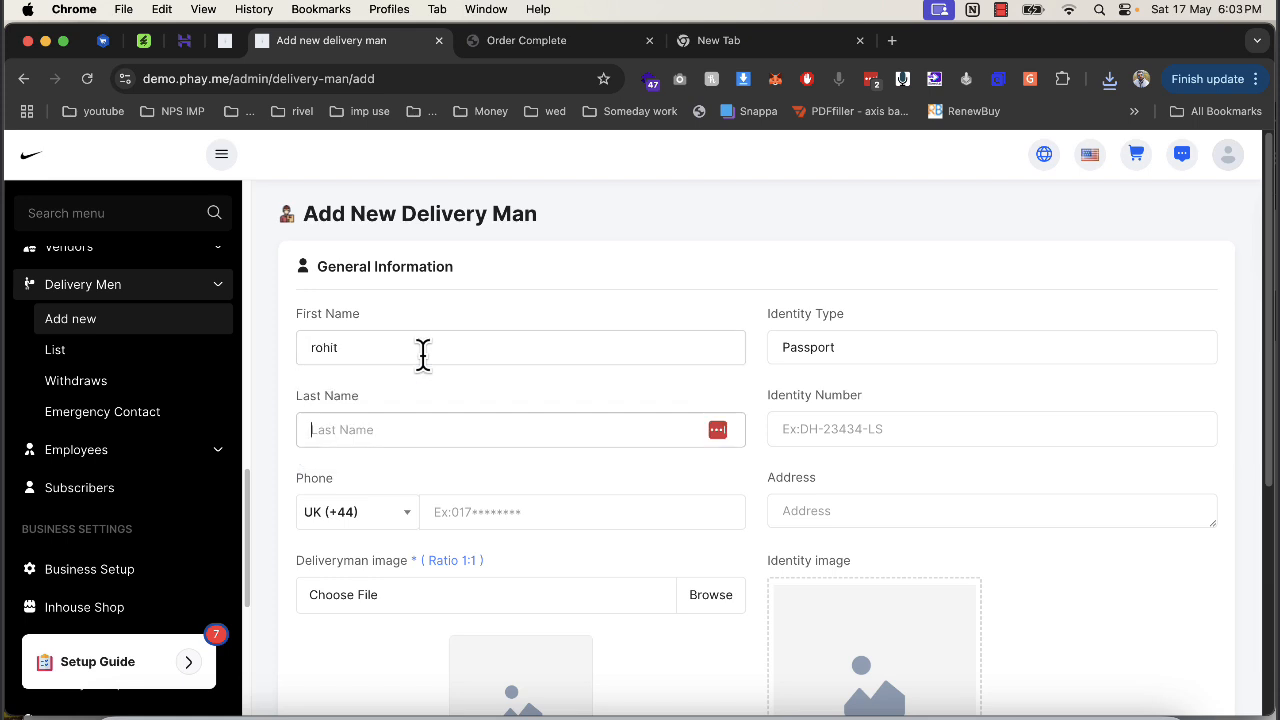
key(Tab)
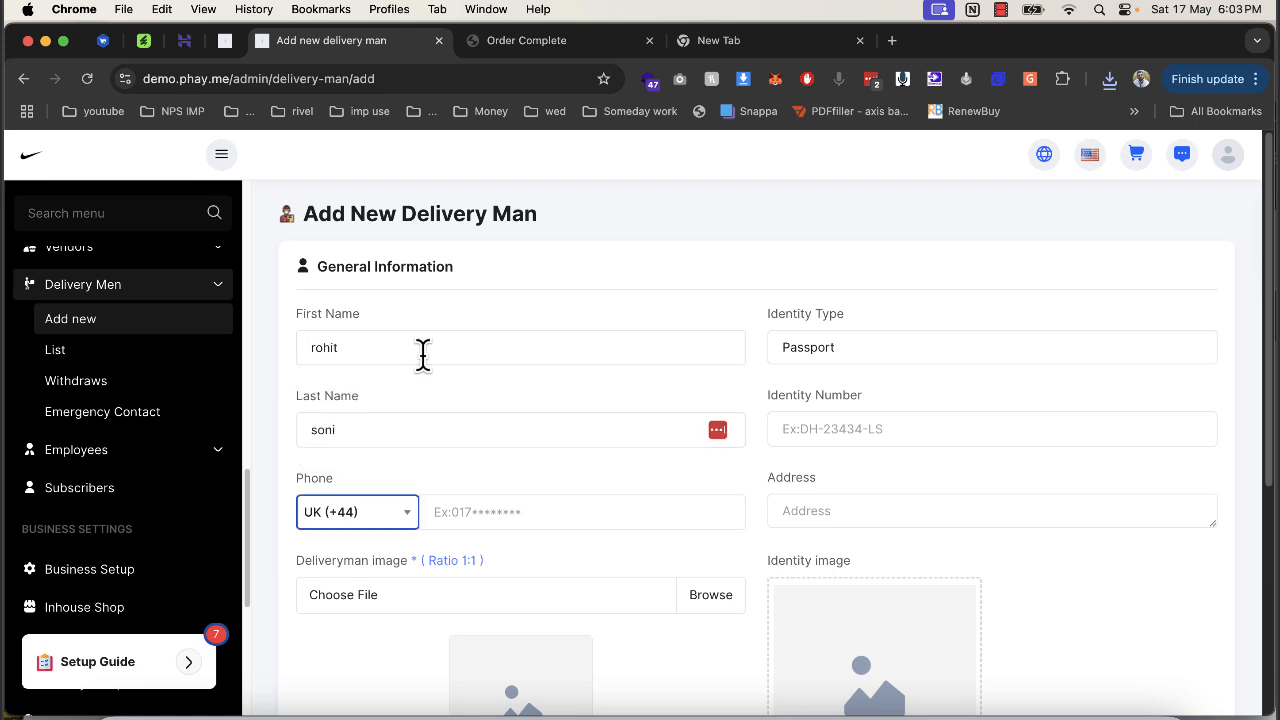
click(815, 422)
text(123123123)
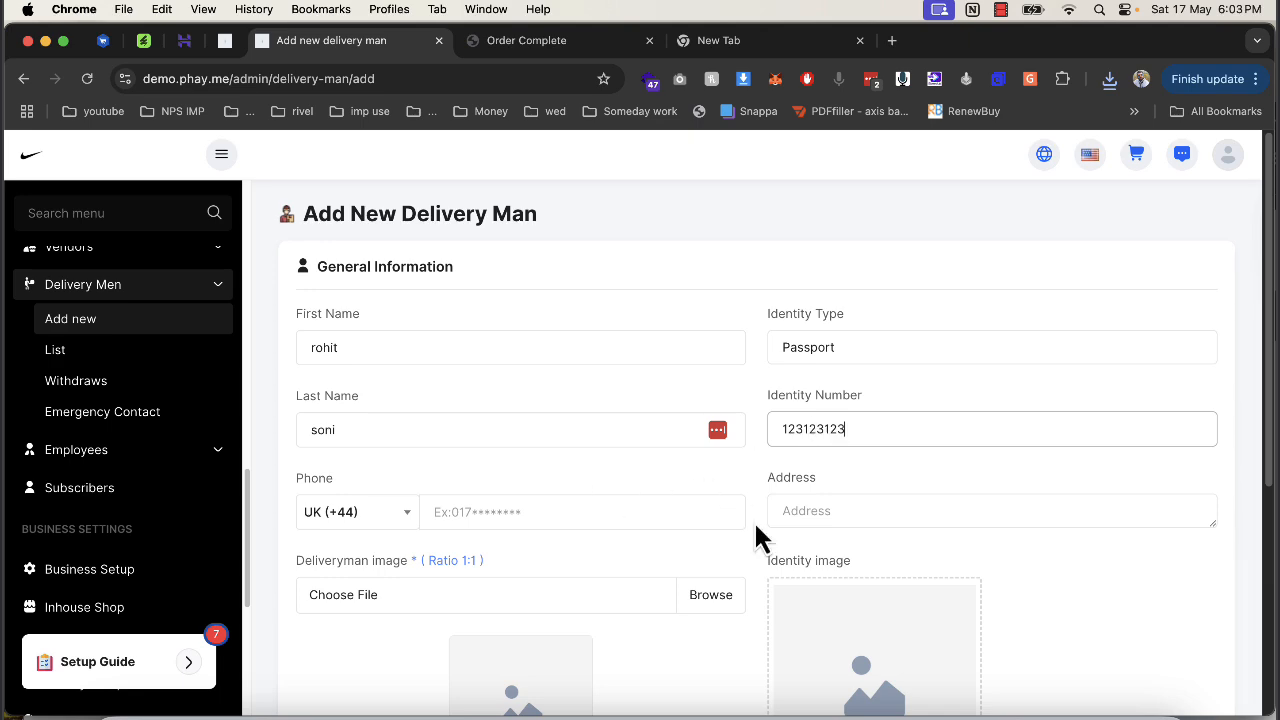
Open the delivery man image file picker, then close it without choosing a file.
scroll(757, 538, down, 5)
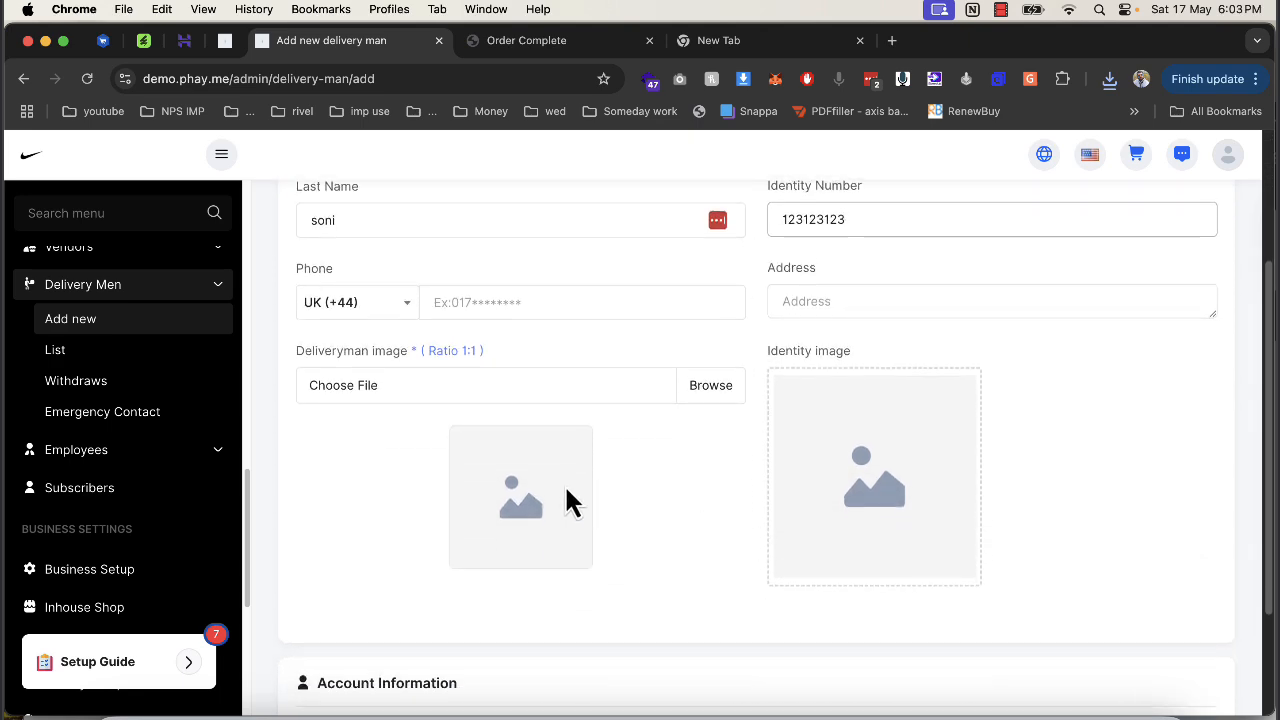
click(708, 392)
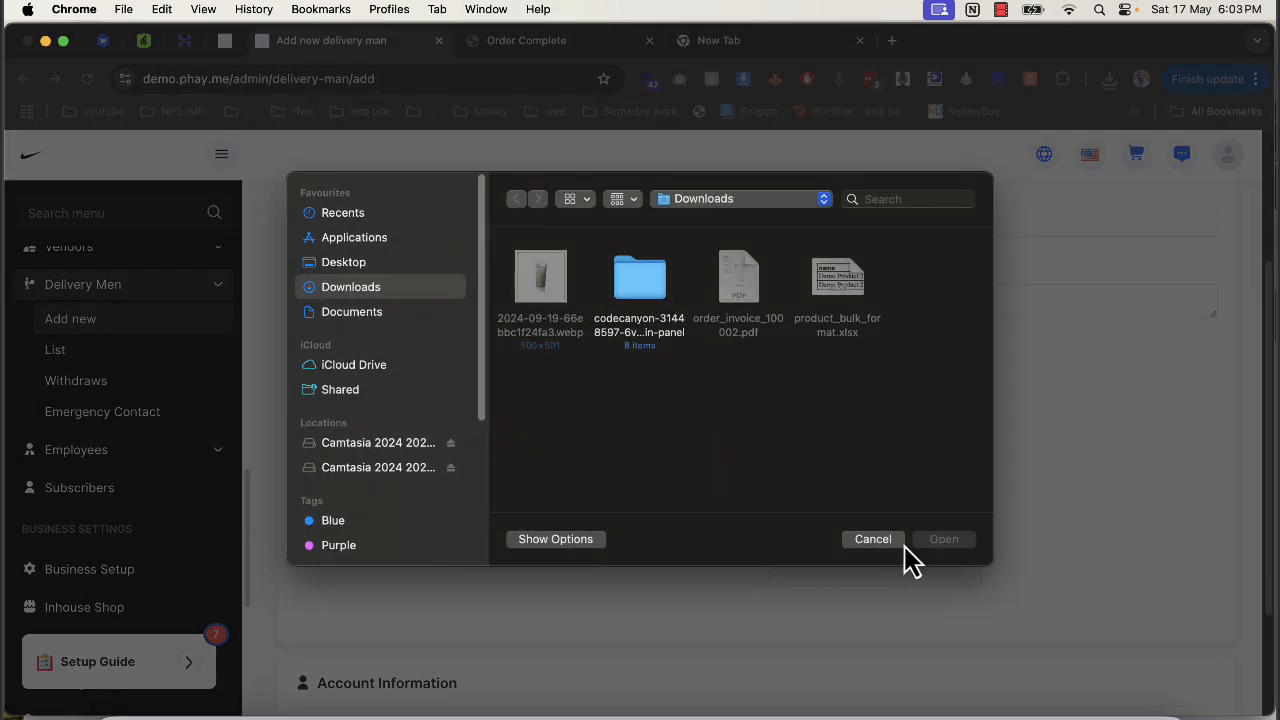
click(903, 545)
scroll(663, 391, down, 4)
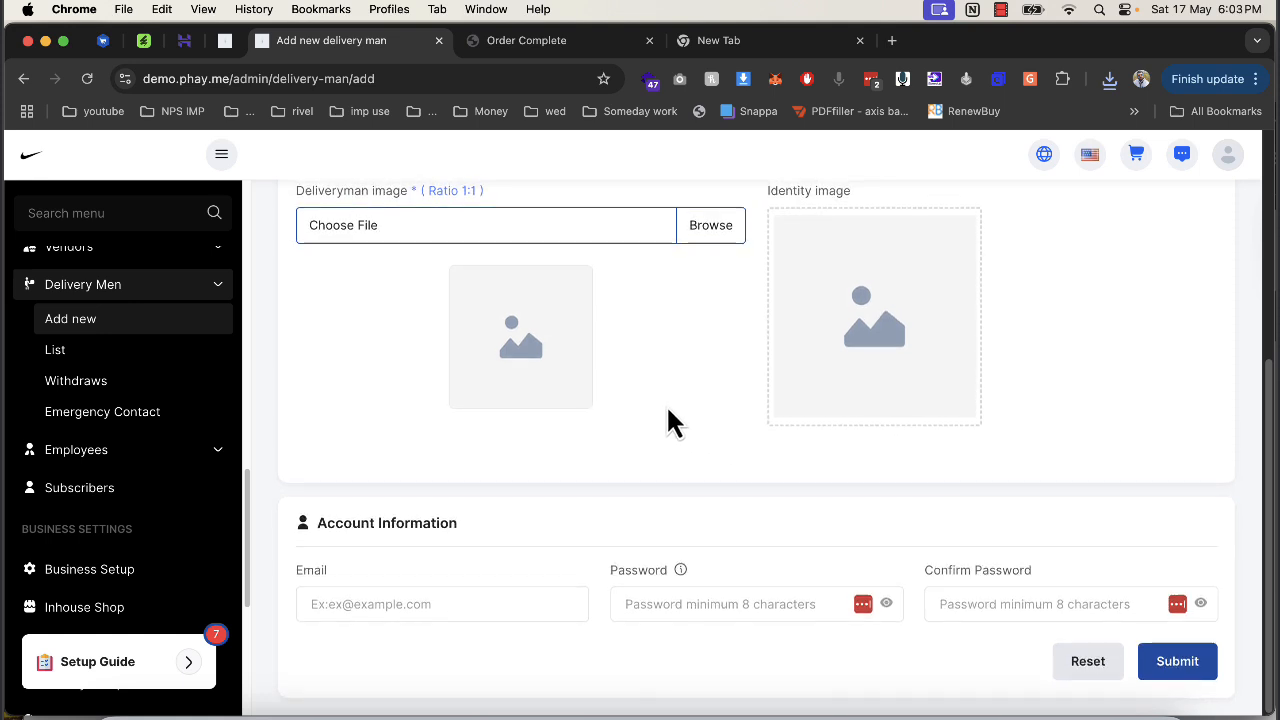
scroll(670, 418, up, 2)
scroll(885, 330, down, 2)
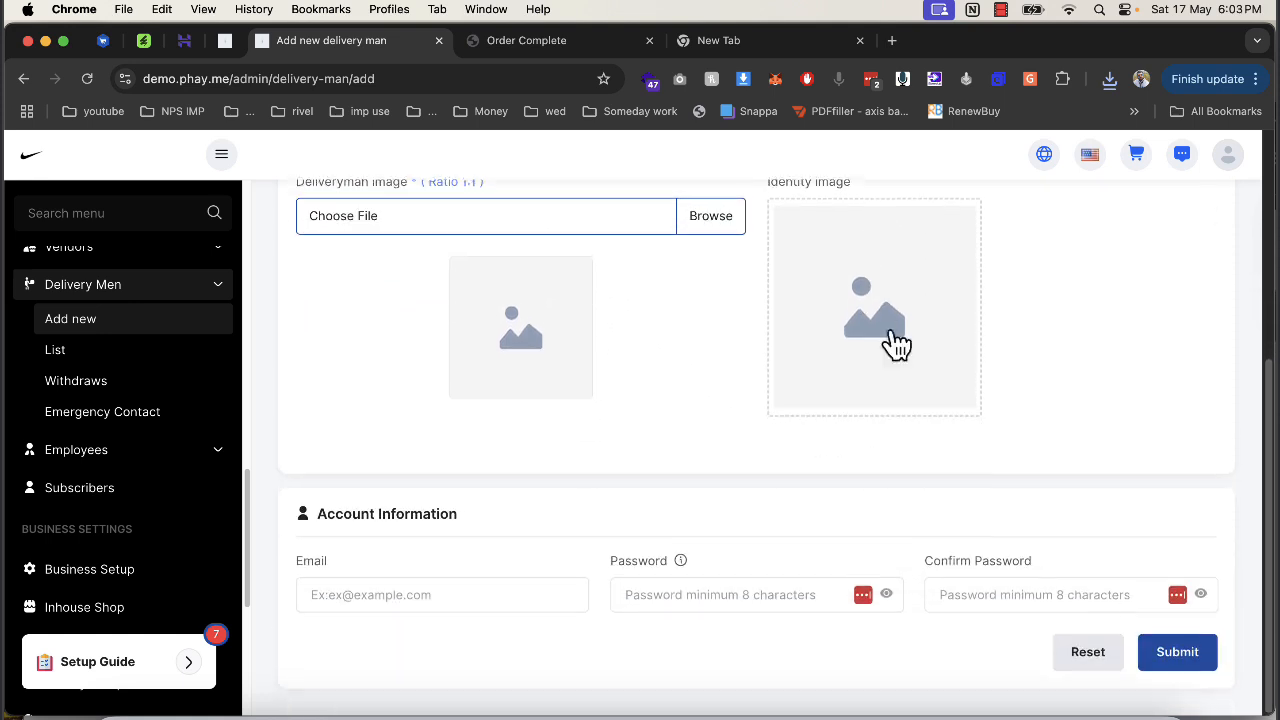
Fill in the delivery man's e-mail address and password.
click(462, 605)
text(d)
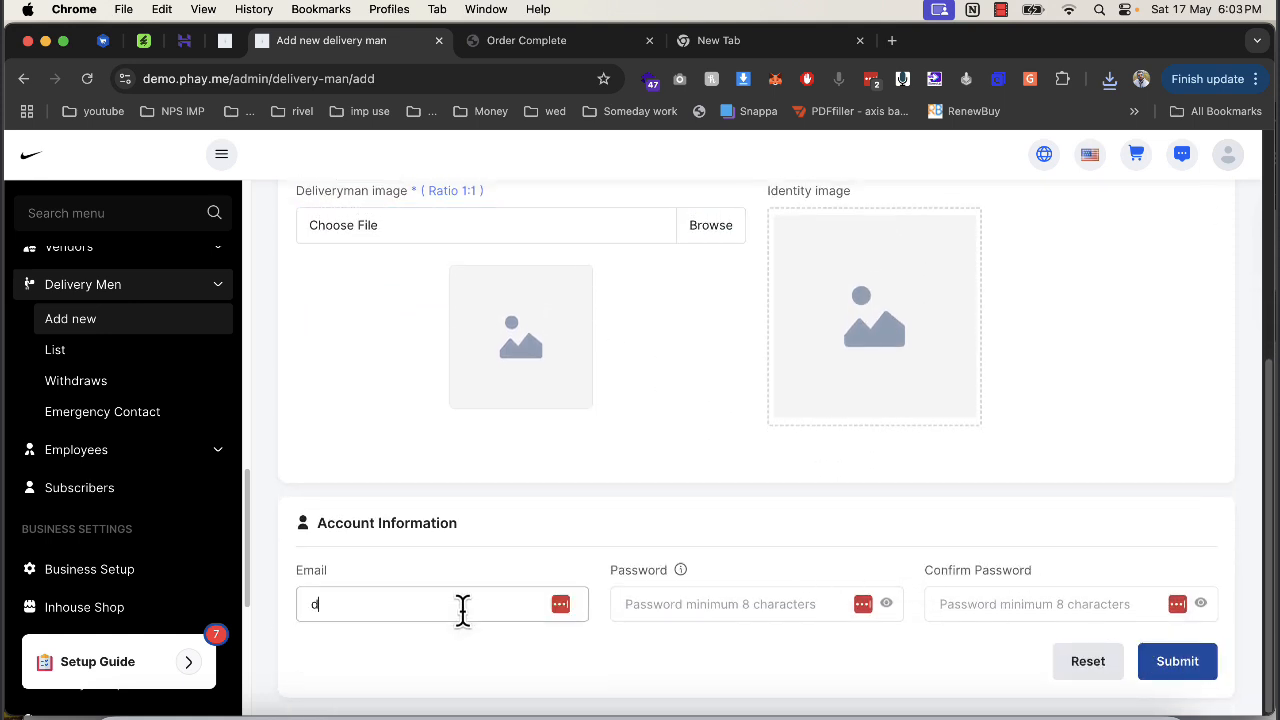
key(BackSpace)
text(rohit)
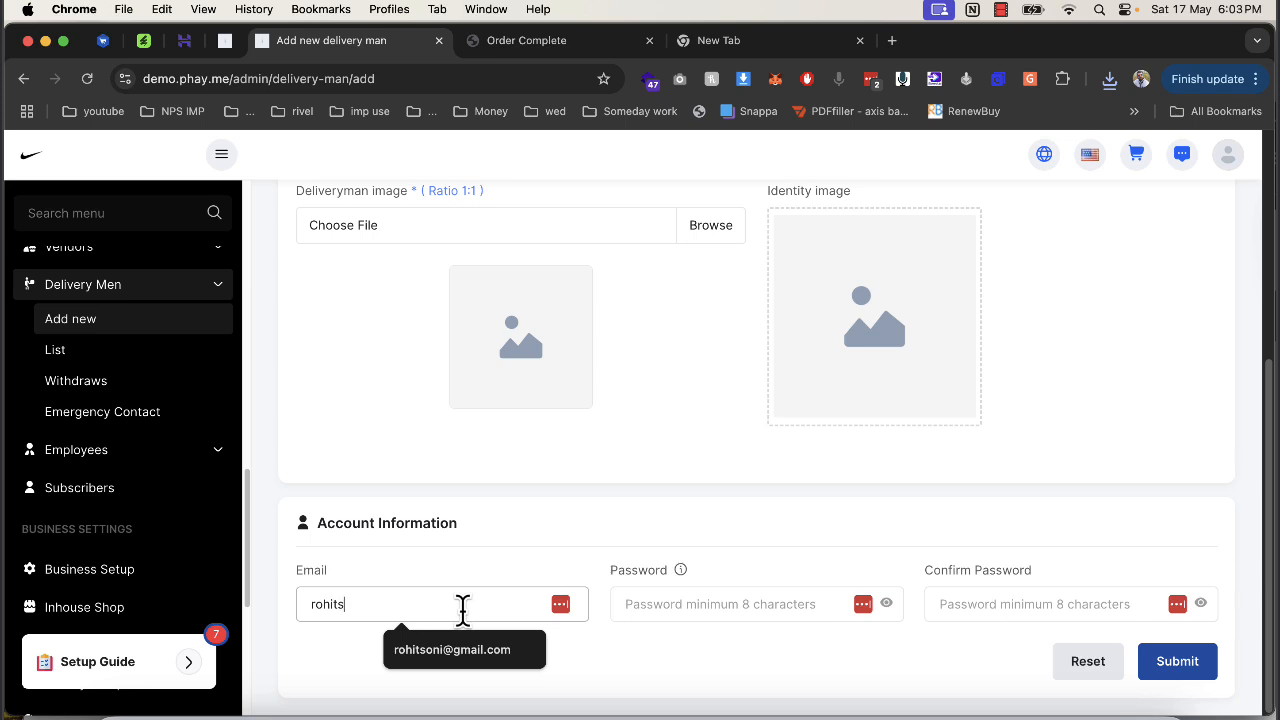
text(s)
key(Down)
key(Tab)
text(•••)
scroll(470, 628, down, 1)
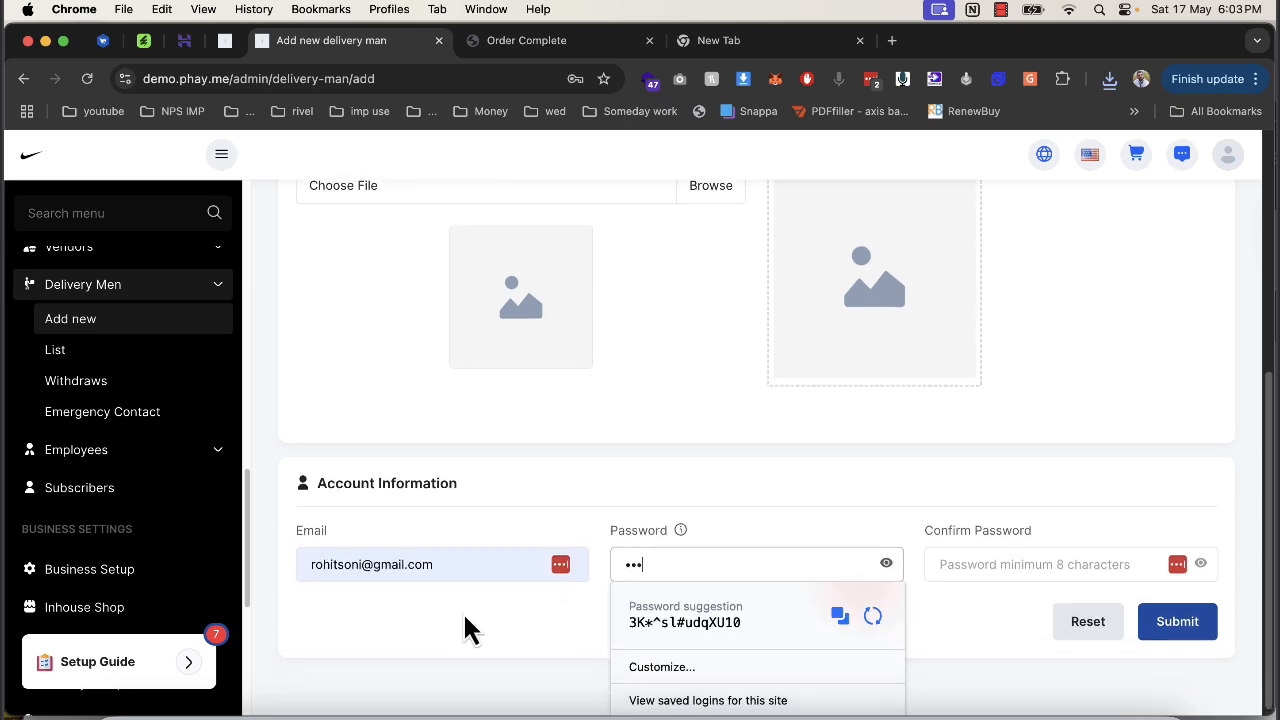
scroll(470, 628, up, 1)
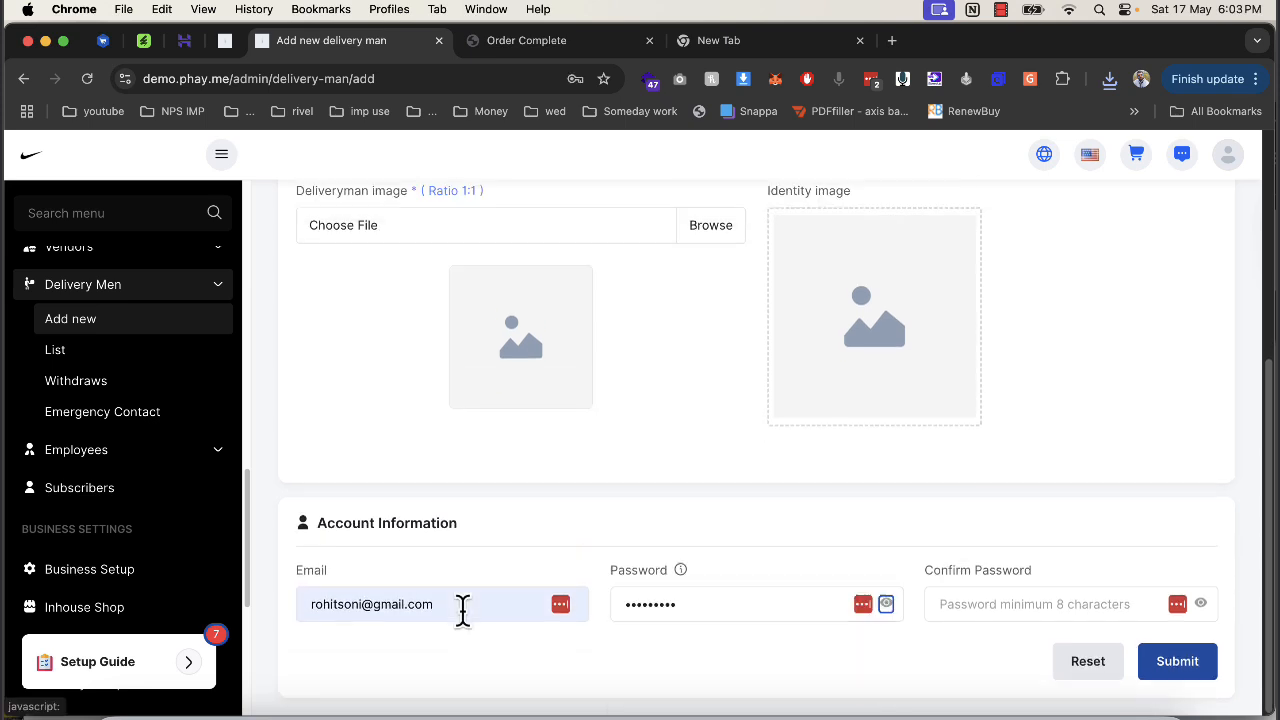
Confirm the password and submit the form, which is rejected for missing phone and image.
key(Tab)
text(•••)
scroll(470, 628, down, 1)
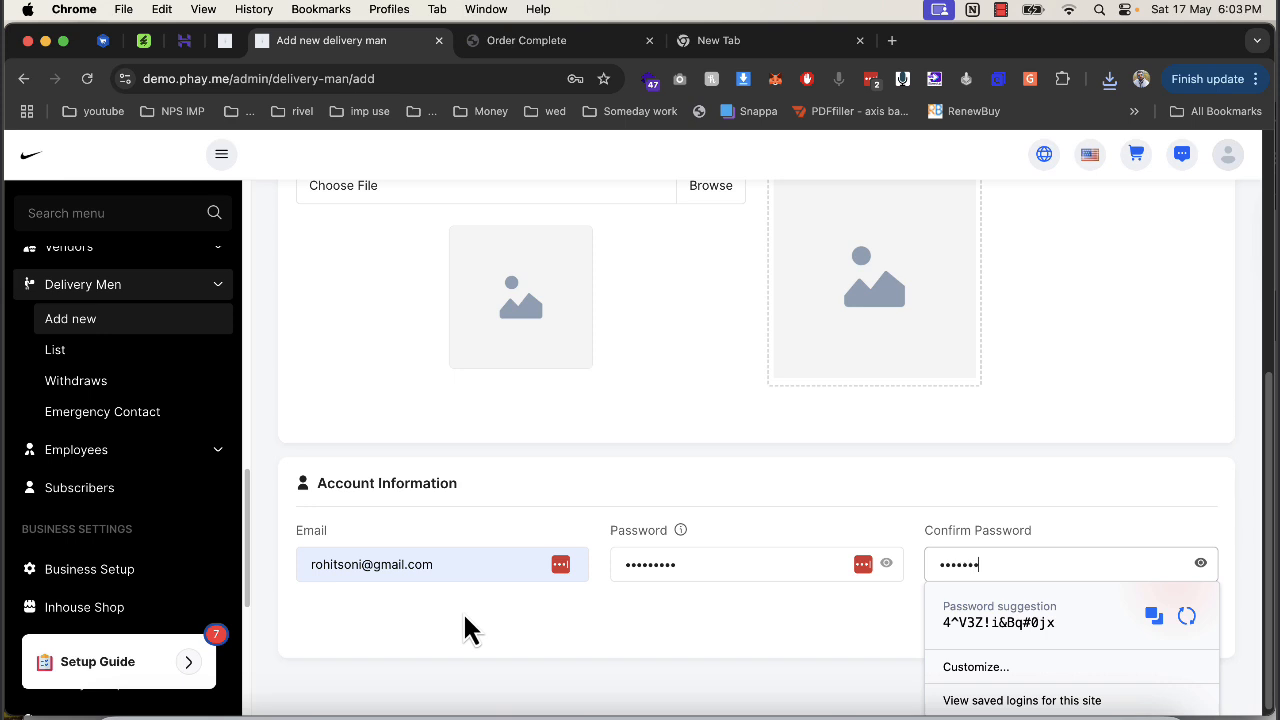
scroll(747, 561, down, 1)
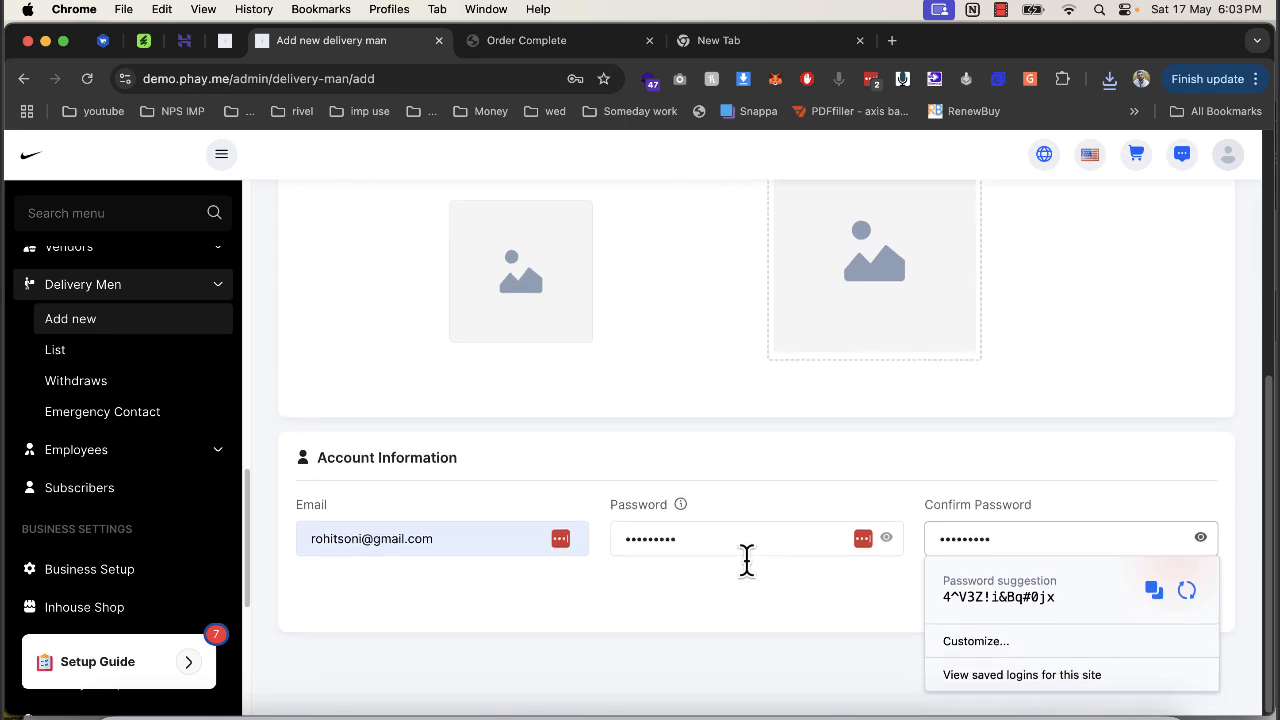
double_click(797, 603)
click(1180, 665)
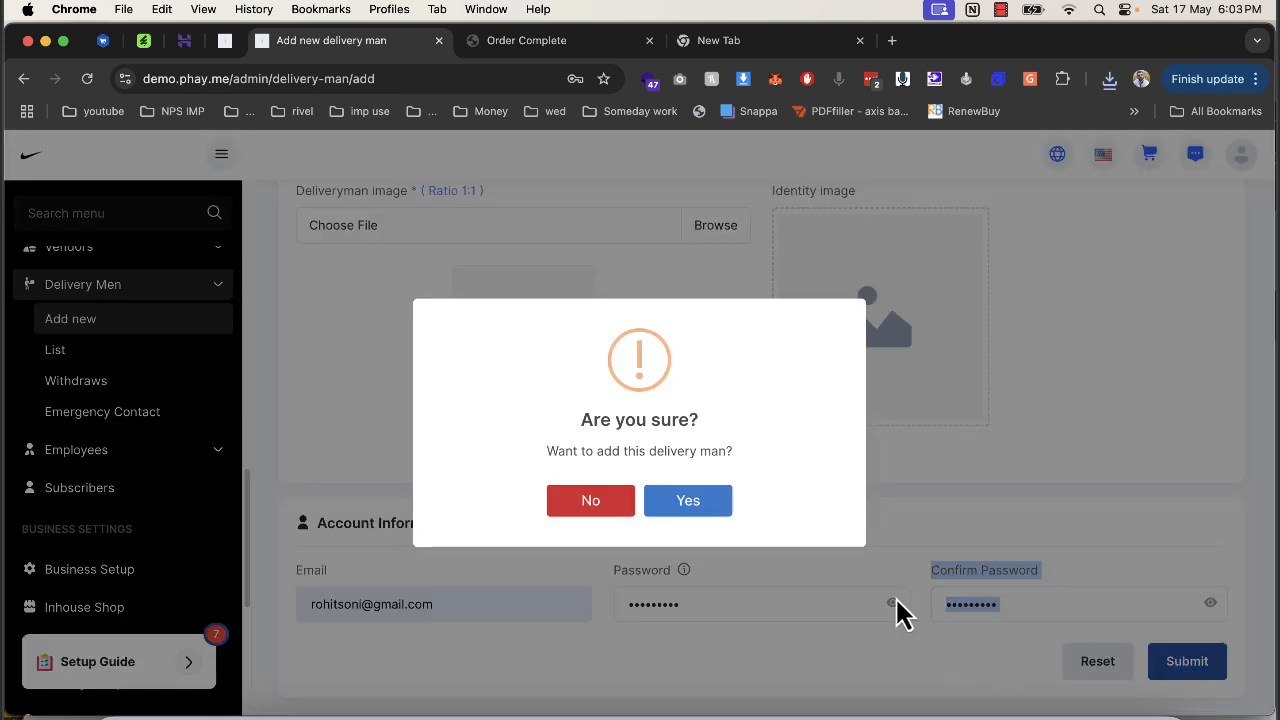
click(680, 506)
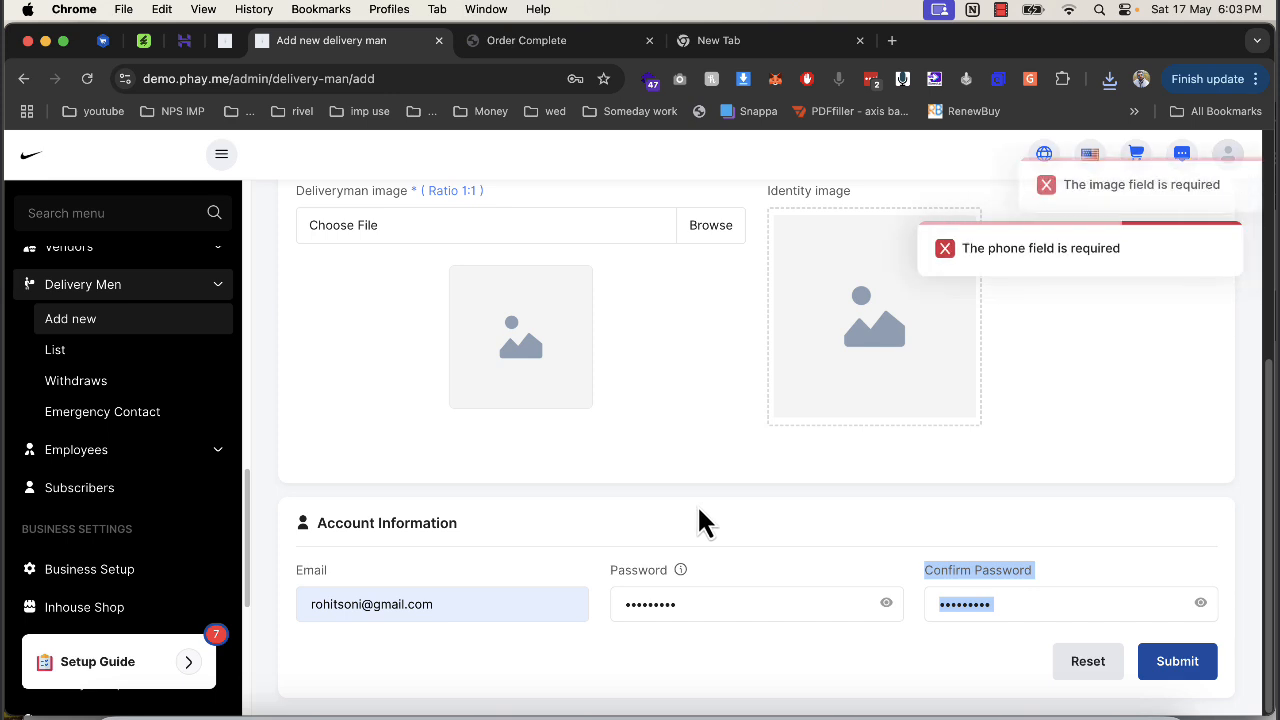
Enter the delivery man's phone number and resubmit the form.
scroll(690, 515, up, 5)
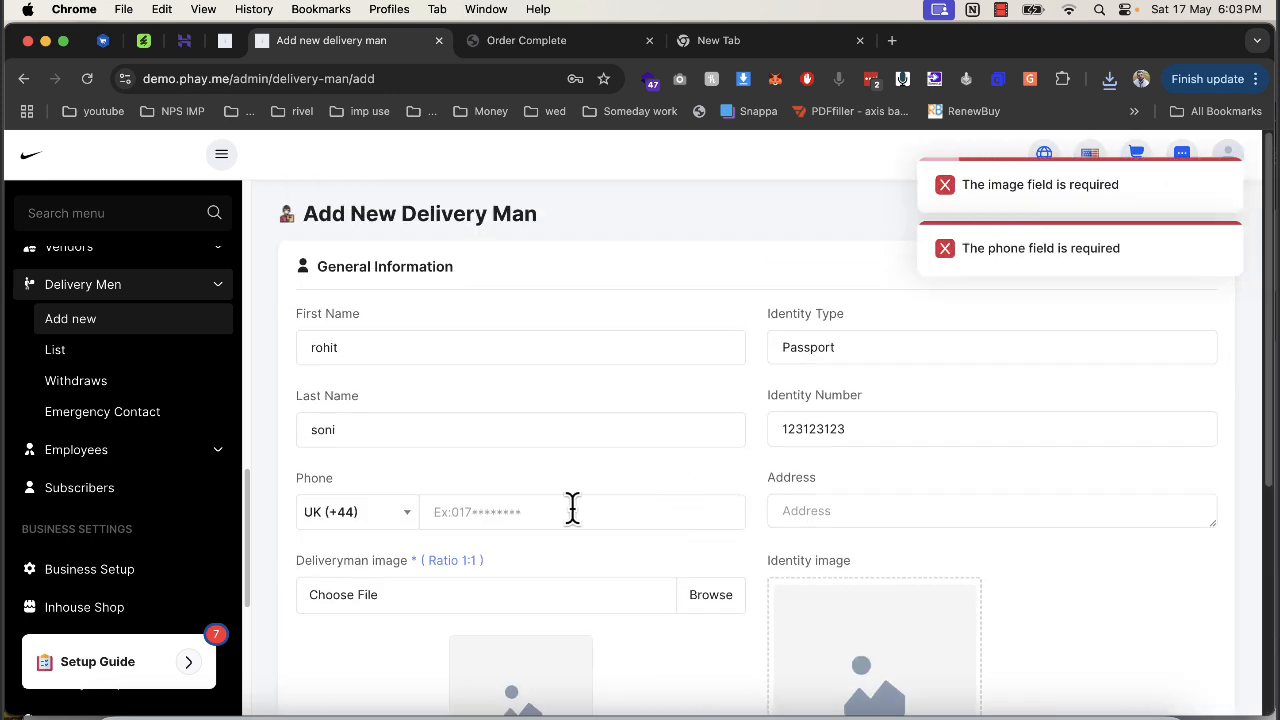
text(132123123)
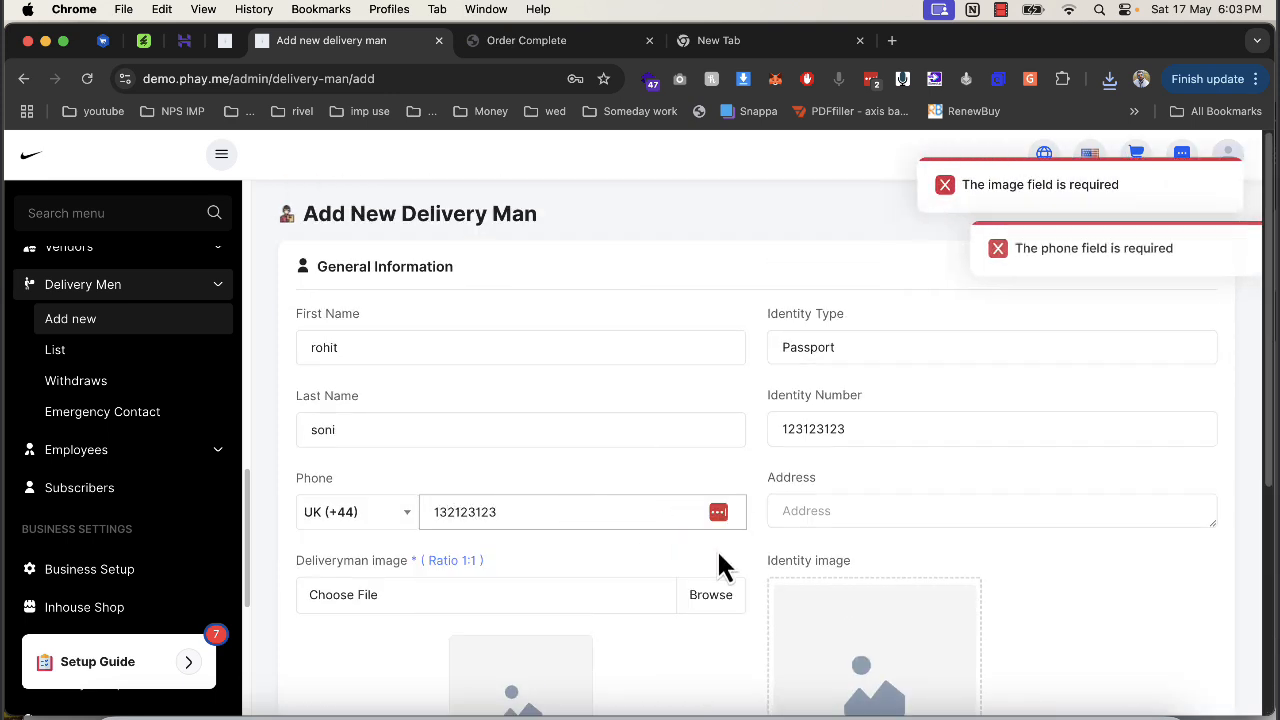
text(12)
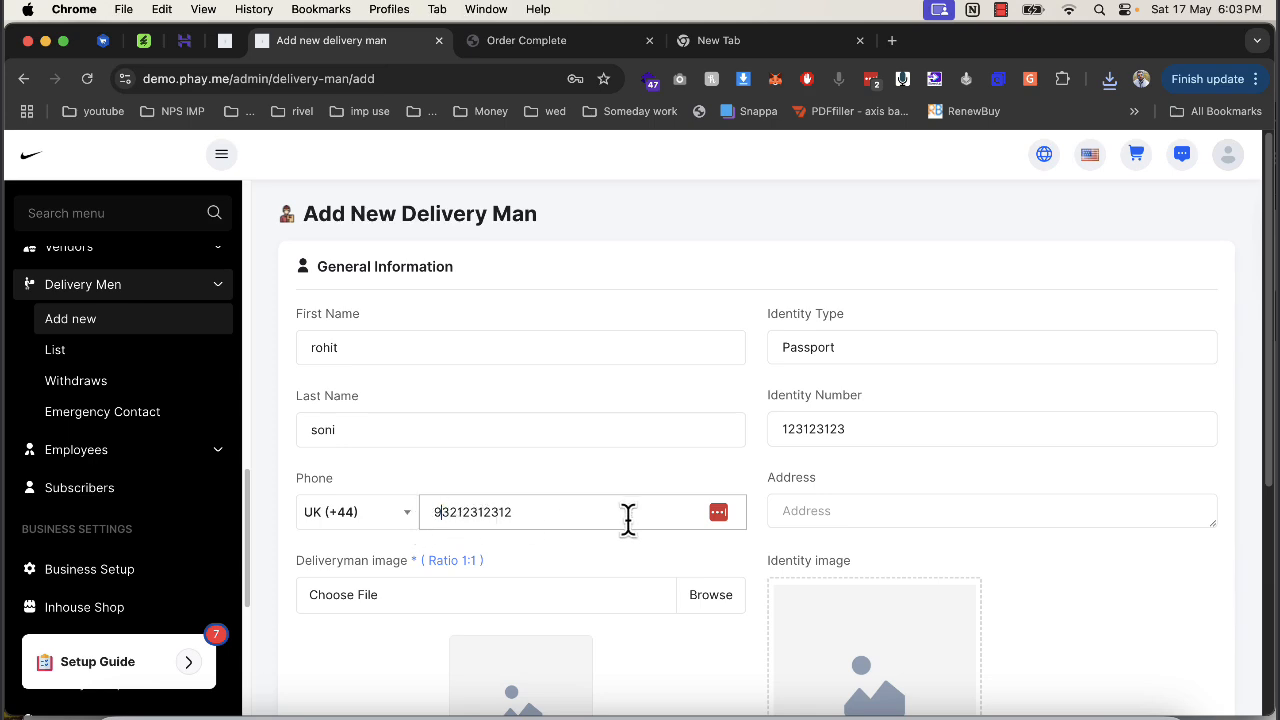
scroll(700, 540, down, 5)
scroll(1100, 655, down, 2)
click(1178, 661)
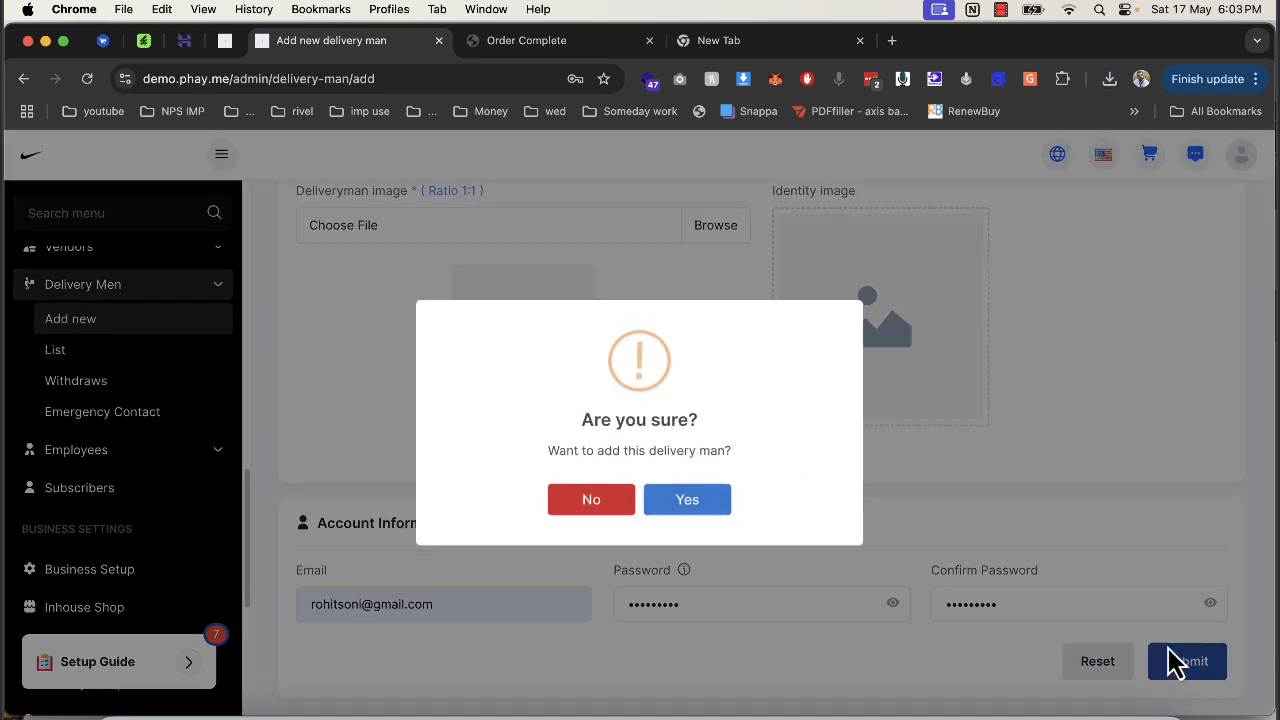
click(728, 500)
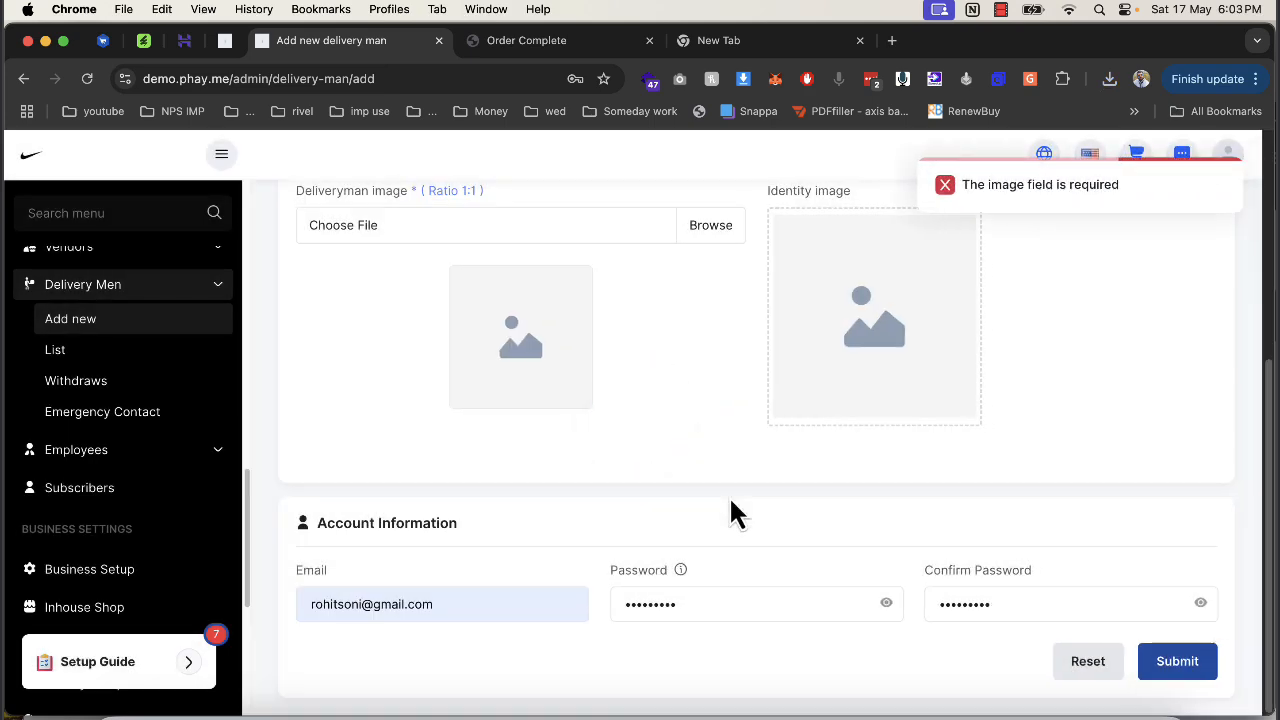
Use the Desktop Nike logo as both delivery man and identity image, then submit.
scroll(733, 512, up, 1)
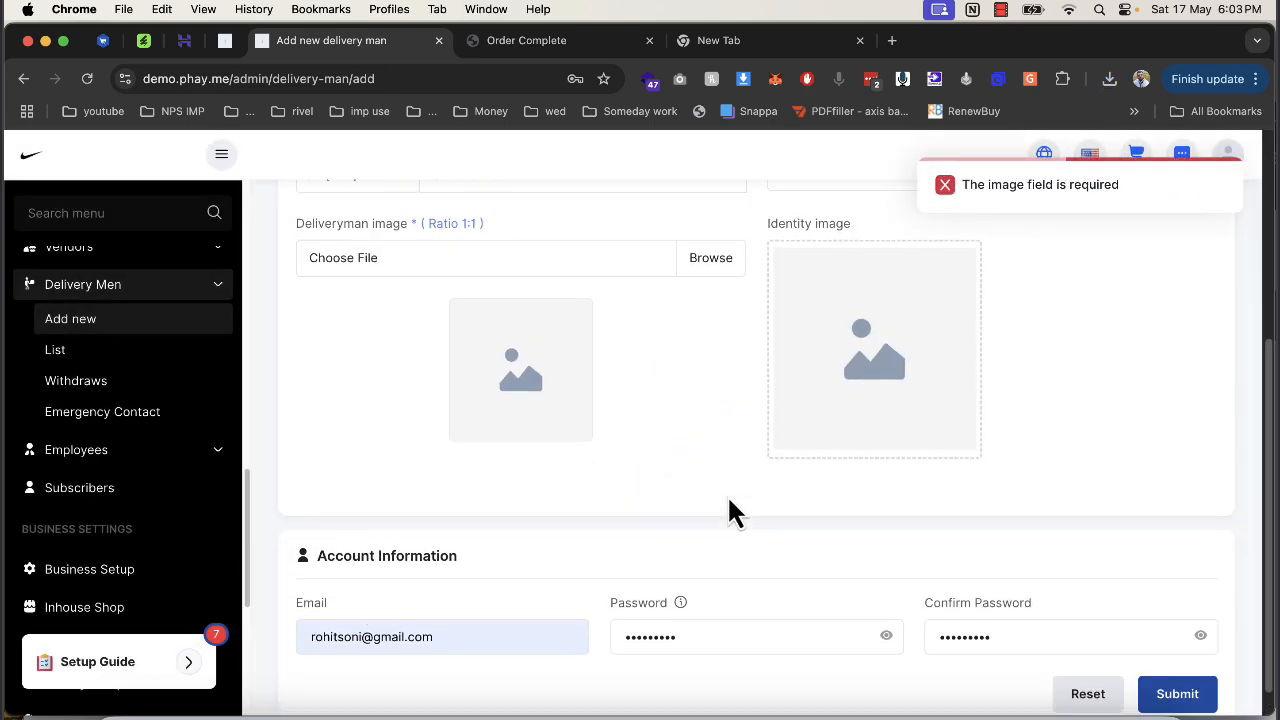
click(702, 261)
click(390, 262)
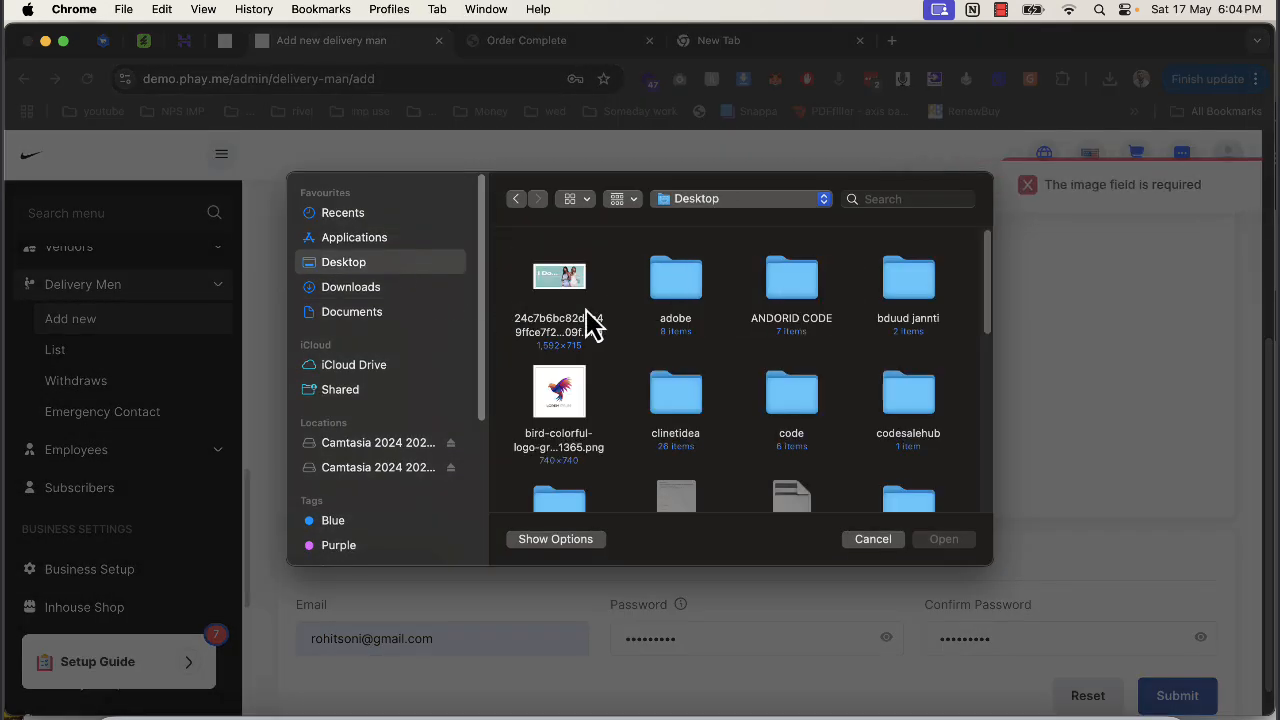
scroll(729, 429, down, 6)
double_click(800, 398)
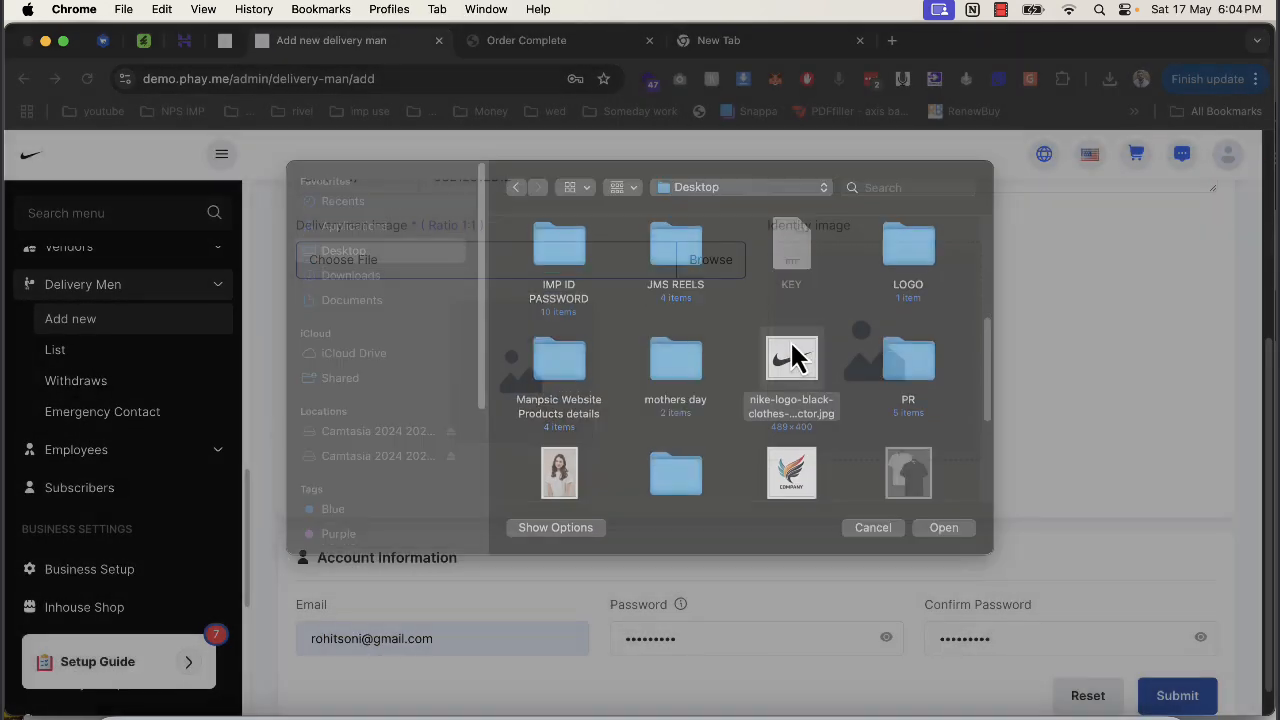
click(818, 330)
scroll(812, 400, down, 4)
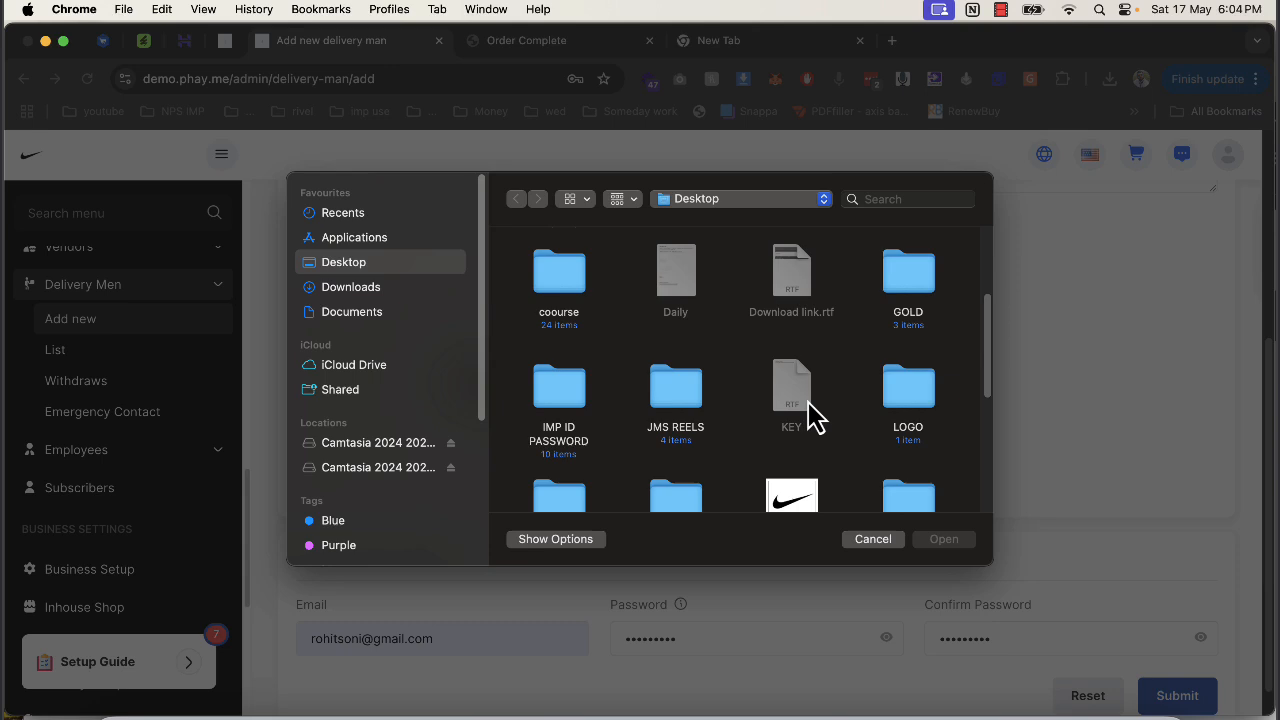
double_click(795, 500)
click(1187, 695)
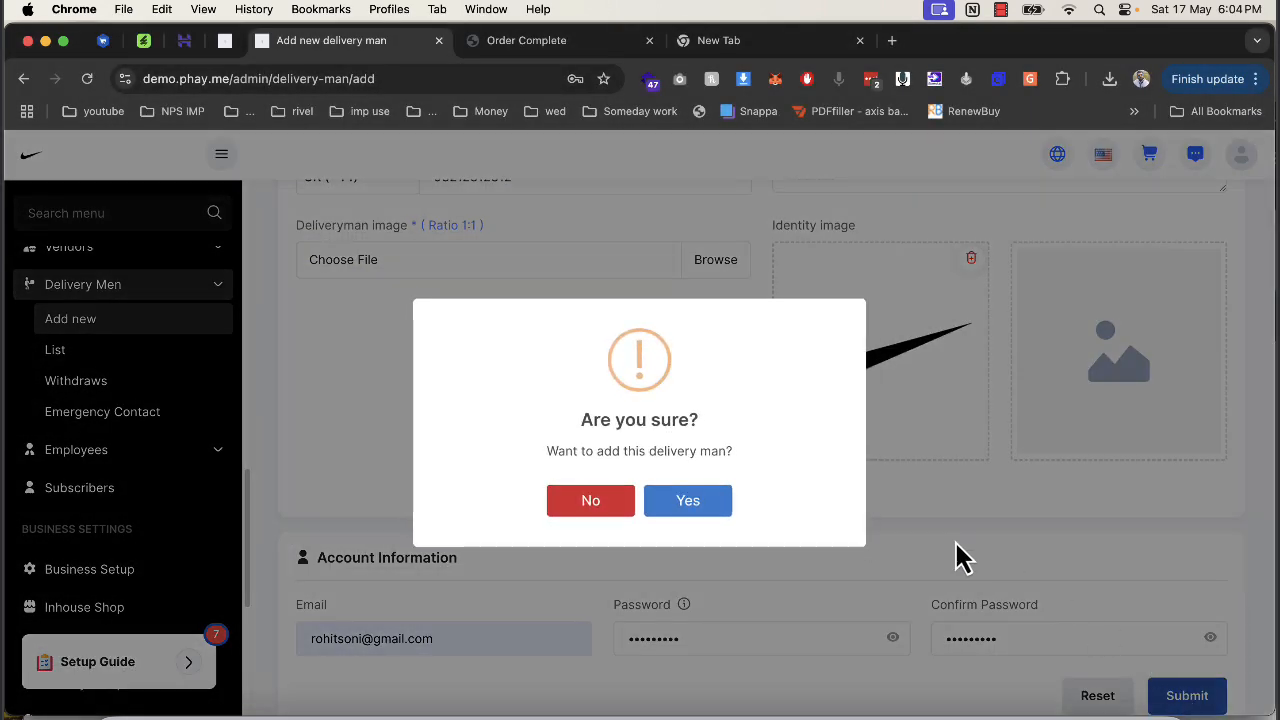
click(700, 500)
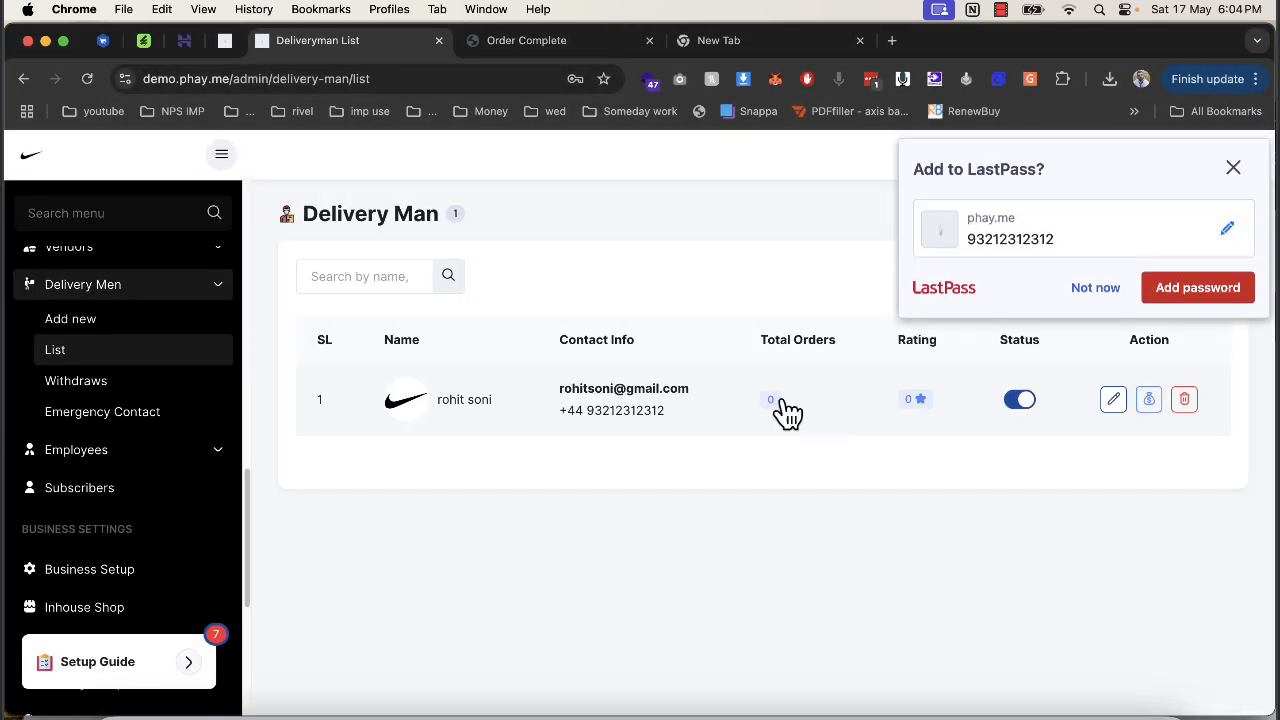
Decline LastPass's save-password prompt and open order 100002 from the Orders list.
click(1108, 292)
scroll(100, 330, down, 5)
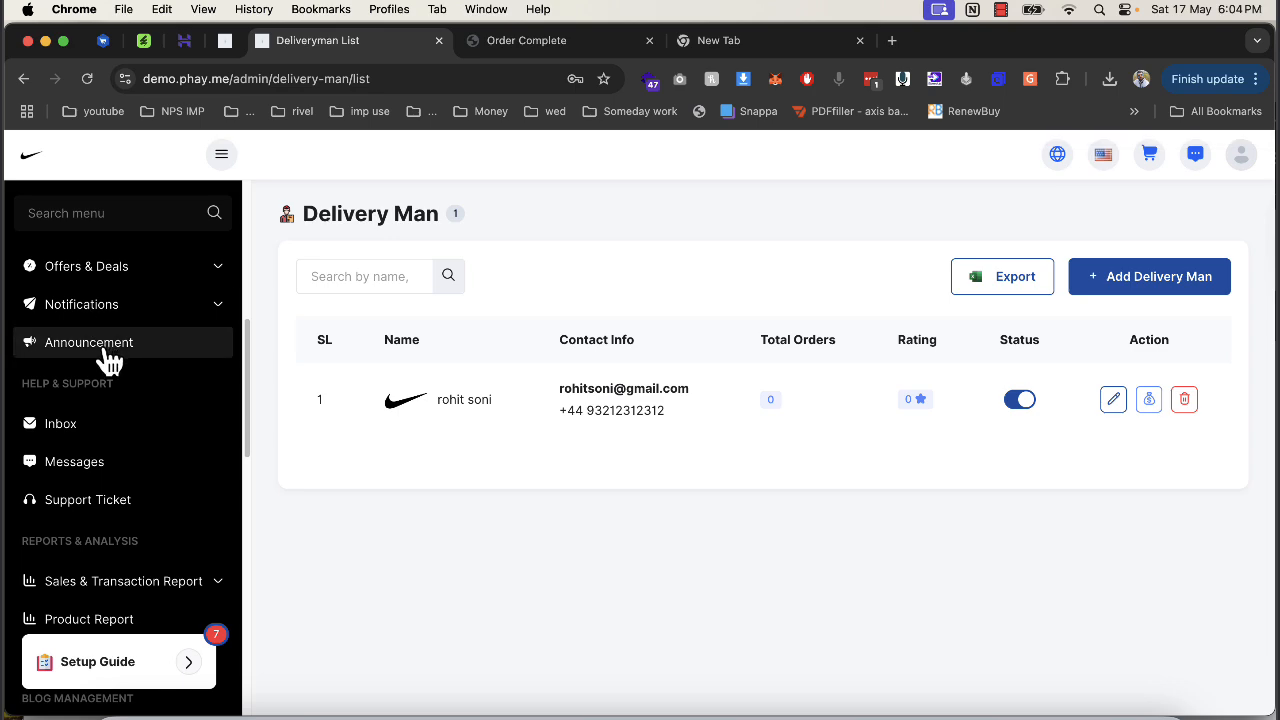
scroll(110, 362, down, 5)
scroll(109, 275, up, 8)
scroll(110, 370, up, 3)
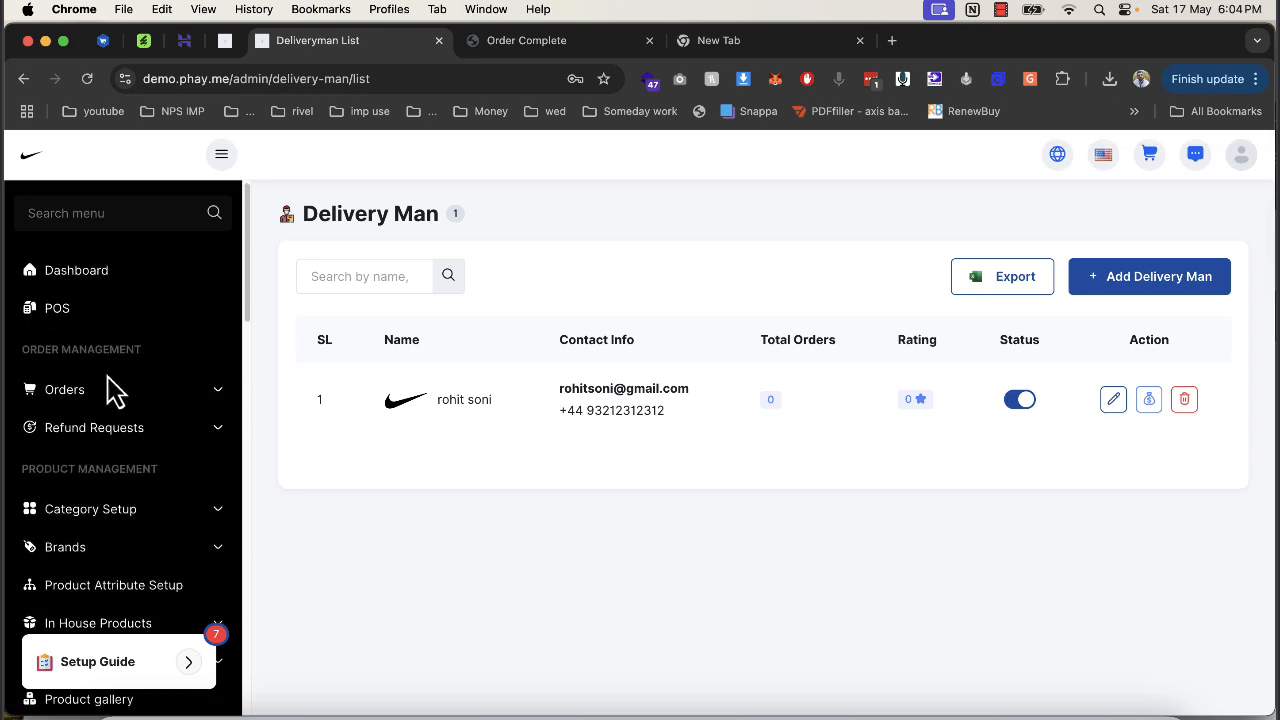
click(113, 390)
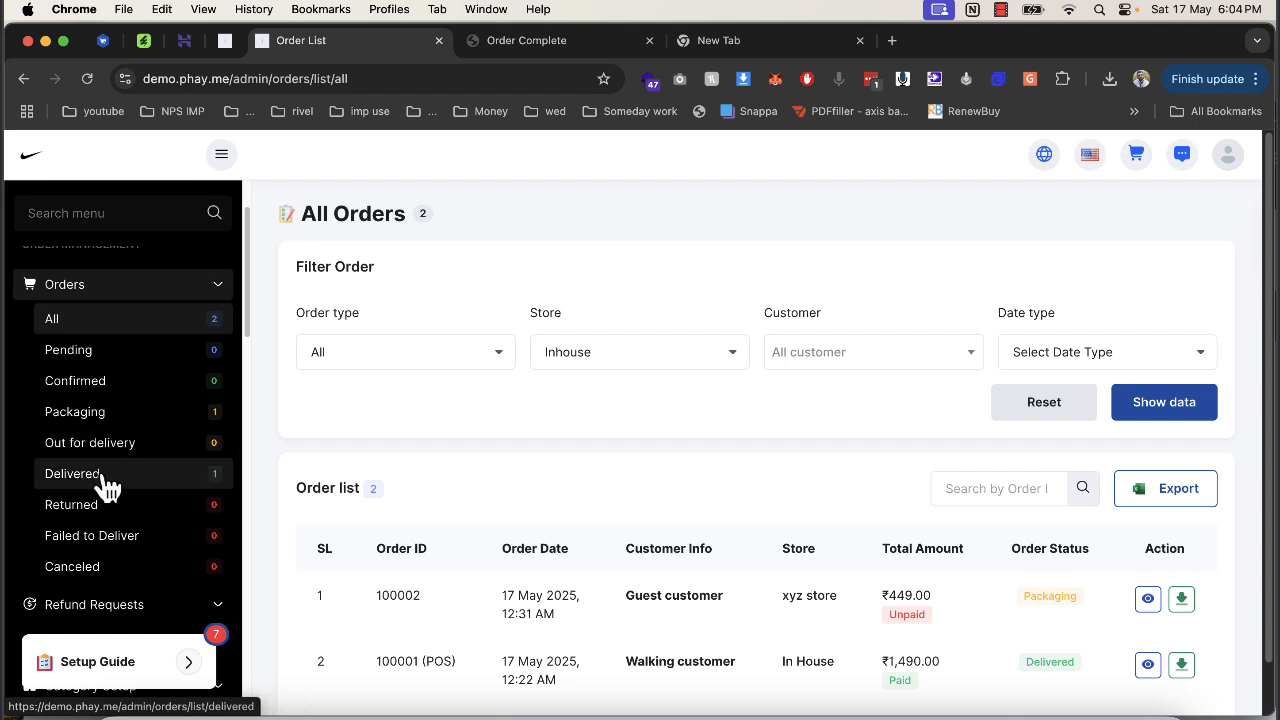
click(108, 487)
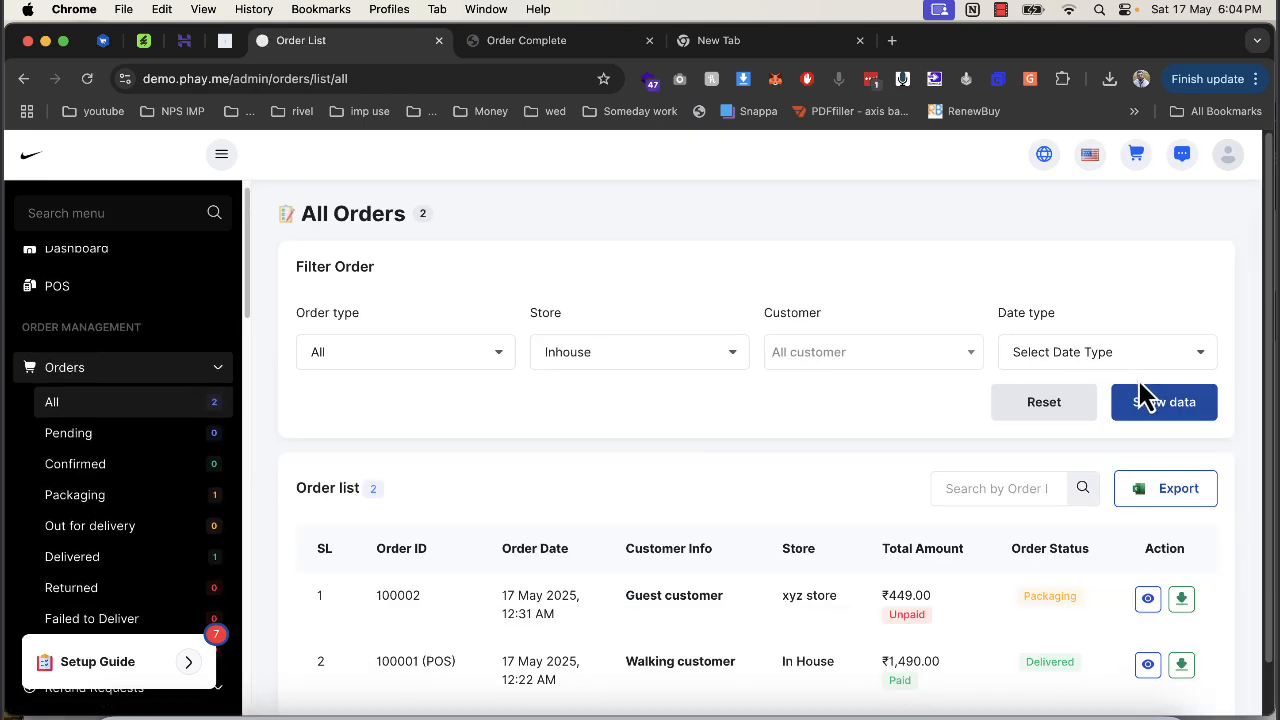
click(1146, 600)
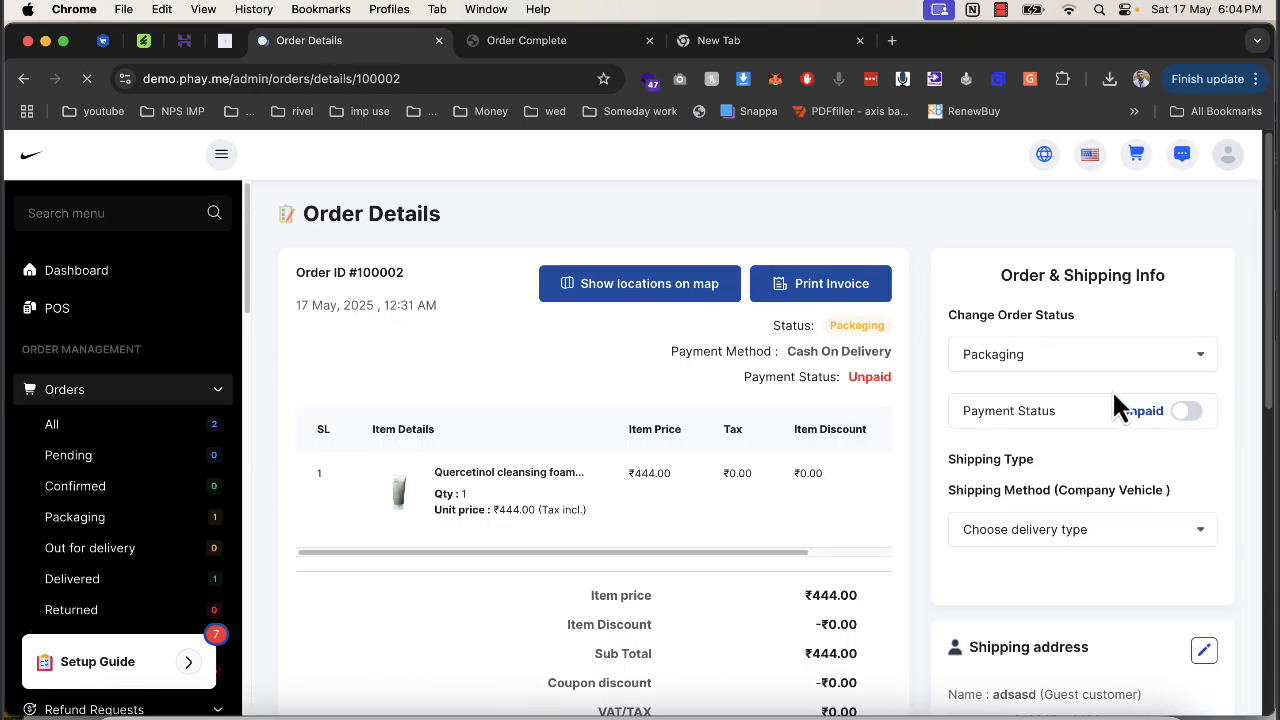
Change order #100002's status to Out for delivery.
click(1078, 358)
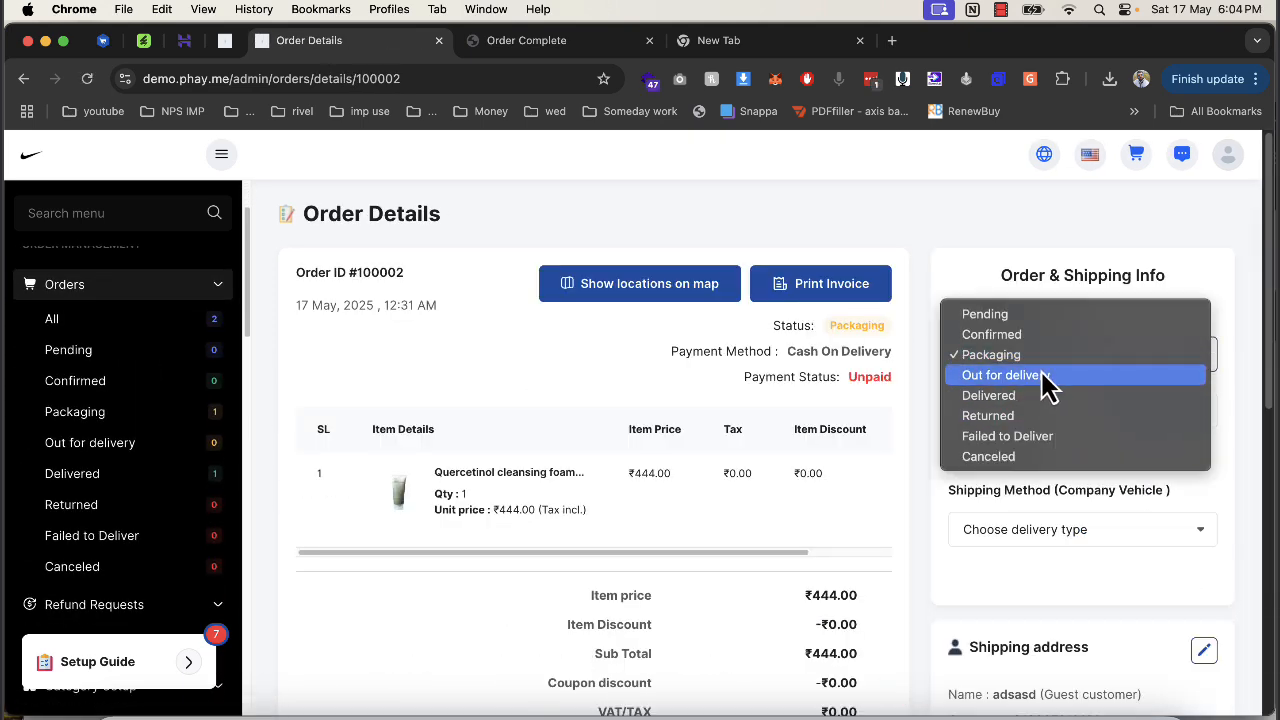
click(1042, 378)
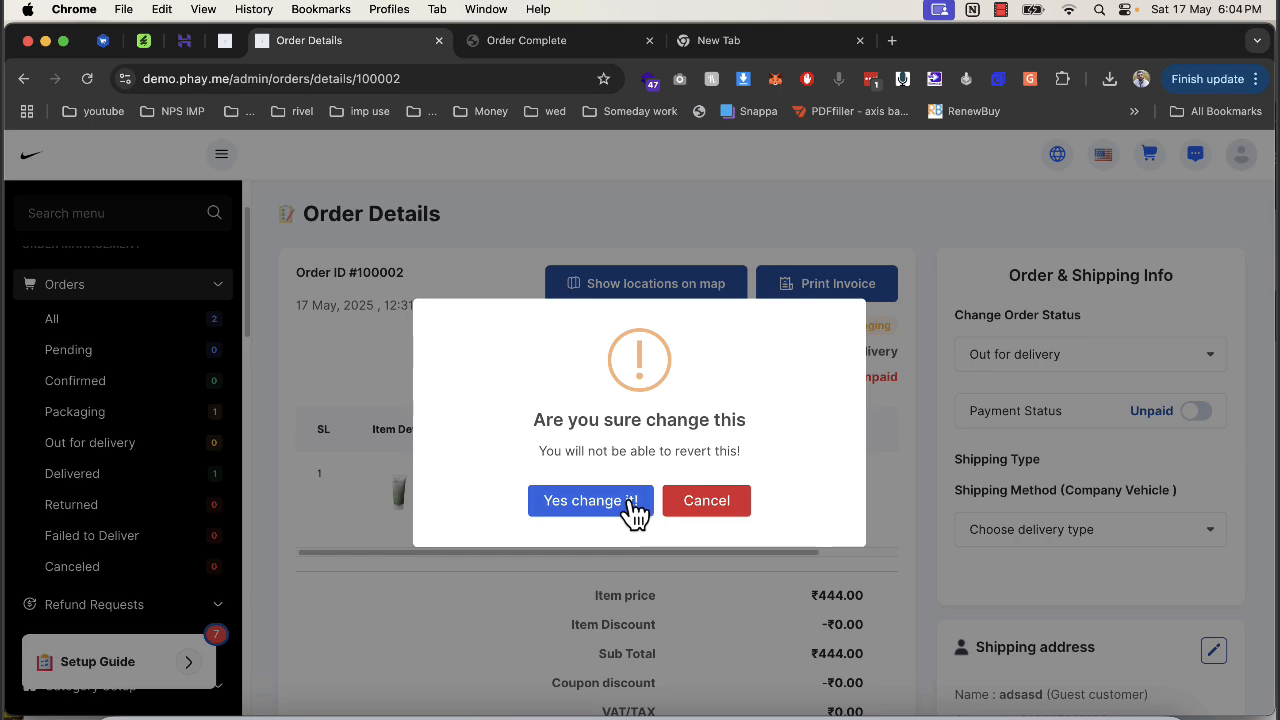
click(634, 502)
Ship by self delivery man, assign the new delivery man, and set incentive to 33.
click(1008, 530)
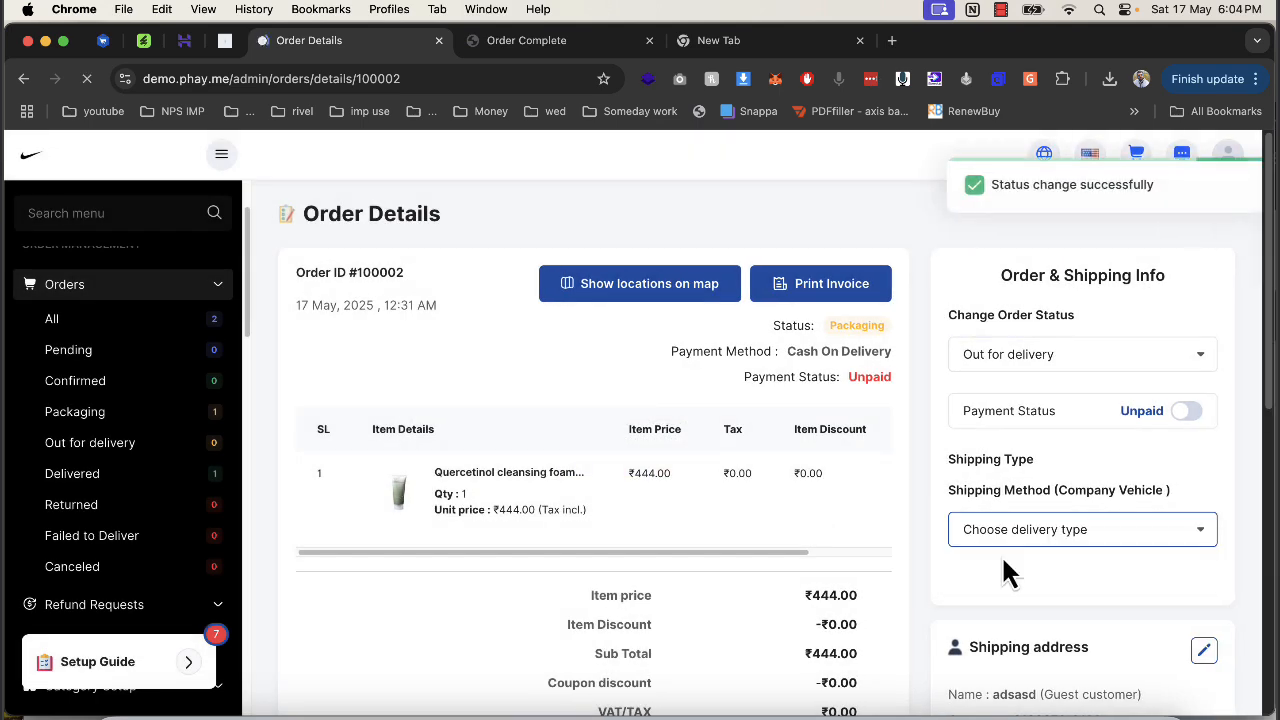
click(1000, 535)
click(1011, 549)
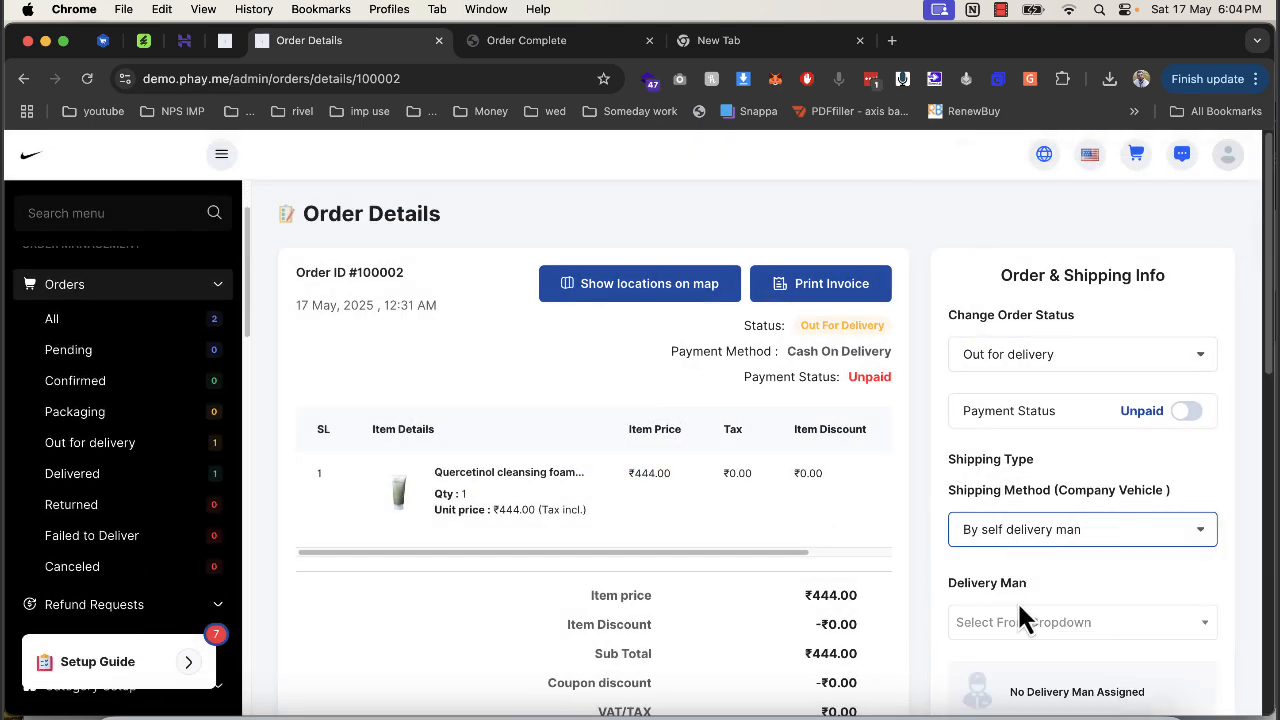
click(1020, 620)
click(1012, 590)
scroll(1095, 535, down, 3)
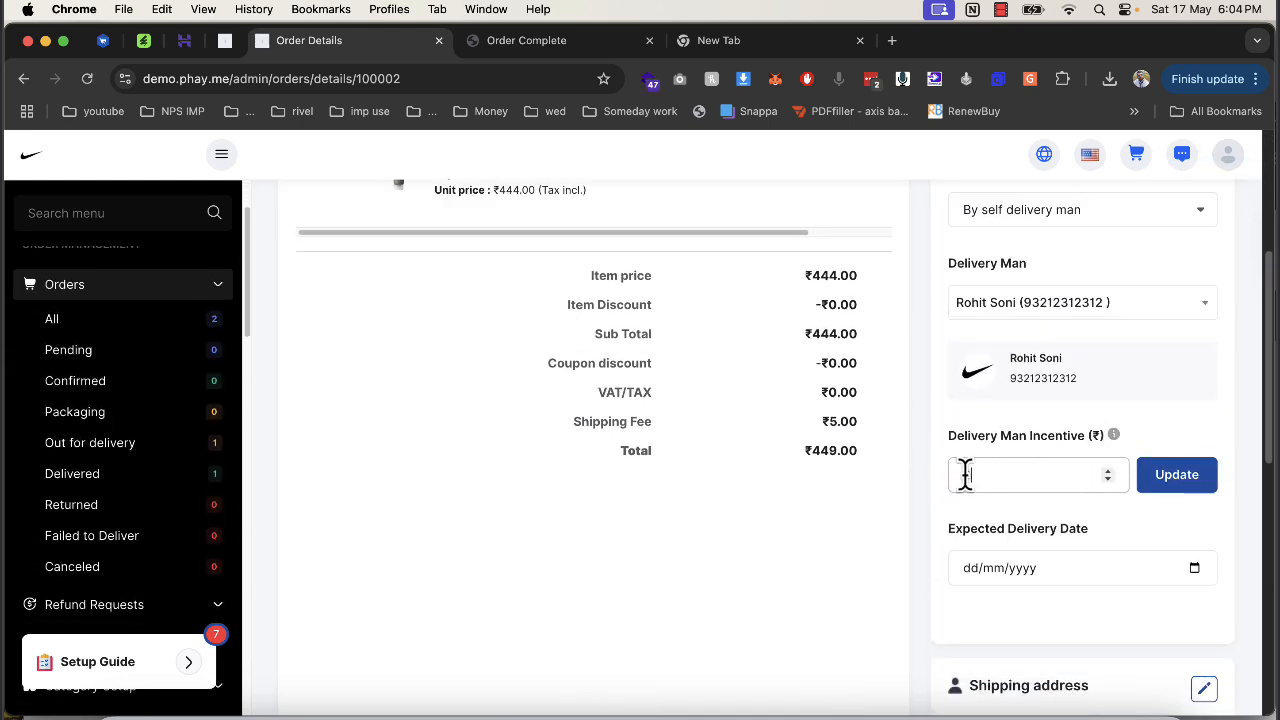
double_click(948, 475)
click(1189, 565)
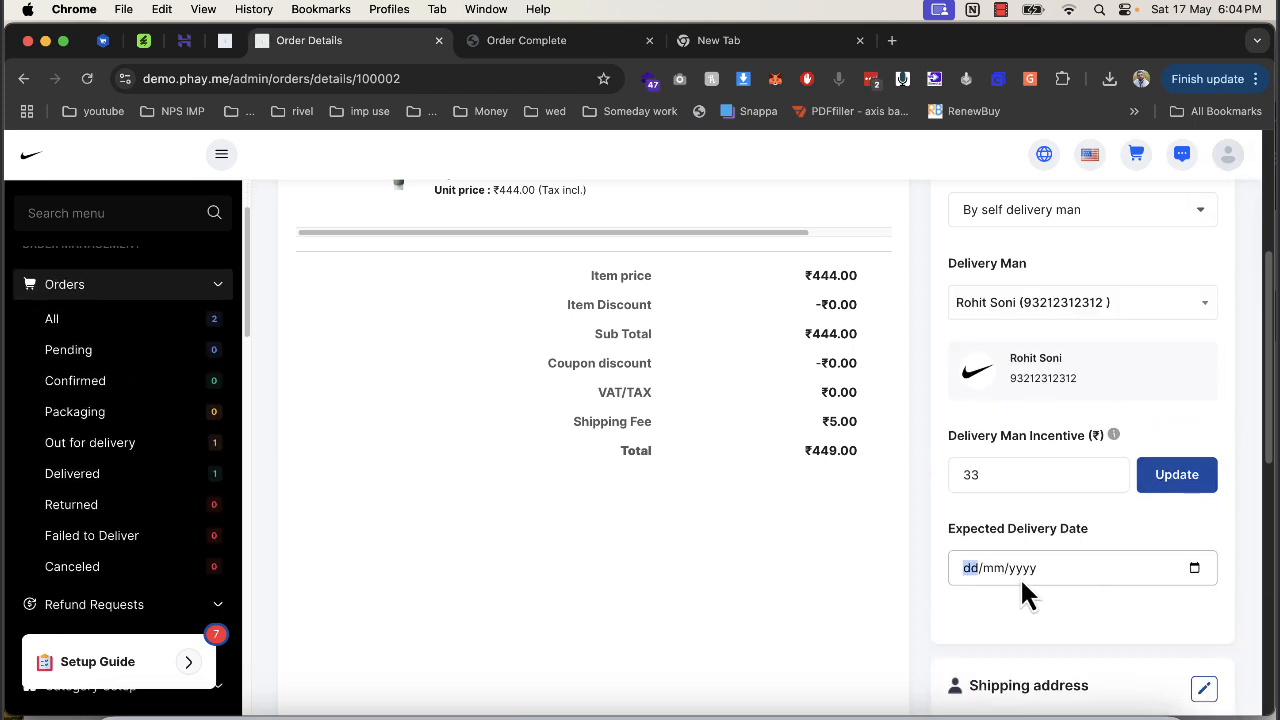
scroll(209, 443, down, 5)
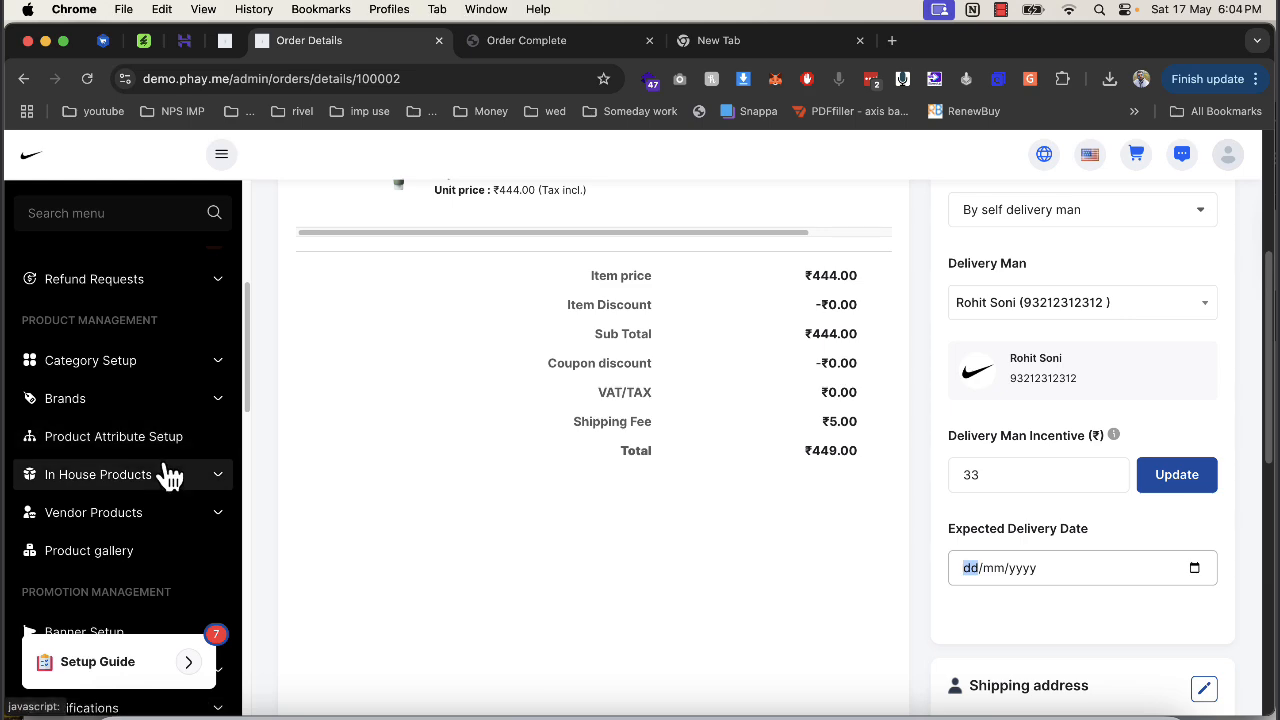
Glance at the Order Complete tab, then open Delivery Men > List from the sidebar.
click(520, 42)
click(372, 42)
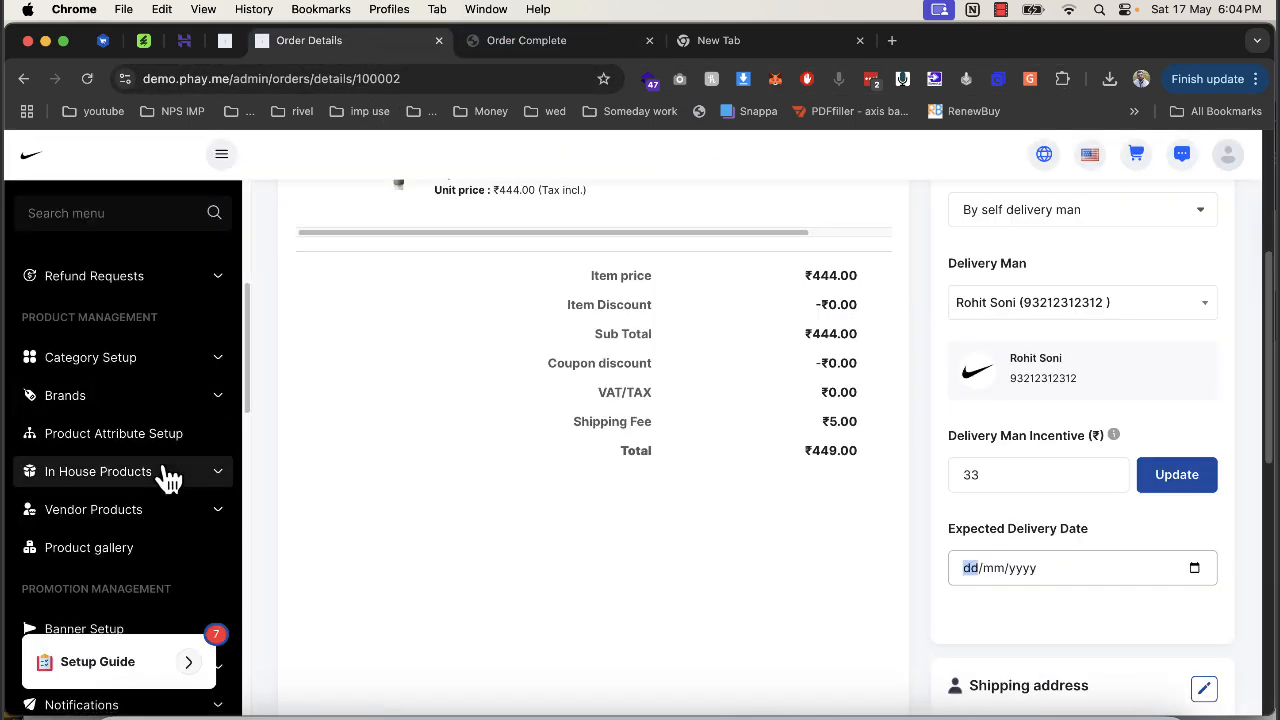
scroll(166, 480, down, 6)
scroll(145, 500, down, 8)
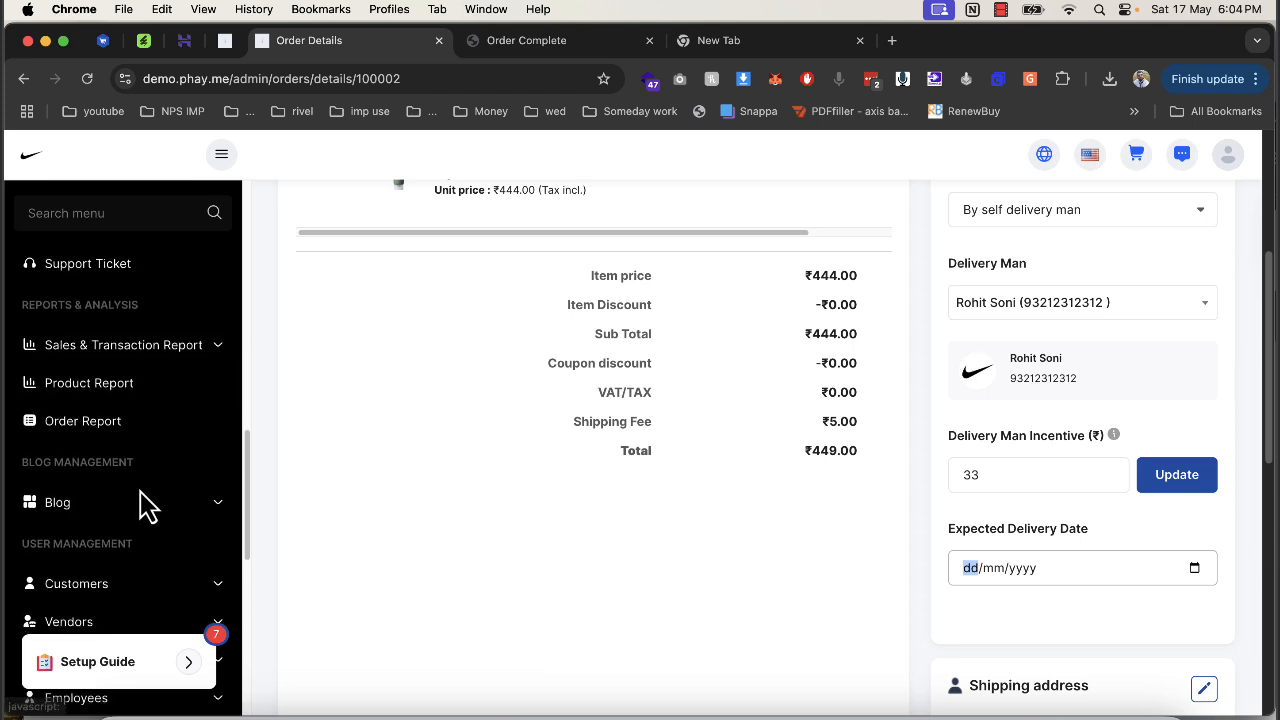
click(152, 450)
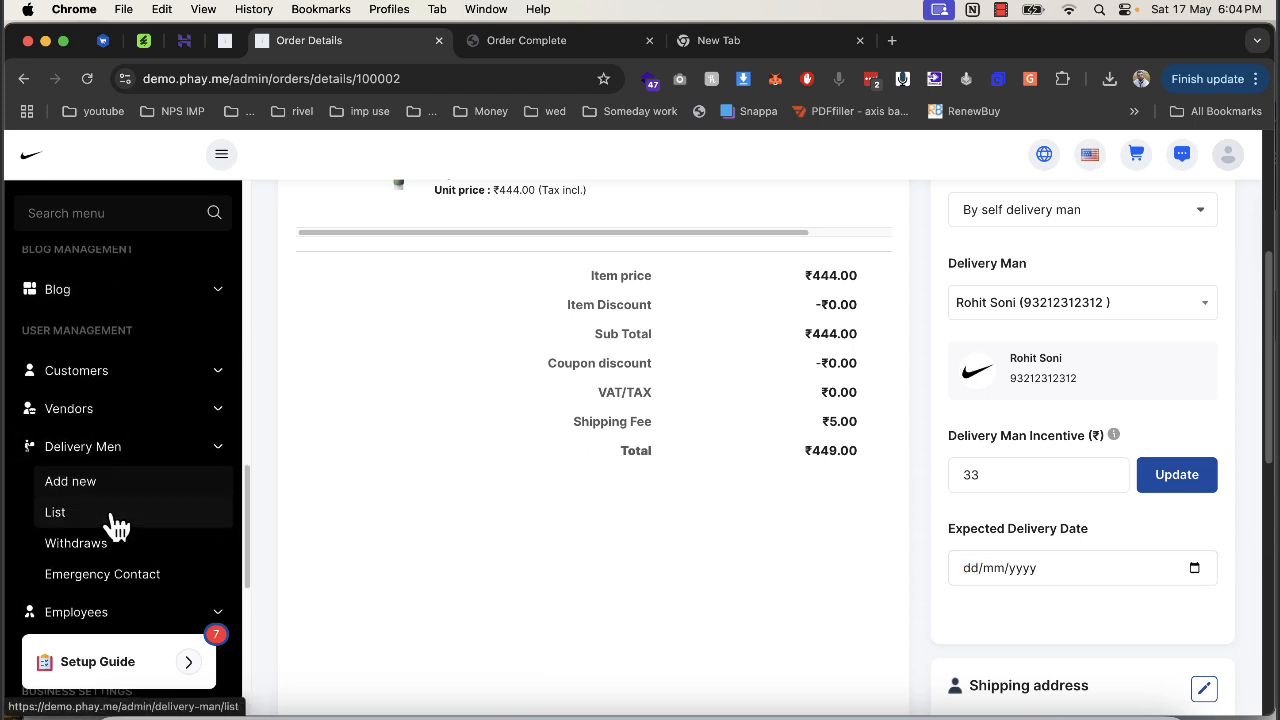
click(106, 512)
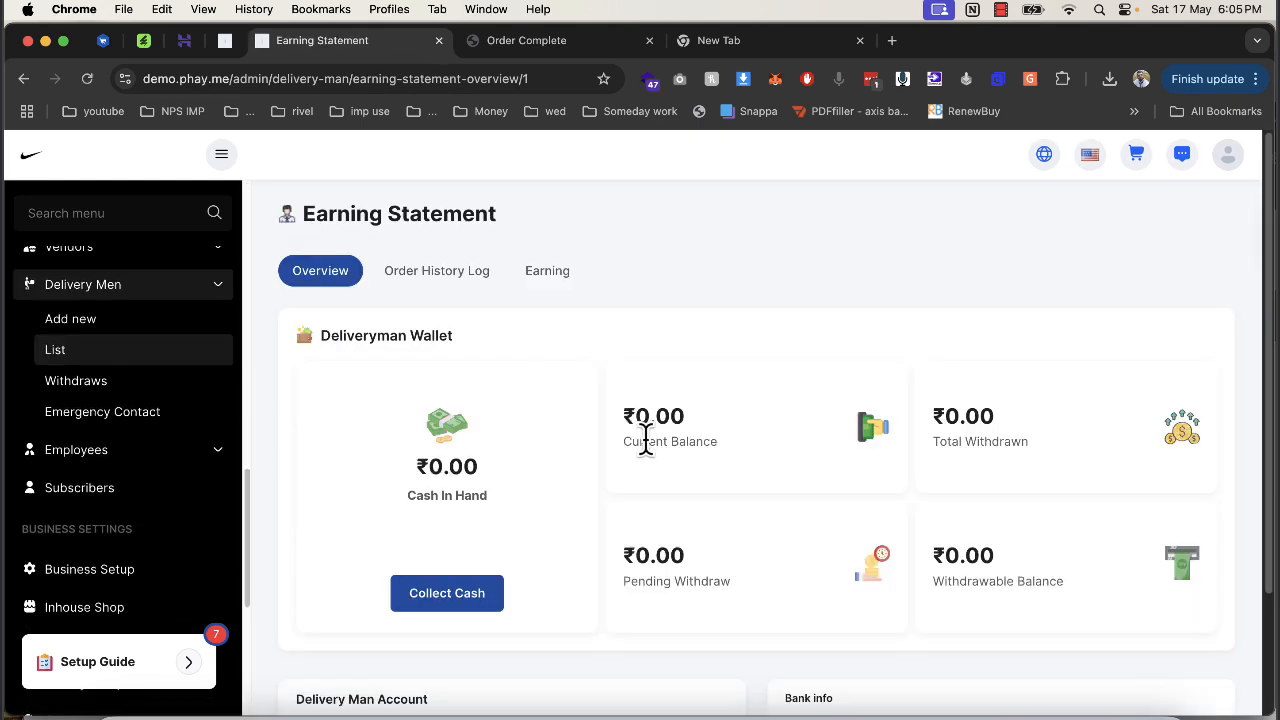
Check the delivery man's Collect Cash page (₹0 in hand) and return to his earning statement.
scroll(620, 445, down, 3)
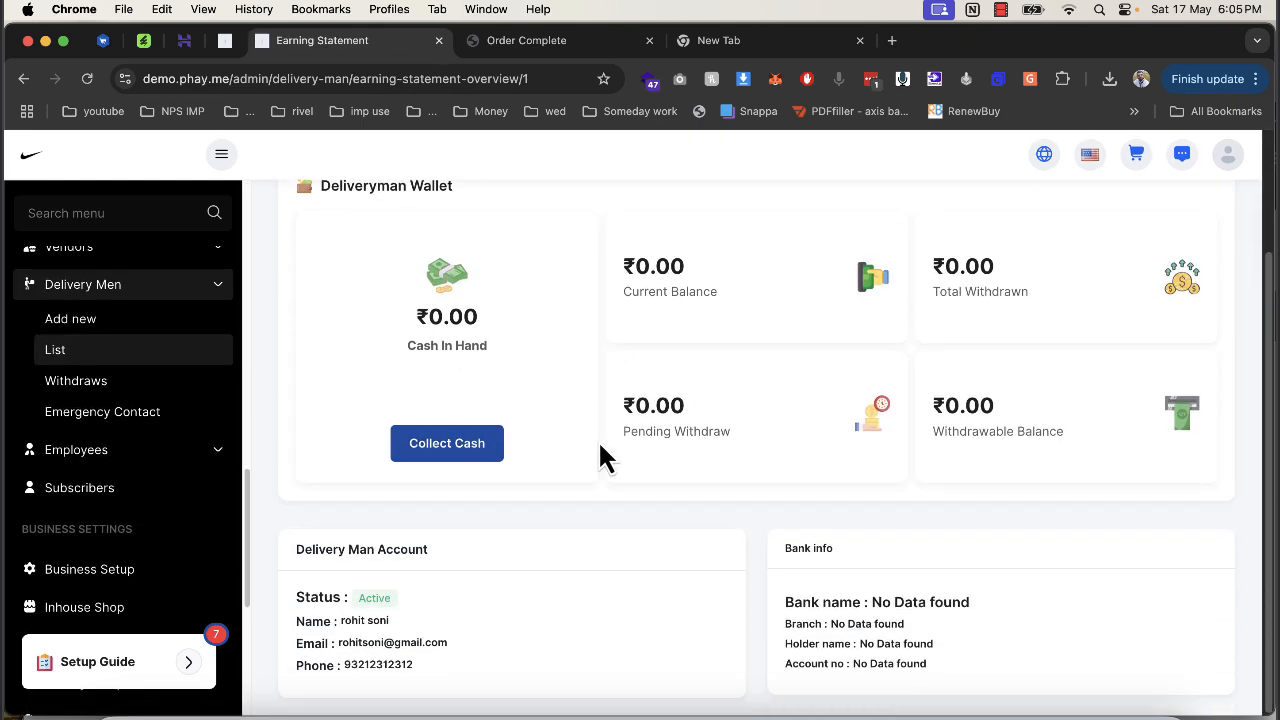
click(465, 455)
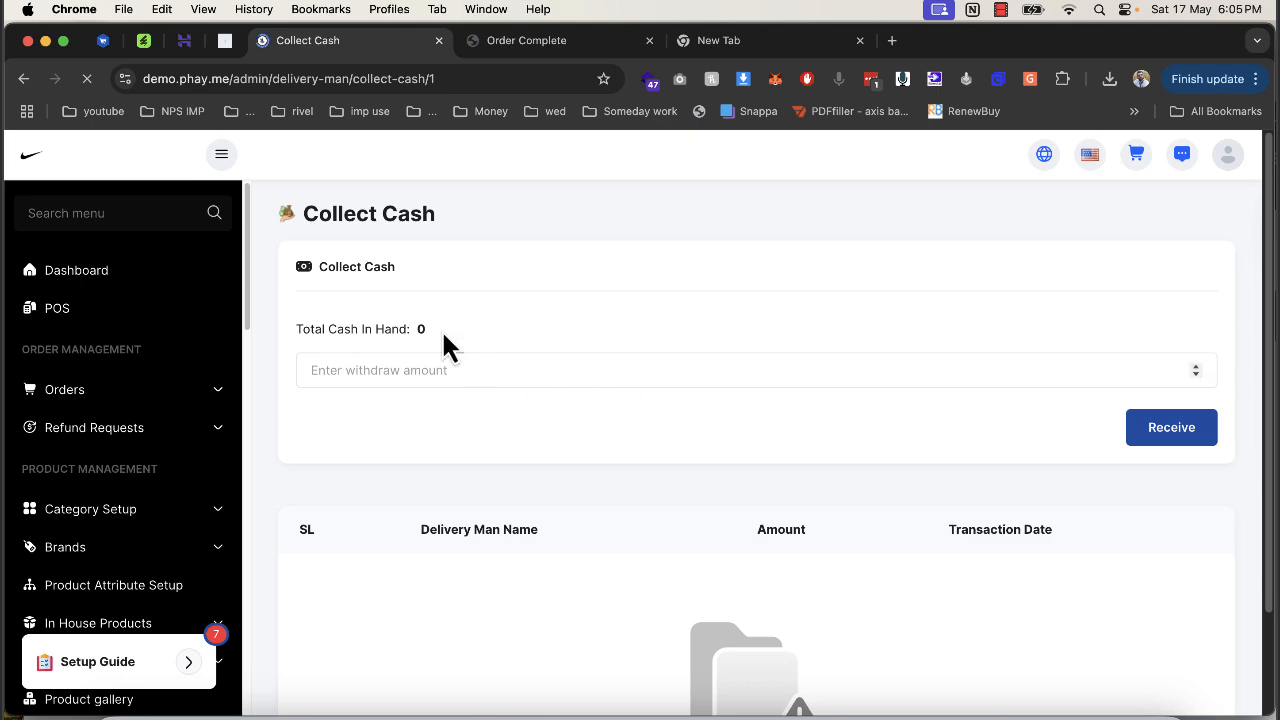
click(24, 78)
scroll(445, 440, up, 3)
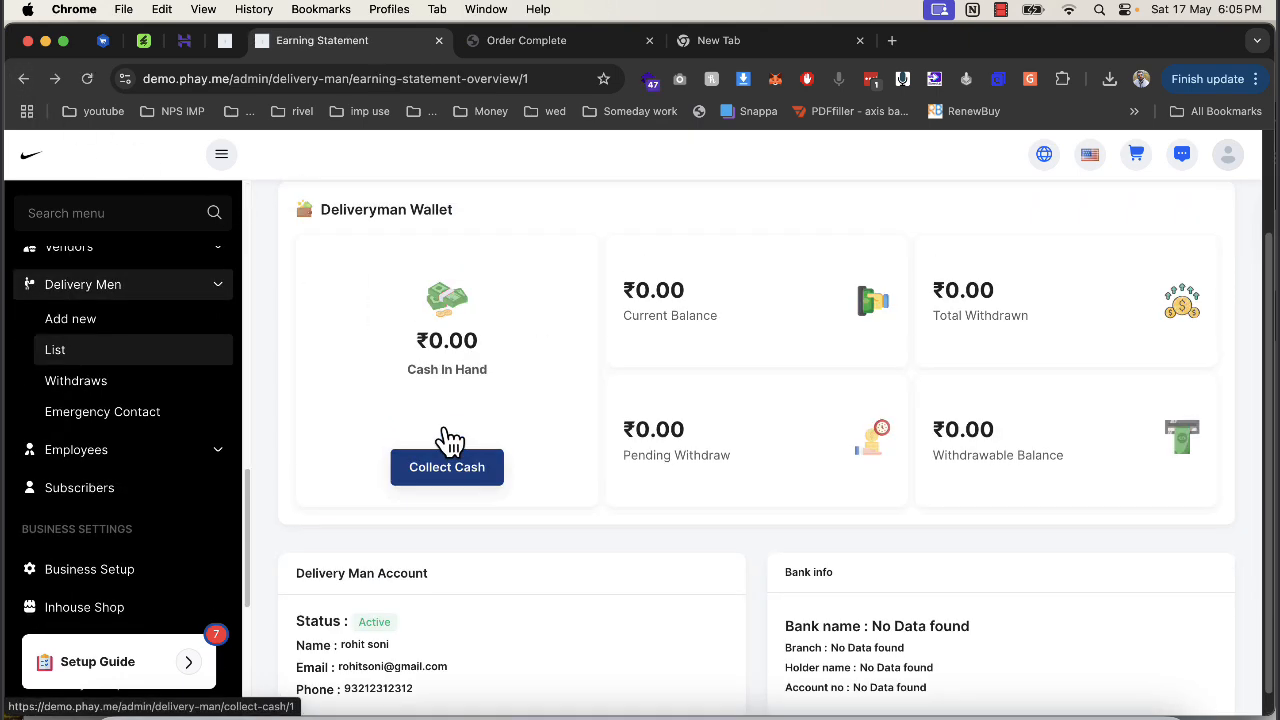
scroll(185, 497, down, 10)
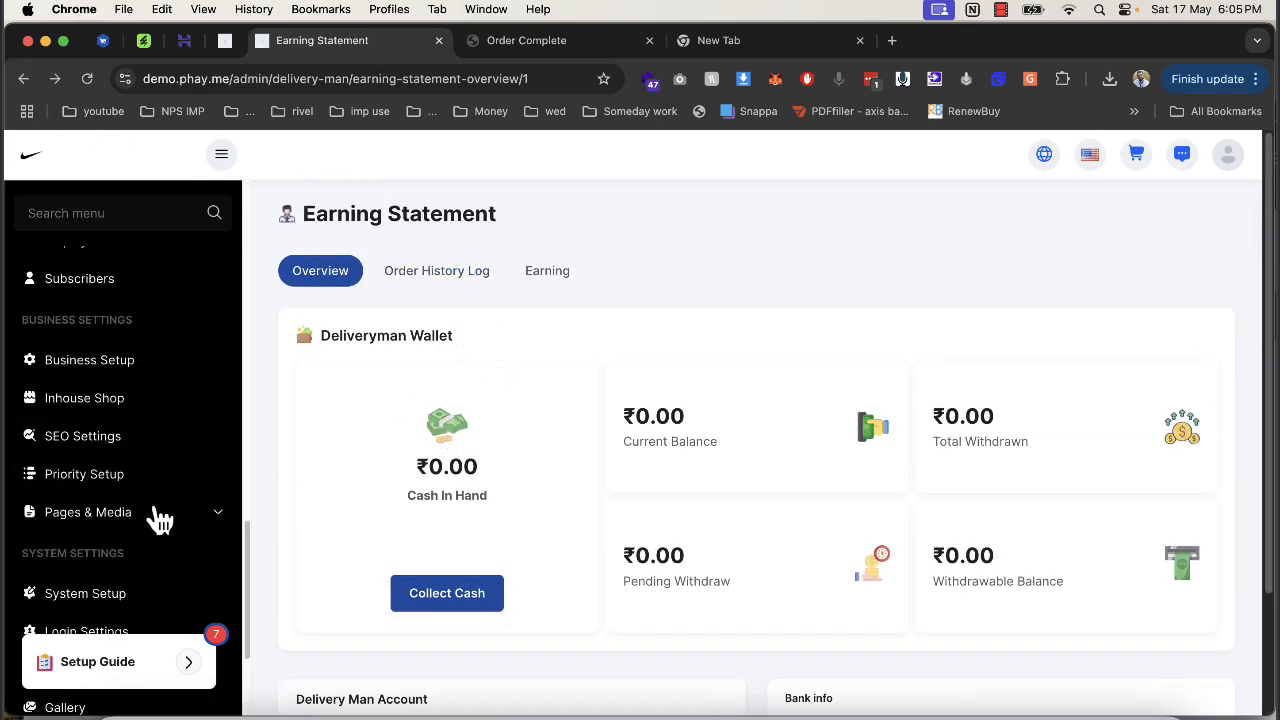
scroll(110, 458, up, 10)
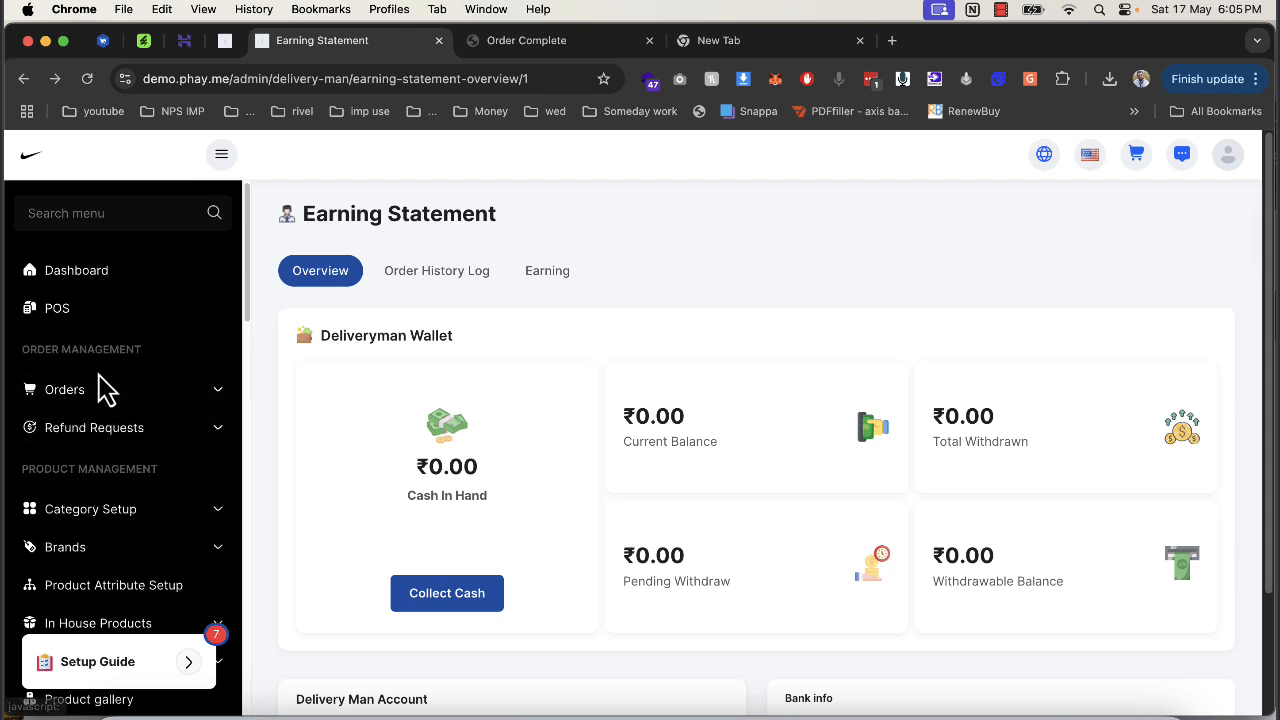
From the Out for delivery orders, change order #100002's status to Delivered.
click(105, 395)
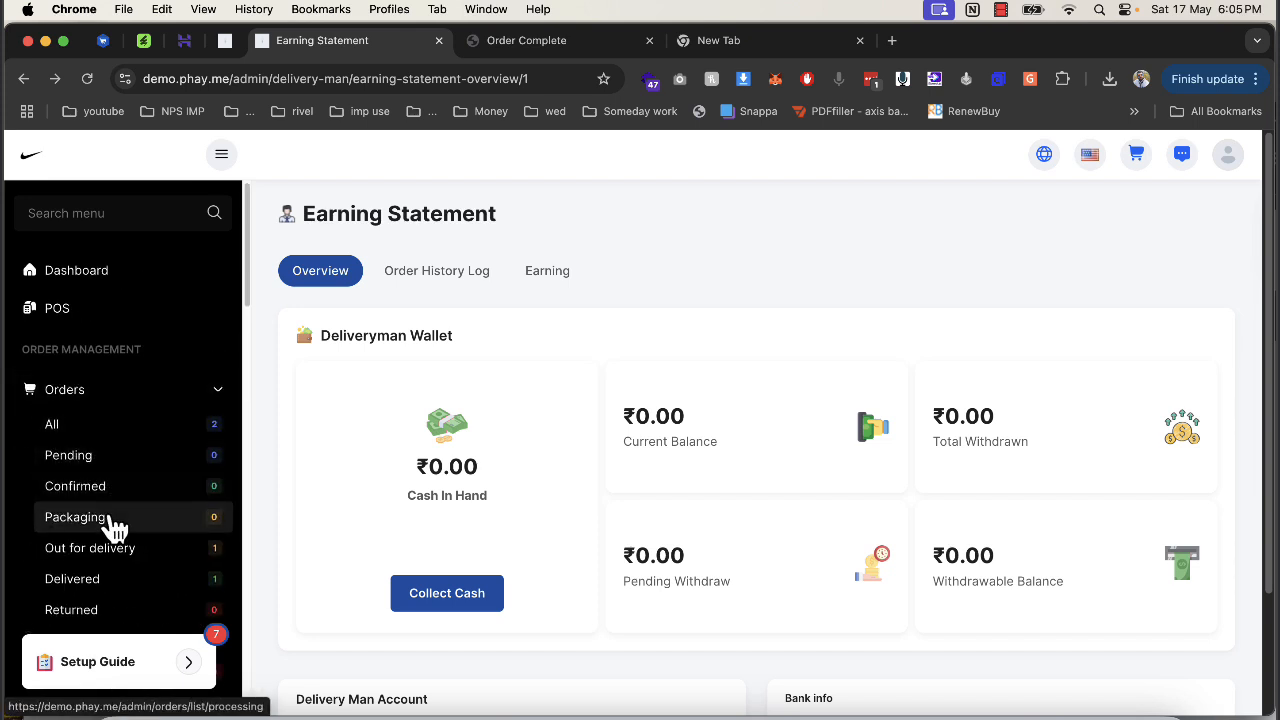
click(134, 549)
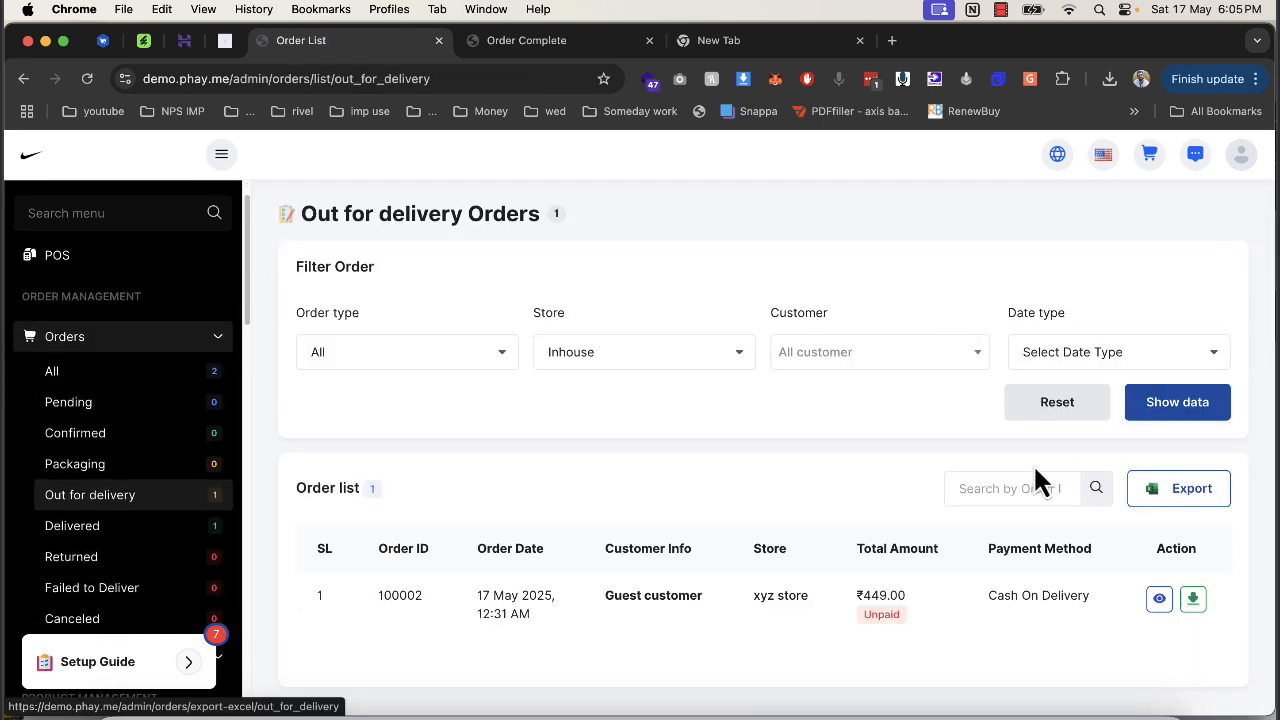
click(1158, 600)
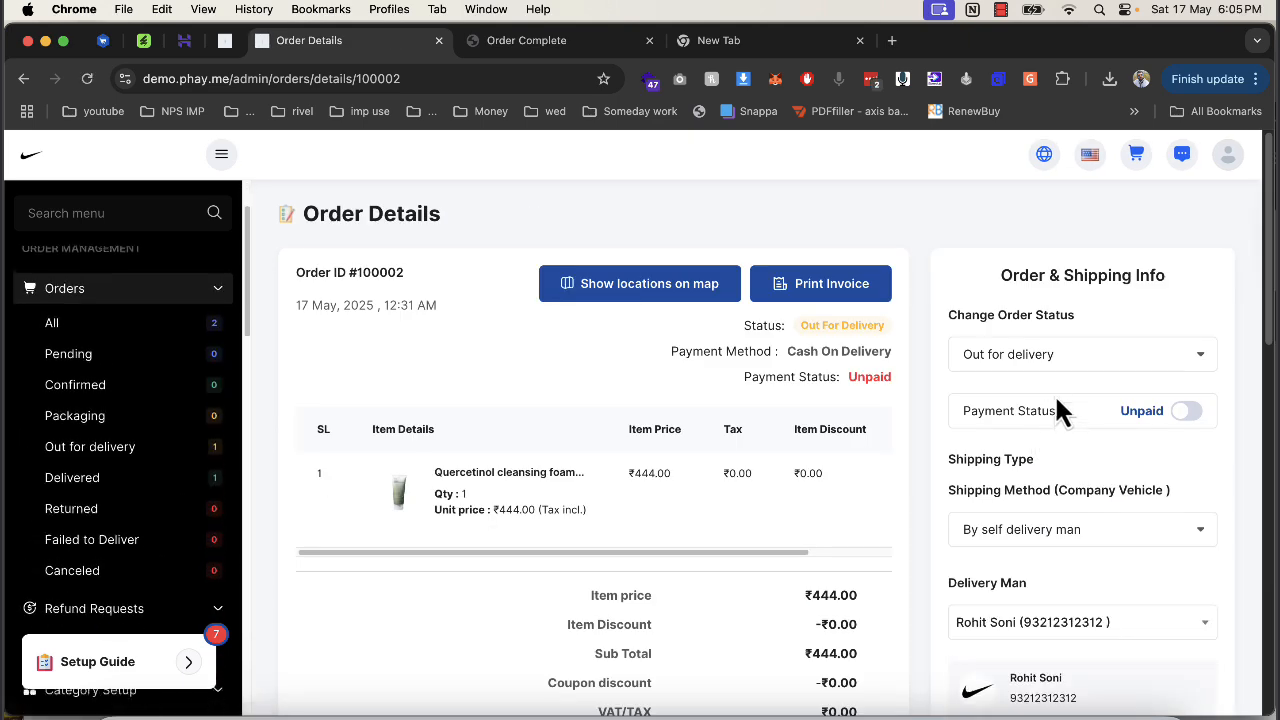
click(1050, 360)
click(1012, 376)
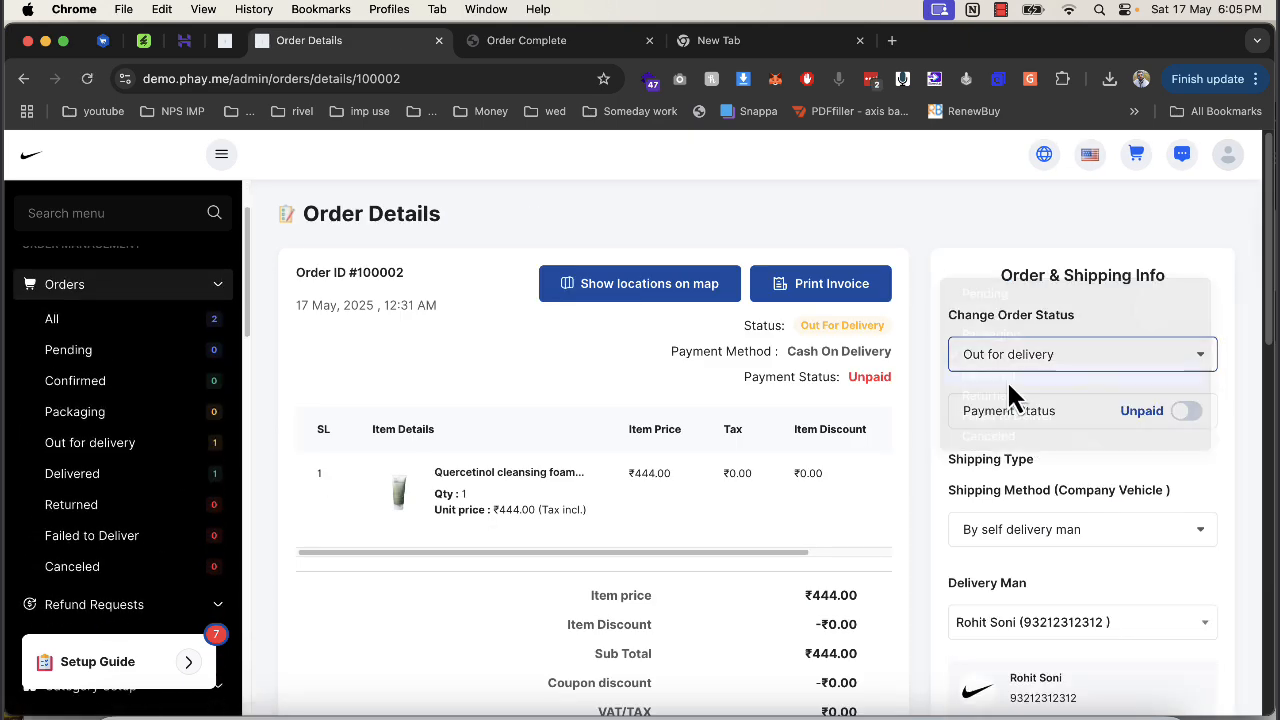
click(609, 512)
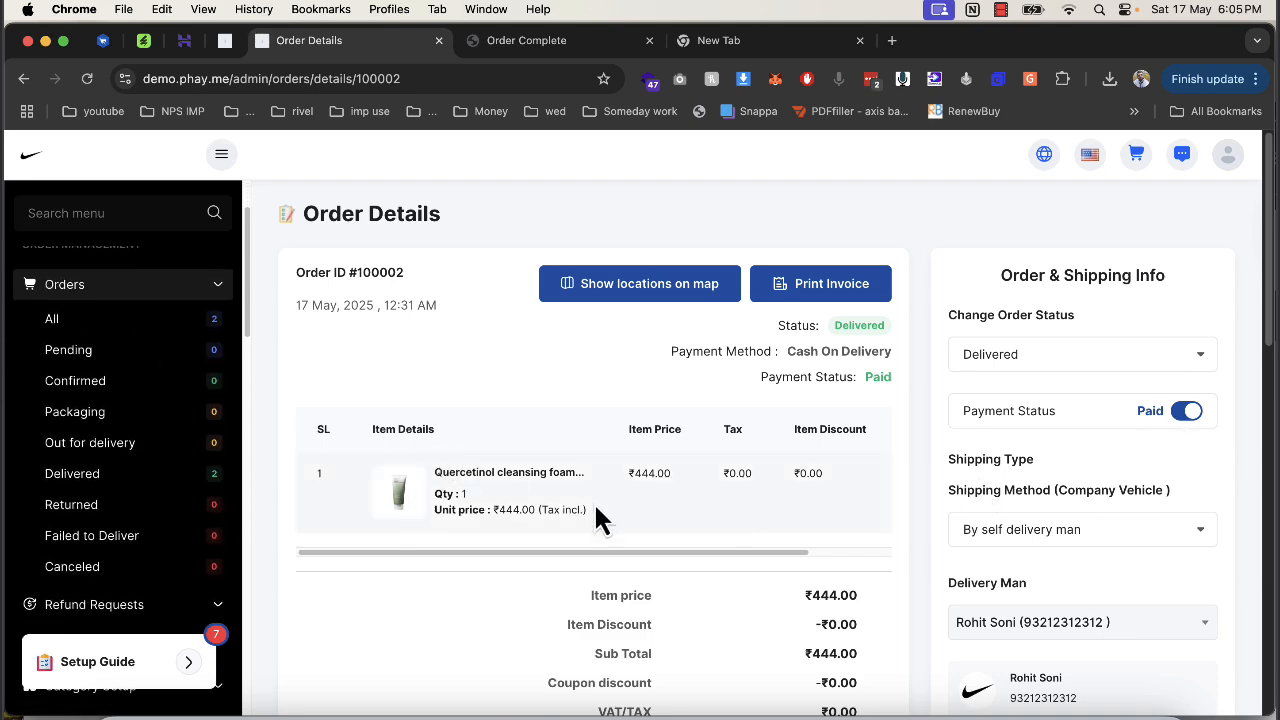
scroll(600, 520, down, 5)
scroll(160, 562, down, 10)
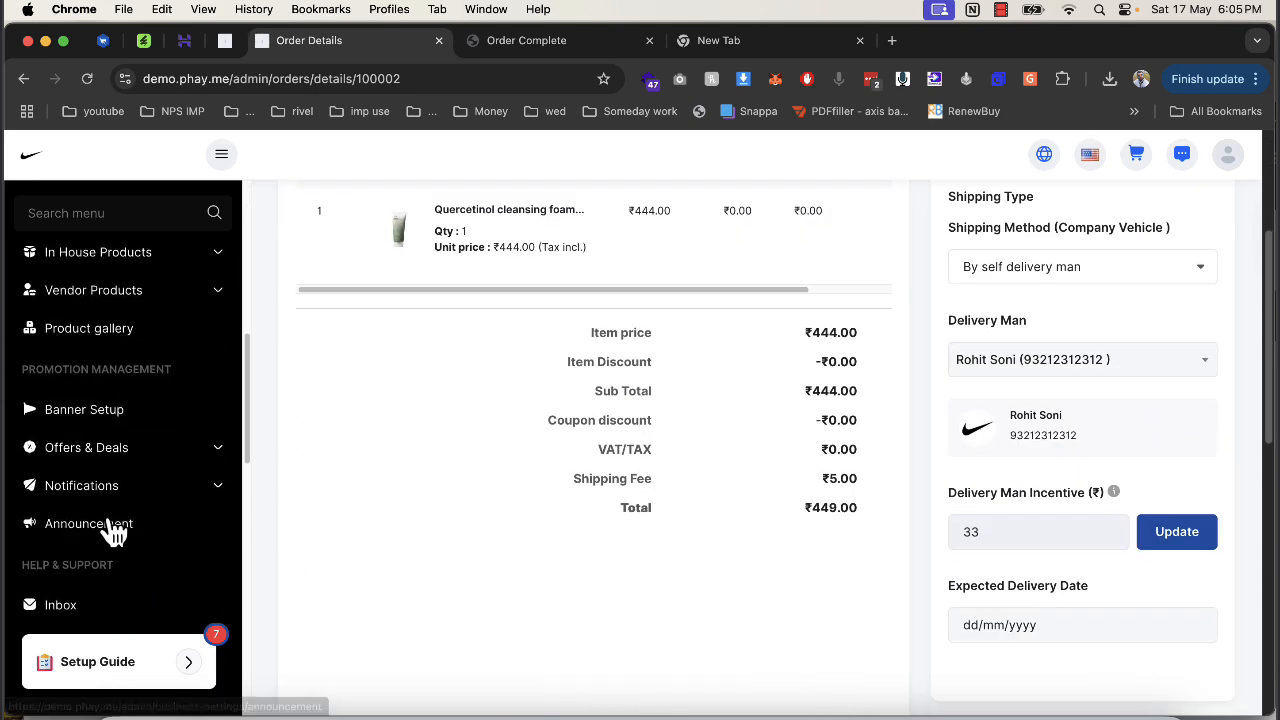
scroll(106, 480, down, 10)
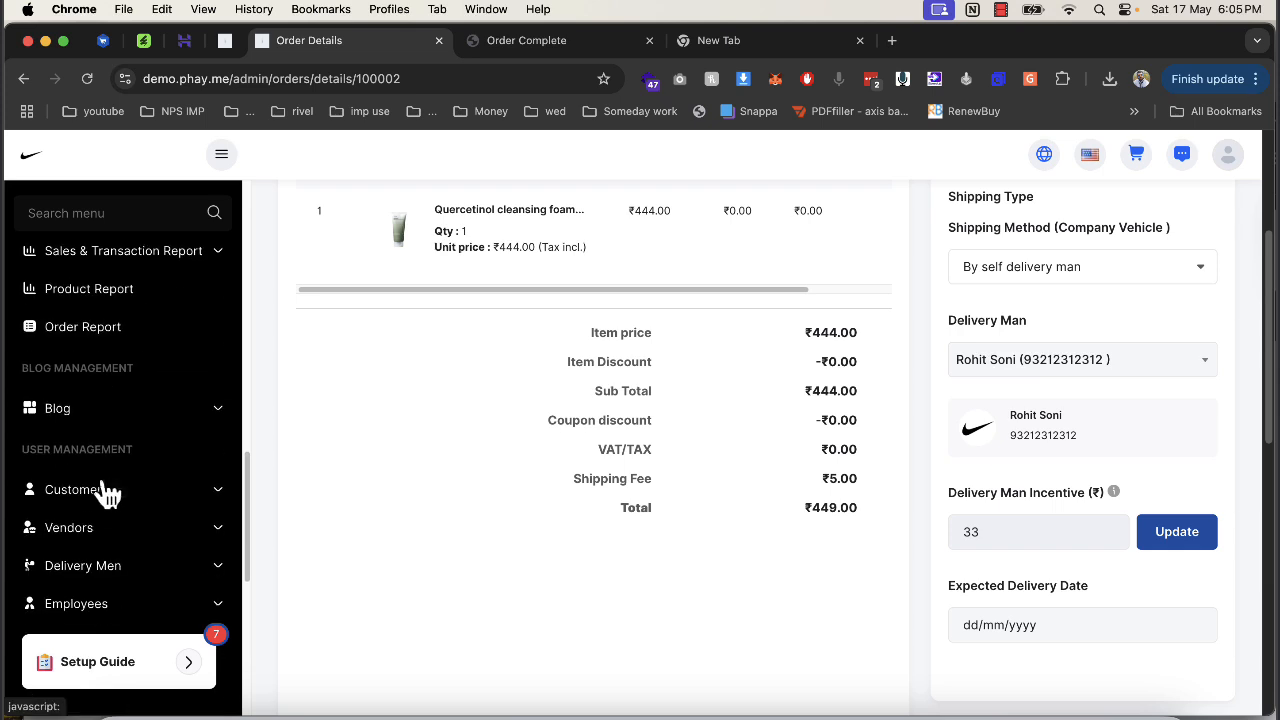
scroll(106, 490, down, 3)
click(103, 434)
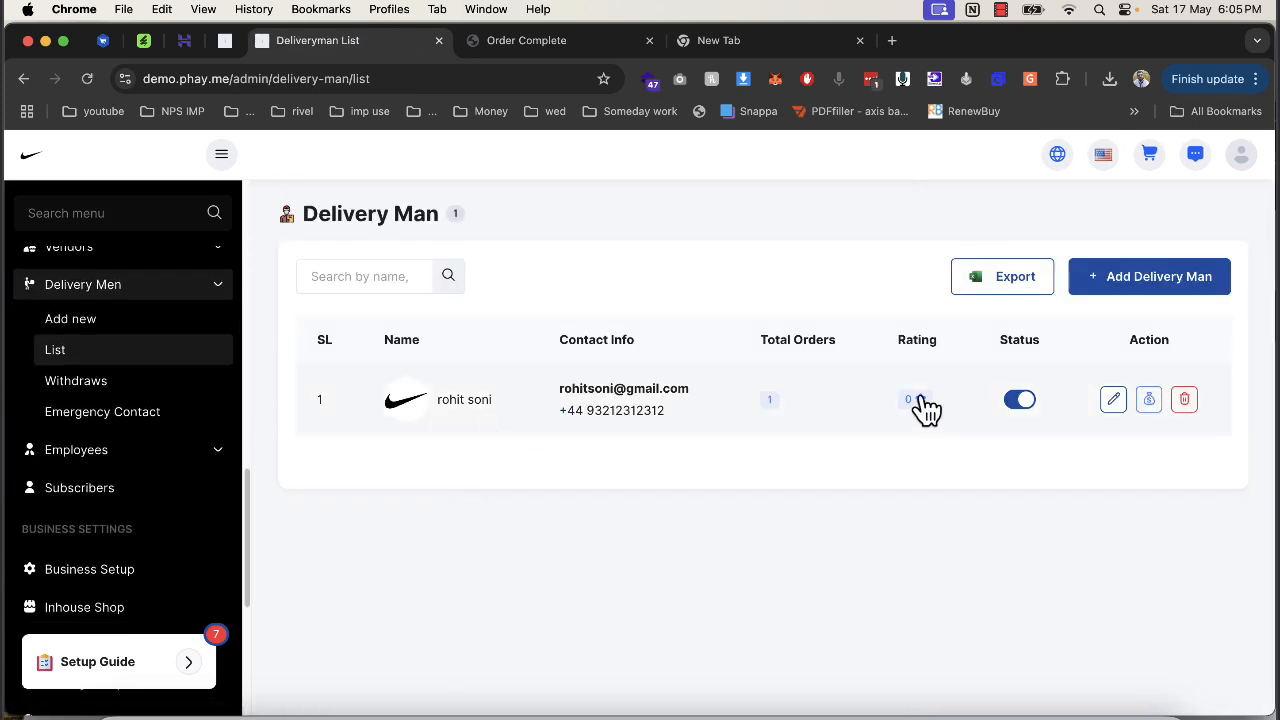
Dismiss the mail prompt, review the delivery man's wallet (₹449.00 in hand), and open Collect Cash.
click(590, 392)
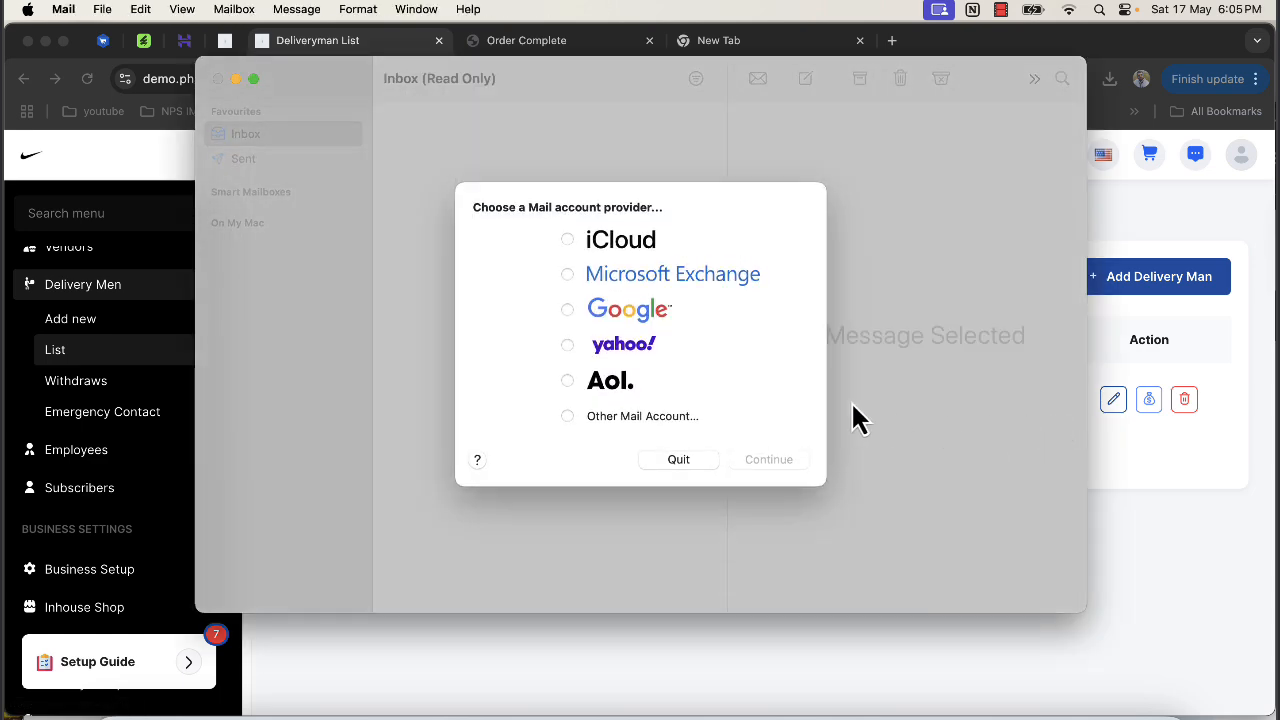
click(678, 459)
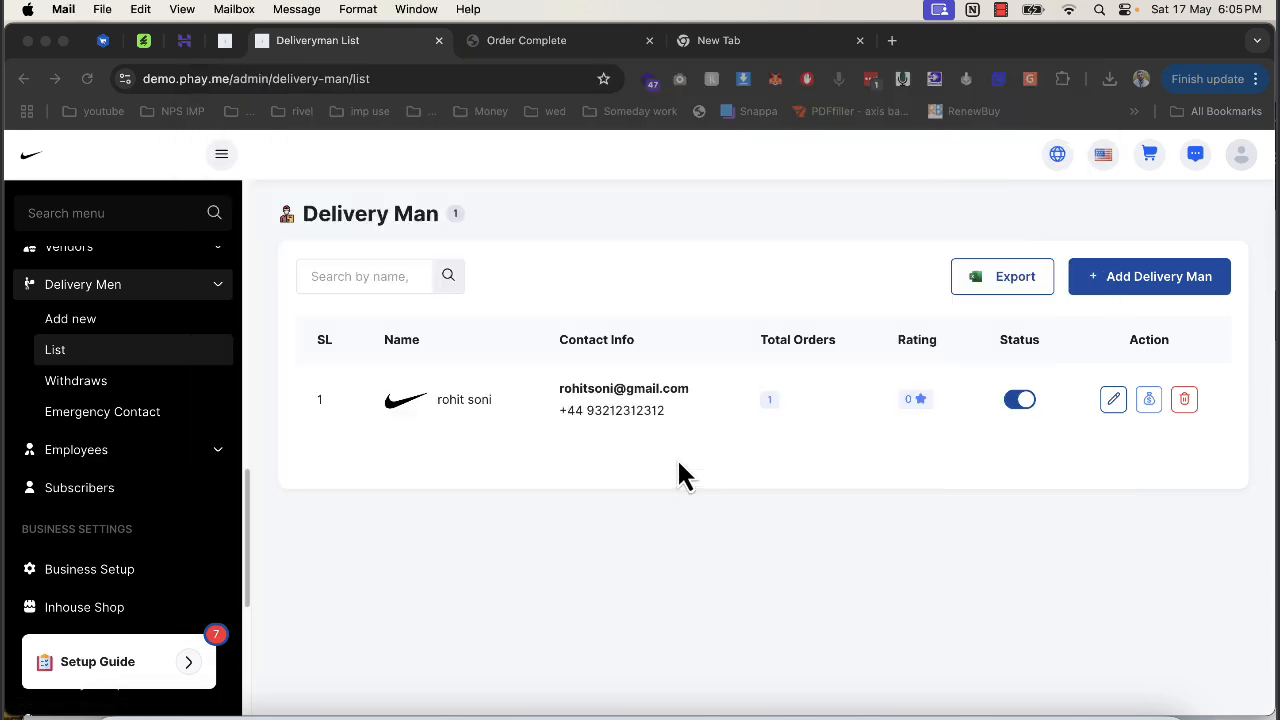
click(1146, 408)
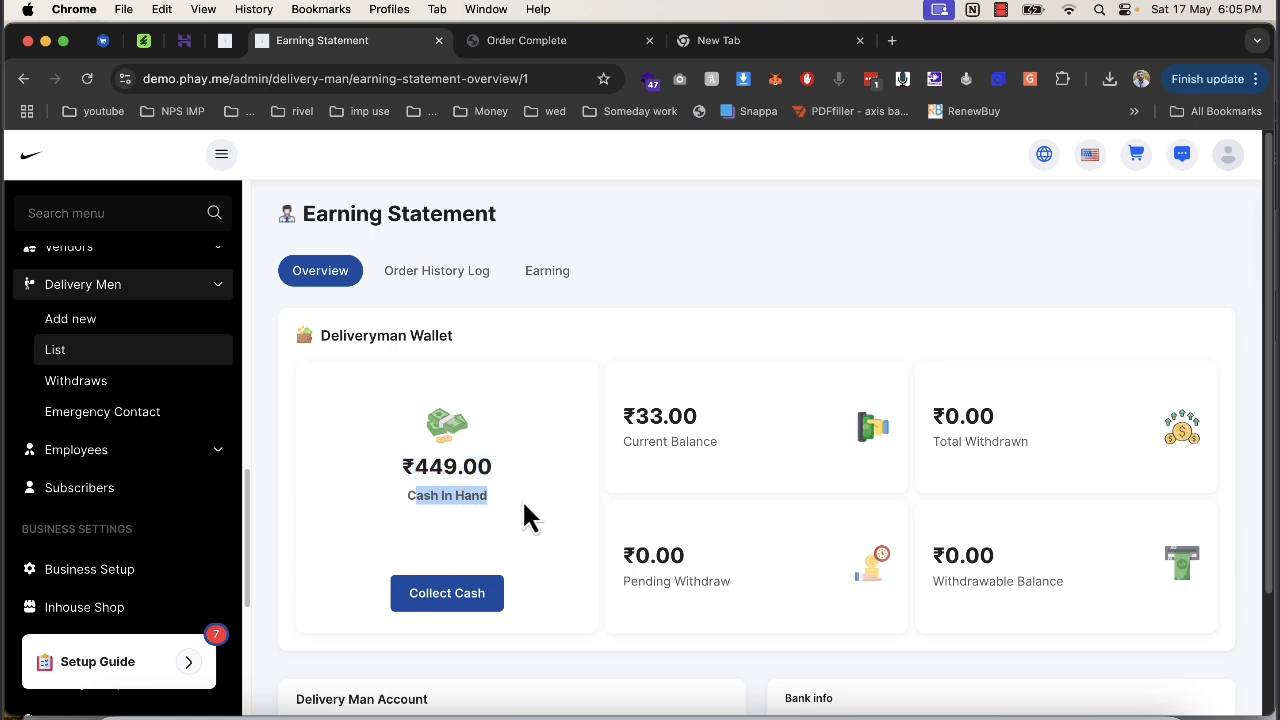
drag(623, 441, 697, 441)
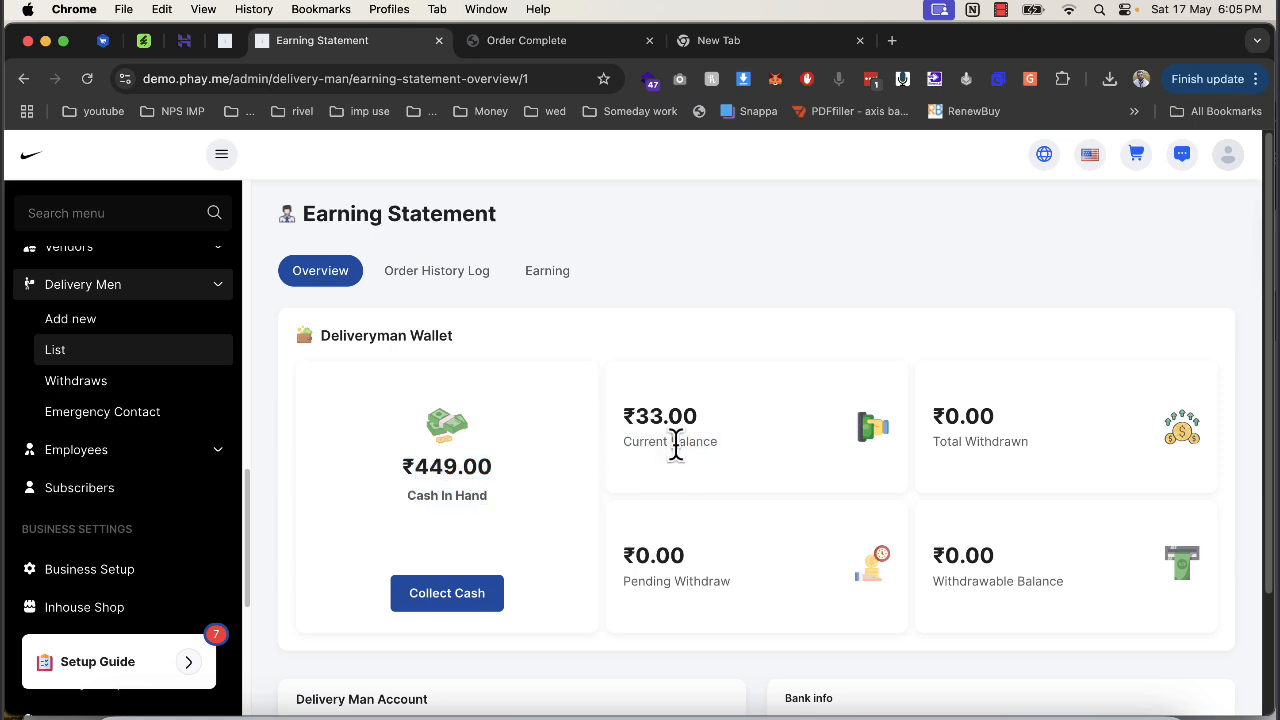
drag(400, 493, 531, 517)
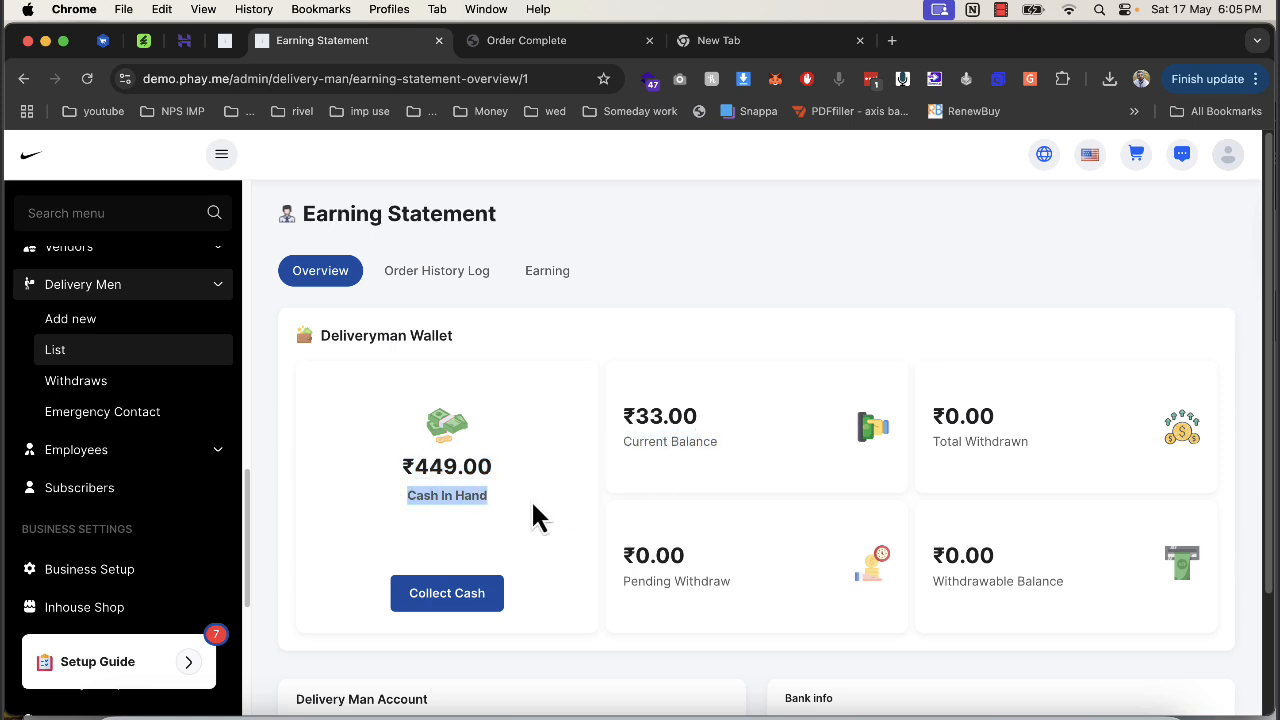
scroll(531, 517, down, 3)
click(478, 462)
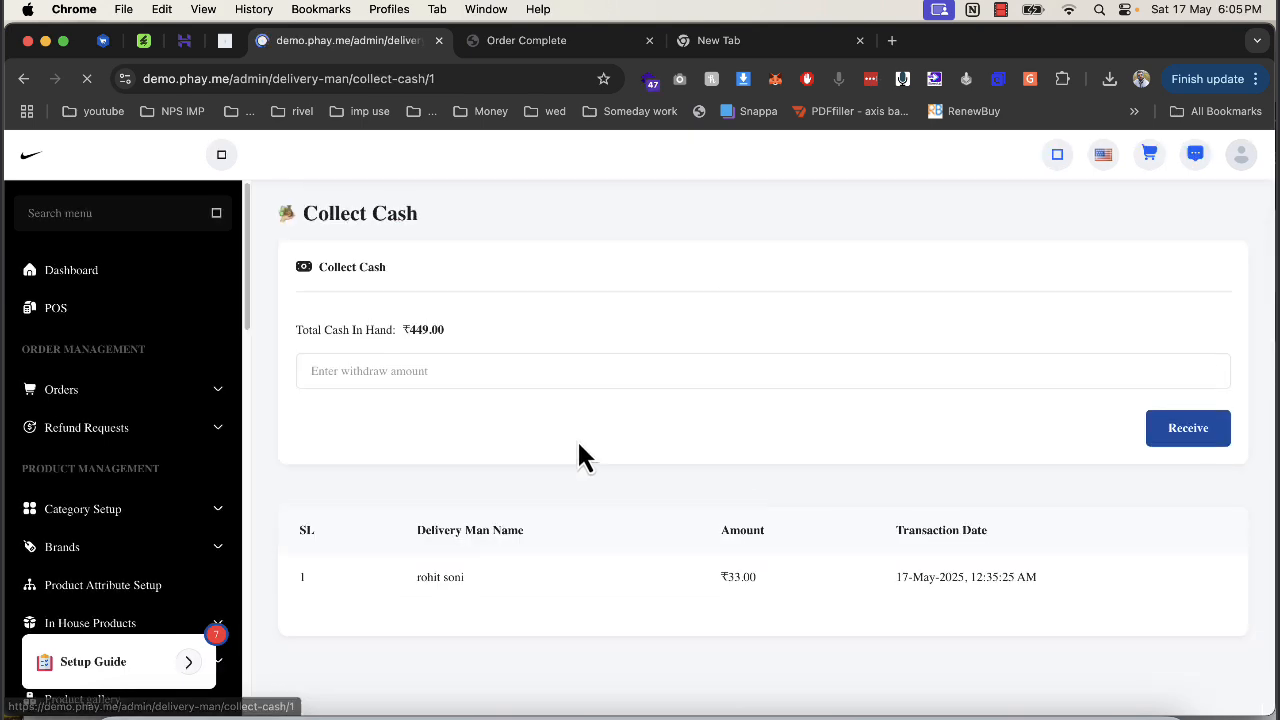
Receive the ₹449.00 cash from the delivery man, bringing his cash in hand to ₹0.00.
click(433, 370)
text(449)
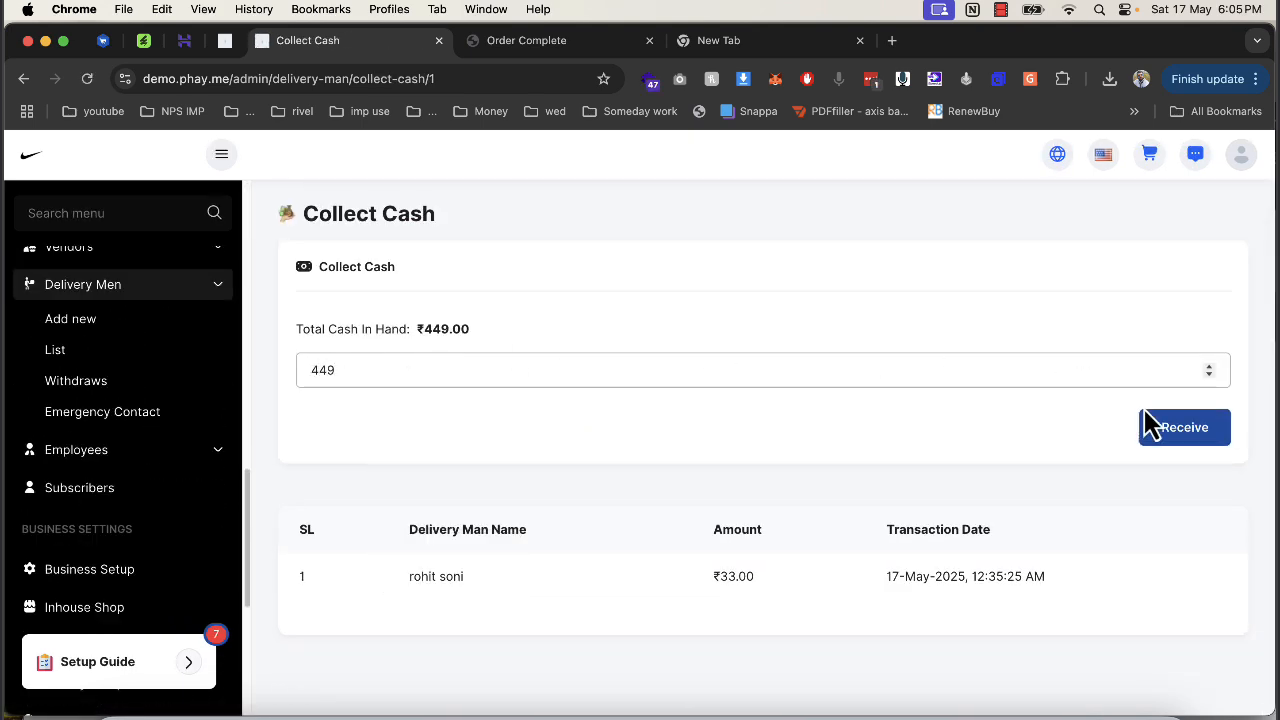
click(1150, 420)
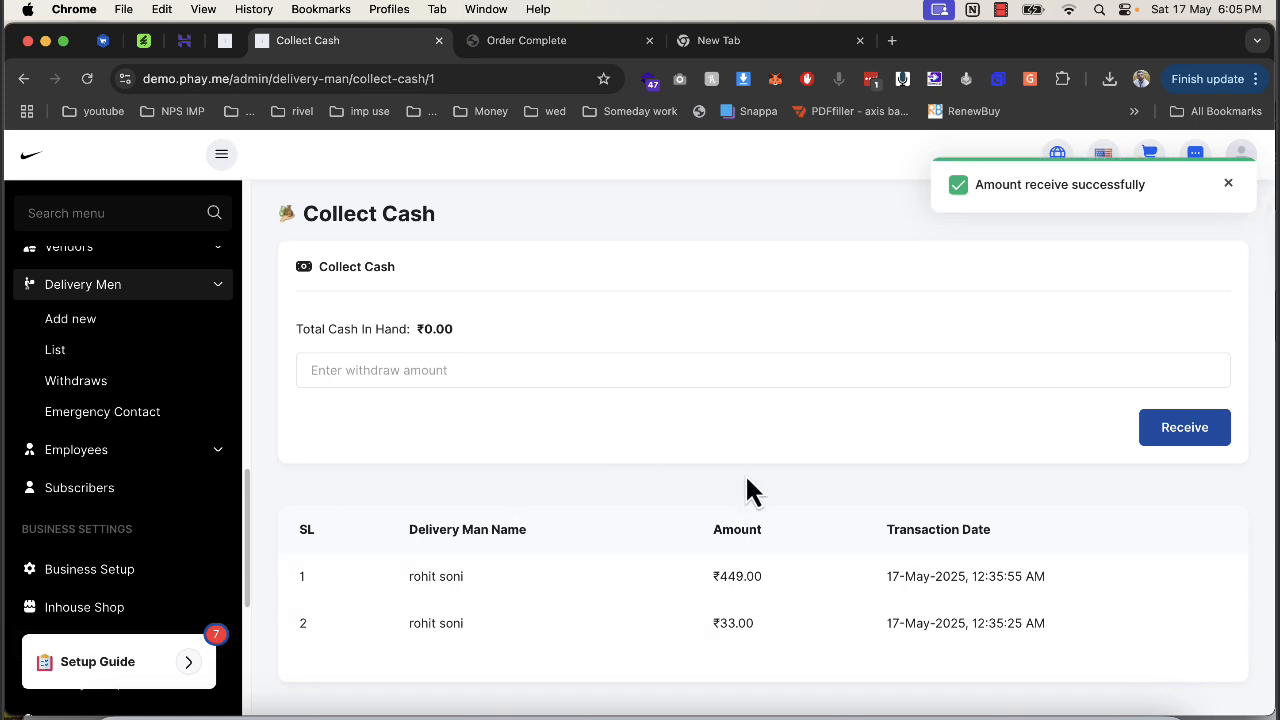
scroll(209, 543, down, 3)
scroll(149, 457, up, 5)
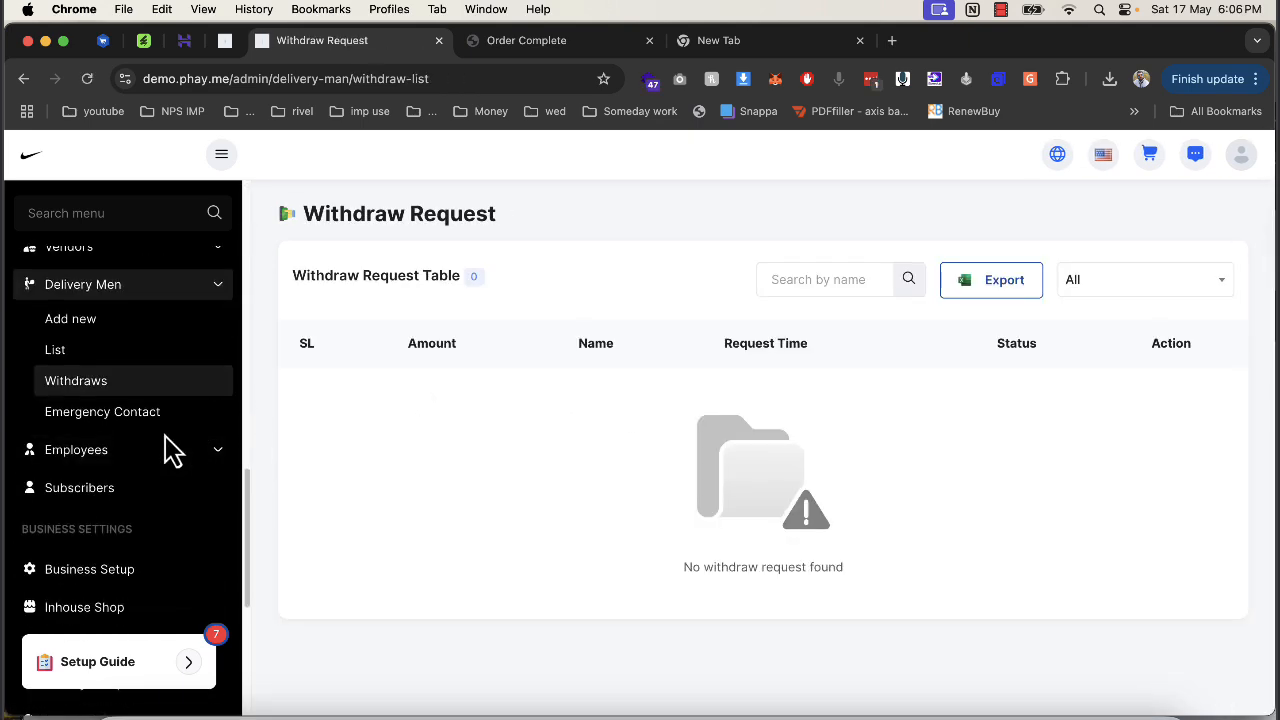
Open the Inhouse Shop settings under Business Setup to view demoecom Shop's status.
click(126, 572)
scroll(165, 473, down, 5)
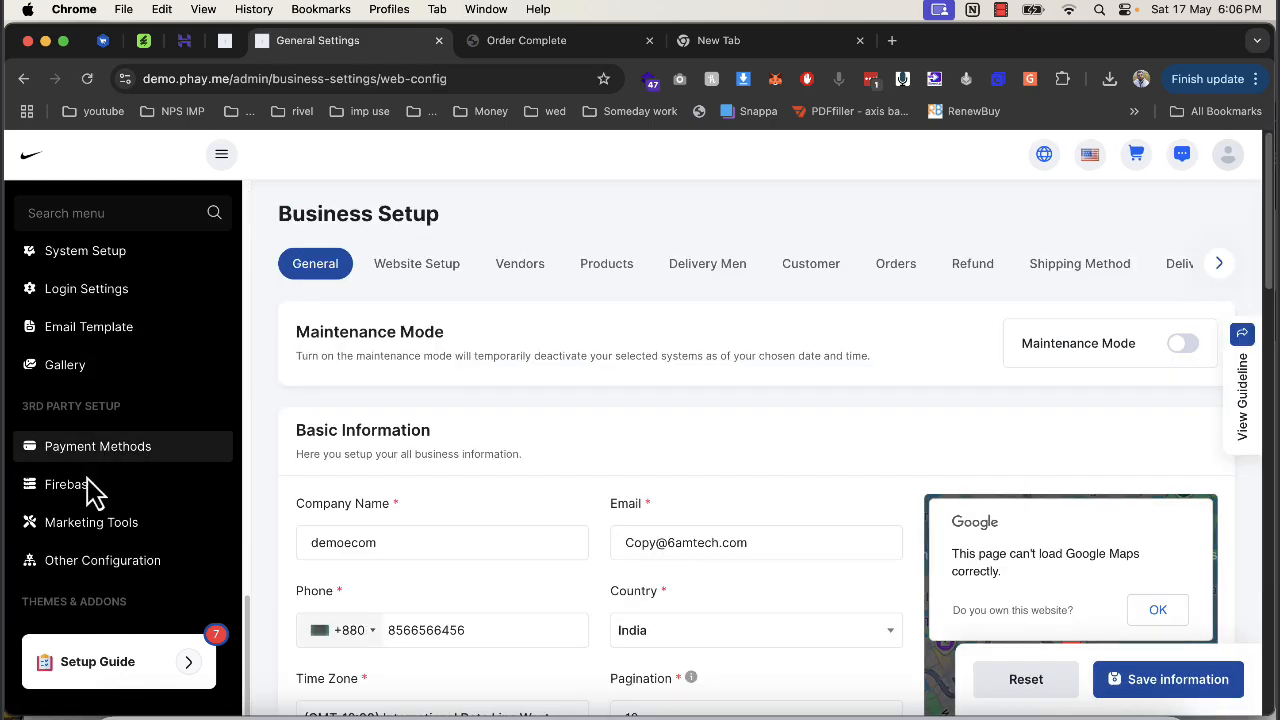
scroll(95, 488, up, 3)
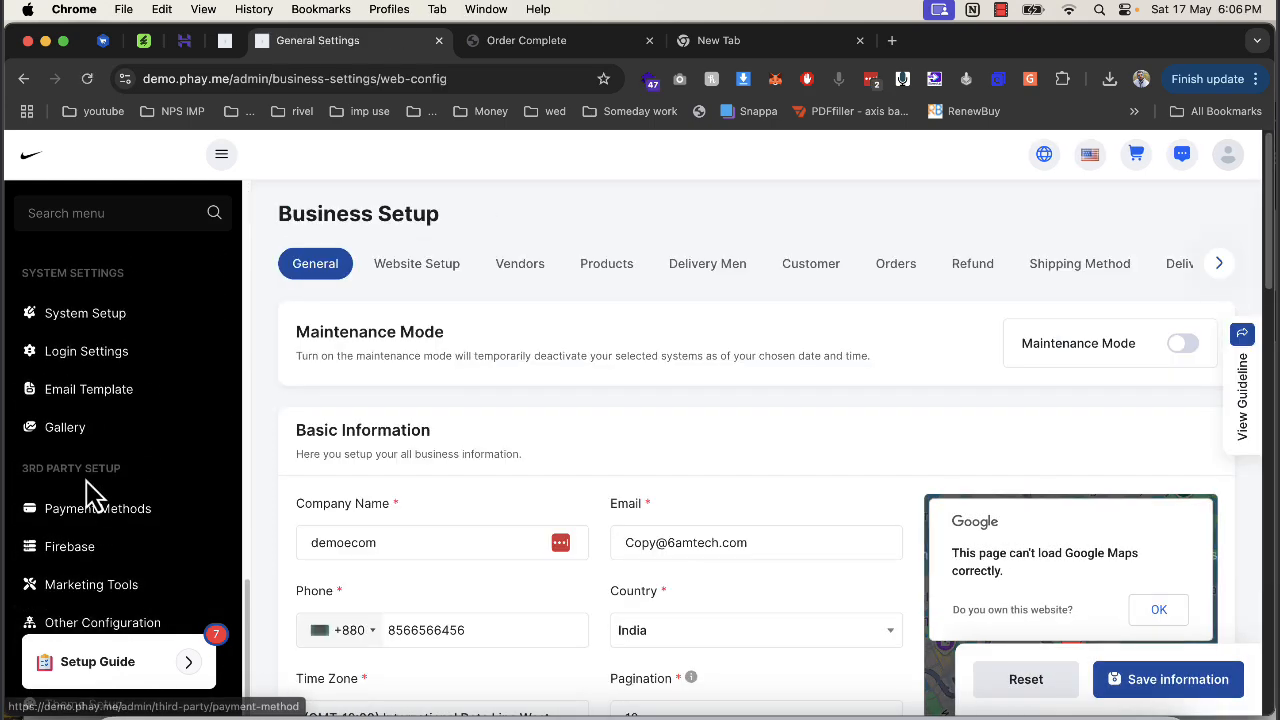
scroll(107, 487, up, 4)
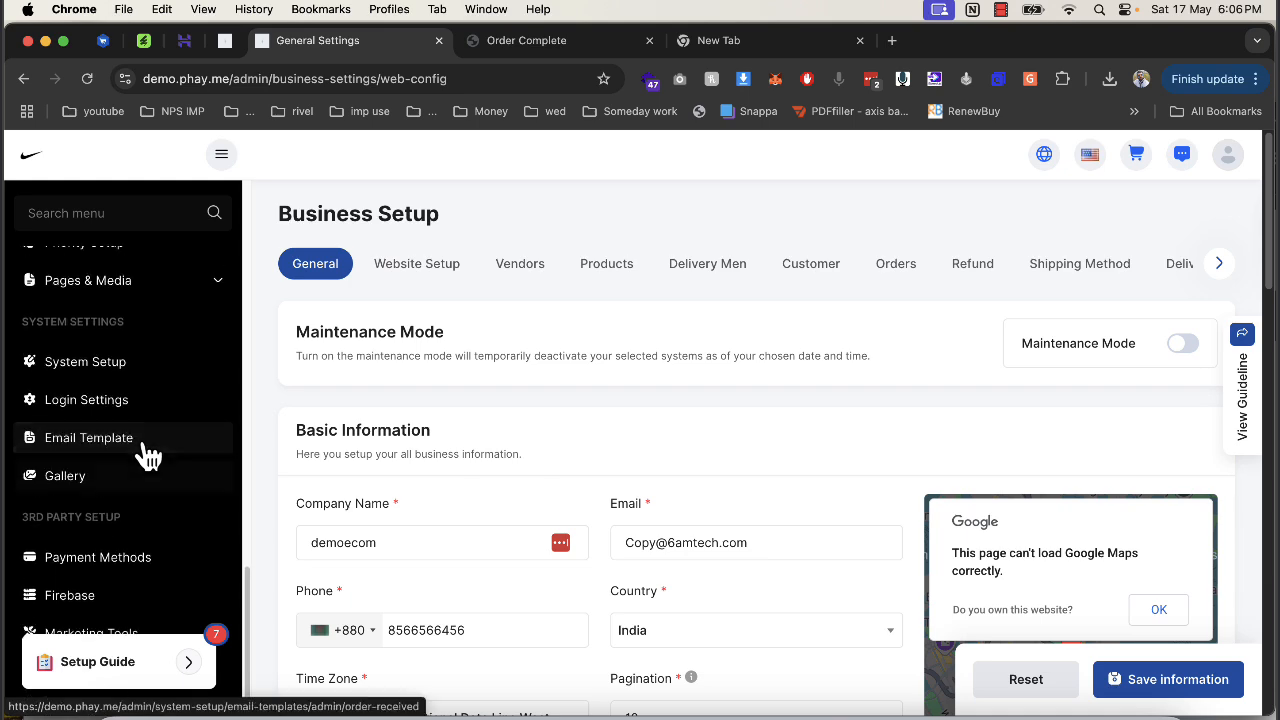
click(116, 368)
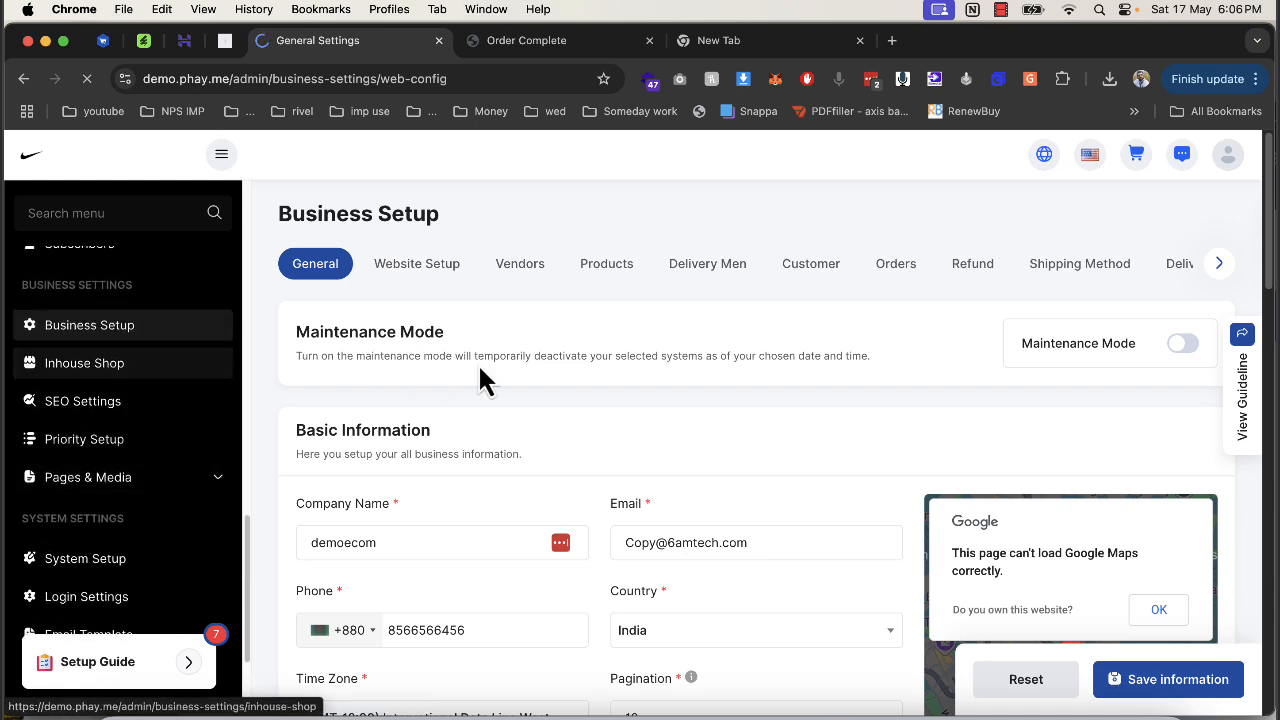
scroll(617, 490, down, 2)
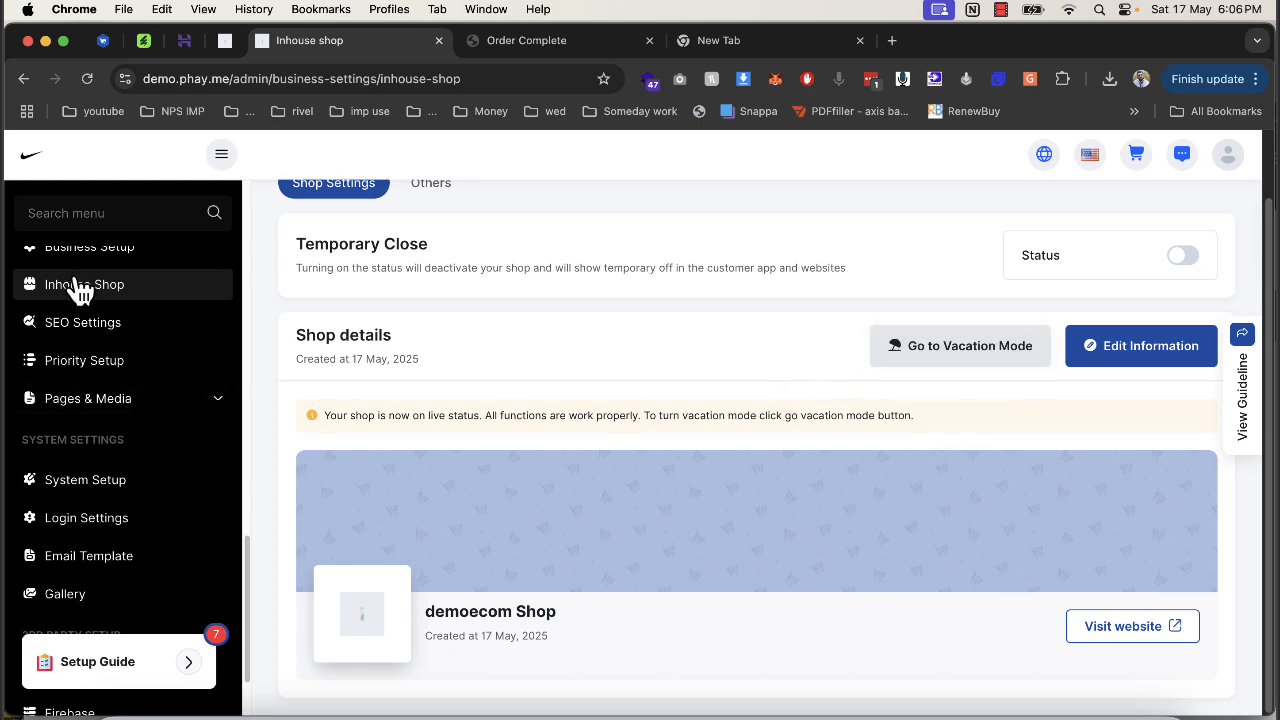
Review the SEO Settings page and its Robots.txt editor.
click(128, 328)
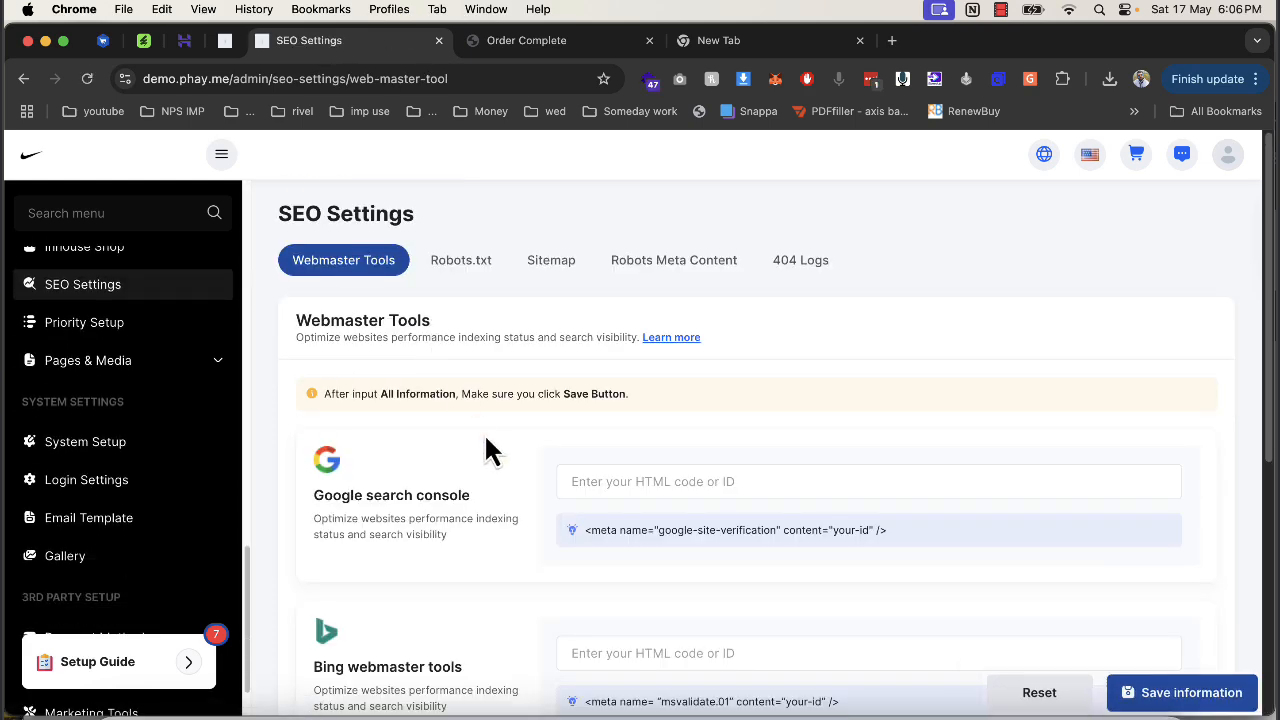
scroll(486, 450, down, 2)
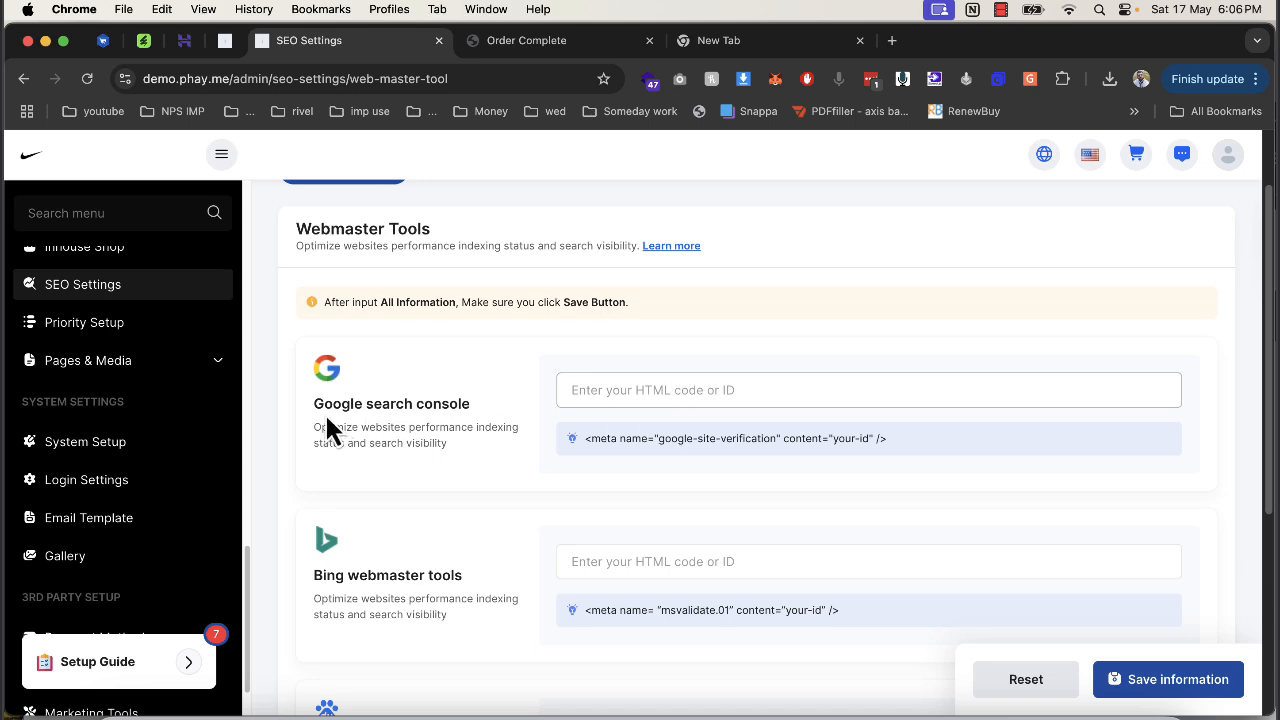
drag(327, 418, 485, 411)
scroll(404, 525, down, 3)
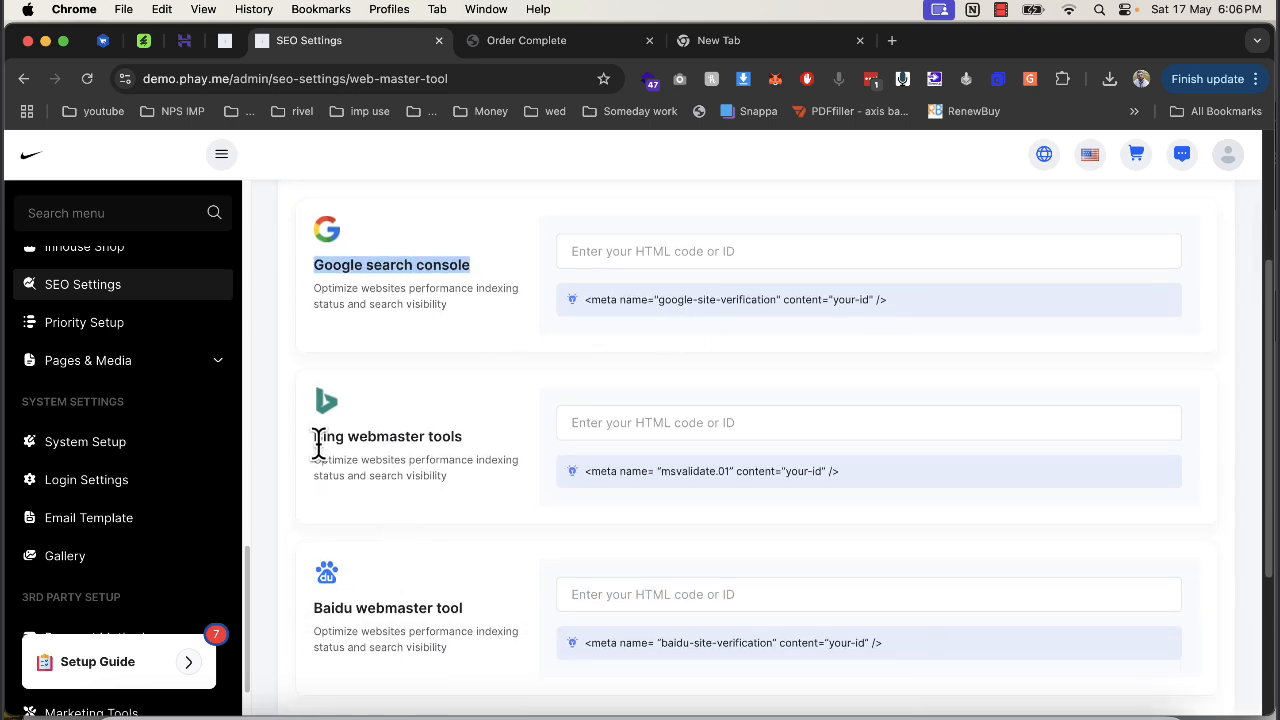
scroll(380, 437, down, 4)
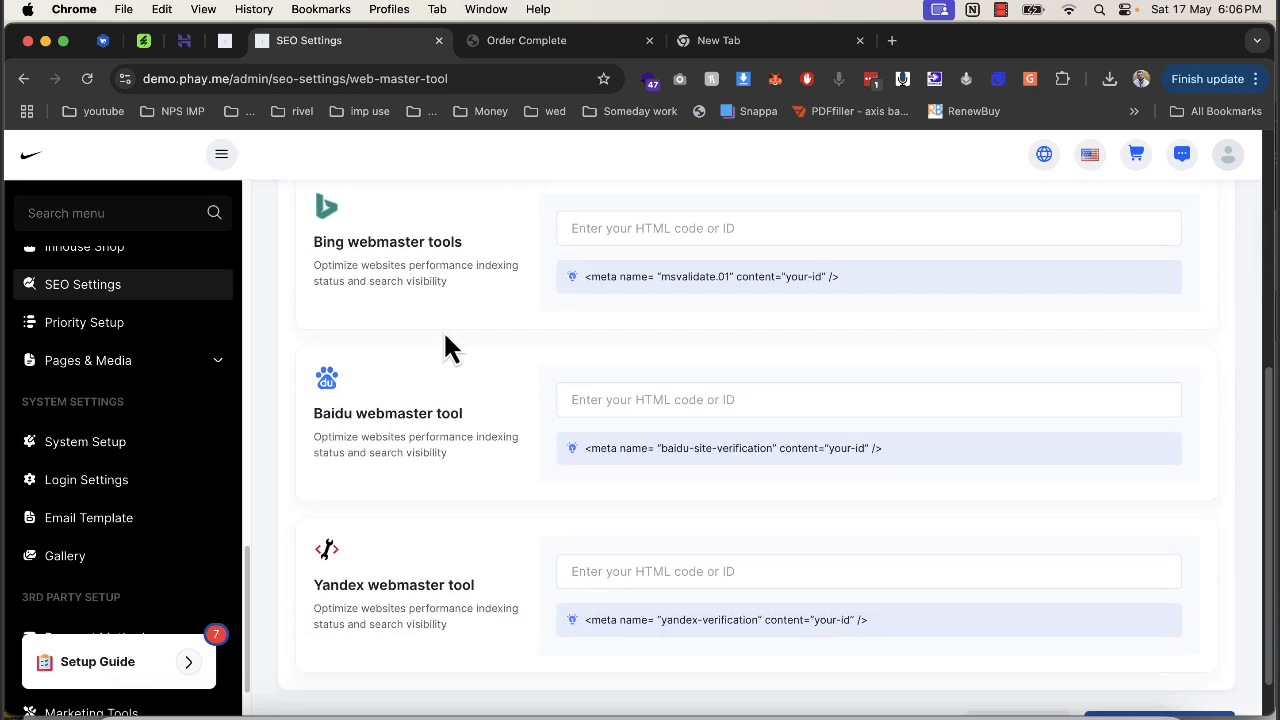
scroll(443, 343, up, 2)
scroll(449, 395, up, 6)
click(449, 288)
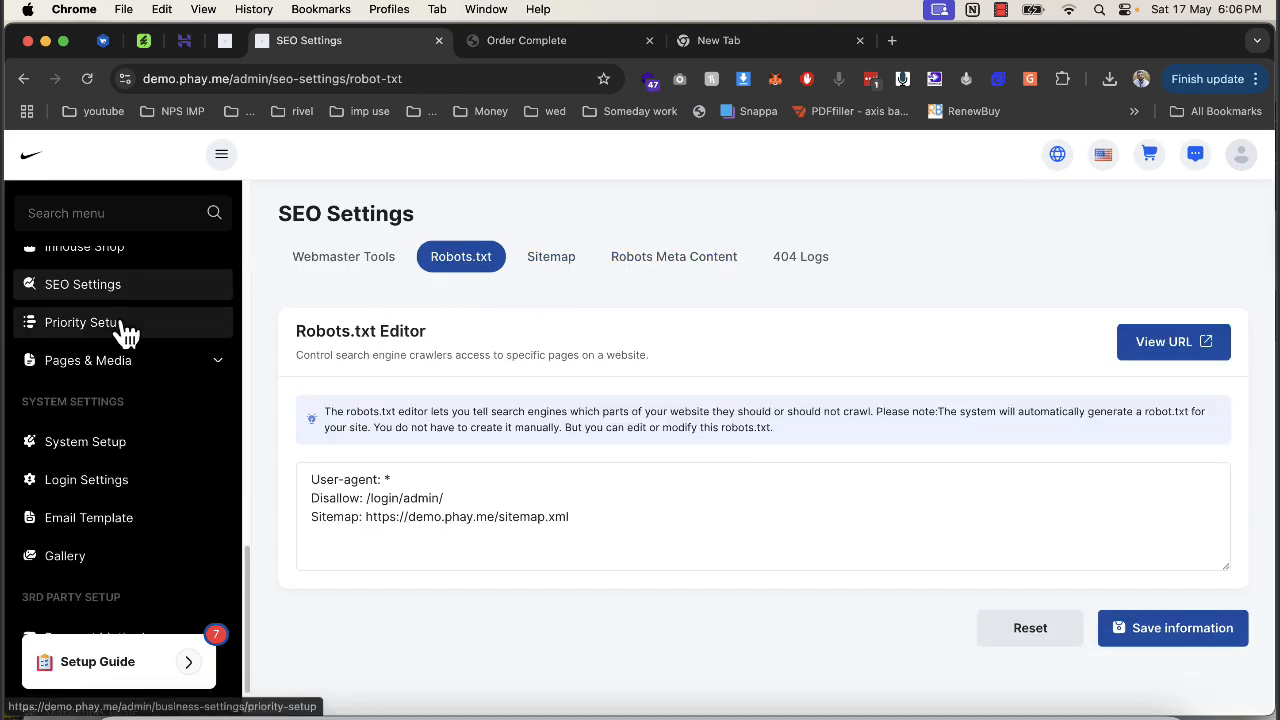
Show the Social Media Links page: facebook, instagram, pinterest, google-plus and linkedin, all enabled.
scroll(480, 386, down, 3)
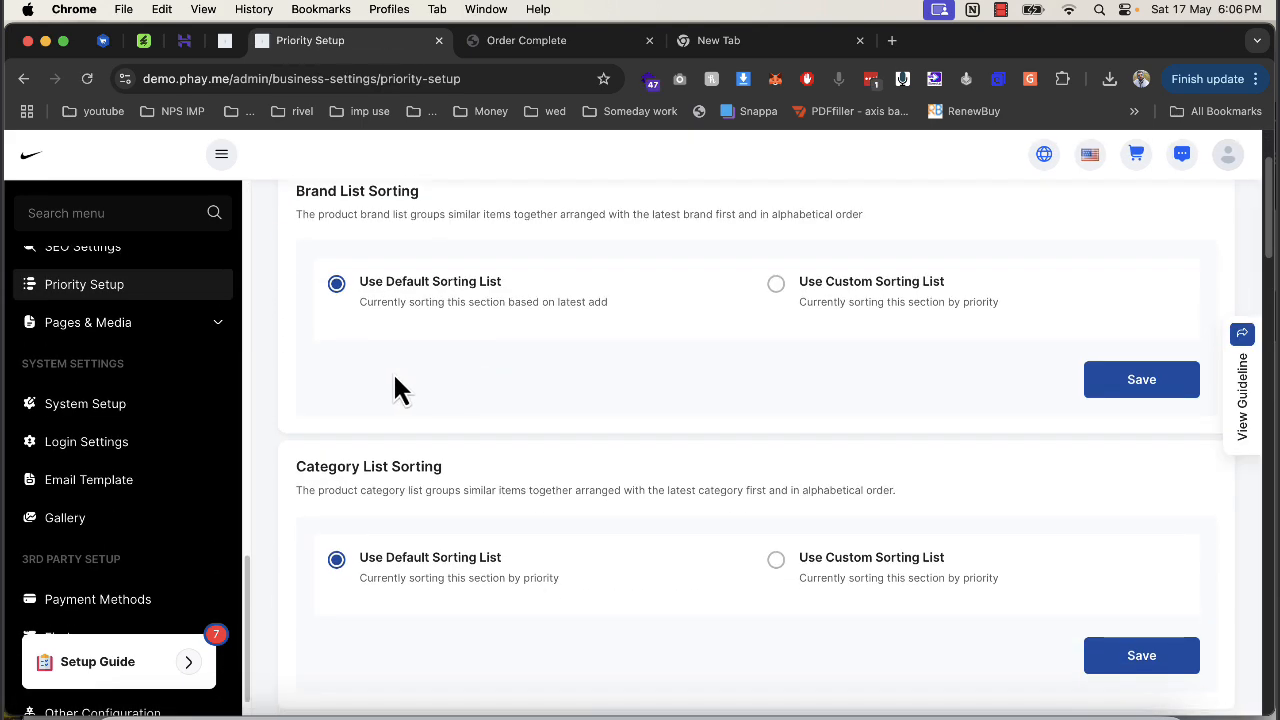
click(128, 330)
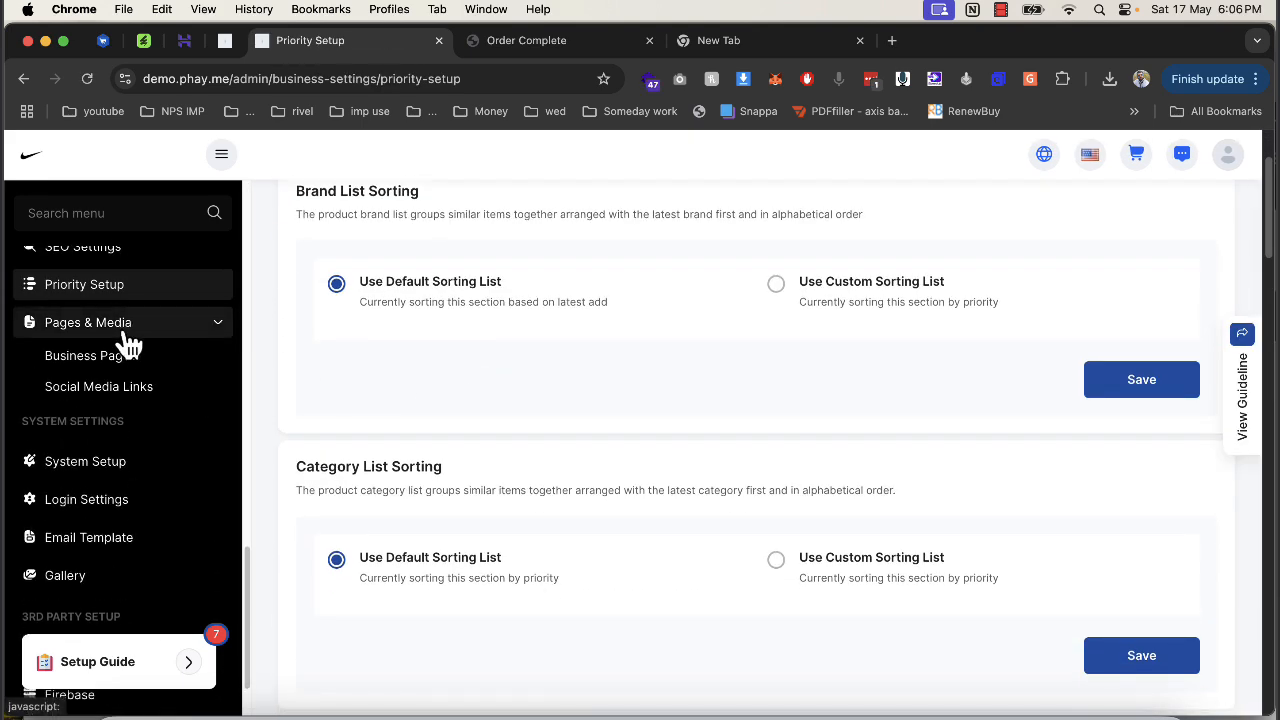
click(145, 390)
scroll(560, 420, down, 5)
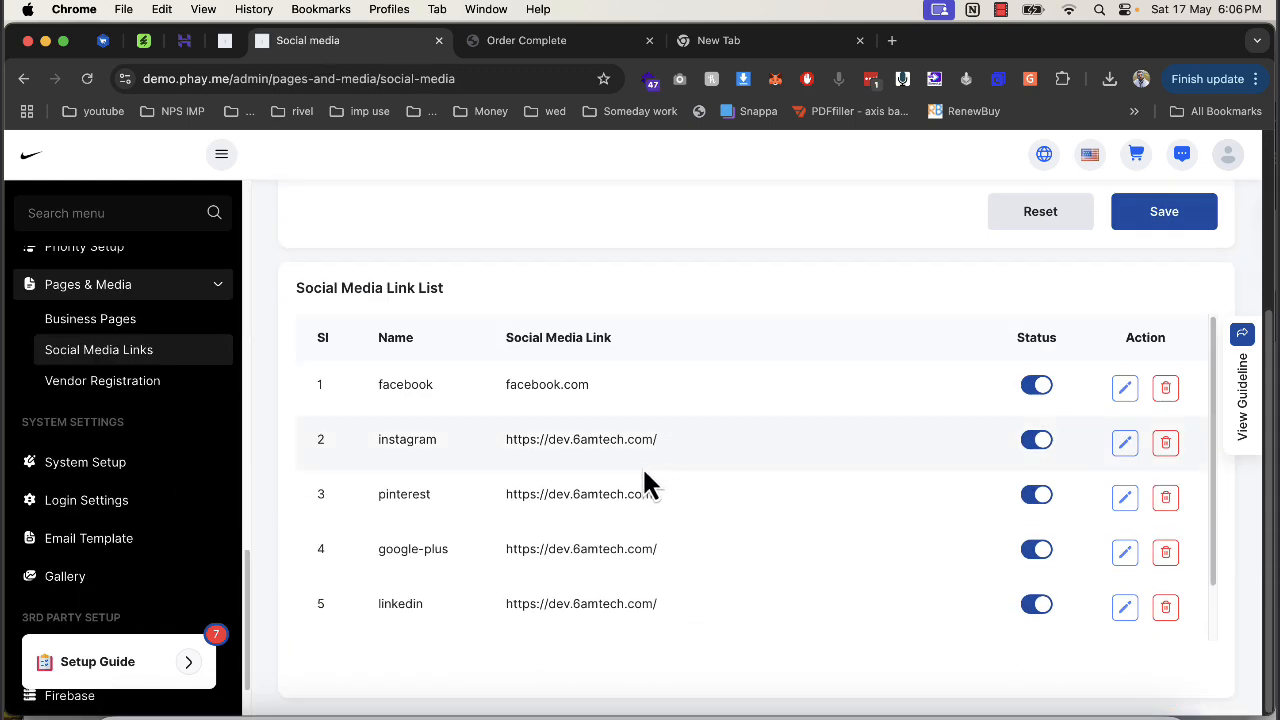
click(526, 42)
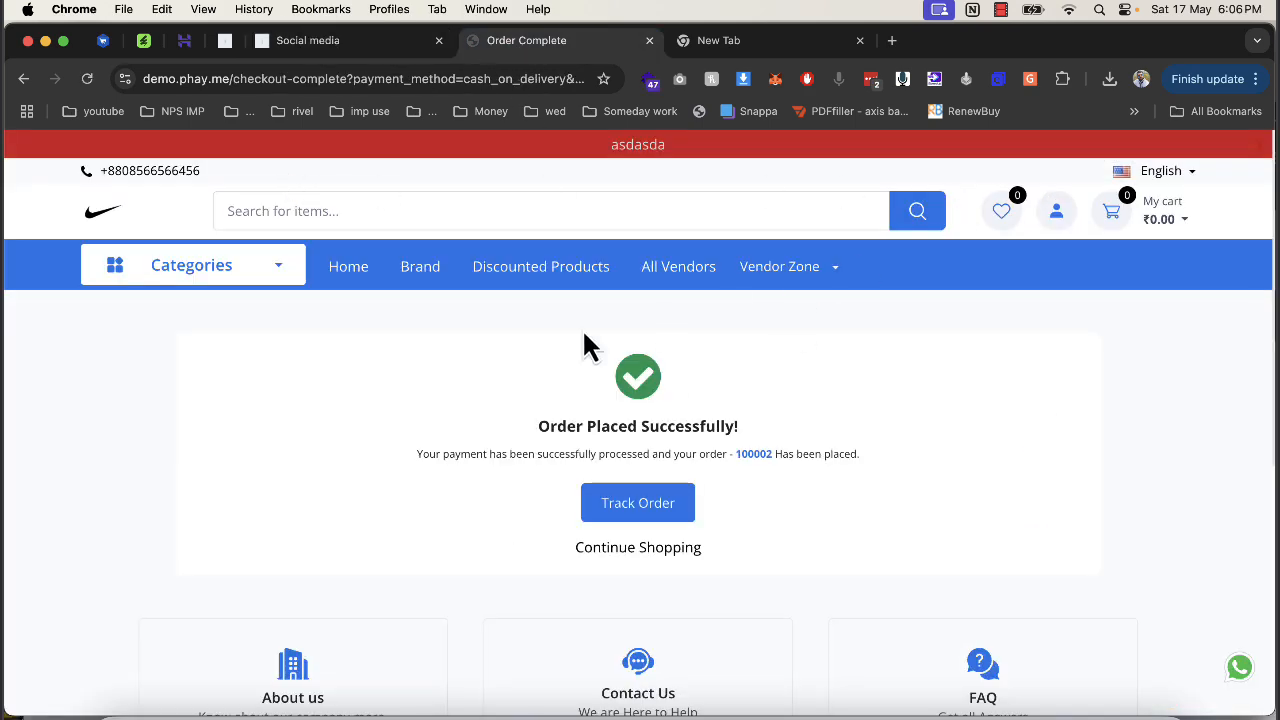
scroll(623, 437, down, 5)
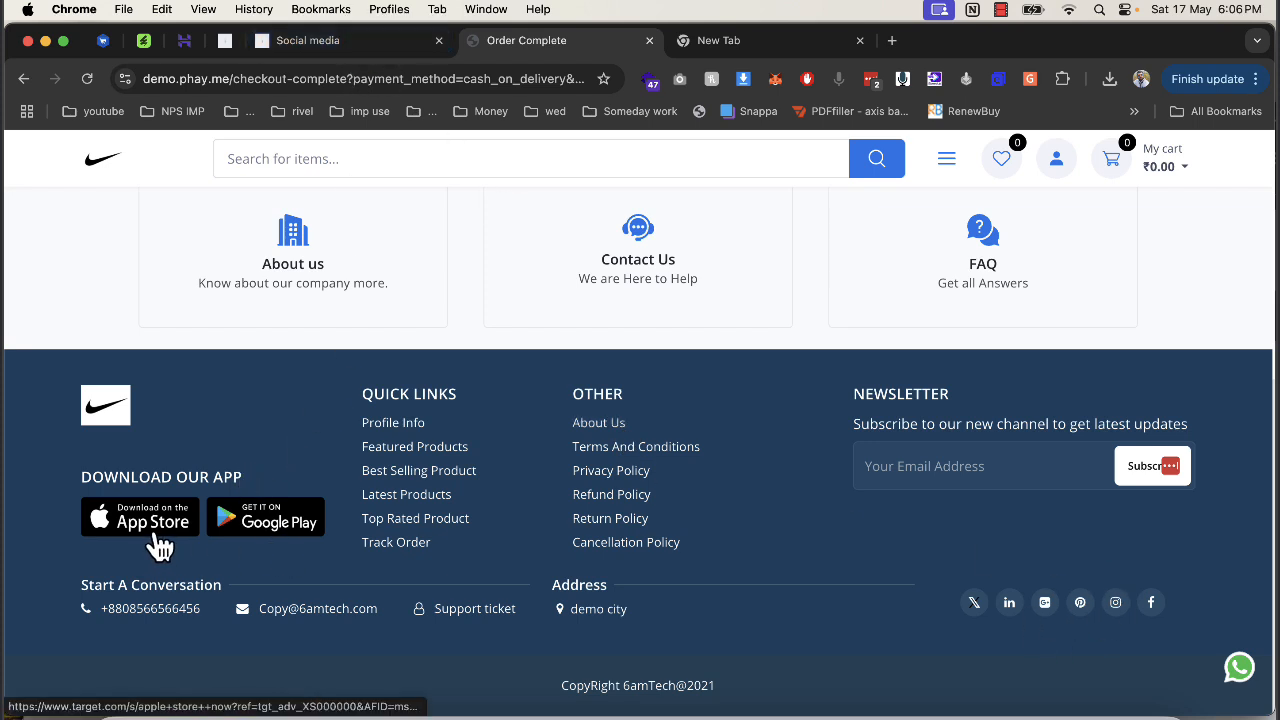
click(300, 42)
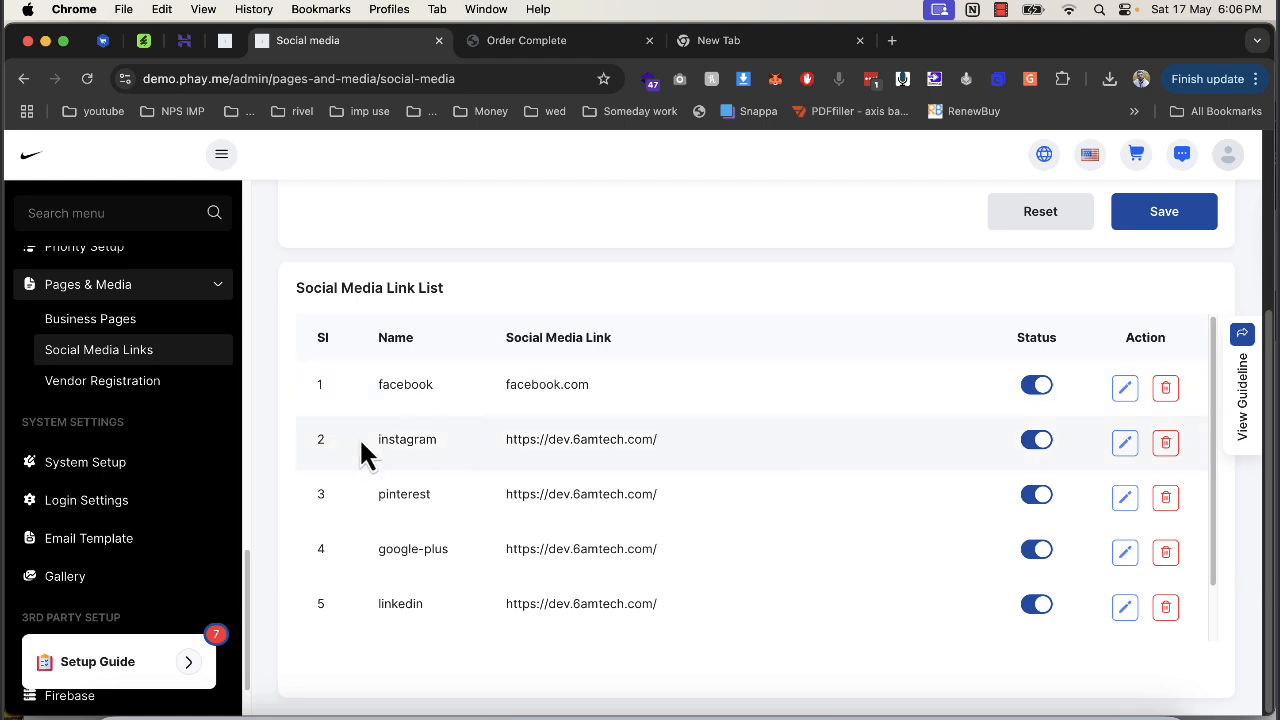
Look through Vendor Registration's Why Sell With Us, Business Process and Download App sections.
click(115, 384)
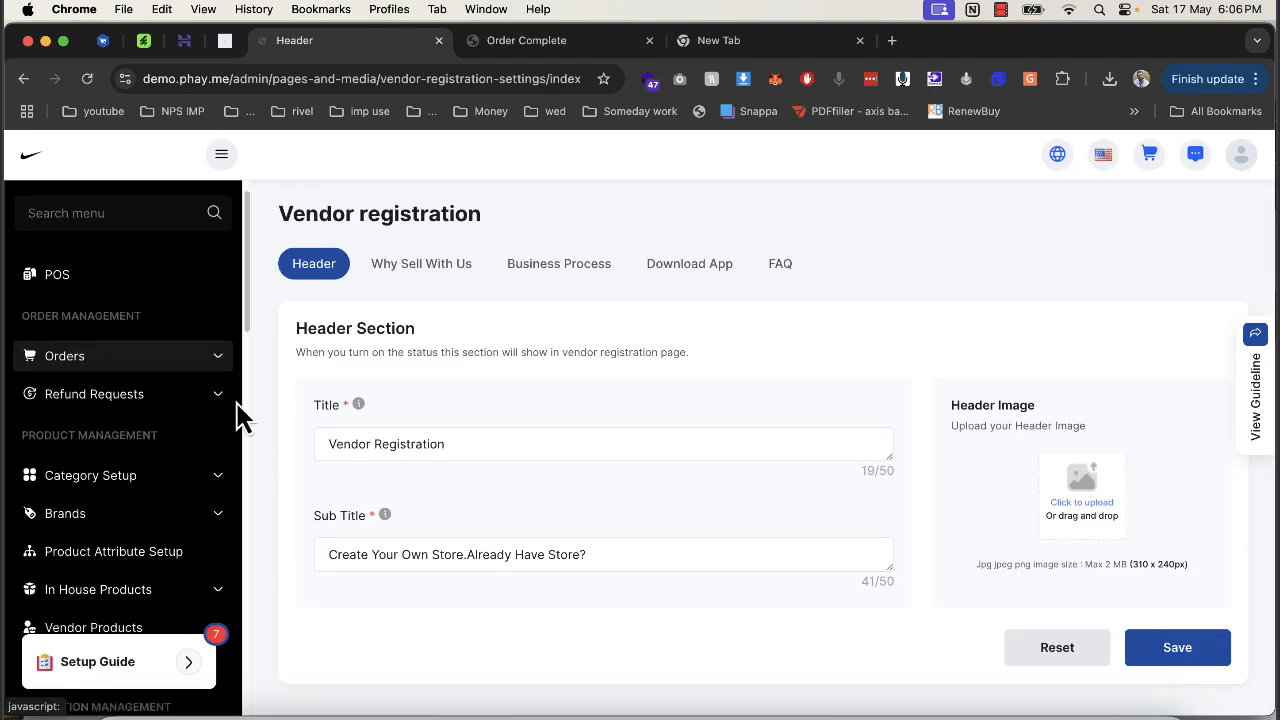
click(398, 270)
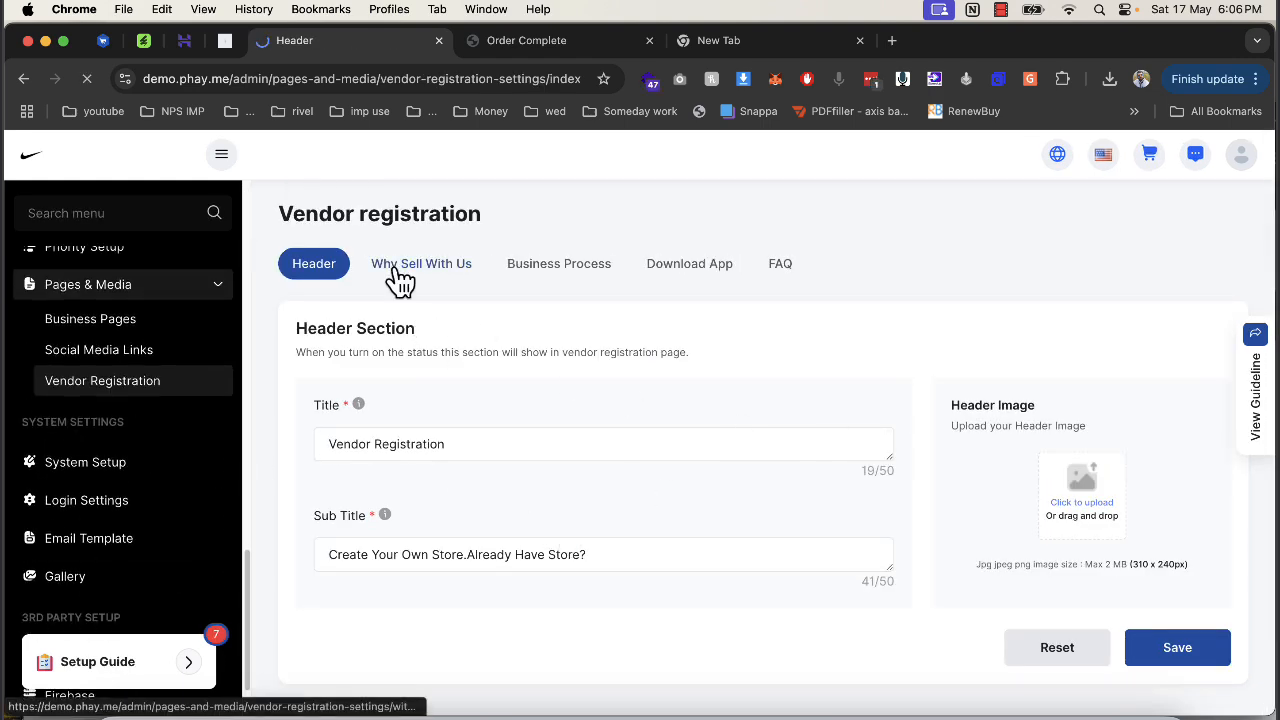
click(532, 276)
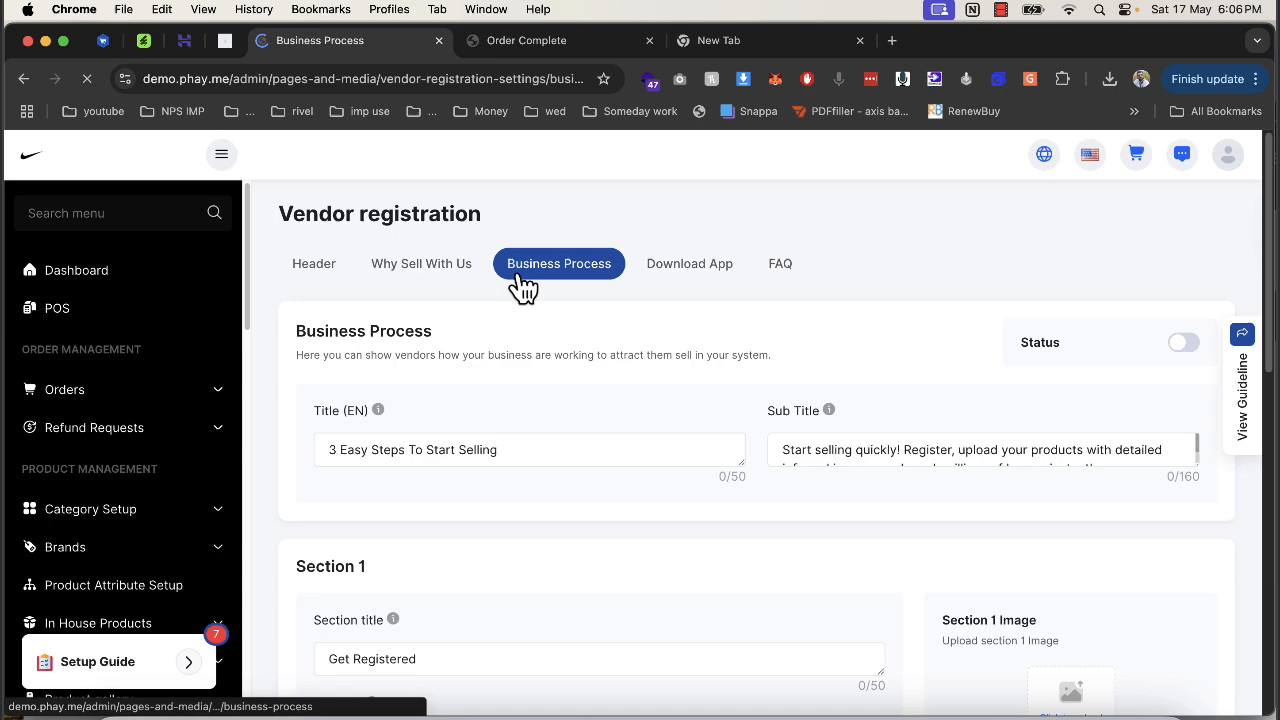
click(688, 270)
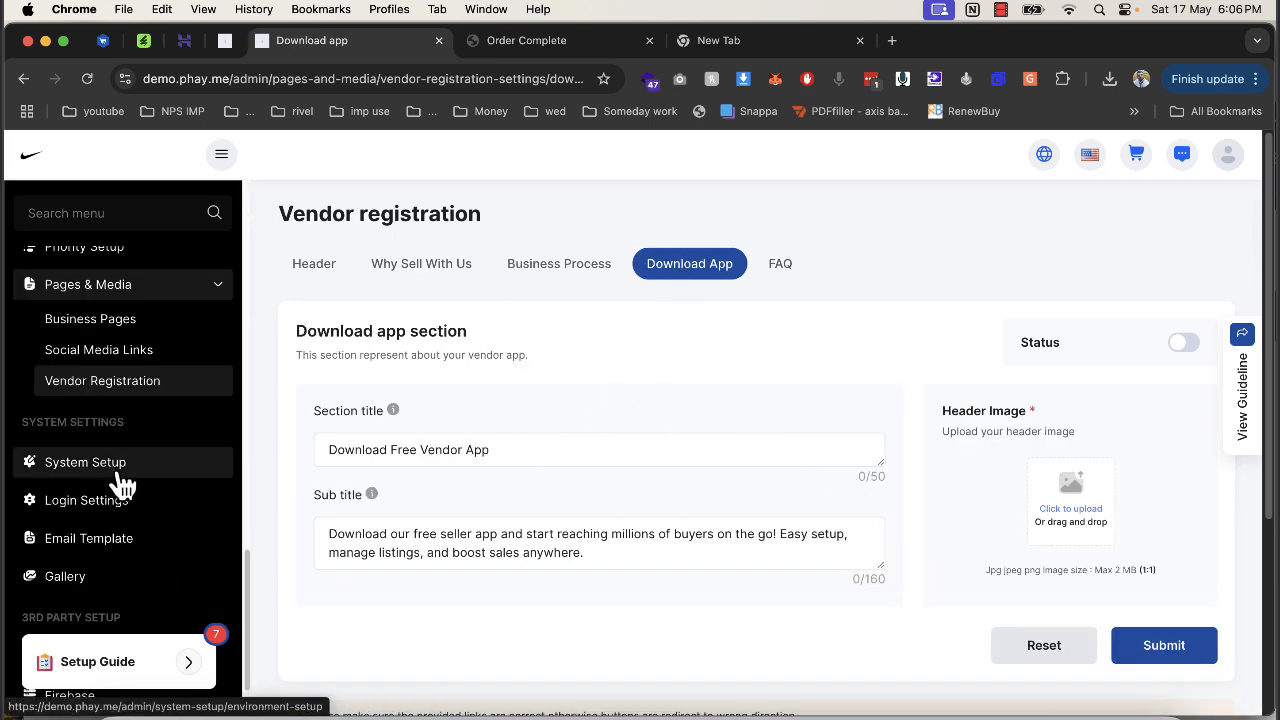
Review the customer, vendor and delivery man app version controls, each at minimum 14.1.
scroll(451, 445, down, 3)
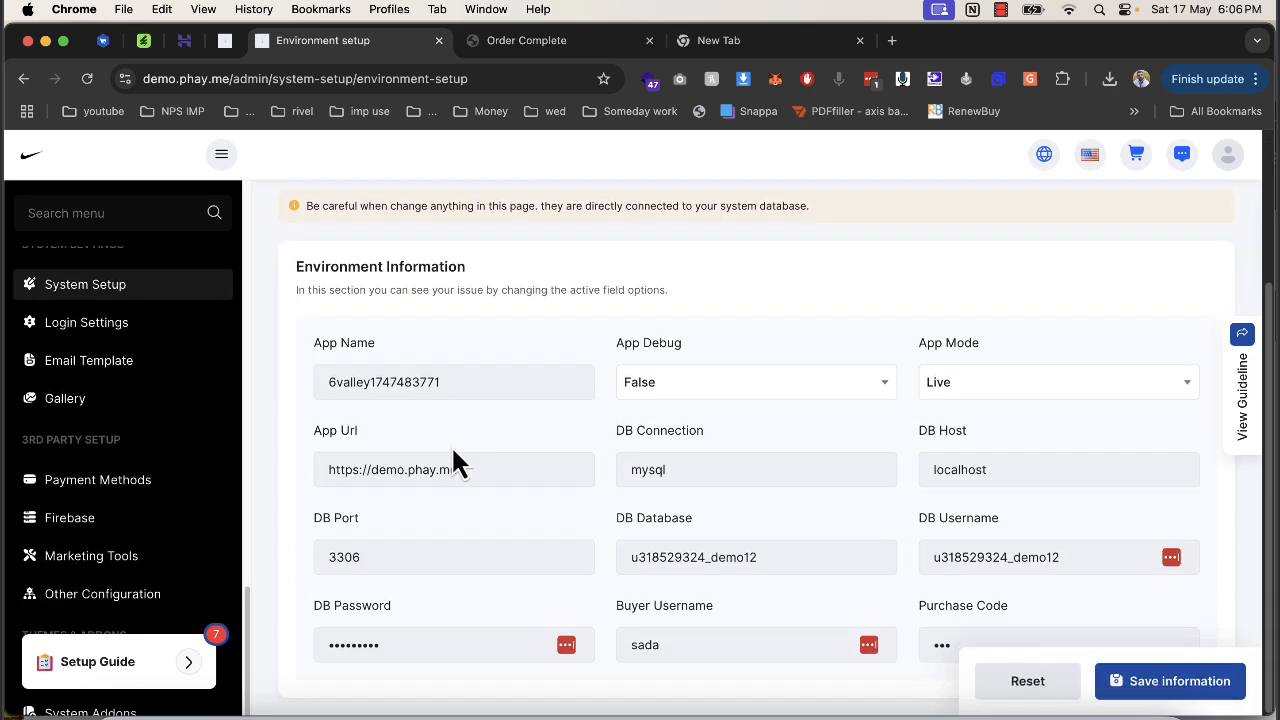
scroll(455, 449, up, 3)
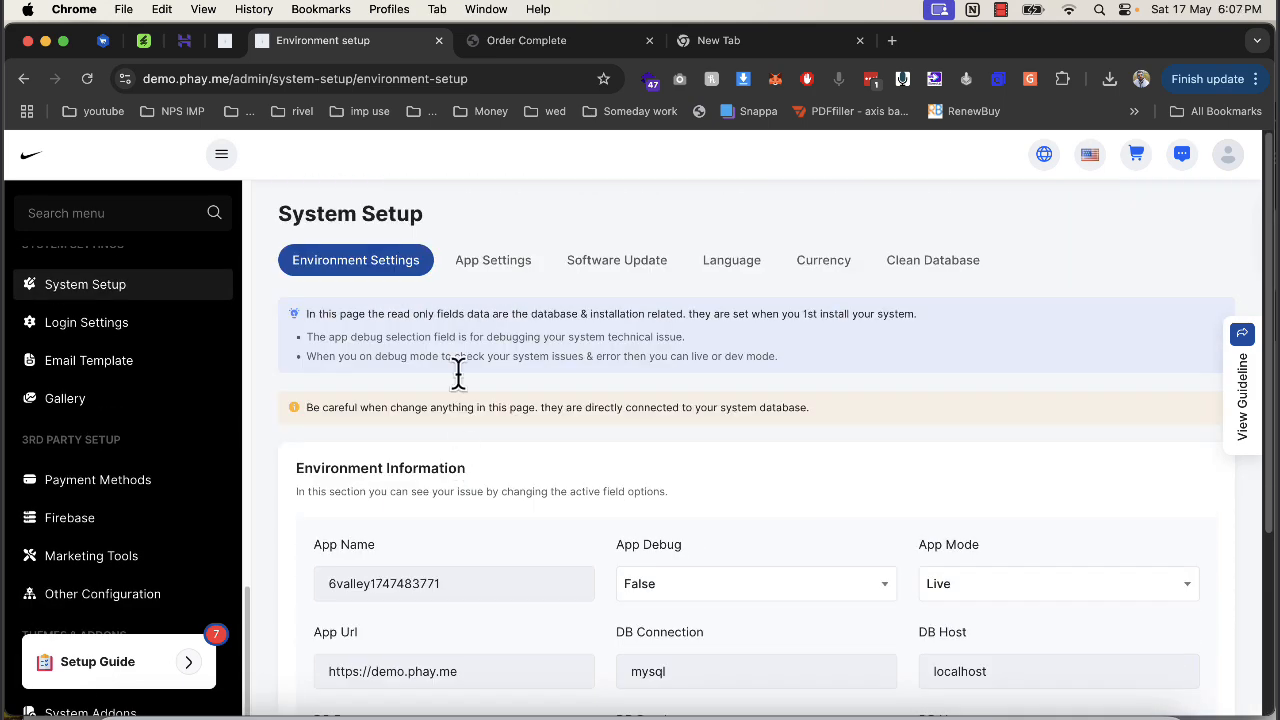
click(495, 268)
scroll(374, 529, down, 3)
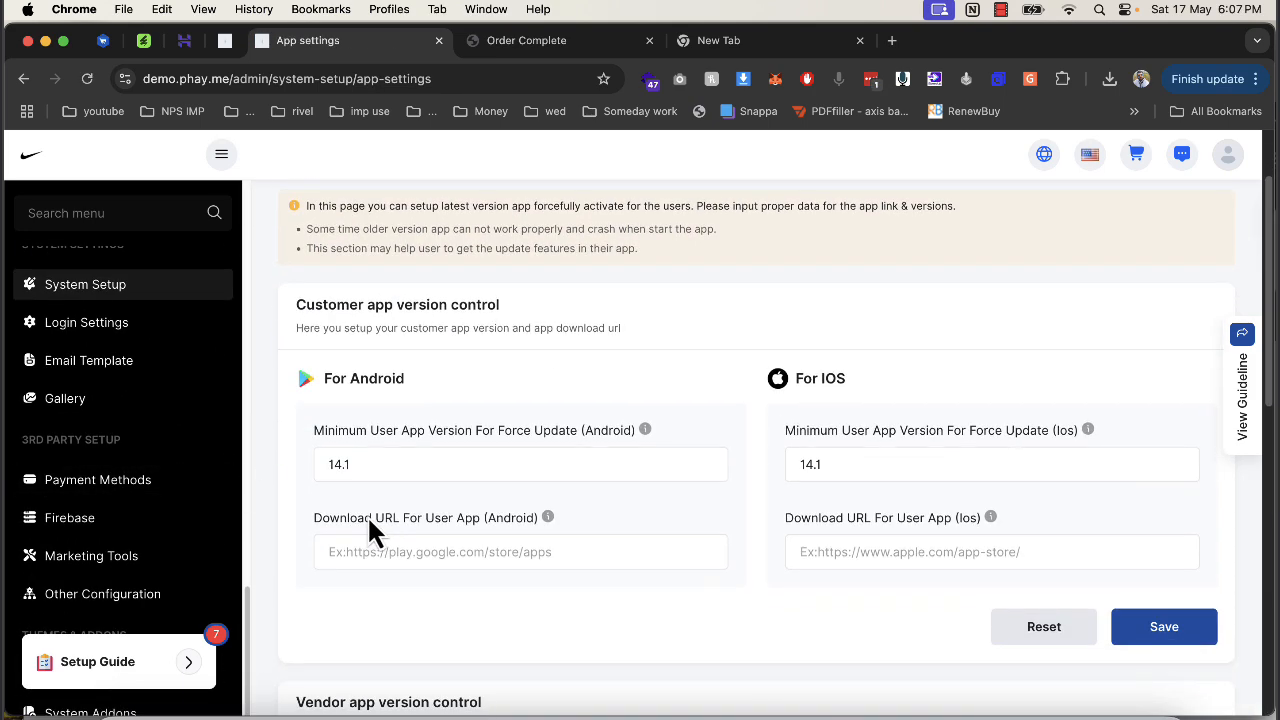
scroll(394, 491, down, 8)
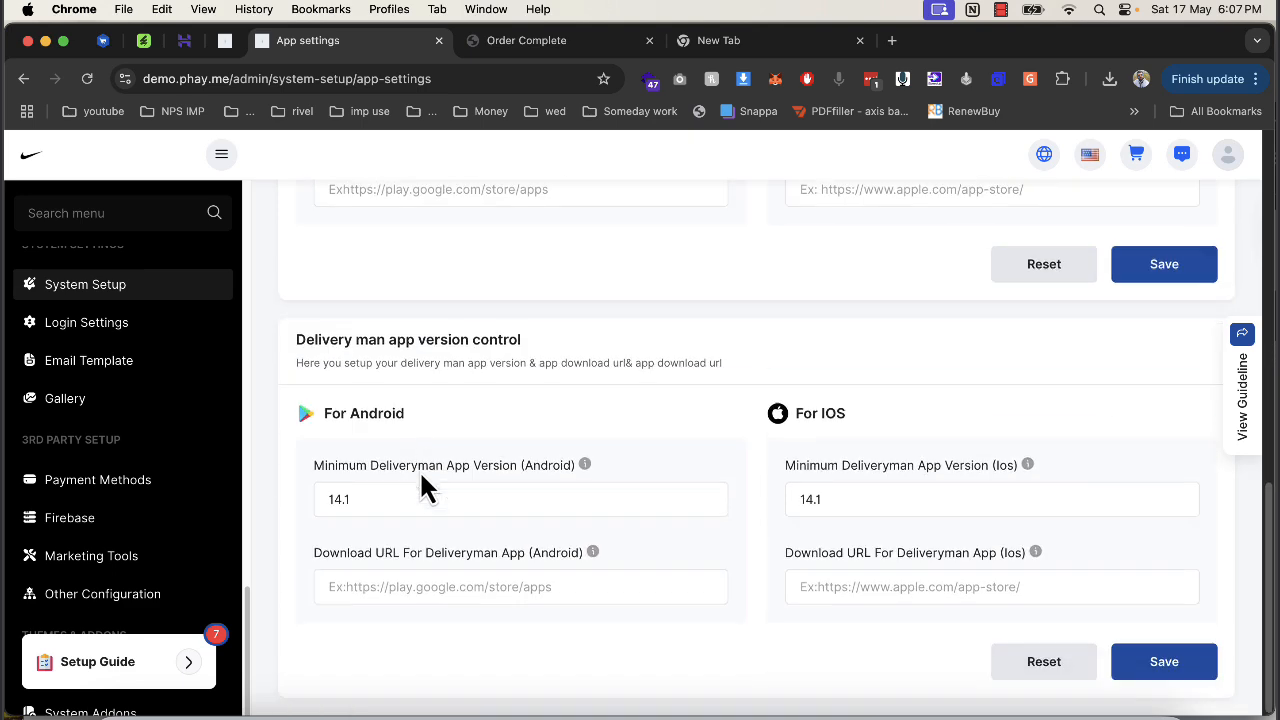
scroll(429, 486, up, 10)
triple_click(313, 360)
scroll(322, 460, down, 4)
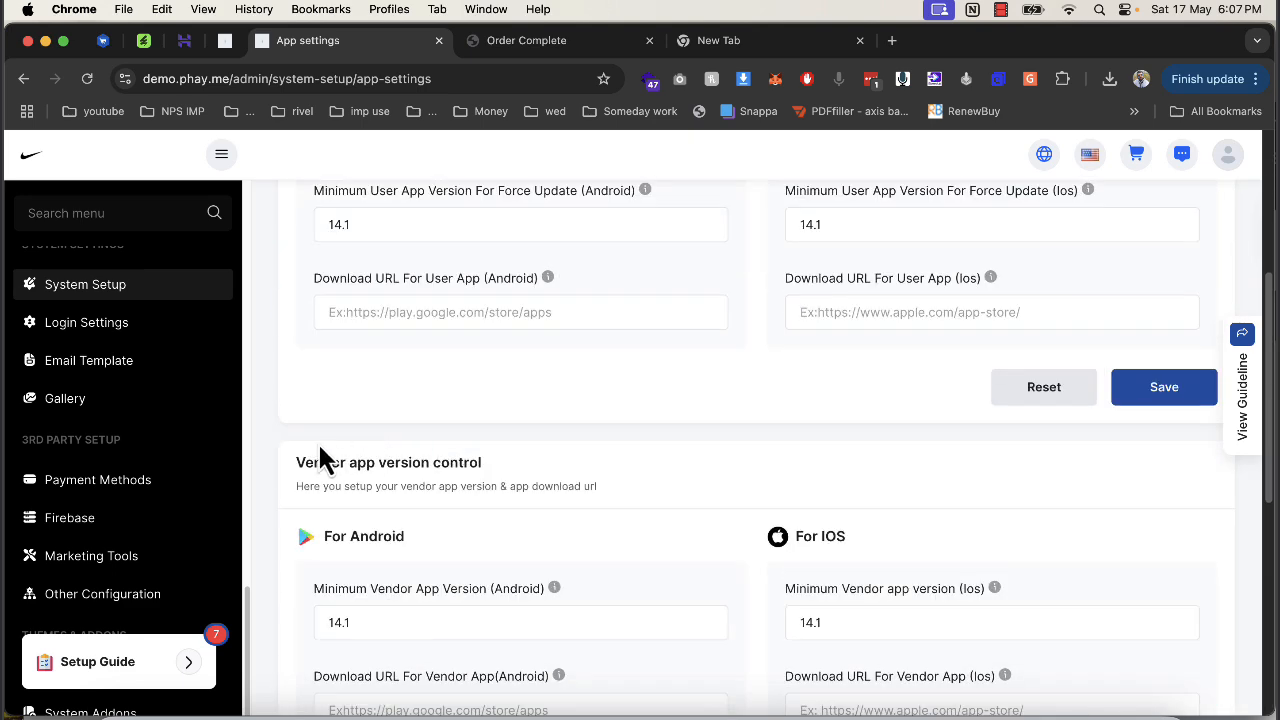
triple_click(292, 470)
scroll(614, 486, down, 6)
triple_click(298, 339)
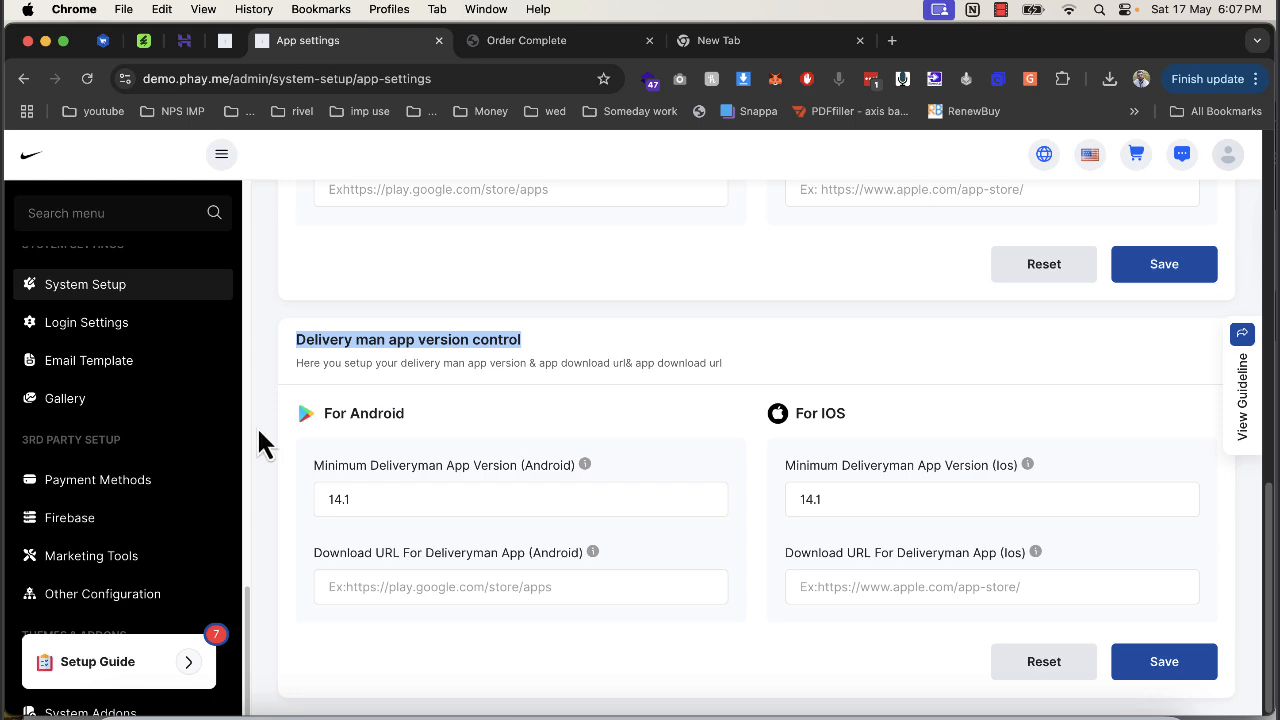
Inspect Razor Pay's gateway settings without changes, then look over the Marketing Tool integrations.
click(90, 487)
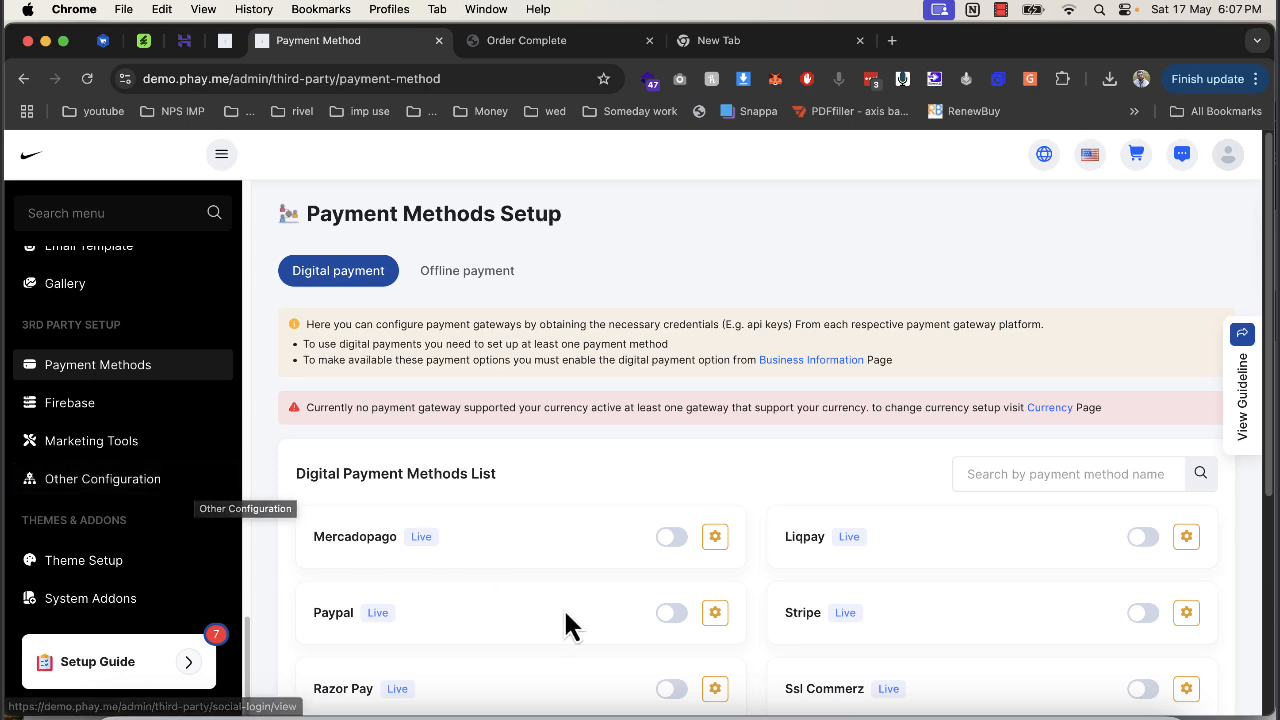
click(714, 692)
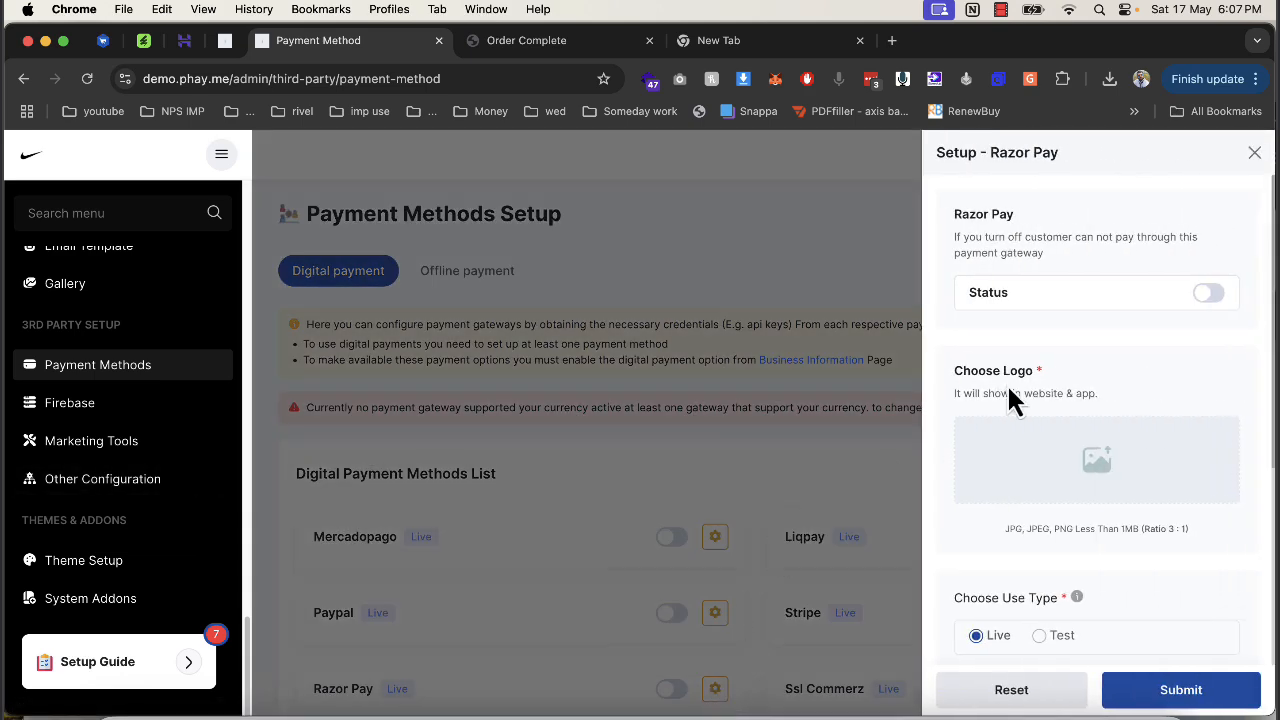
scroll(1010, 400, down, 5)
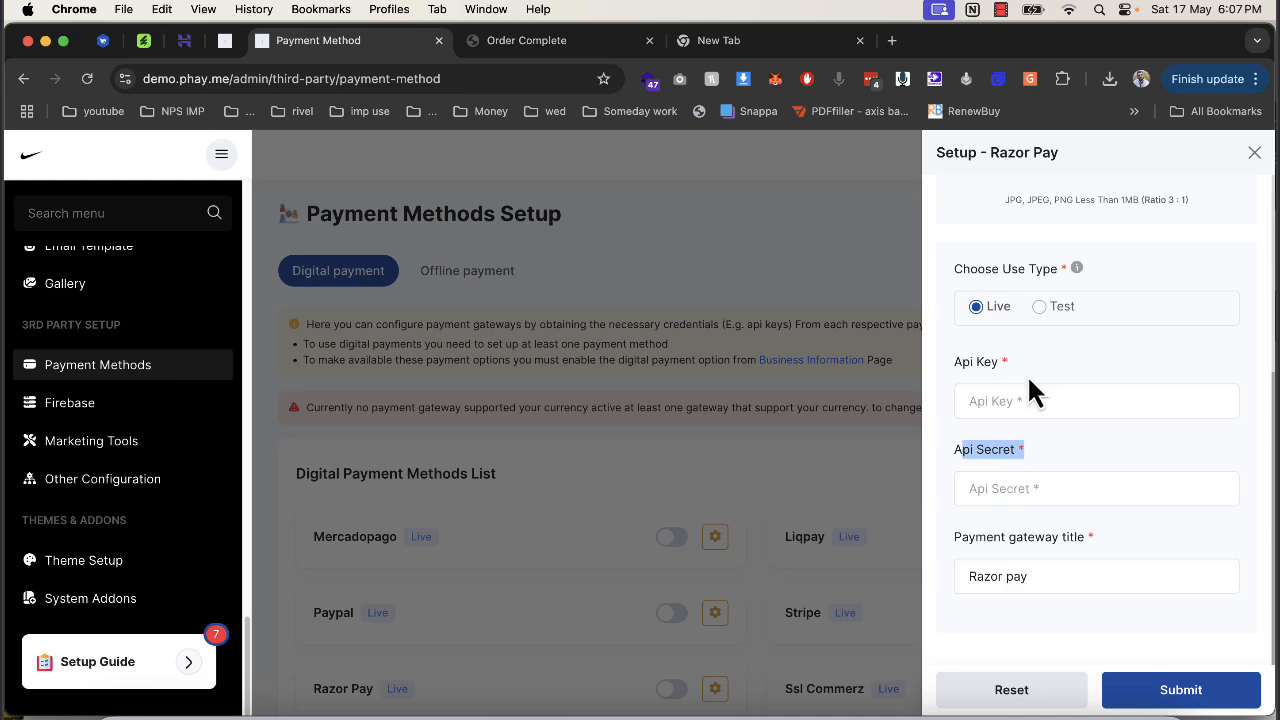
click(555, 507)
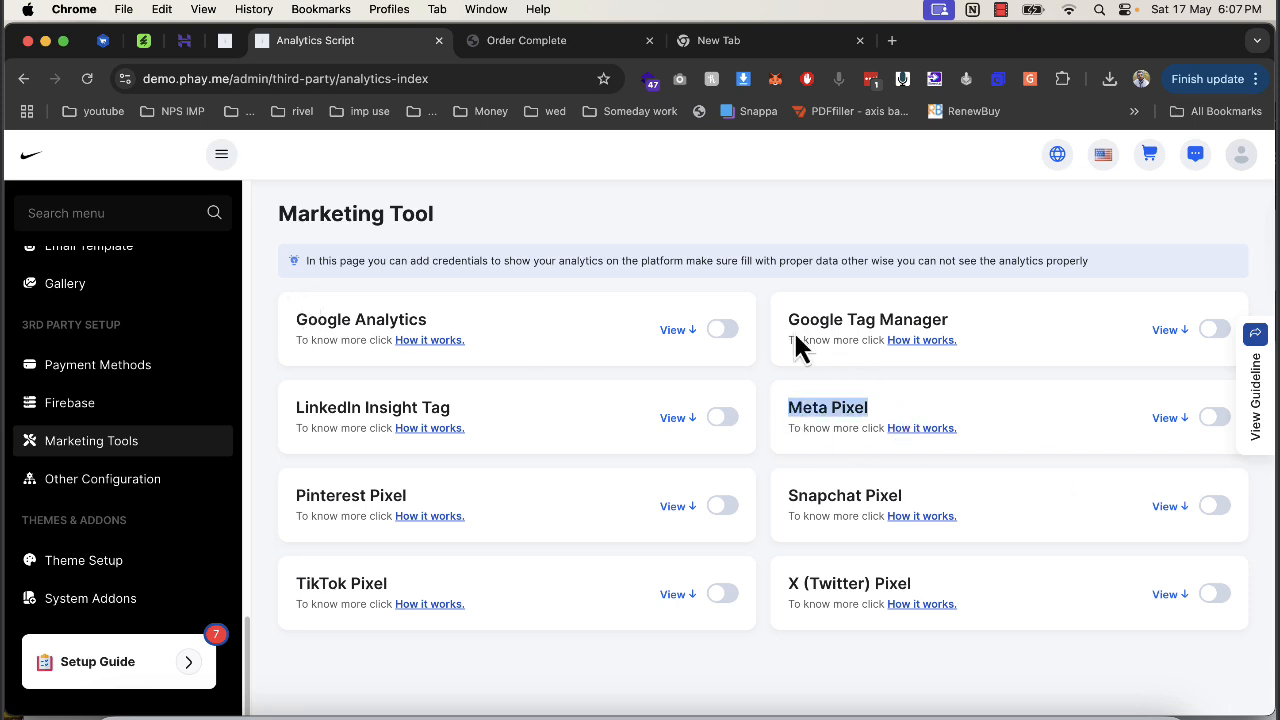
drag(800, 320, 905, 318)
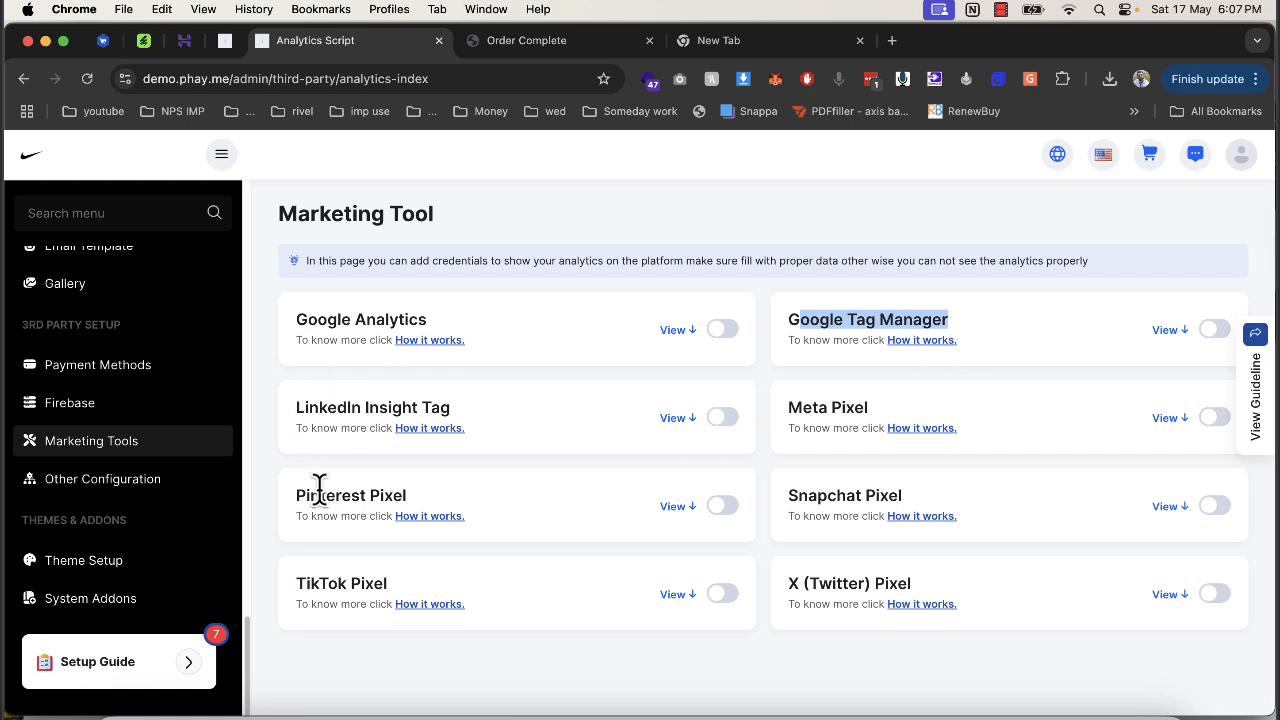
Open Other Configurations and try the storefront's WhatsApp chat button with the current number.
click(135, 498)
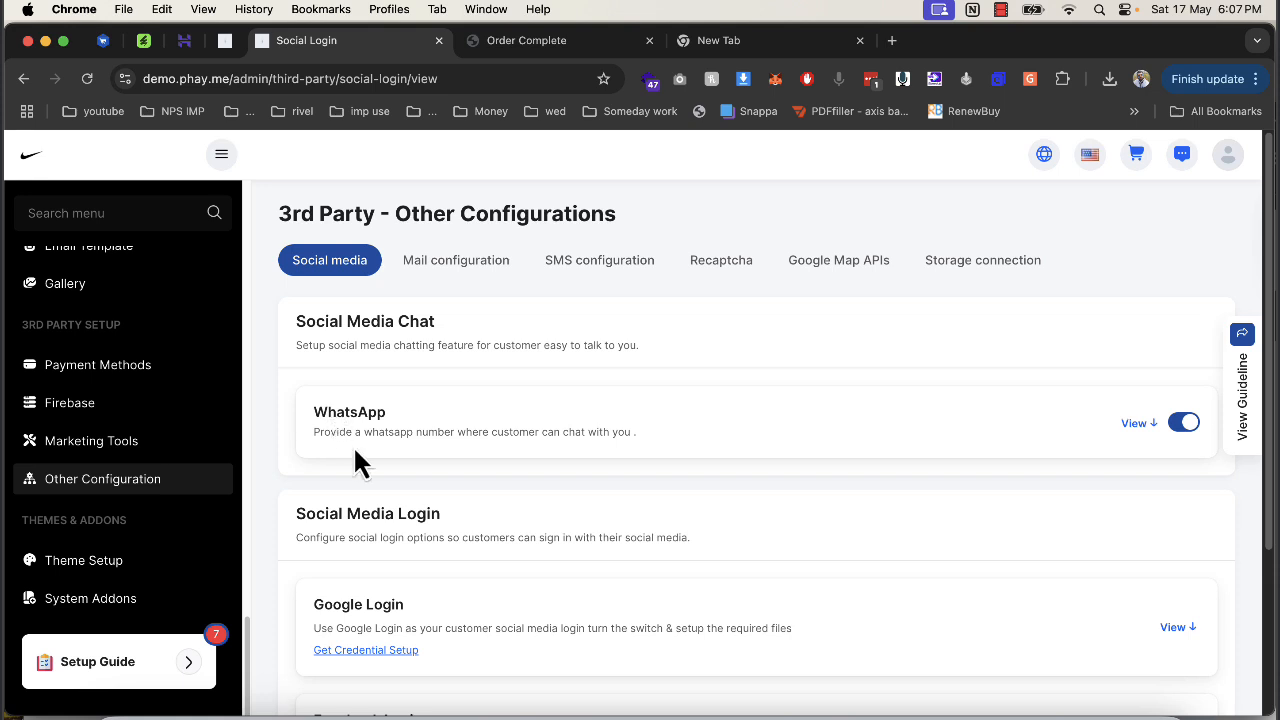
click(527, 42)
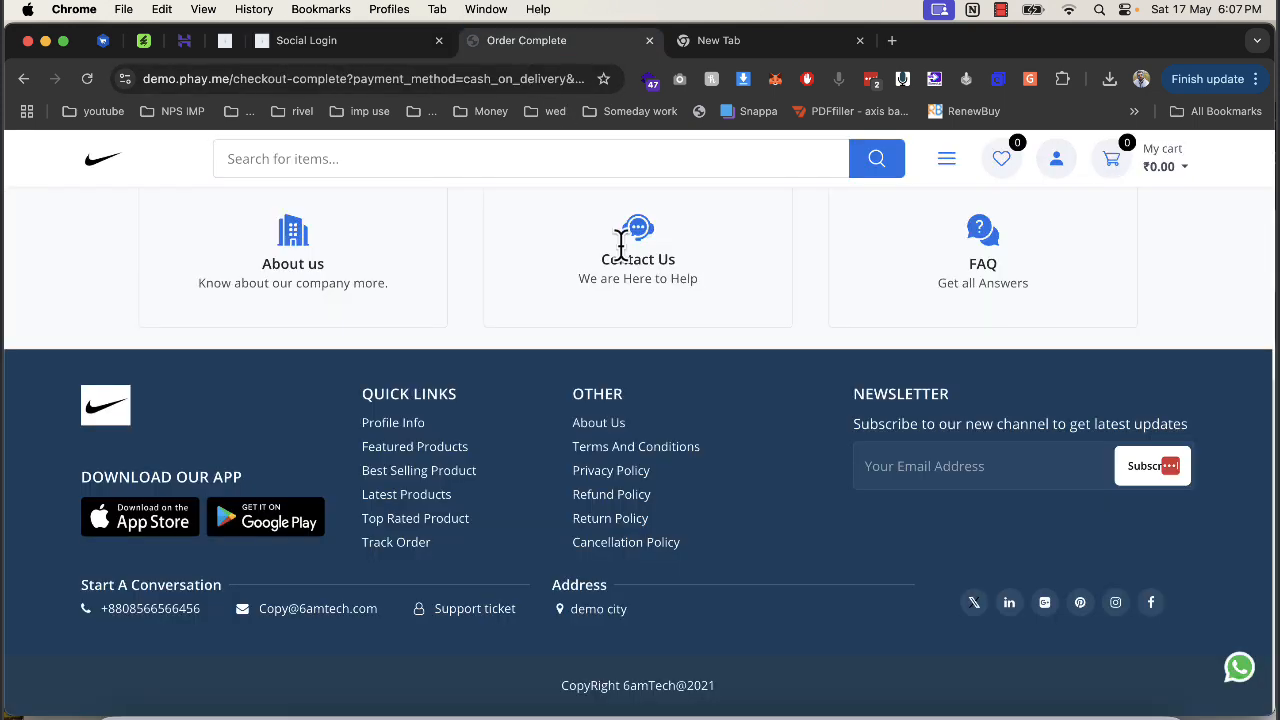
click(1236, 676)
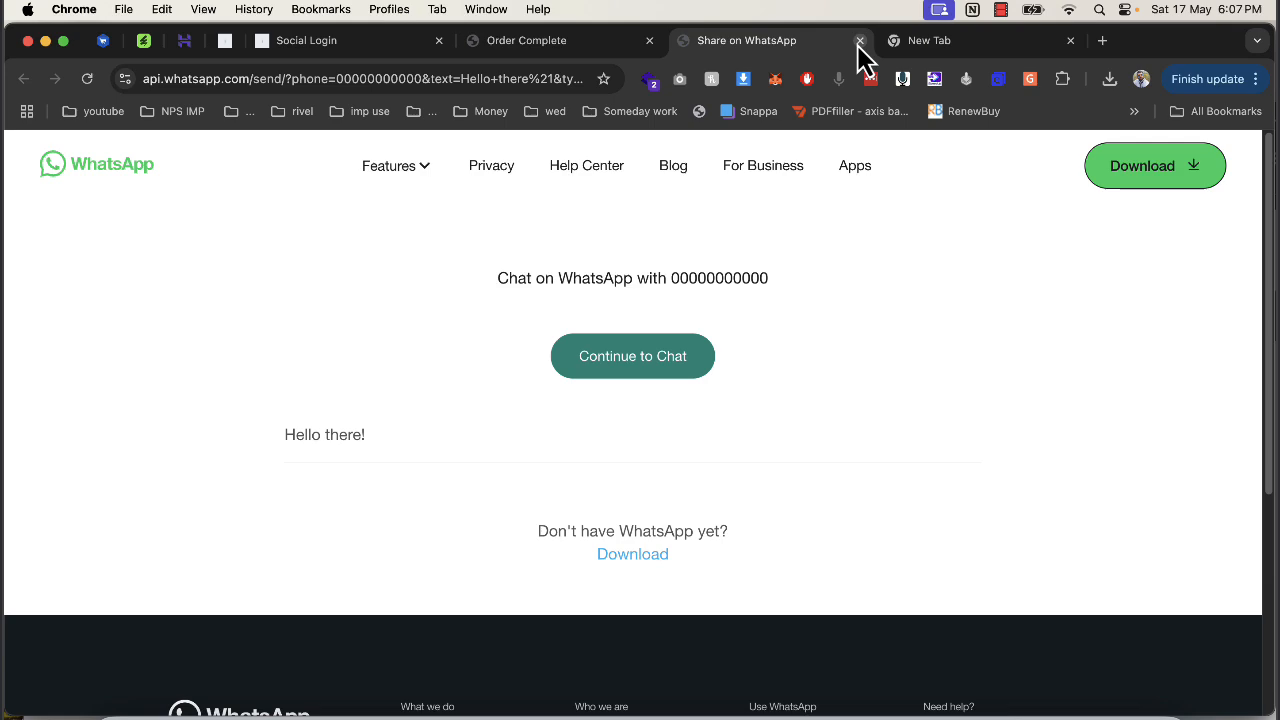
click(859, 41)
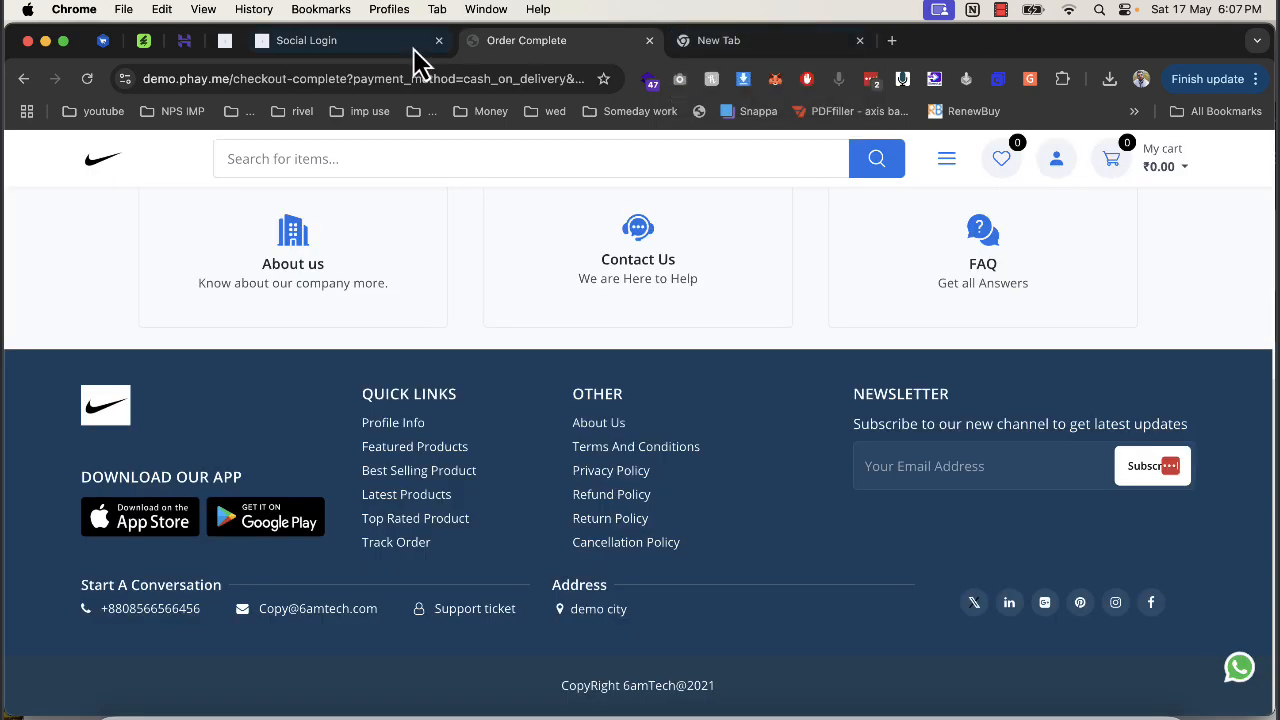
click(420, 42)
Replace the WhatsApp chat number with a new phone number and save it.
click(1138, 424)
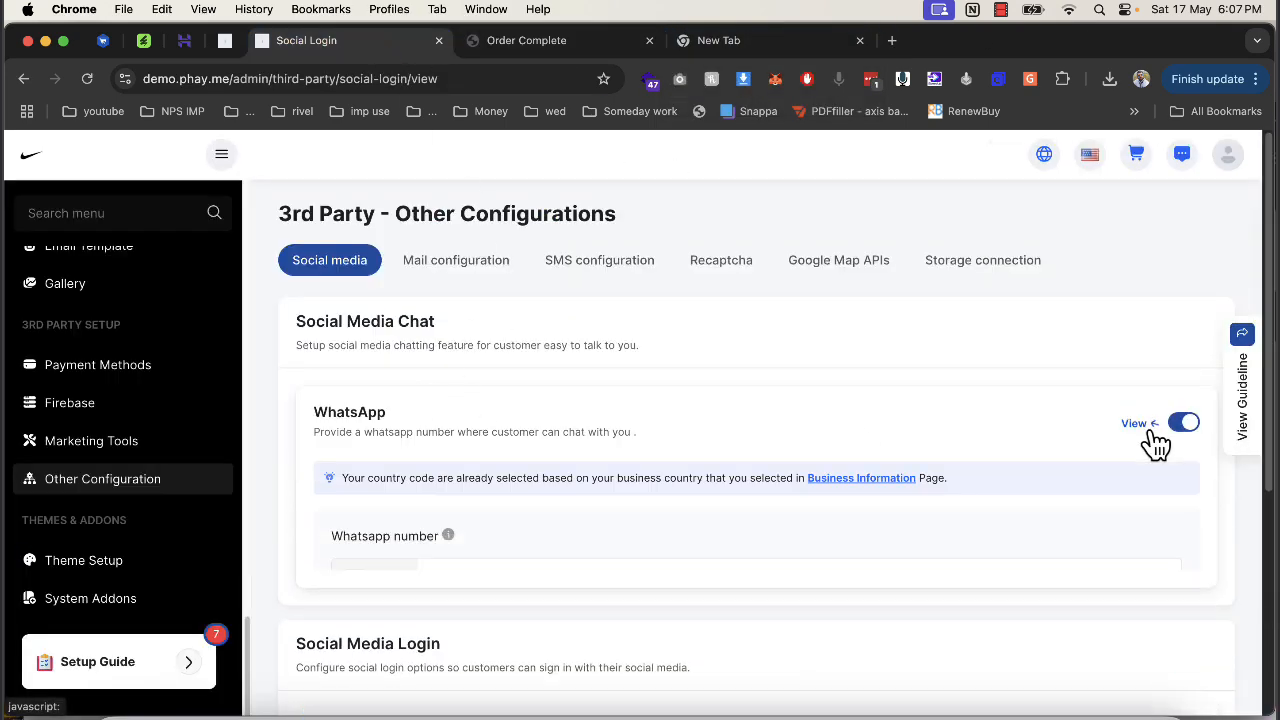
double_click(430, 575)
text(23423424234)
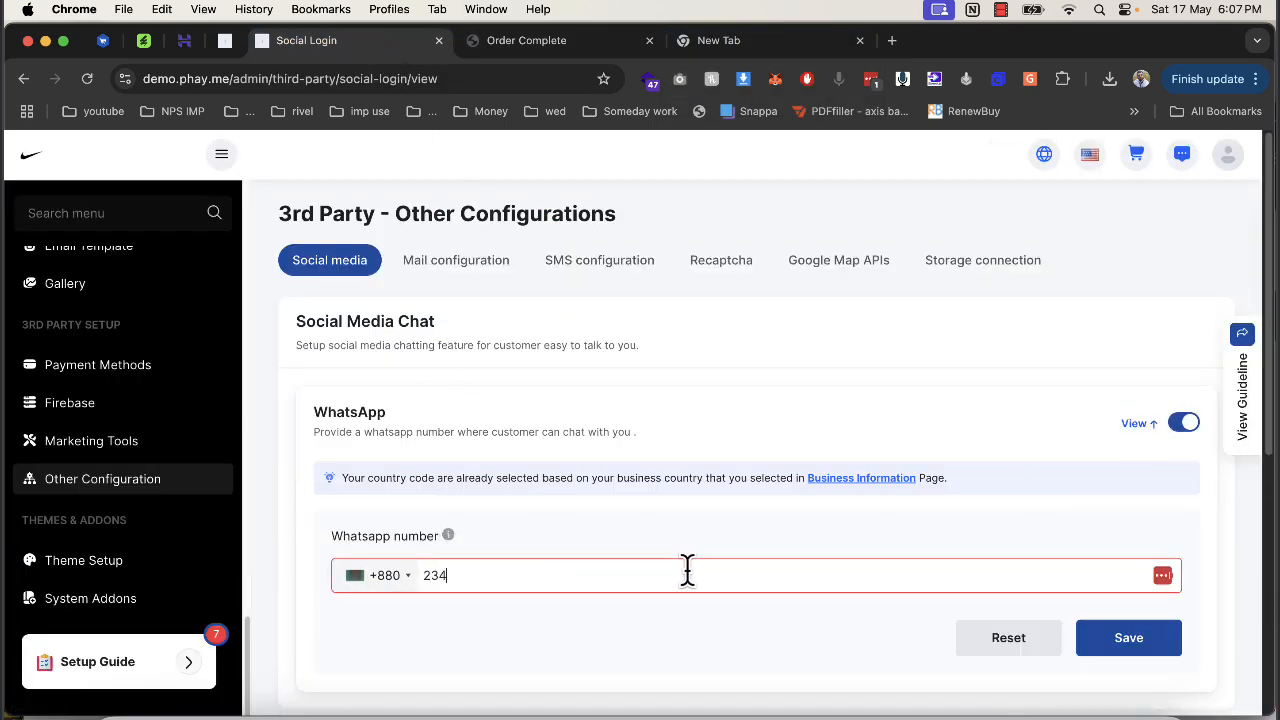
click(1127, 645)
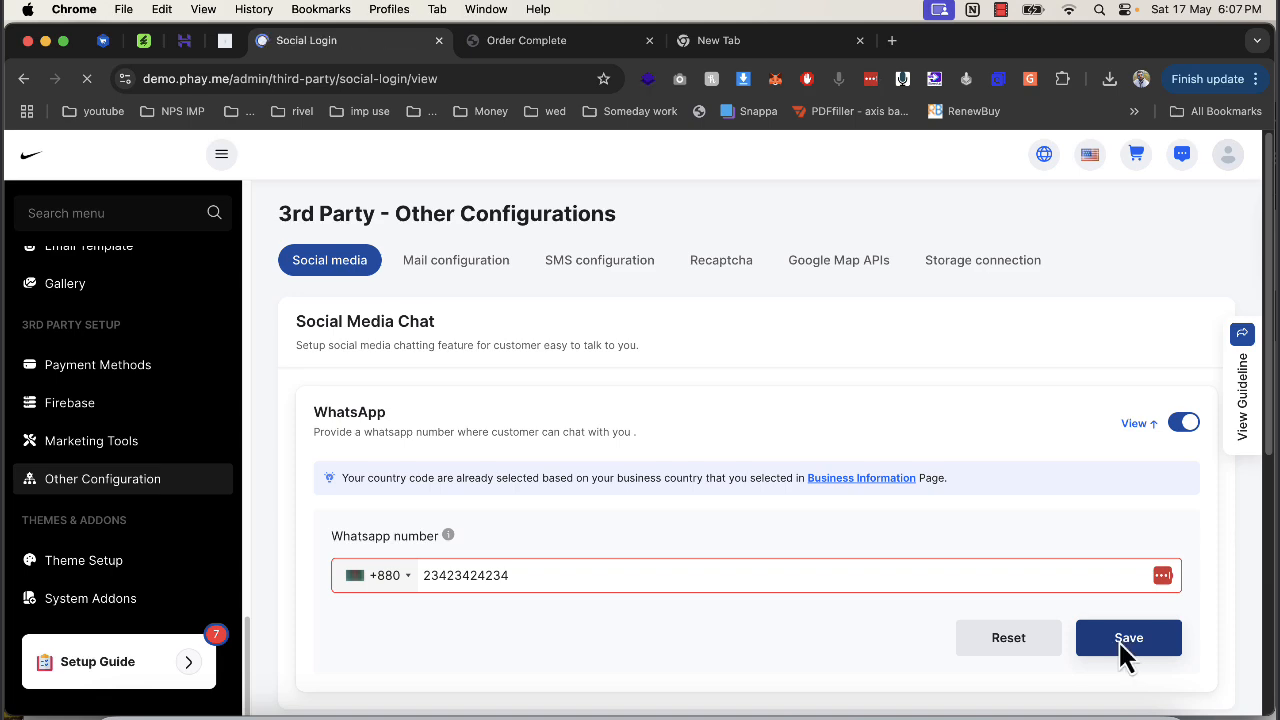
Verify the storefront's WhatsApp button now opens a chat with the new number.
click(543, 40)
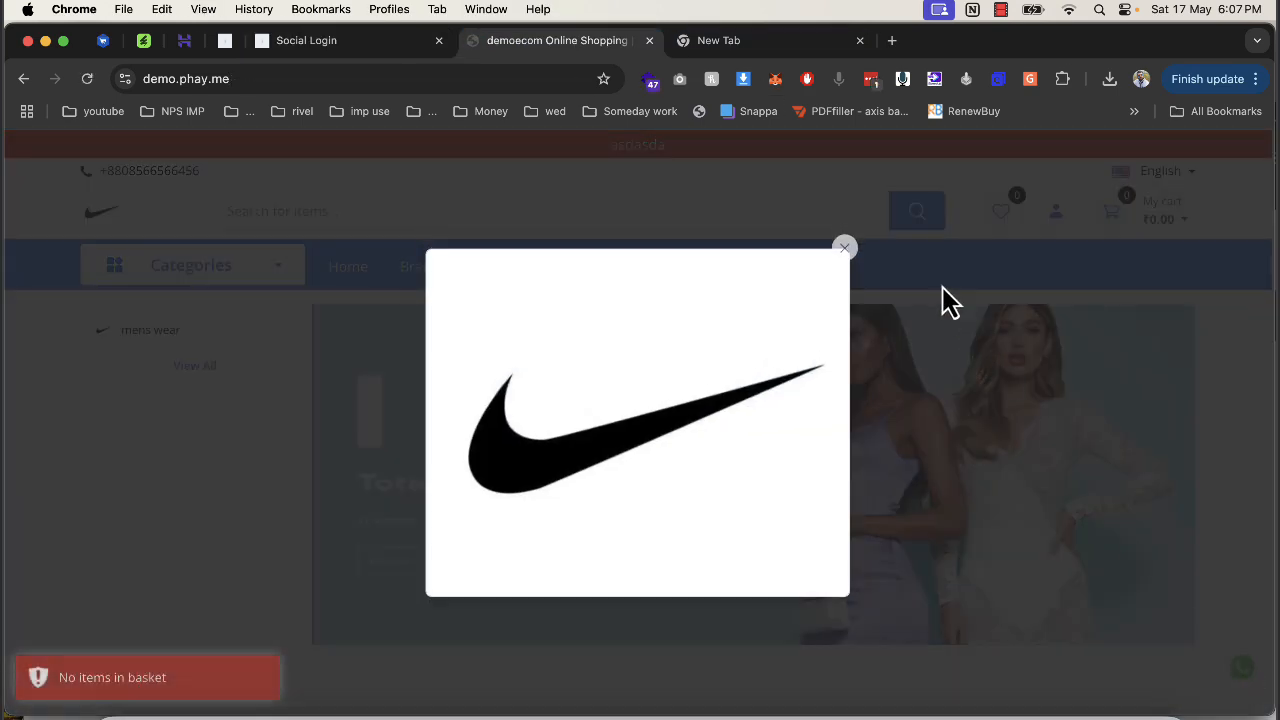
click(845, 248)
click(1240, 668)
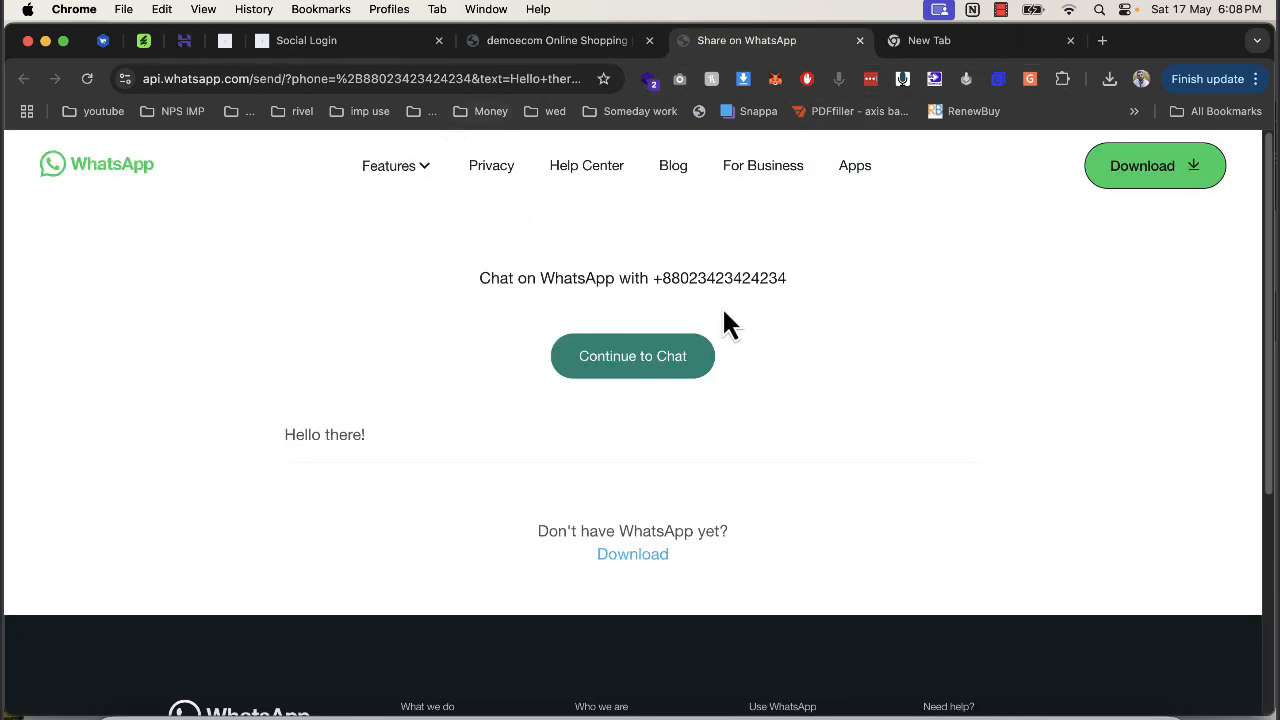
drag(660, 278, 788, 279)
click(360, 40)
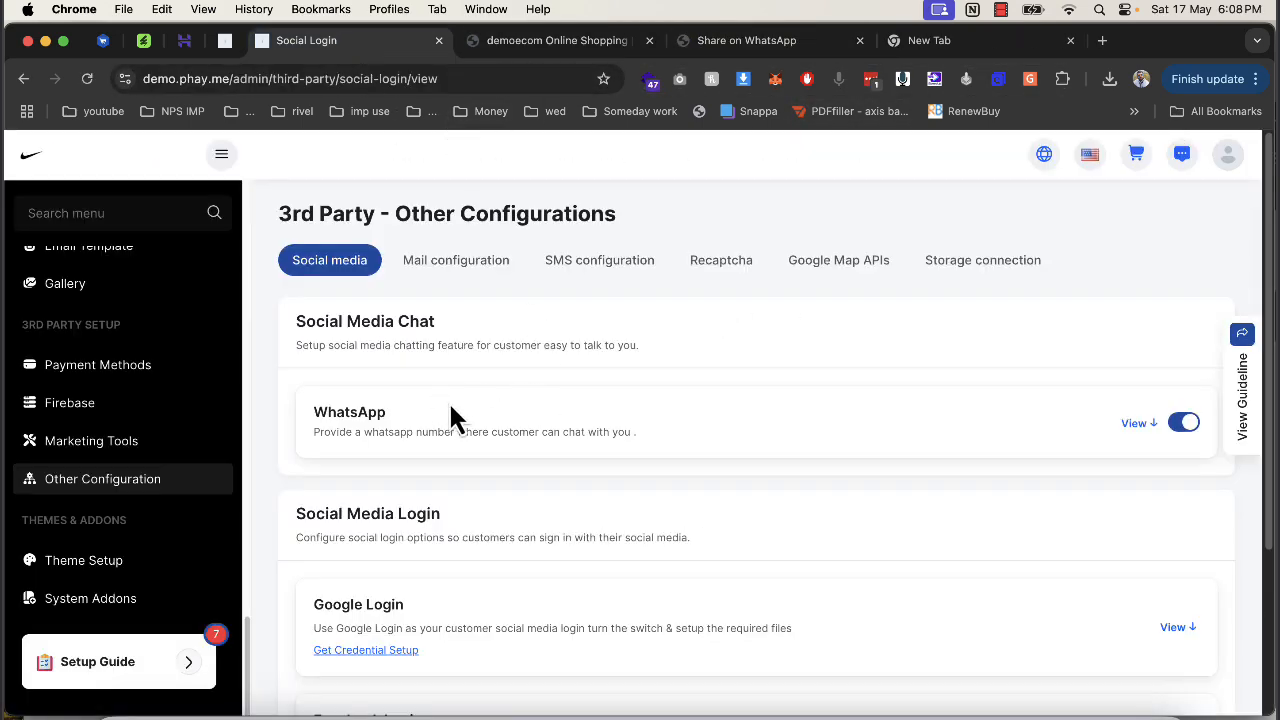
Close the WhatsApp chat page and return to the admin social media settings.
scroll(450, 408, down, 3)
click(859, 40)
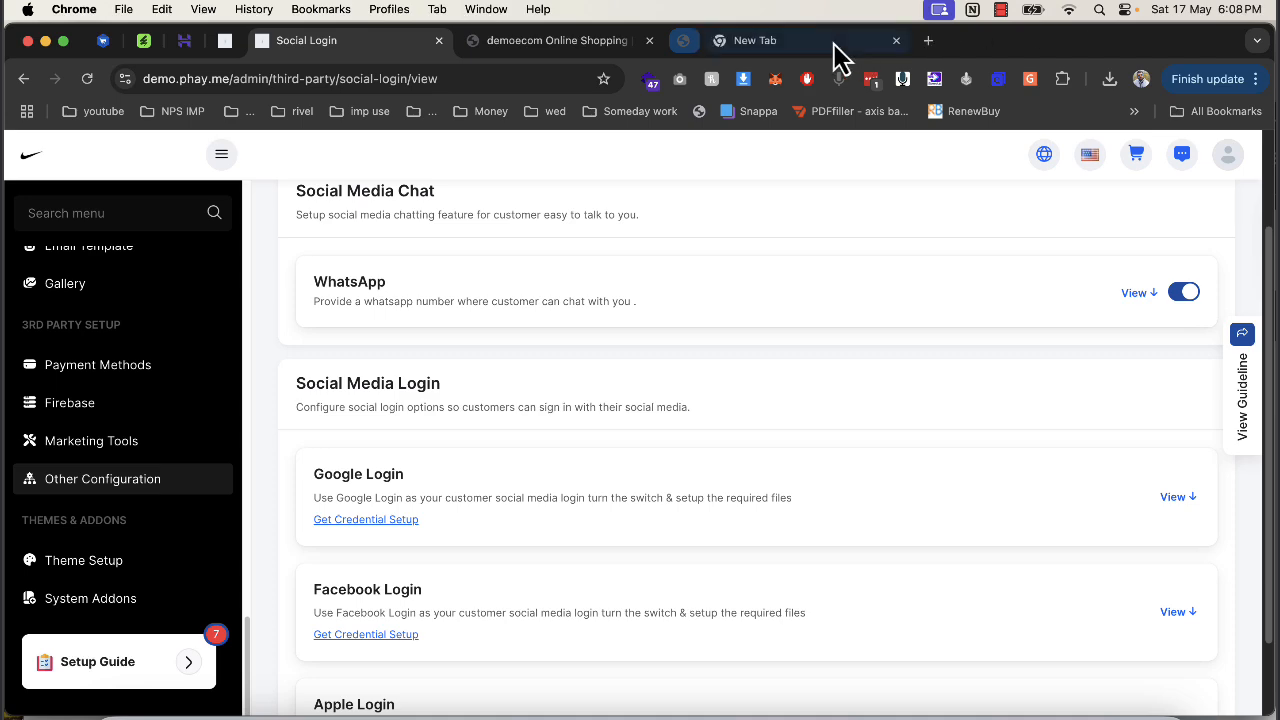
click(565, 42)
click(405, 42)
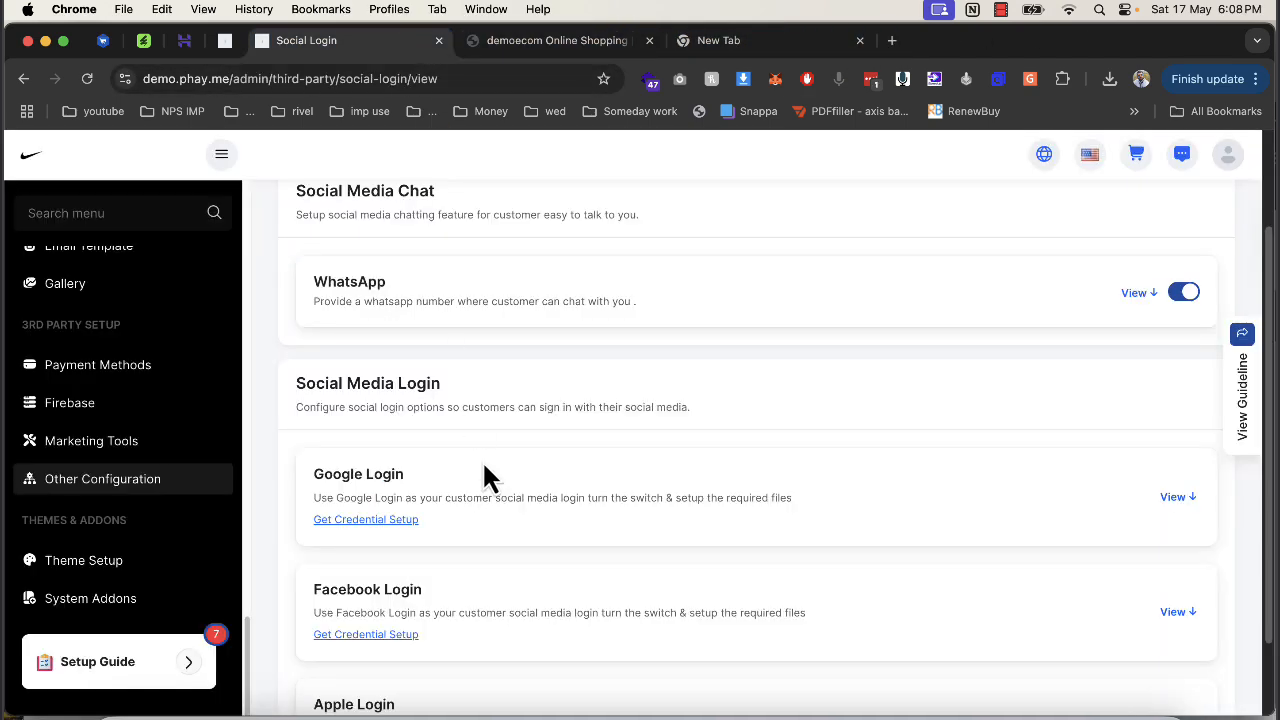
scroll(430, 450, down, 2)
drag(313, 380, 404, 379)
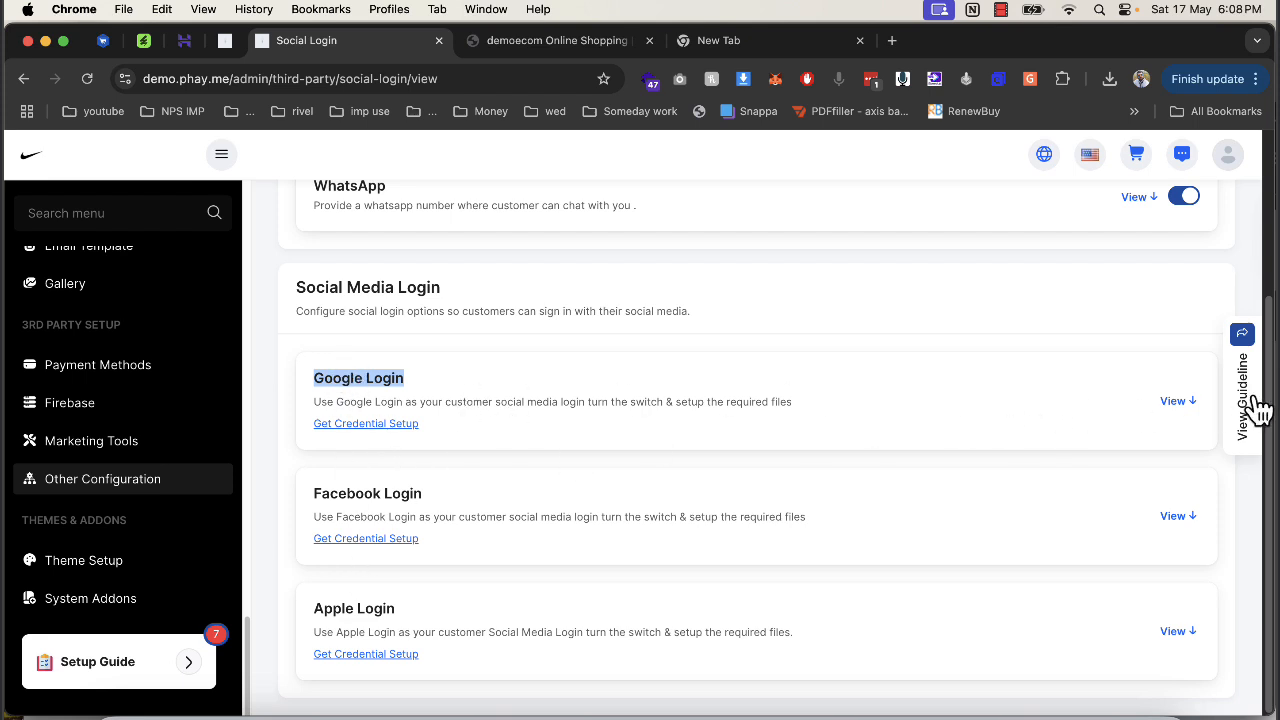
Expand and then collapse the Google Login card under Social Login.
click(1180, 408)
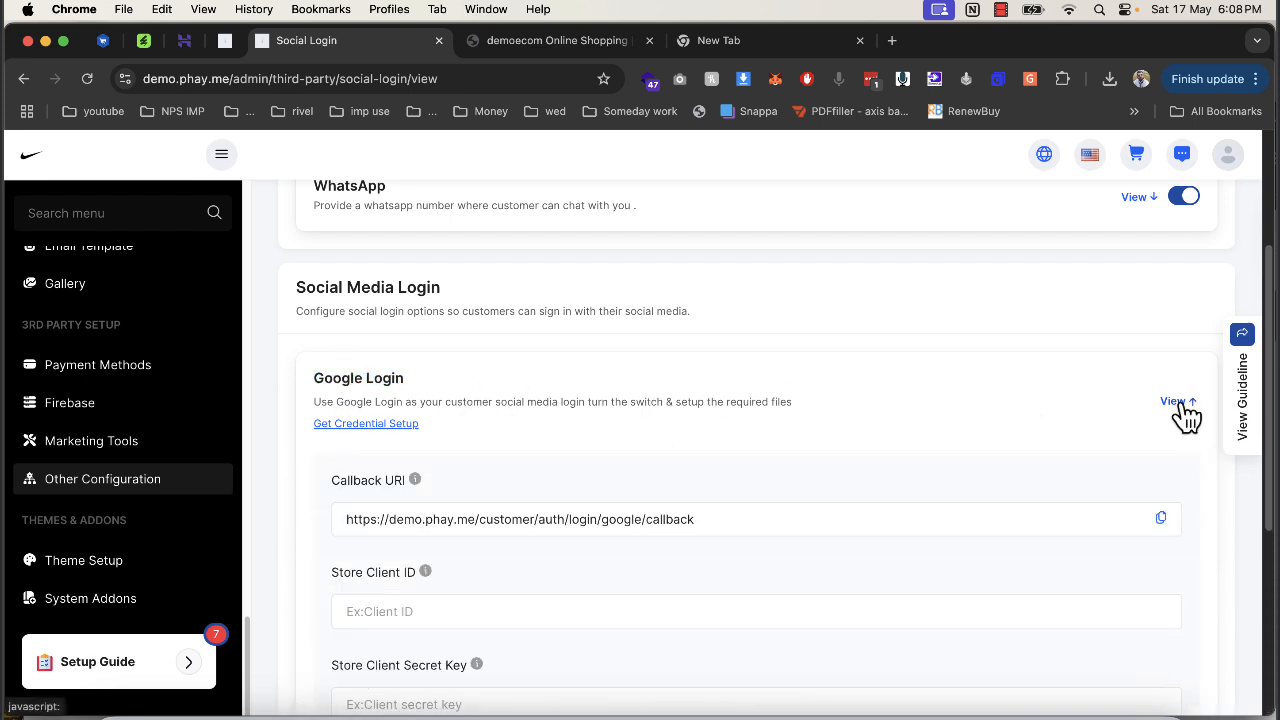
click(1178, 403)
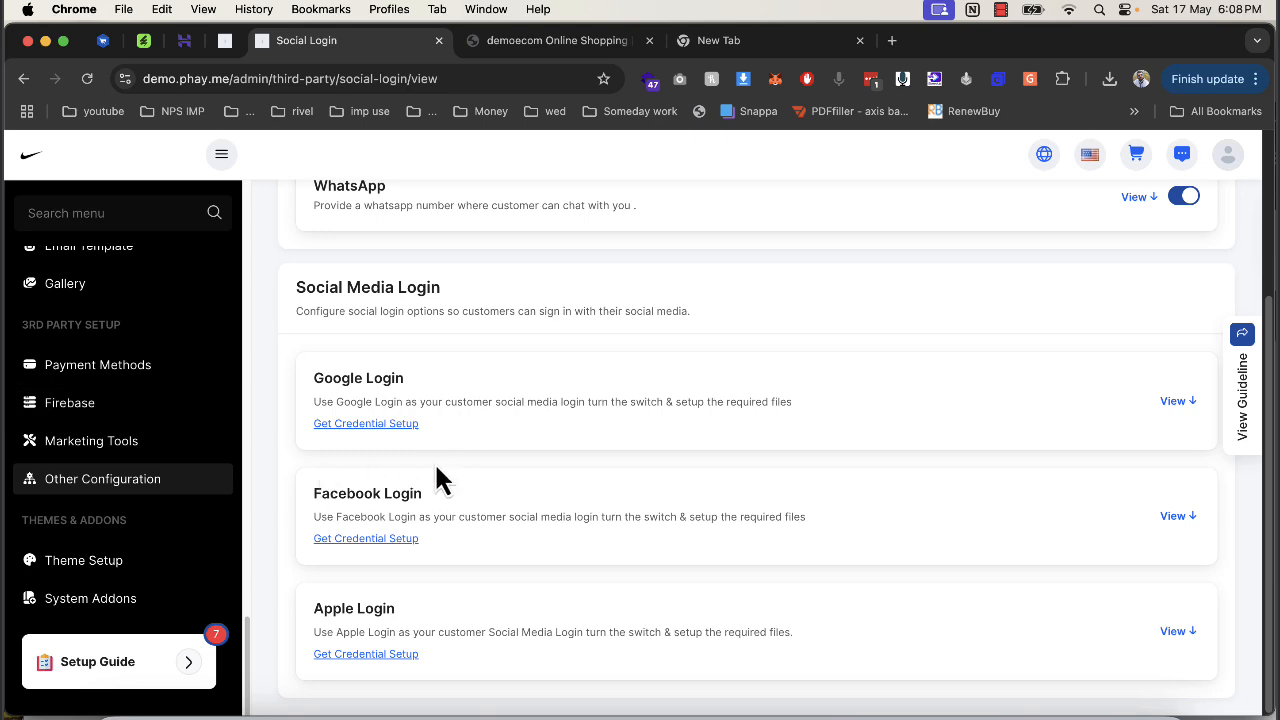
scroll(588, 507, up, 3)
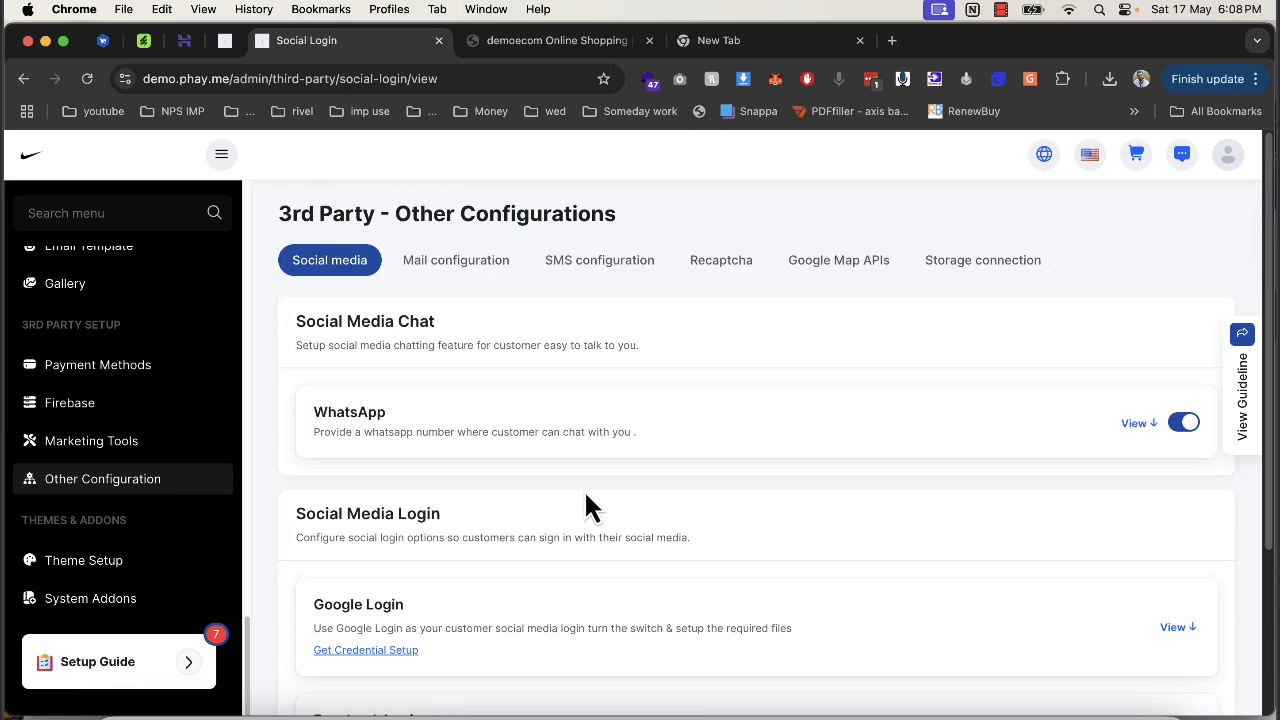
Review the Mail configuration, SMS configuration and reCAPTCHA settings.
click(436, 262)
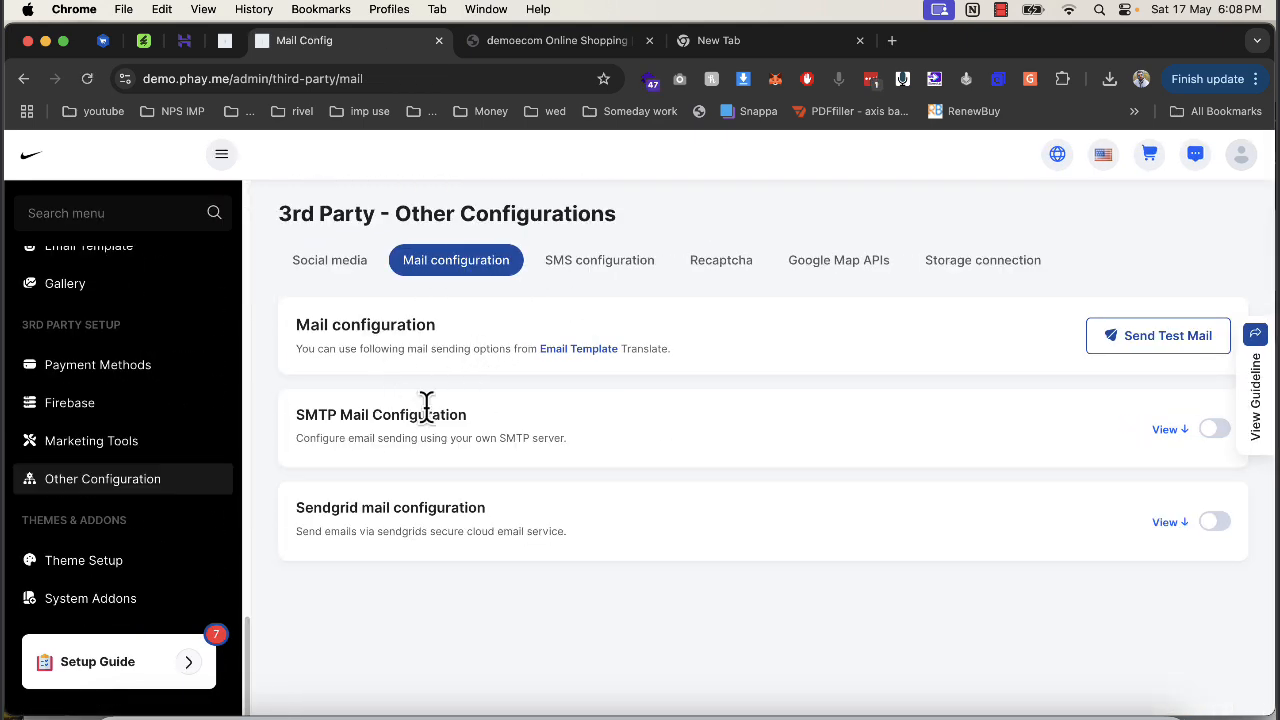
click(578, 270)
scroll(405, 450, down, 3)
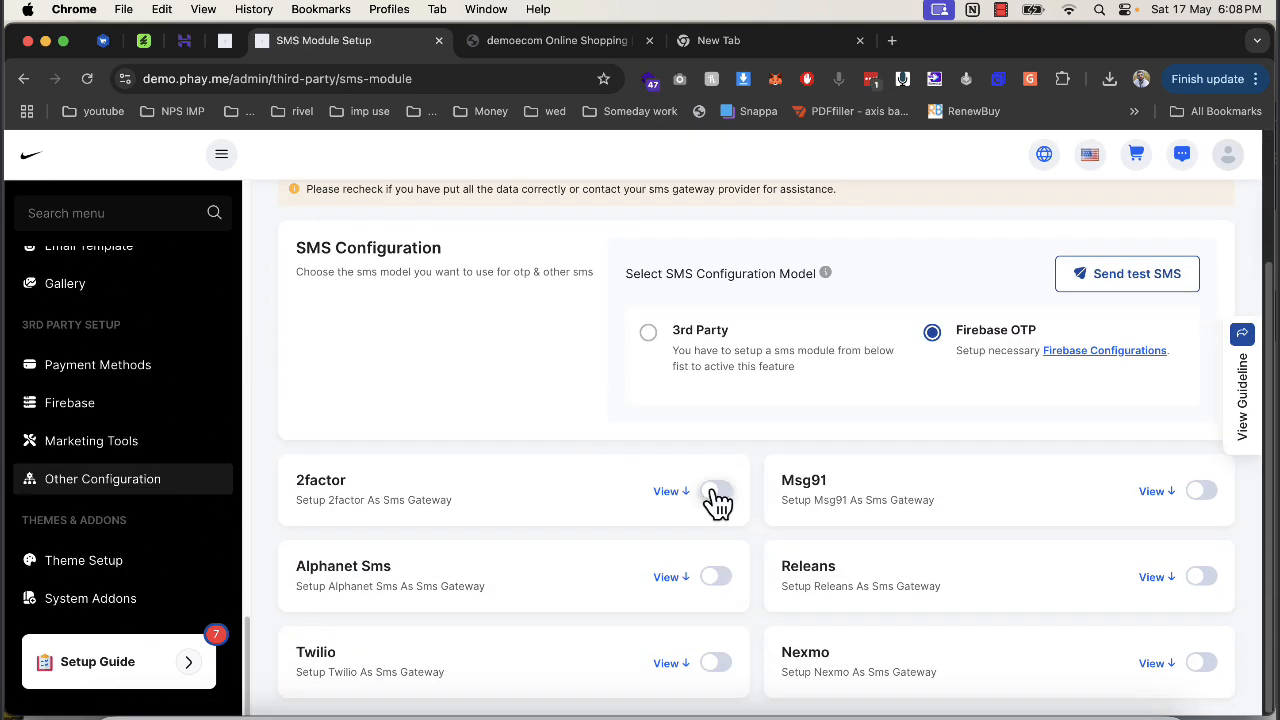
scroll(760, 540, up, 3)
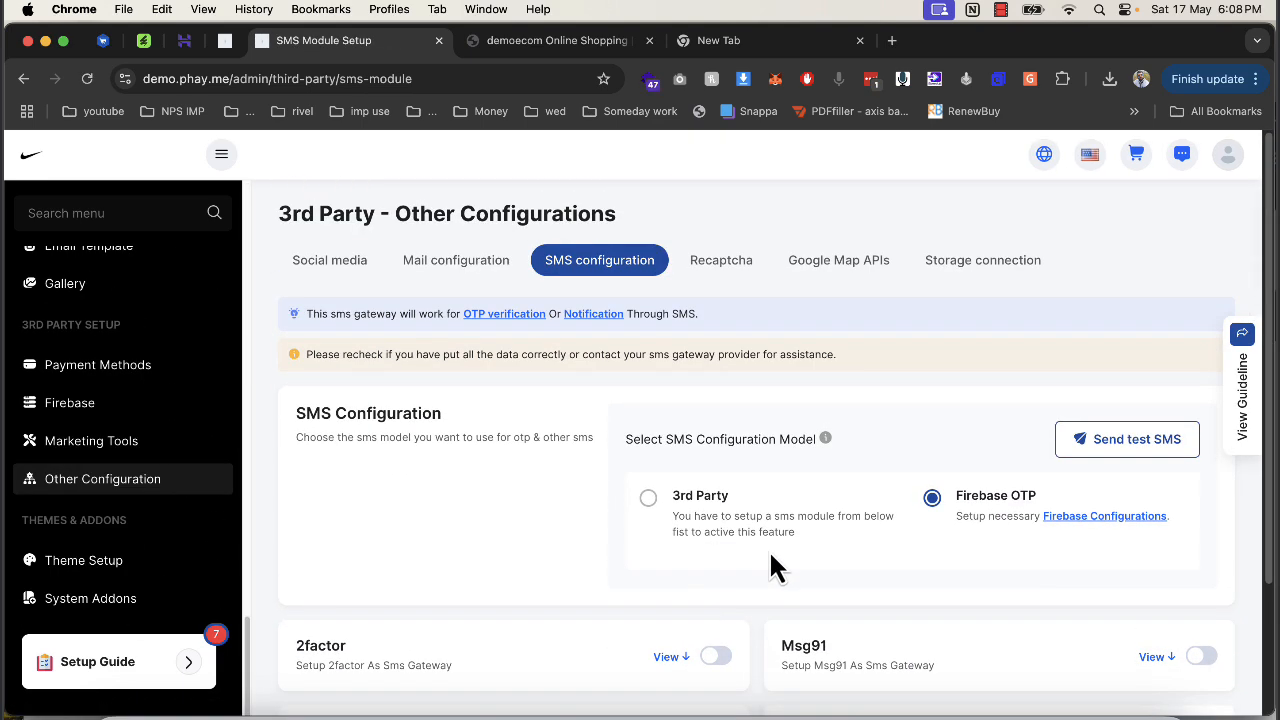
click(740, 268)
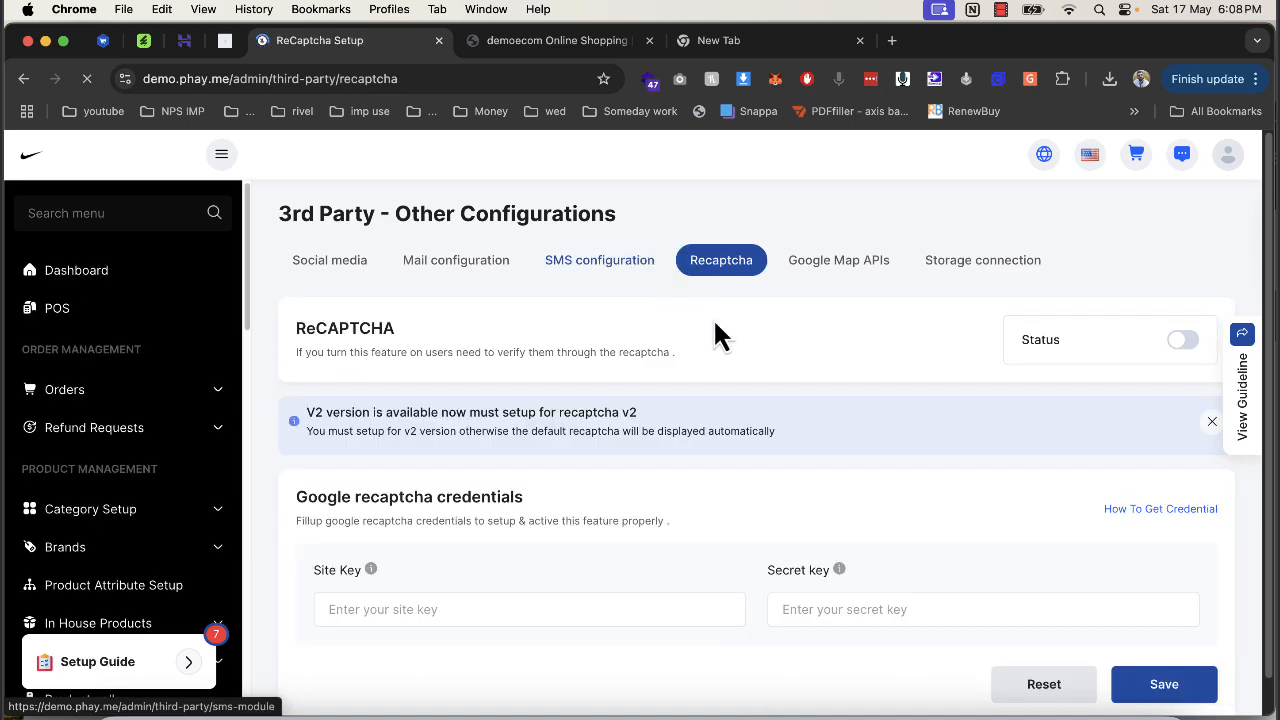
scroll(530, 392, down, 1)
scroll(640, 480, down, 1)
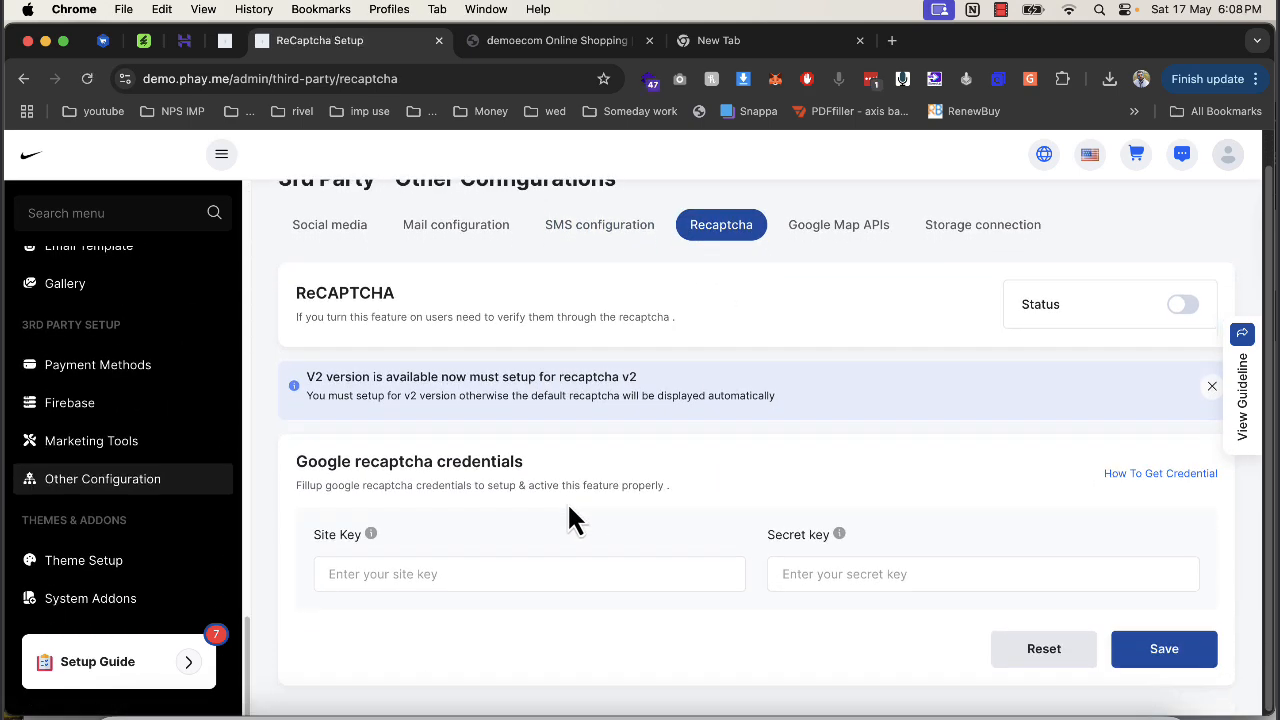
Check the Google Map APIs and the empty S3 Storage connection fields.
click(810, 234)
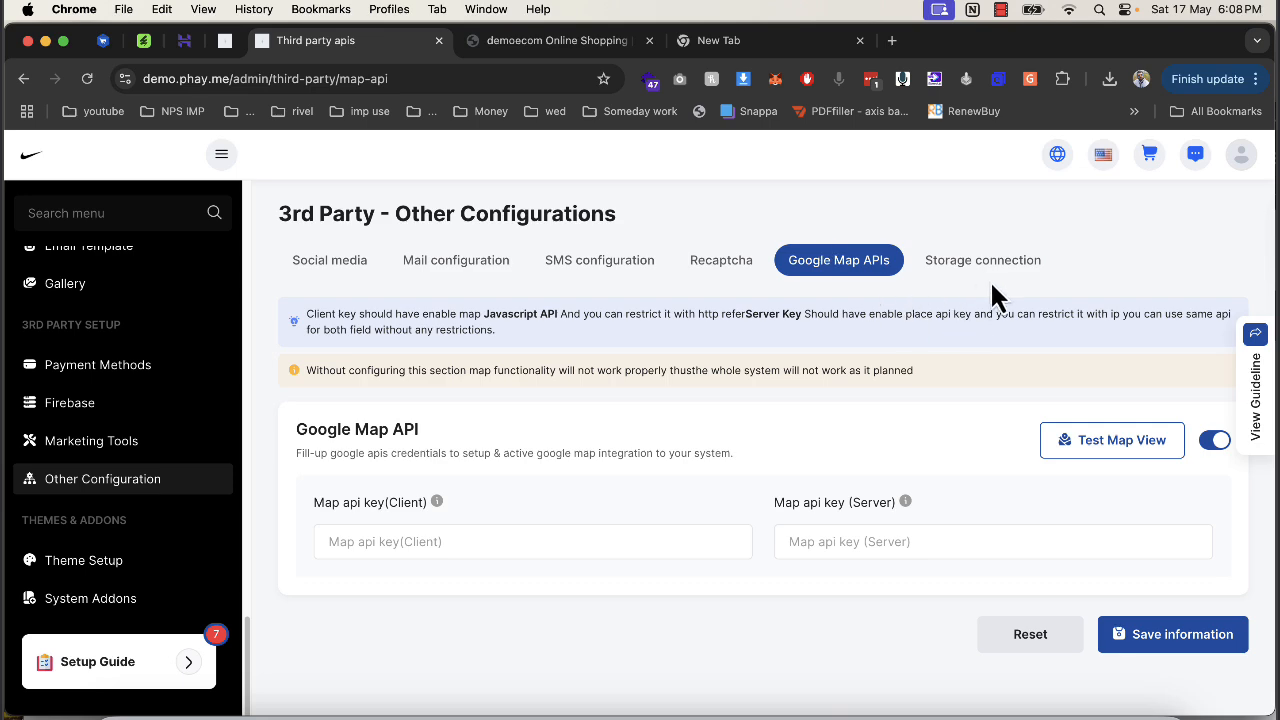
click(986, 266)
scroll(773, 521, down, 5)
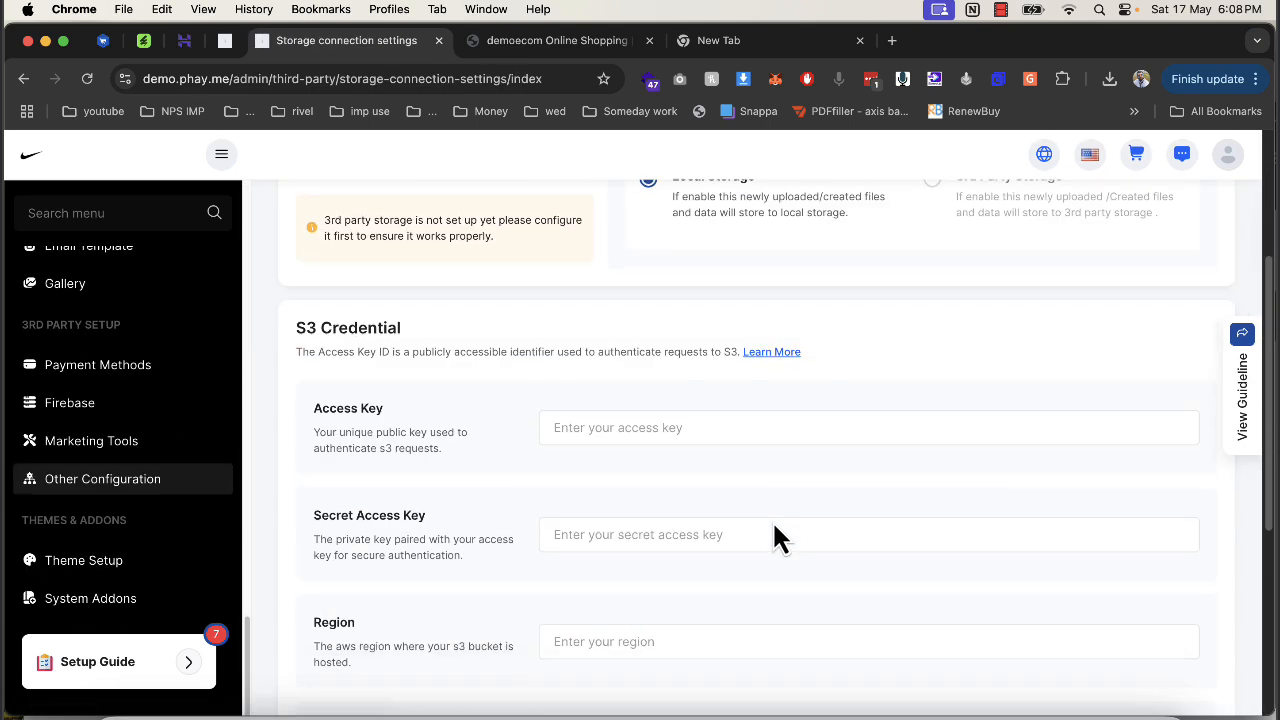
scroll(771, 519, up, 5)
scroll(771, 519, down, 4)
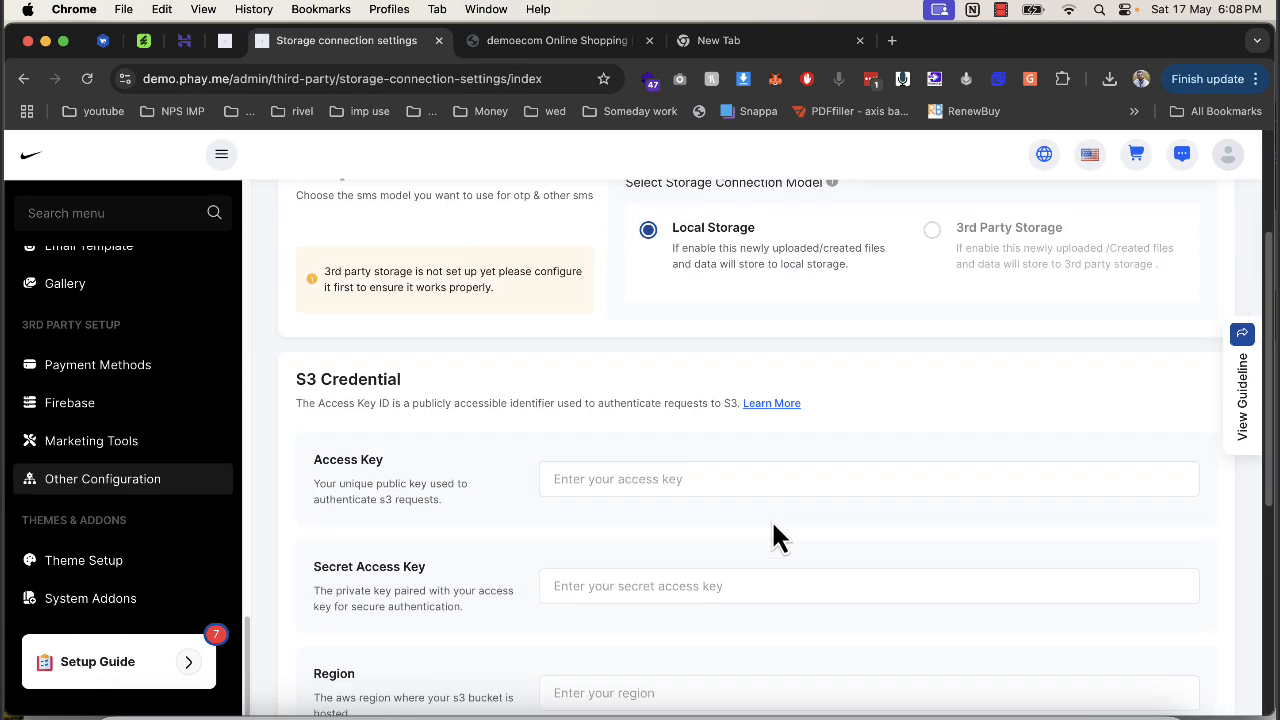
drag(296, 380, 390, 388)
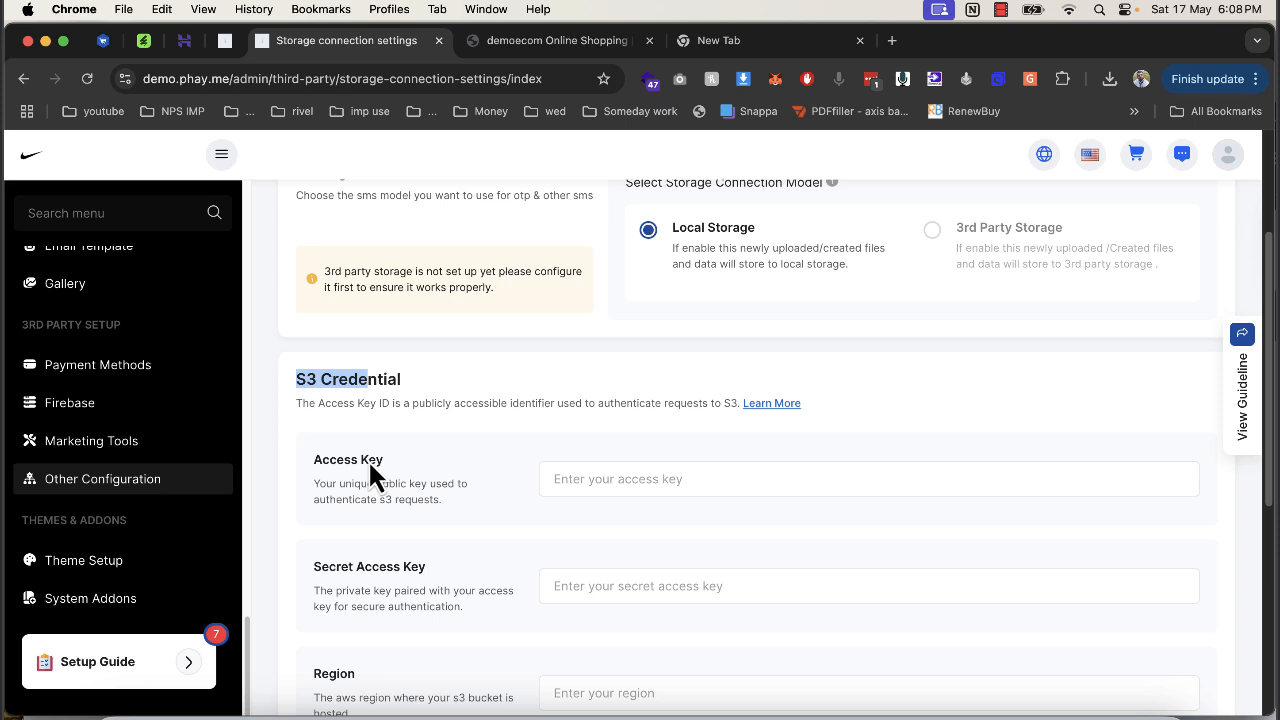
scroll(368, 459, down, 5)
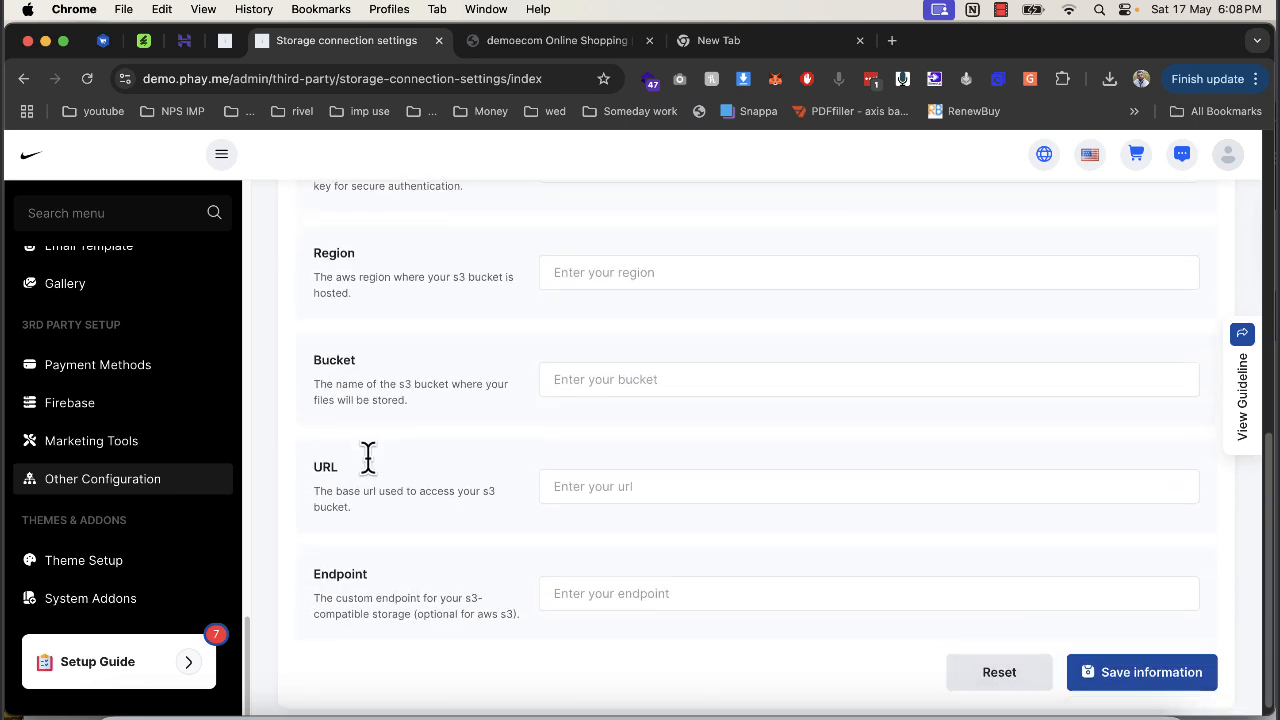
scroll(368, 459, down, 1)
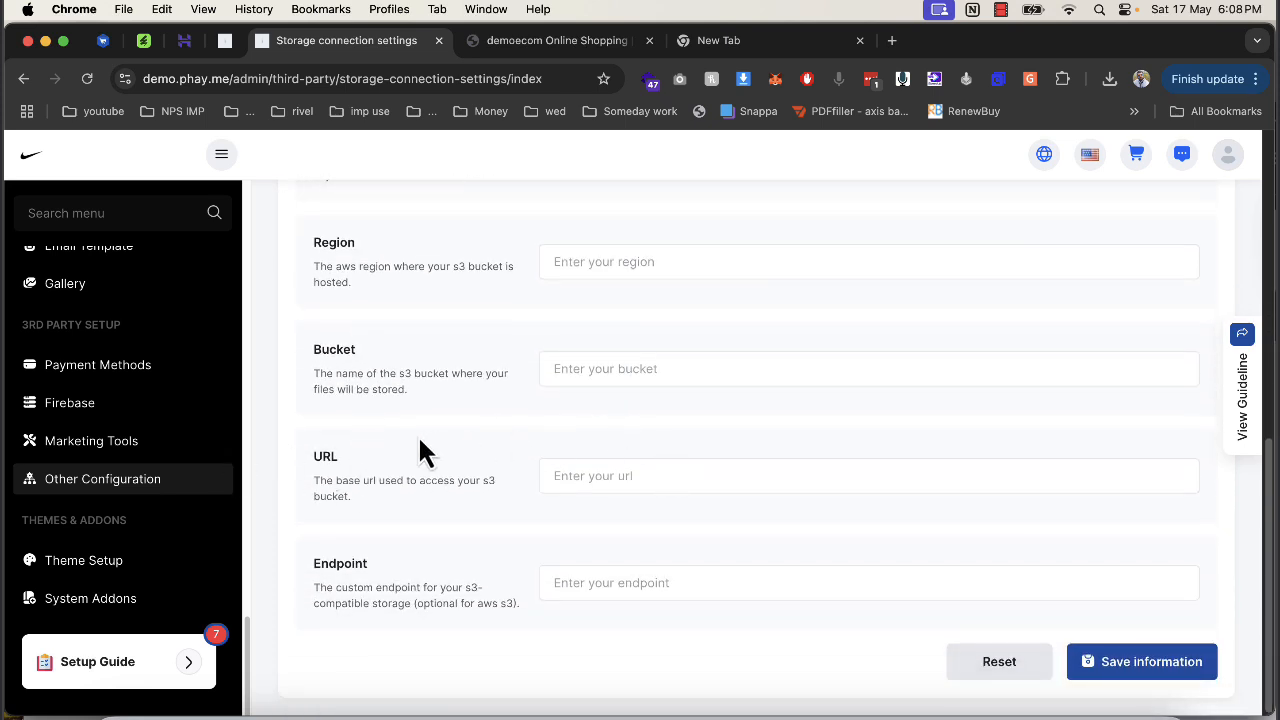
Switch the storefront theme from Default to Theme Aster, skipping the vendor notification.
click(120, 563)
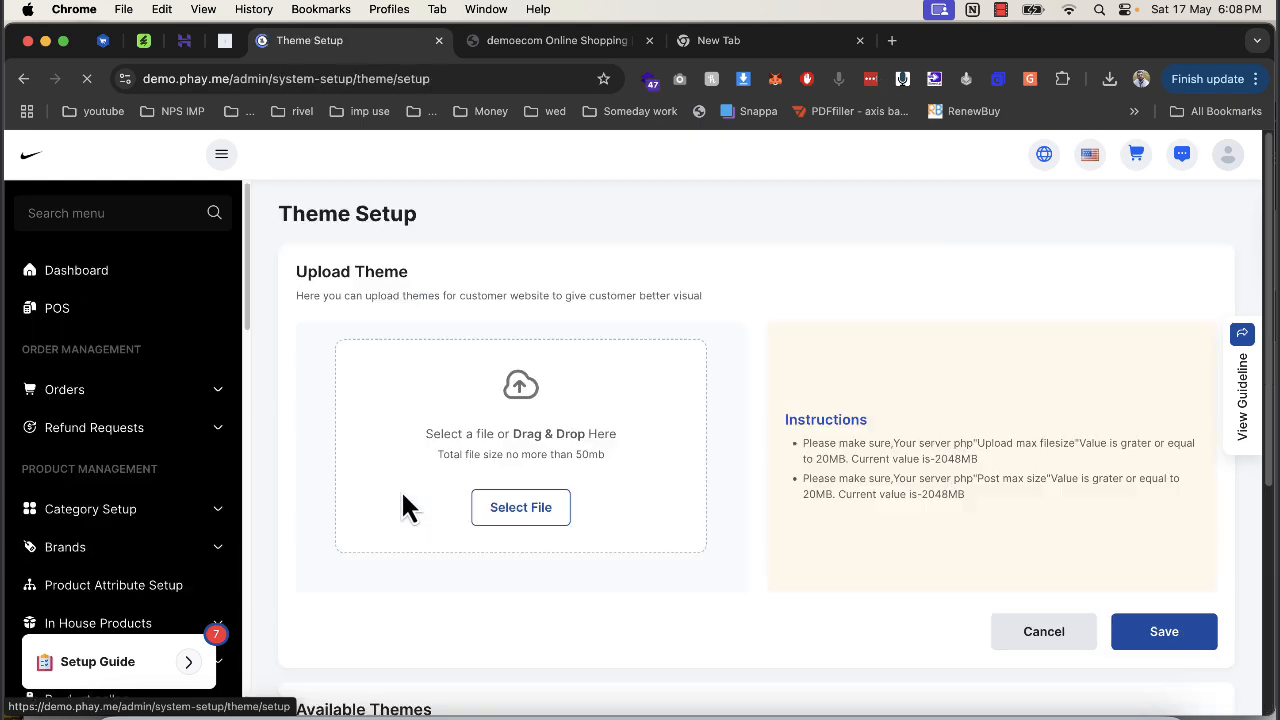
scroll(532, 485, down, 5)
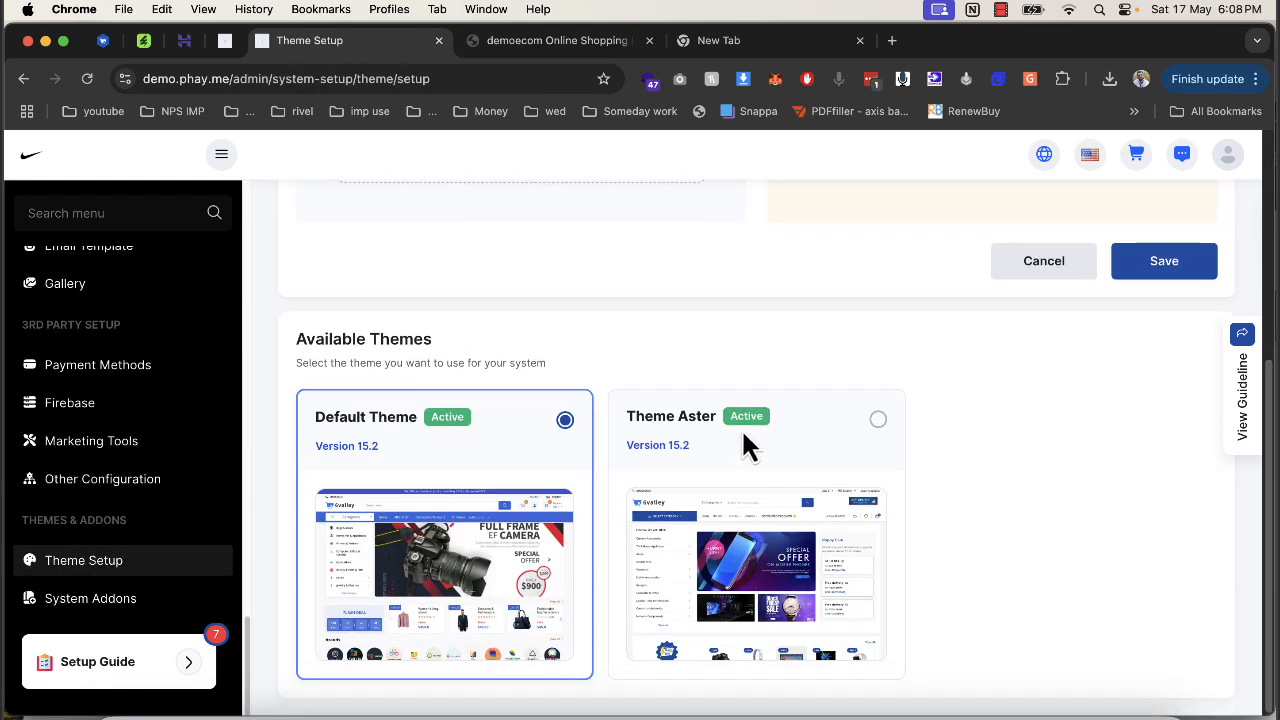
click(879, 420)
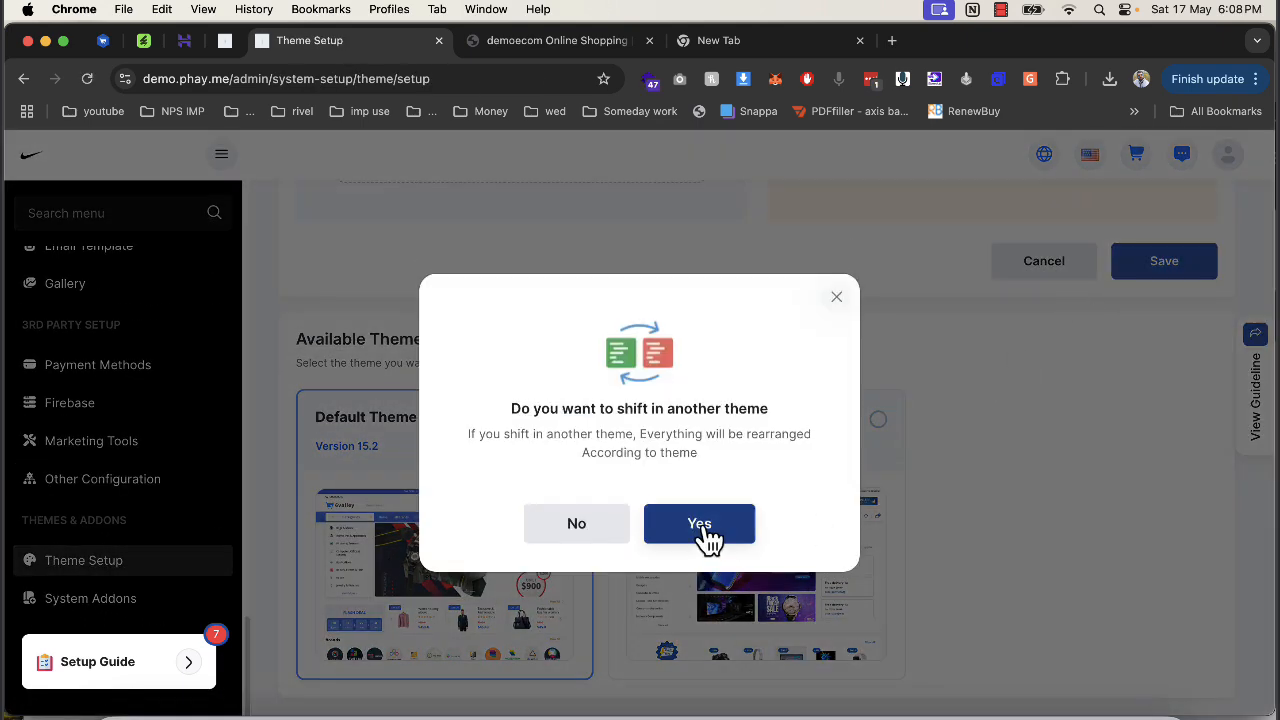
click(703, 525)
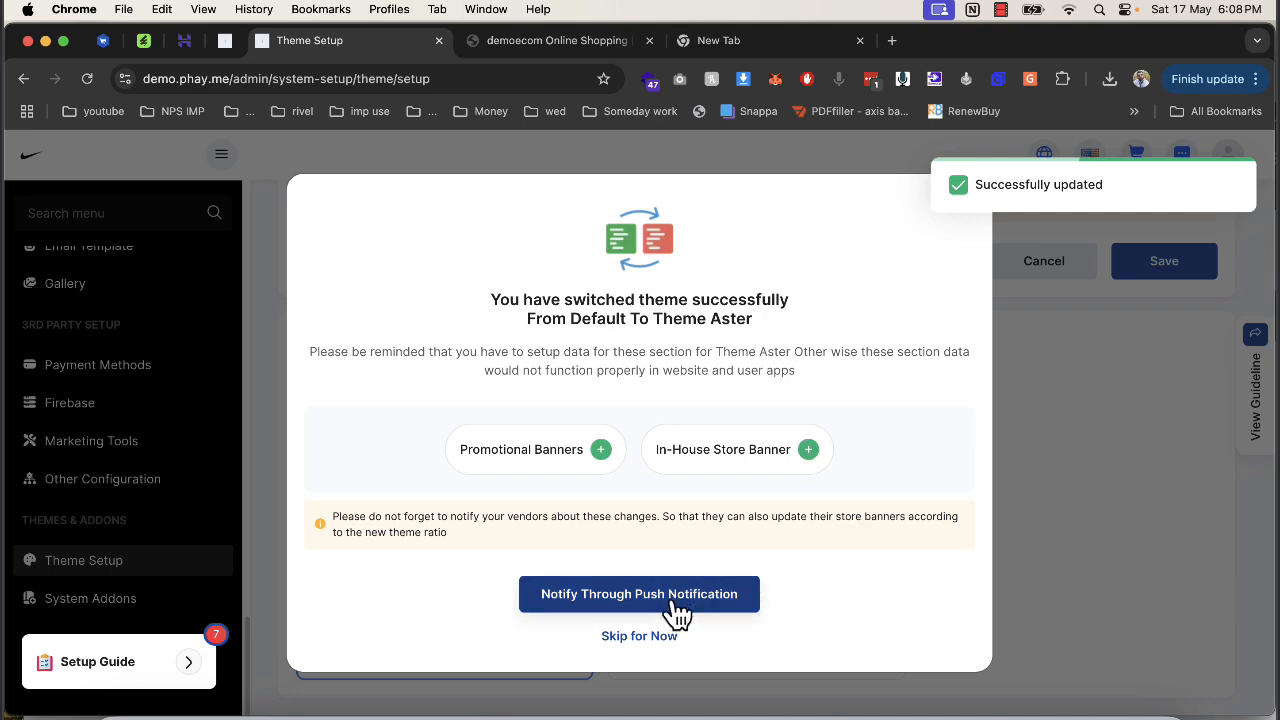
click(648, 638)
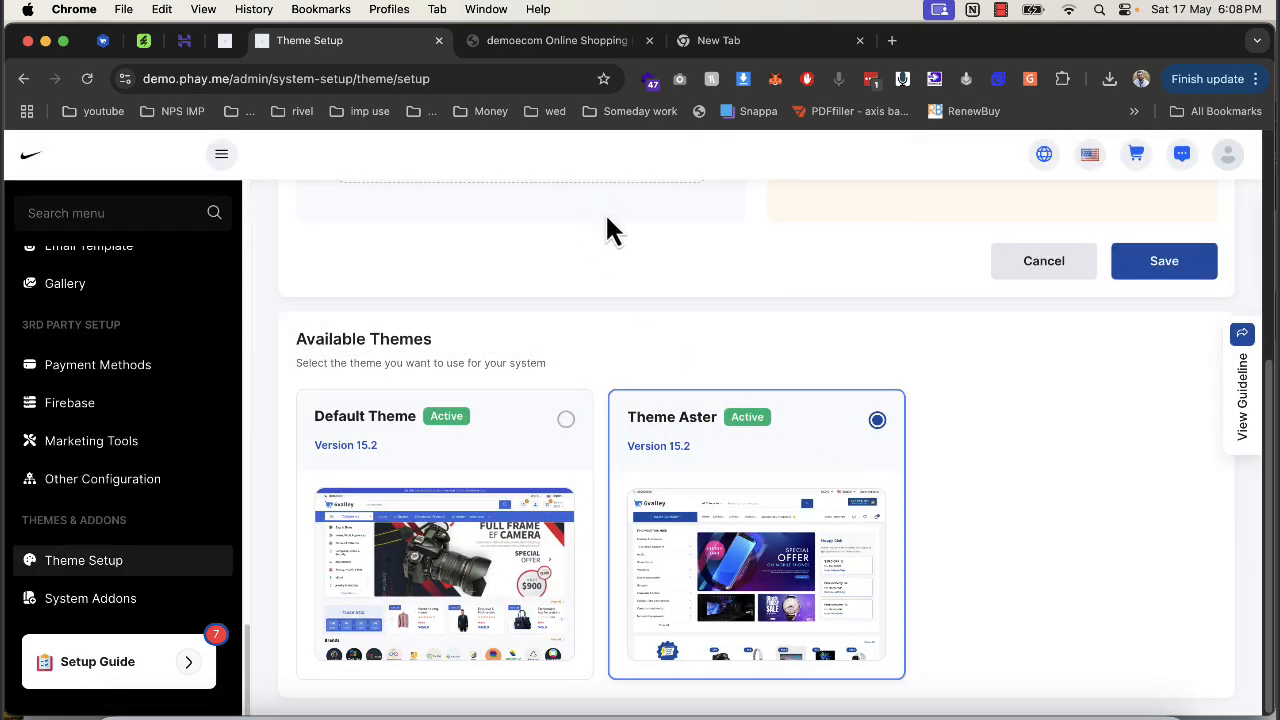
scroll(607, 240, up, 3)
scroll(607, 274, up, 1)
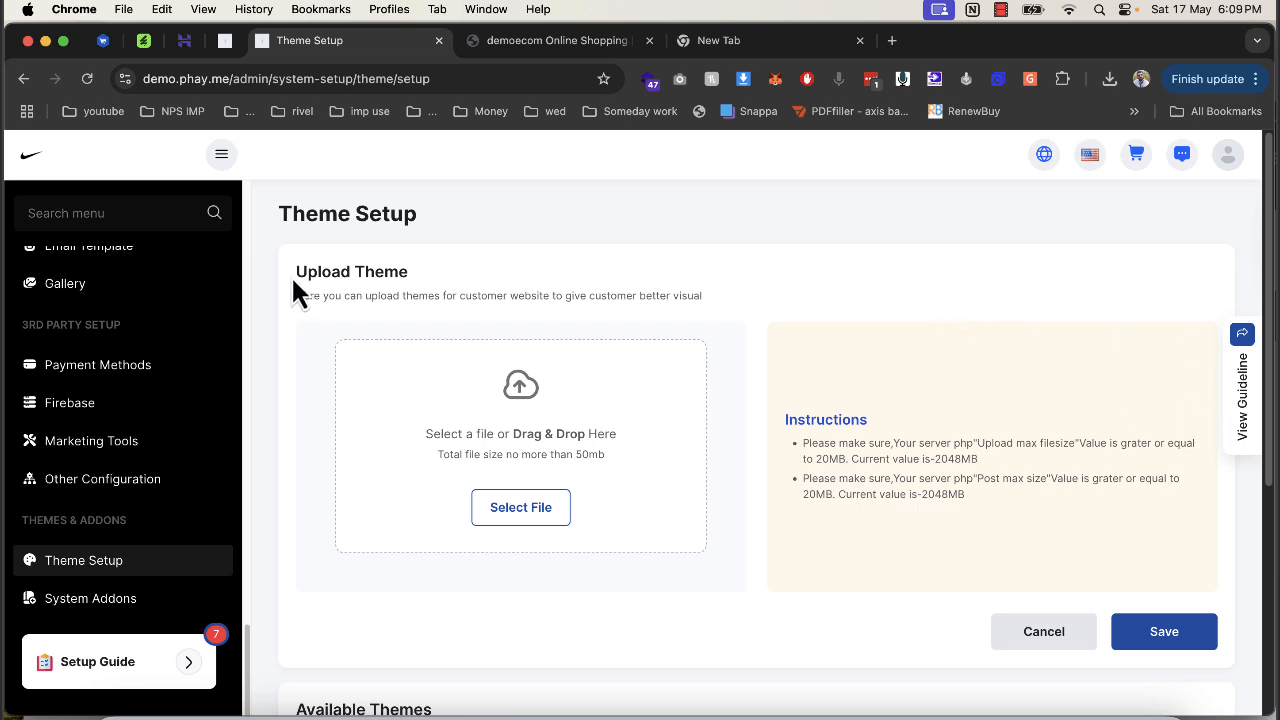
drag(293, 276, 363, 297)
drag(482, 296, 719, 306)
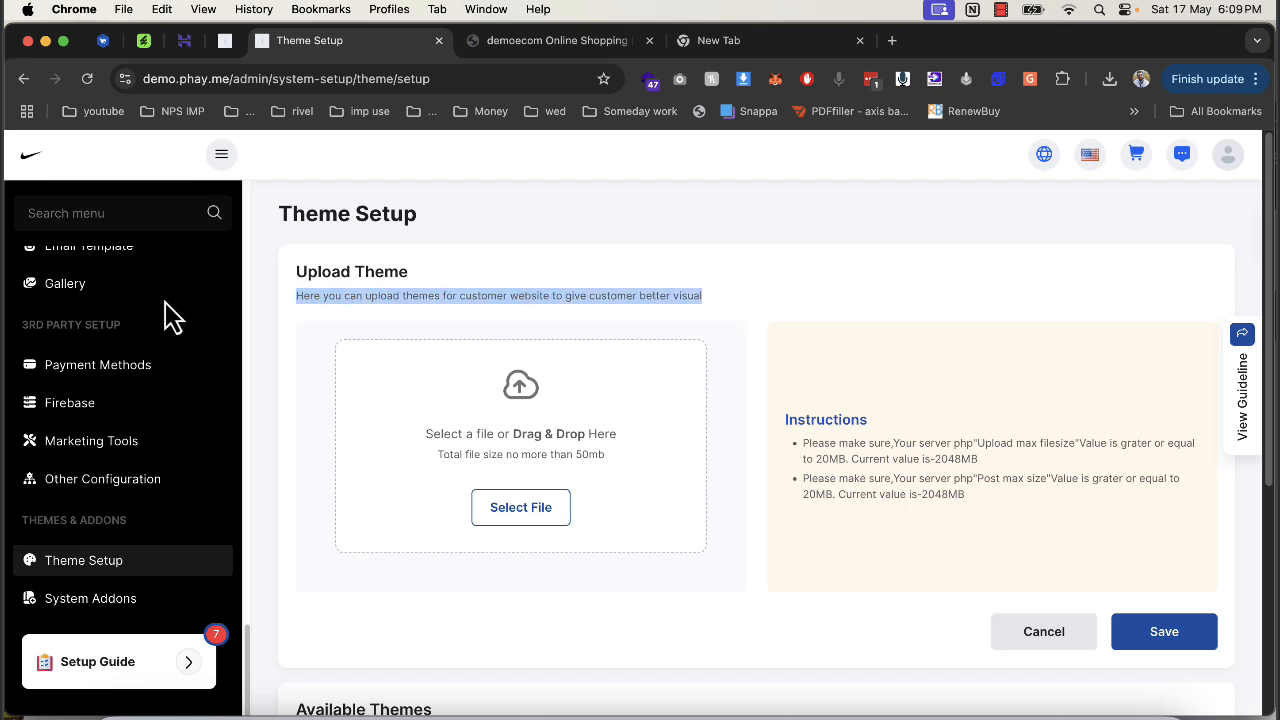